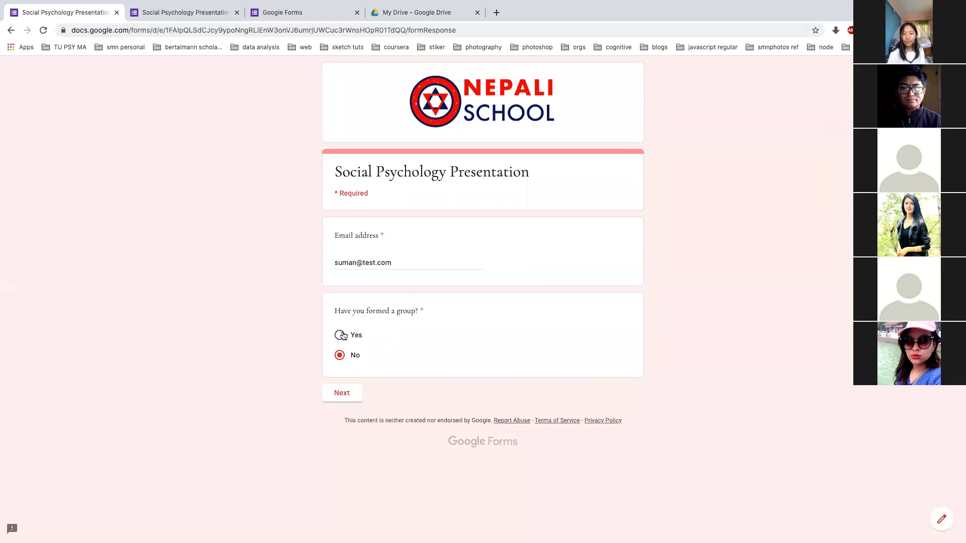
Submit a Yes-branch test response with a group size of 4
{"action": "left_click", "coordinate": [343, 339]}
{"action": "left_click", "coordinate": [347, 392]}
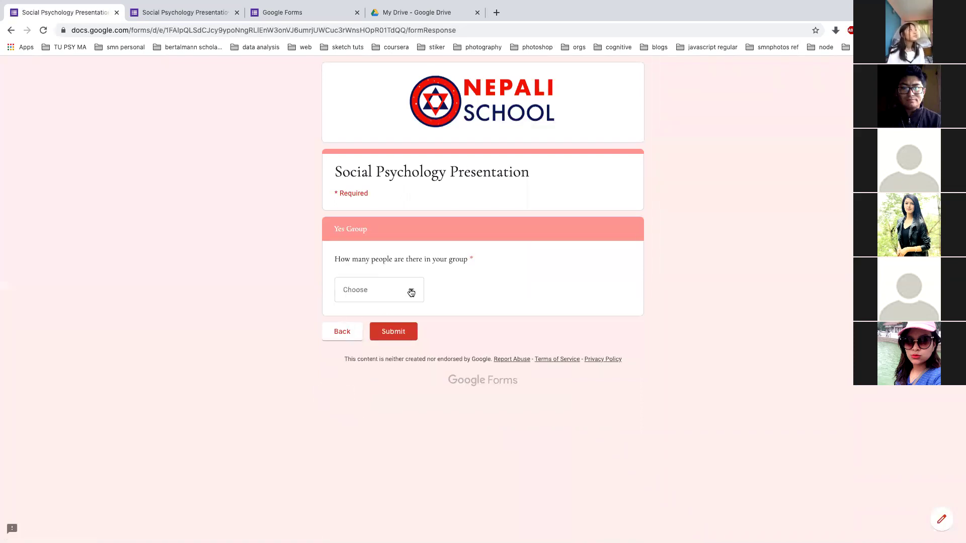
{"action": "left_click", "coordinate": [411, 293]}
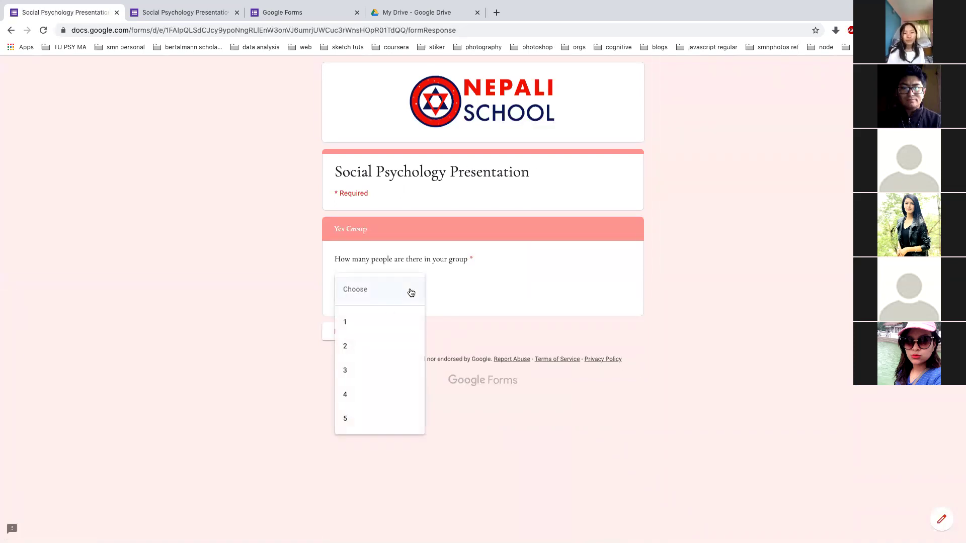
{"action": "left_click", "coordinate": [349, 397]}
{"action": "left_click", "coordinate": [394, 328]}
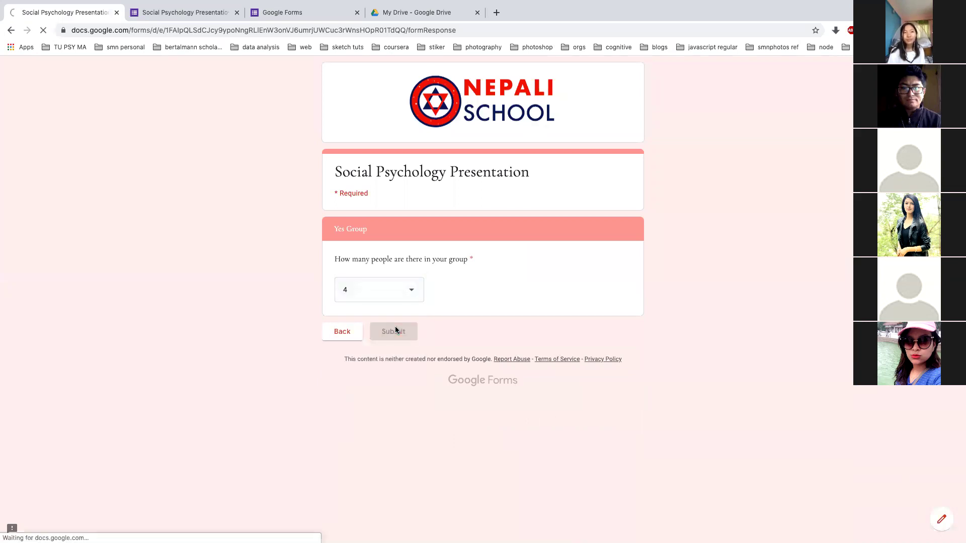
Start a fresh response and enter the respondent's email address
{"action": "left_click", "coordinate": [362, 245]}
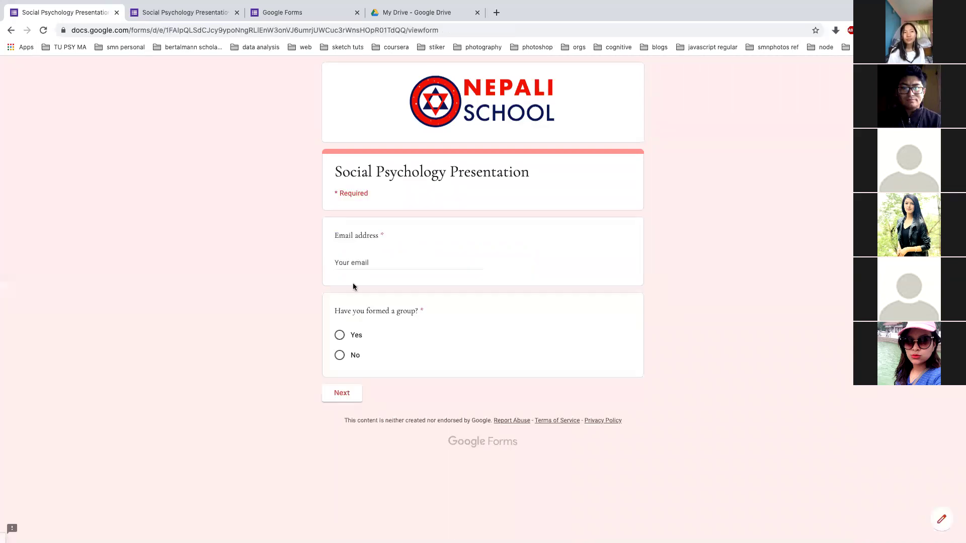
{"action": "left_click", "coordinate": [348, 267]}
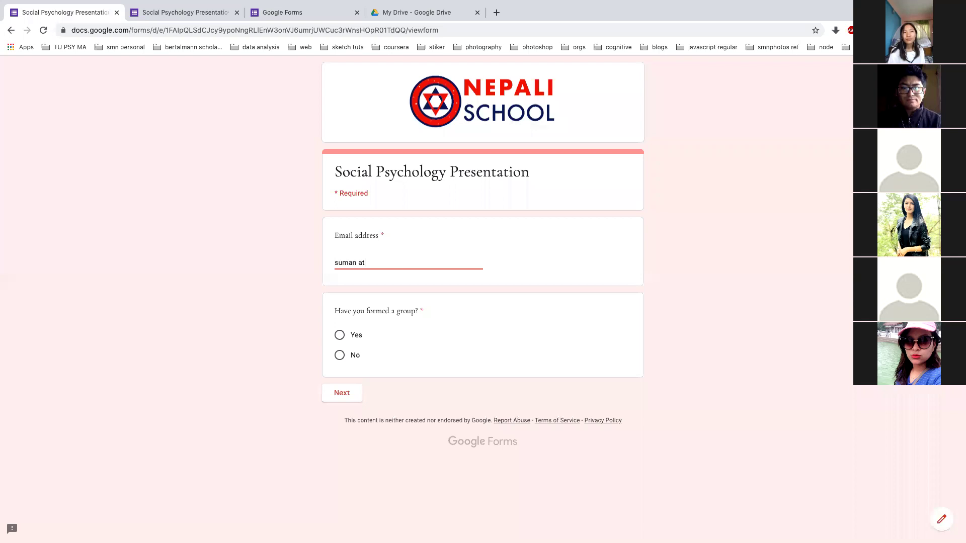
Submit a No-branch response, answering No to waiting on friends and Yes to CR forming the group
{"action": "left_click", "coordinate": [339, 355]}
{"action": "left_click", "coordinate": [341, 392]}
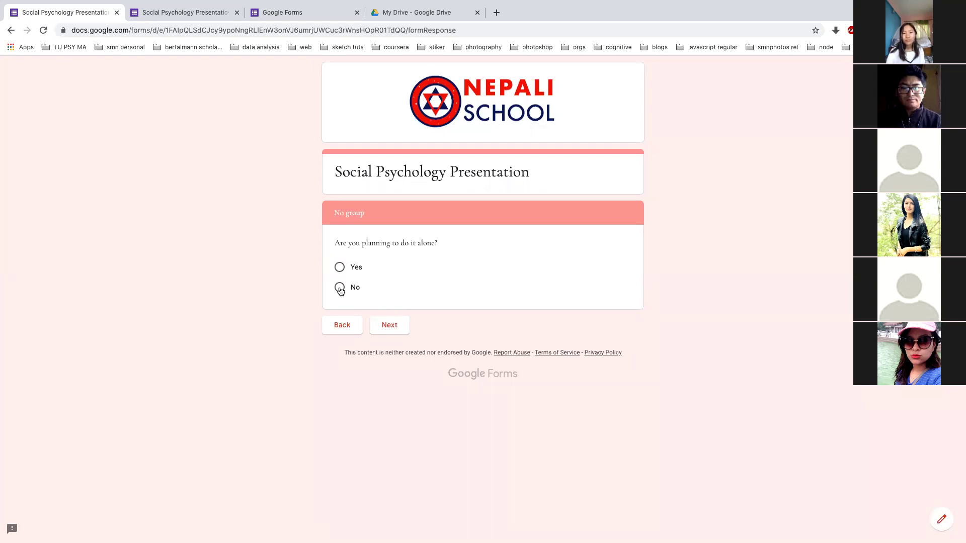
{"action": "left_click", "coordinate": [390, 325]}
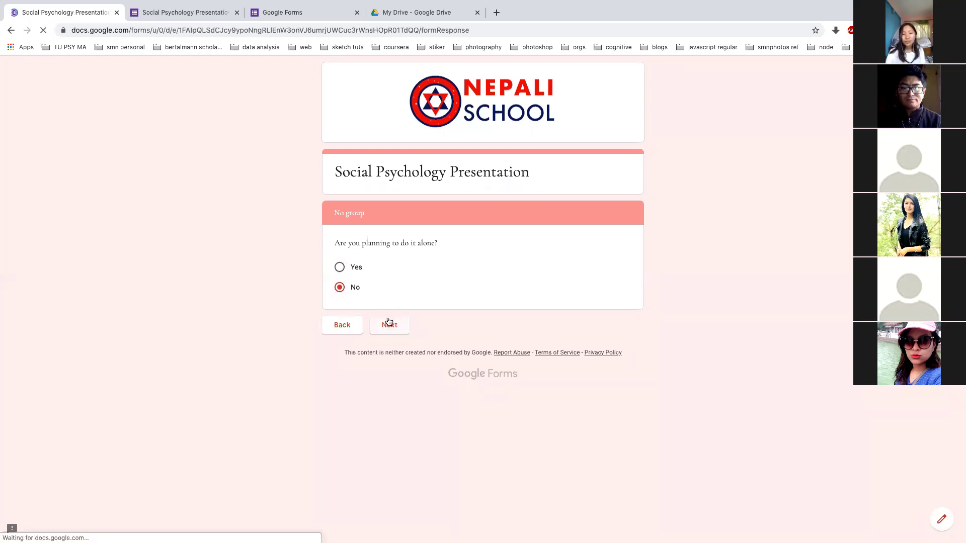
{"action": "left_click", "coordinate": [341, 303]}
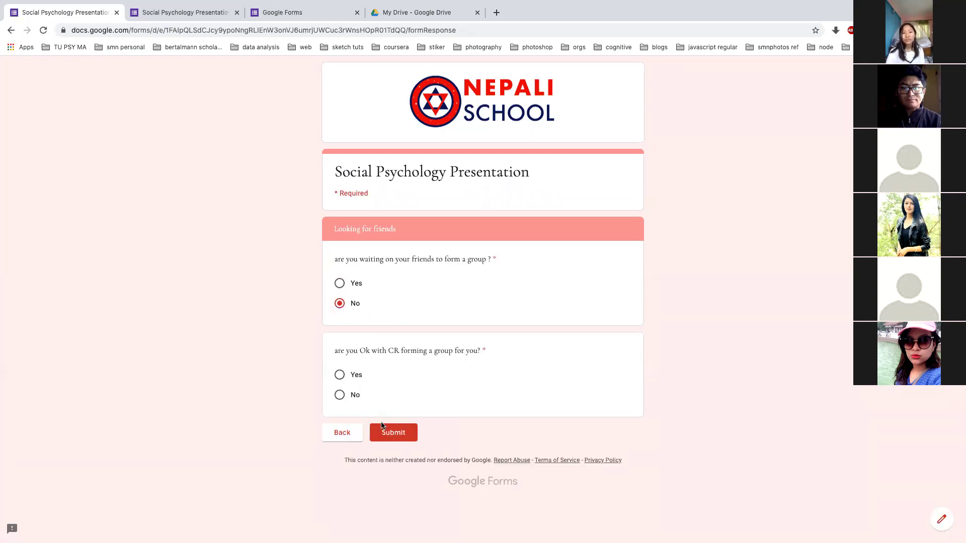
{"action": "left_click", "coordinate": [340, 375]}
{"action": "left_click", "coordinate": [393, 433]}
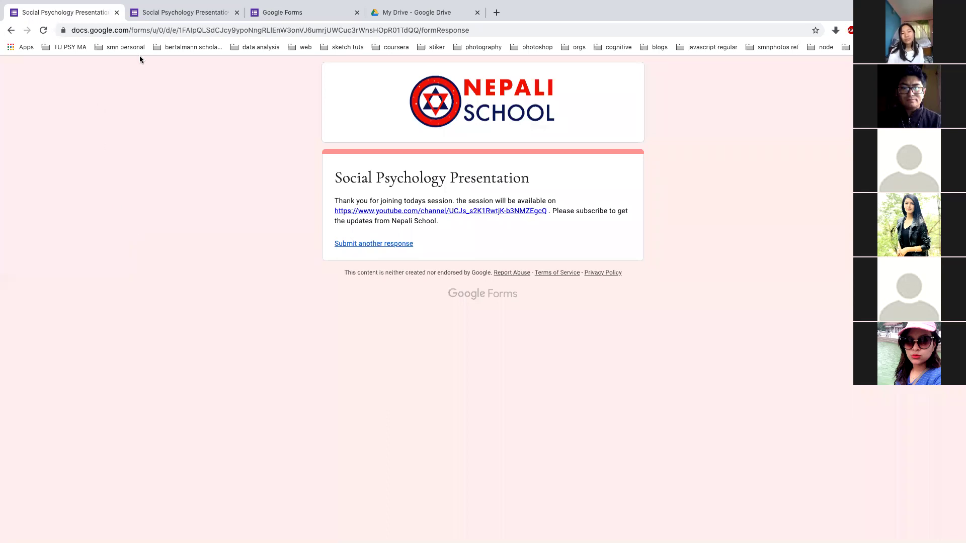
Reveal the slide's 01: label, Create Form point and details, then return to the Forms home page
{"action": "key", "text": "ctrl+Left"}
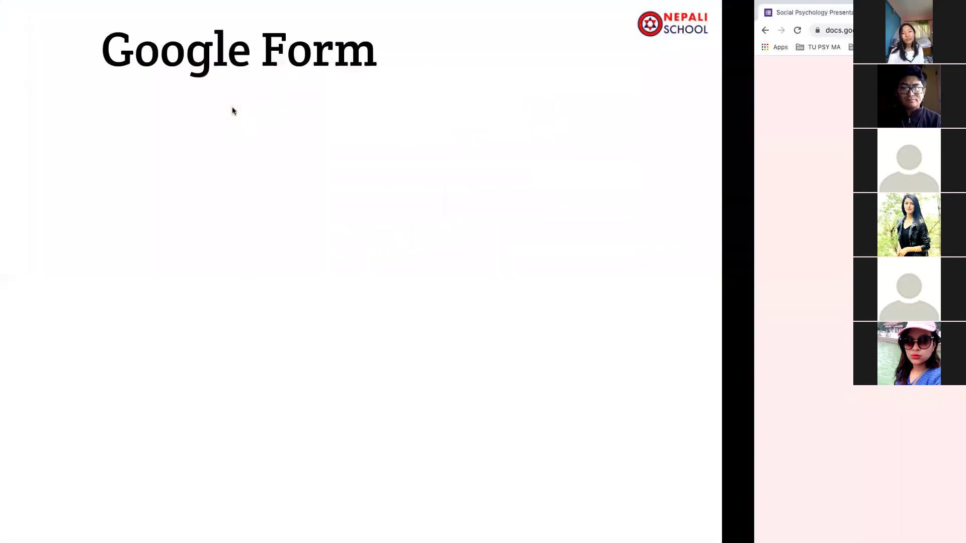
{"action": "left_click", "coordinate": [348, 168]}
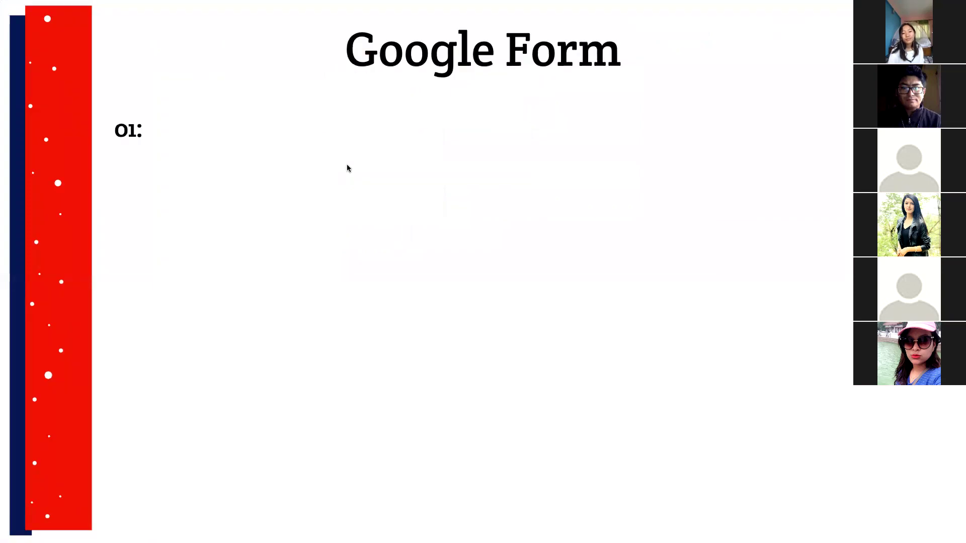
{"action": "left_click", "coordinate": [321, 164]}
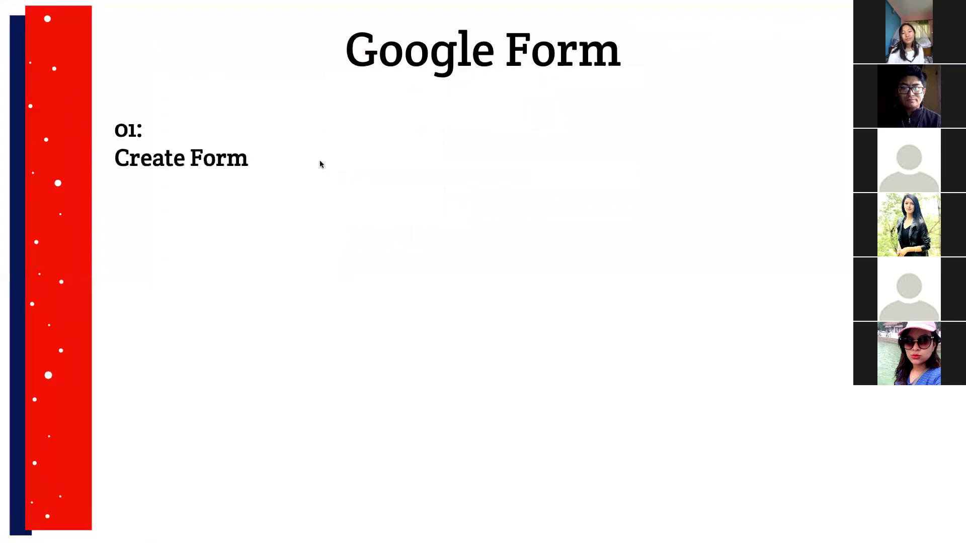
{"action": "left_click", "coordinate": [321, 164]}
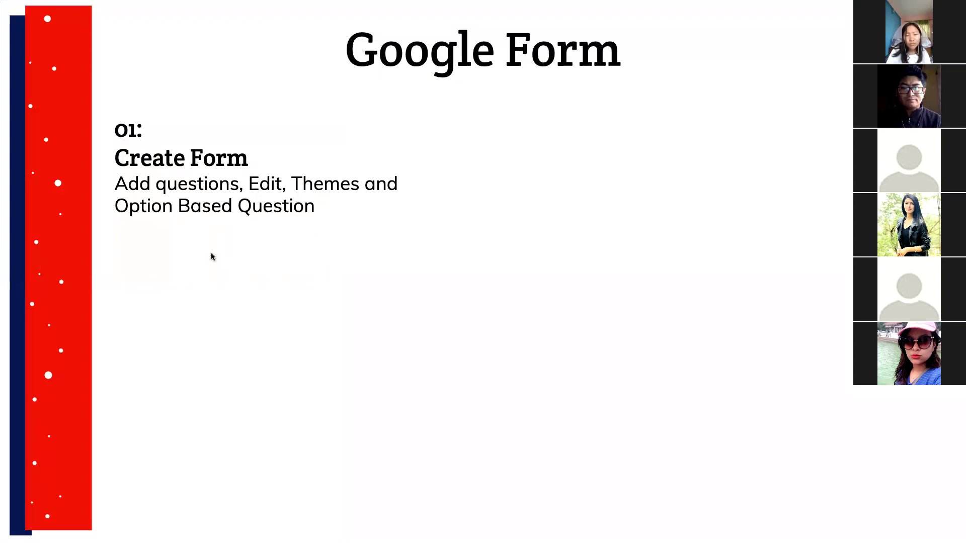
{"action": "key", "text": "ctrl+Right"}
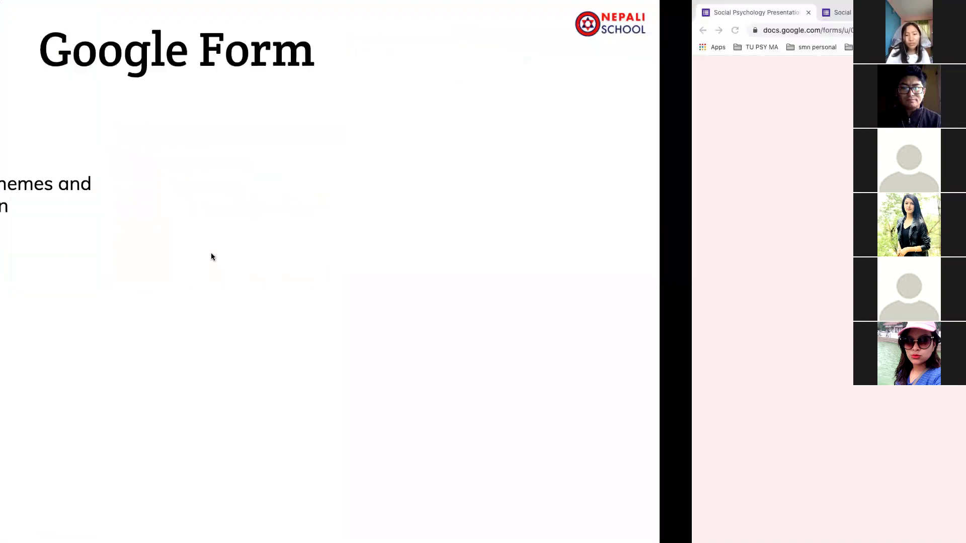
{"action": "left_click", "coordinate": [278, 15]}
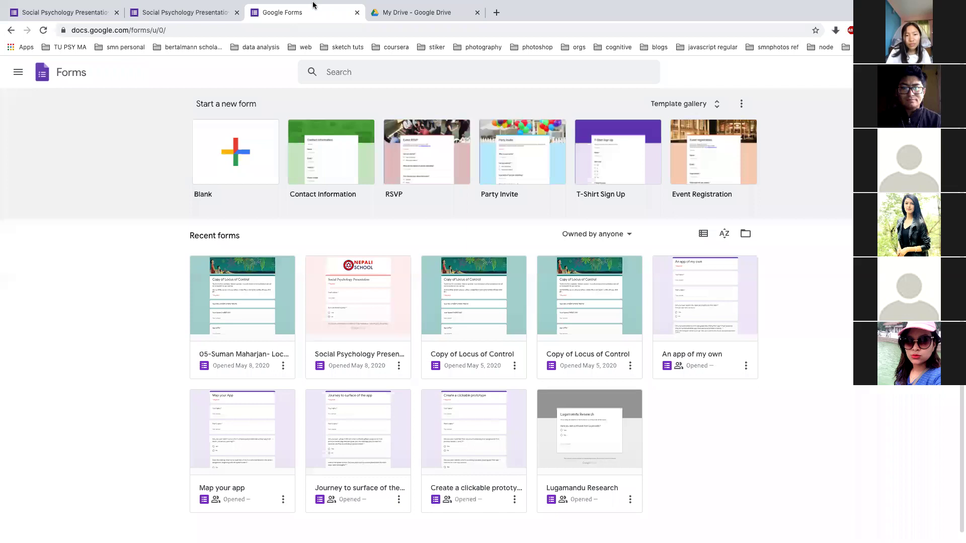
{"action": "mouse_move", "coordinate": [289, 14]}
{"action": "left_click", "coordinate": [374, 35]}
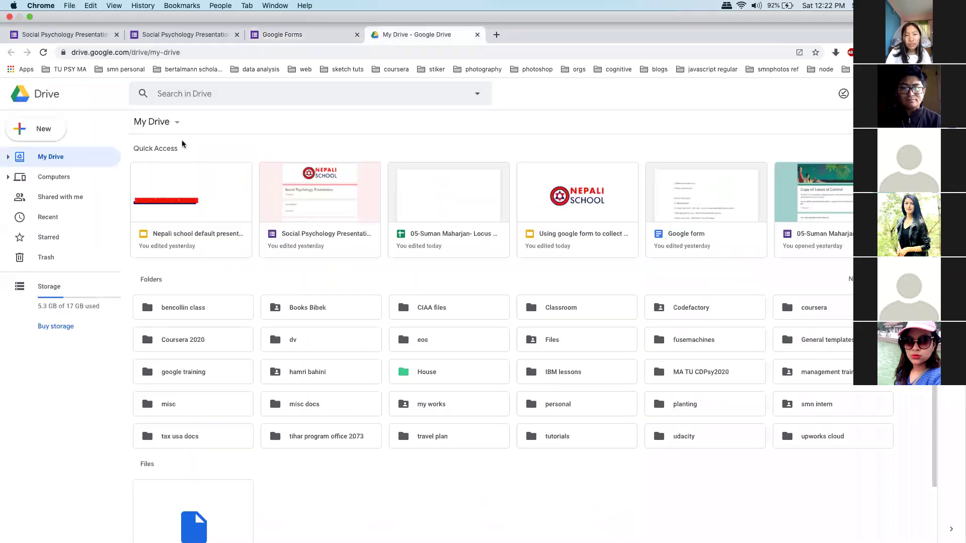
{"action": "left_click", "coordinate": [42, 116]}
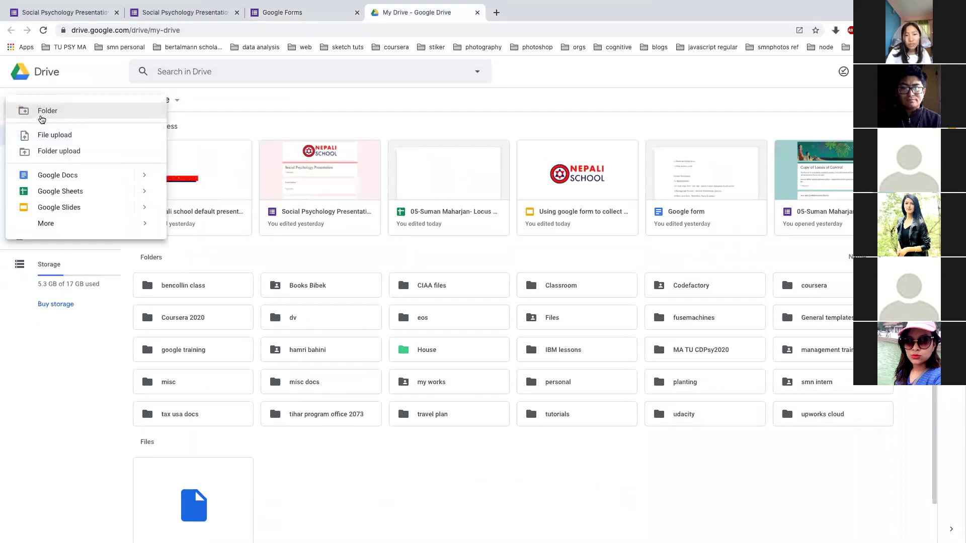
{"action": "mouse_move", "coordinate": [69, 223]}
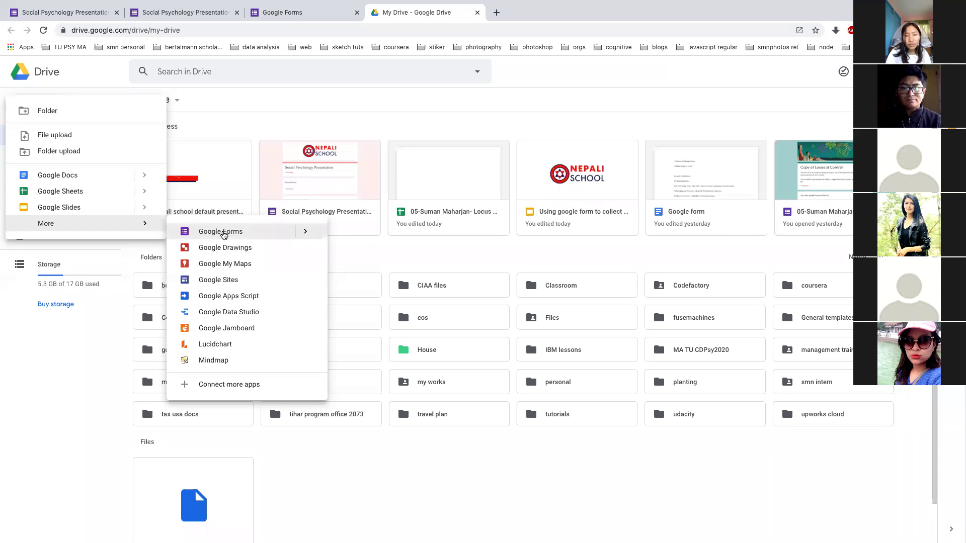
{"action": "left_click", "coordinate": [261, 14]}
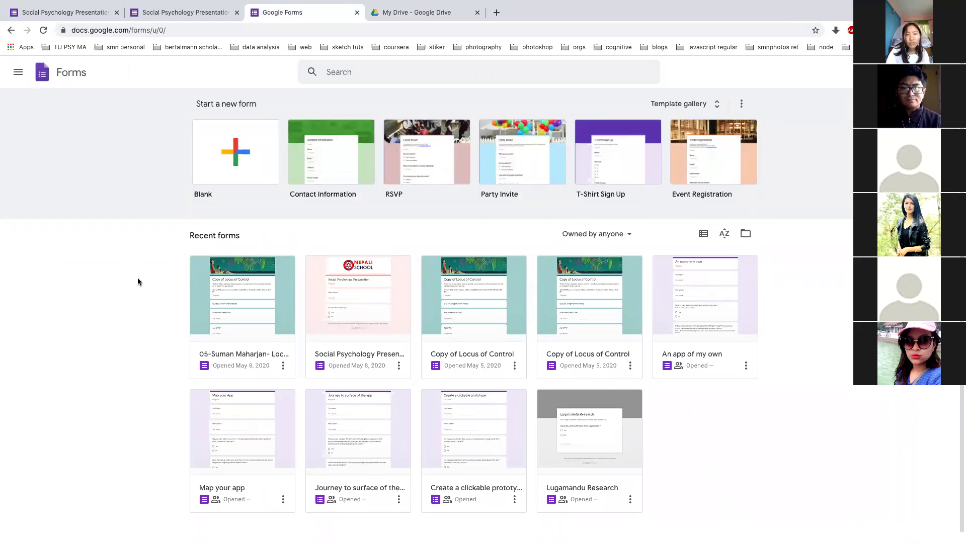
{"action": "left_click", "coordinate": [65, 20]}
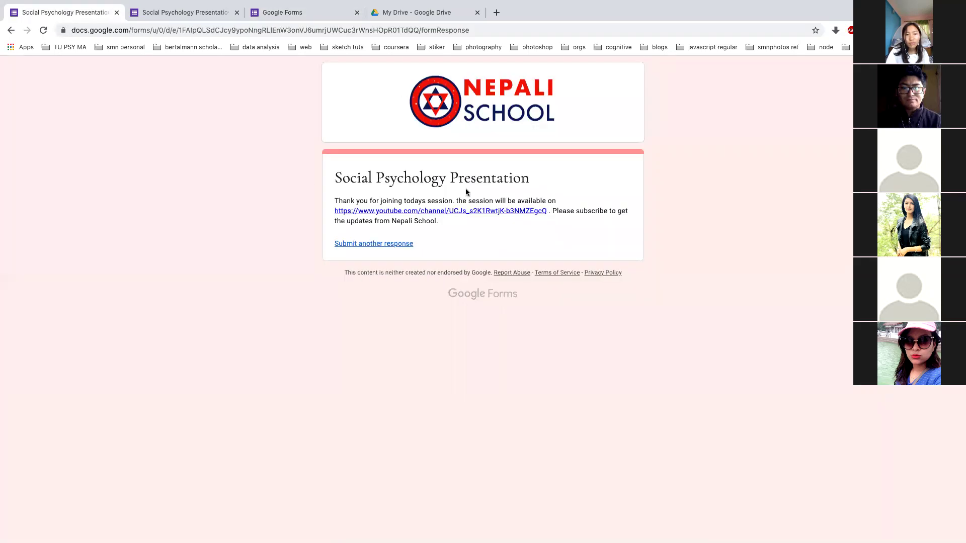
Start another response, then move from the form editor tab to the Google Forms home page
{"action": "left_click", "coordinate": [398, 245]}
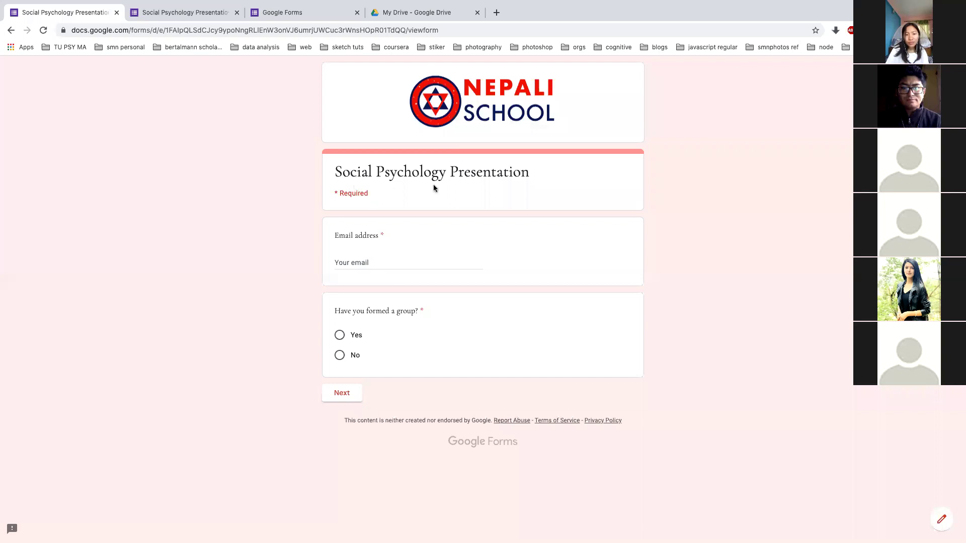
{"action": "left_click", "coordinate": [191, 13]}
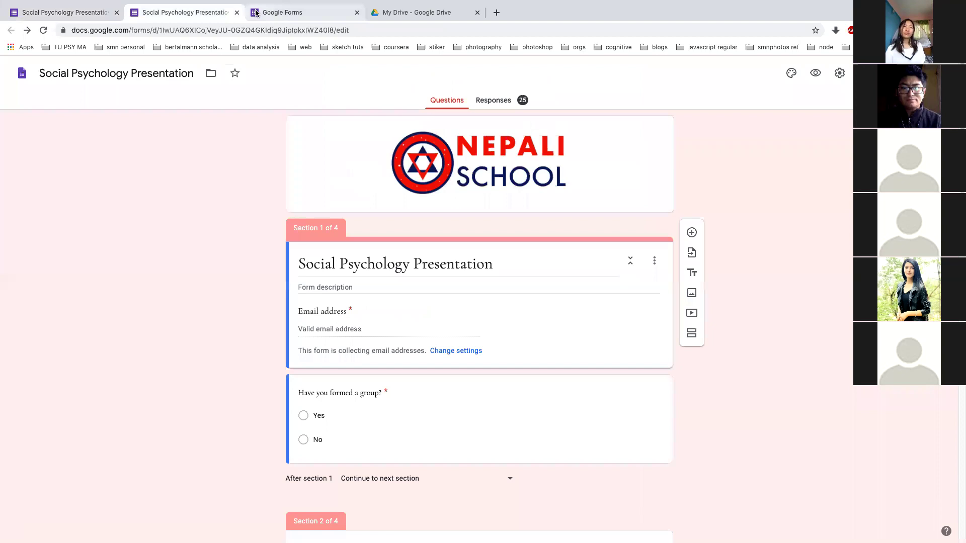
{"action": "left_click", "coordinate": [256, 13]}
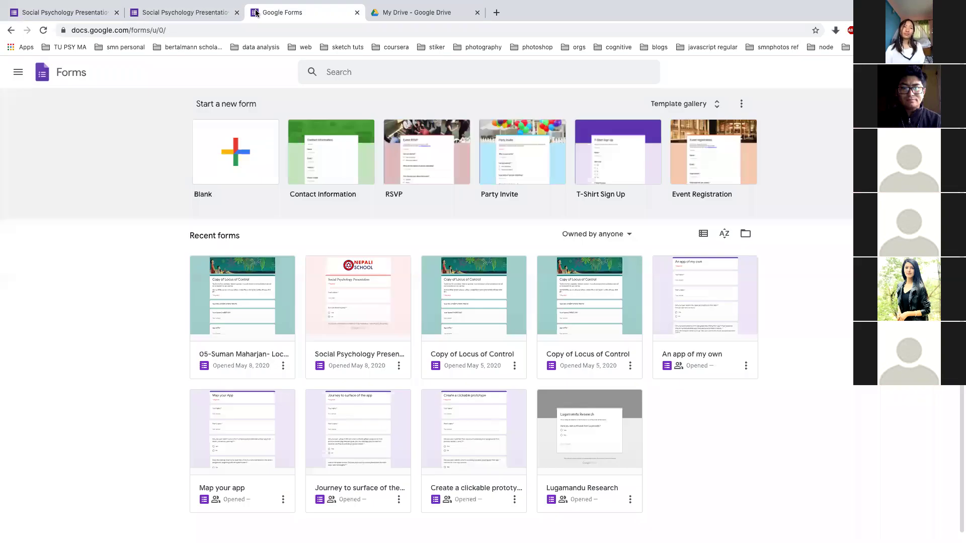
Create a blank form titled 'Social psychology group formation' and select its first question
{"action": "left_click", "coordinate": [236, 162]}
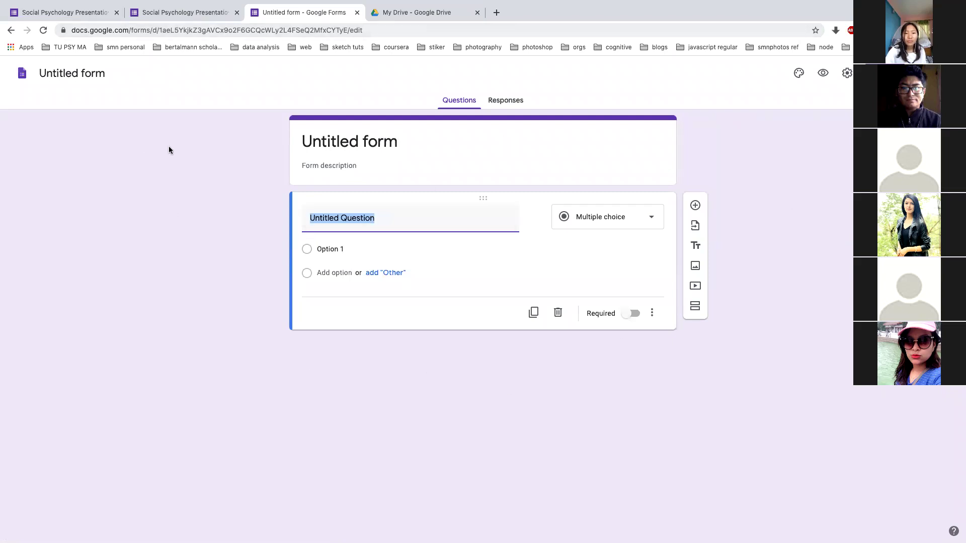
{"action": "left_click", "coordinate": [317, 147]}
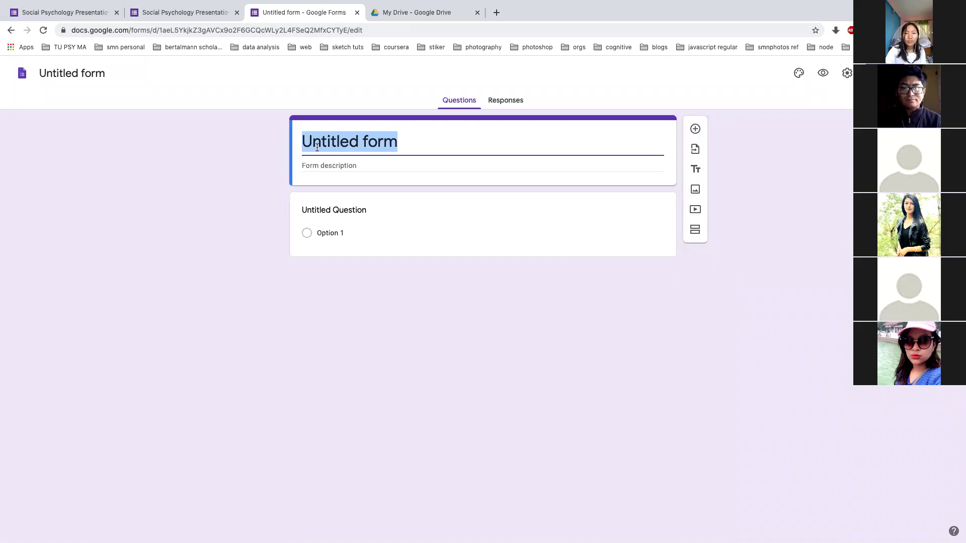
{"action": "type", "text": "S"}
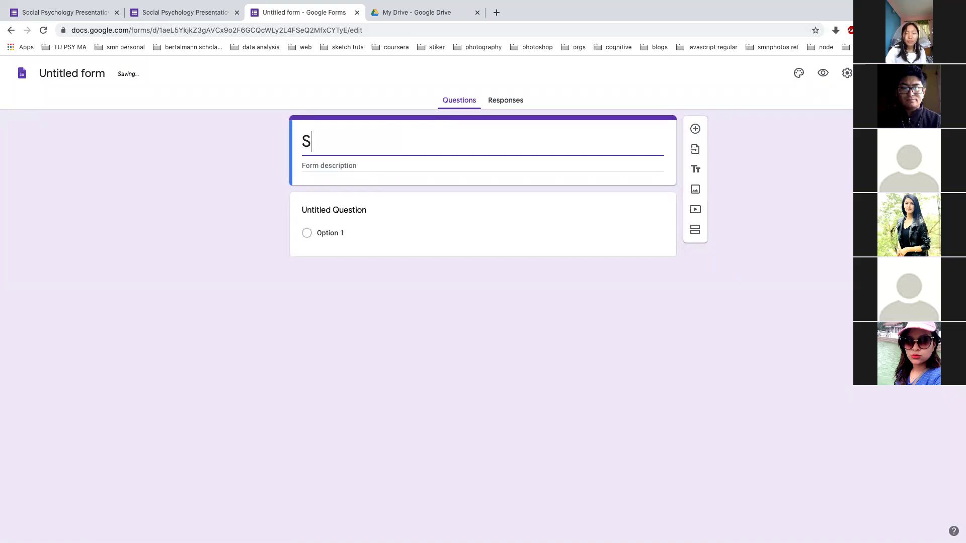
{"action": "key", "text": "BackSpace"}
{"action": "type", "text": "Social ps"}
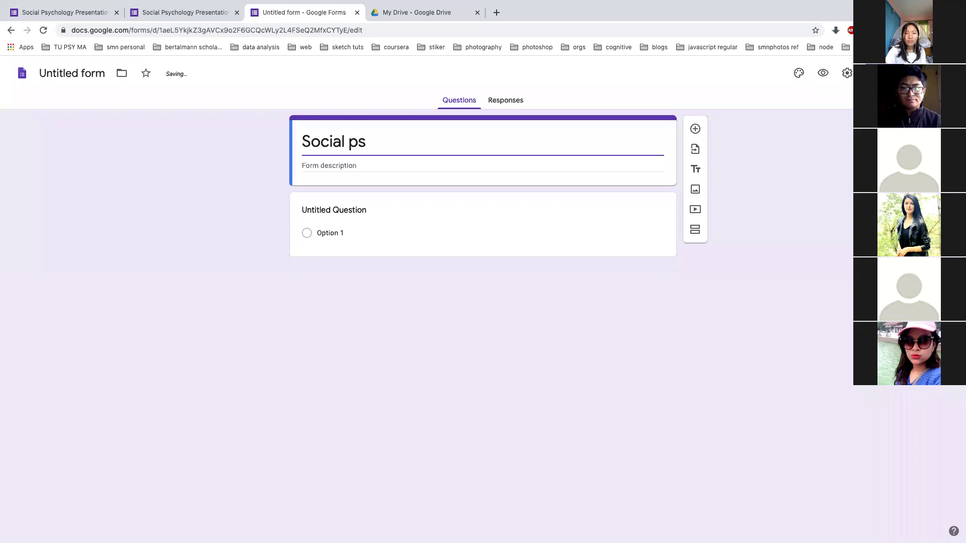
{"action": "type", "text": "ychology "}
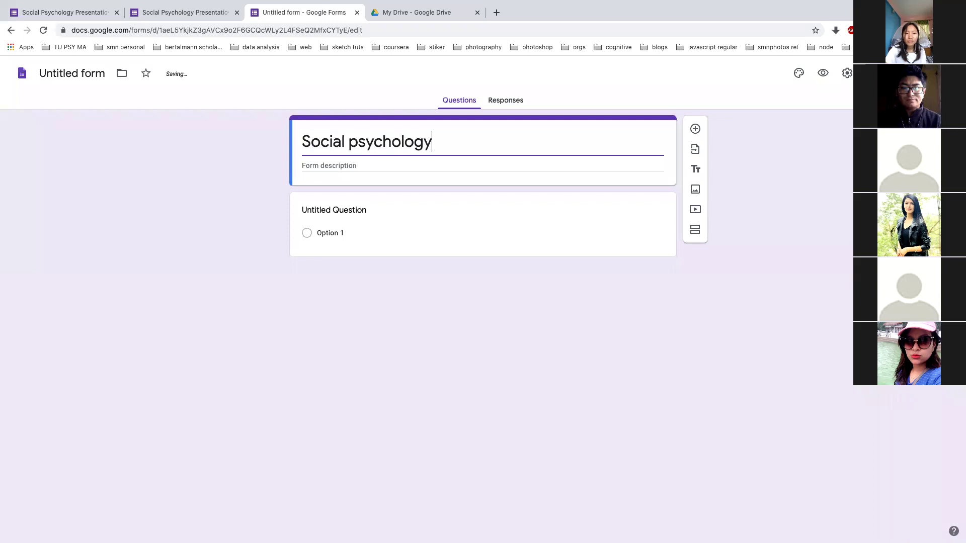
{"action": "type", "text": "group formation"}
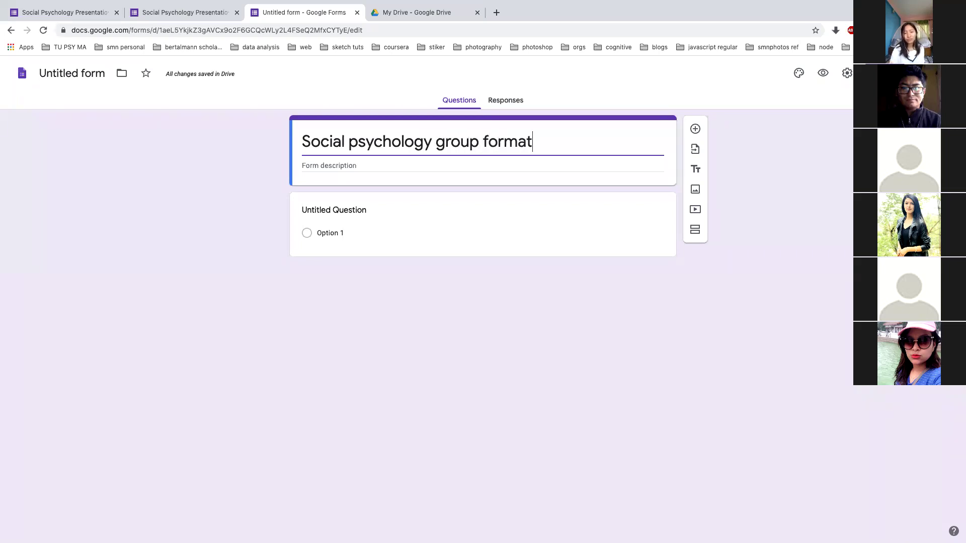
{"action": "left_click", "coordinate": [336, 166]}
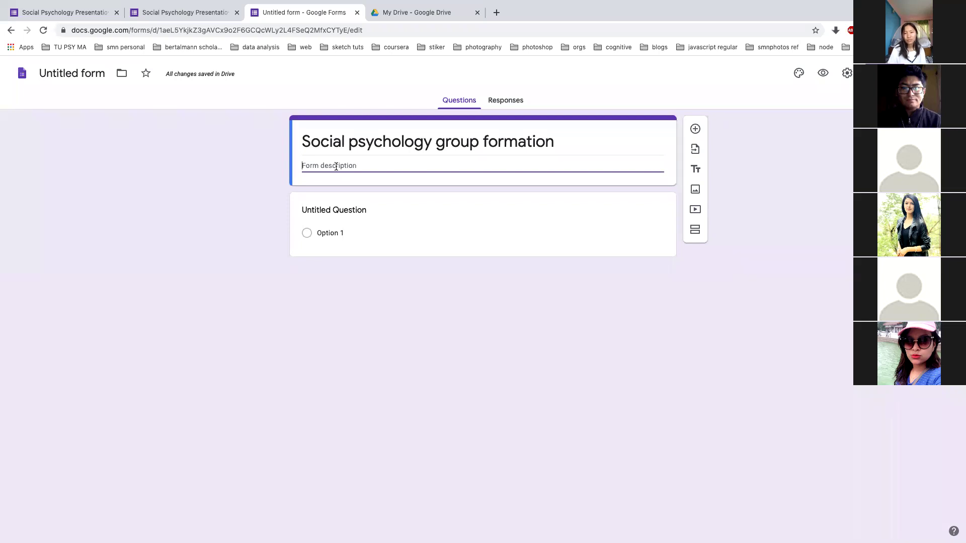
{"action": "left_click", "coordinate": [344, 211]}
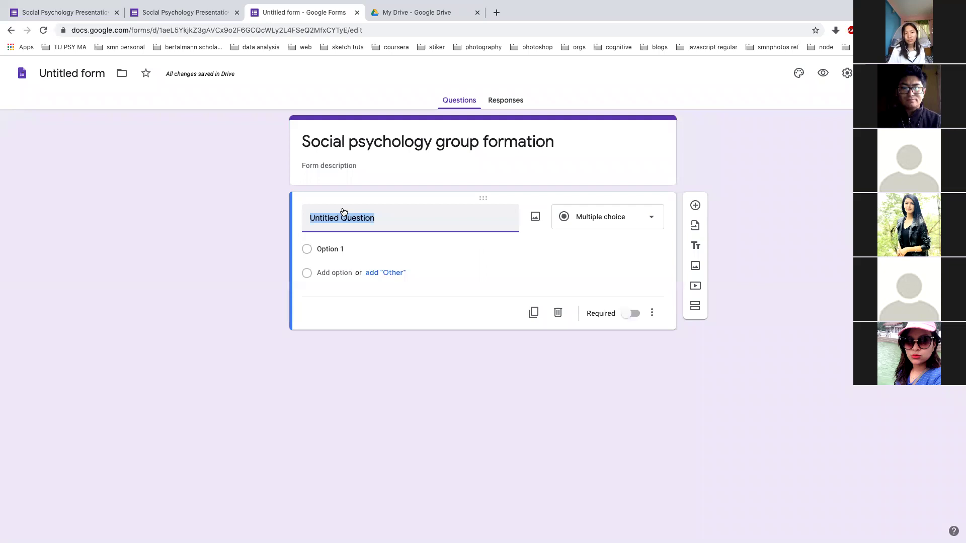
Enter the first question text 'Have you formed a group?', fixing the typo
{"action": "type", "text": "Hvae you "}
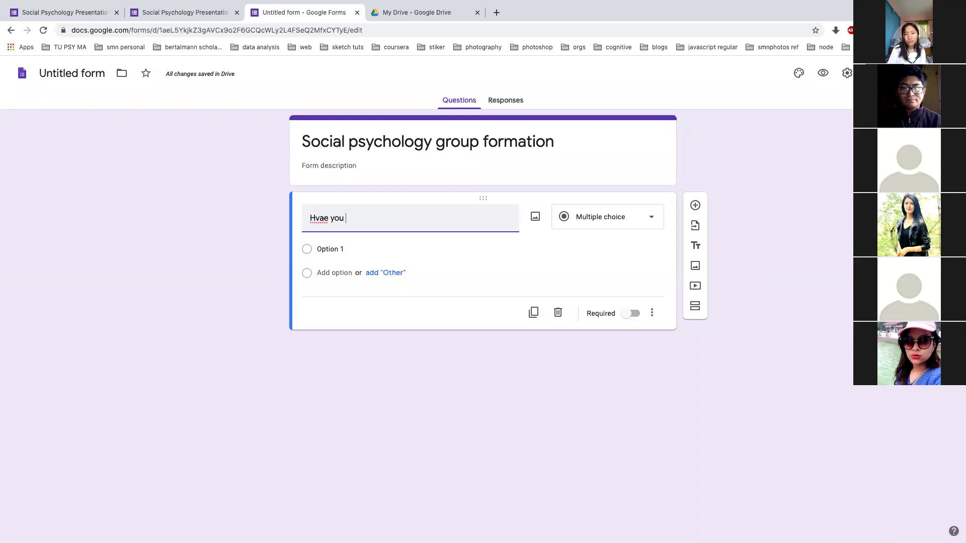
{"action": "type", "text": "formed a gro"}
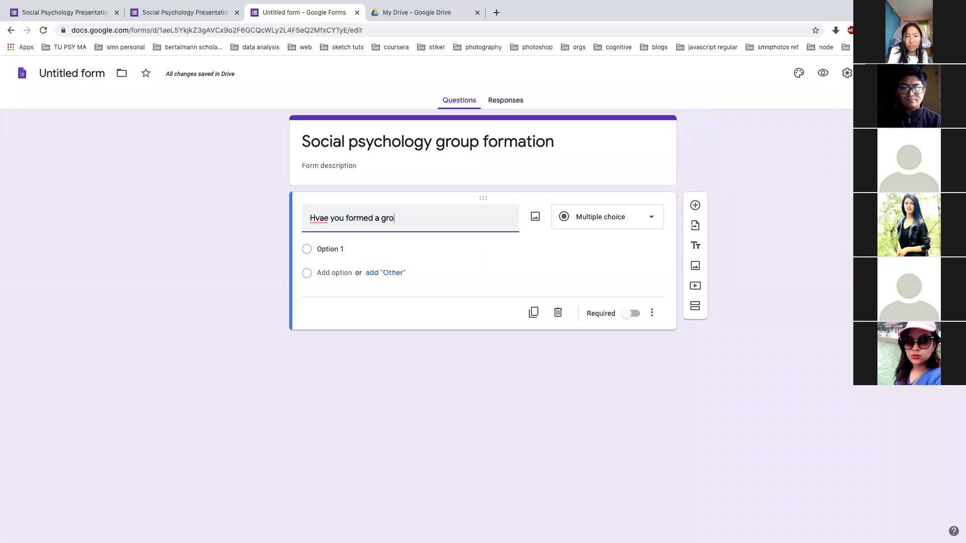
{"action": "type", "text": "up?"}
{"action": "left_click", "coordinate": [319, 217]}
{"action": "key", "text": "BackSpace"}
{"action": "type", "text": "v"}
Keep it multiple choice with only Yes and No answers, and add a second question
{"action": "left_click", "coordinate": [646, 216]}
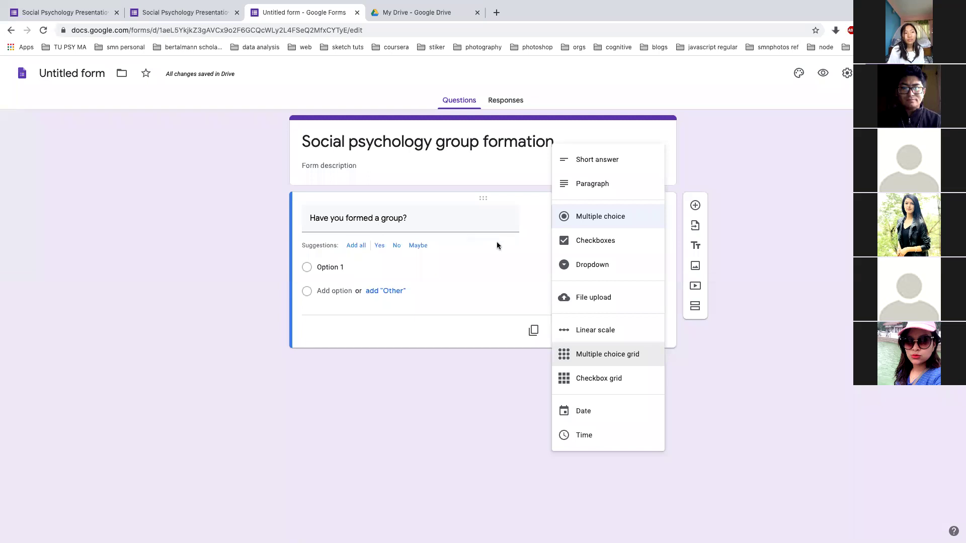
{"action": "left_click", "coordinate": [588, 220]}
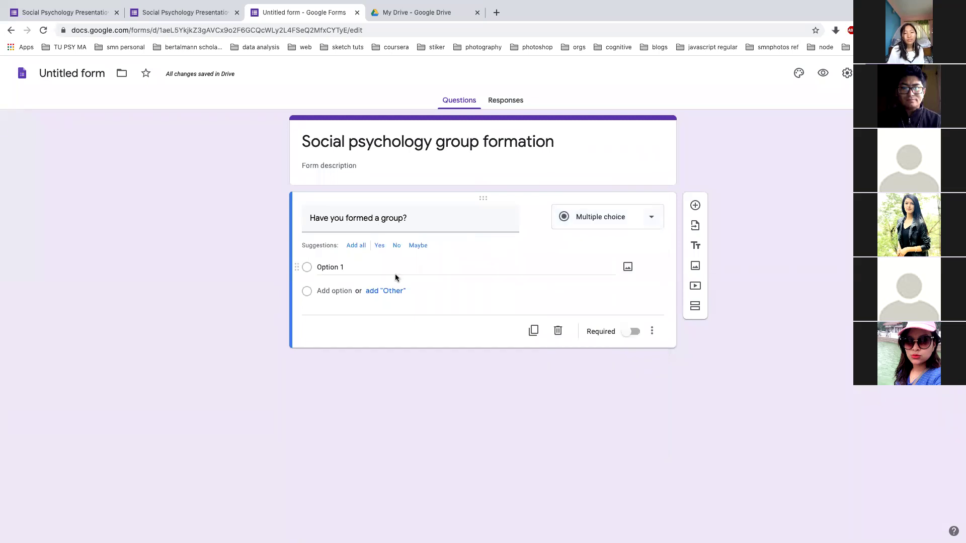
{"action": "left_click", "coordinate": [356, 246]}
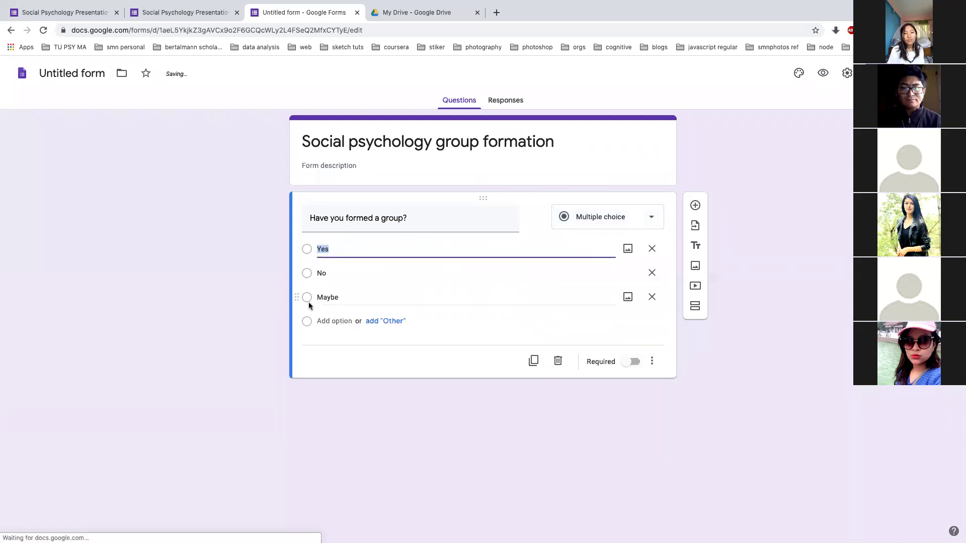
{"action": "left_click", "coordinate": [651, 297]}
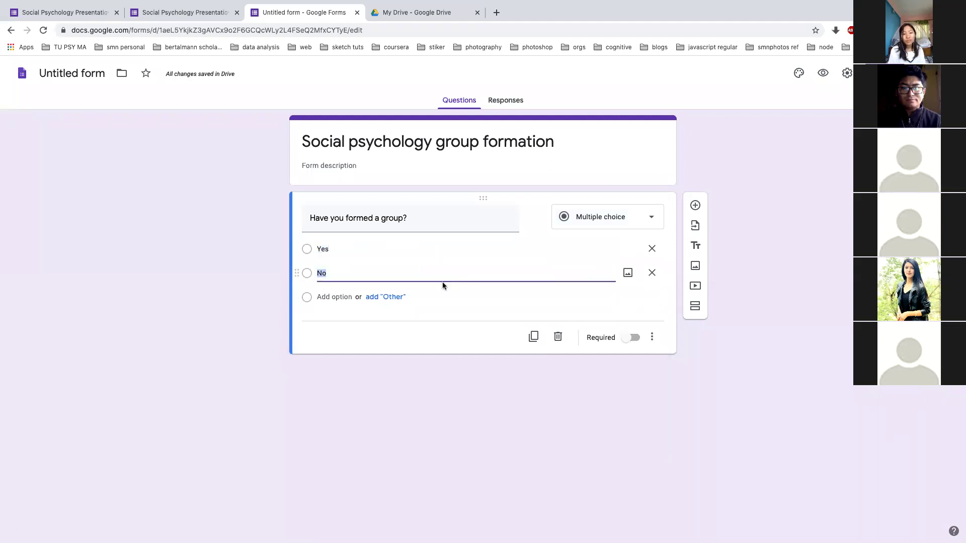
{"action": "left_click", "coordinate": [695, 205]}
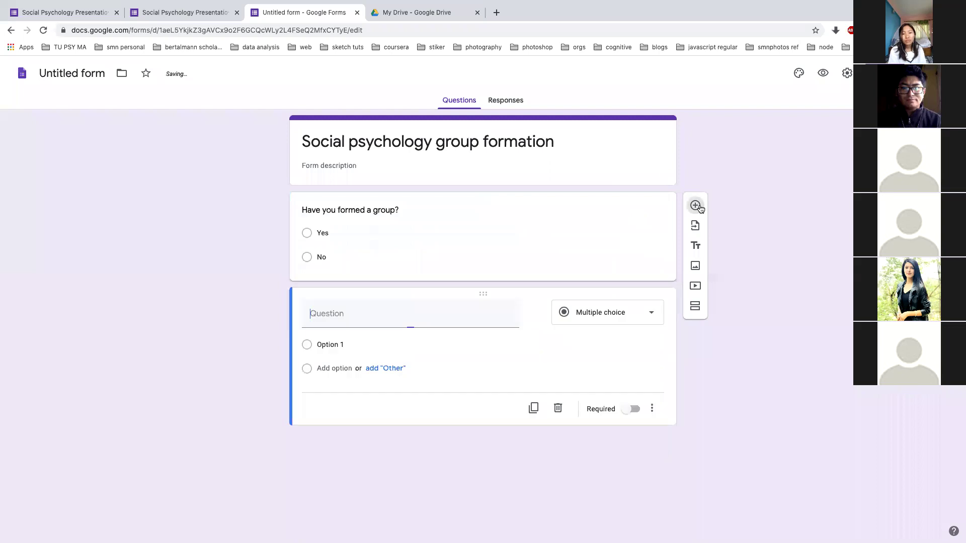
Write the second question 'how many people are there in your group?', then go to My Drive
{"action": "type", "text": "how many peoplare there"}
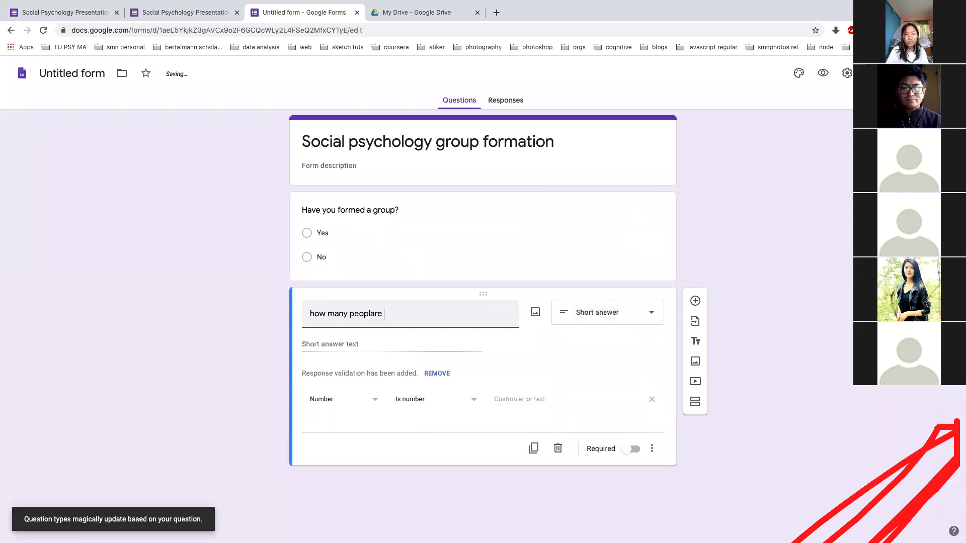
{"action": "left_click", "coordinate": [375, 315]}
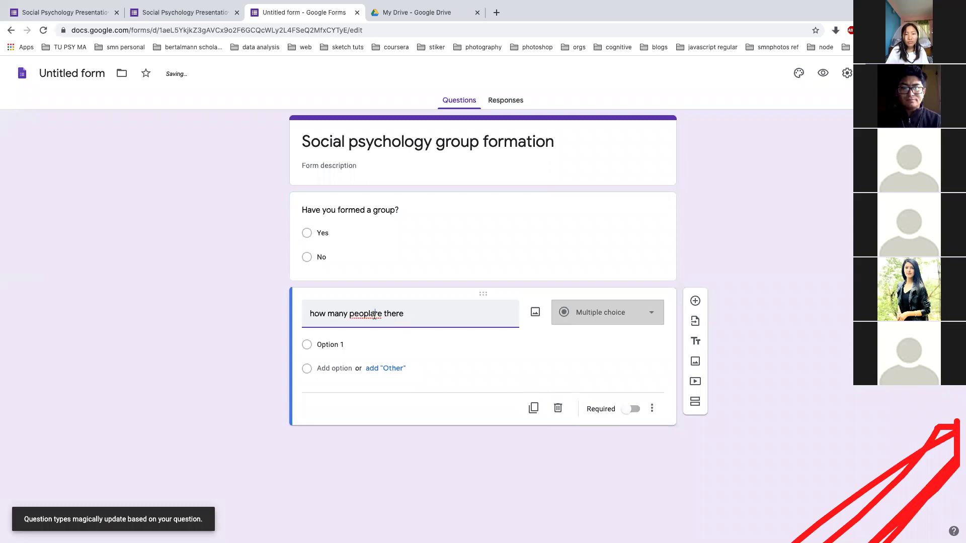
{"action": "type", "text": "e there"}
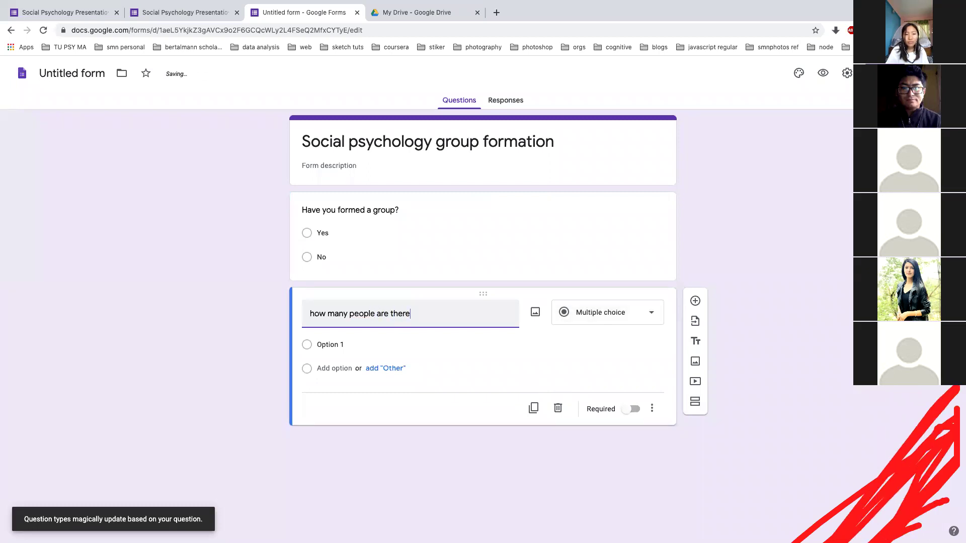
{"action": "type", "text": " in your "}
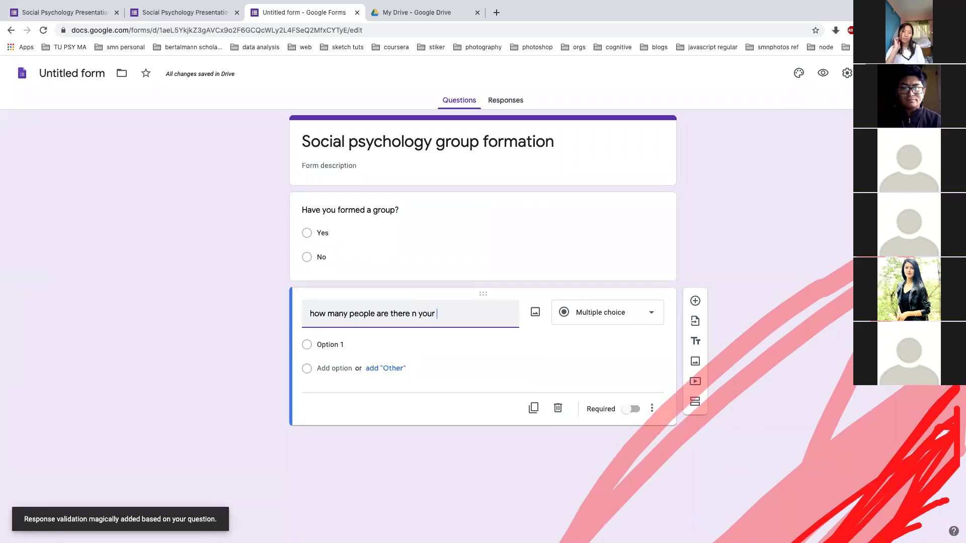
{"action": "type", "text": "group"}
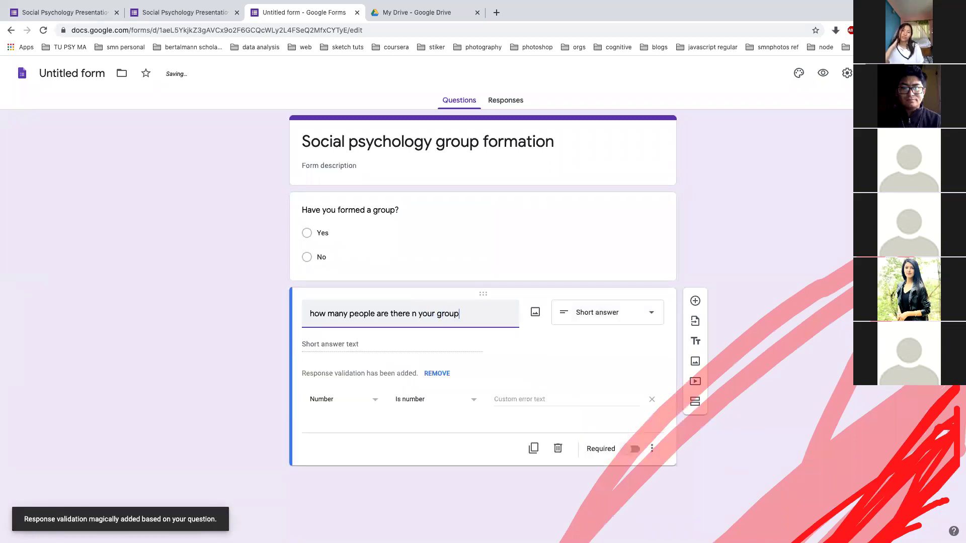
{"action": "type", "text": "?"}
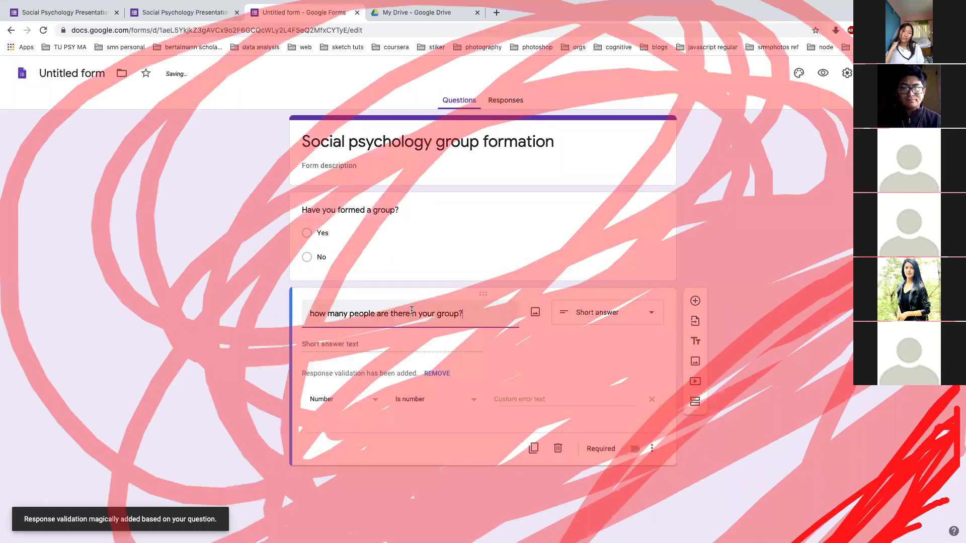
{"action": "left_click", "coordinate": [411, 312]}
{"action": "type", "text": "i"}
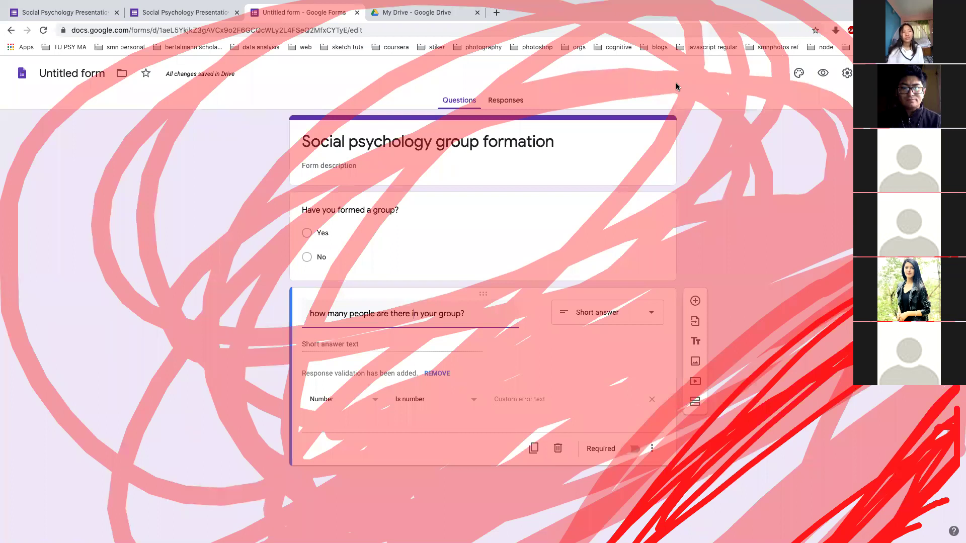
{"action": "left_click", "coordinate": [616, 158]}
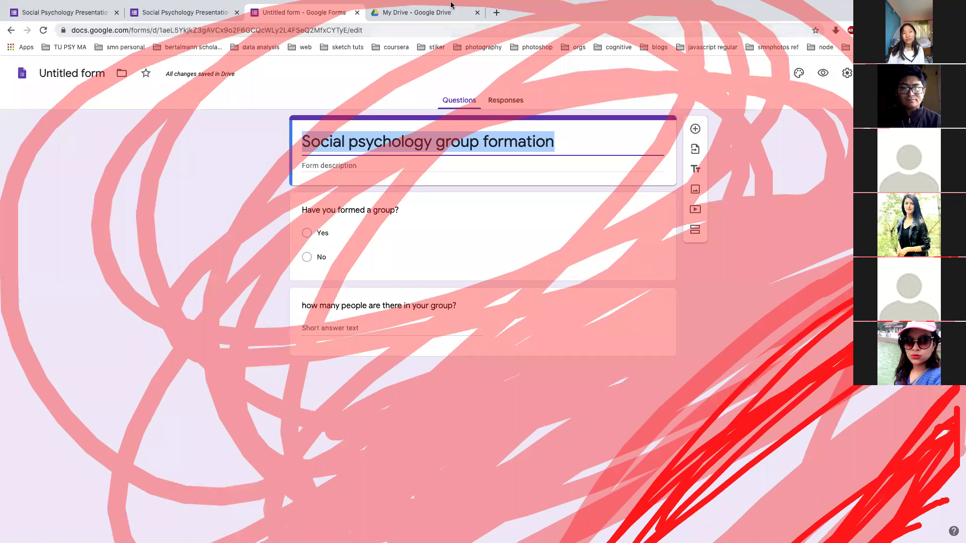
{"action": "left_click", "coordinate": [375, 40]}
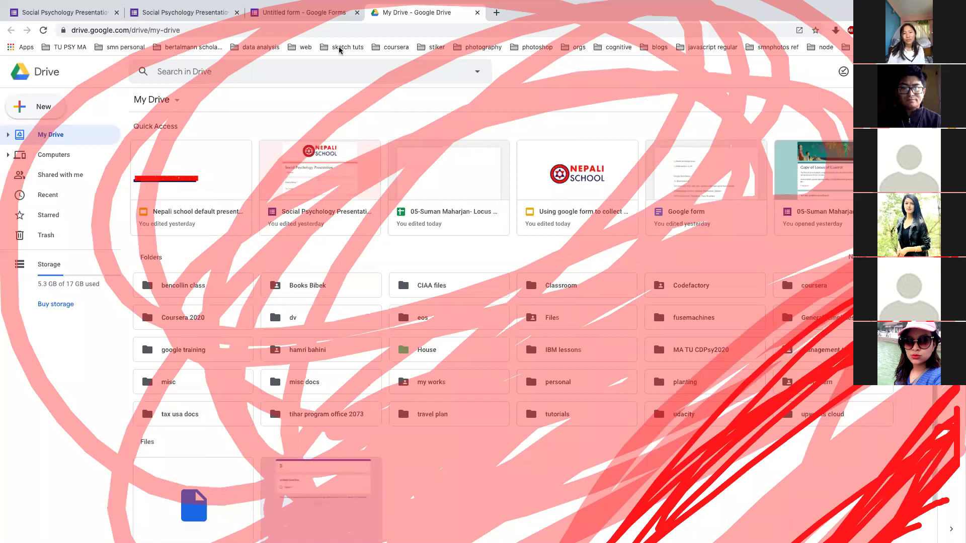
{"action": "left_click", "coordinate": [217, 13]}
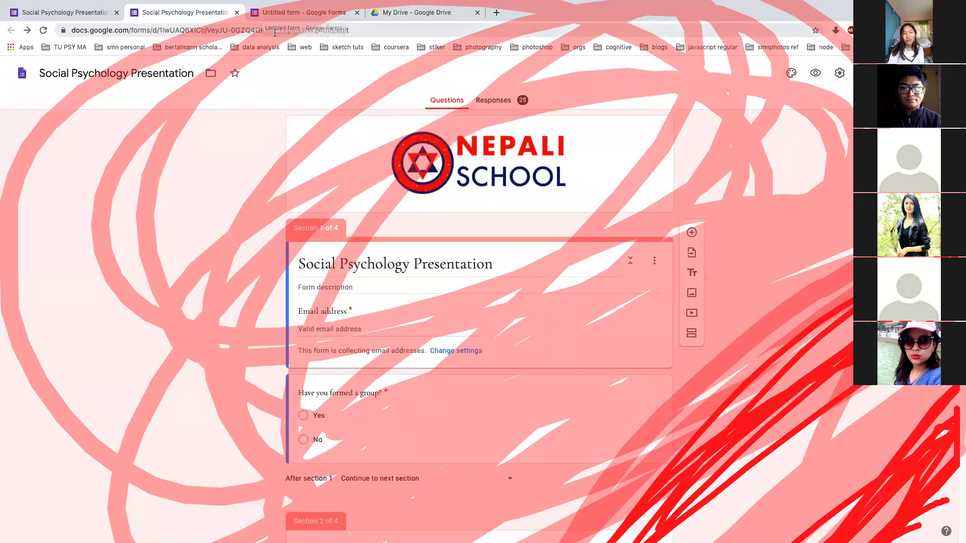
{"action": "left_click", "coordinate": [278, 13]}
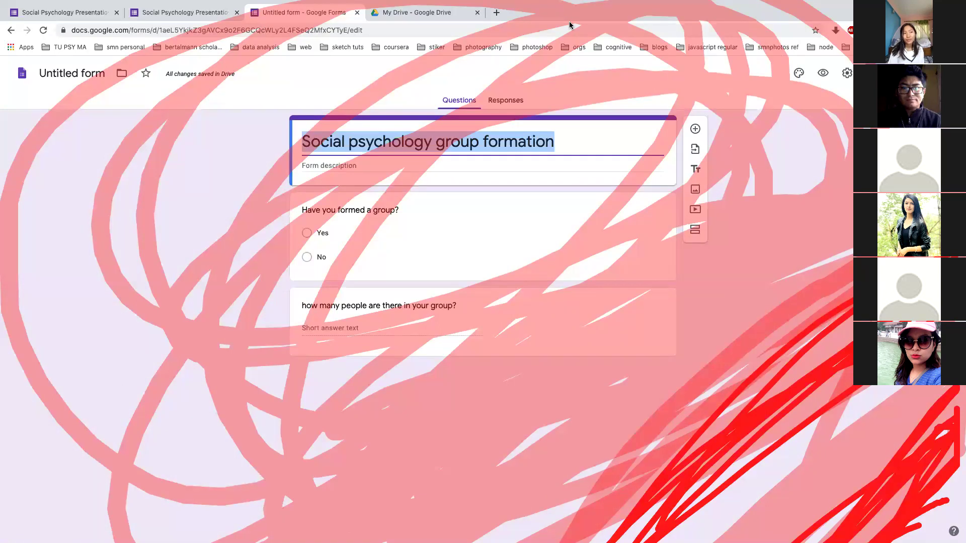
{"action": "left_click", "coordinate": [612, 61]}
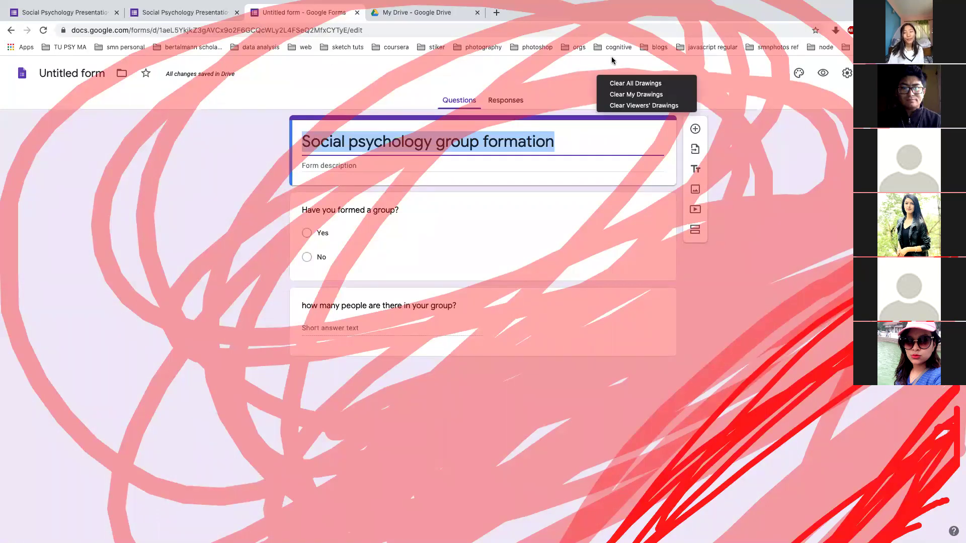
{"action": "left_click", "coordinate": [627, 105]}
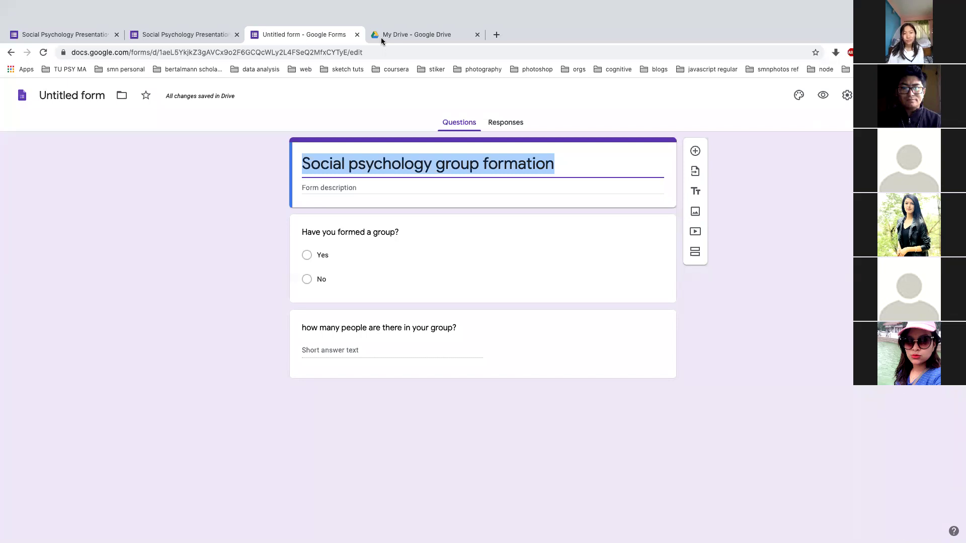
{"action": "left_click", "coordinate": [382, 40]}
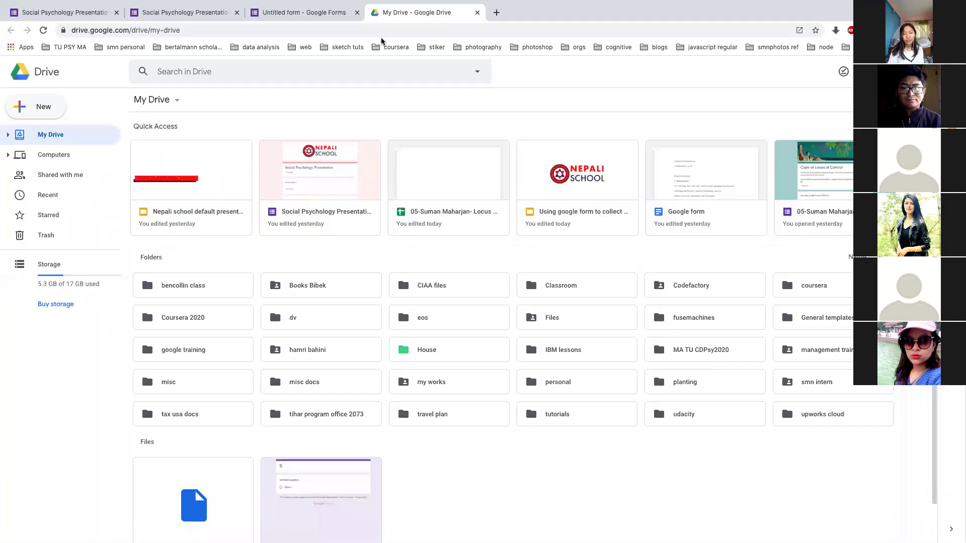
Create a blank Google Form from Drive's New > More menu, then return to the group formation form
{"action": "left_click", "coordinate": [40, 107]}
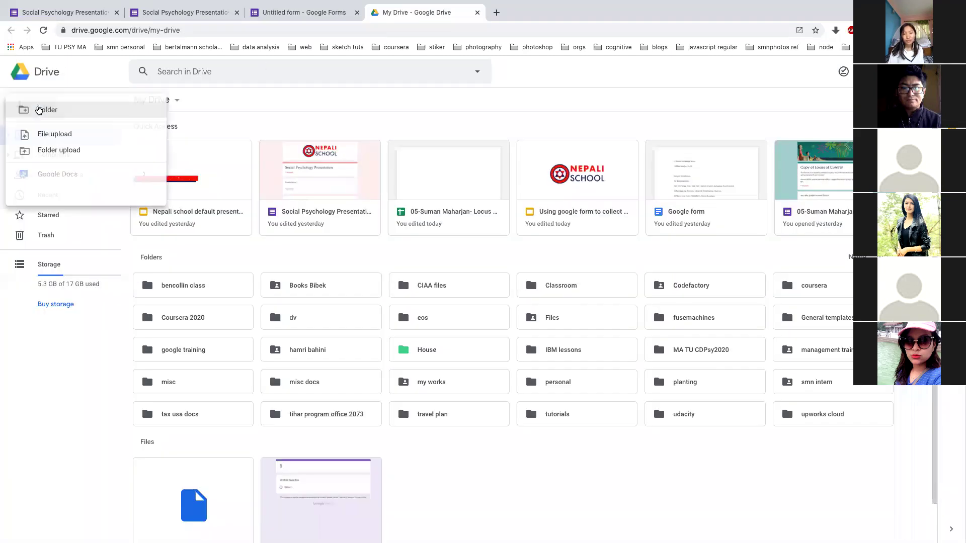
{"action": "mouse_move", "coordinate": [74, 220]}
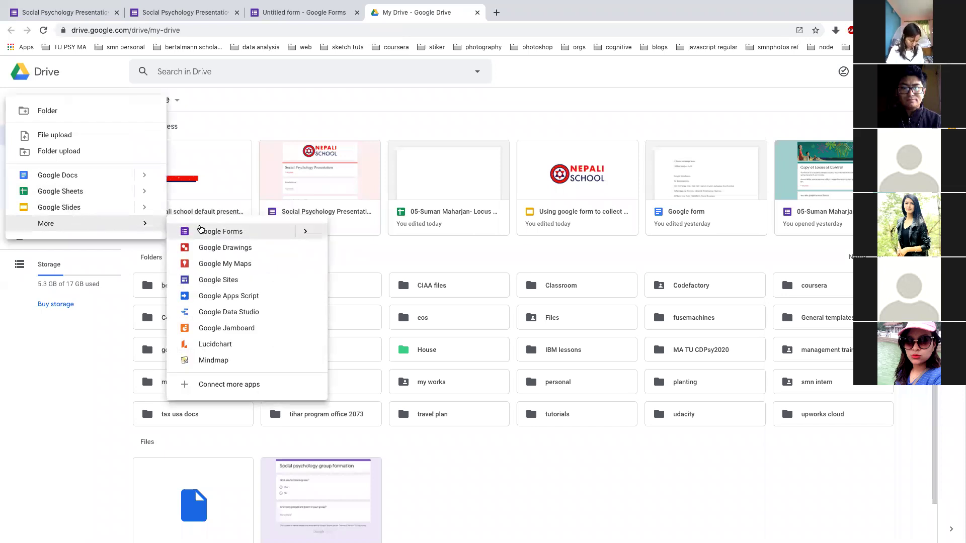
{"action": "left_click", "coordinate": [221, 232]}
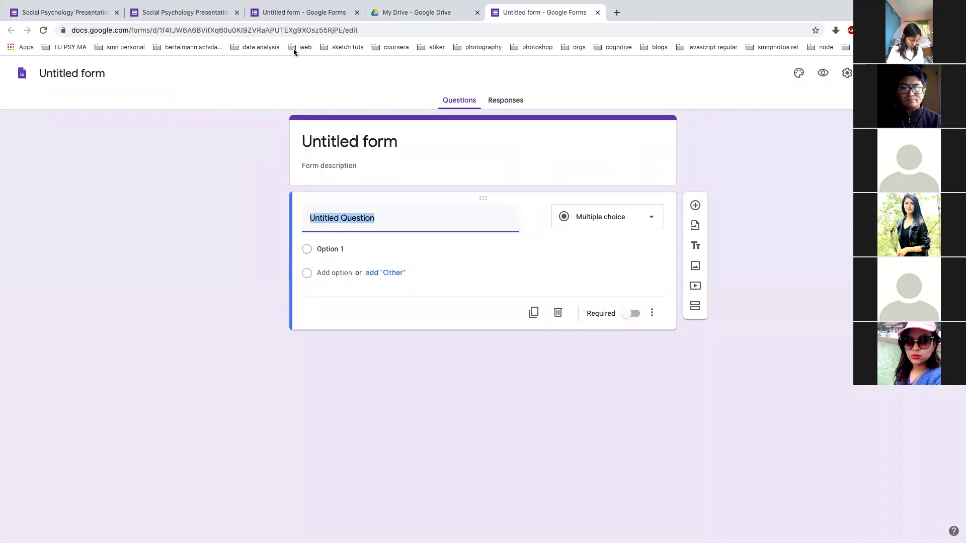
{"action": "left_click", "coordinate": [271, 14]}
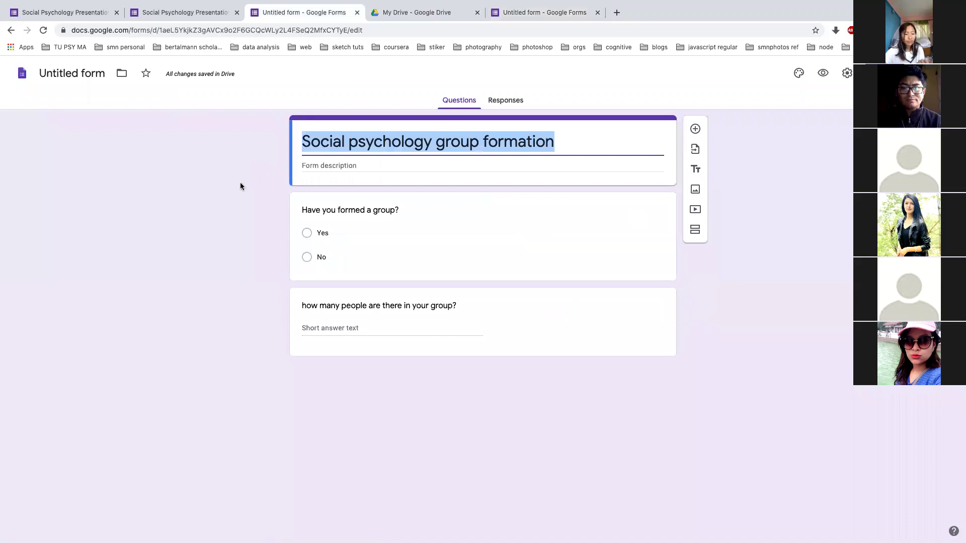
Rename the form file from 'Social psychology group formation' to 'Social psychology survey'
{"action": "left_click", "coordinate": [579, 148]}
{"action": "left_click", "coordinate": [75, 75]}
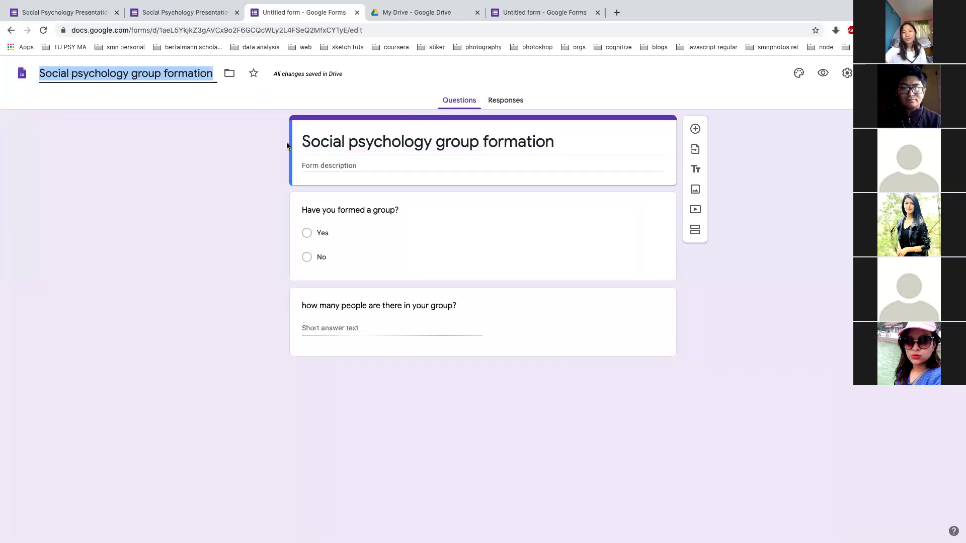
{"action": "left_click", "coordinate": [206, 77]}
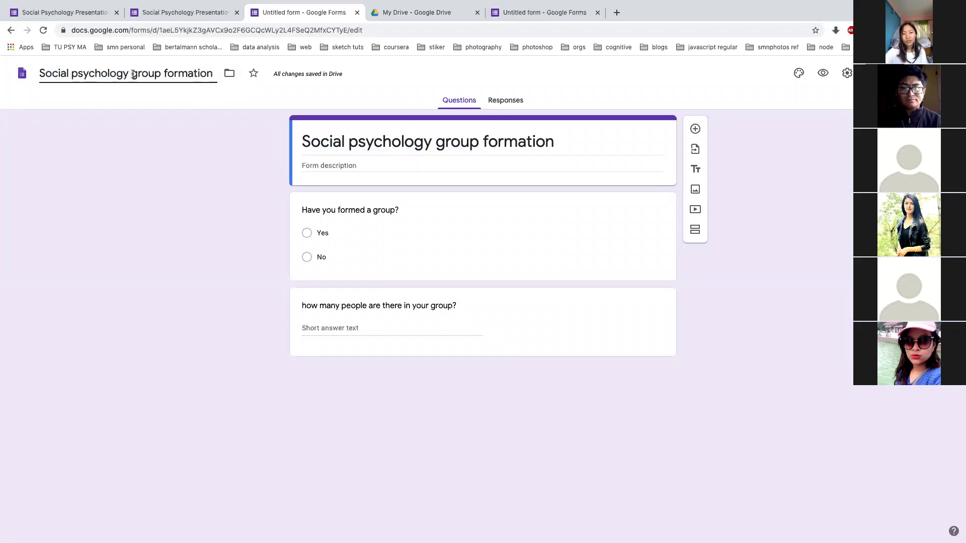
{"action": "left_click_drag", "start_coordinate": [212, 73], "coordinate": [131, 75]}
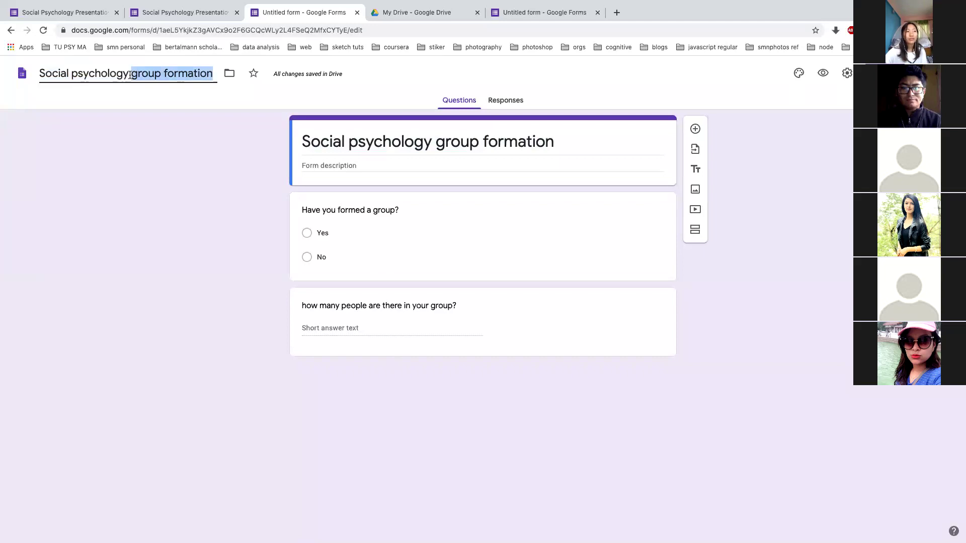
{"action": "type", "text": "survey"}
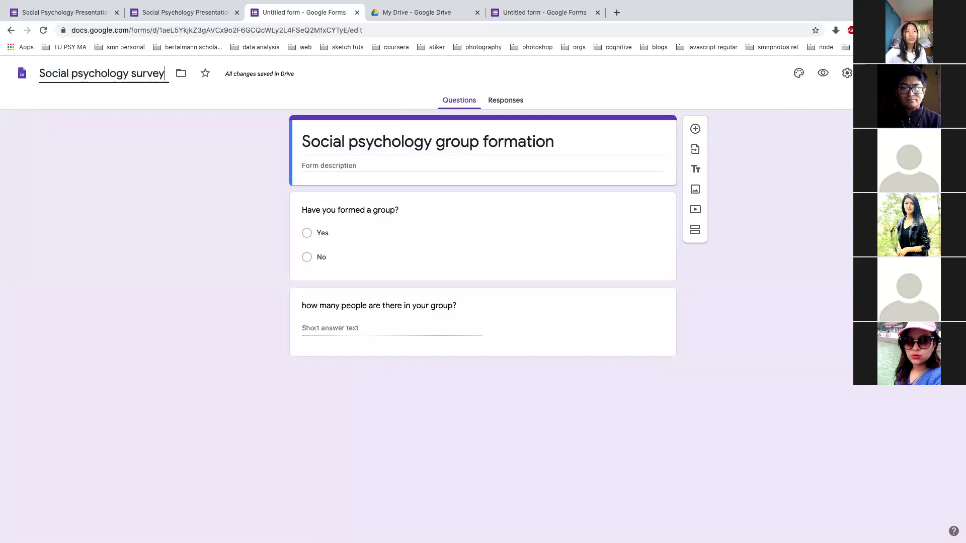
{"action": "left_click", "coordinate": [426, 163]}
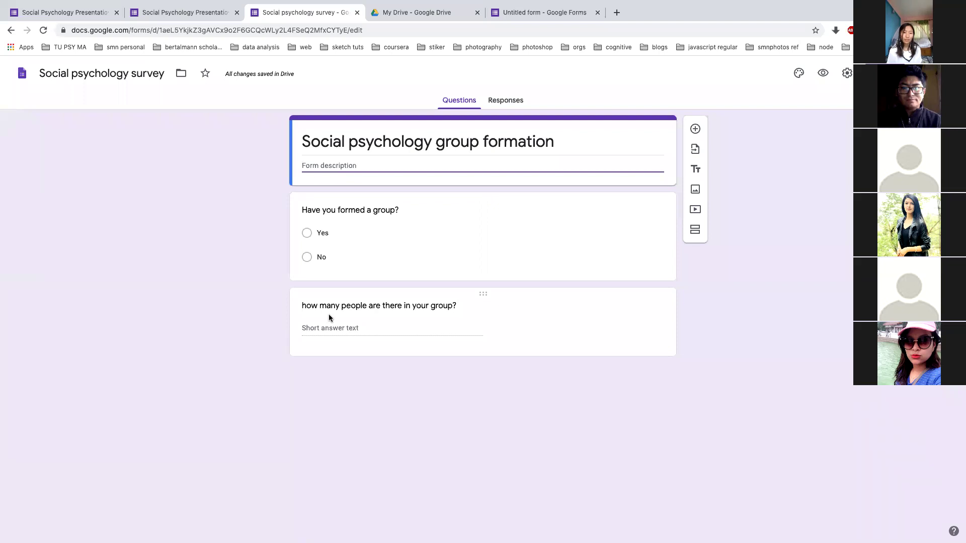
Open a respondent preview in a new tab, then resume editing 'Have you formed a group?'
{"action": "left_click", "coordinate": [731, 297]}
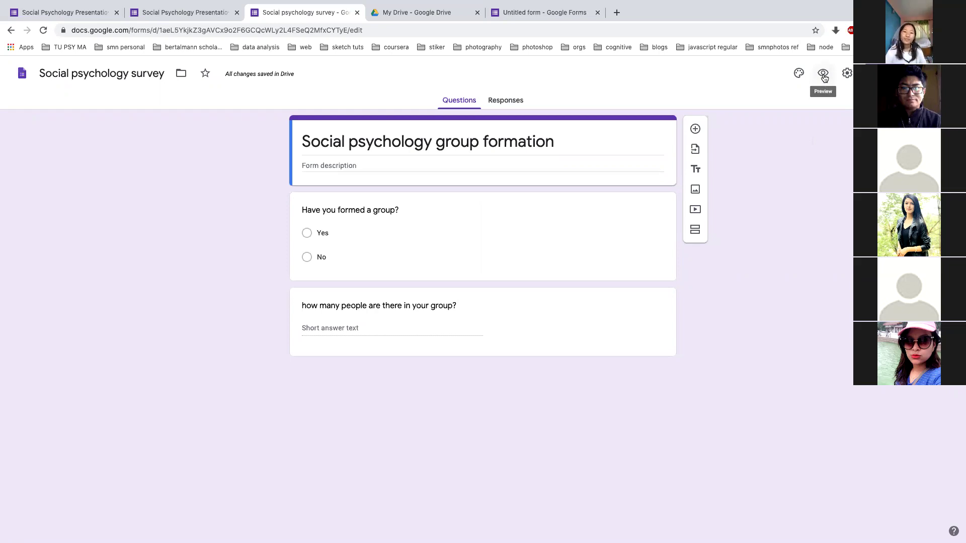
{"action": "left_click", "coordinate": [823, 75]}
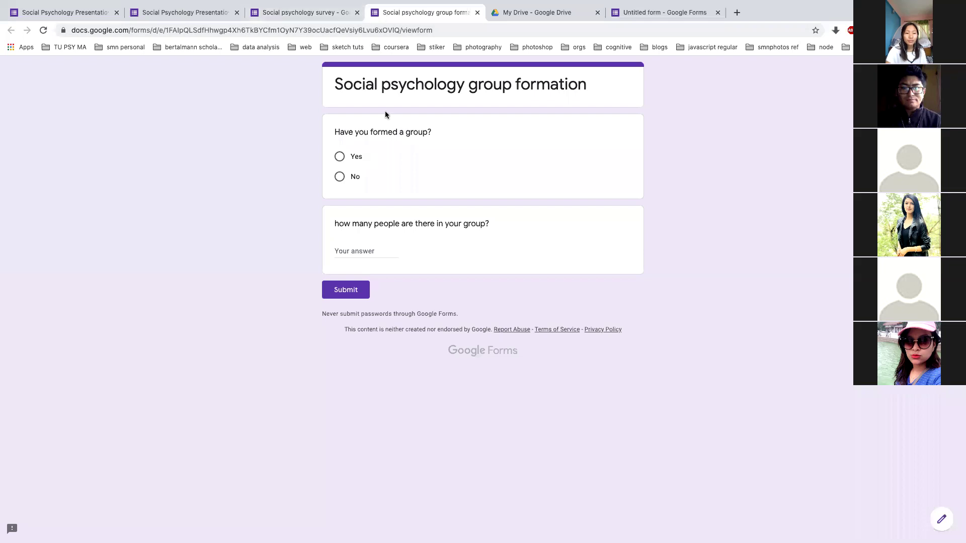
{"action": "left_click", "coordinate": [283, 6]}
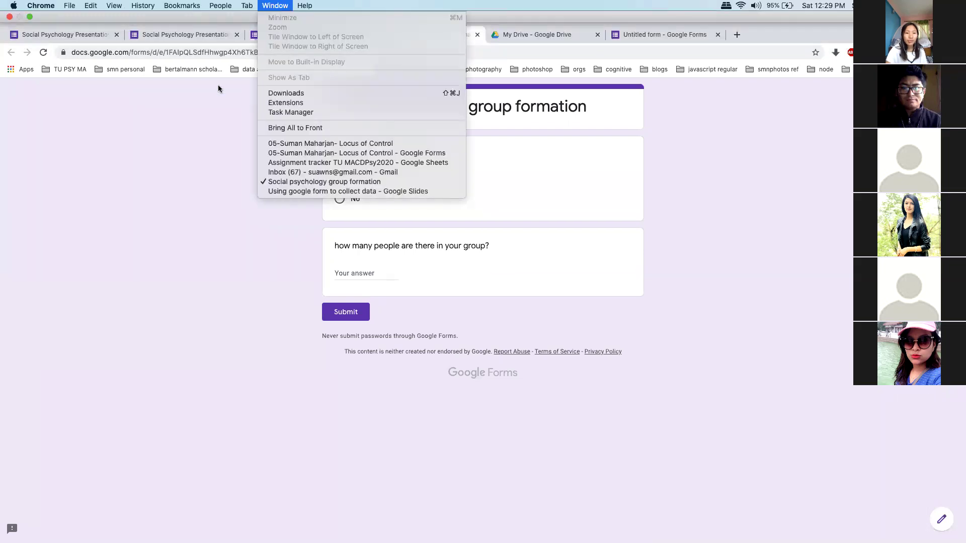
{"action": "left_click", "coordinate": [201, 115]}
{"action": "left_click", "coordinate": [269, 12]}
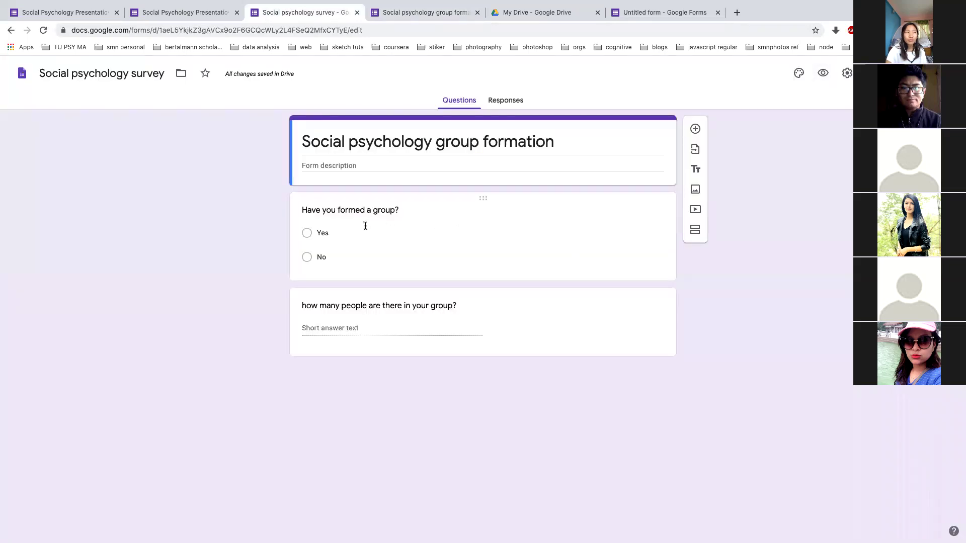
{"action": "left_click", "coordinate": [364, 230]}
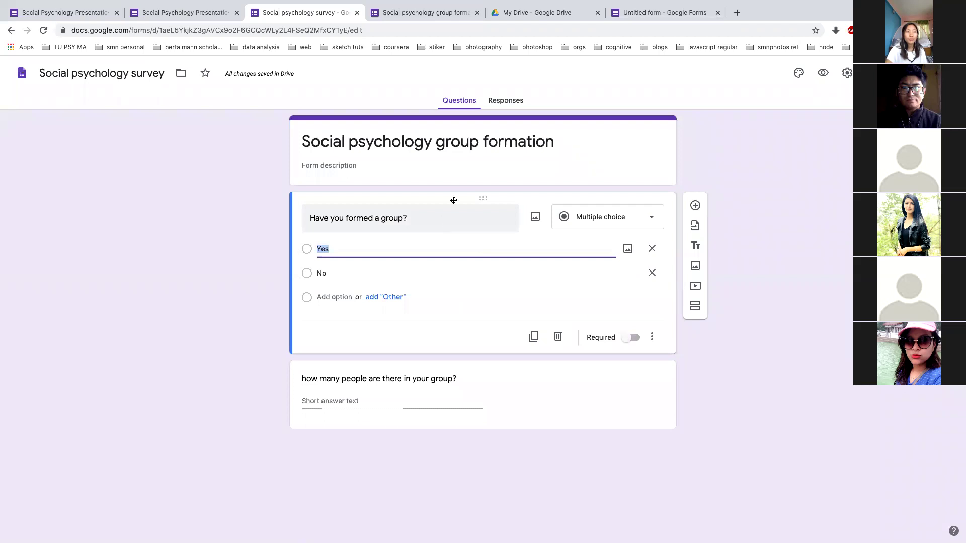
{"action": "left_click_drag", "start_coordinate": [481, 200], "coordinate": [466, 441]}
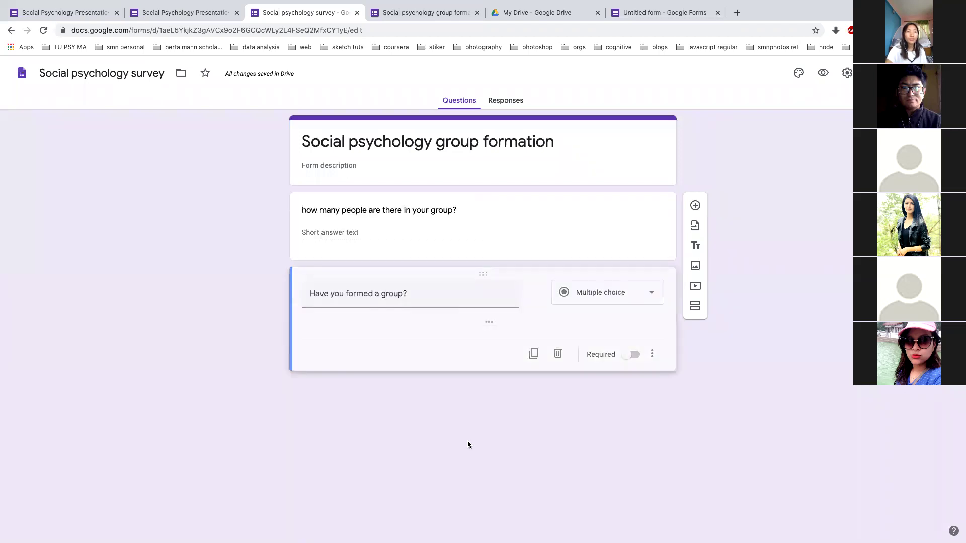
{"action": "left_click_drag", "start_coordinate": [483, 273], "coordinate": [485, 194]}
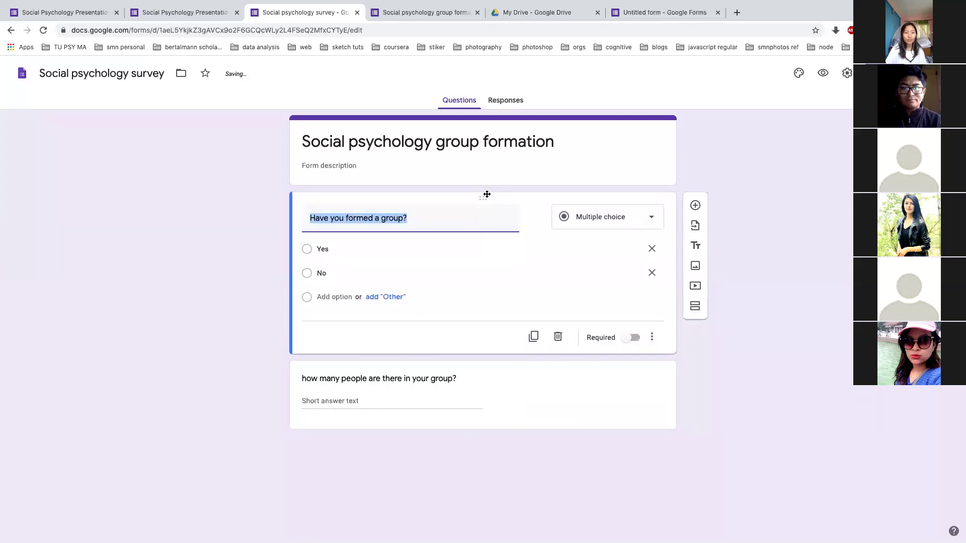
{"action": "left_click", "coordinate": [719, 150]}
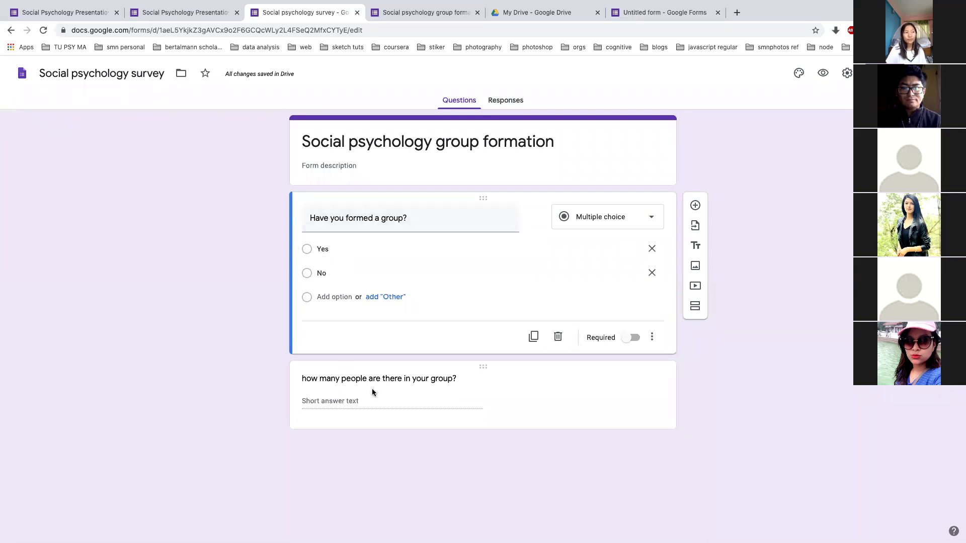
{"action": "left_click", "coordinate": [637, 388]}
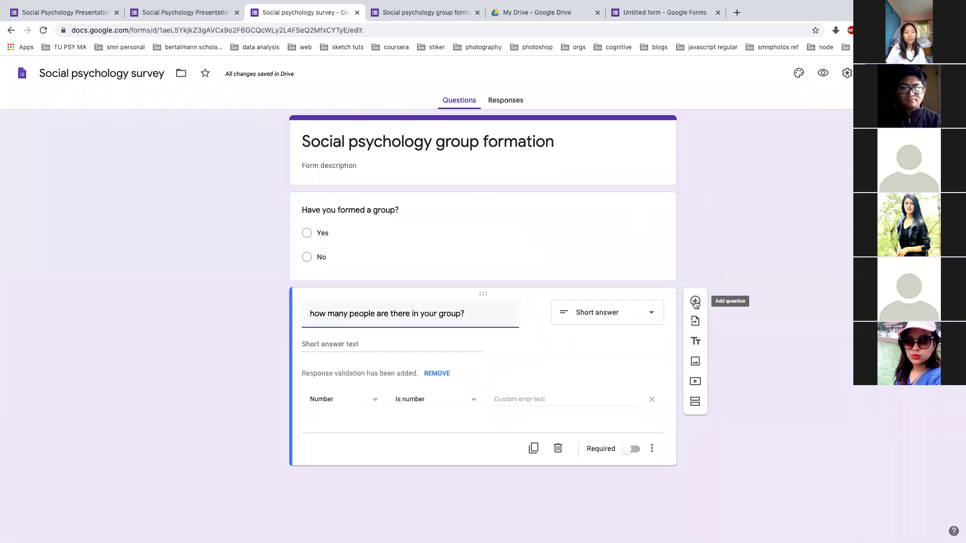
Add the short-answer question 'what is your group name?', check the preview, then reopen the first question
{"action": "left_click", "coordinate": [694, 301]}
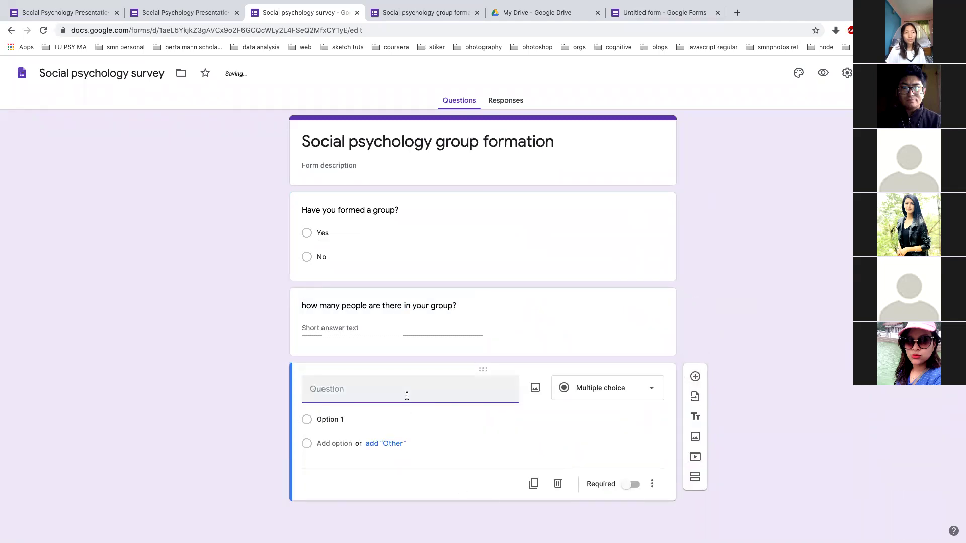
{"action": "type", "text": "what is your group name?"}
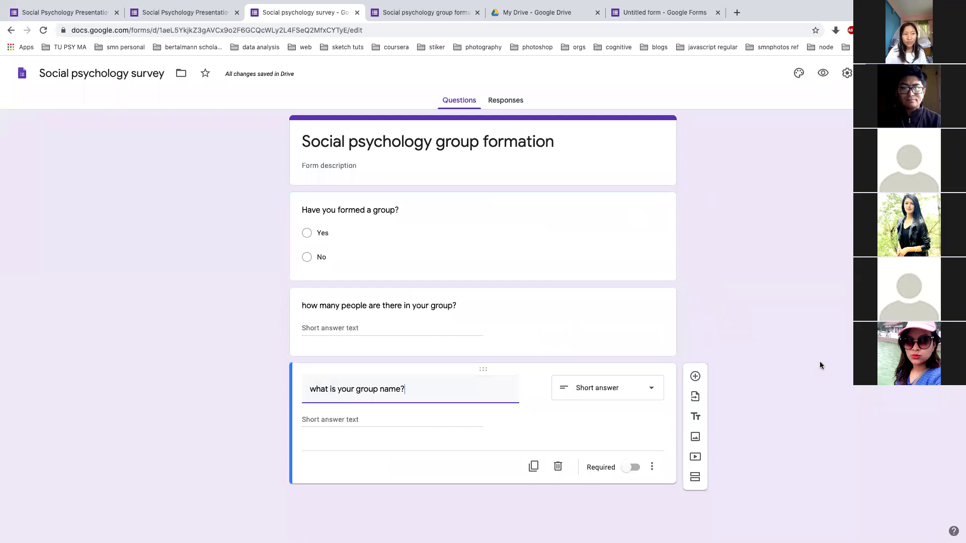
{"action": "mouse_move", "coordinate": [360, 5]}
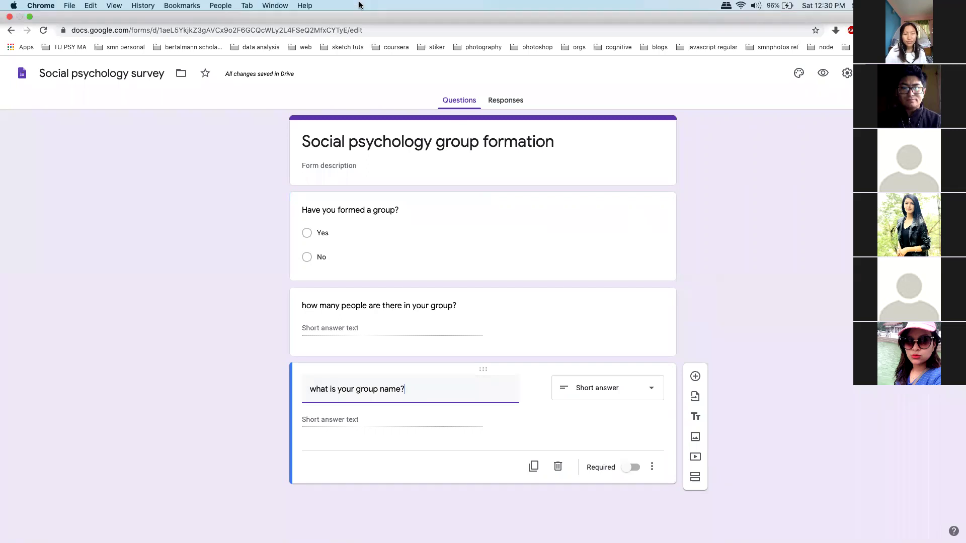
{"action": "key", "text": "ctrl+Tab"}
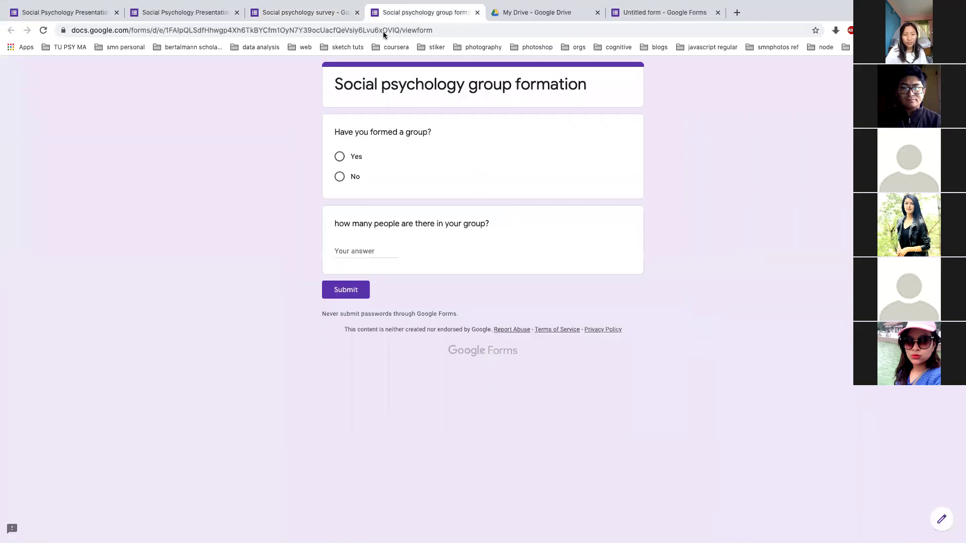
{"action": "left_click", "coordinate": [262, 14]}
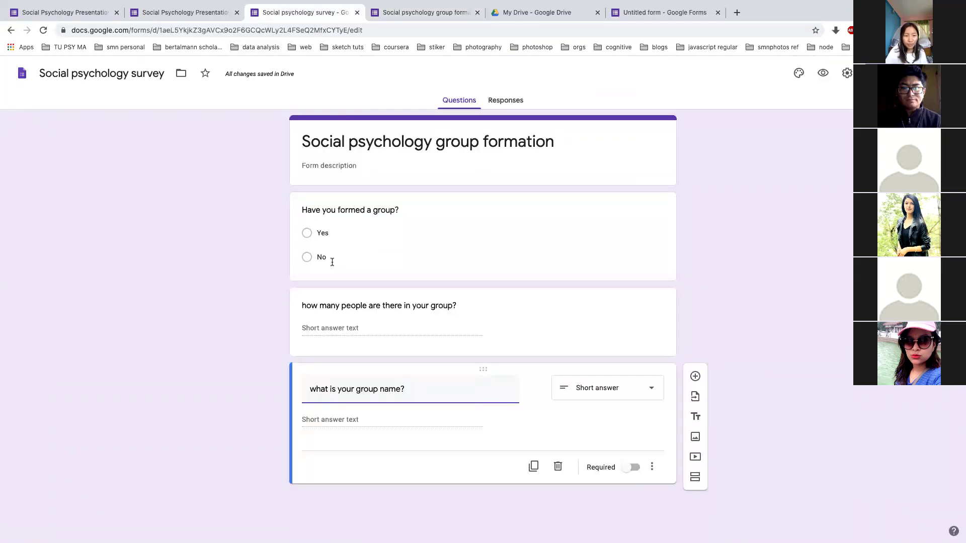
{"action": "left_click", "coordinate": [303, 210]}
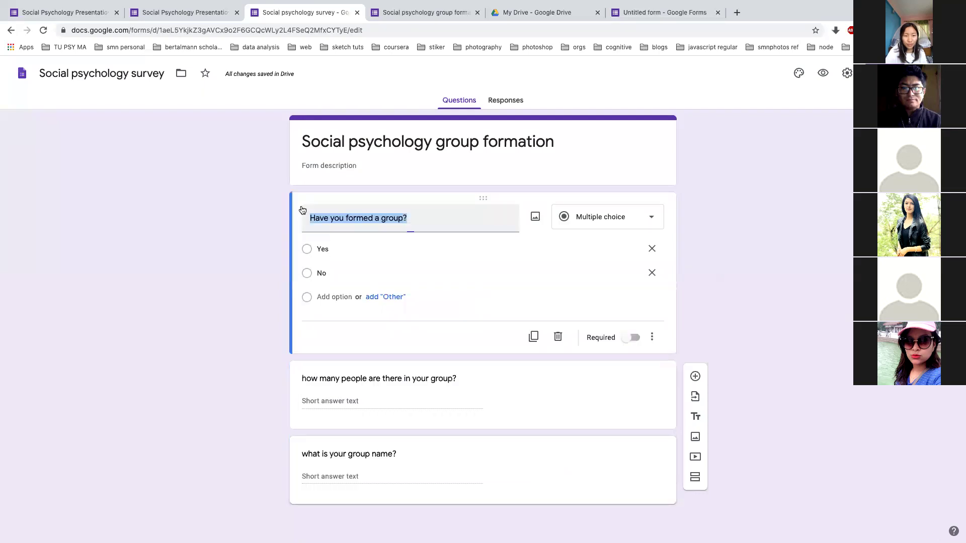
{"action": "left_click", "coordinate": [302, 211]}
{"action": "type", "text": "1."}
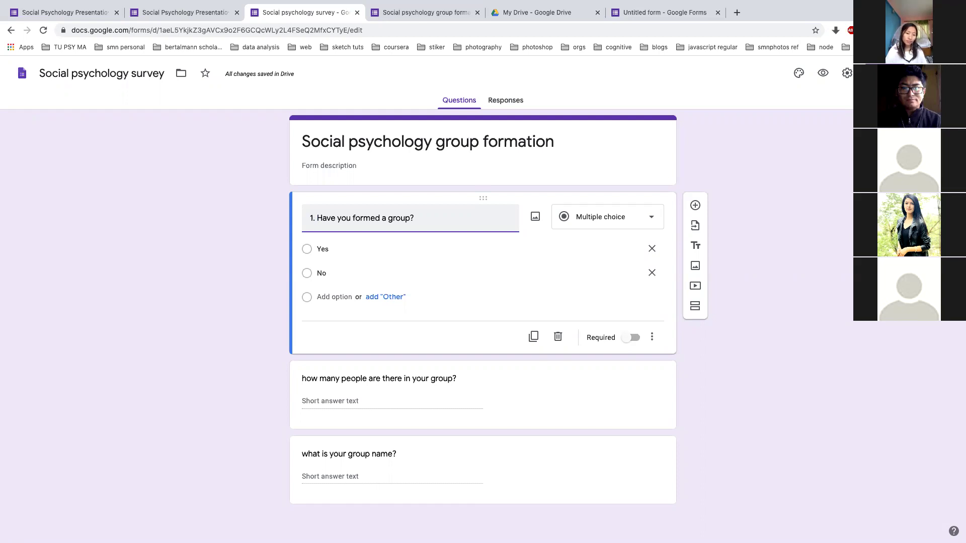
{"action": "key", "text": "BackSpace"}
{"action": "key", "text": "BackSpace"}
{"action": "key", "text": "BackSpace"}
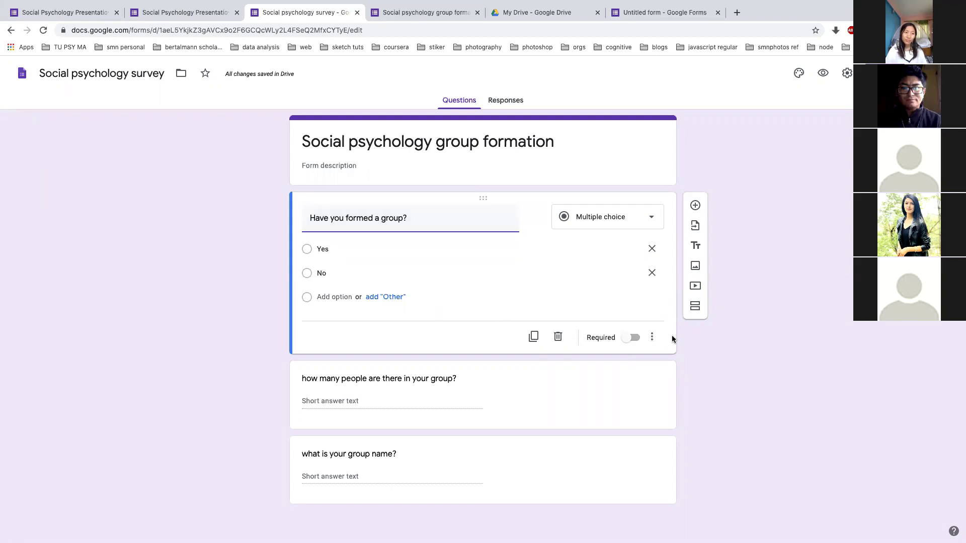
{"action": "left_click", "coordinate": [652, 337]}
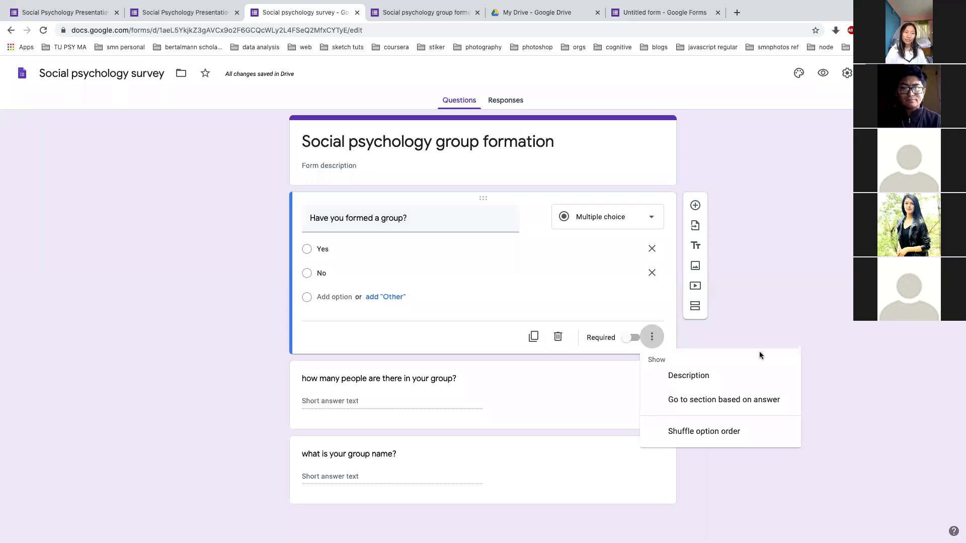
{"action": "left_click", "coordinate": [754, 330]}
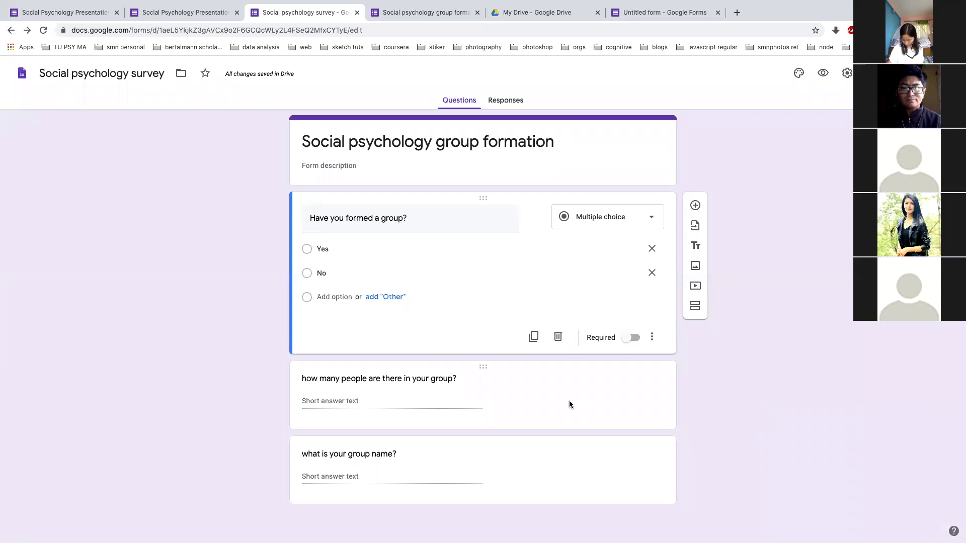
{"action": "left_click", "coordinate": [647, 222]}
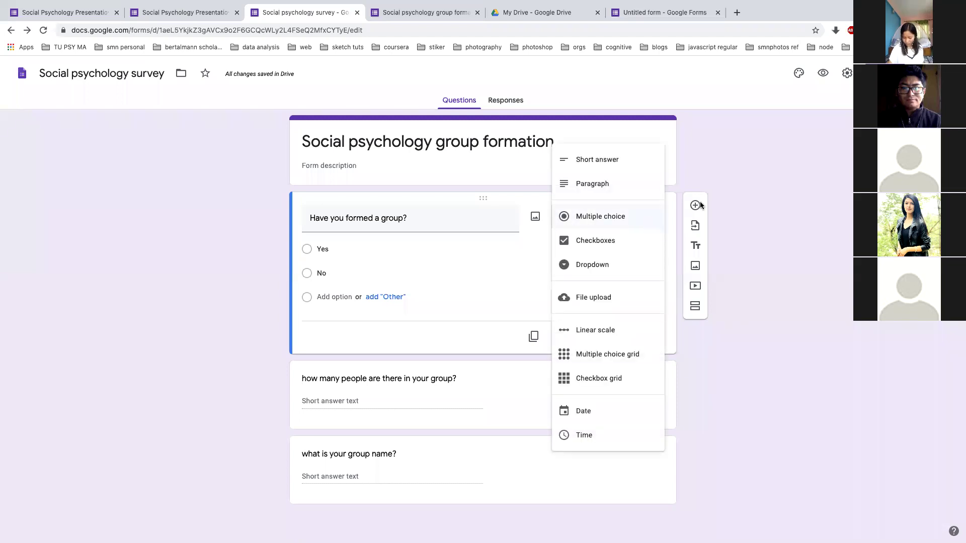
{"action": "left_click", "coordinate": [726, 200]}
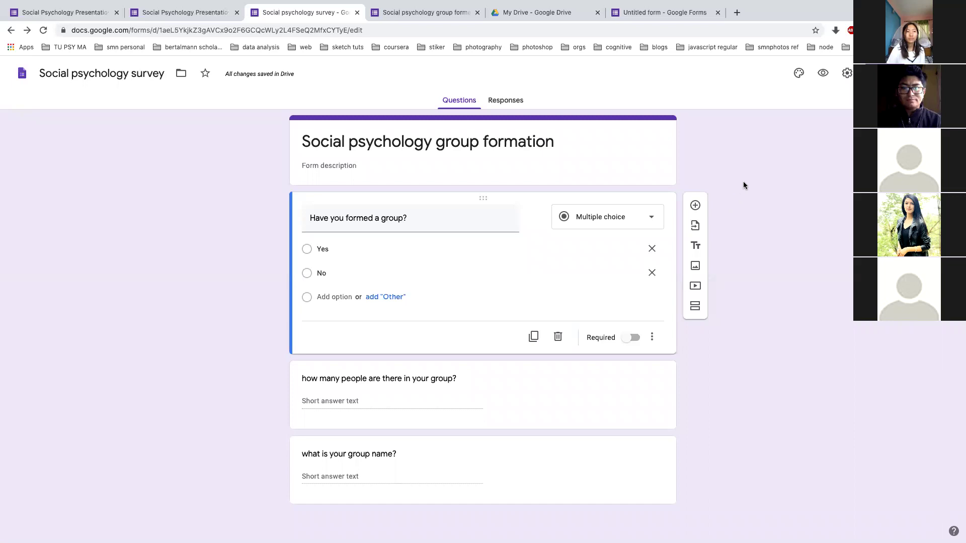
{"action": "triple_click", "coordinate": [310, 220]}
{"action": "left_click", "coordinate": [310, 220]}
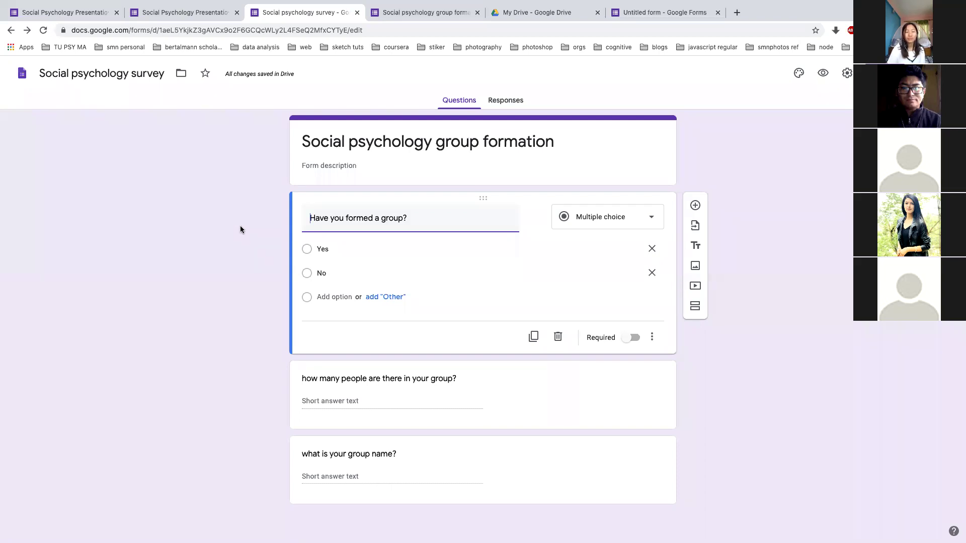
{"action": "left_click", "coordinate": [705, 390]}
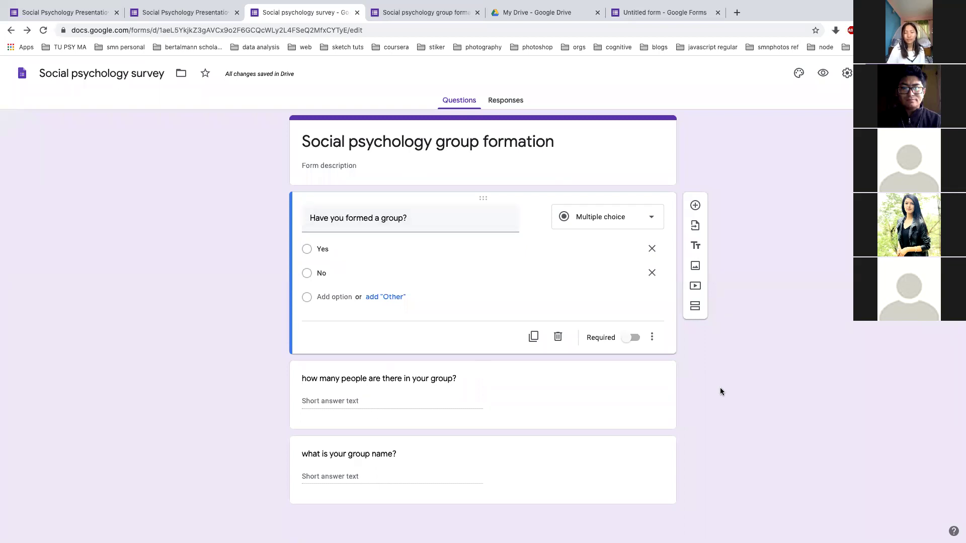
{"action": "left_click", "coordinate": [659, 151]}
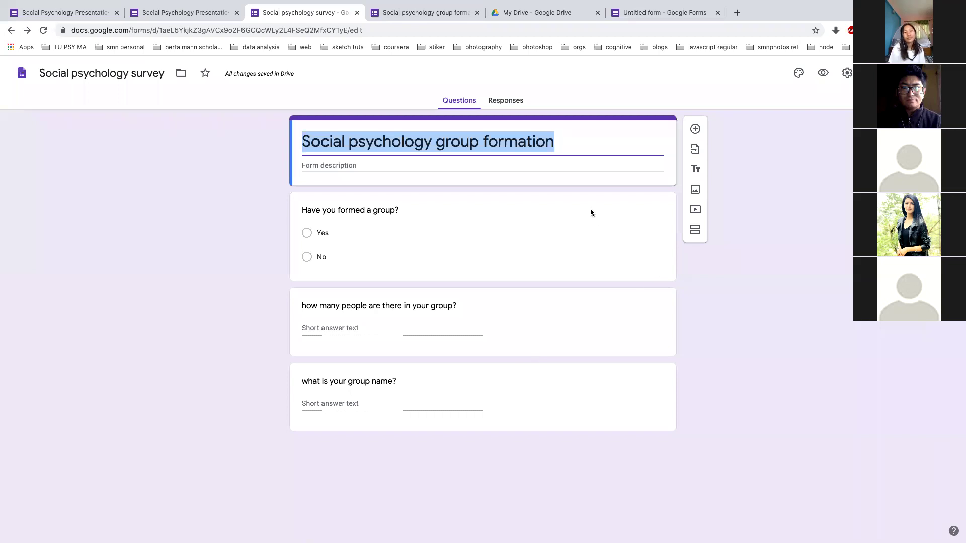
{"action": "left_click", "coordinate": [708, 230]}
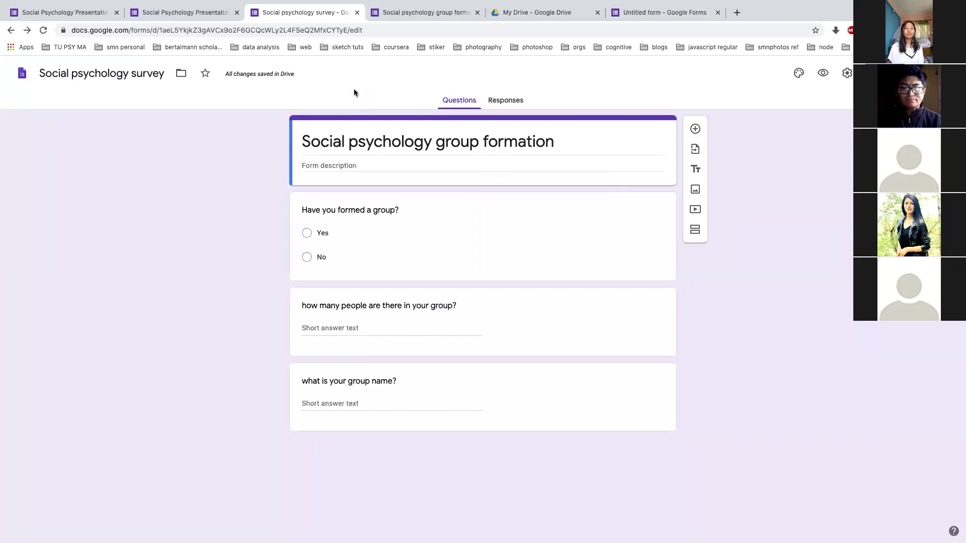
{"action": "left_click", "coordinate": [77, 12]}
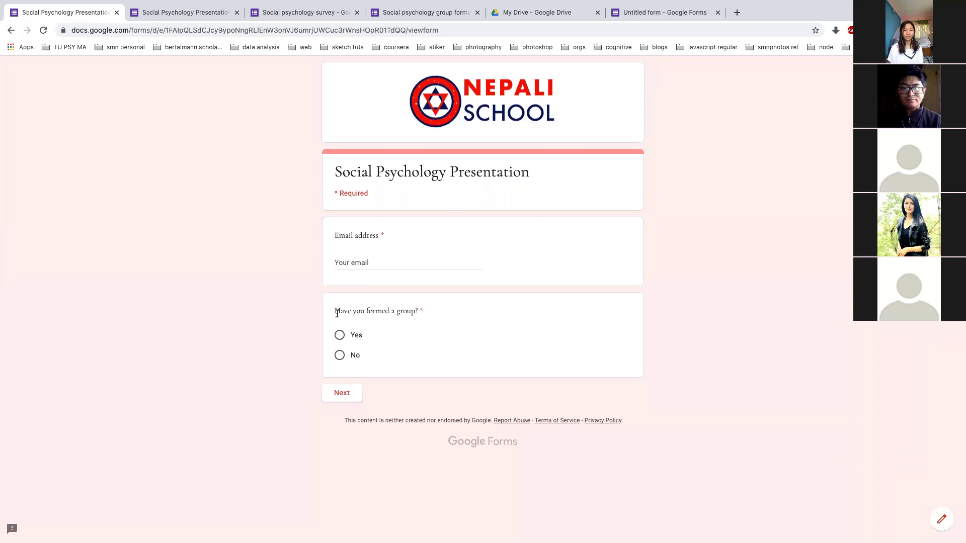
{"action": "left_click", "coordinate": [340, 335]}
{"action": "left_click", "coordinate": [360, 263]}
{"action": "type", "text": "test@tes"}
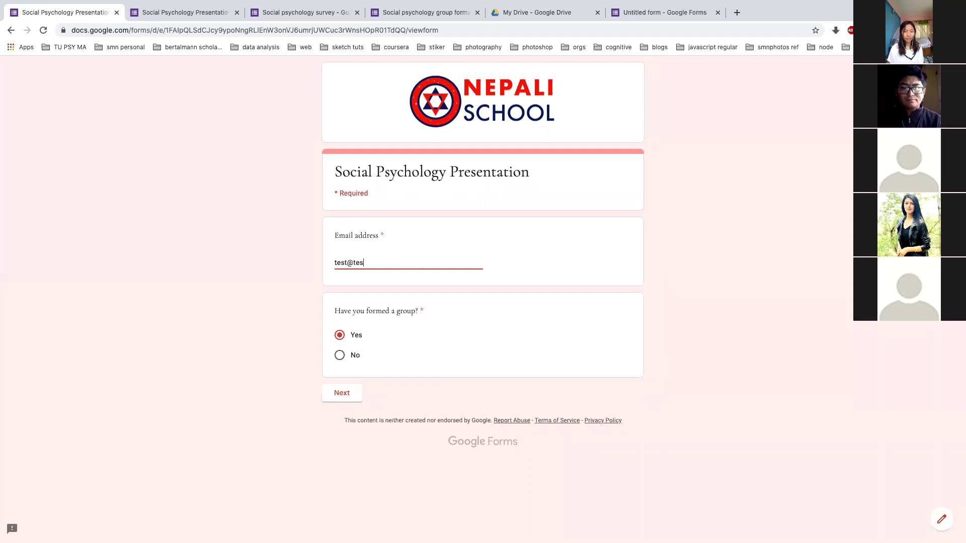
{"action": "type", "text": "t.com"}
{"action": "left_click", "coordinate": [351, 392]}
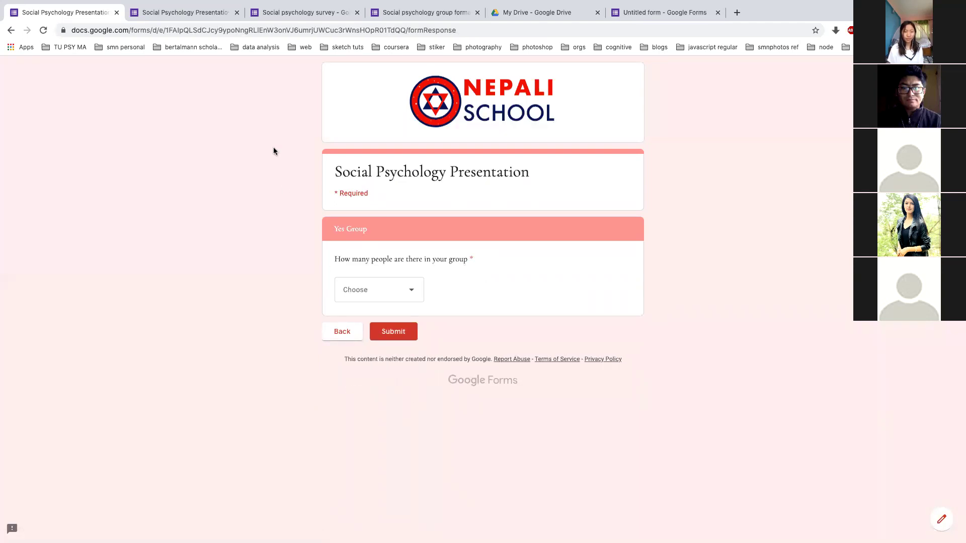
{"action": "left_click", "coordinate": [280, 15]}
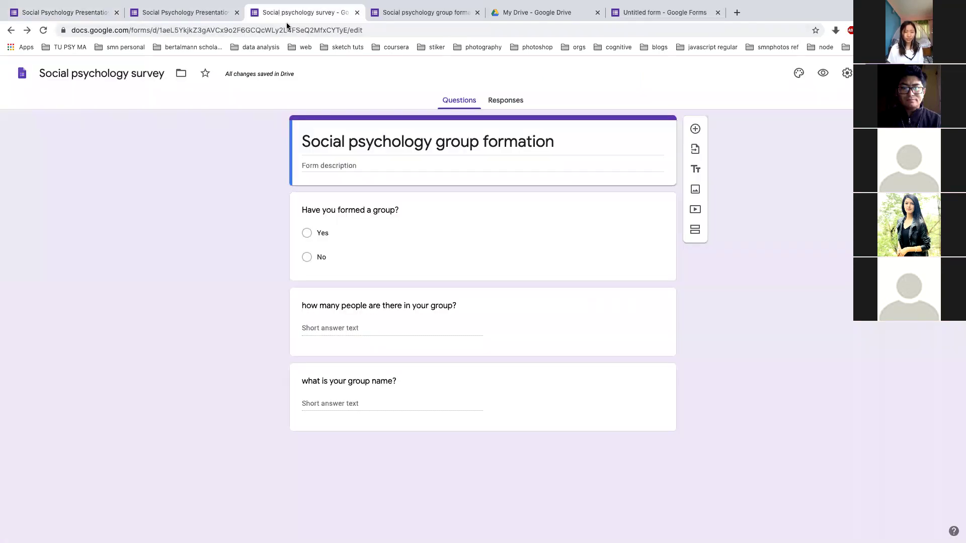
Add a new second section to the survey and place the caret in its title
{"action": "left_click", "coordinate": [695, 230]}
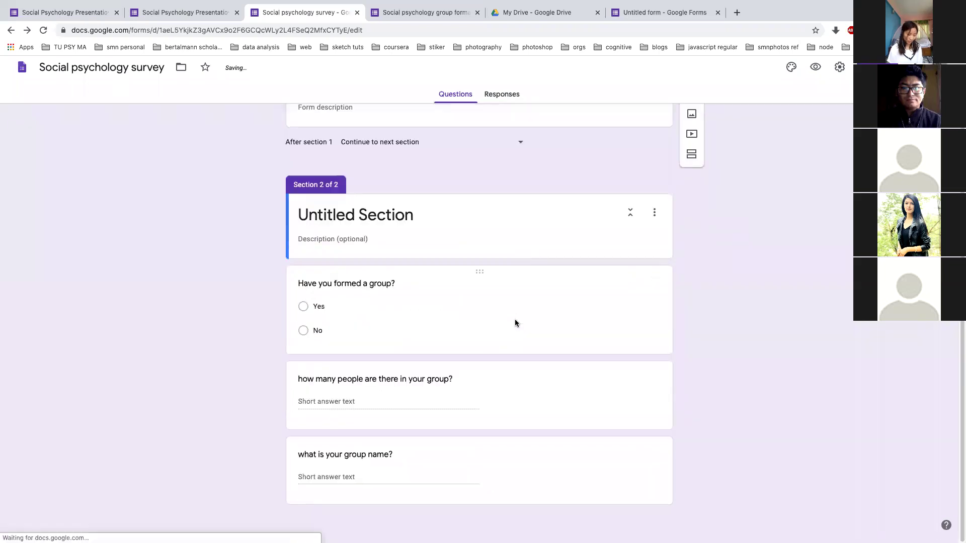
{"action": "scroll", "coordinate": [386, 214], "scroll_direction": "up", "scroll_amount": 3}
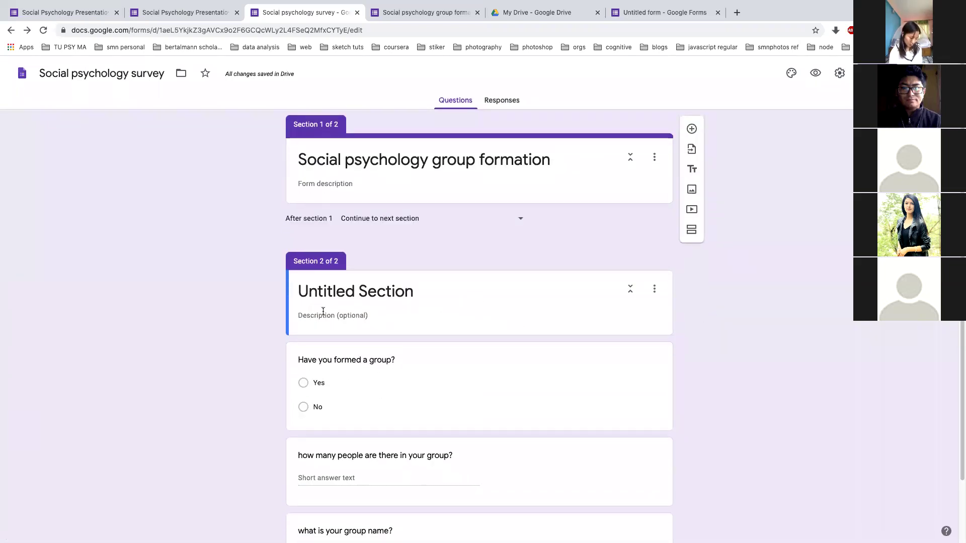
{"action": "scroll", "coordinate": [330, 286], "scroll_direction": "down", "scroll_amount": 3}
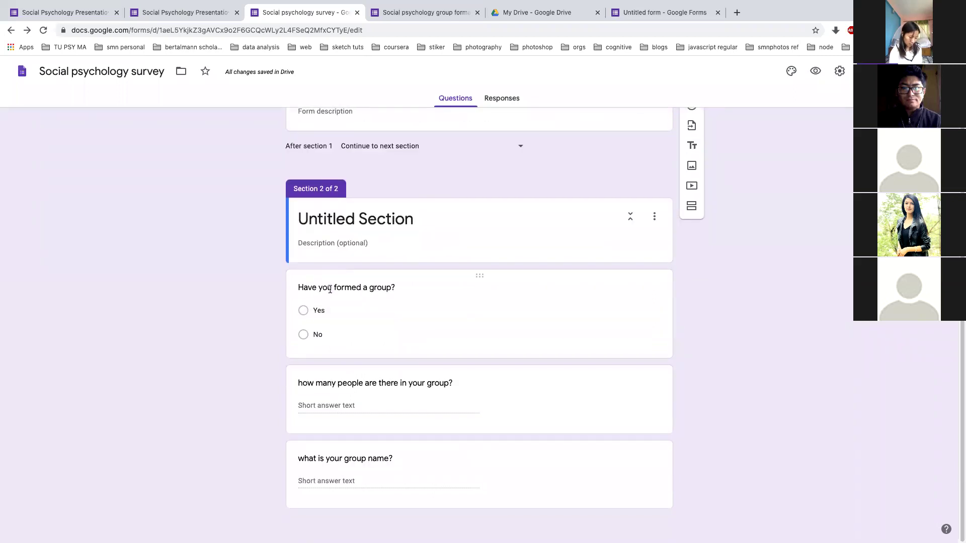
{"action": "left_click", "coordinate": [462, 209]}
{"action": "left_click", "coordinate": [463, 213]}
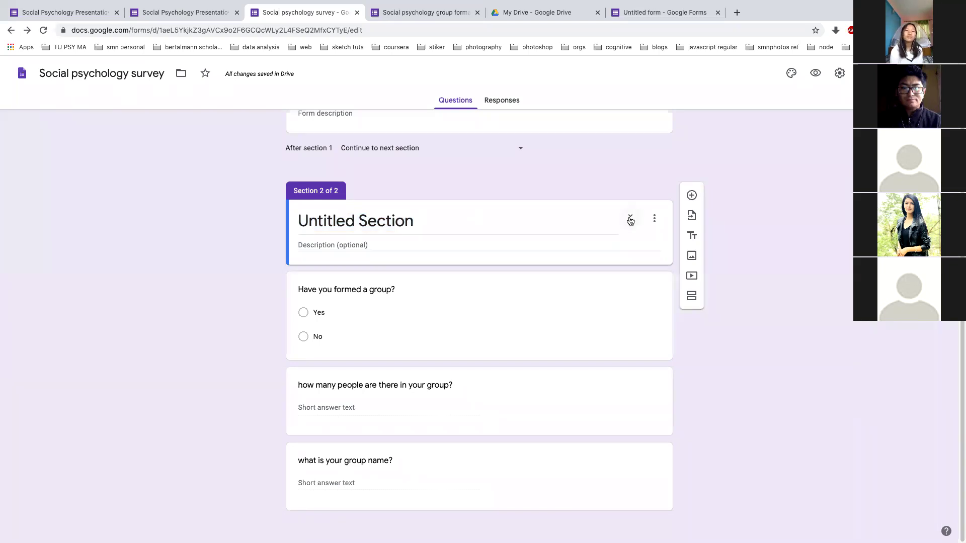
Collapse Section 2 and look at its reorder options without changing the section order
{"action": "left_click", "coordinate": [629, 218]}
{"action": "left_click_drag", "start_coordinate": [650, 275], "coordinate": [638, 379]}
{"action": "left_click", "coordinate": [634, 289]}
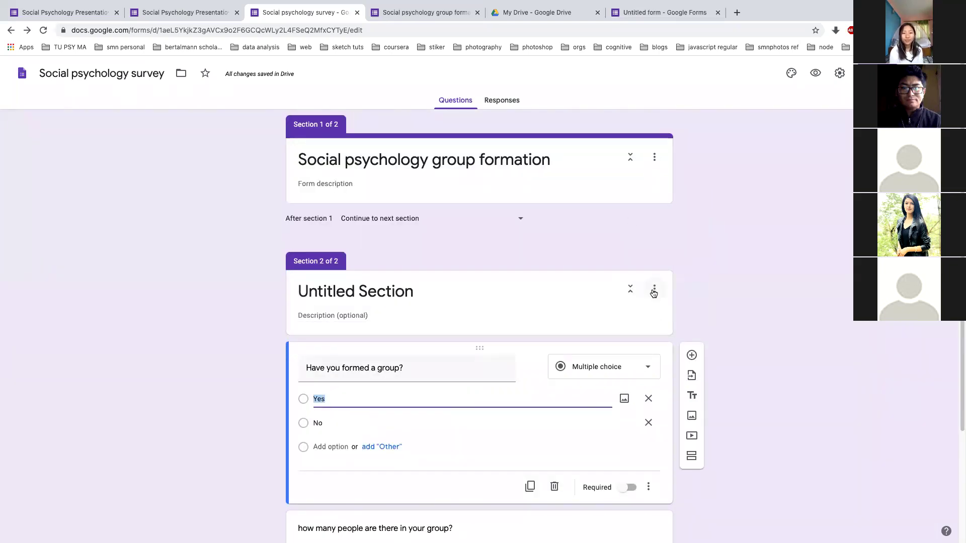
{"action": "left_click", "coordinate": [654, 290]}
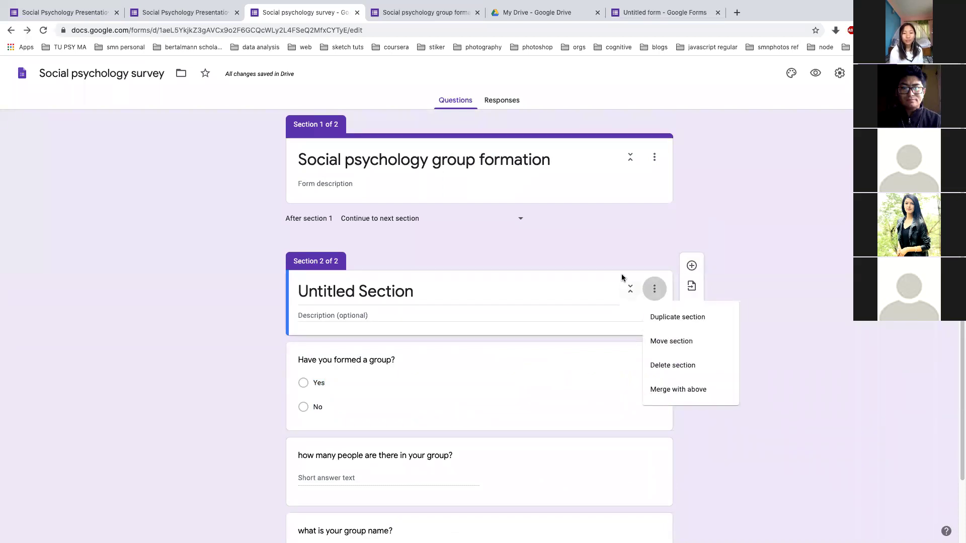
{"action": "left_click", "coordinate": [621, 274]}
{"action": "left_click", "coordinate": [653, 290]}
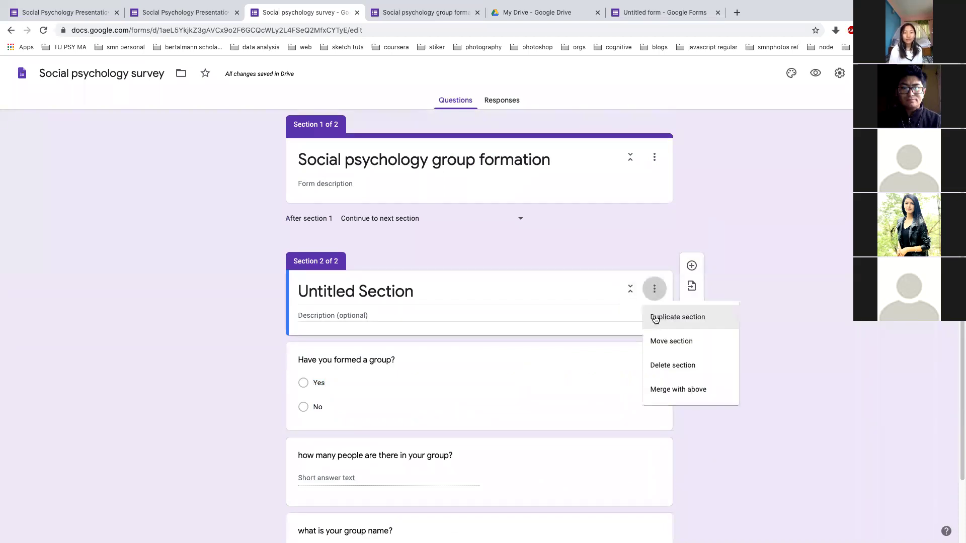
{"action": "left_click", "coordinate": [662, 341]}
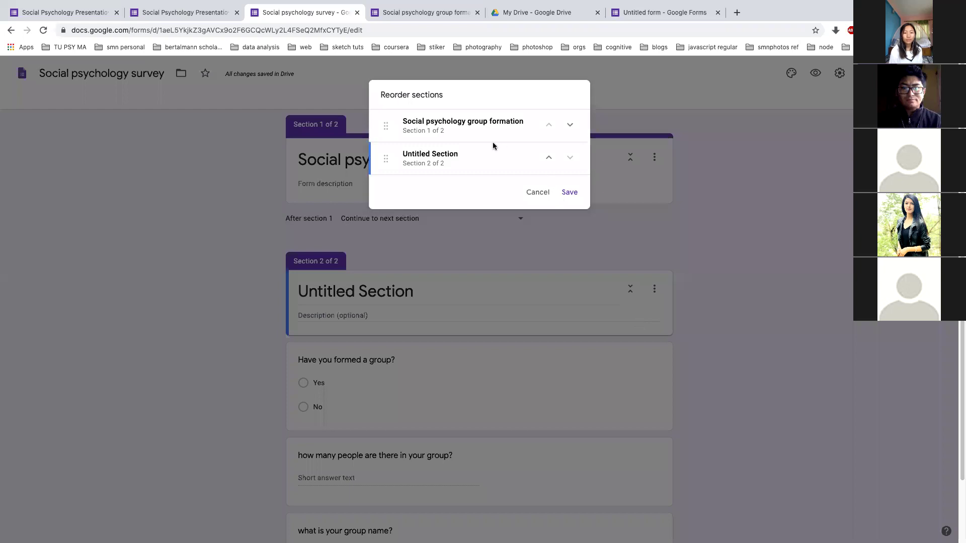
{"action": "left_click", "coordinate": [538, 192]}
Drag the 'Have you formed a group?' question up into Section 1
{"action": "left_click_drag", "start_coordinate": [507, 353], "coordinate": [507, 222]}
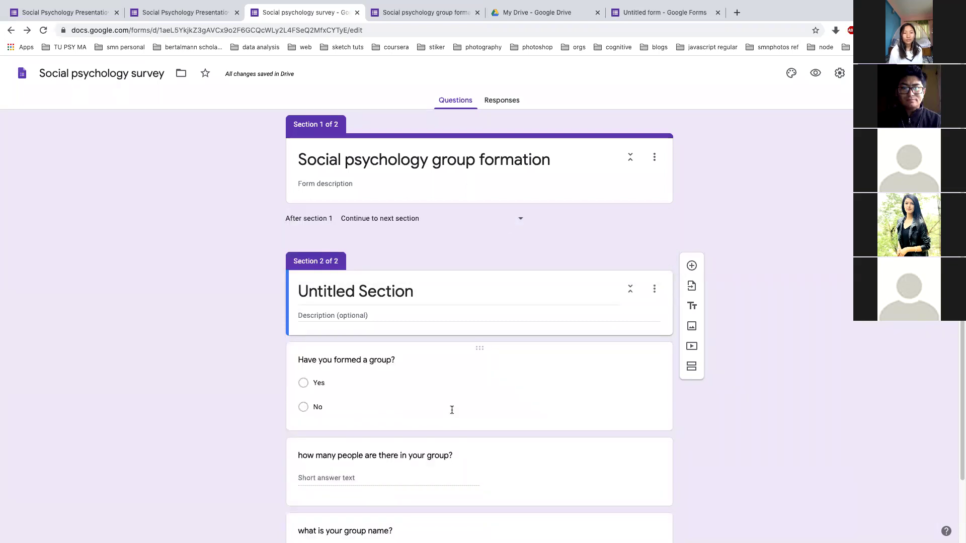
{"action": "left_click_drag", "start_coordinate": [480, 348], "coordinate": [466, 190]}
{"action": "left_click", "coordinate": [466, 188]}
{"action": "scroll", "coordinate": [458, 214], "scroll_direction": "down", "scroll_amount": 3}
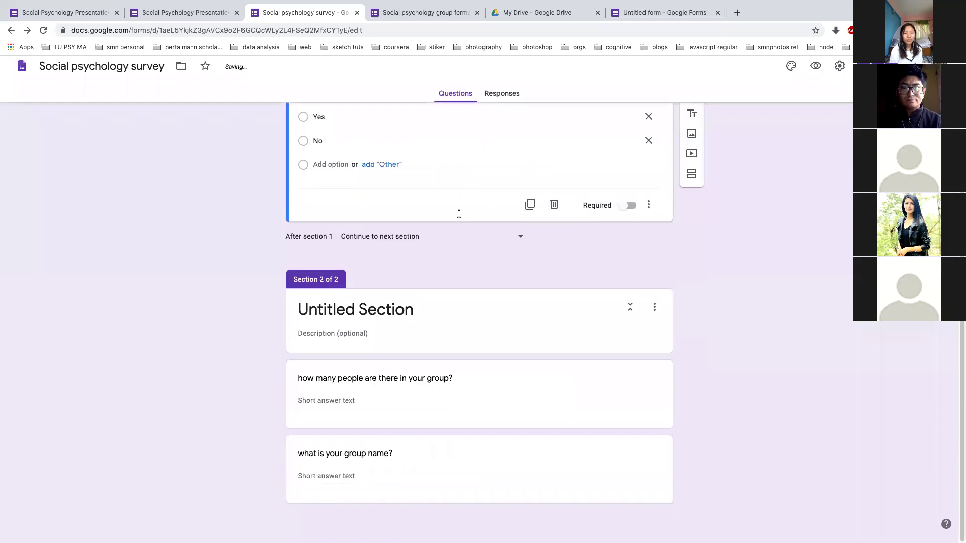
{"action": "left_click", "coordinate": [468, 381]}
{"action": "scroll", "coordinate": [480, 375], "scroll_direction": "up", "scroll_amount": 3}
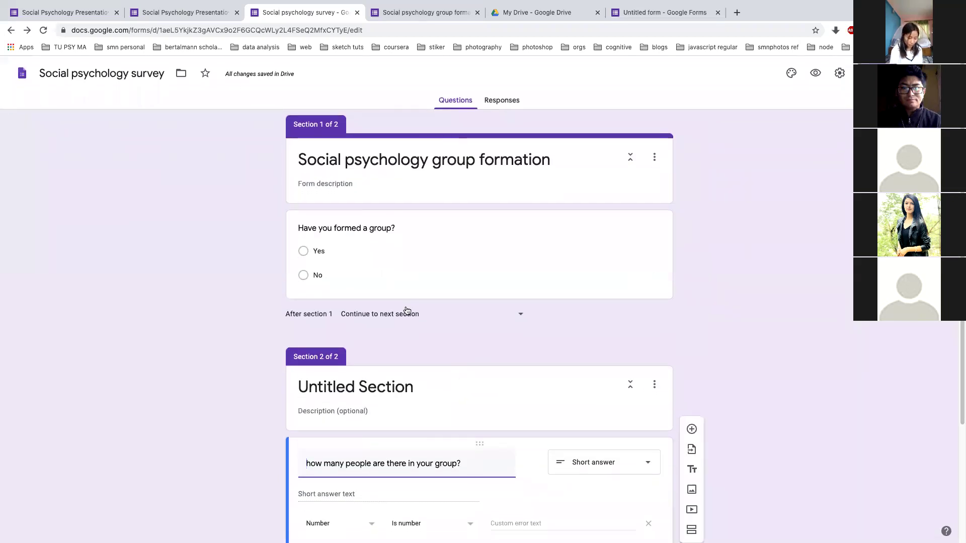
{"action": "scroll", "coordinate": [408, 310], "scroll_direction": "down", "scroll_amount": 3}
{"action": "scroll", "coordinate": [405, 308], "scroll_direction": "up", "scroll_amount": 2}
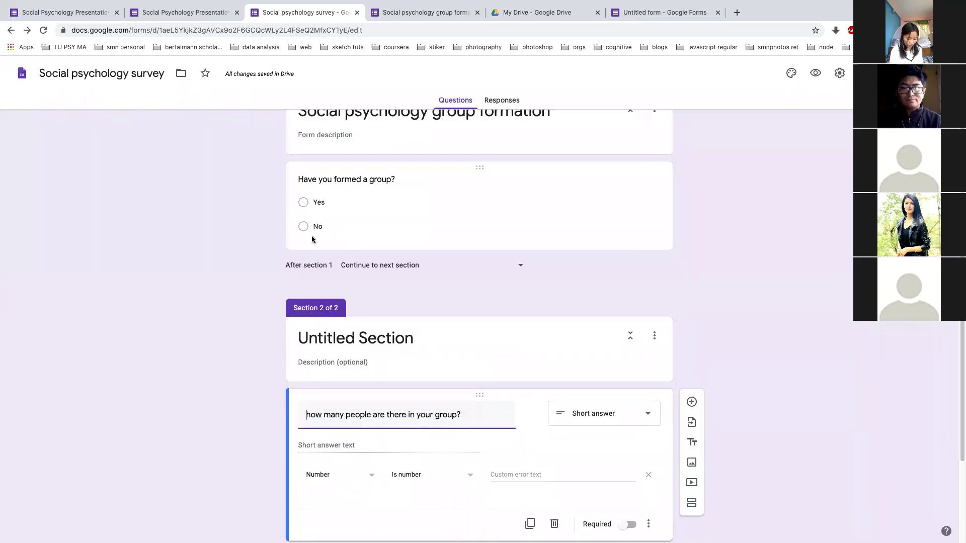
{"action": "scroll", "coordinate": [312, 236], "scroll_direction": "down", "scroll_amount": 1}
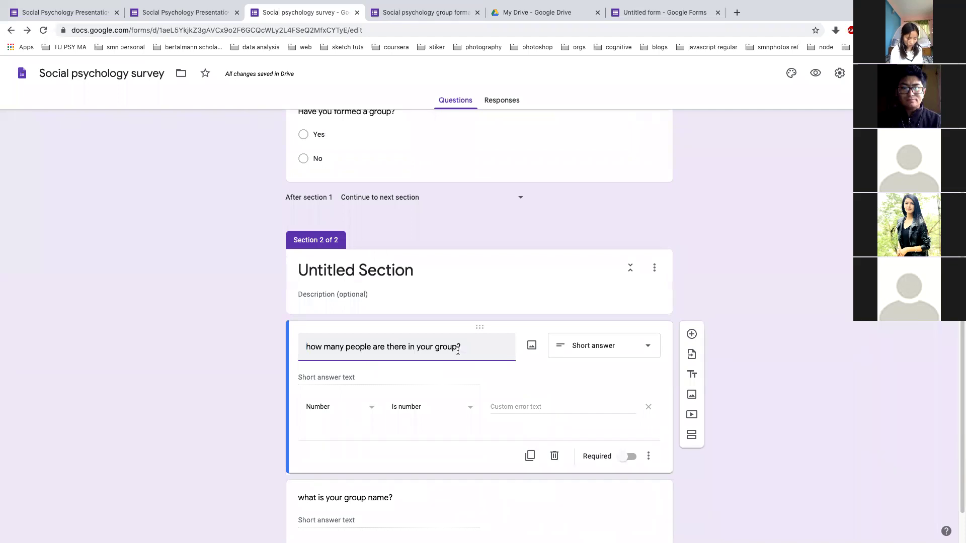
{"action": "scroll", "coordinate": [390, 455], "scroll_direction": "down", "scroll_amount": 1}
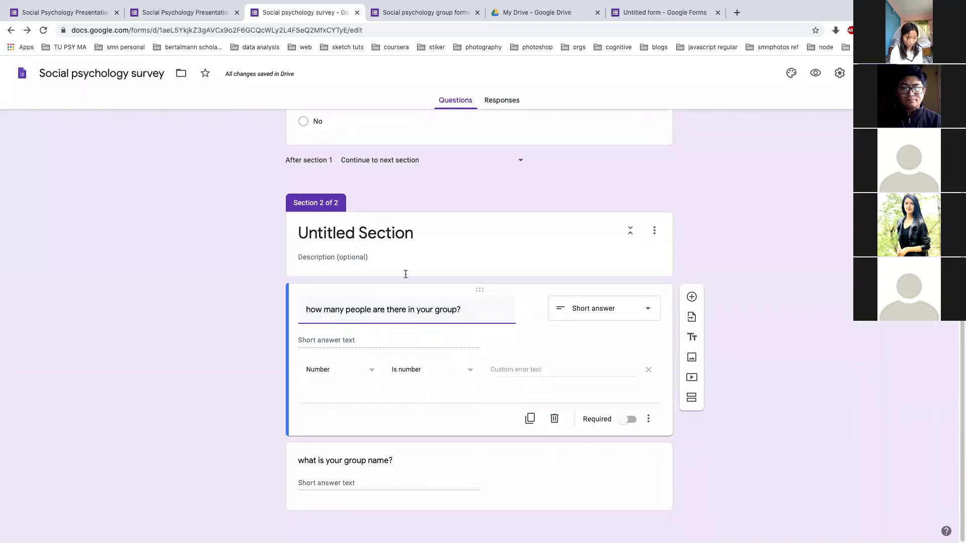
{"action": "scroll", "coordinate": [380, 240], "scroll_direction": "up", "scroll_amount": 3}
{"action": "scroll", "coordinate": [372, 508], "scroll_direction": "down", "scroll_amount": 3}
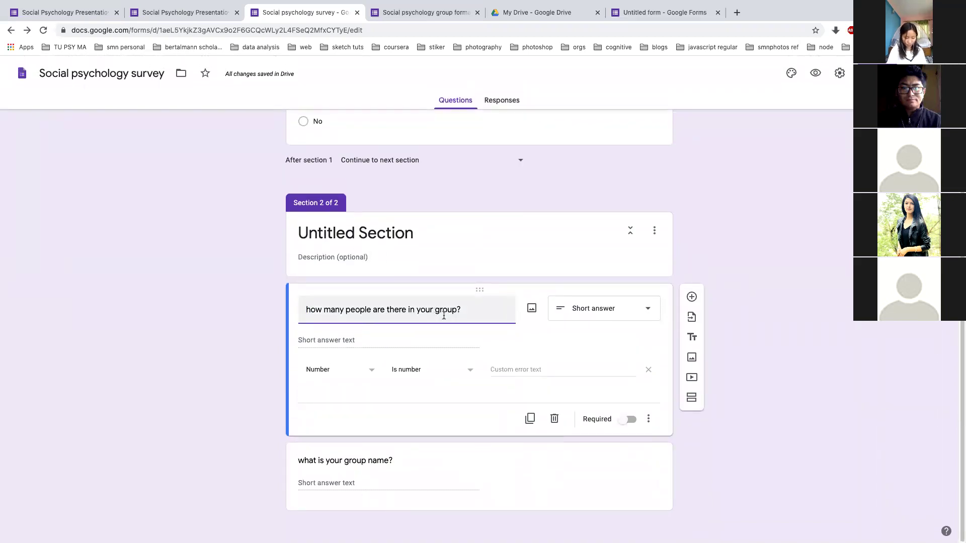
{"action": "scroll", "coordinate": [462, 255], "scroll_direction": "up", "scroll_amount": 3}
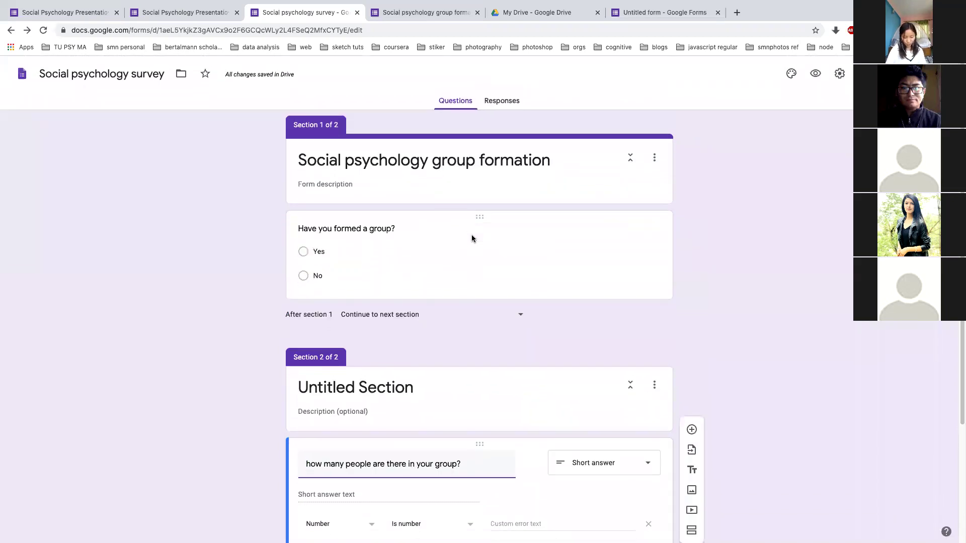
{"action": "scroll", "coordinate": [463, 338], "scroll_direction": "down", "scroll_amount": 1}
{"action": "scroll", "coordinate": [454, 301], "scroll_direction": "up", "scroll_amount": 1}
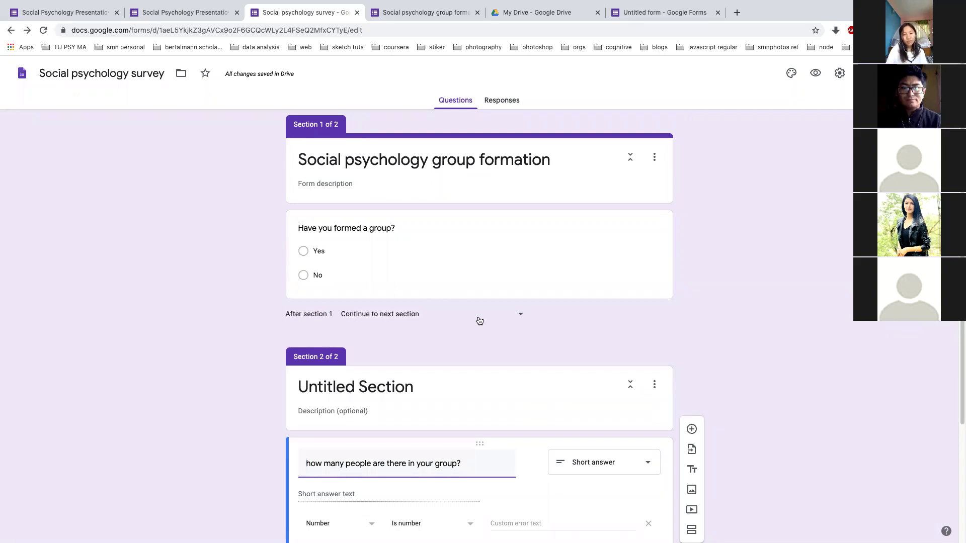
{"action": "left_click", "coordinate": [522, 317]}
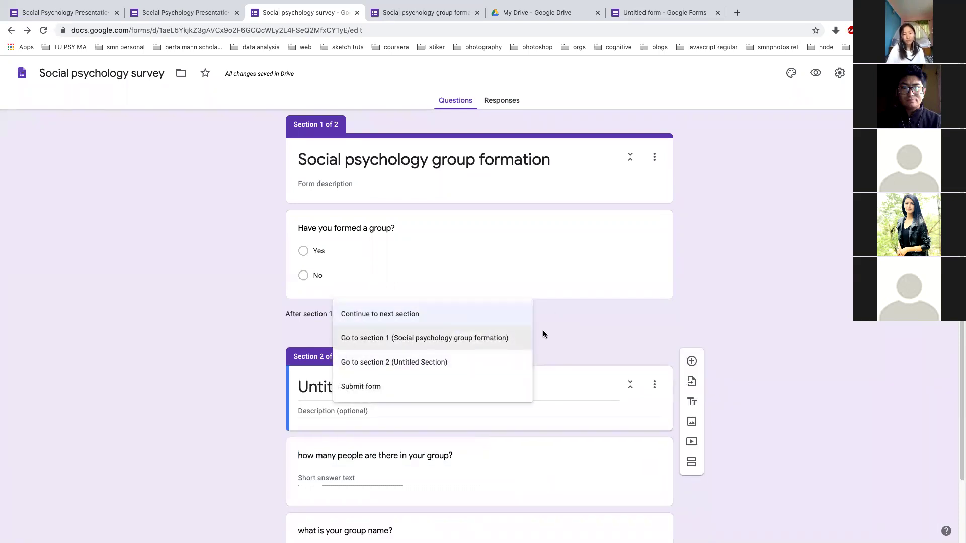
{"action": "left_click", "coordinate": [542, 330]}
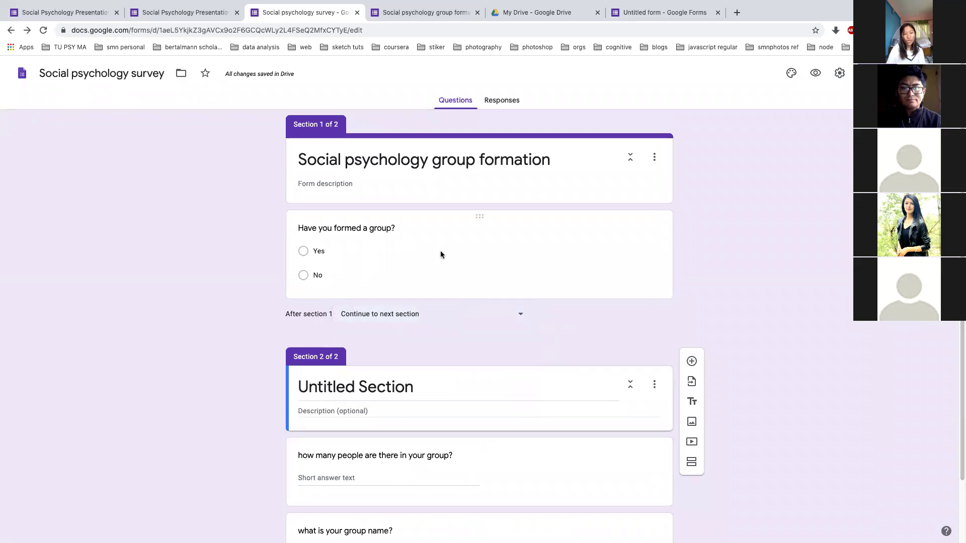
{"action": "left_click", "coordinate": [440, 251]}
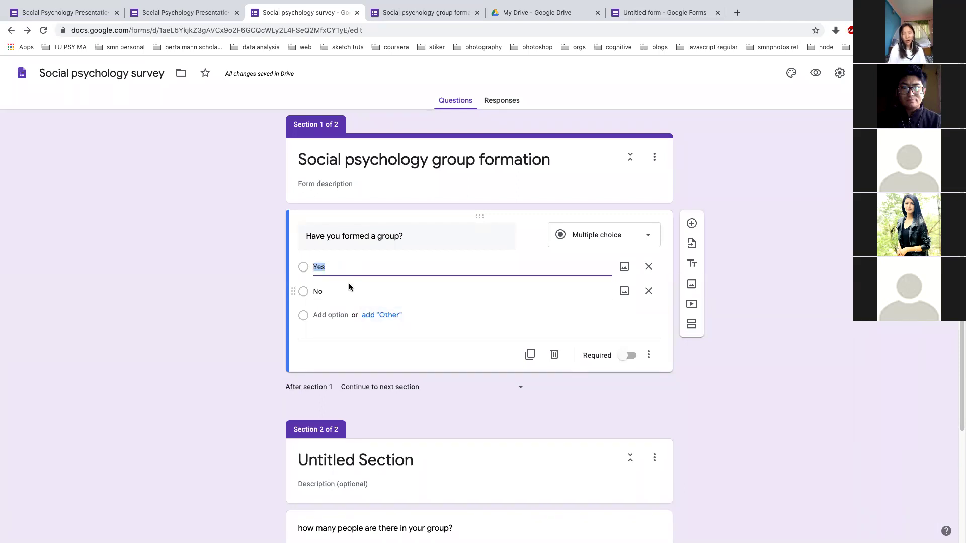
Rename Section 2 to 'YES group'
{"action": "left_click", "coordinate": [373, 462]}
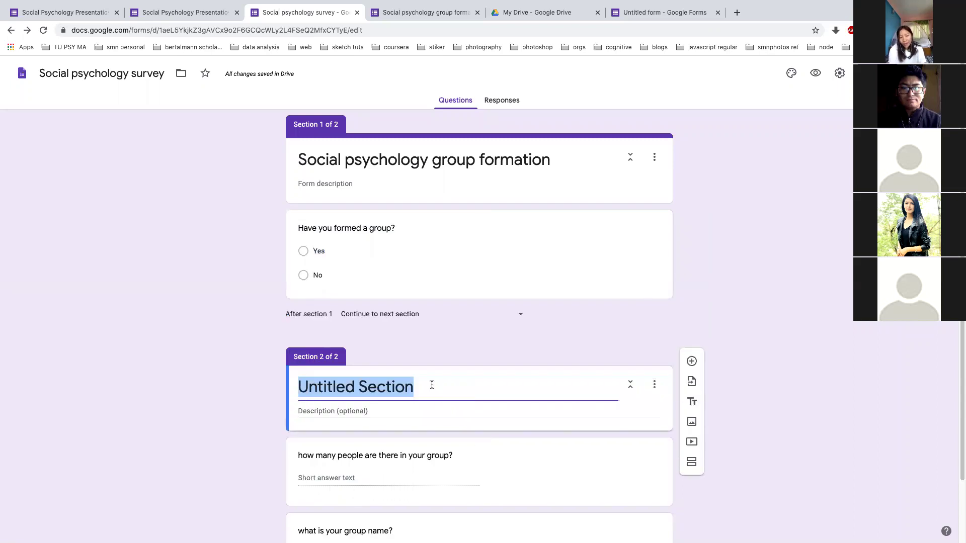
{"action": "type", "text": "YES group"}
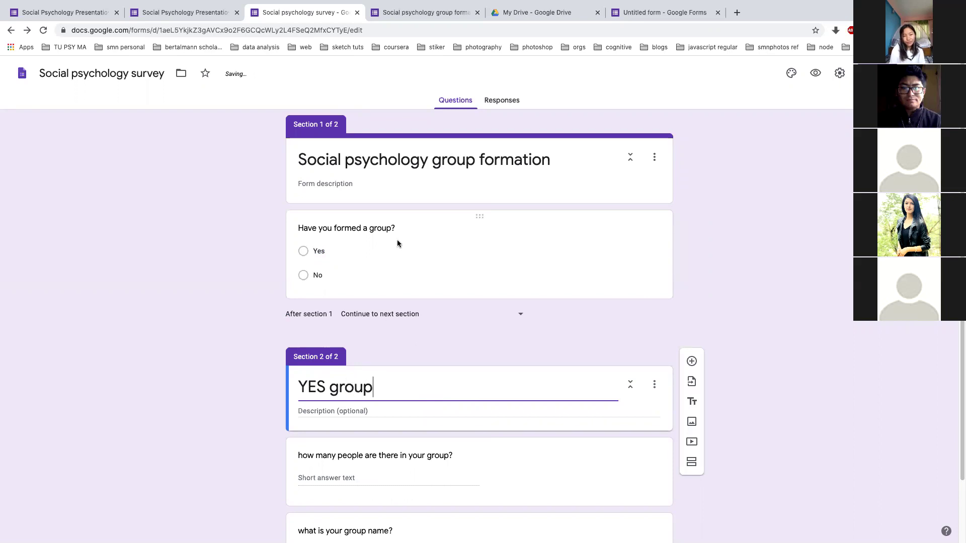
{"action": "scroll", "coordinate": [383, 474], "scroll_direction": "down", "scroll_amount": 1}
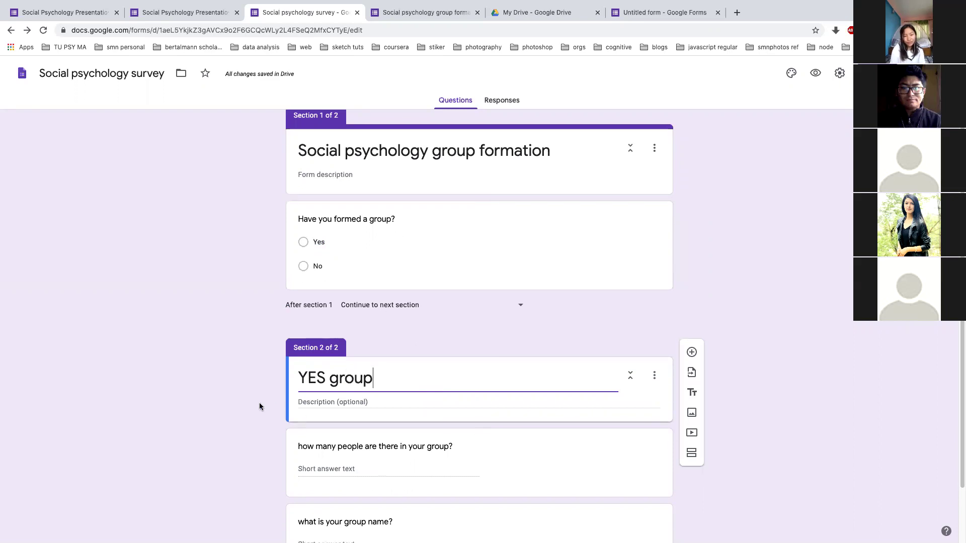
Turn on answer-based routing for the group question: Yes goes to Section 2 (YES group), No submits
{"action": "left_click", "coordinate": [412, 264]}
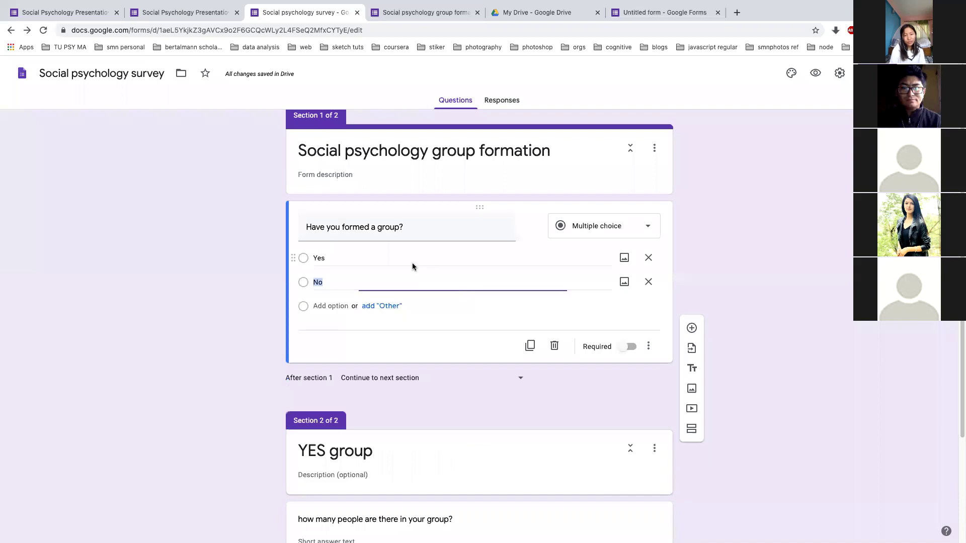
{"action": "left_click", "coordinate": [648, 346]}
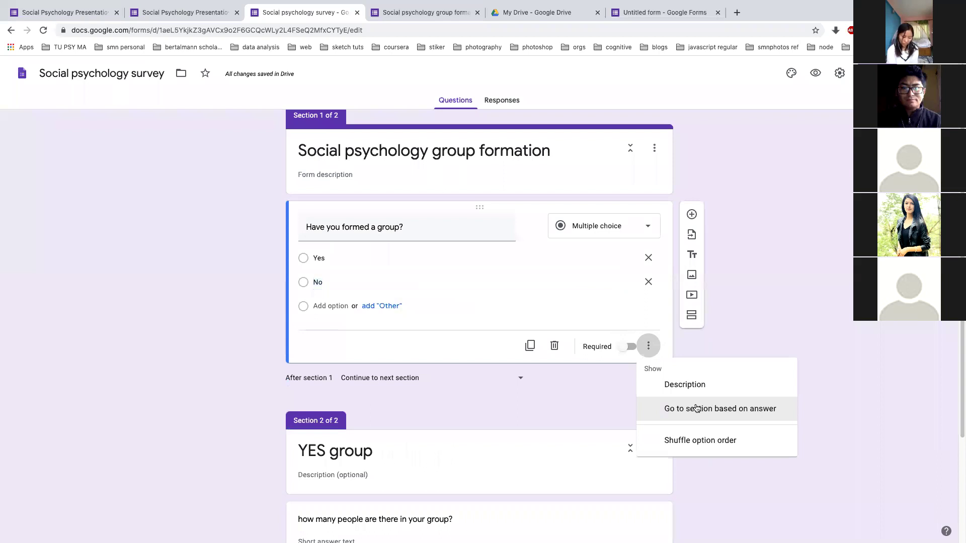
{"action": "left_click", "coordinate": [696, 409]}
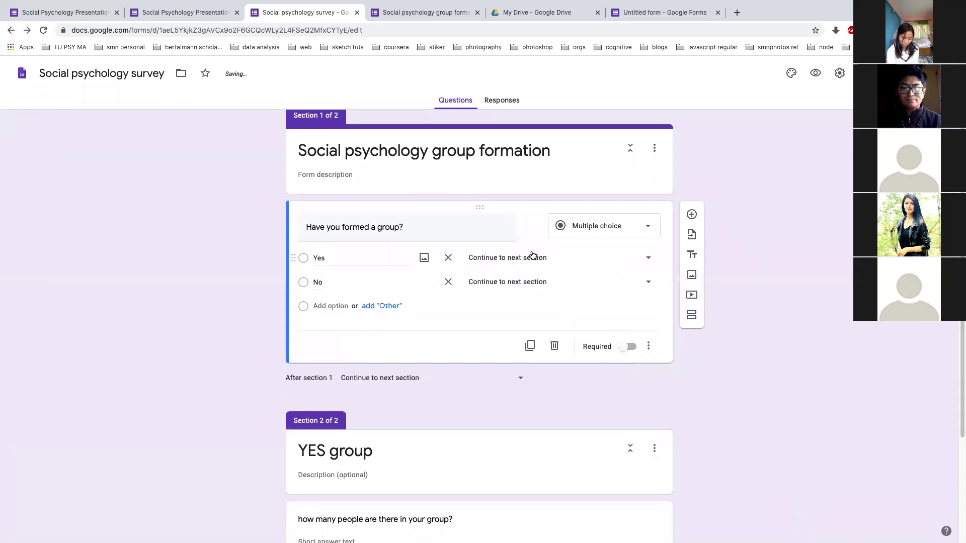
{"action": "left_click", "coordinate": [648, 258]}
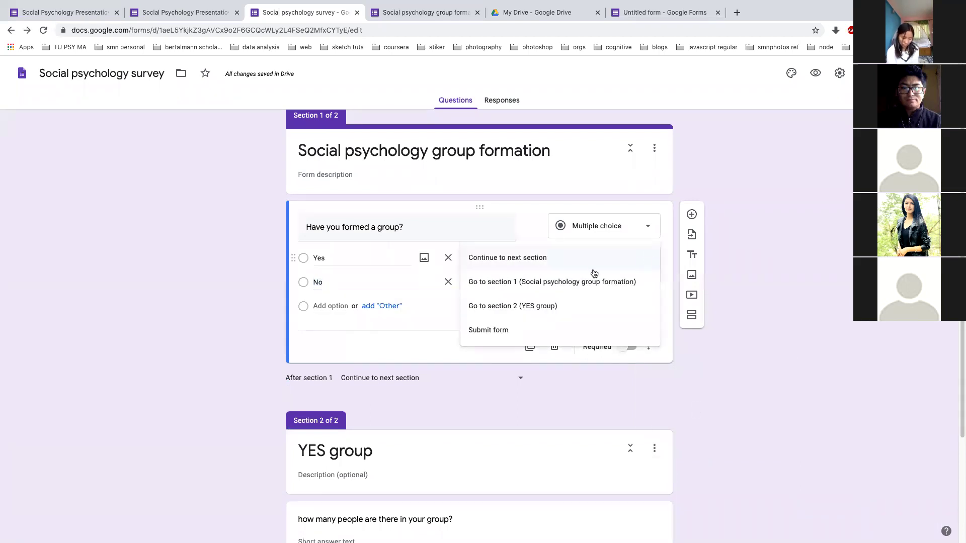
{"action": "left_click", "coordinate": [547, 306]}
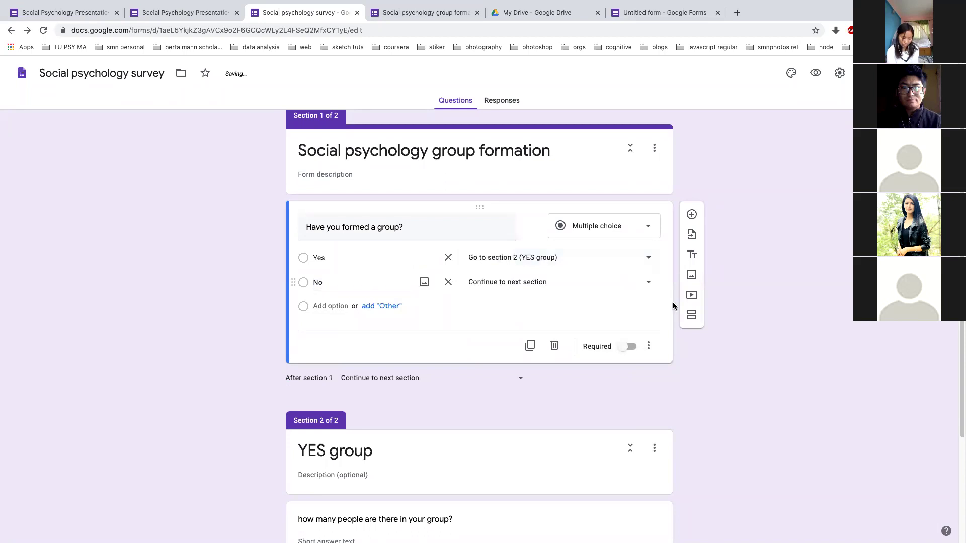
{"action": "left_click", "coordinate": [647, 282]}
{"action": "left_click", "coordinate": [537, 358]}
{"action": "scroll", "coordinate": [483, 371], "scroll_direction": "down", "scroll_amount": 3}
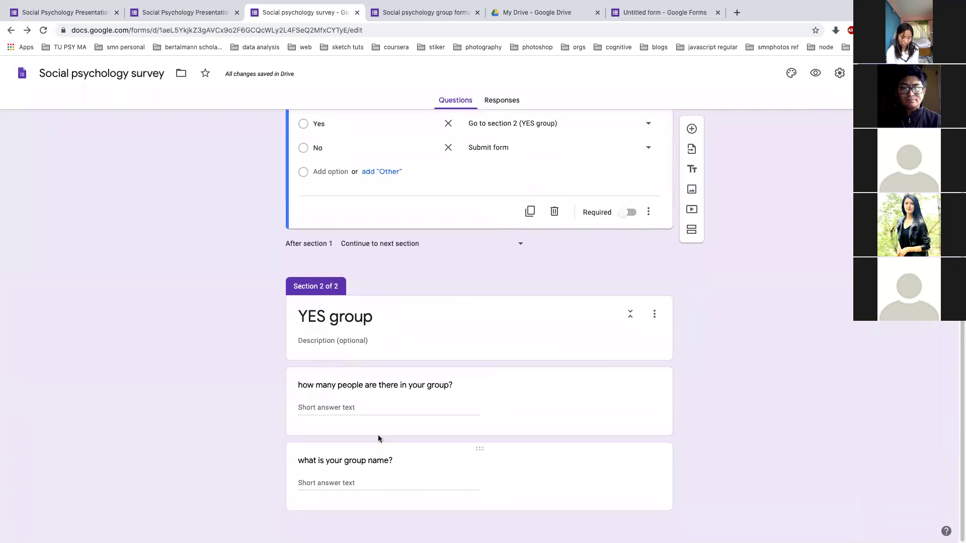
{"action": "scroll", "coordinate": [378, 435], "scroll_direction": "up", "scroll_amount": 3}
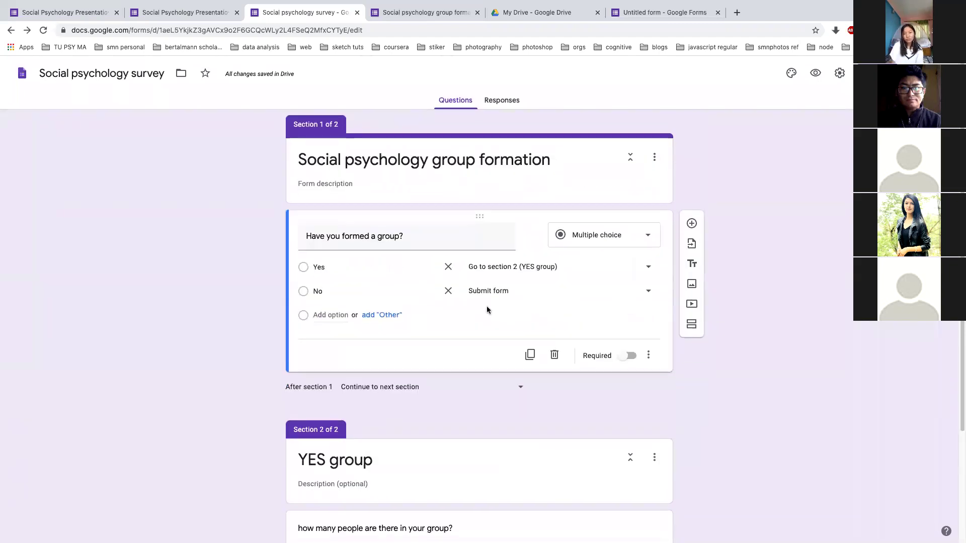
{"action": "scroll", "coordinate": [571, 297], "scroll_direction": "down", "scroll_amount": 1}
{"action": "scroll", "coordinate": [570, 297], "scroll_direction": "up", "scroll_amount": 1}
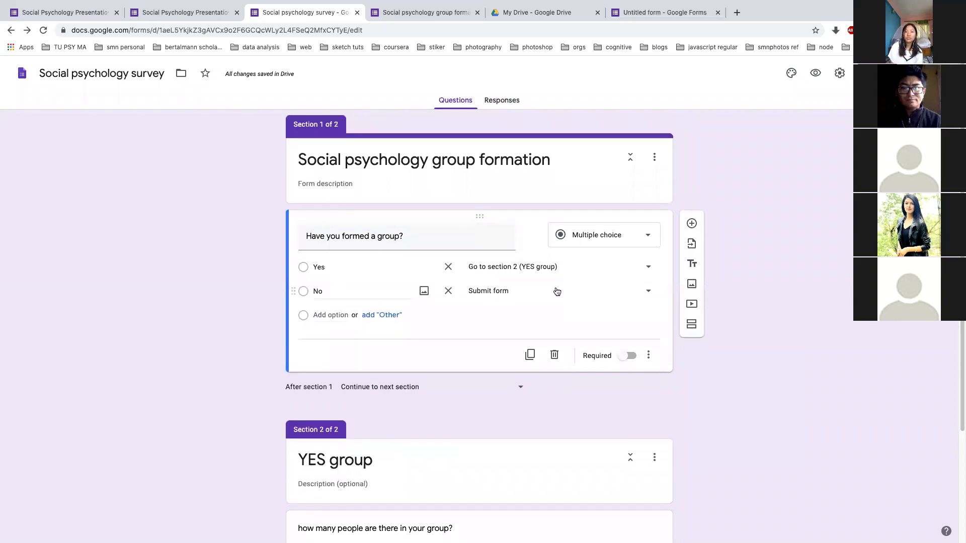
{"action": "left_click", "coordinate": [816, 73]}
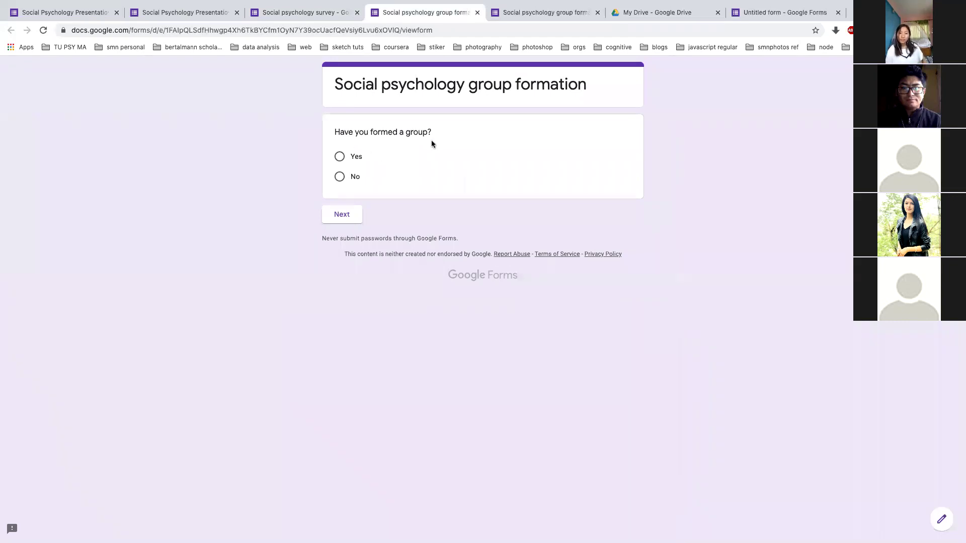
In the preview, answer Yes, then enter group size 4 and group name 'Sec A'
{"action": "left_click", "coordinate": [341, 156]}
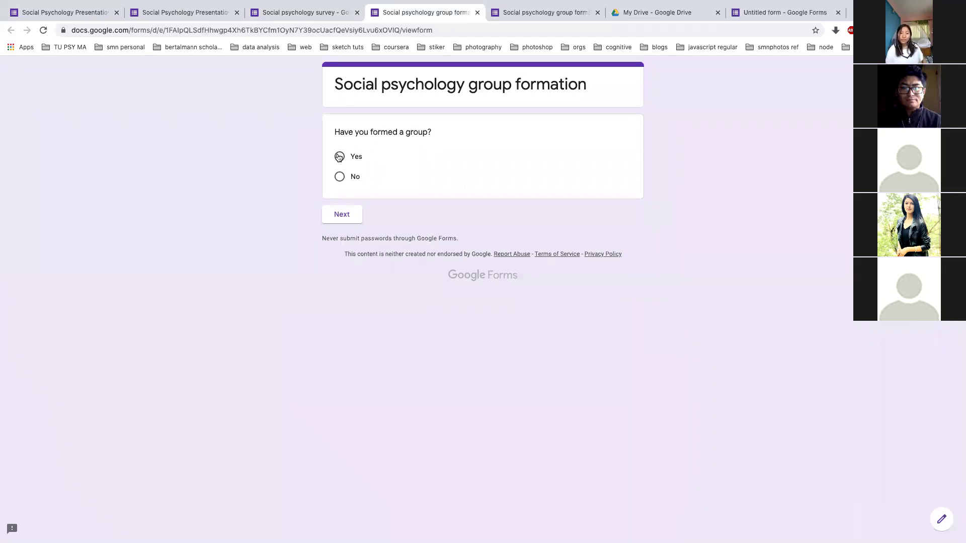
{"action": "left_click", "coordinate": [345, 216]}
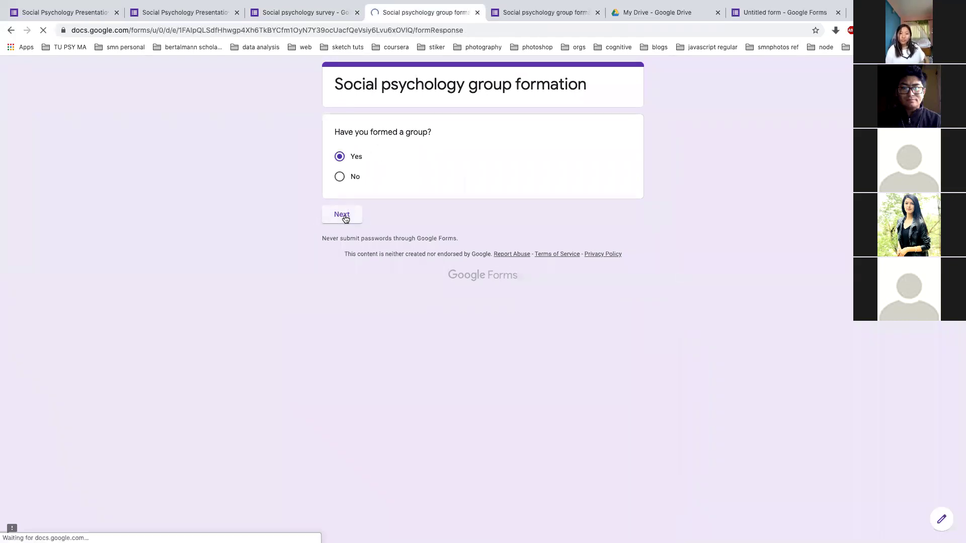
{"action": "left_click", "coordinate": [374, 183]}
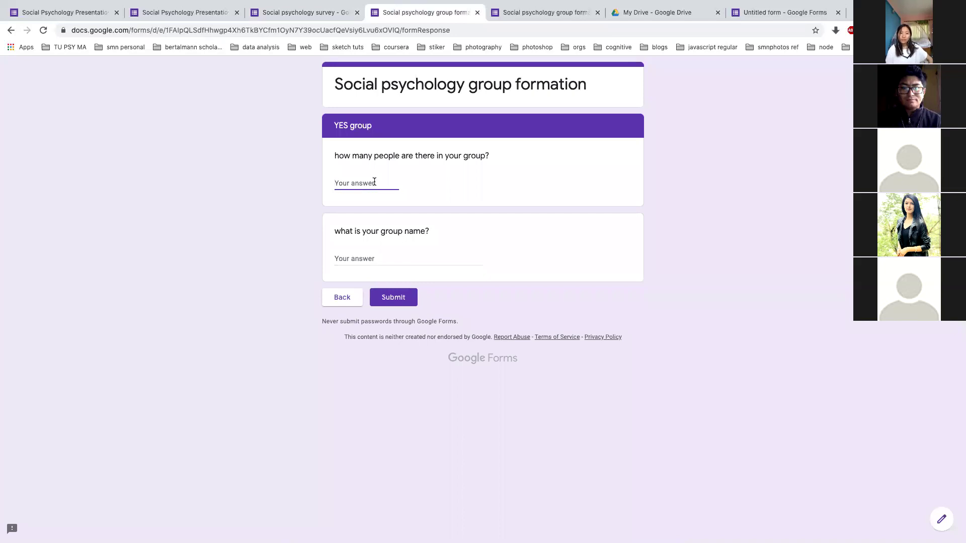
{"action": "type", "text": "3"}
{"action": "key", "text": "BackSpace"}
{"action": "type", "text": "4"}
{"action": "left_click", "coordinate": [386, 259]}
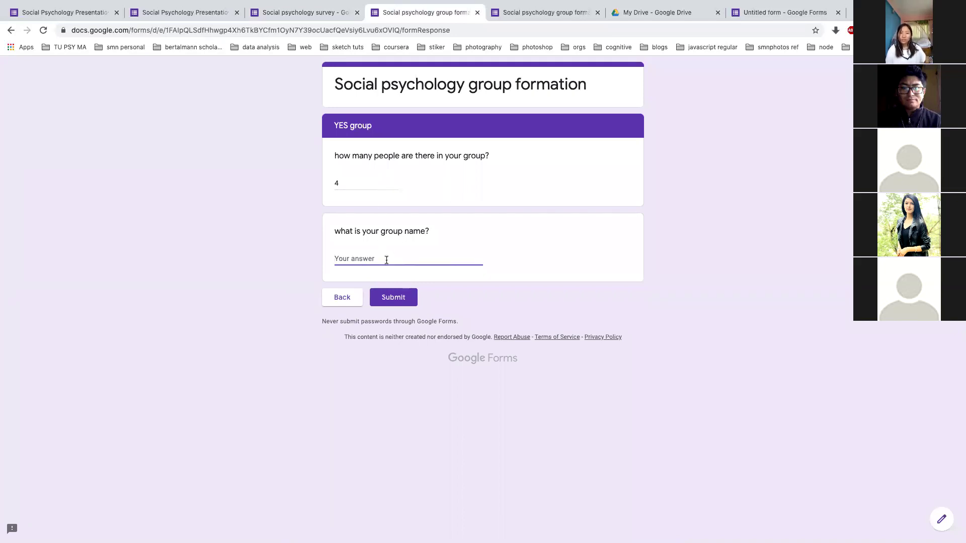
{"action": "type", "text": "Se"}
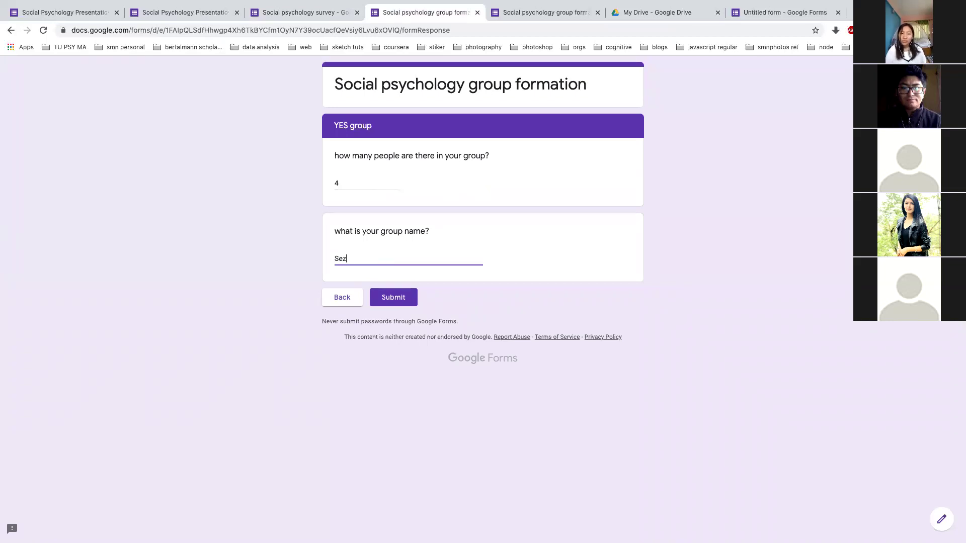
{"action": "type", "text": "c A"}
Go back, answer No to confirm it leads to the submit page, then return to the editor
{"action": "left_click", "coordinate": [337, 296]}
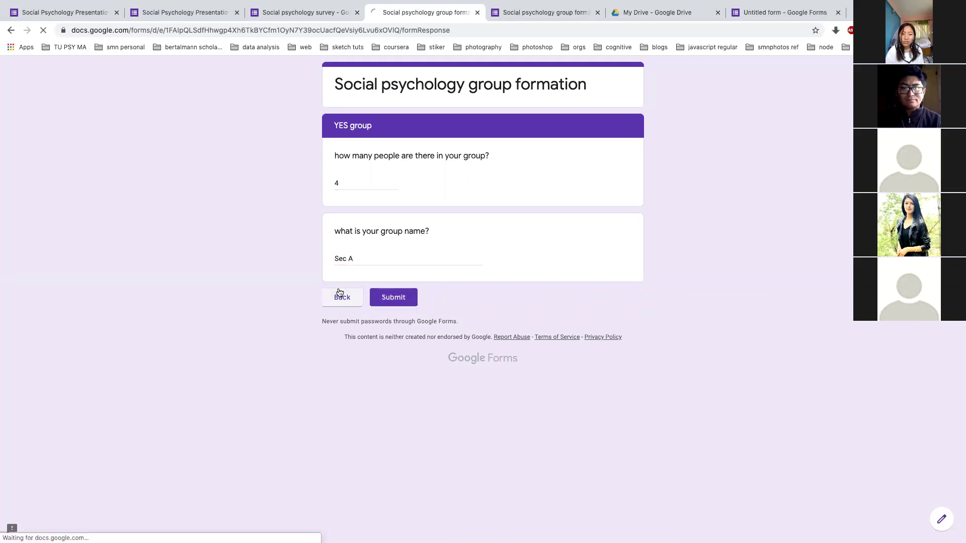
{"action": "left_click", "coordinate": [339, 177]}
{"action": "left_click", "coordinate": [342, 216]}
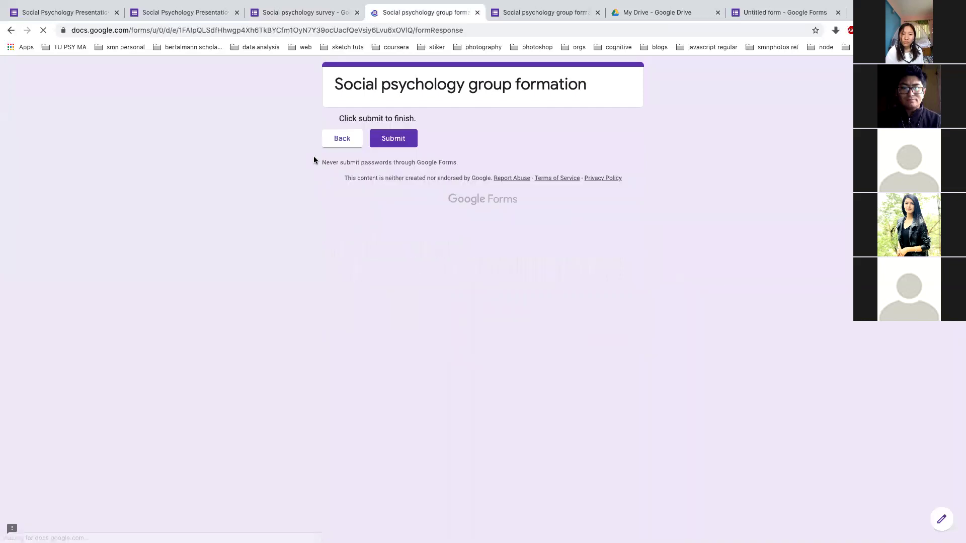
{"action": "left_click", "coordinate": [339, 141]}
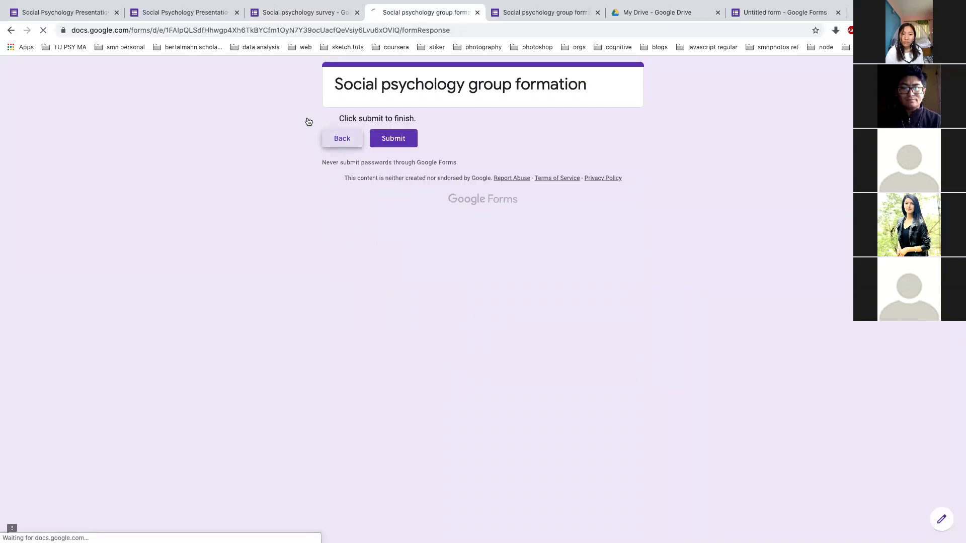
{"action": "left_click", "coordinate": [255, 14]}
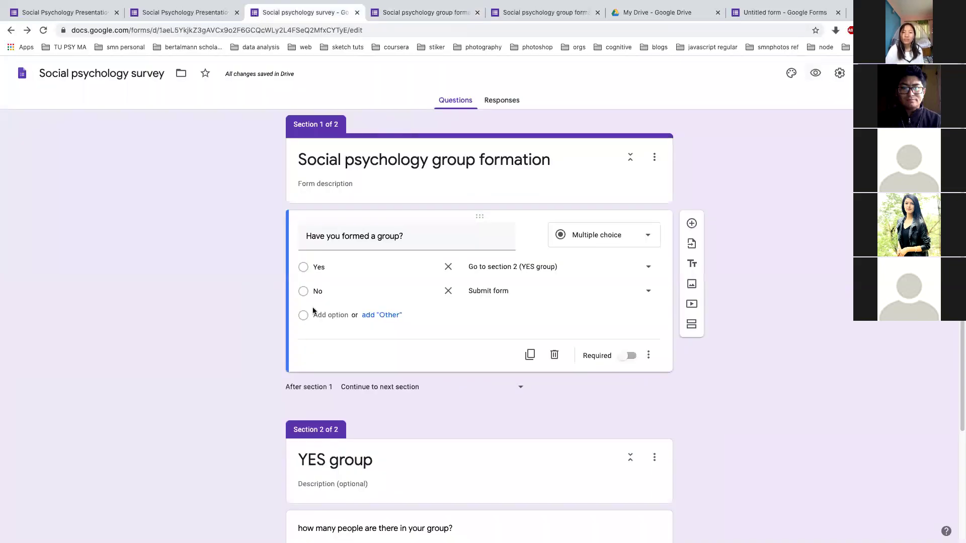
Open and cancel Import questions, then add a blank title-and-description block below the group question
{"action": "scroll", "coordinate": [298, 350], "scroll_direction": "down", "scroll_amount": 3}
{"action": "scroll", "coordinate": [297, 350], "scroll_direction": "up", "scroll_amount": 3}
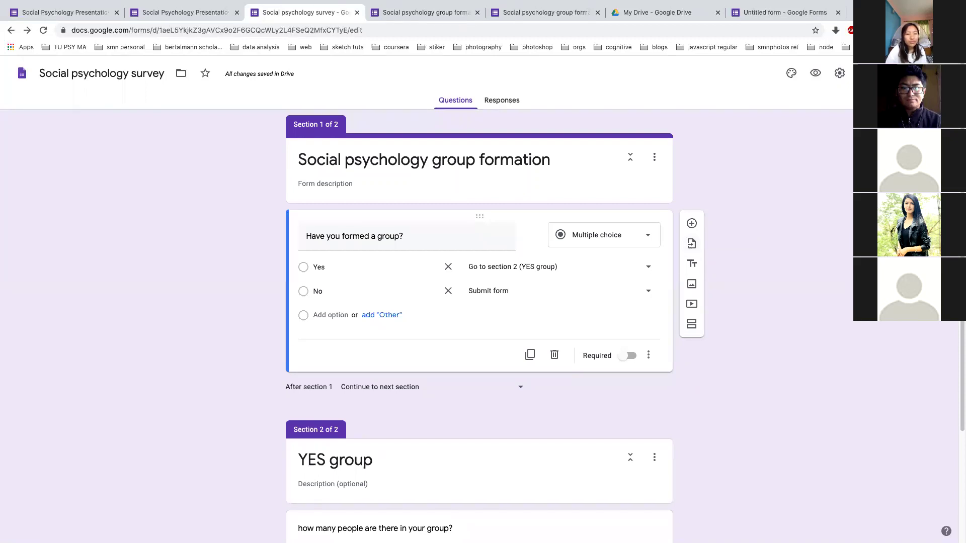
{"action": "left_click", "coordinate": [688, 247]}
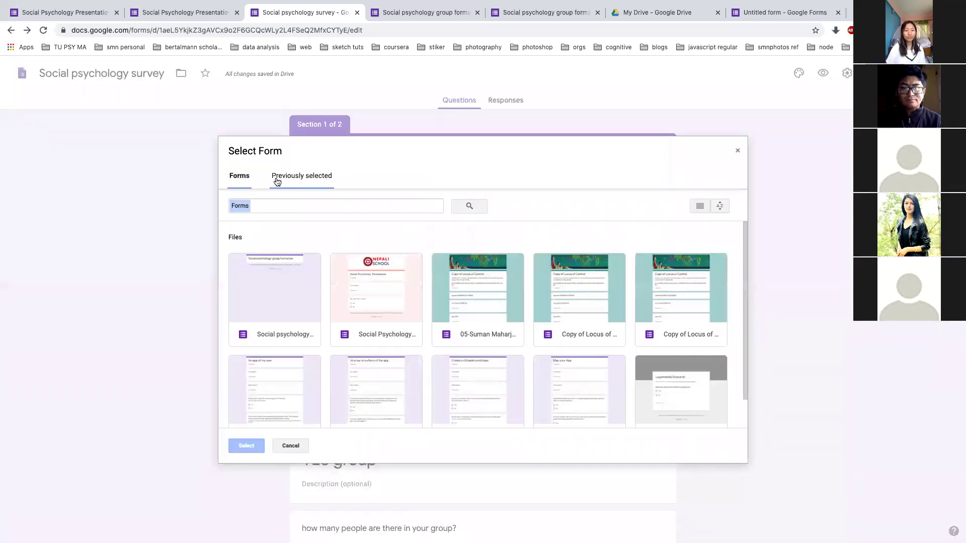
{"action": "left_click", "coordinate": [737, 150]}
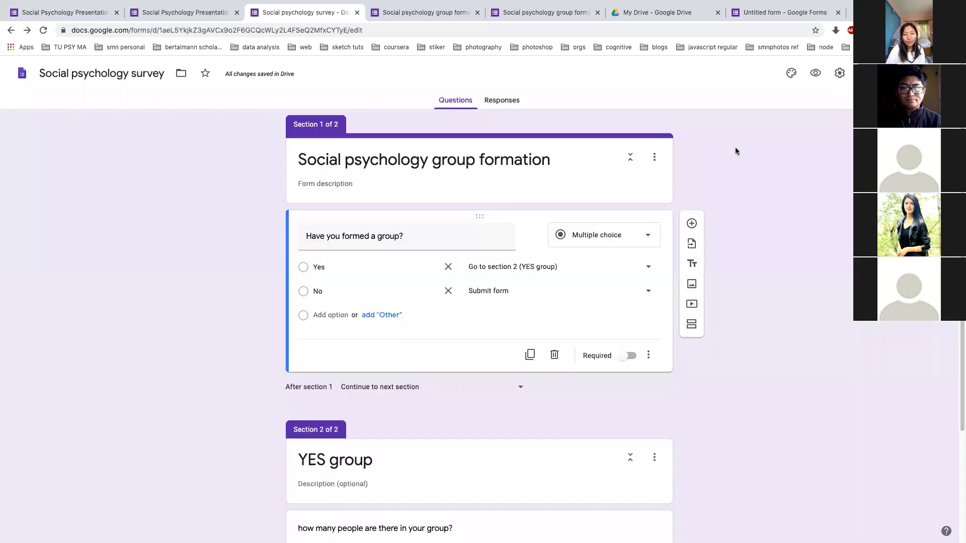
{"action": "left_click", "coordinate": [692, 261]}
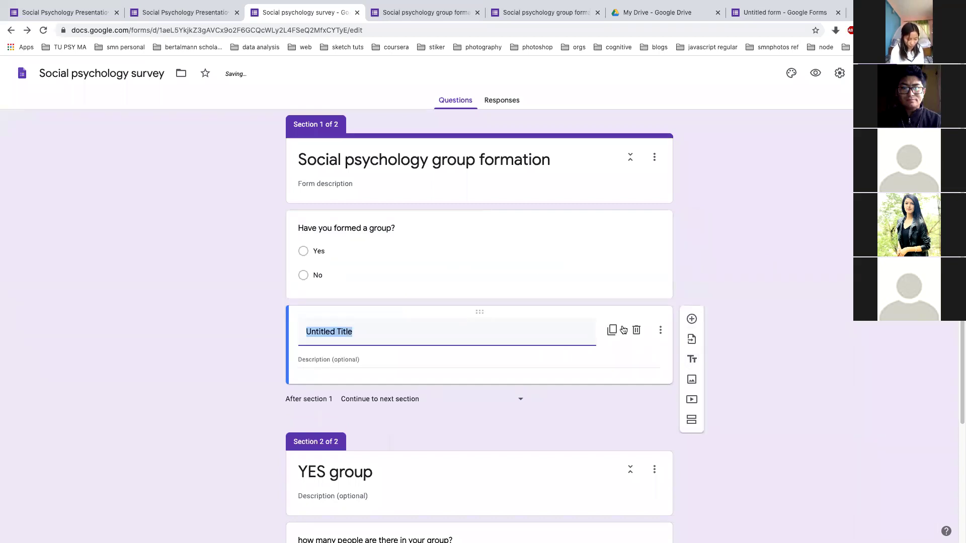
Title the new block 'this is just demo' and drag it above the group question
{"action": "type", "text": "this "}
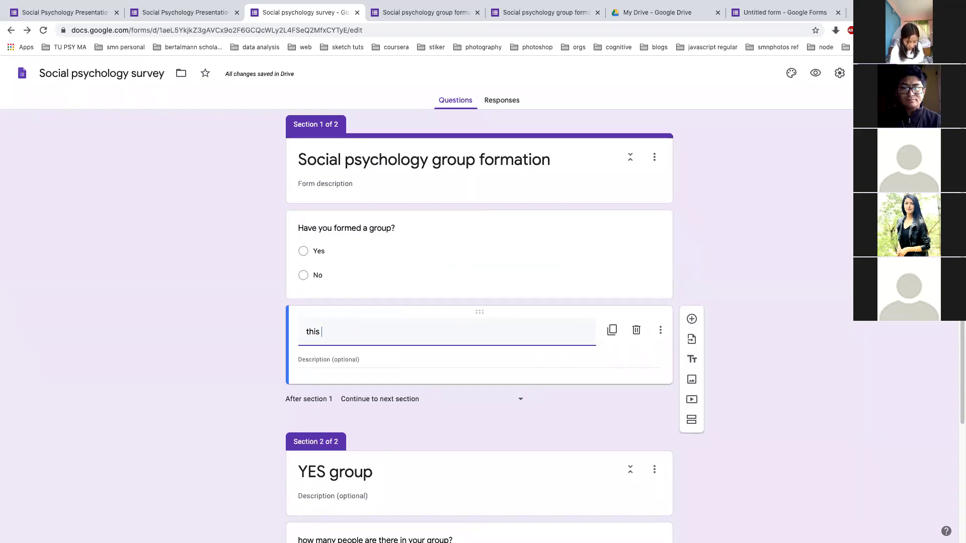
{"action": "type", "text": "is just demo"}
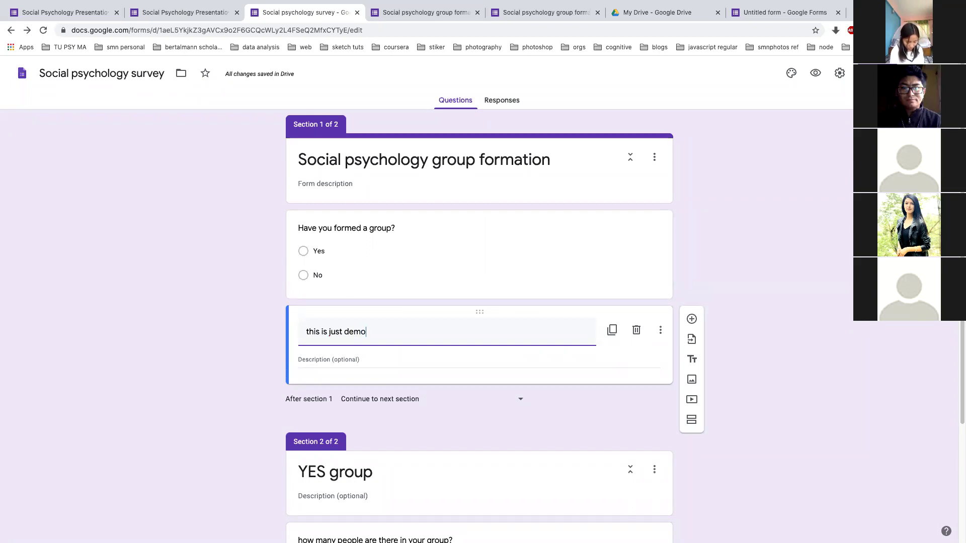
{"action": "left_click_drag", "start_coordinate": [468, 308], "coordinate": [559, 261]}
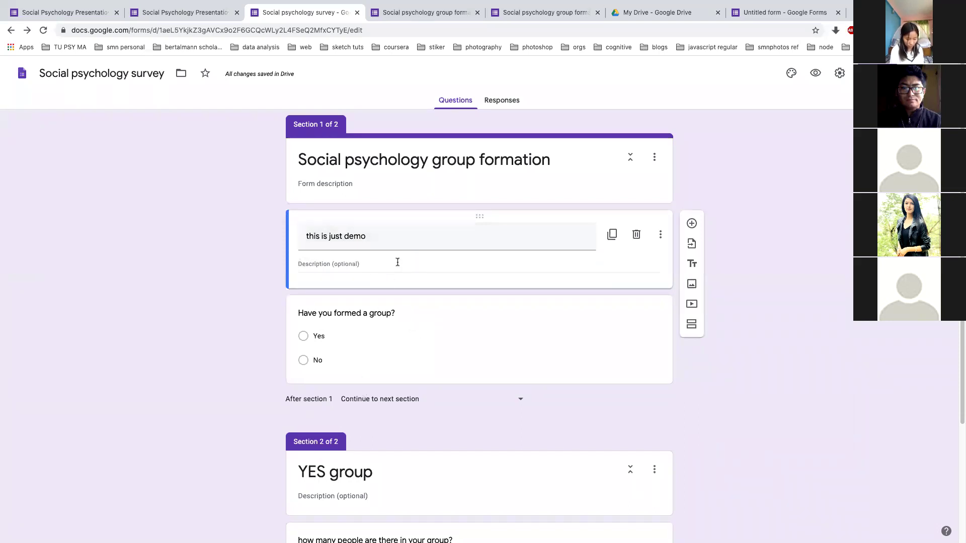
{"action": "left_click", "coordinate": [666, 370]}
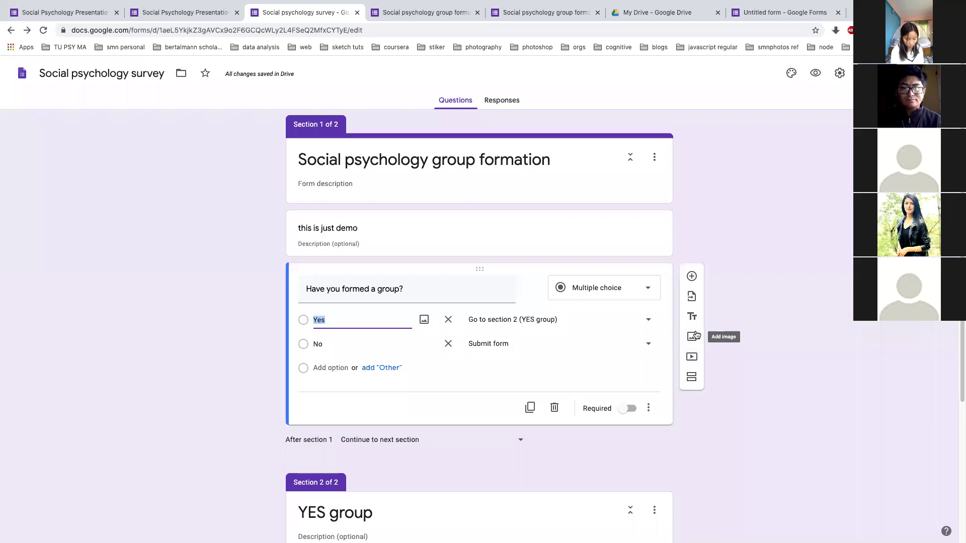
Add a dropdown question titled 'Where do you live?'
{"action": "left_click", "coordinate": [691, 276]}
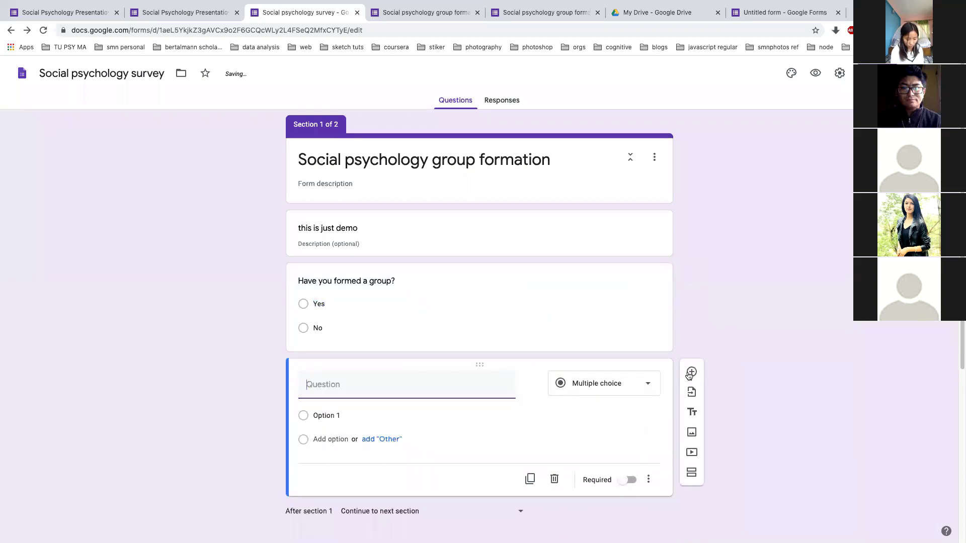
{"action": "left_click", "coordinate": [613, 384]}
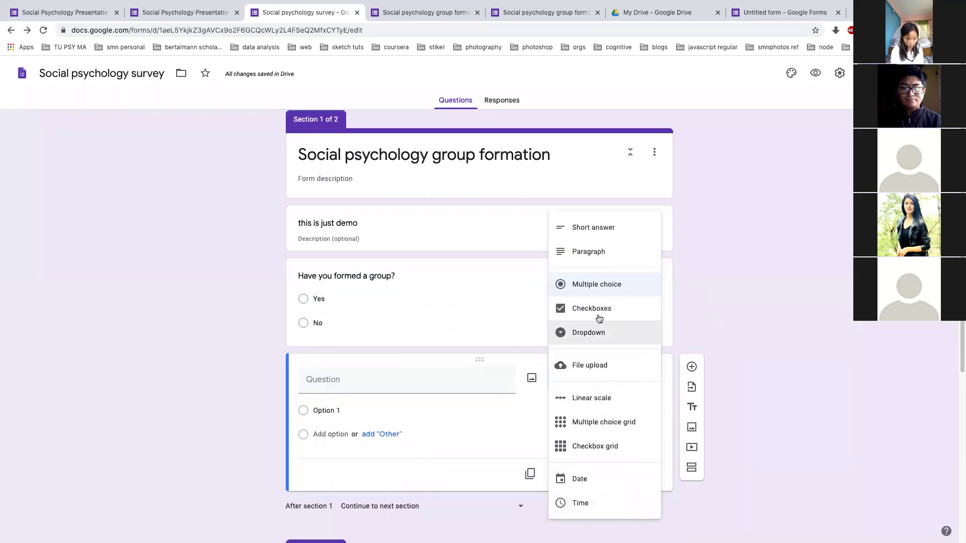
{"action": "left_click", "coordinate": [595, 334]}
{"action": "left_click", "coordinate": [467, 381]}
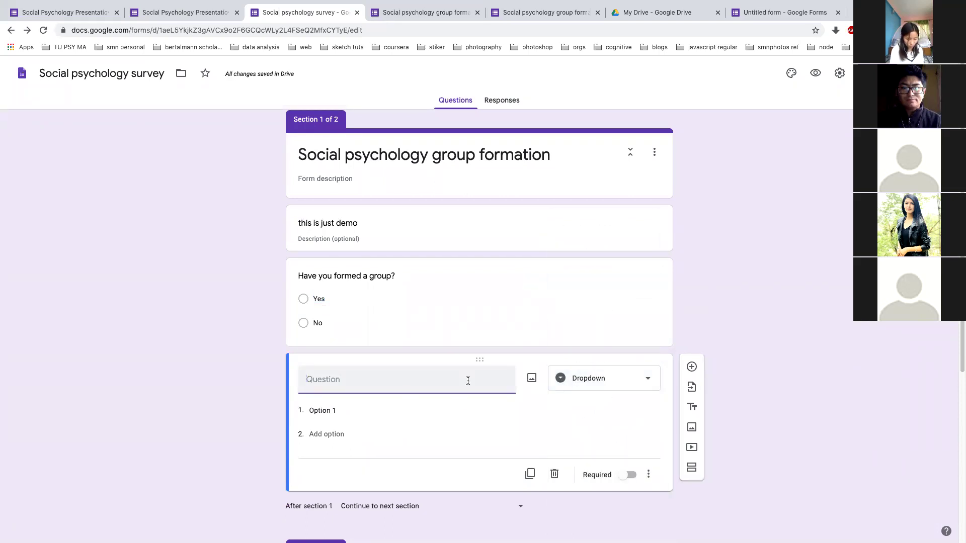
{"action": "type", "text": "Where do you live?"}
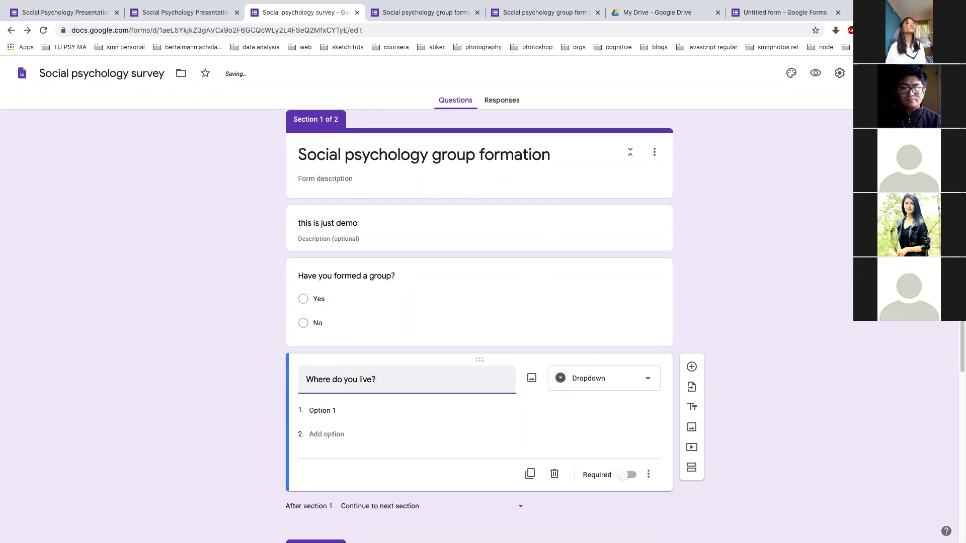
Give the dropdown the answers Kathmandu, Bhaktapur and Lalitpur
{"action": "left_click", "coordinate": [333, 411]}
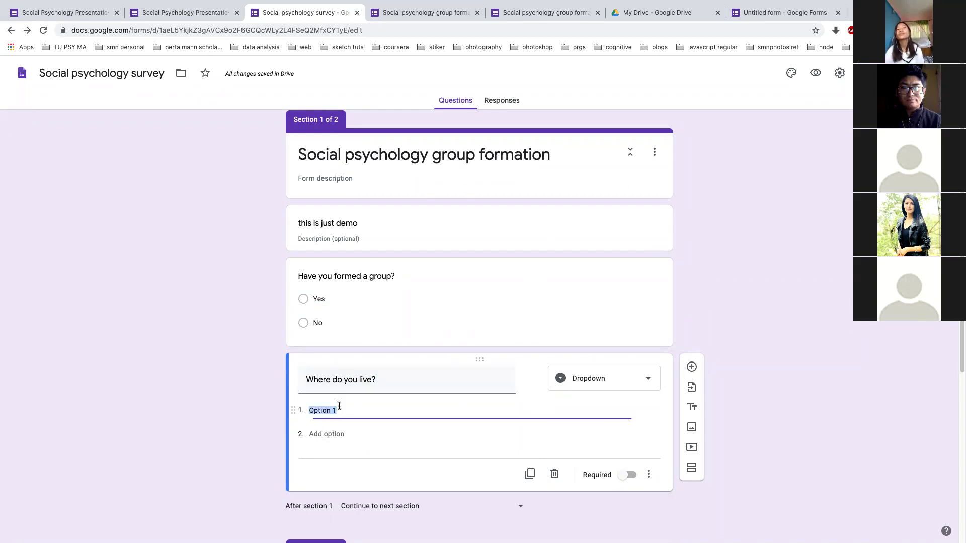
{"action": "type", "text": "Kathmandu"}
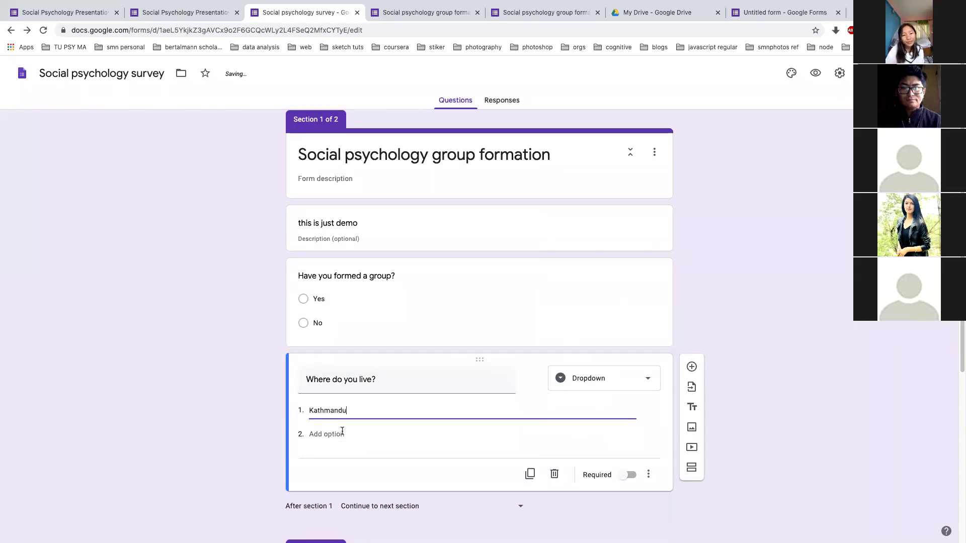
{"action": "left_click", "coordinate": [342, 434]}
{"action": "type", "text": "Bhaktapur"}
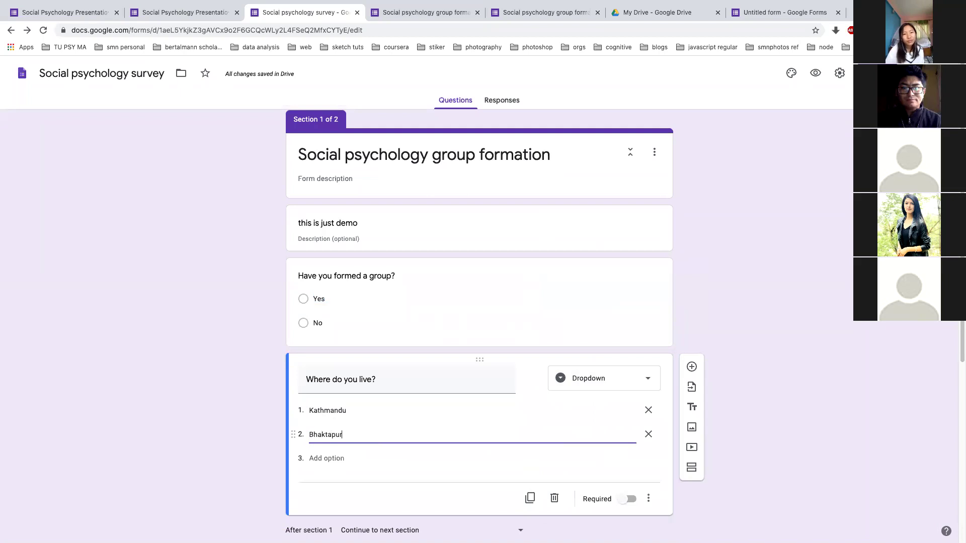
{"action": "left_click", "coordinate": [338, 458]}
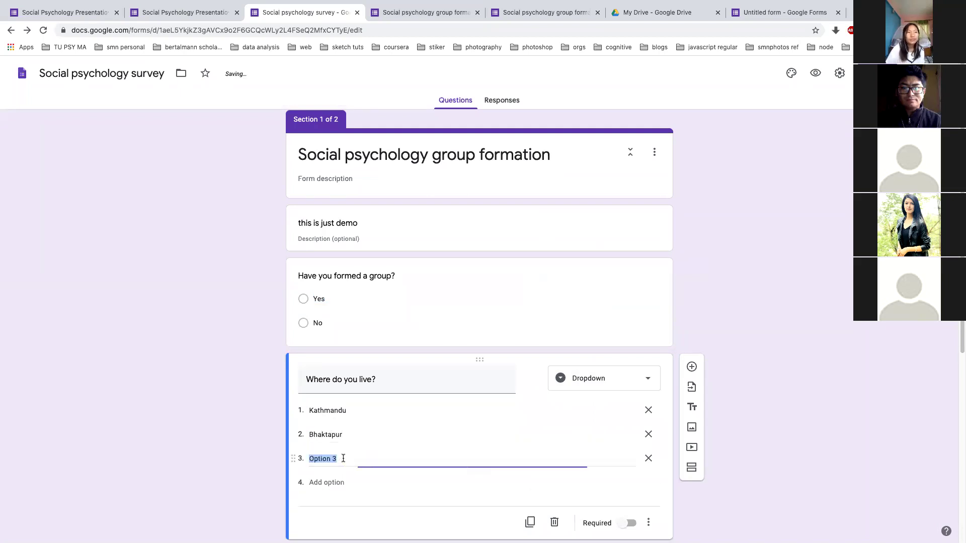
{"action": "type", "text": "La"}
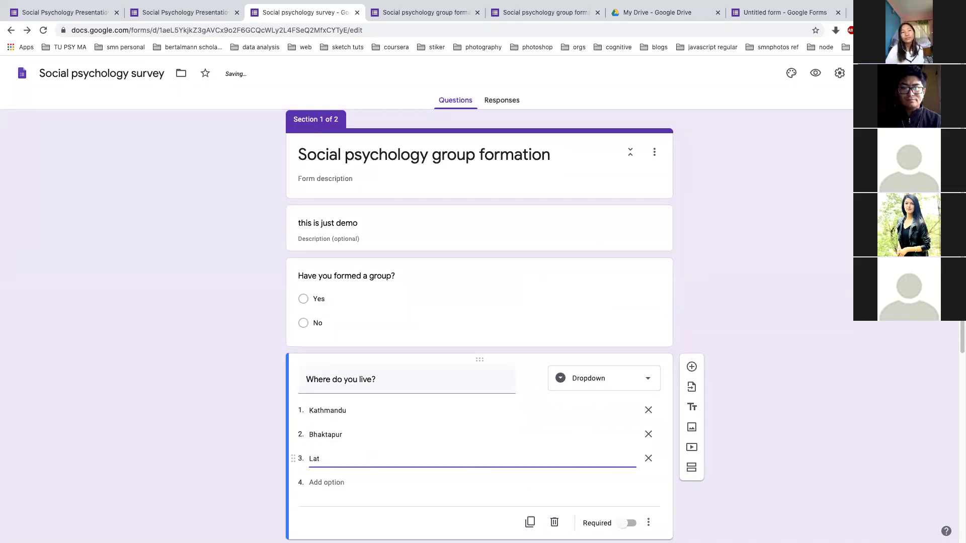
{"action": "type", "text": "litp"}
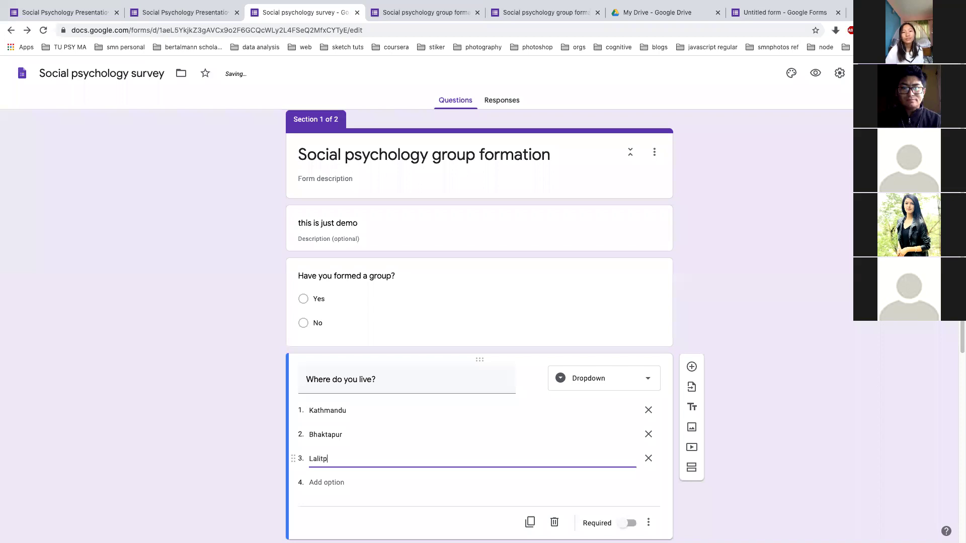
{"action": "left_click", "coordinate": [240, 429]}
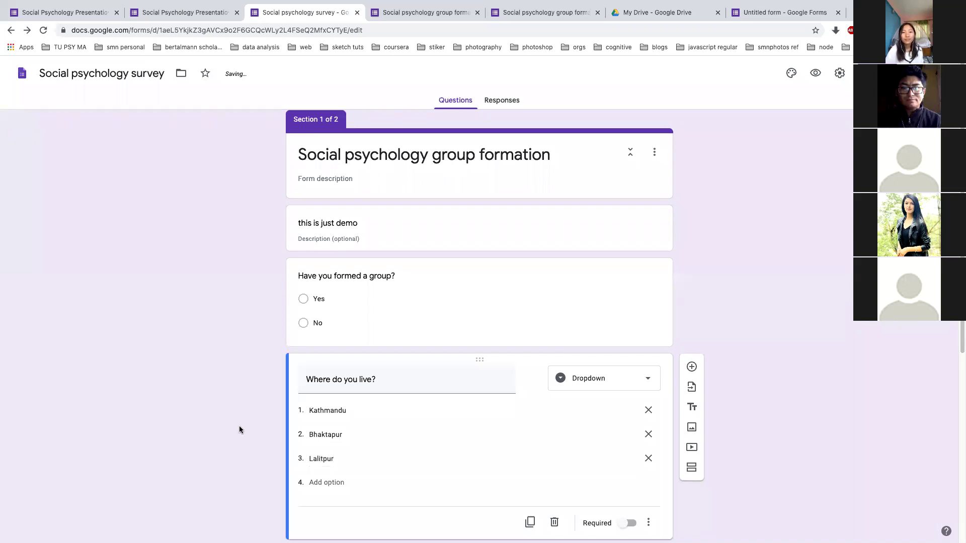
{"action": "scroll", "coordinate": [240, 430], "scroll_direction": "down", "scroll_amount": 2}
{"action": "scroll", "coordinate": [240, 429], "scroll_direction": "up", "scroll_amount": 1}
{"action": "scroll", "coordinate": [240, 429], "scroll_direction": "up", "scroll_amount": 1}
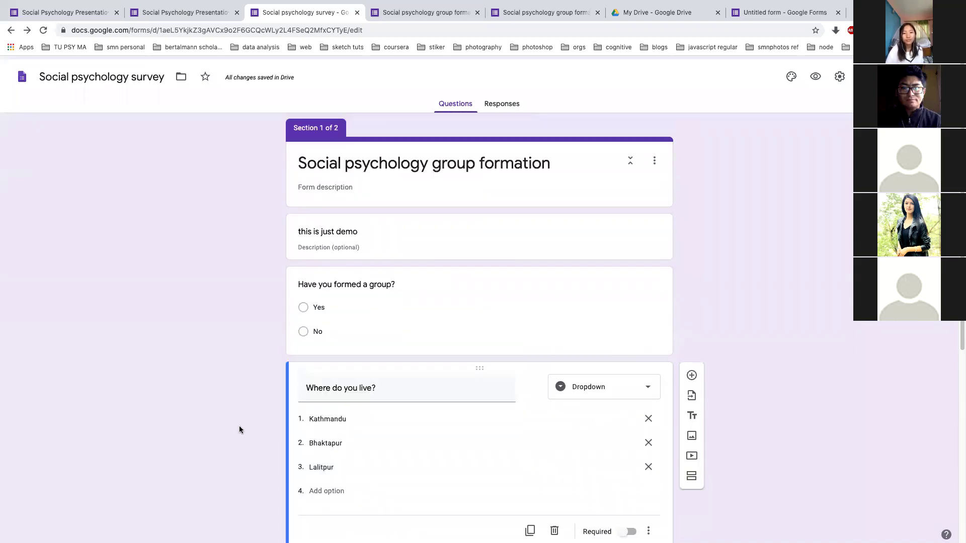
{"action": "scroll", "coordinate": [239, 429], "scroll_direction": "down", "scroll_amount": 5}
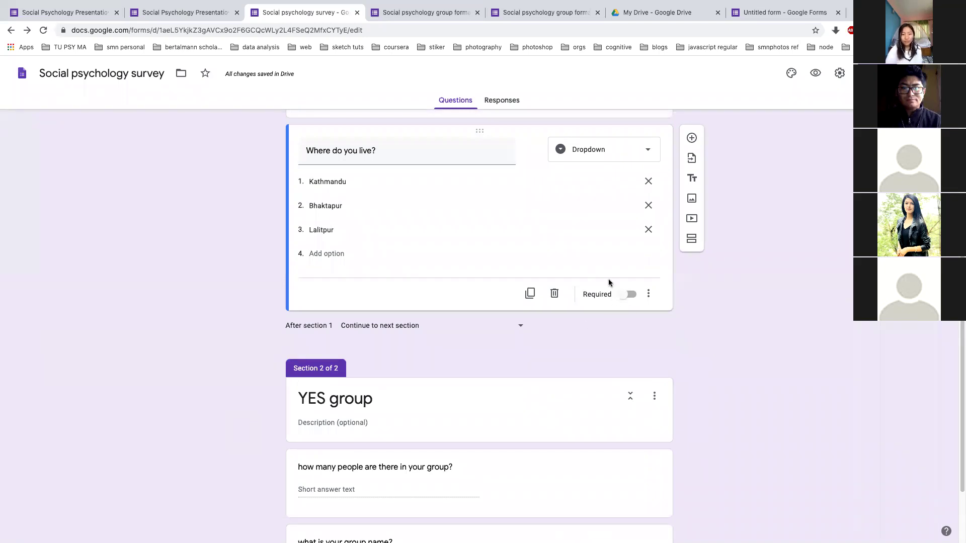
{"action": "scroll", "coordinate": [549, 248], "scroll_direction": "up", "scroll_amount": 1}
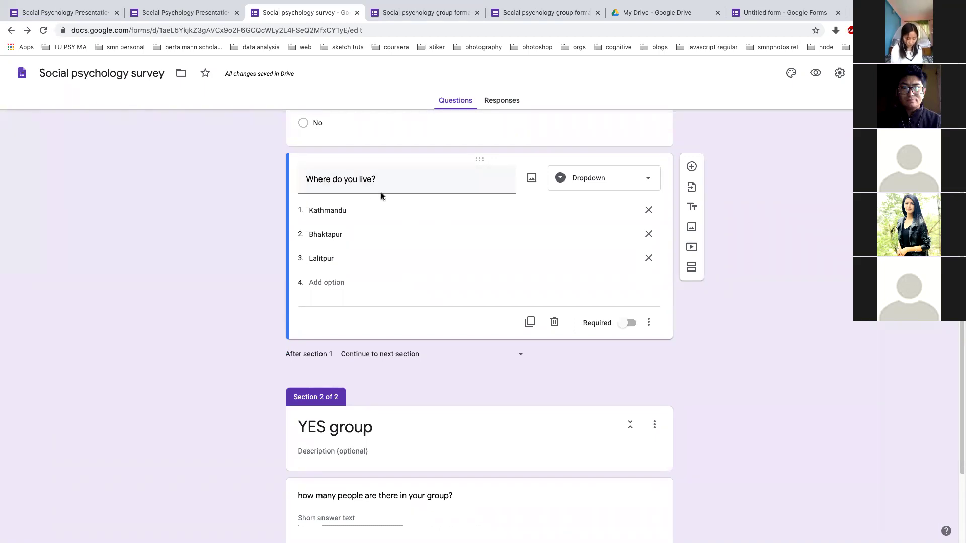
Make 'Where do you live?' required and preview the form
{"action": "left_click", "coordinate": [630, 325]}
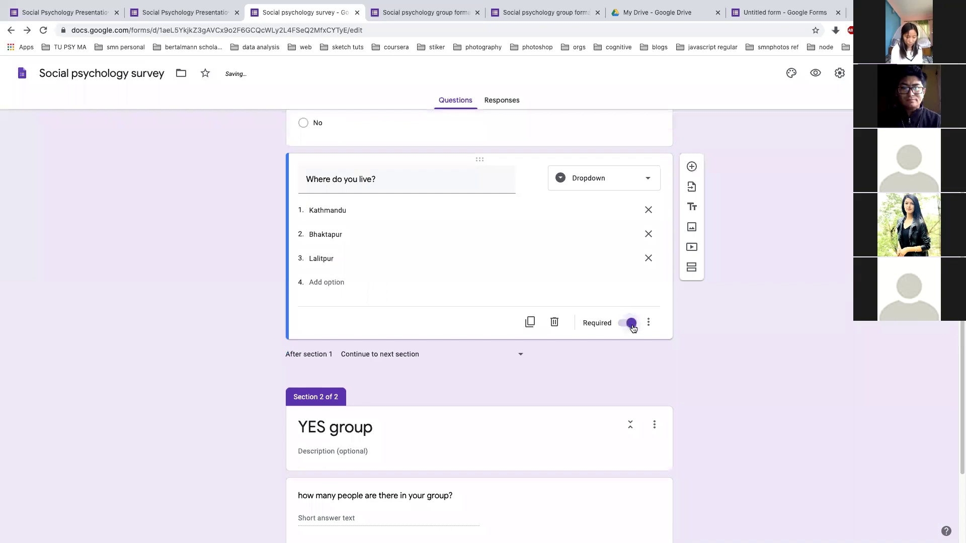
{"action": "scroll", "coordinate": [633, 328], "scroll_direction": "up", "scroll_amount": 1}
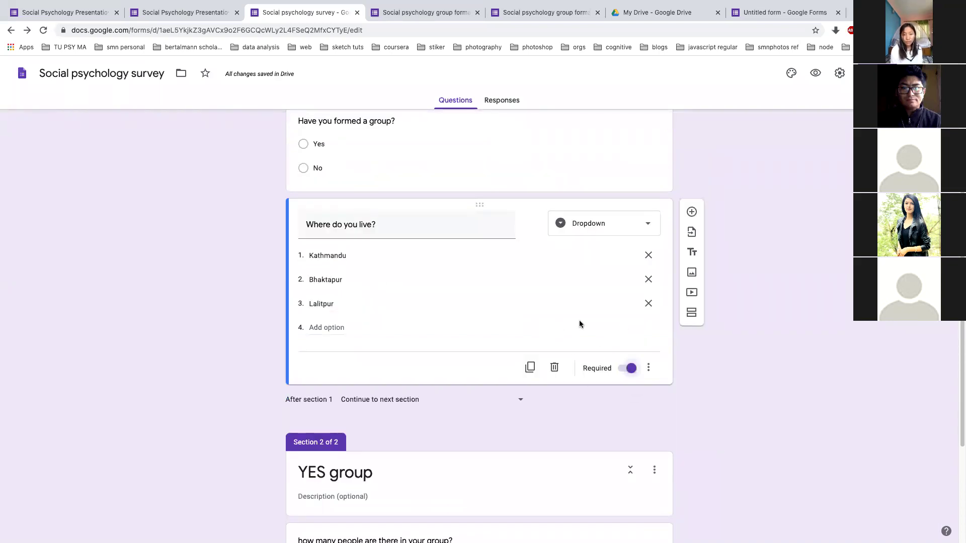
{"action": "left_click", "coordinate": [816, 72]}
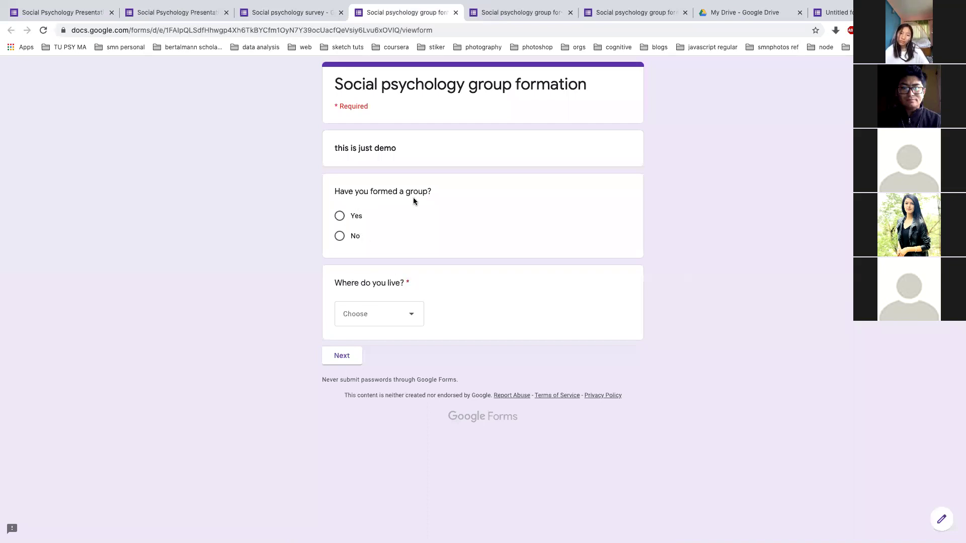
In the preview, trigger the required error, choose Kathmandu, continue, go back, then return to the editor
{"action": "left_click", "coordinate": [351, 362]}
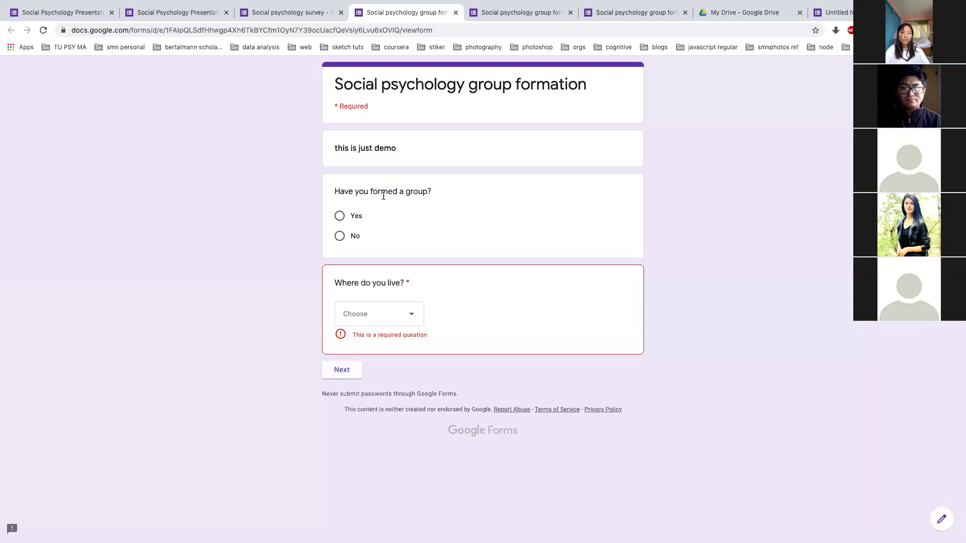
{"action": "left_click", "coordinate": [409, 318]}
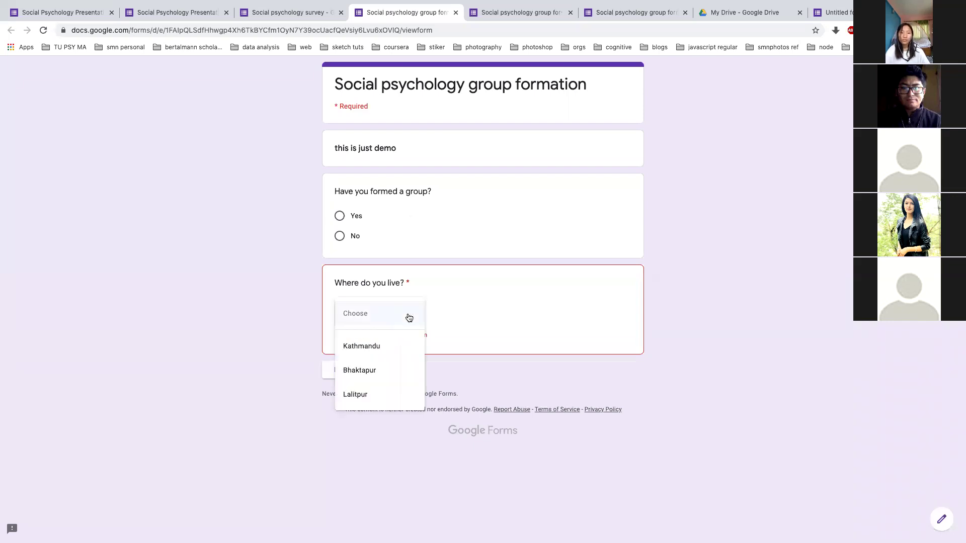
{"action": "left_click", "coordinate": [393, 342]}
{"action": "left_click", "coordinate": [341, 359]}
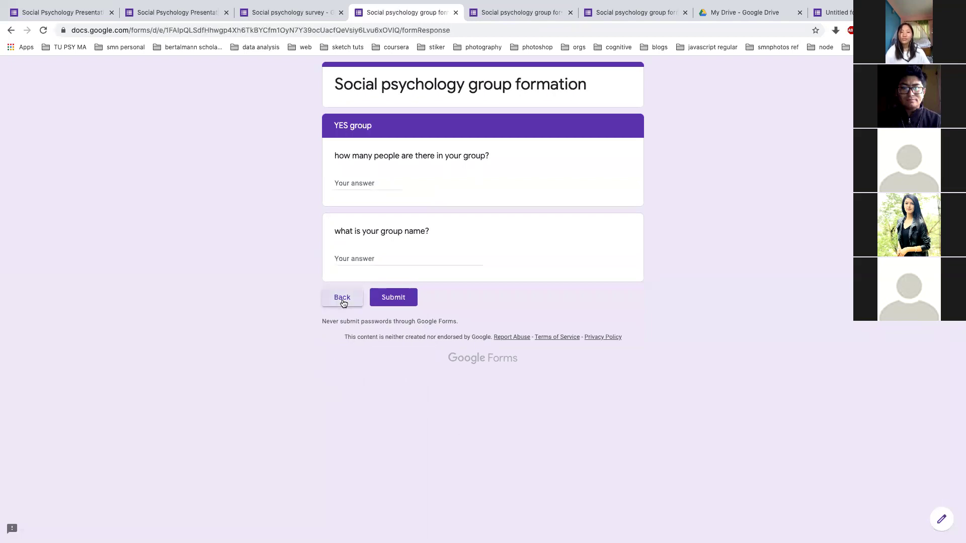
{"action": "left_click", "coordinate": [344, 297]}
{"action": "left_click", "coordinate": [262, 13]}
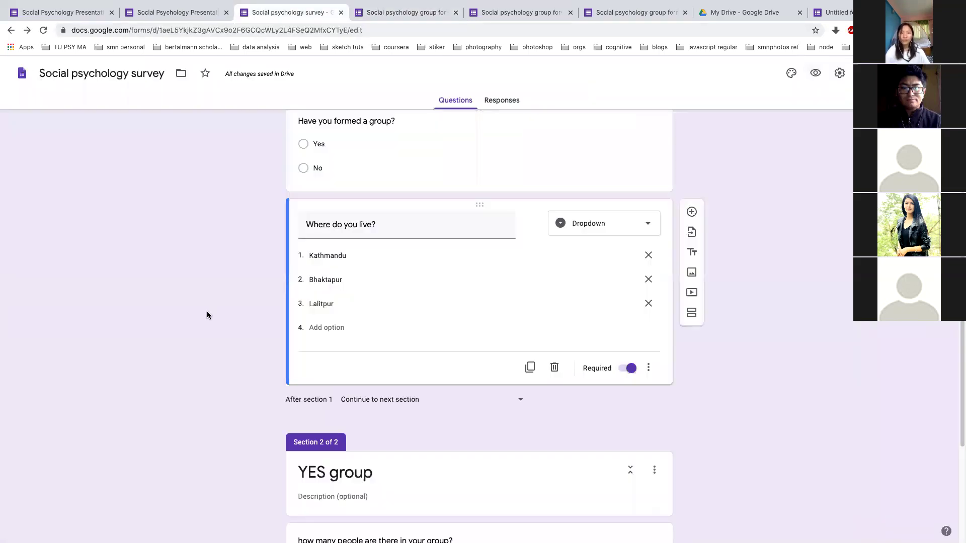
{"action": "scroll", "coordinate": [393, 150], "scroll_direction": "up", "scroll_amount": 3}
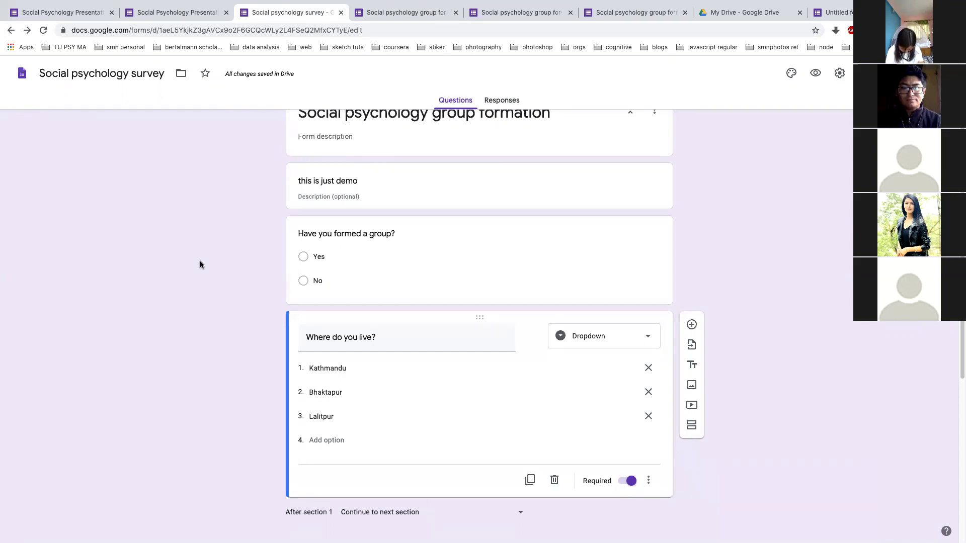
{"action": "scroll", "coordinate": [298, 296], "scroll_direction": "up", "scroll_amount": 1}
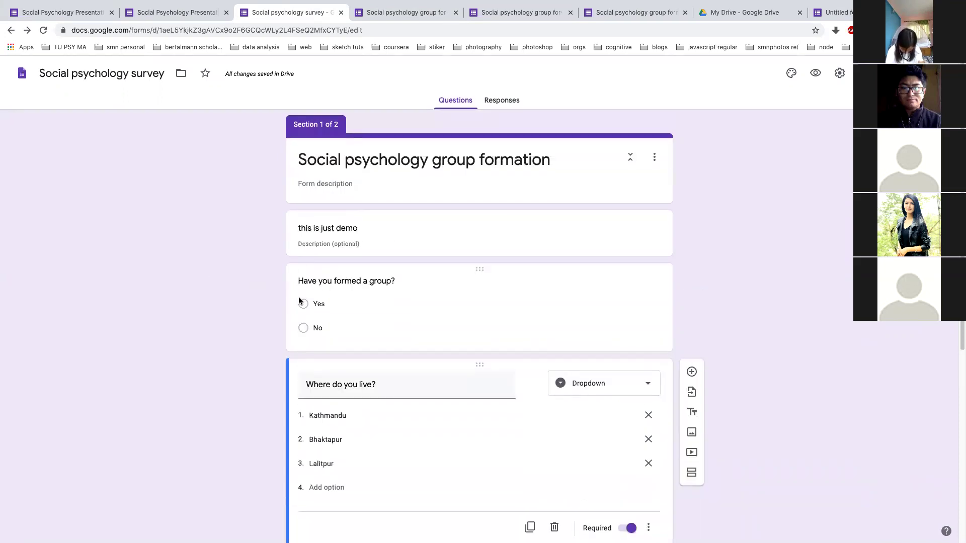
{"action": "scroll", "coordinate": [530, 324], "scroll_direction": "down", "scroll_amount": 3}
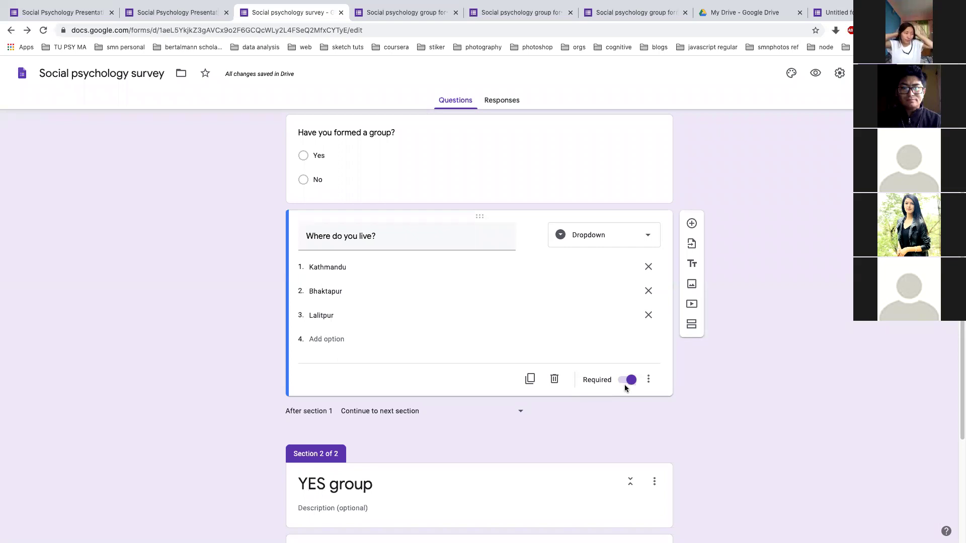
{"action": "scroll", "coordinate": [625, 387], "scroll_direction": "up", "scroll_amount": 2}
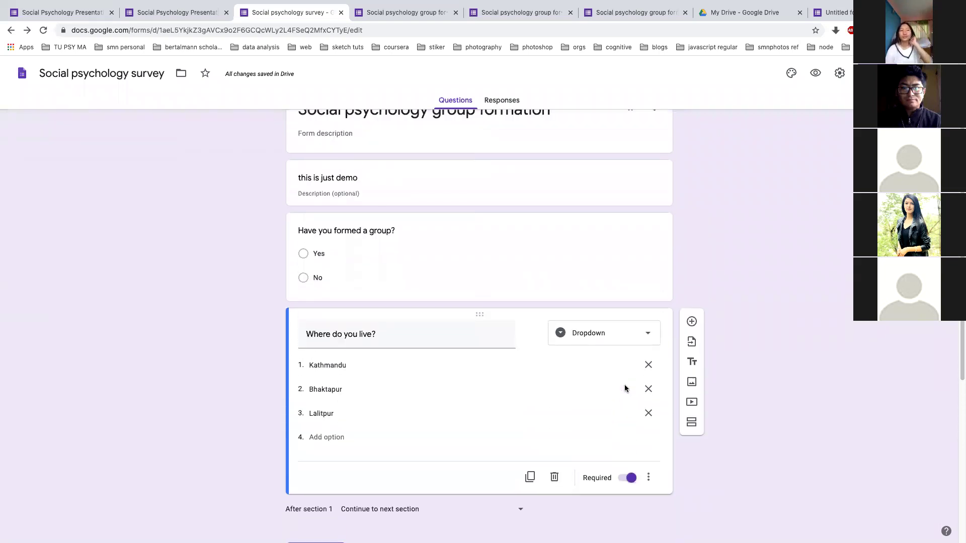
{"action": "scroll", "coordinate": [625, 388], "scroll_direction": "down", "scroll_amount": 2}
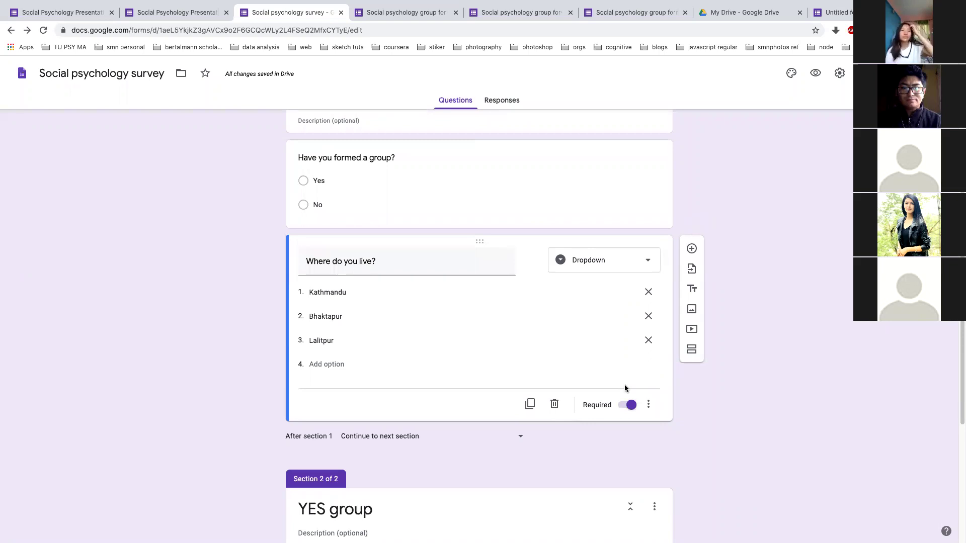
{"action": "scroll", "coordinate": [624, 385], "scroll_direction": "up", "scroll_amount": 1}
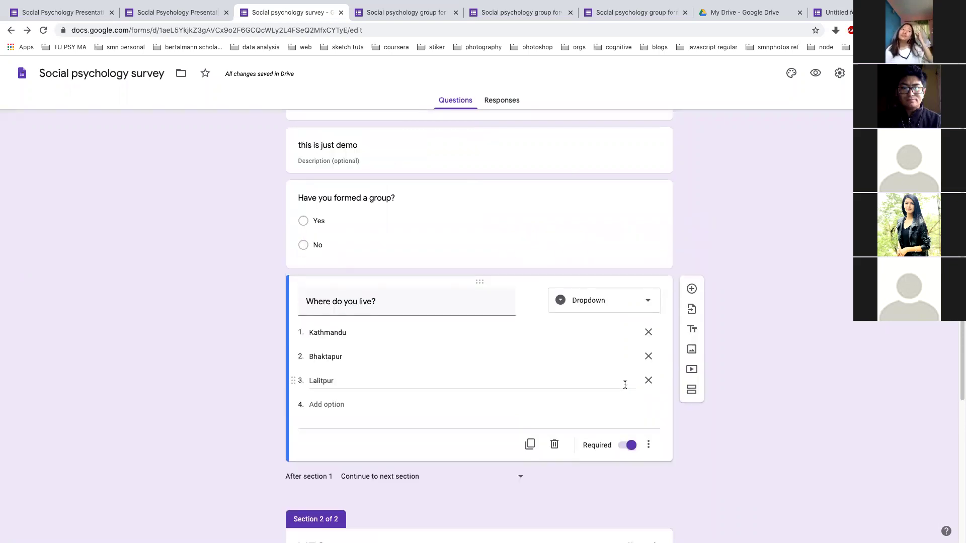
{"action": "scroll", "coordinate": [749, 278], "scroll_direction": "up", "scroll_amount": 2}
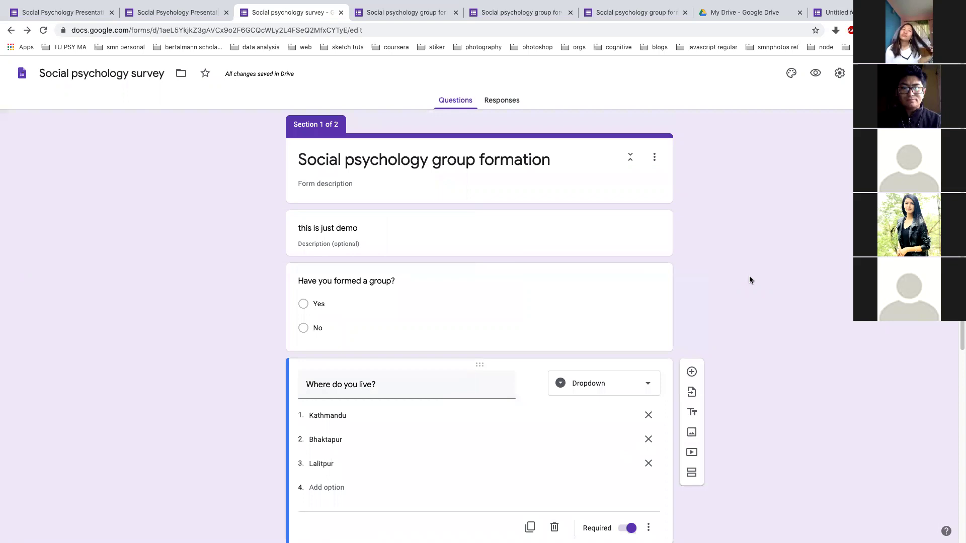
{"action": "scroll", "coordinate": [626, 334], "scroll_direction": "down", "scroll_amount": 3}
{"action": "scroll", "coordinate": [626, 334], "scroll_direction": "up", "scroll_amount": 3}
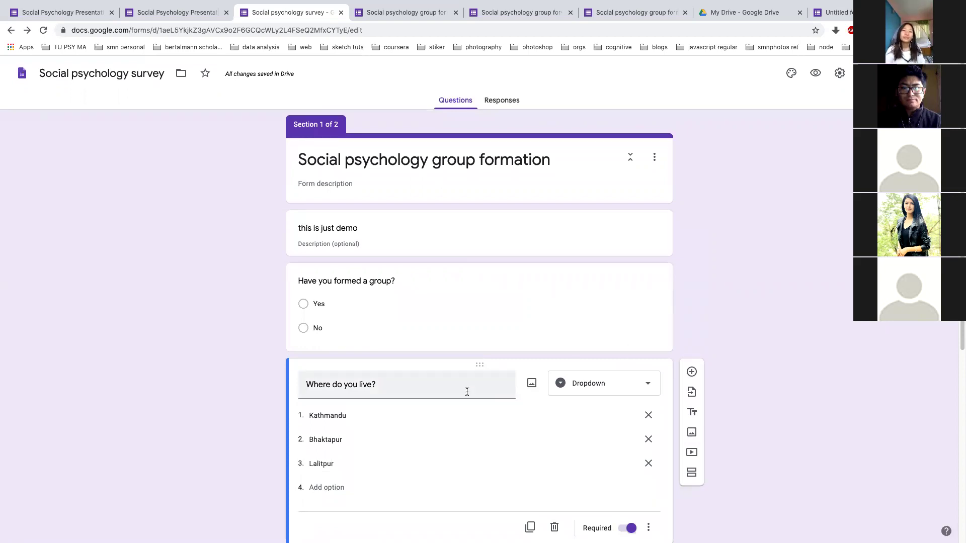
{"action": "scroll", "coordinate": [468, 394], "scroll_direction": "down", "scroll_amount": 3}
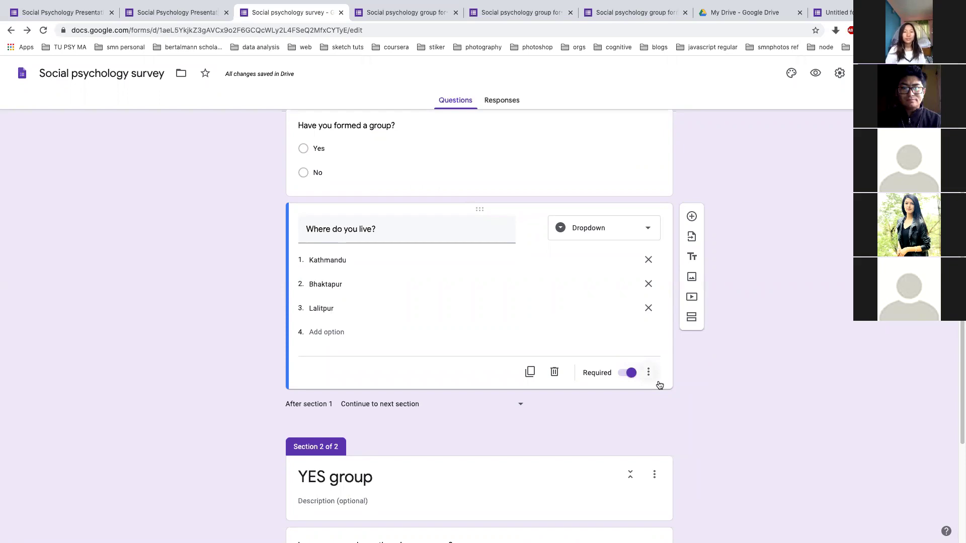
{"action": "scroll", "coordinate": [659, 384], "scroll_direction": "down", "scroll_amount": 3}
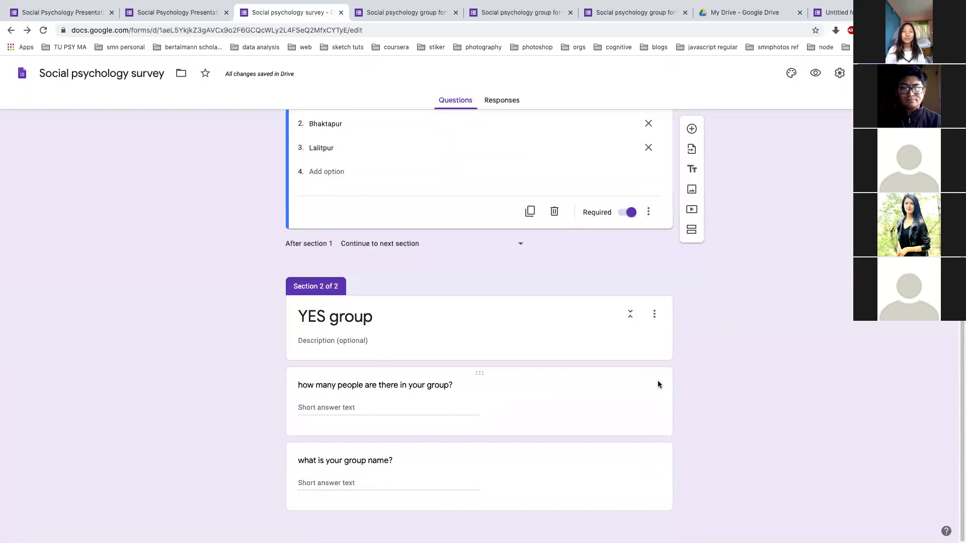
{"action": "scroll", "coordinate": [657, 384], "scroll_direction": "up", "scroll_amount": 1}
{"action": "scroll", "coordinate": [657, 380], "scroll_direction": "up", "scroll_amount": 5}
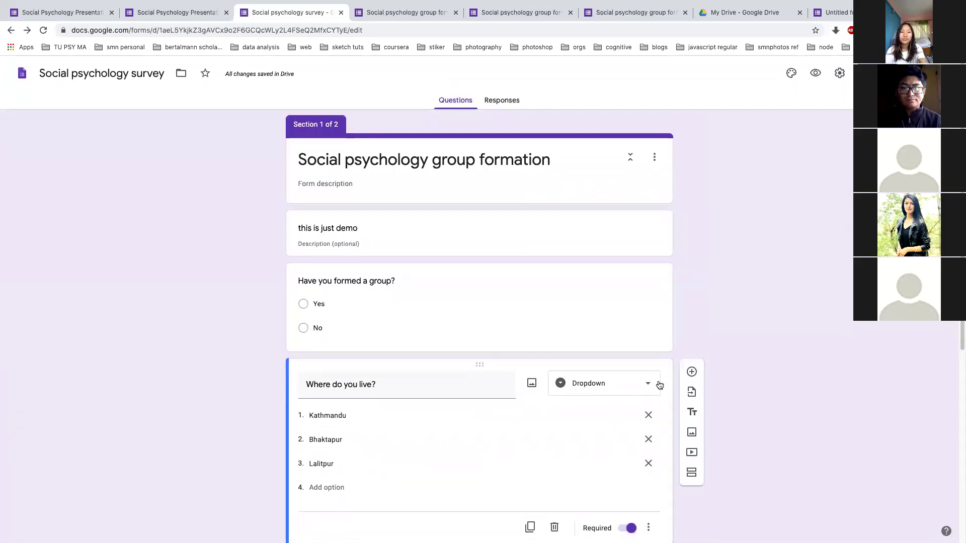
{"action": "scroll", "coordinate": [659, 385], "scroll_direction": "down", "scroll_amount": 6}
{"action": "scroll", "coordinate": [659, 385], "scroll_direction": "up", "scroll_amount": 5}
{"action": "scroll", "coordinate": [659, 384], "scroll_direction": "up", "scroll_amount": 2}
{"action": "scroll", "coordinate": [659, 385], "scroll_direction": "down", "scroll_amount": 6}
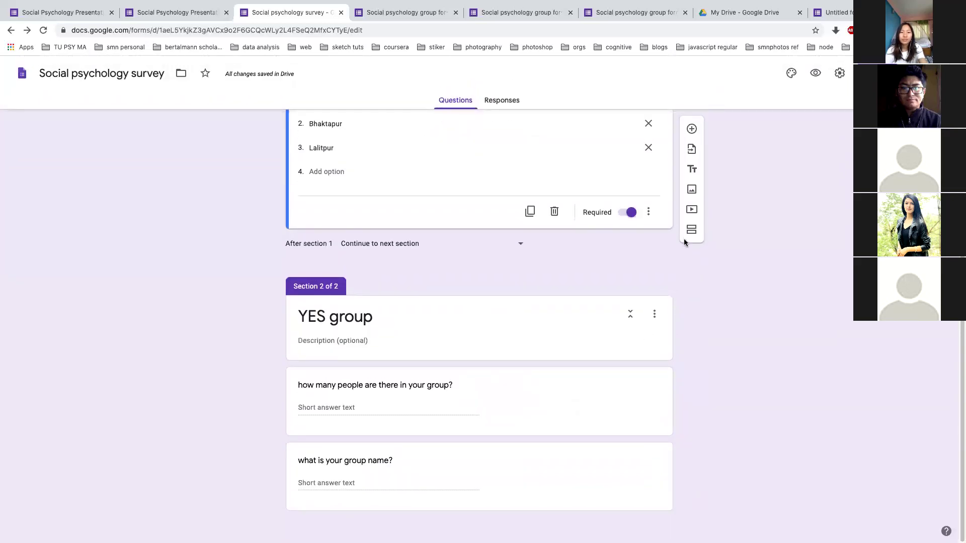
Add a new section and reorder sections so it comes after YES group
{"action": "left_click", "coordinate": [691, 230]}
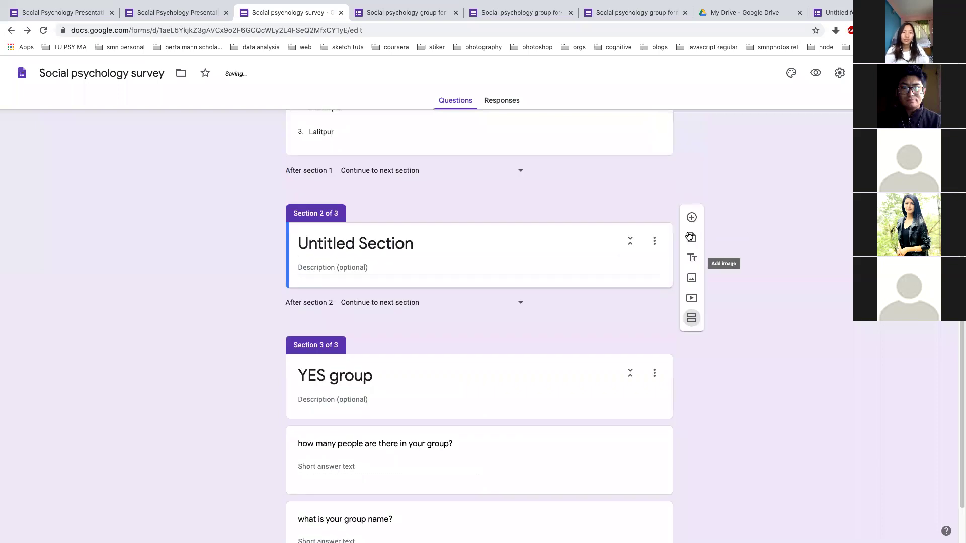
{"action": "left_click", "coordinate": [630, 243]}
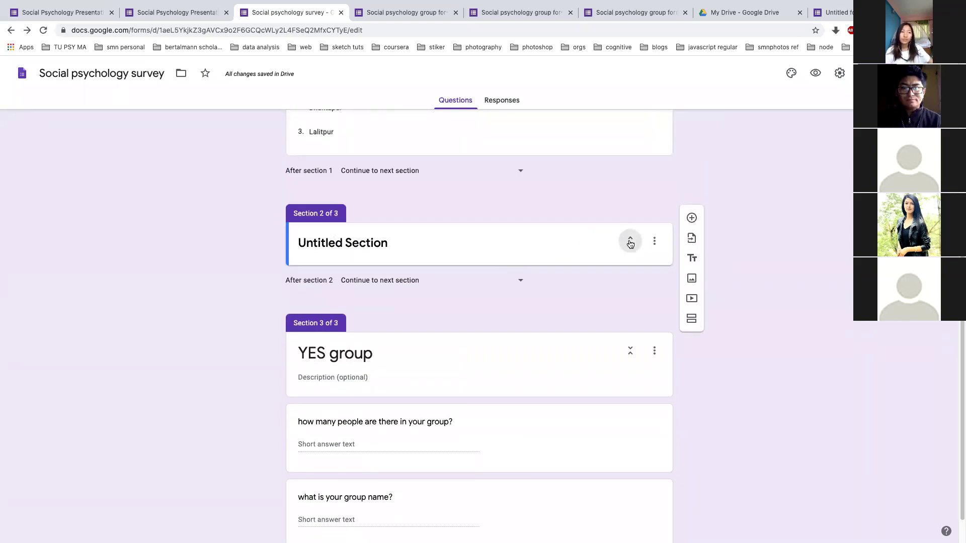
{"action": "left_click", "coordinate": [630, 243]}
{"action": "left_click", "coordinate": [654, 242]}
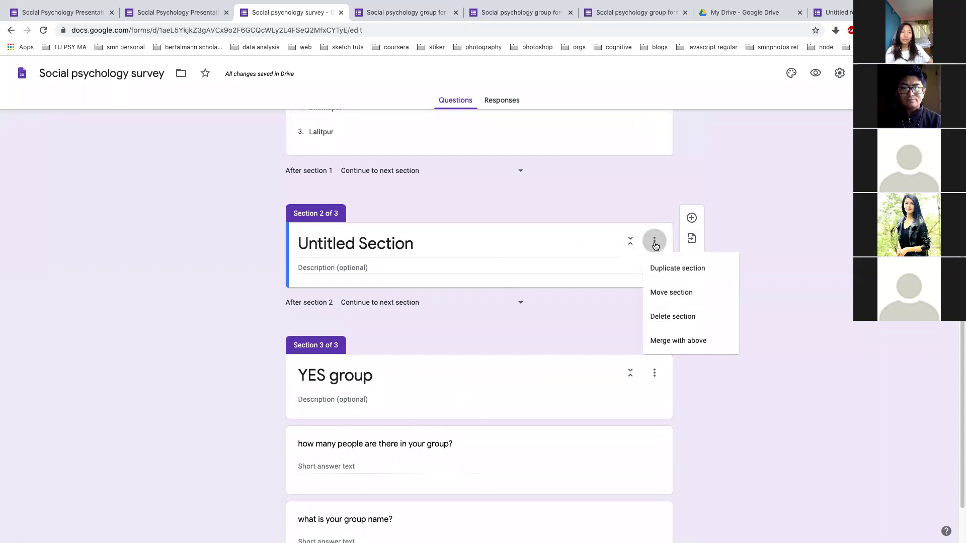
{"action": "left_click", "coordinate": [664, 294]}
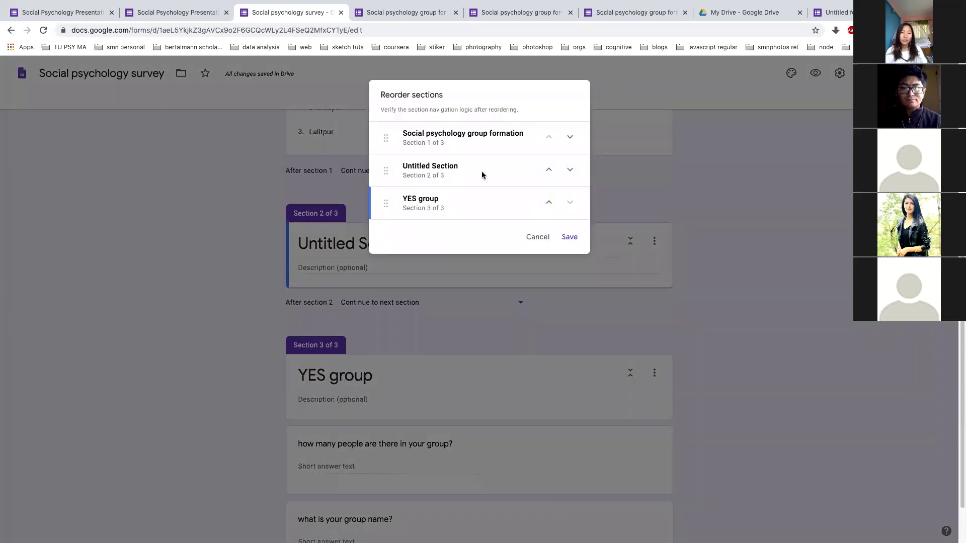
{"action": "left_click_drag", "start_coordinate": [385, 170], "coordinate": [390, 227]}
{"action": "left_click", "coordinate": [568, 237]}
Title Section 3 'Abaout presentation' and start removing the extra letter
{"action": "scroll", "coordinate": [458, 336], "scroll_direction": "down", "scroll_amount": 7}
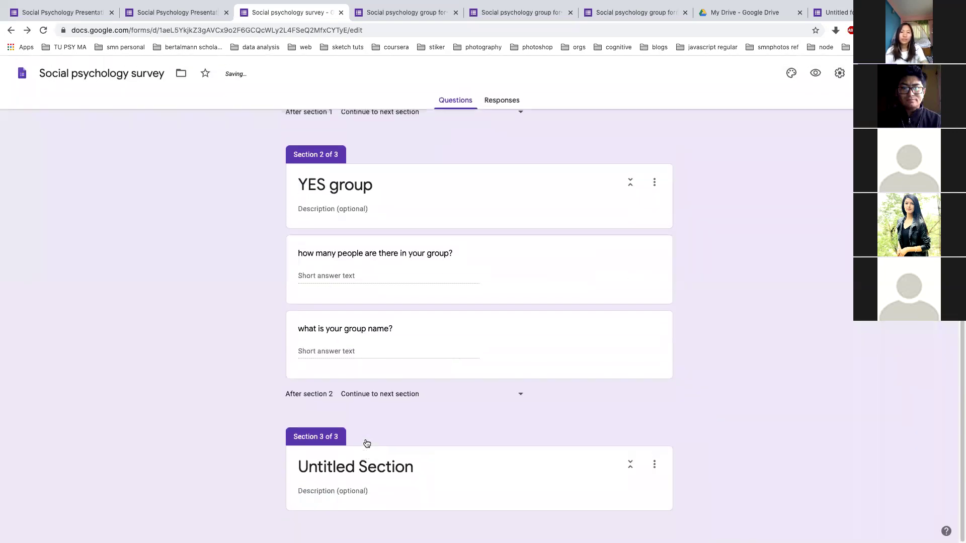
{"action": "left_click", "coordinate": [370, 463]}
{"action": "type", "text": "A"}
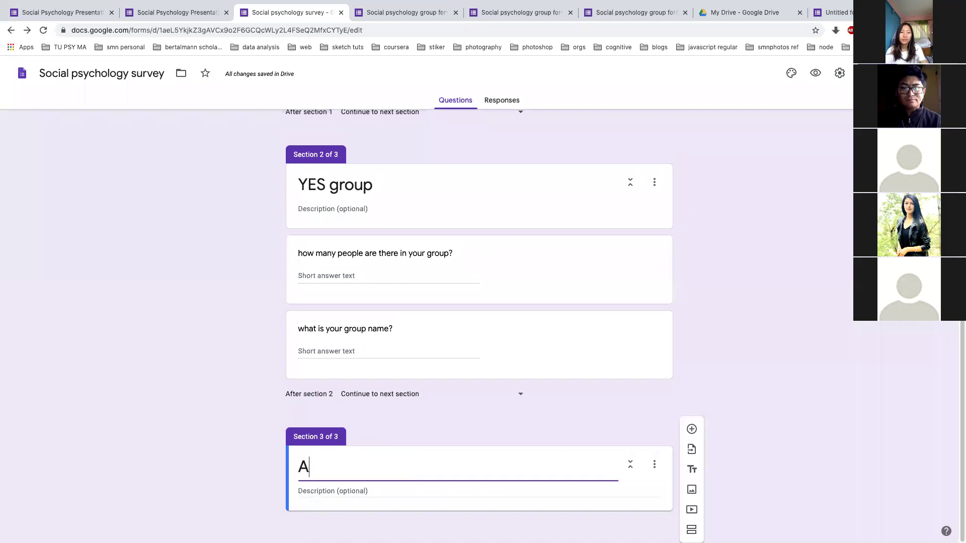
{"action": "type", "text": "baout presentation"}
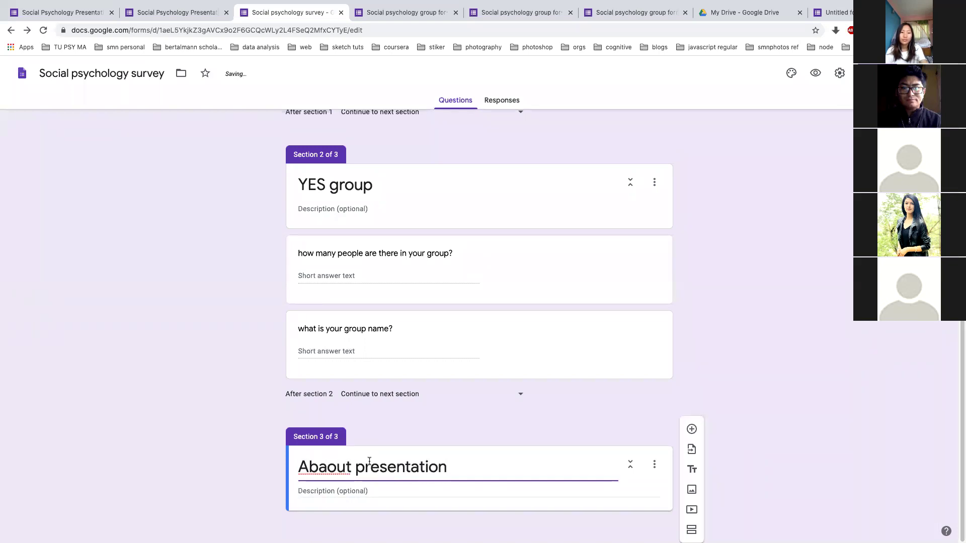
{"action": "left_click", "coordinate": [333, 467]}
{"action": "key", "text": "BackSpace"}
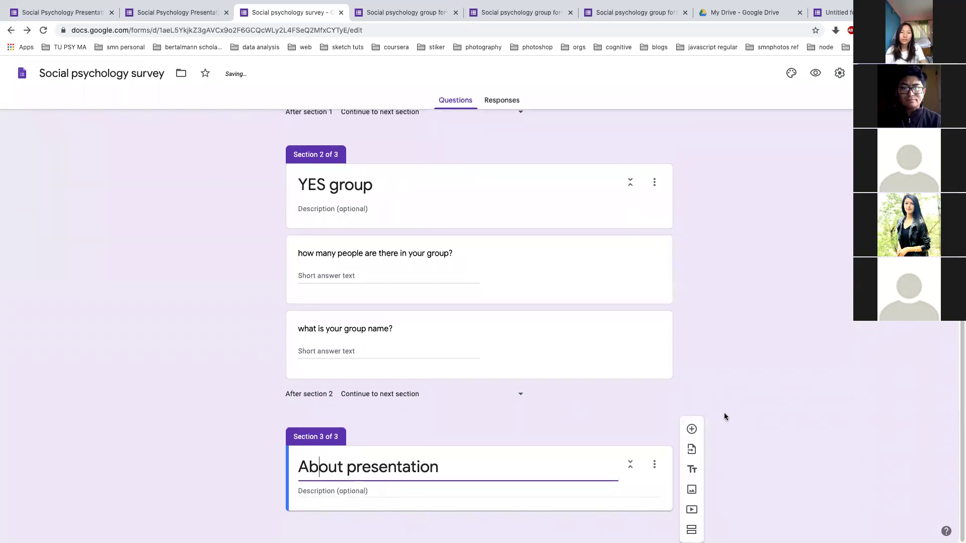
Add a question 'Describe your topic' to the About presentation section
{"action": "left_click", "coordinate": [692, 429]}
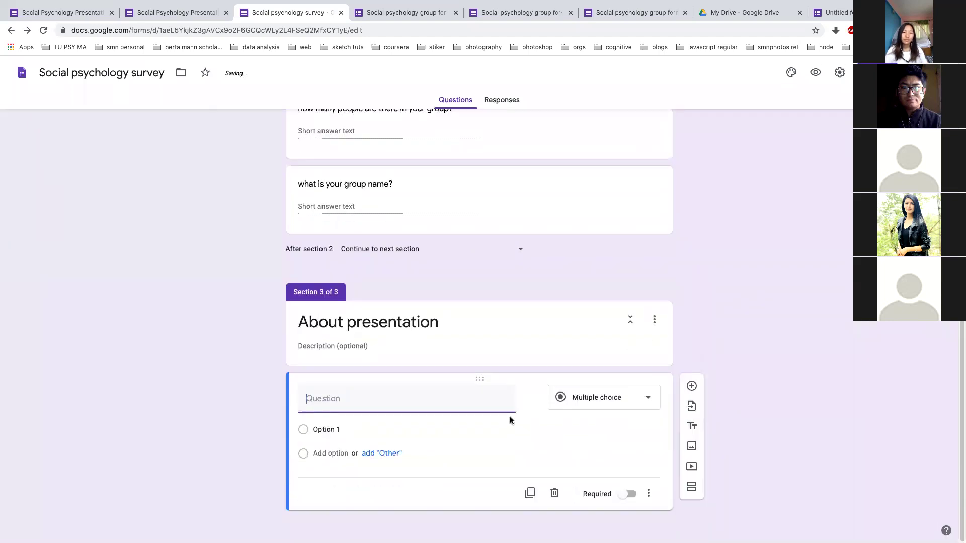
{"action": "type", "text": "Describe your topic"}
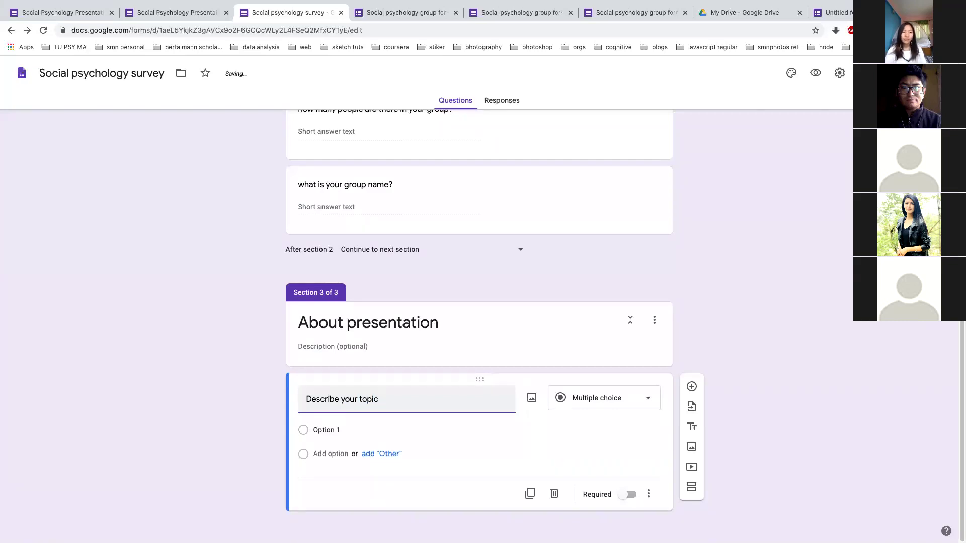
{"action": "scroll", "coordinate": [493, 379], "scroll_direction": "up", "scroll_amount": 6}
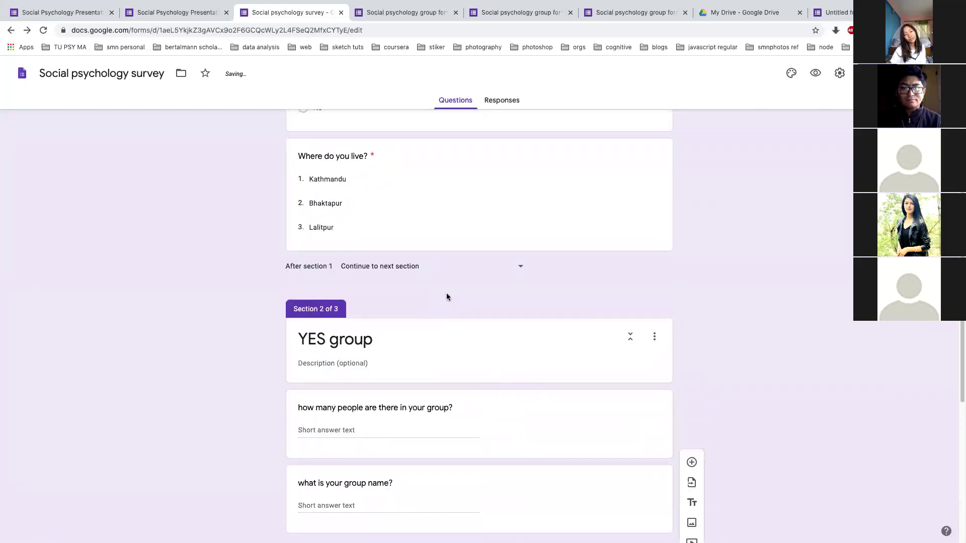
{"action": "scroll", "coordinate": [447, 297], "scroll_direction": "up", "scroll_amount": 4}
Route No answers on the group question to Section 3 (About presentation)
{"action": "left_click", "coordinate": [381, 333]}
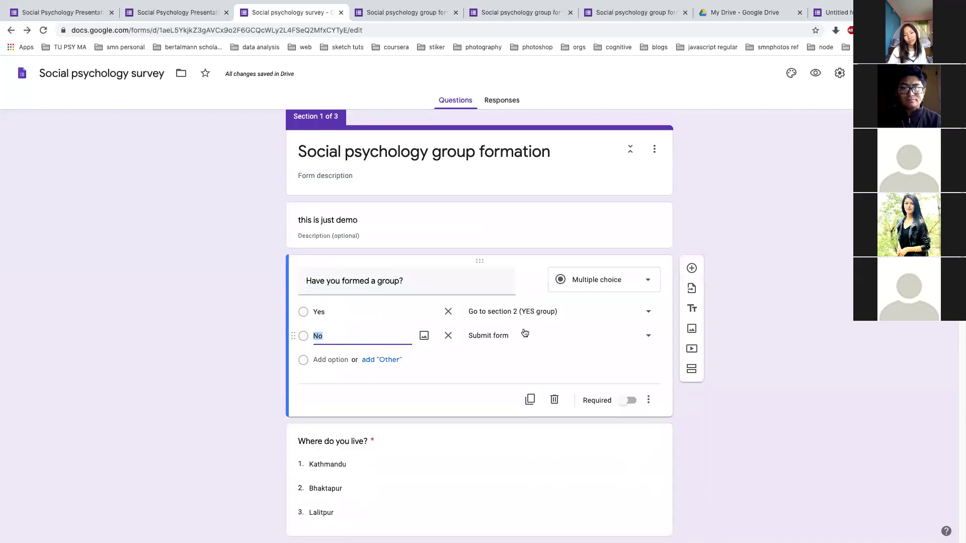
{"action": "left_click", "coordinate": [641, 337]}
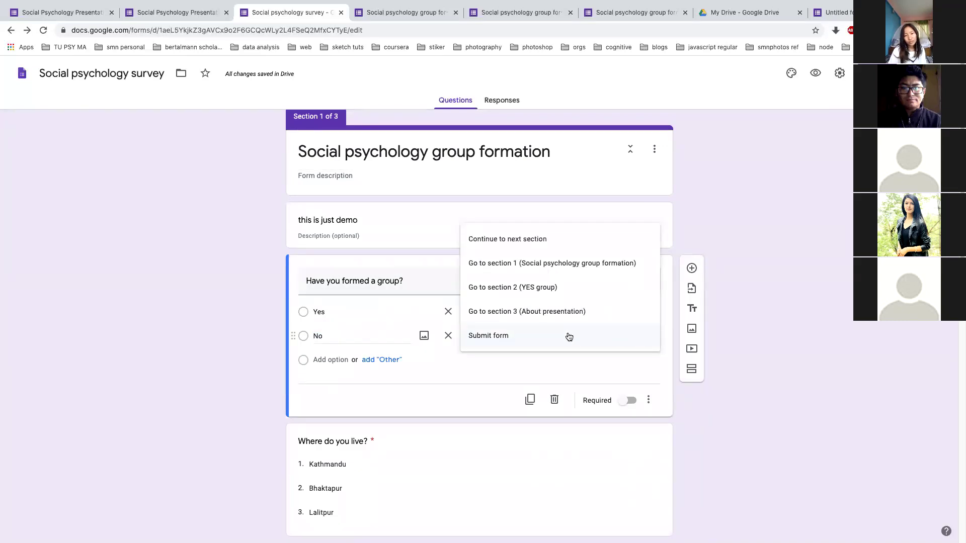
{"action": "left_click", "coordinate": [569, 320]}
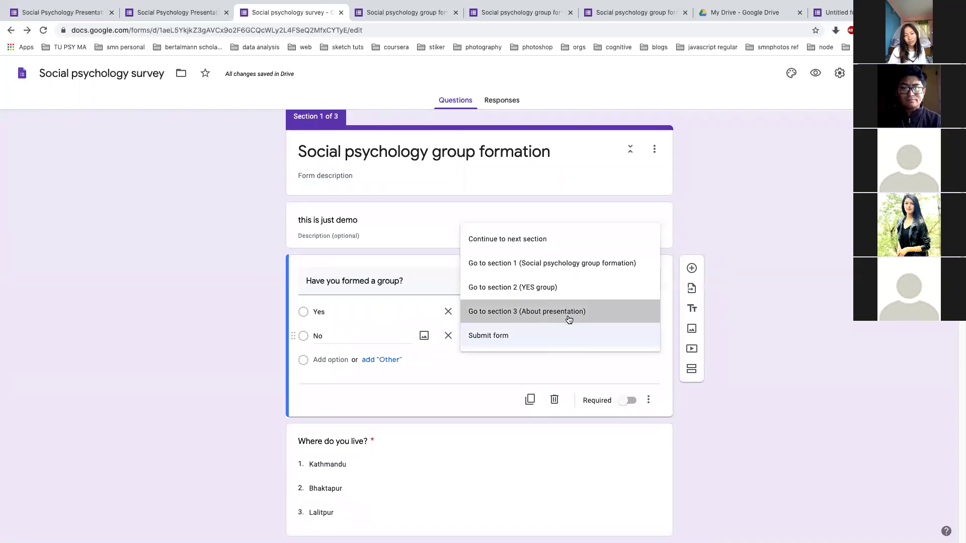
Make 'Describe your topic' a required Paragraph question
{"action": "scroll", "coordinate": [578, 354], "scroll_direction": "down", "scroll_amount": 15}
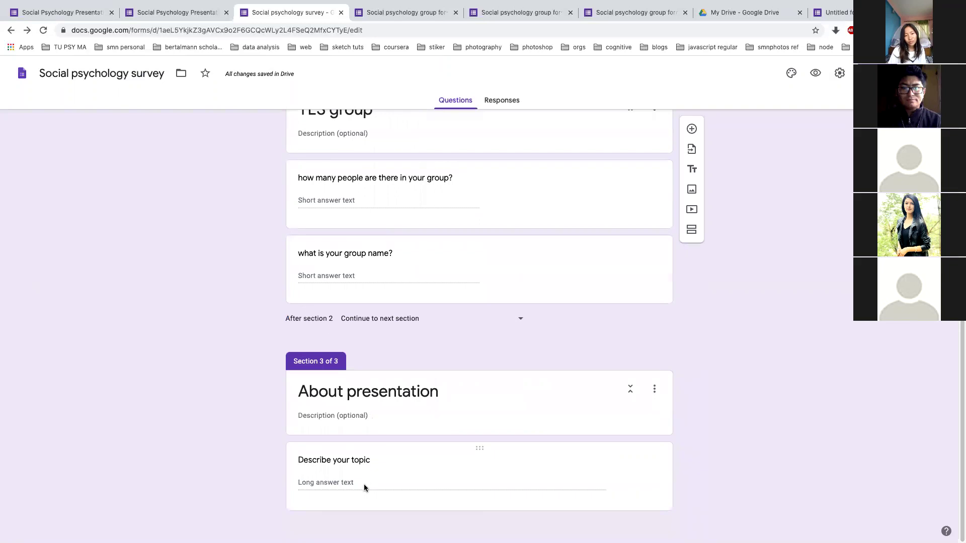
{"action": "left_click", "coordinate": [365, 488]}
{"action": "left_click", "coordinate": [625, 469]}
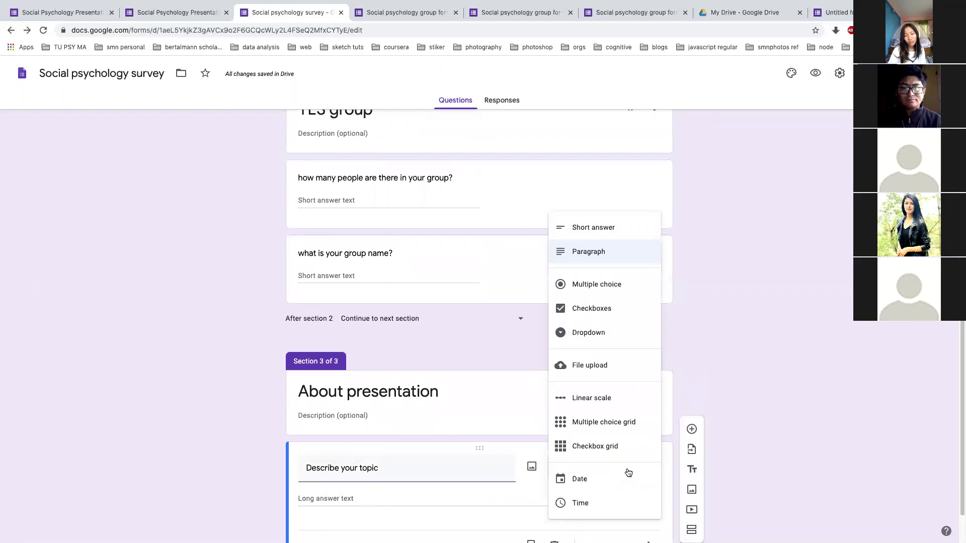
{"action": "left_click", "coordinate": [771, 400]}
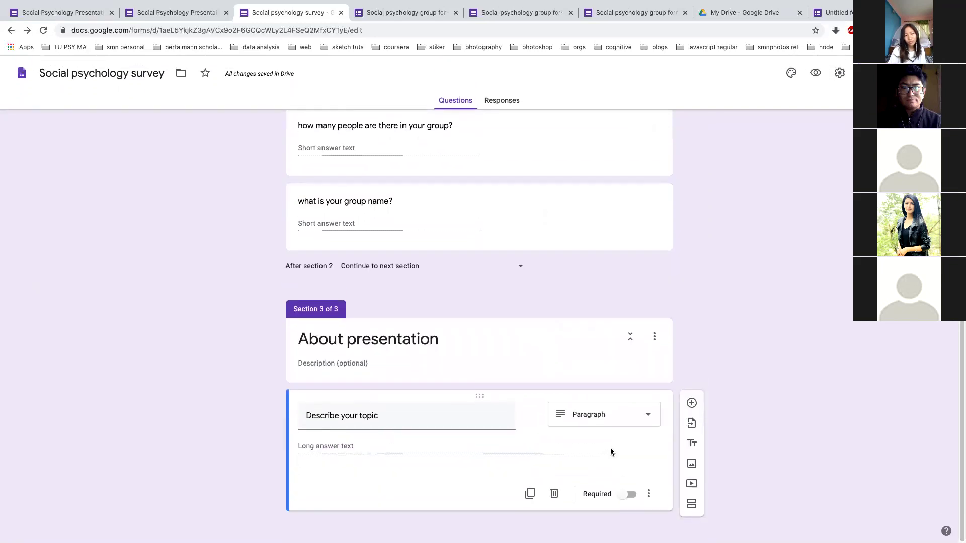
{"action": "left_click", "coordinate": [625, 494]}
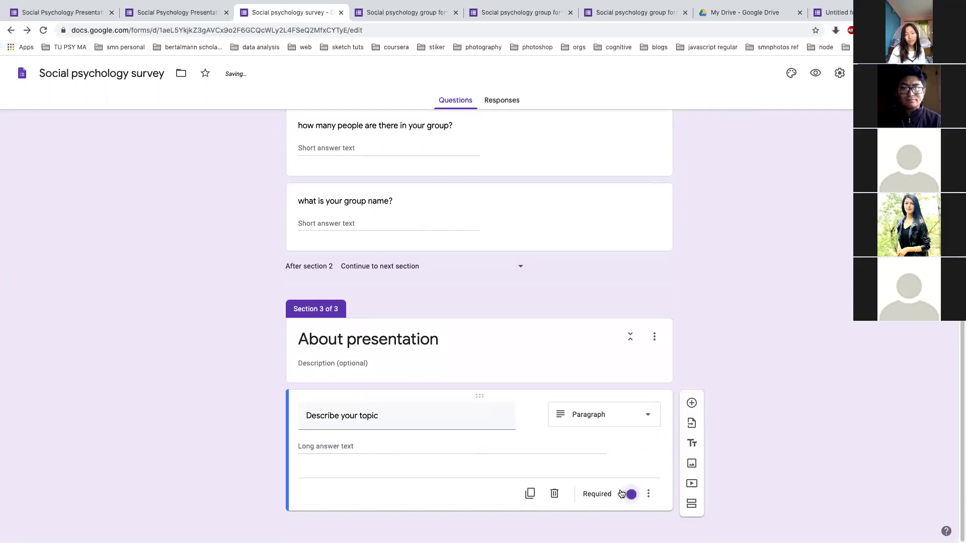
{"action": "scroll", "coordinate": [750, 218], "scroll_direction": "up", "scroll_amount": 15}
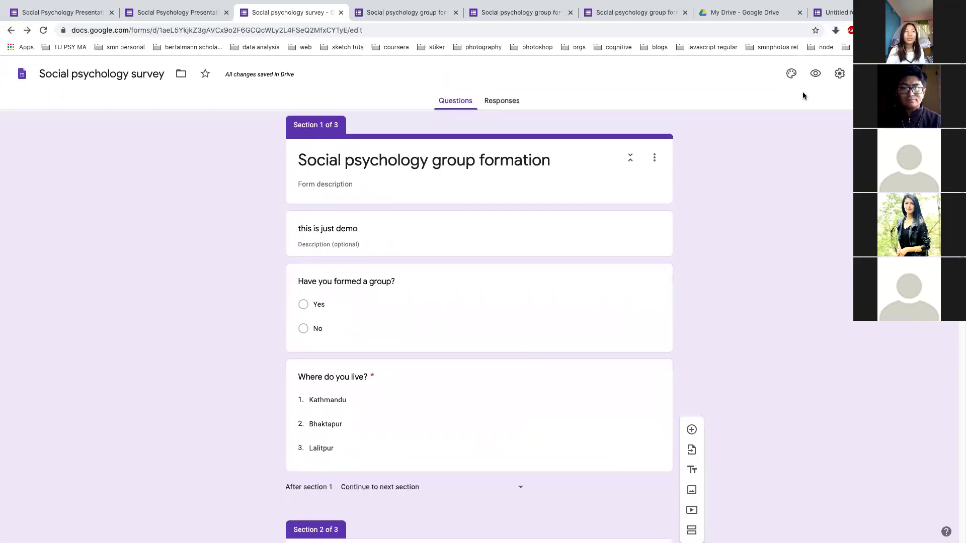
Open a fresh preview of the form, closing the outdated preview tab
{"action": "left_click", "coordinate": [816, 72]}
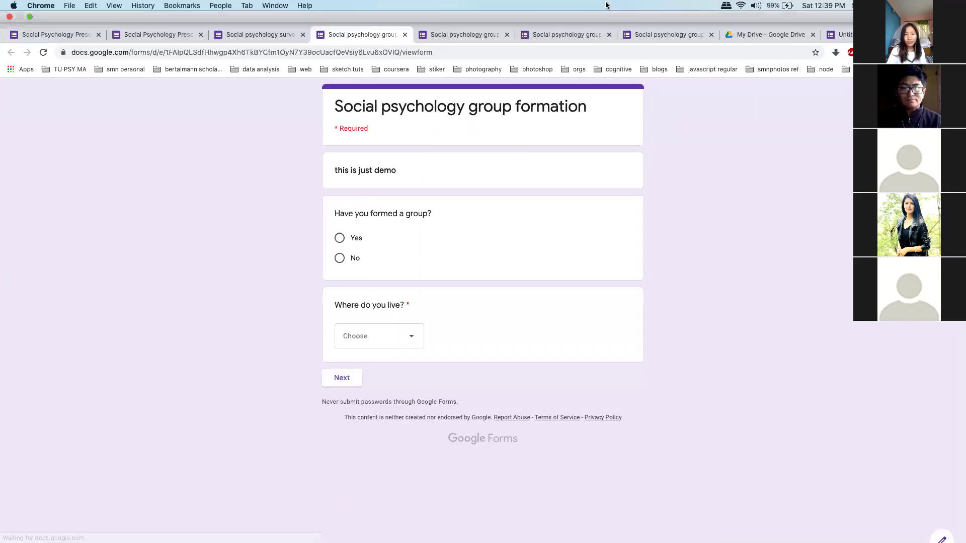
{"action": "left_click", "coordinate": [609, 35]}
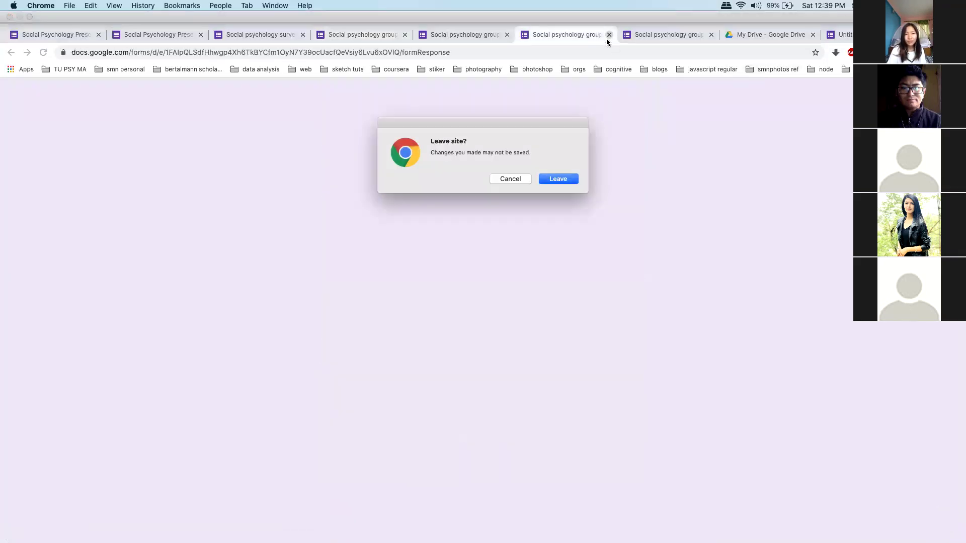
{"action": "left_click", "coordinate": [556, 177]}
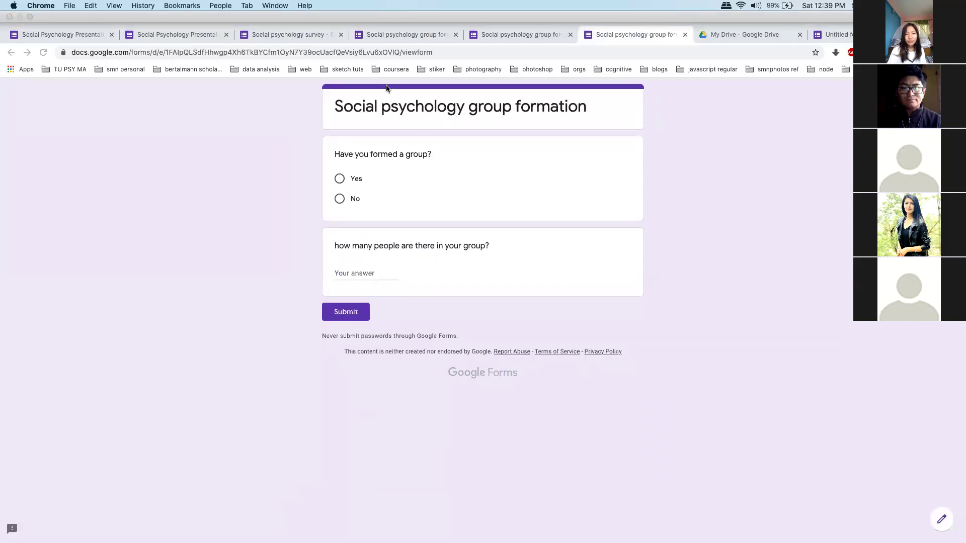
{"action": "left_click", "coordinate": [379, 32]}
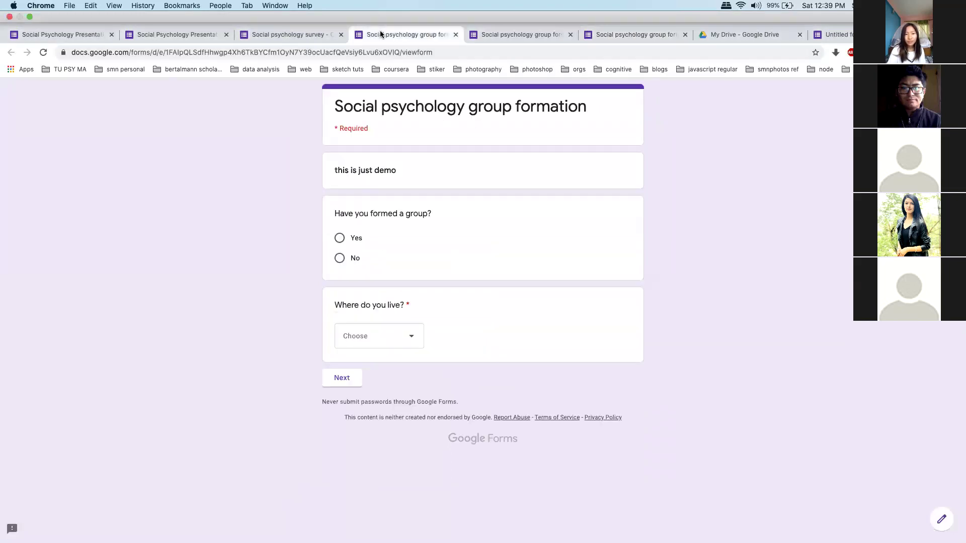
In the preview, answer No with Kathmandu as the place you live, and go to the next section
{"action": "left_click", "coordinate": [339, 216]}
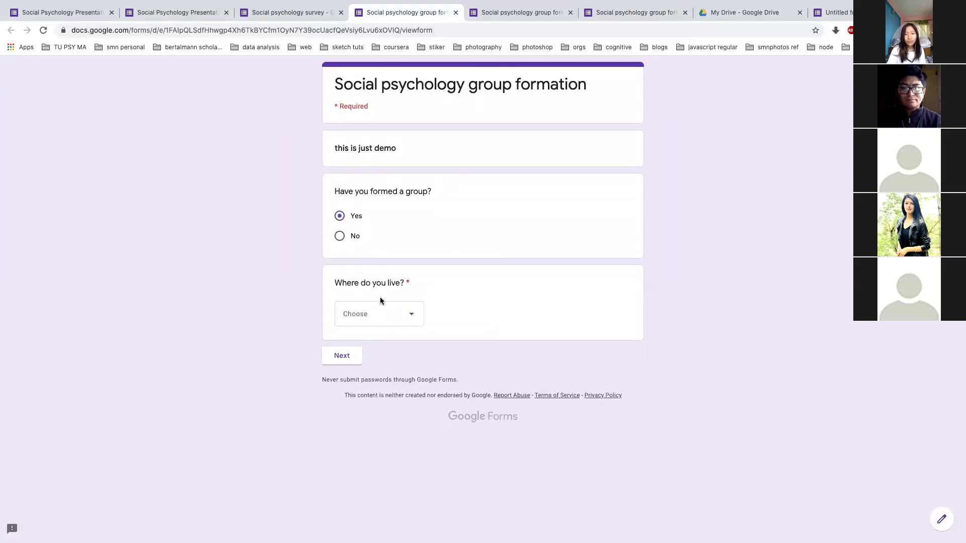
{"action": "left_click", "coordinate": [381, 314]}
{"action": "left_click", "coordinate": [387, 349]}
{"action": "left_click", "coordinate": [340, 237]}
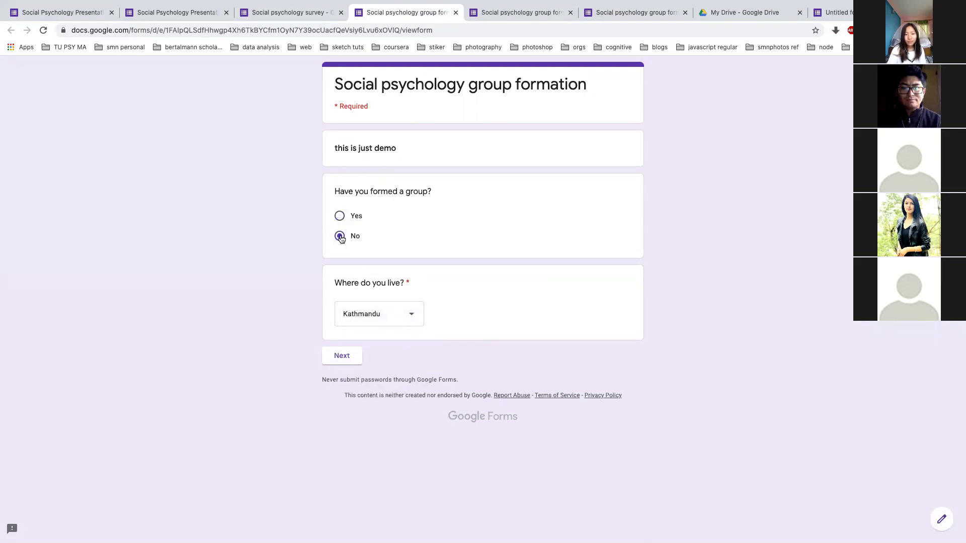
{"action": "left_click", "coordinate": [351, 357]}
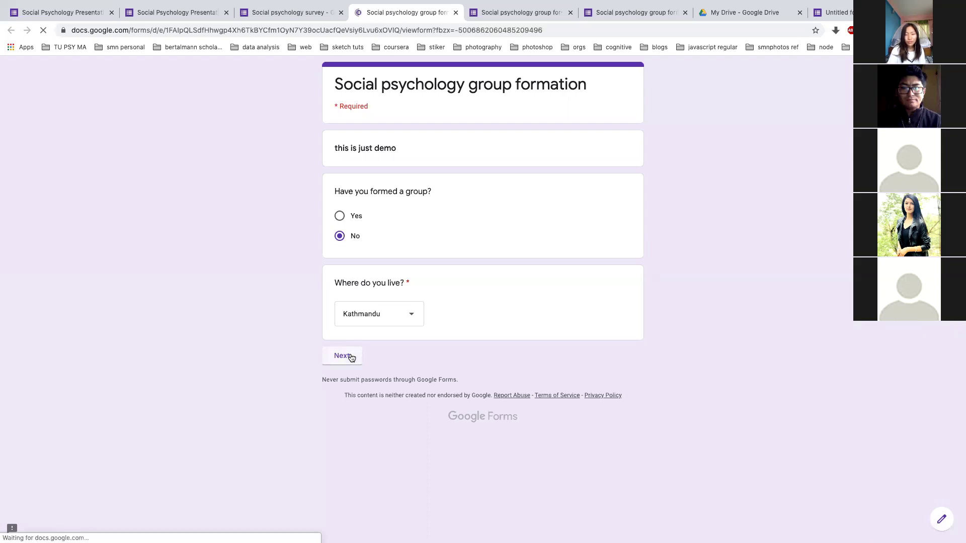
Type a test answer in 'Describe your topic', then go back to the editor tab
{"action": "left_click", "coordinate": [388, 193]}
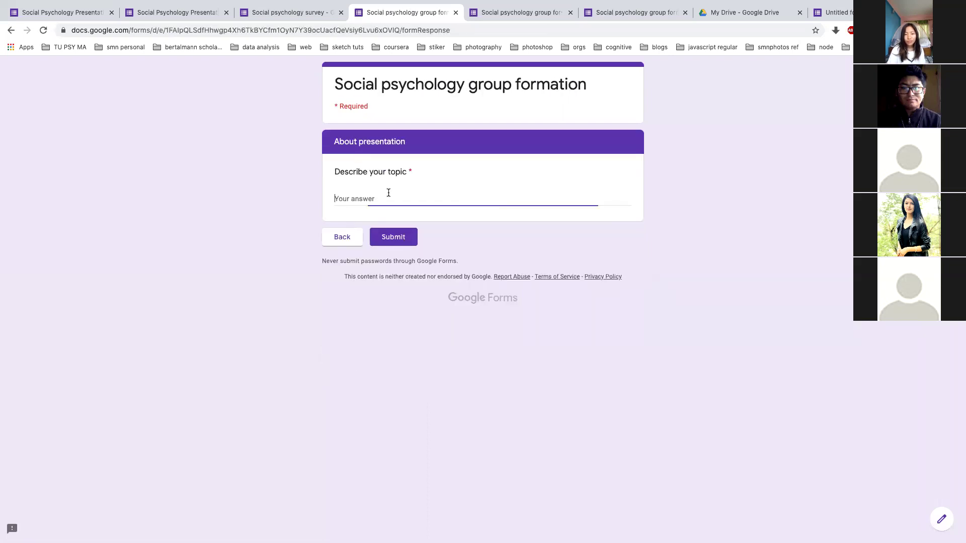
{"action": "type", "text": "my topi is m"}
{"action": "left_click", "coordinate": [255, 12]}
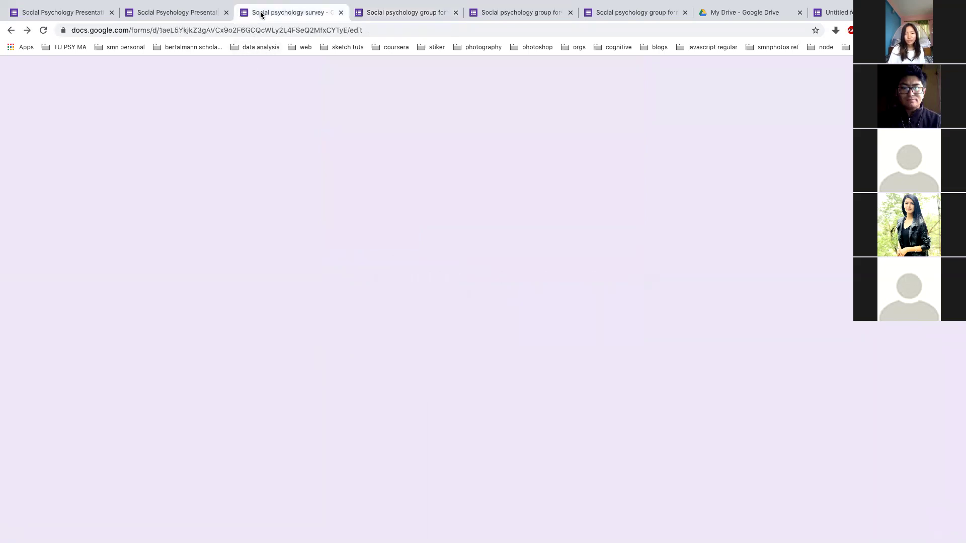
Select the YES group's 'what is your group name?' question for editing
{"action": "scroll", "coordinate": [220, 326], "scroll_direction": "down", "scroll_amount": 6}
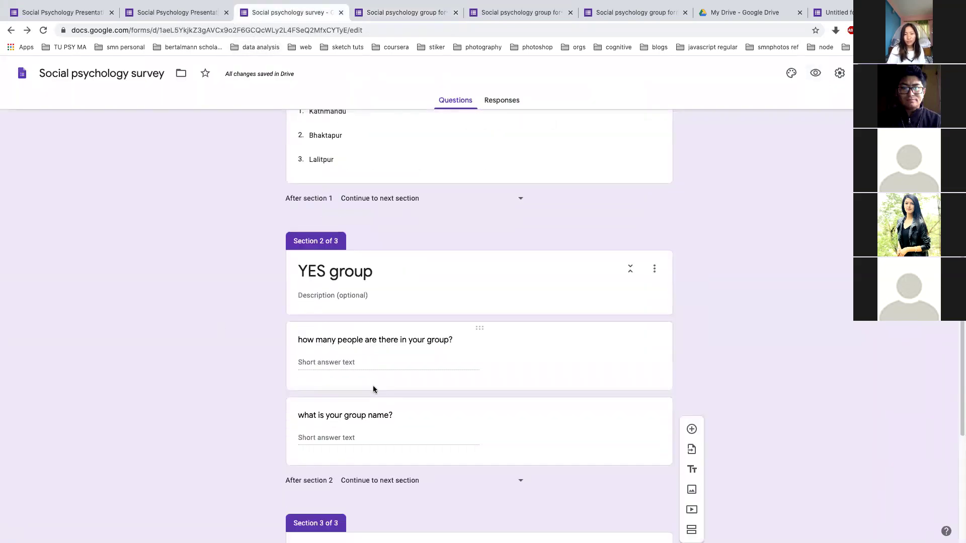
{"action": "scroll", "coordinate": [353, 258], "scroll_direction": "up", "scroll_amount": 6}
{"action": "scroll", "coordinate": [353, 258], "scroll_direction": "down", "scroll_amount": 7}
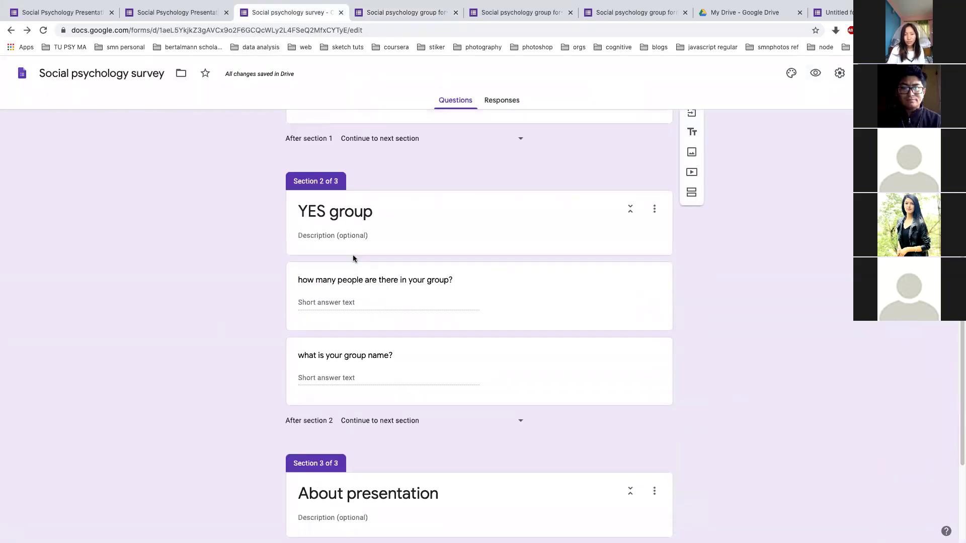
{"action": "scroll", "coordinate": [208, 287], "scroll_direction": "up", "scroll_amount": 3}
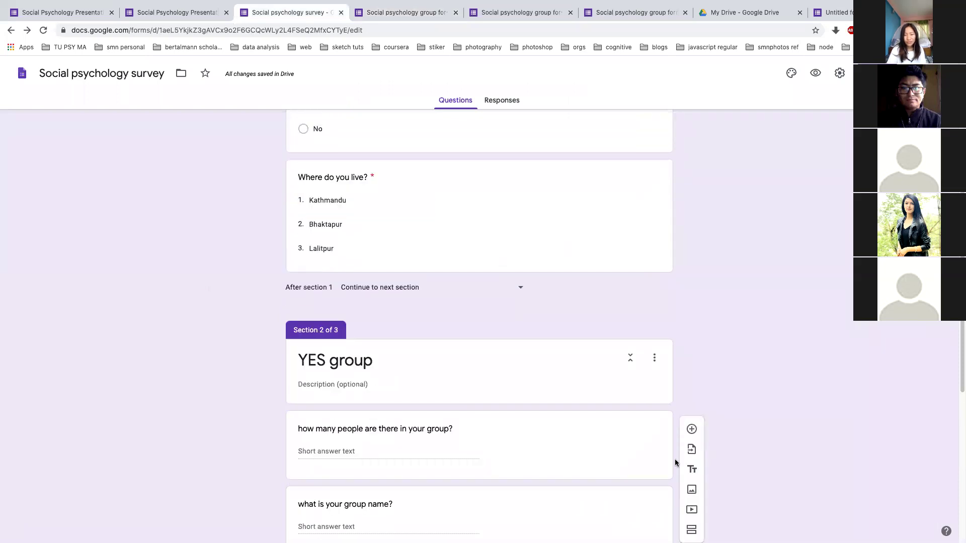
{"action": "scroll", "coordinate": [687, 326], "scroll_direction": "down", "scroll_amount": 3}
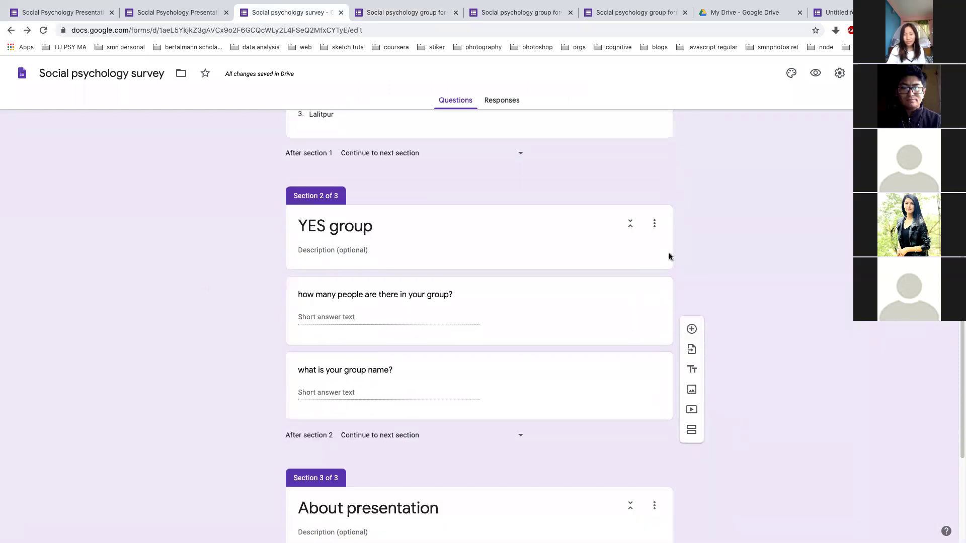
{"action": "left_click", "coordinate": [654, 224]}
{"action": "left_click", "coordinate": [599, 405]}
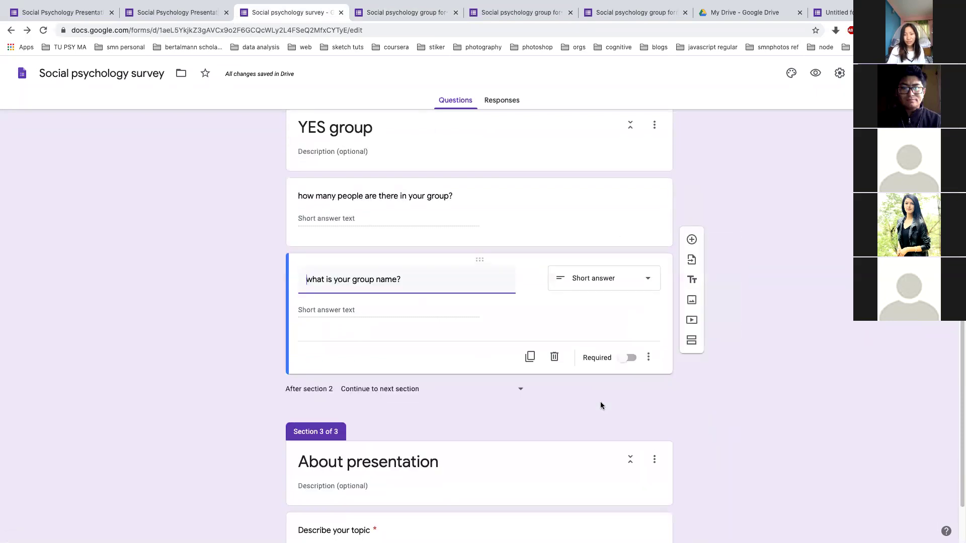
Leave the group name question as Short answer and return to the presentation slide
{"action": "left_click", "coordinate": [650, 280]}
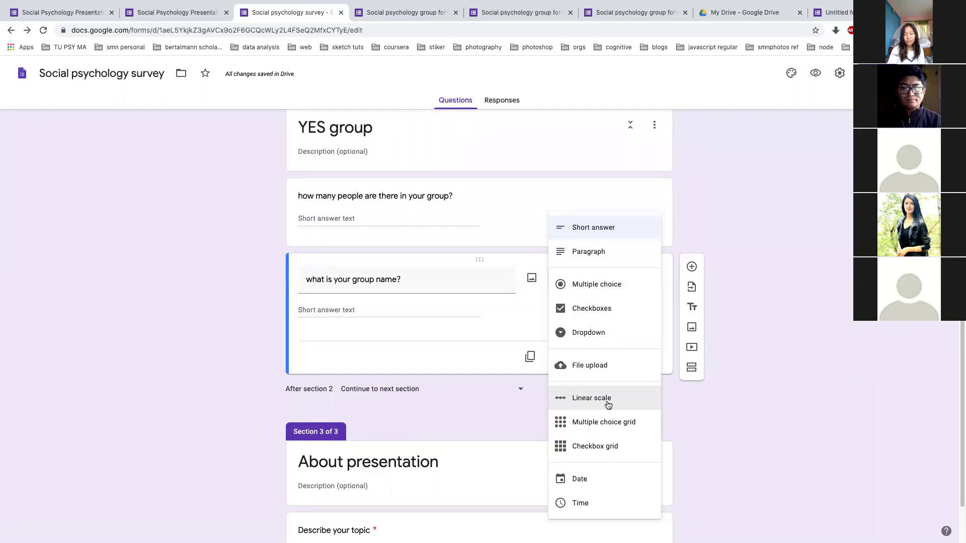
{"action": "scroll", "coordinate": [609, 425], "scroll_direction": "down", "scroll_amount": 1}
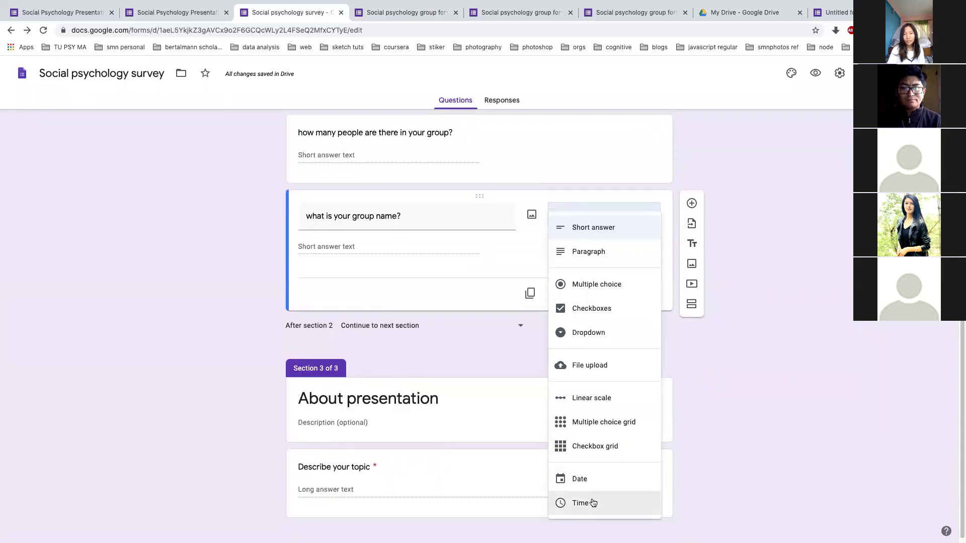
{"action": "left_click", "coordinate": [456, 346]}
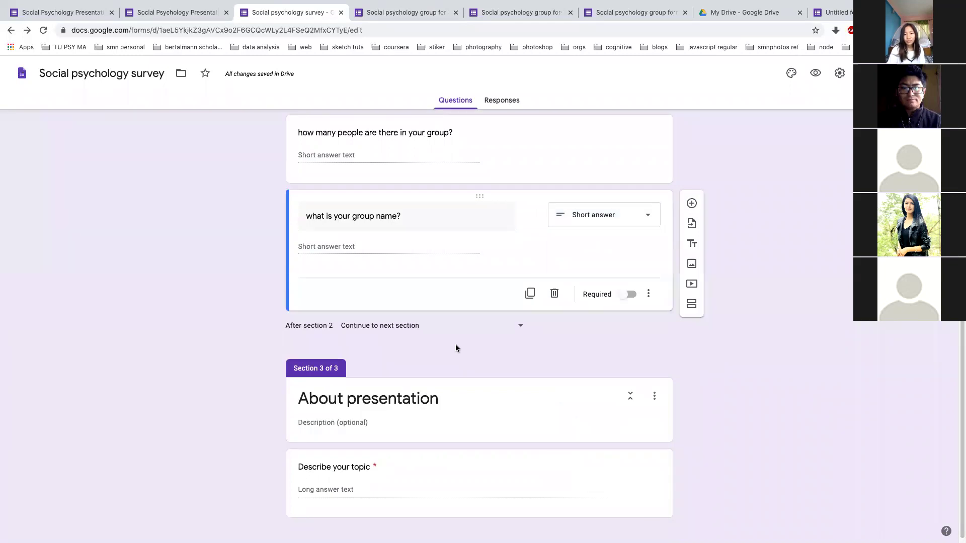
{"action": "key", "text": "alt+Tab"}
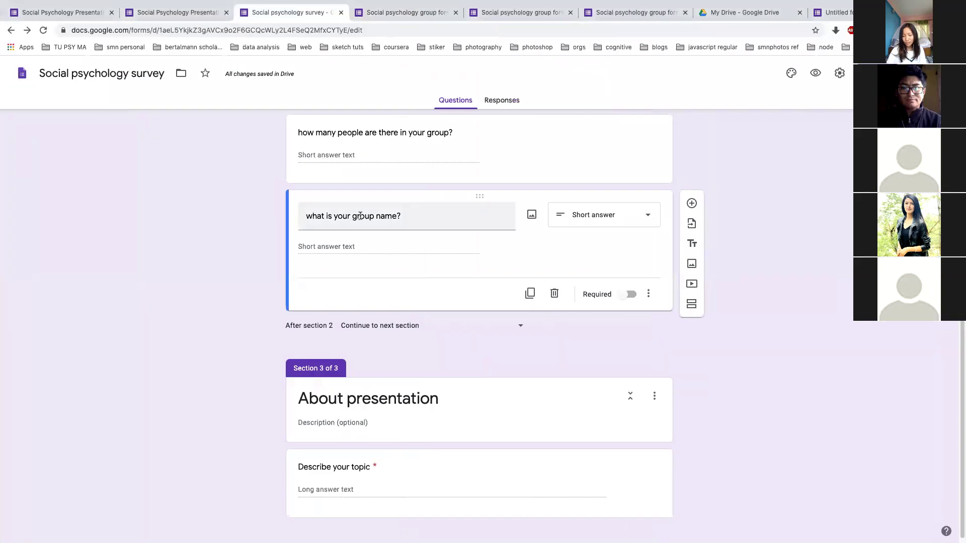
Replace 'group' with 'leader' in the question title, making it 'what is your leader name?'
{"action": "triple_click", "coordinate": [363, 216]}
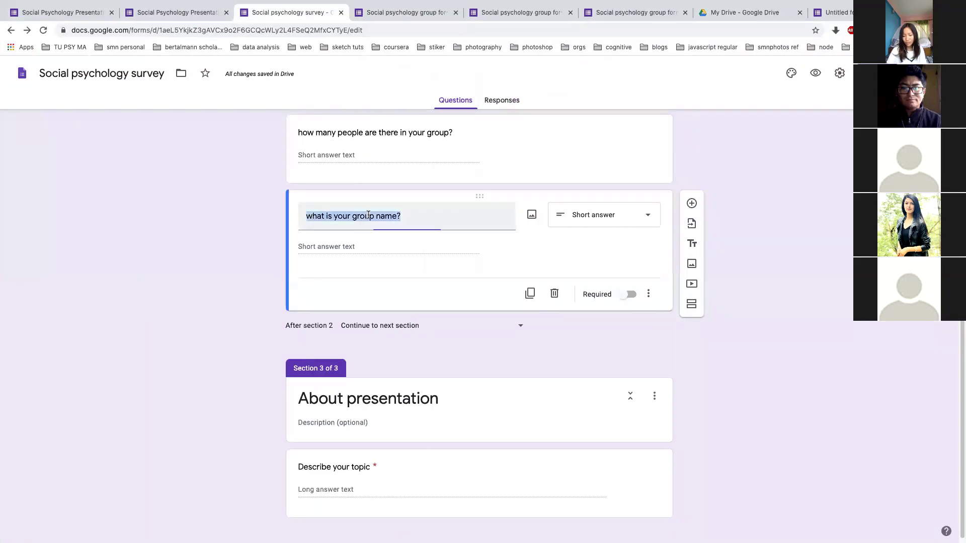
{"action": "double_click", "coordinate": [370, 217]}
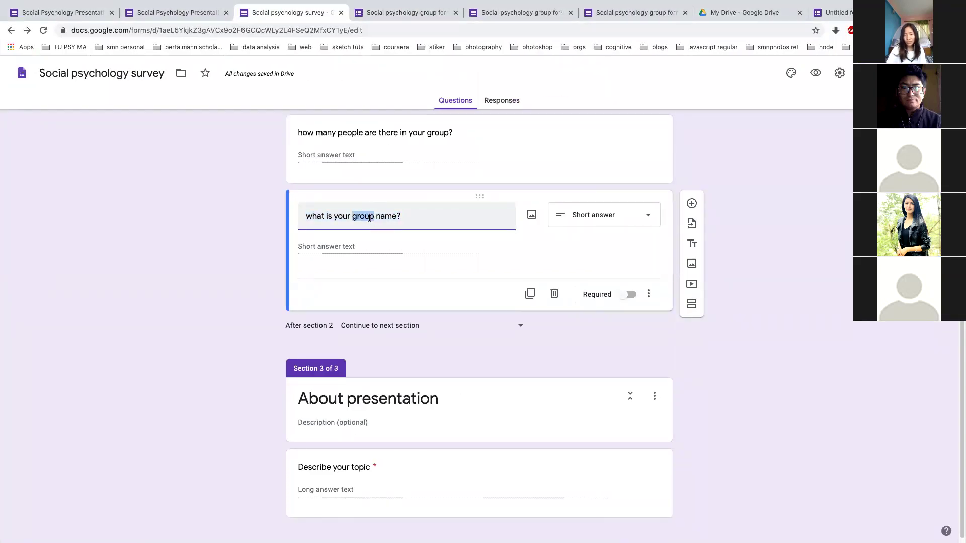
{"action": "type", "text": "leader"}
{"action": "left_click", "coordinate": [252, 250]}
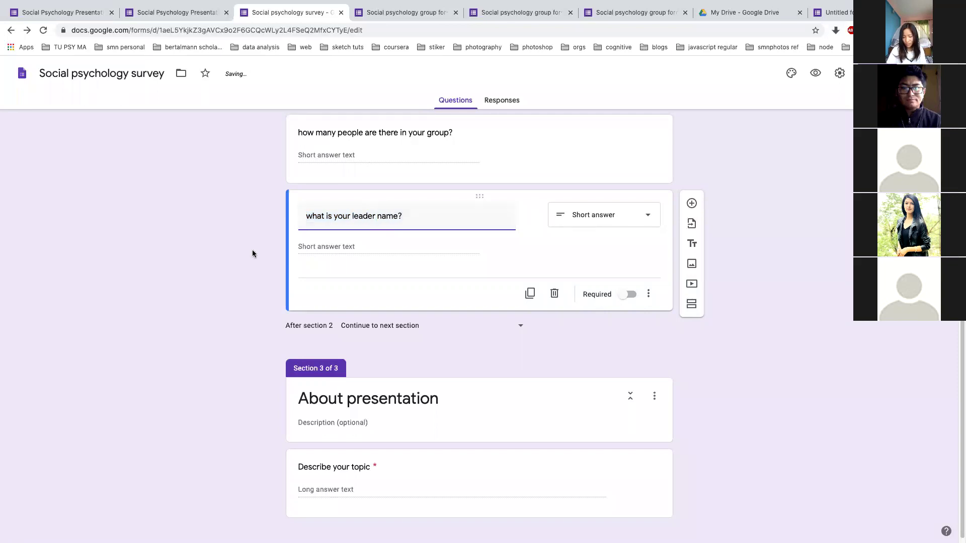
{"action": "key", "text": "super+Tab"}
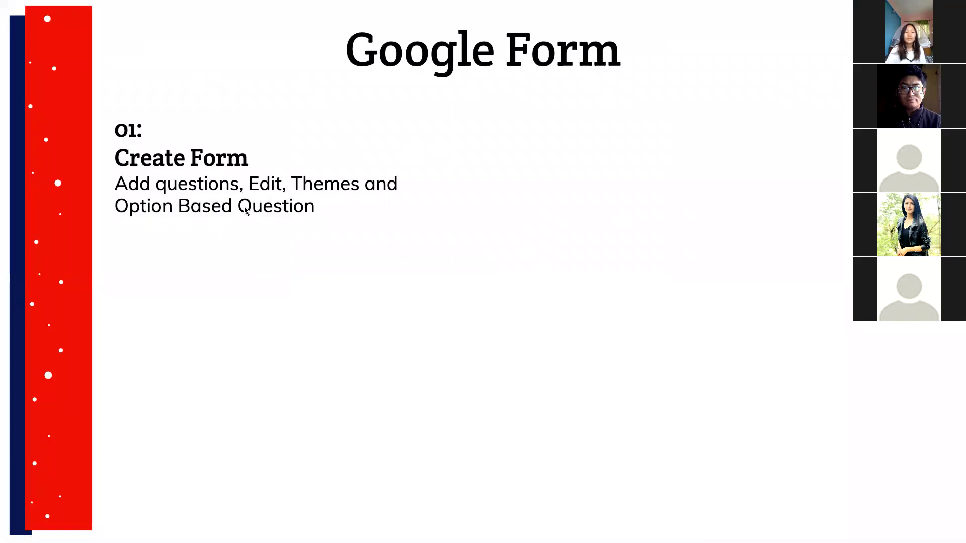
{"action": "key", "text": "ctrl+Right"}
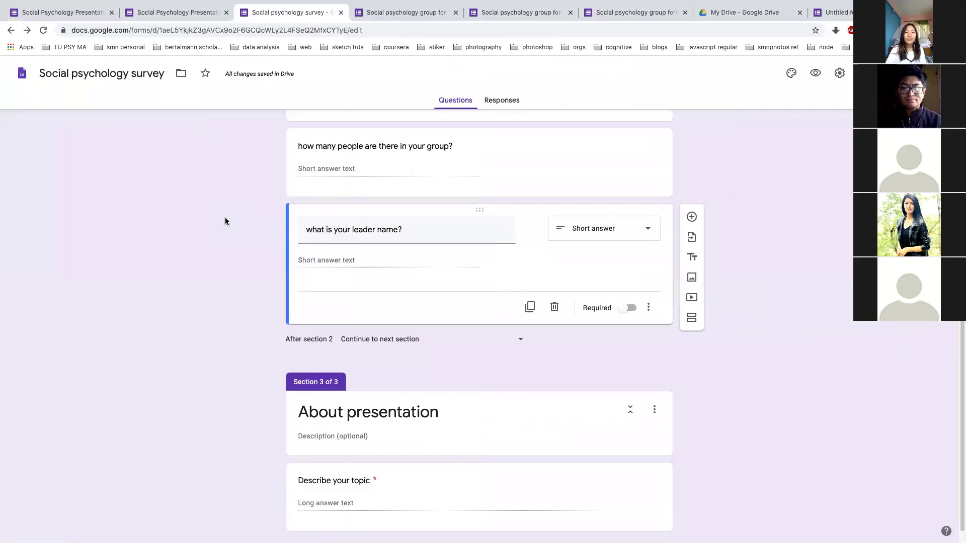
{"action": "scroll", "coordinate": [225, 218], "scroll_direction": "up", "scroll_amount": 15}
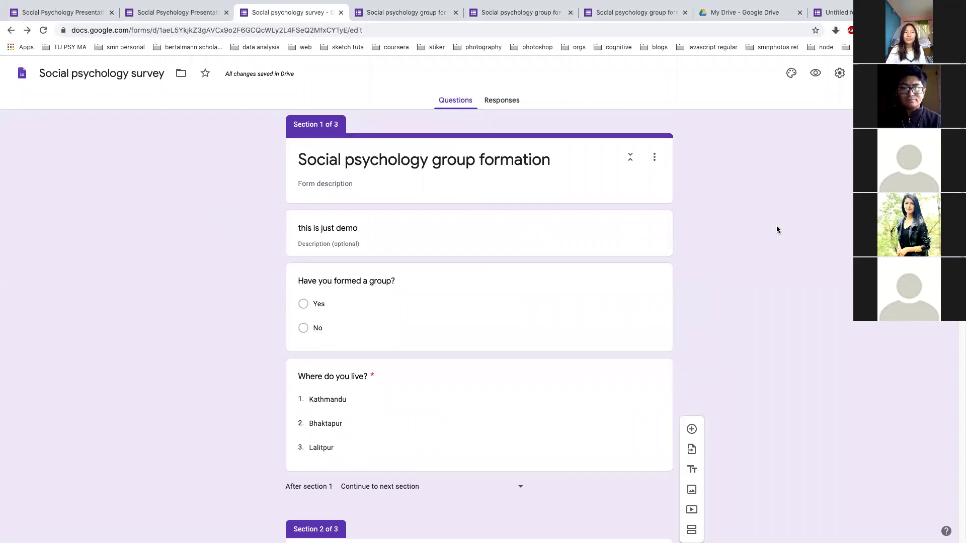
{"action": "scroll", "coordinate": [777, 229], "scroll_direction": "down", "scroll_amount": 5}
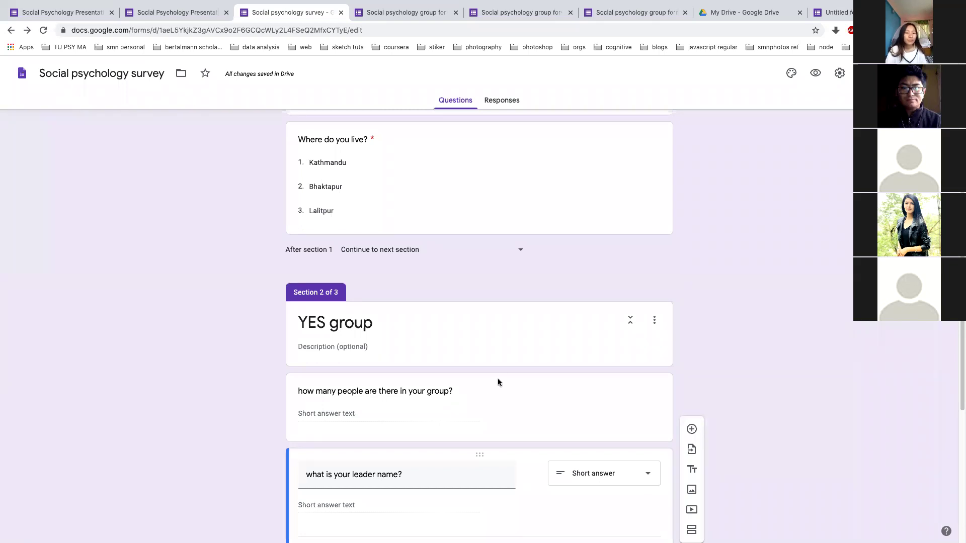
Show the 'Have you formed a group?' routing: Yes to YES group, No to About presentation
{"action": "scroll", "coordinate": [593, 306], "scroll_direction": "down", "scroll_amount": 2}
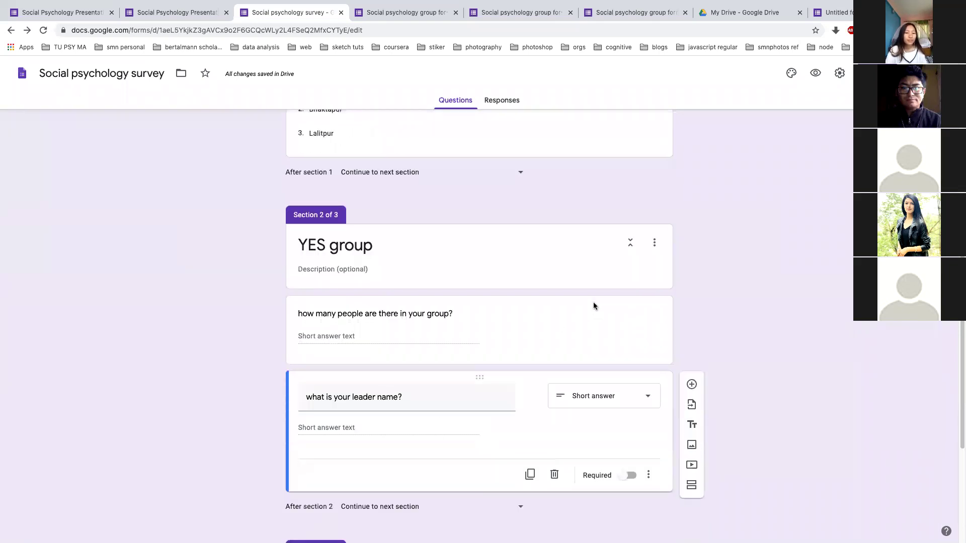
{"action": "scroll", "coordinate": [593, 305], "scroll_direction": "up", "scroll_amount": 1}
{"action": "scroll", "coordinate": [593, 306], "scroll_direction": "down", "scroll_amount": 3}
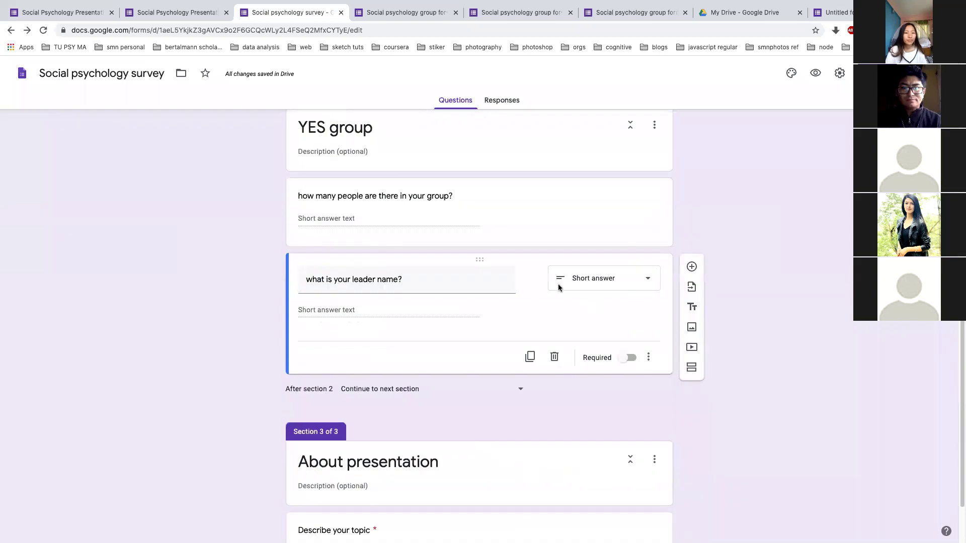
{"action": "left_click", "coordinate": [649, 357]}
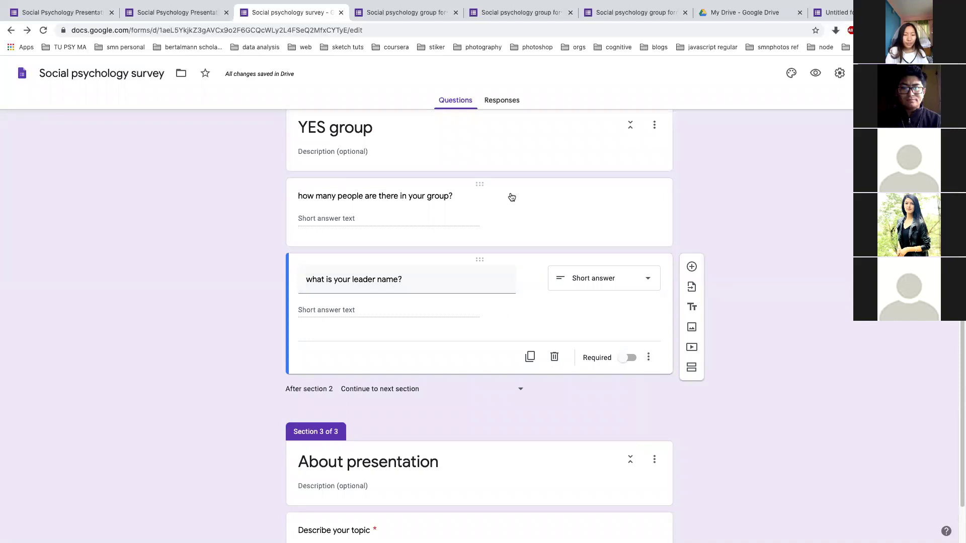
{"action": "left_click", "coordinate": [511, 197]}
{"action": "scroll", "coordinate": [511, 197], "scroll_direction": "up", "scroll_amount": 9}
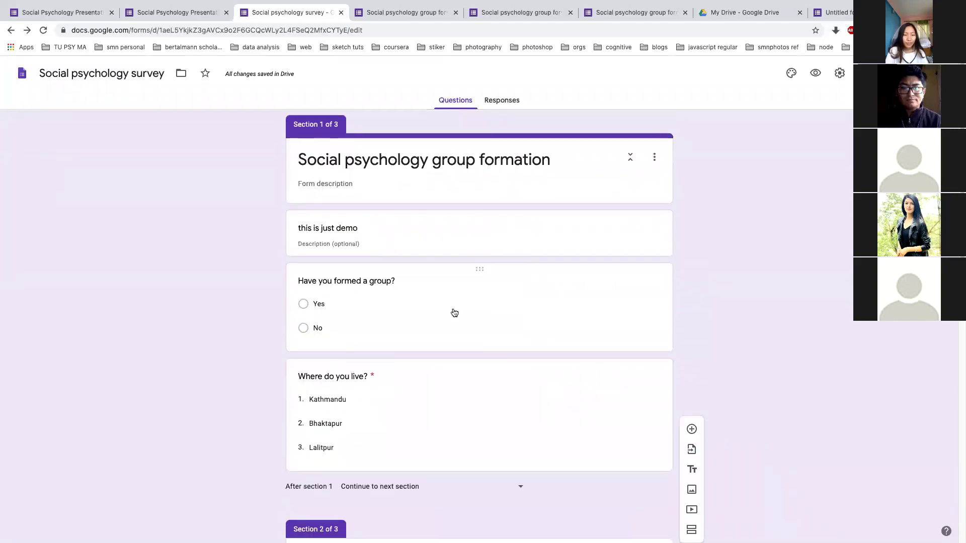
{"action": "left_click", "coordinate": [454, 313]}
{"action": "left_click", "coordinate": [648, 408]}
{"action": "scroll", "coordinate": [648, 400], "scroll_direction": "down", "scroll_amount": 2}
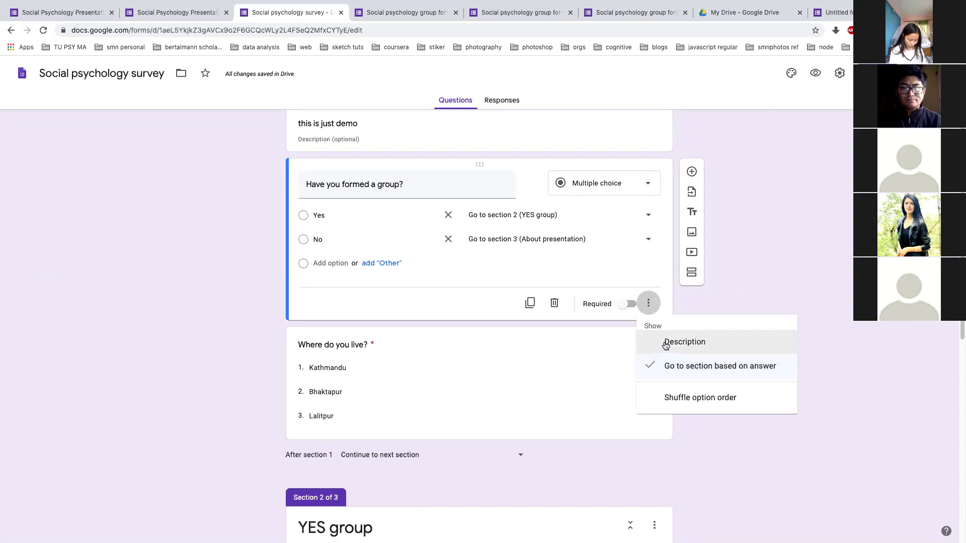
{"action": "scroll", "coordinate": [666, 259], "scroll_direction": "up", "scroll_amount": 2}
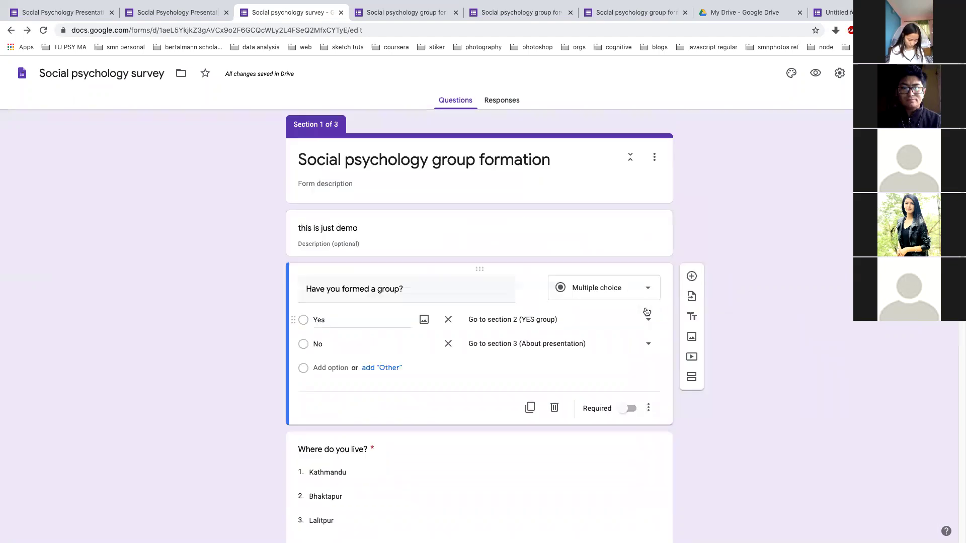
{"action": "left_click", "coordinate": [649, 408]}
{"action": "scroll", "coordinate": [782, 218], "scroll_direction": "down", "scroll_amount": 3}
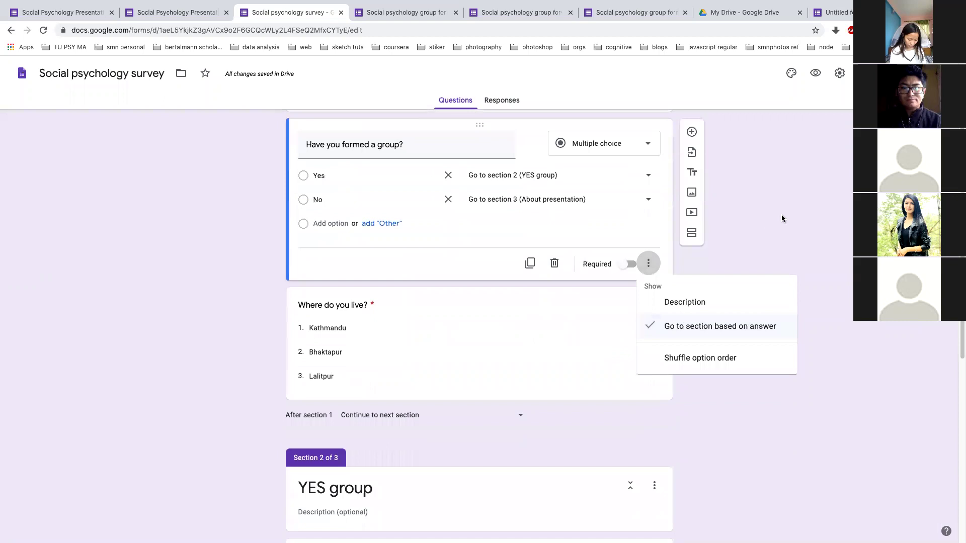
{"action": "scroll", "coordinate": [782, 218], "scroll_direction": "up", "scroll_amount": 3}
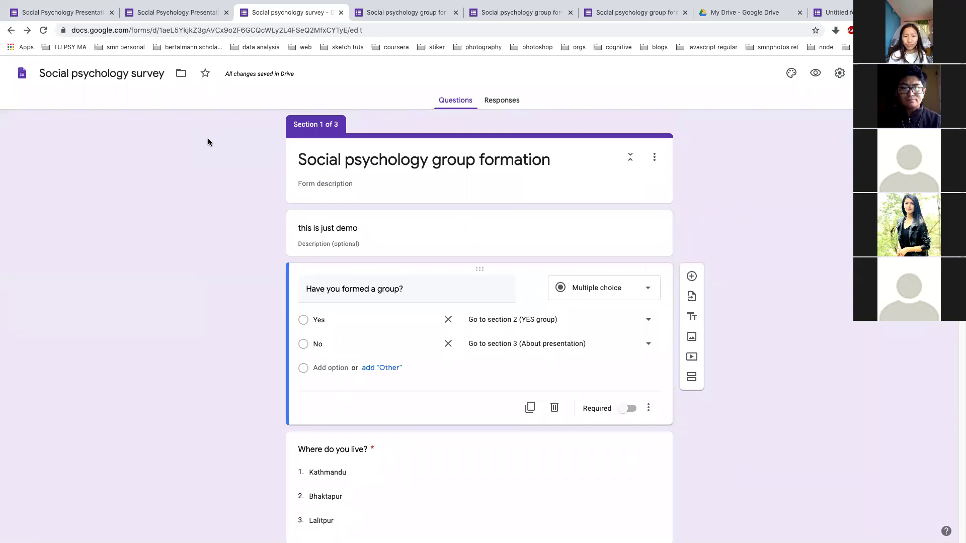
{"action": "left_click", "coordinate": [196, 13]}
{"action": "left_click", "coordinate": [255, 14]}
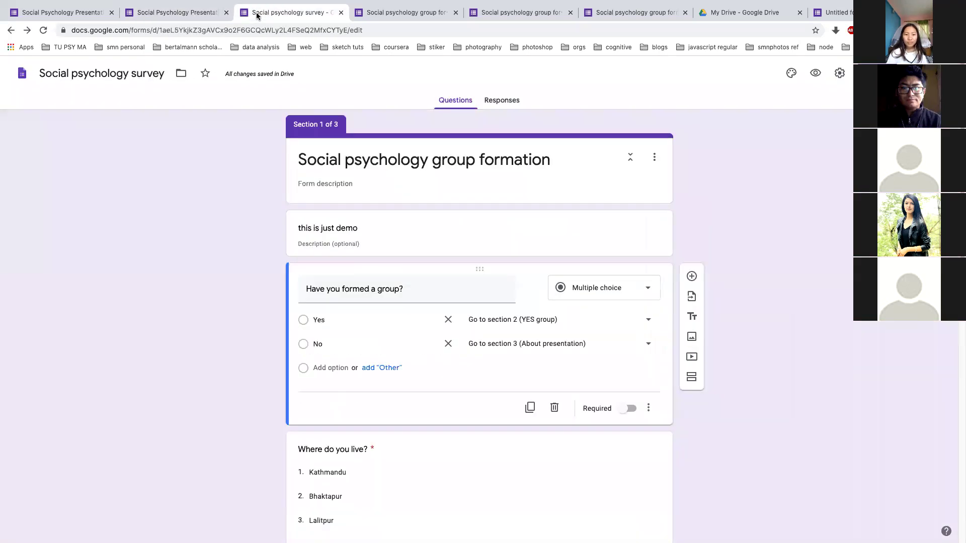
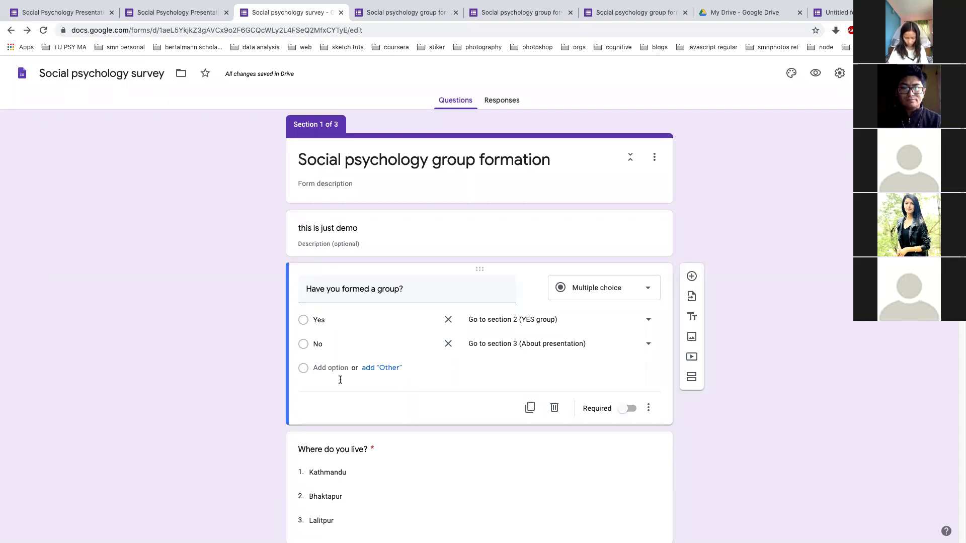
Scroll through the form and duplicate the 'Have you formed a group?' question
{"action": "scroll", "coordinate": [446, 384], "scroll_direction": "down", "scroll_amount": 10}
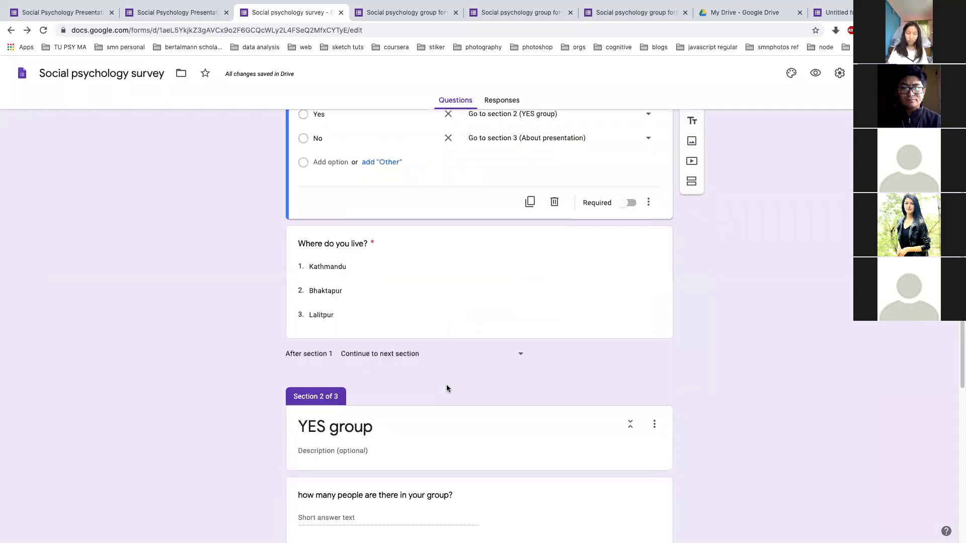
{"action": "scroll", "coordinate": [445, 384], "scroll_direction": "up", "scroll_amount": 15}
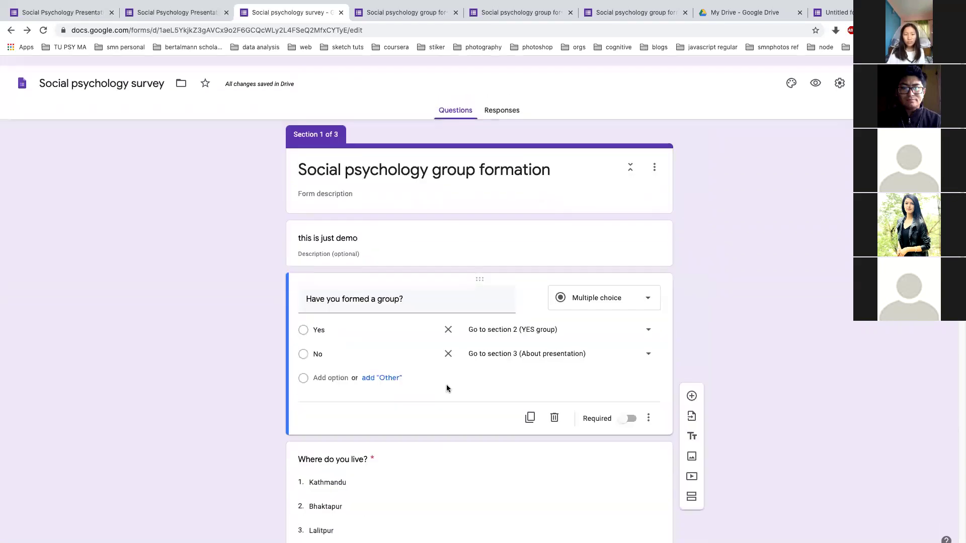
{"action": "scroll", "coordinate": [446, 386], "scroll_direction": "down", "scroll_amount": 8}
{"action": "scroll", "coordinate": [446, 384], "scroll_direction": "up", "scroll_amount": 4}
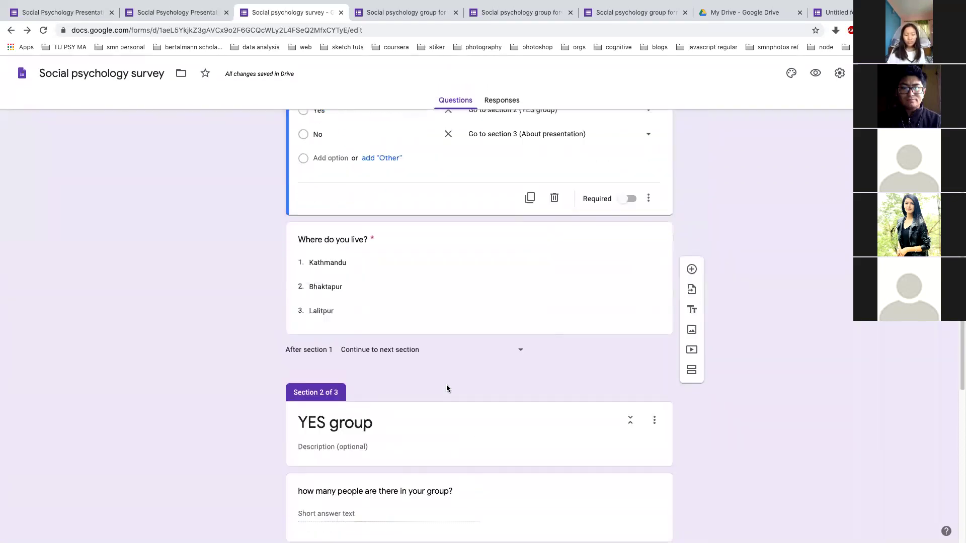
{"action": "scroll", "coordinate": [447, 385], "scroll_direction": "down", "scroll_amount": 1}
{"action": "scroll", "coordinate": [447, 384], "scroll_direction": "up", "scroll_amount": 3}
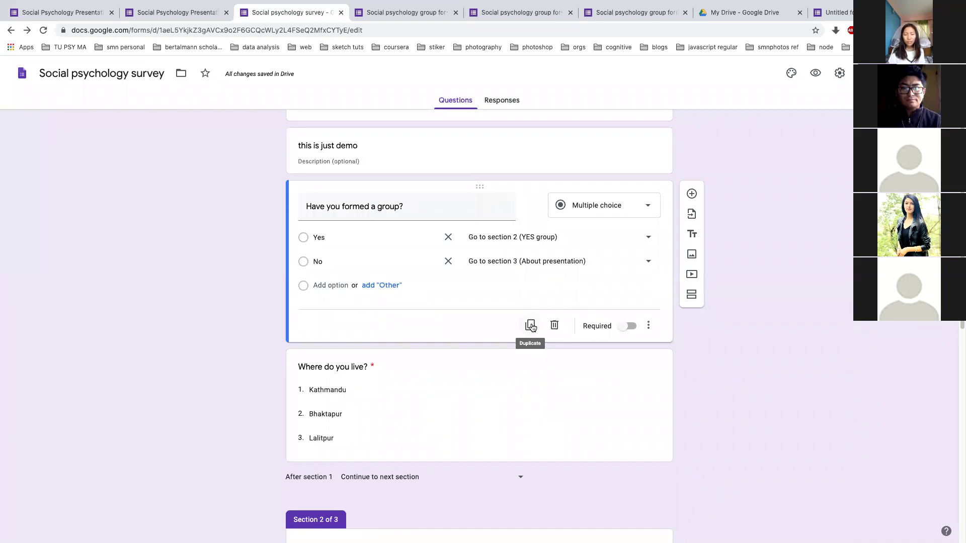
{"action": "left_click", "coordinate": [531, 325]}
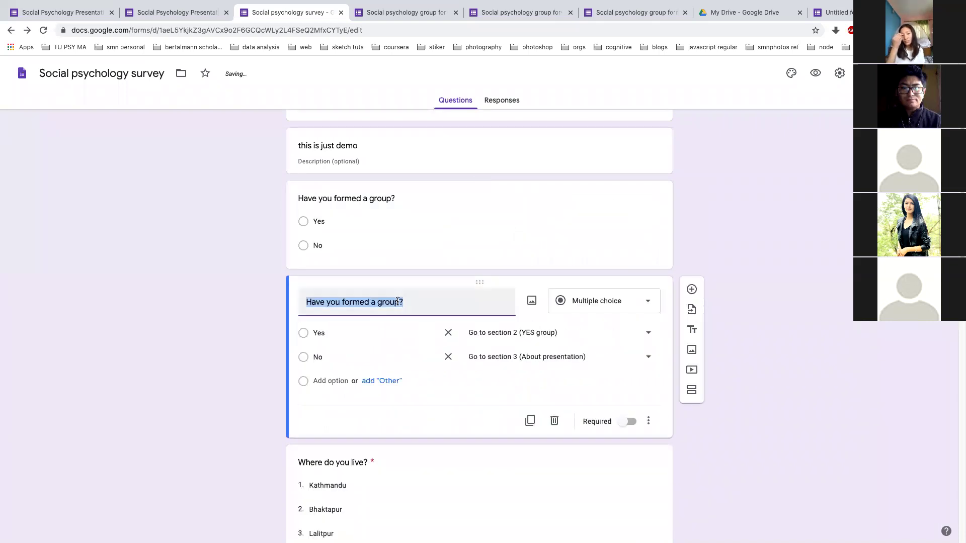
{"action": "left_click_drag", "start_coordinate": [344, 313], "coordinate": [305, 315]}
Reword the copied title to begin 'will you form your', then delete the copy
{"action": "double_click", "coordinate": [317, 313]}
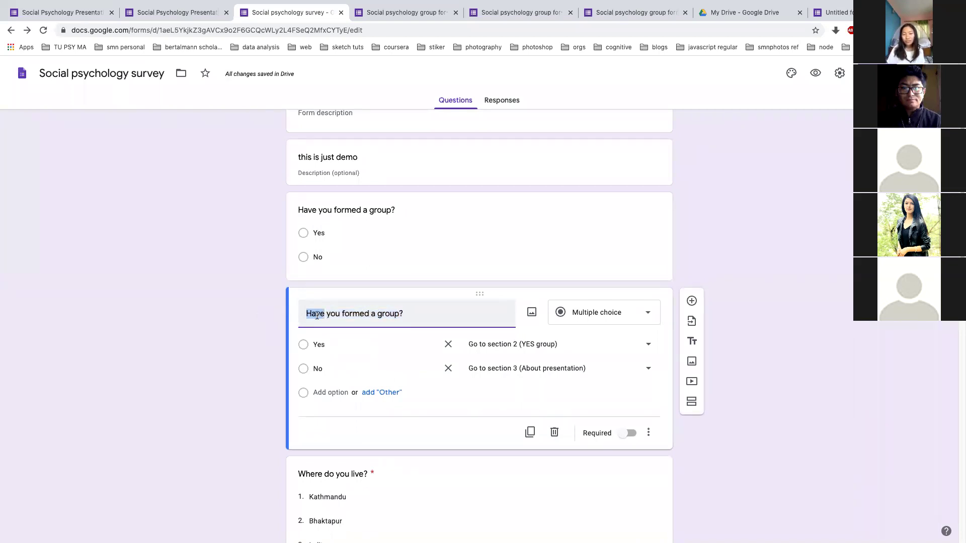
{"action": "type", "text": "will CR"}
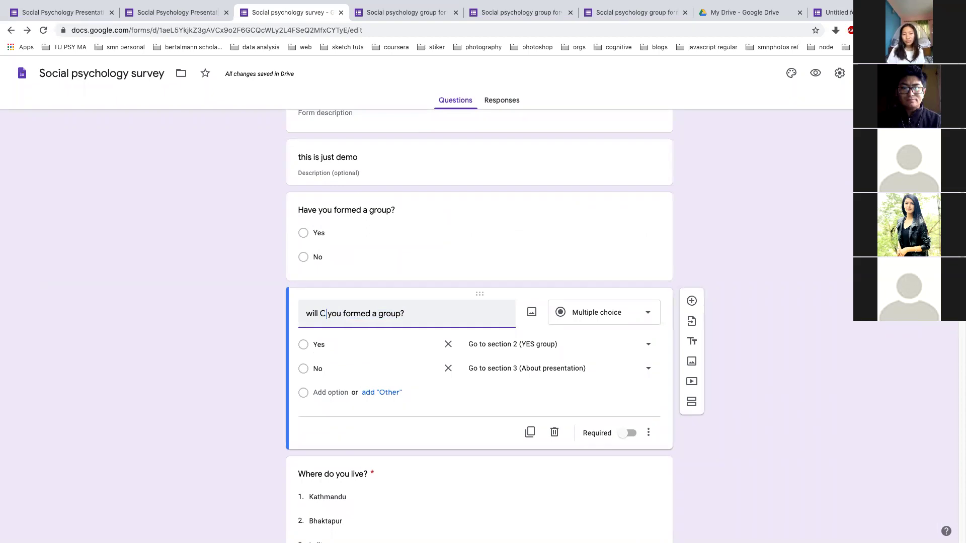
{"action": "type", "text": " form yor"}
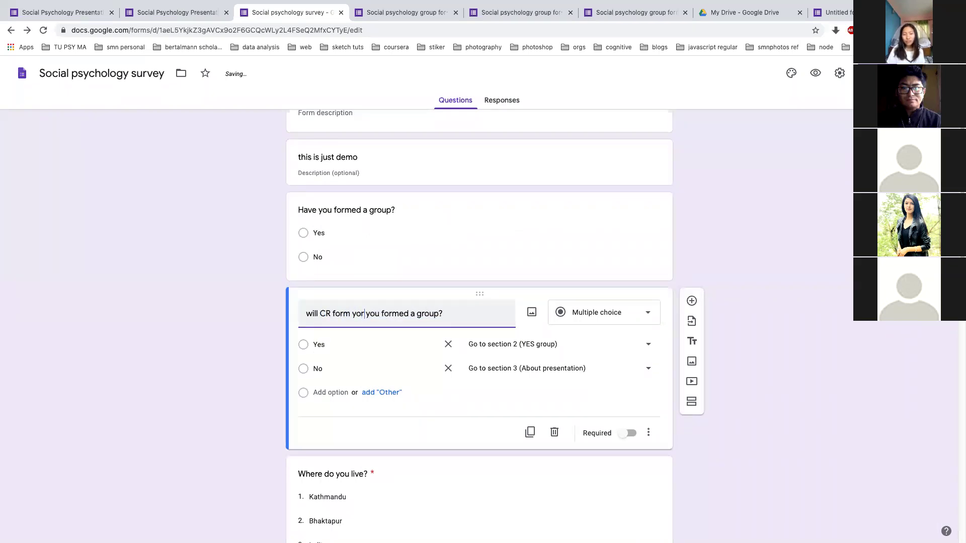
{"action": "key", "text": "BackSpace"}
{"action": "type", "text": "ur"}
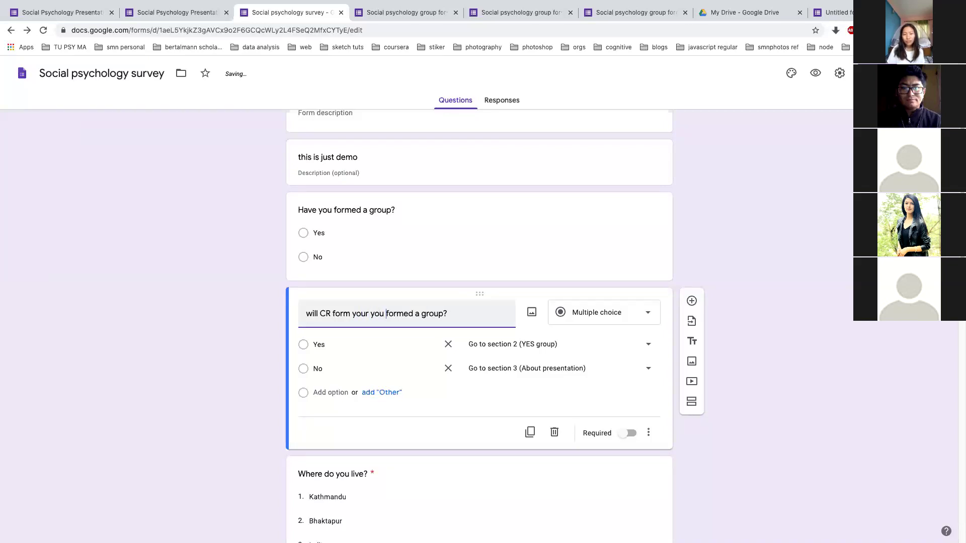
{"action": "left_click", "coordinate": [422, 314]}
{"action": "key", "text": "BackSpace"}
{"action": "key", "text": "BackSpace"}
{"action": "key", "text": "BackSpace"}
{"action": "key", "text": "BackSpace"}
{"action": "key", "text": "BackSpace"}
{"action": "key", "text": "BackSpace"}
{"action": "key", "text": "BackSpace"}
{"action": "key", "text": "BackSpace"}
{"action": "key", "text": "BackSpace"}
{"action": "key", "text": "BackSpace"}
{"action": "key", "text": "BackSpace"}
{"action": "key", "text": "BackSpace"}
{"action": "key", "text": "BackSpace"}
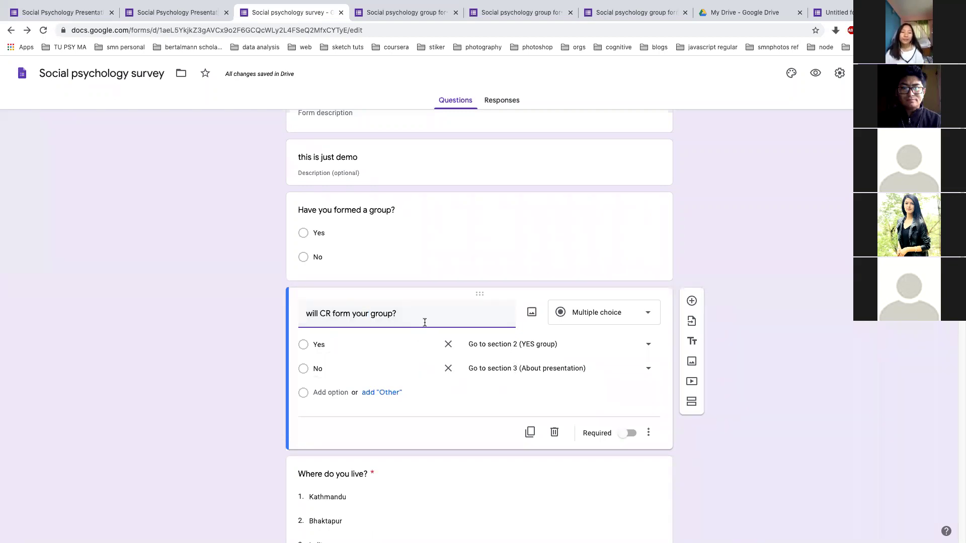
{"action": "left_click", "coordinate": [555, 434]}
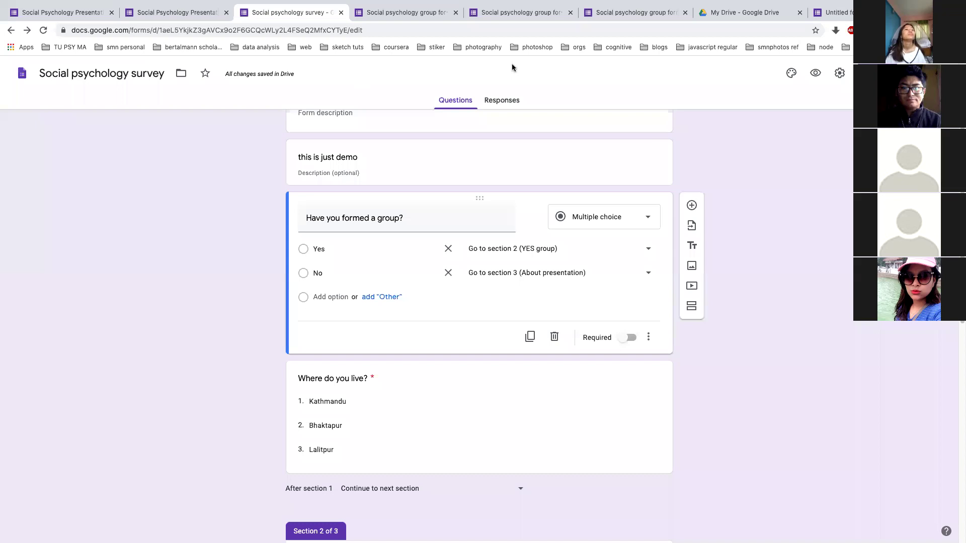
Test the live form by answering No to the group question and checking the next page
{"action": "left_click", "coordinate": [376, 34]}
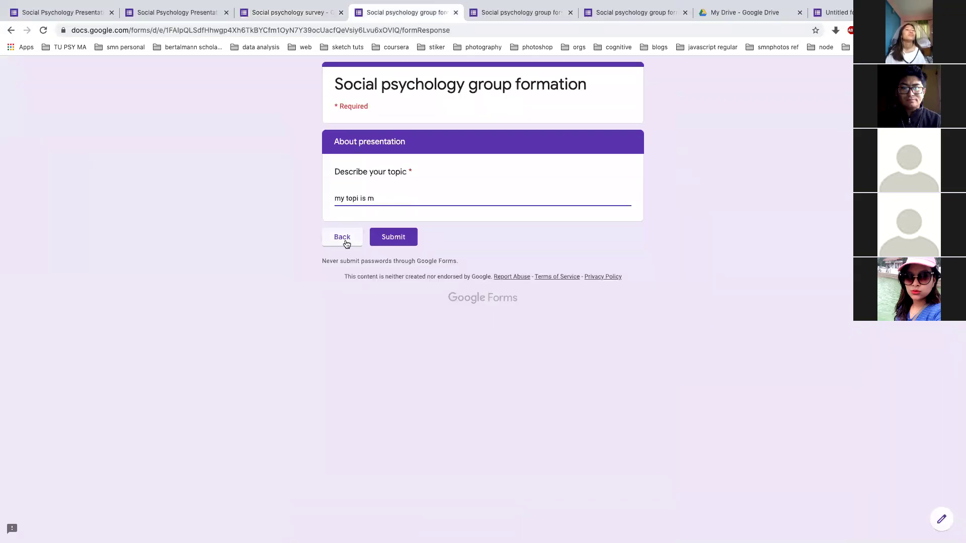
{"action": "left_click", "coordinate": [346, 244]}
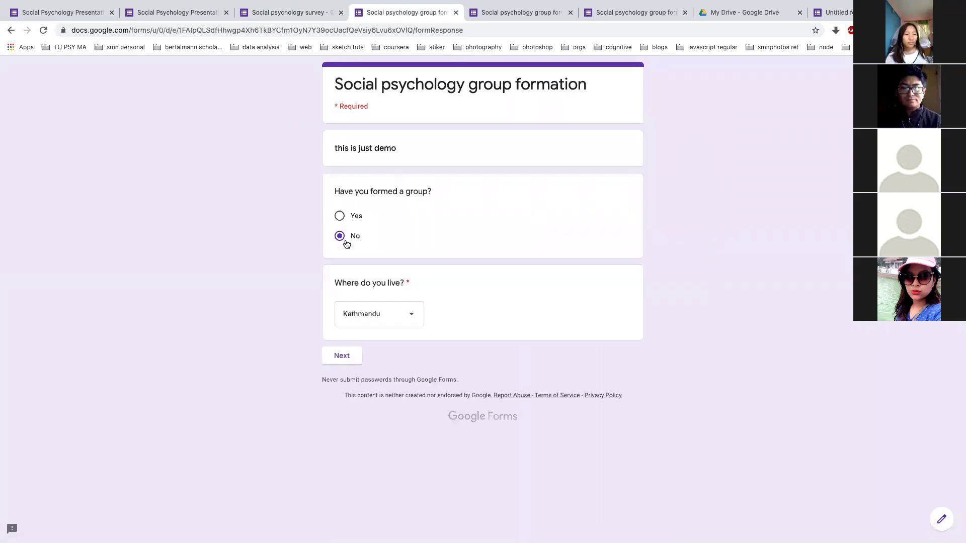
{"action": "left_click", "coordinate": [345, 346]}
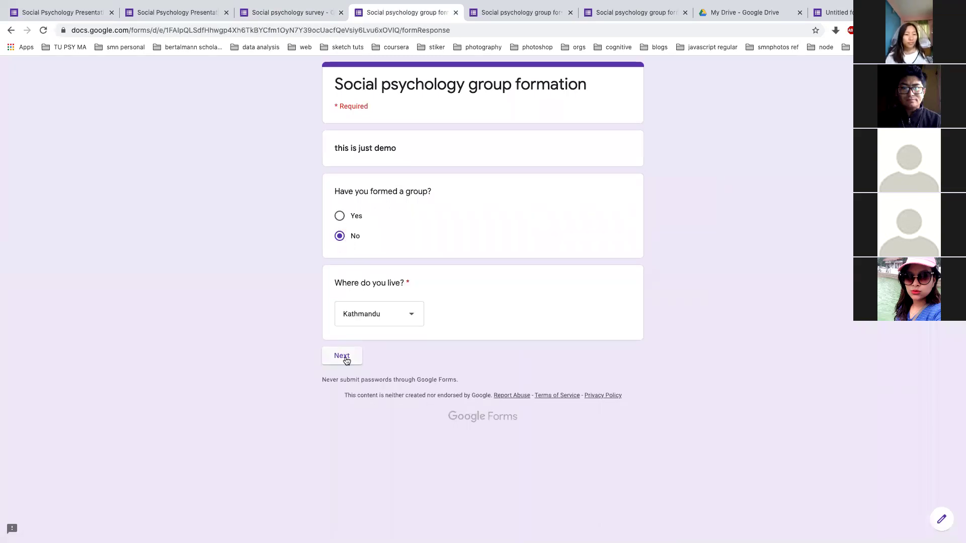
{"action": "left_click", "coordinate": [342, 356]}
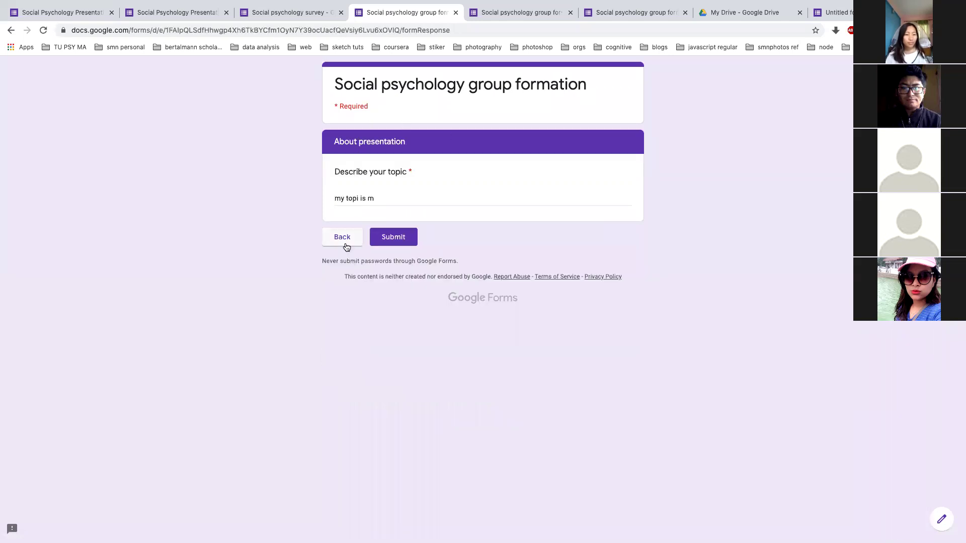
{"action": "left_click", "coordinate": [345, 243]}
{"action": "left_click", "coordinate": [256, 14]}
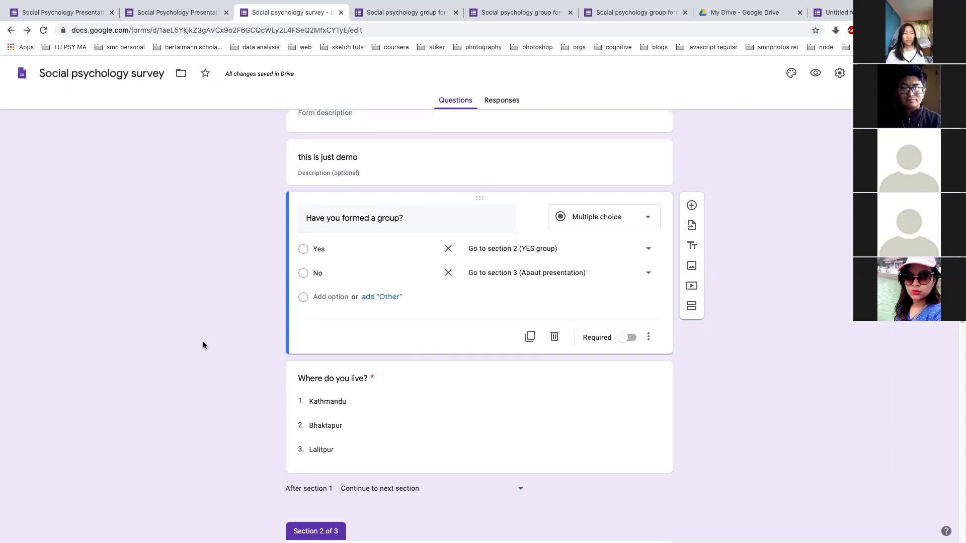
Add 'do you have group?' after Describe your topic with only Yes and No options
{"action": "scroll", "coordinate": [203, 345], "scroll_direction": "down", "scroll_amount": 6}
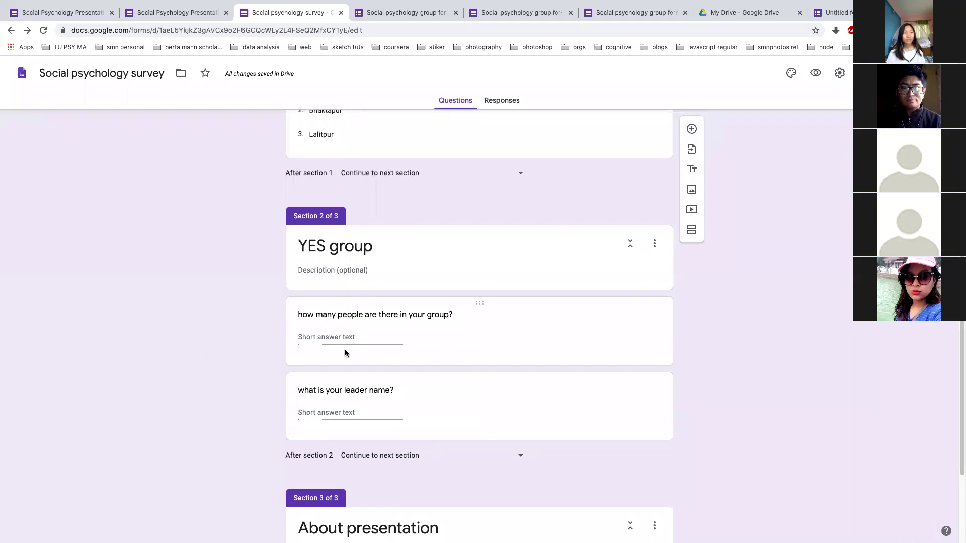
{"action": "scroll", "coordinate": [345, 353], "scroll_direction": "down", "scroll_amount": 3}
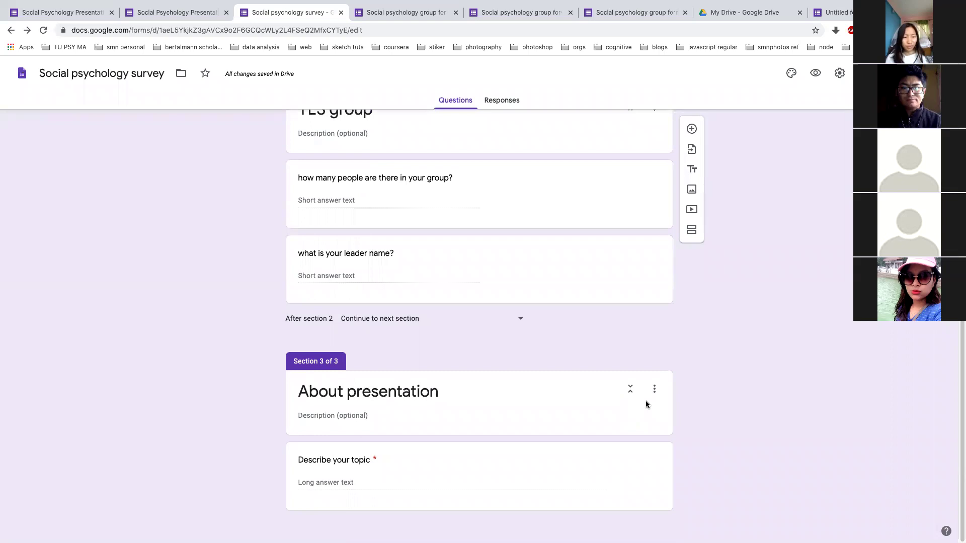
{"action": "left_click", "coordinate": [636, 455]}
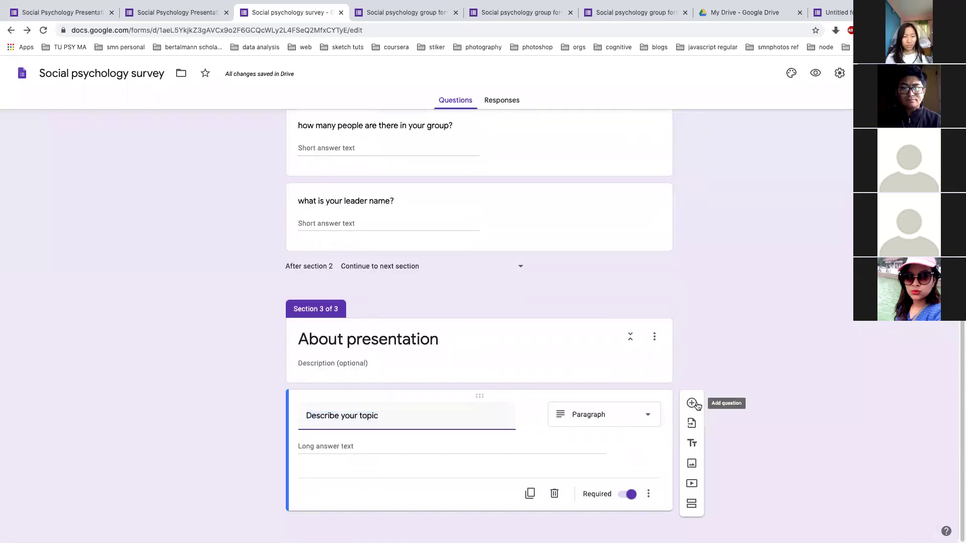
{"action": "left_click", "coordinate": [692, 403]}
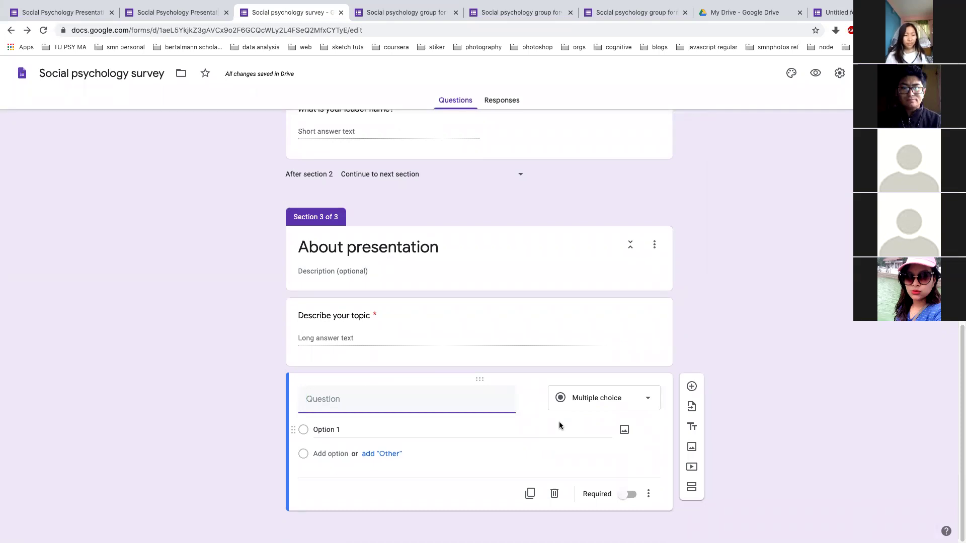
{"action": "type", "text": "do"}
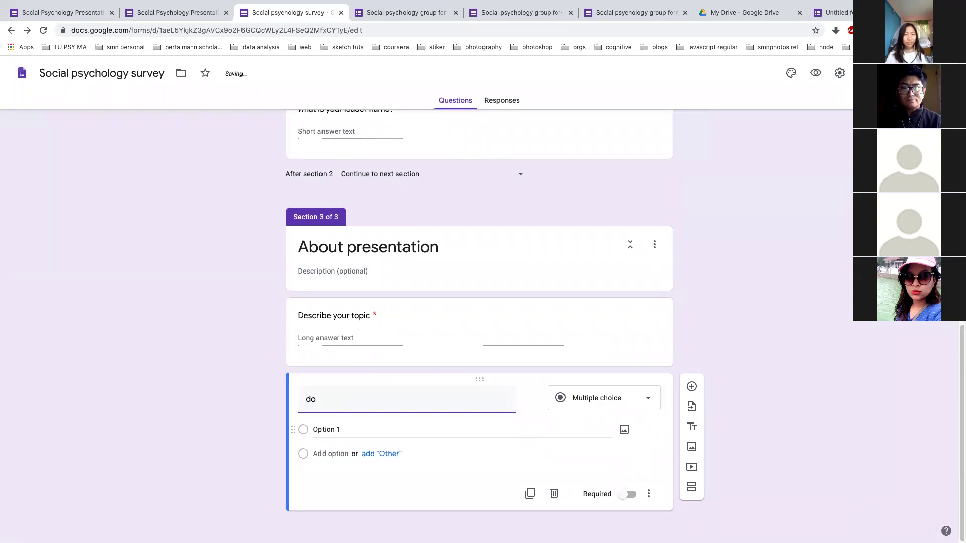
{"action": "type", "text": " you have group?"}
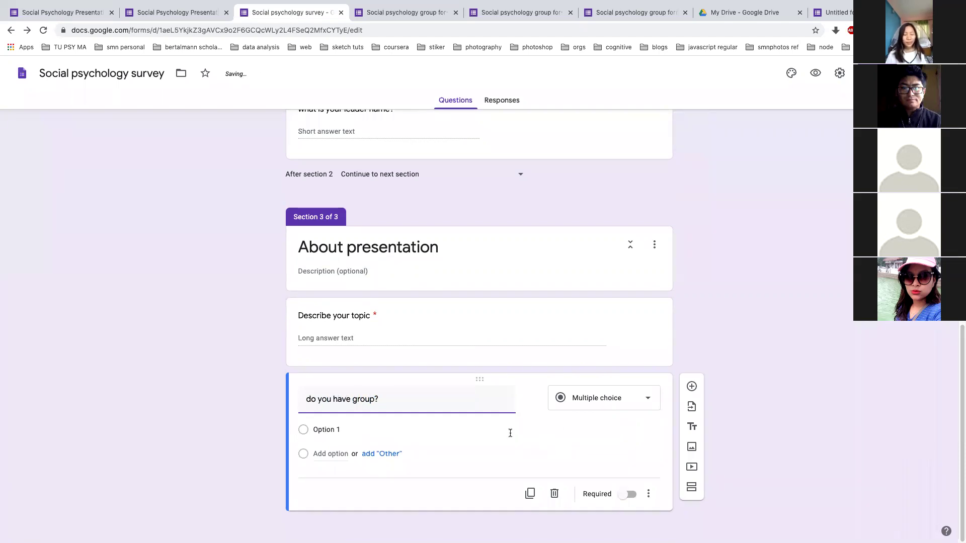
{"action": "left_click", "coordinate": [352, 426]}
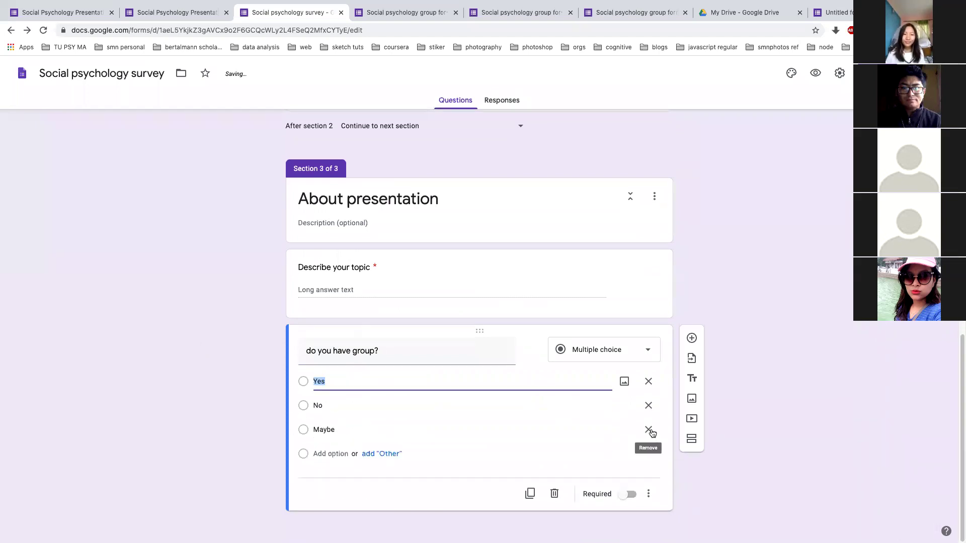
{"action": "left_click", "coordinate": [649, 430]}
Turn on 'Go to section based on answer', leaving each answer's destination unchanged
{"action": "left_click", "coordinate": [648, 494]}
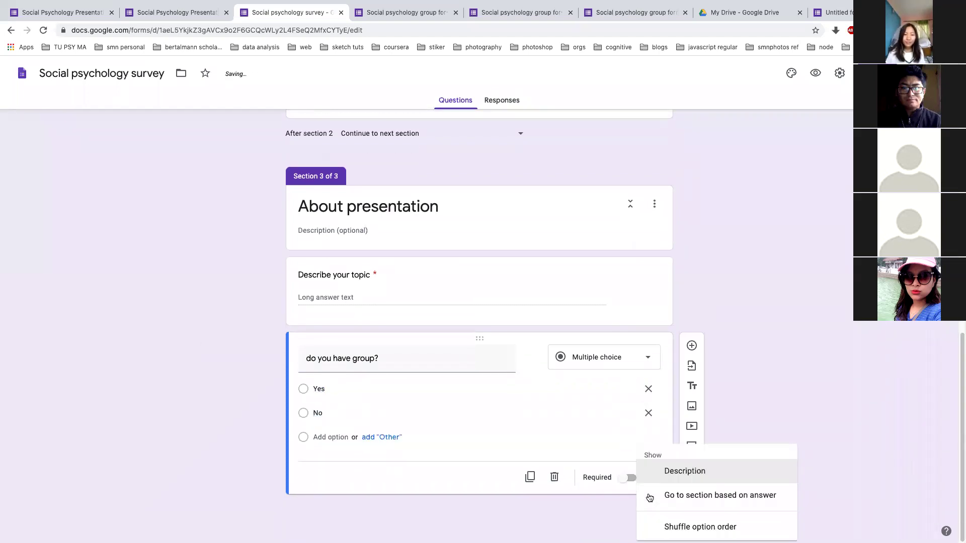
{"action": "left_click", "coordinate": [653, 496]}
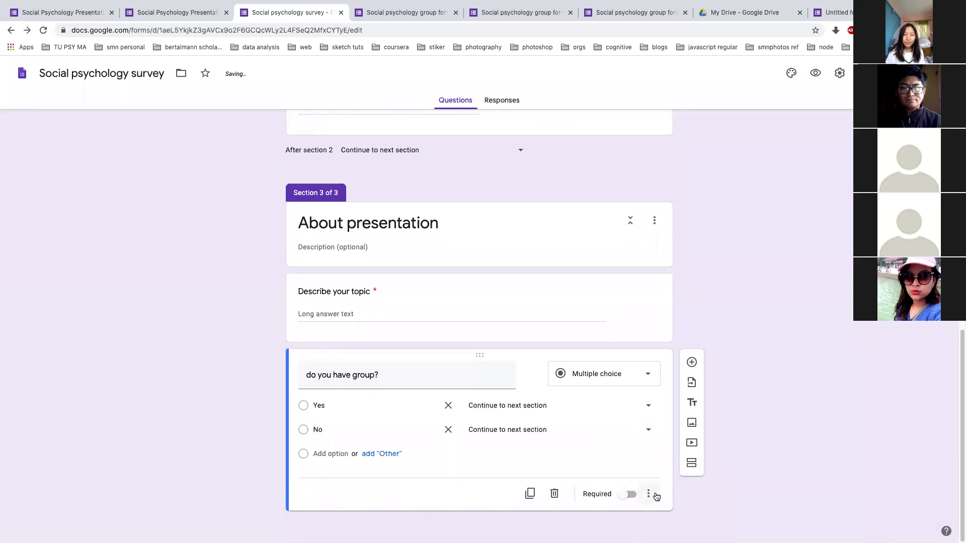
{"action": "left_click", "coordinate": [647, 406]}
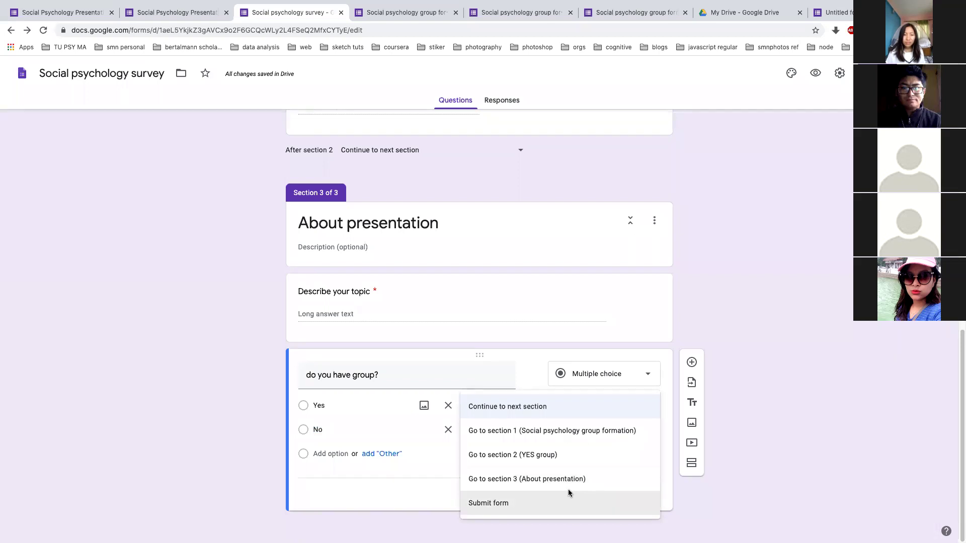
{"action": "left_click", "coordinate": [243, 461]}
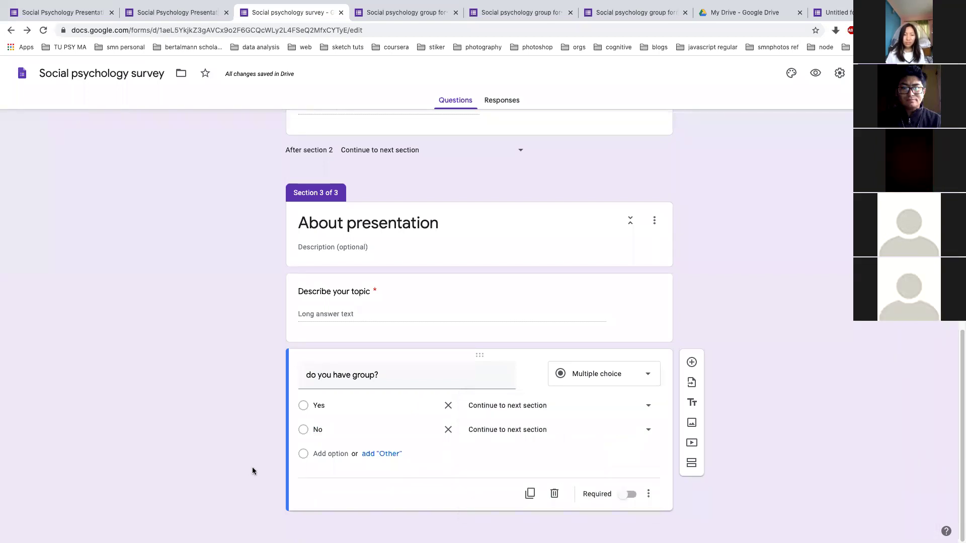
{"action": "scroll", "coordinate": [307, 246], "scroll_direction": "up", "scroll_amount": 6}
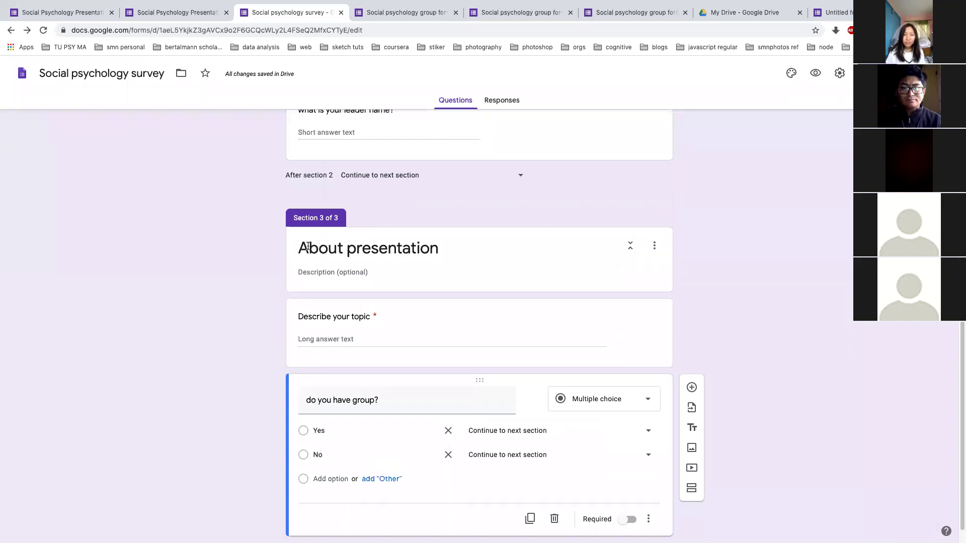
{"action": "scroll", "coordinate": [335, 121], "scroll_direction": "up", "scroll_amount": 7}
{"action": "scroll", "coordinate": [245, 316], "scroll_direction": "down", "scroll_amount": 4}
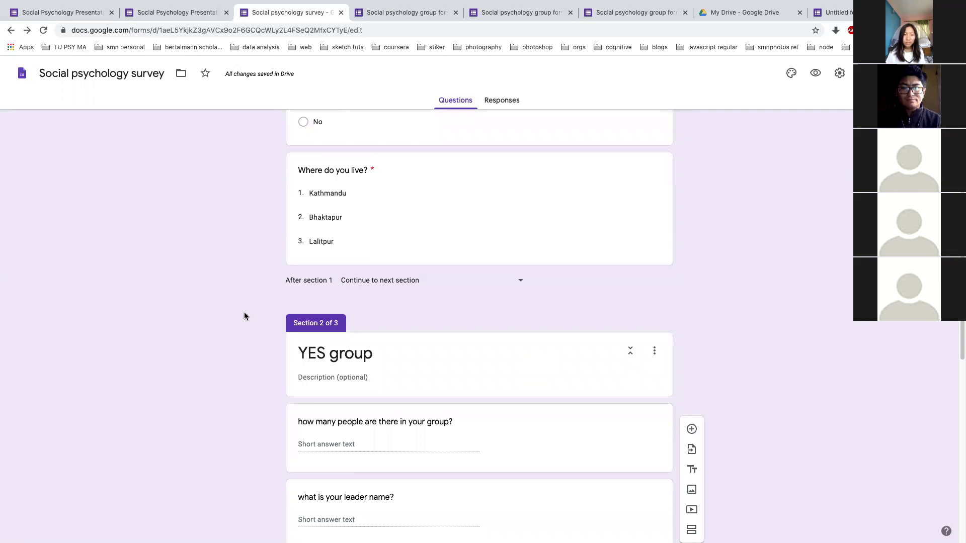
{"action": "scroll", "coordinate": [245, 316], "scroll_direction": "down", "scroll_amount": 2}
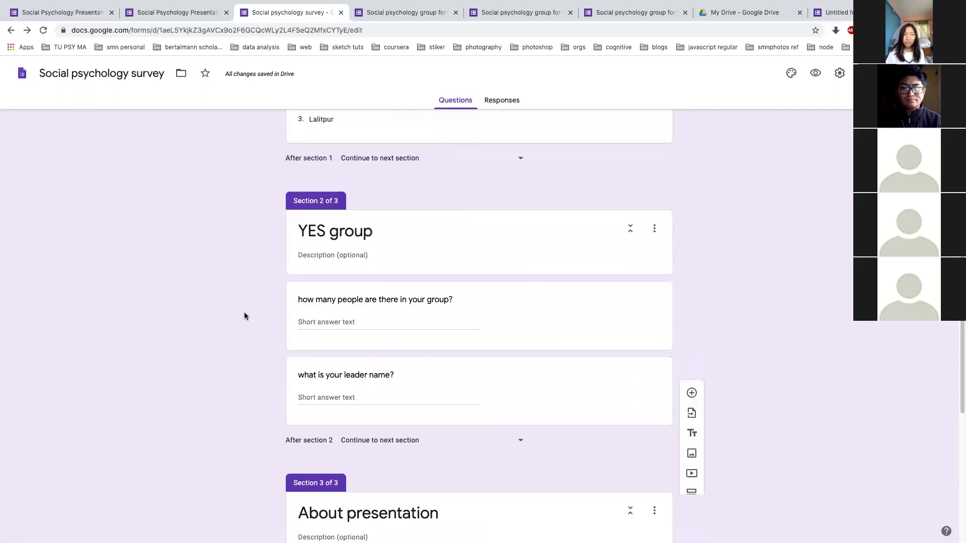
{"action": "scroll", "coordinate": [244, 316], "scroll_direction": "down", "scroll_amount": 5}
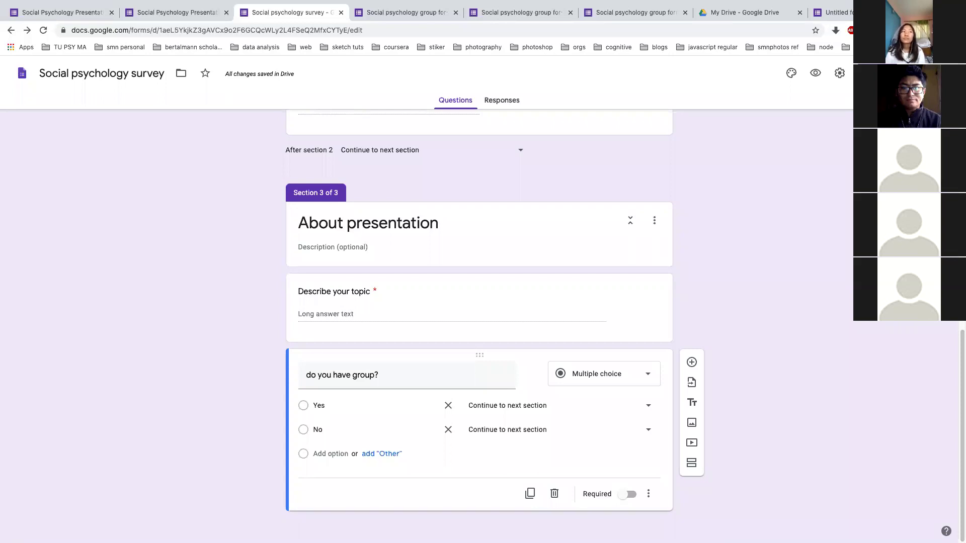
{"action": "scroll", "coordinate": [261, 296], "scroll_direction": "down", "scroll_amount": 2}
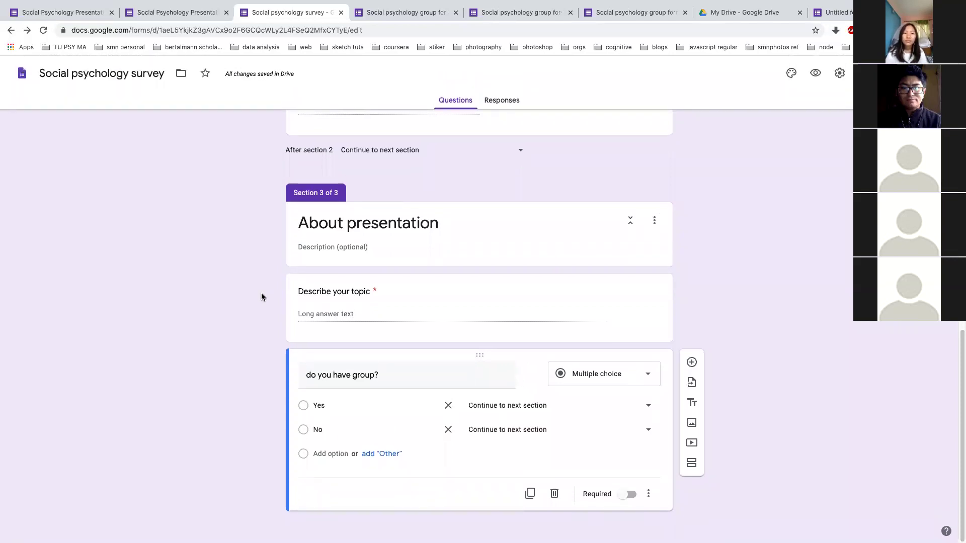
{"action": "scroll", "coordinate": [261, 297], "scroll_direction": "up", "scroll_amount": 10}
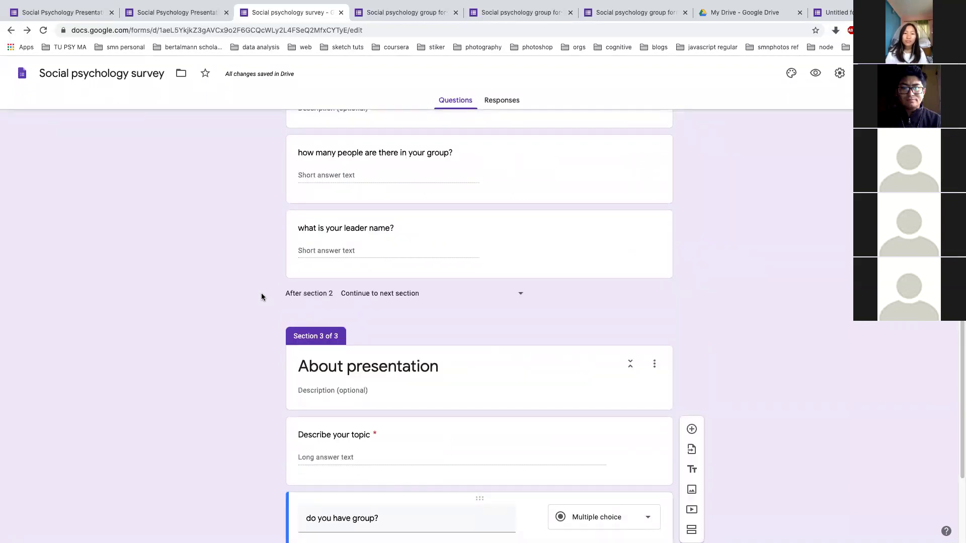
Rename section 3 from 'About presentation' to 'About demo'
{"action": "left_click", "coordinate": [415, 369]}
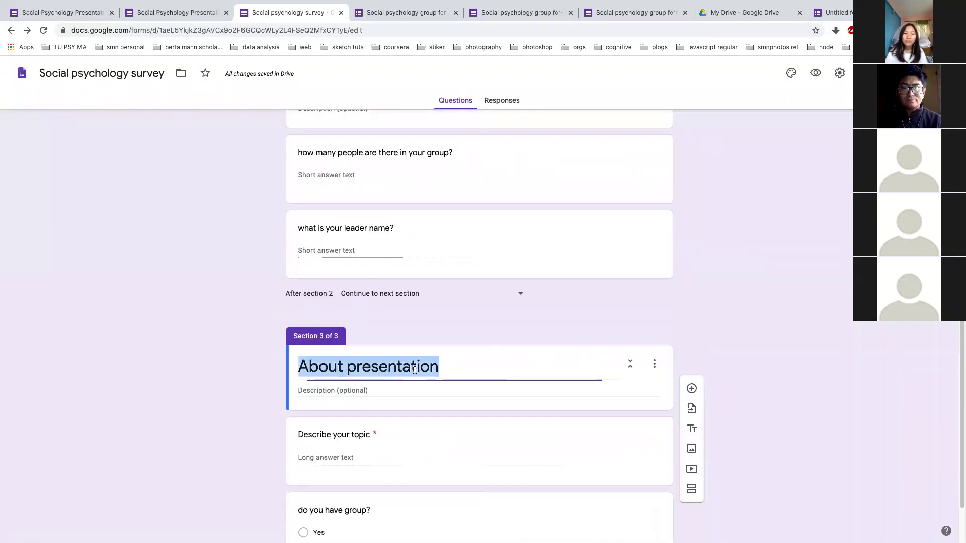
{"action": "left_click", "coordinate": [415, 369]}
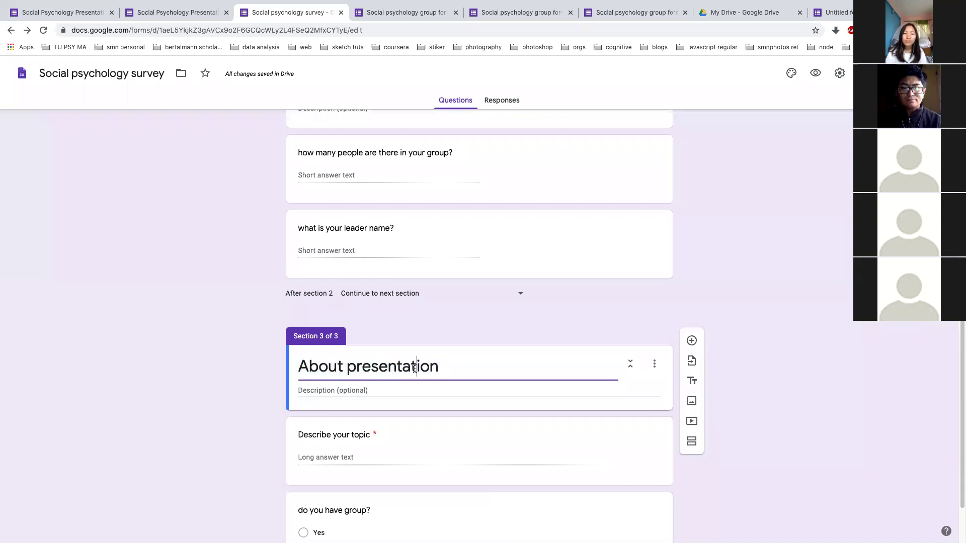
{"action": "double_click", "coordinate": [414, 369]}
{"action": "type", "text": "demo"}
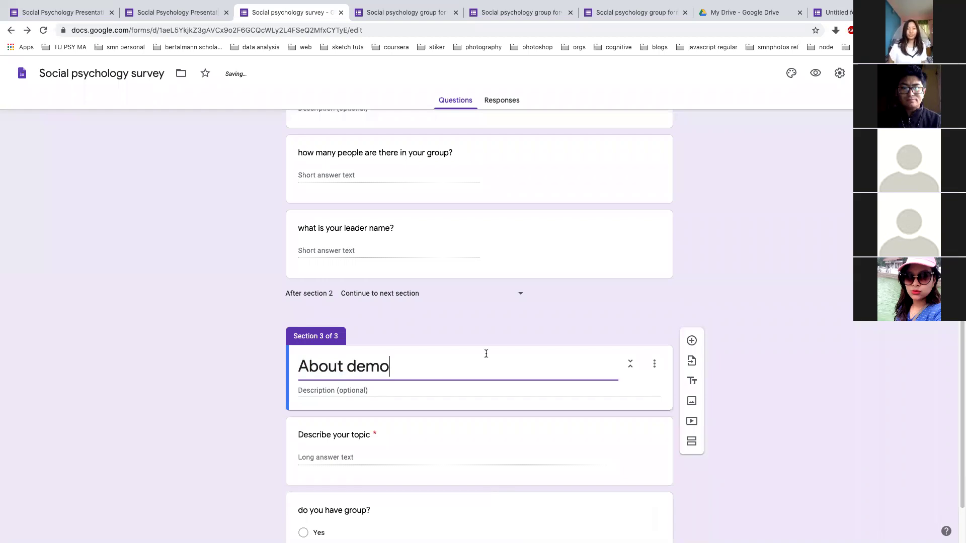
{"action": "left_click", "coordinate": [761, 293]}
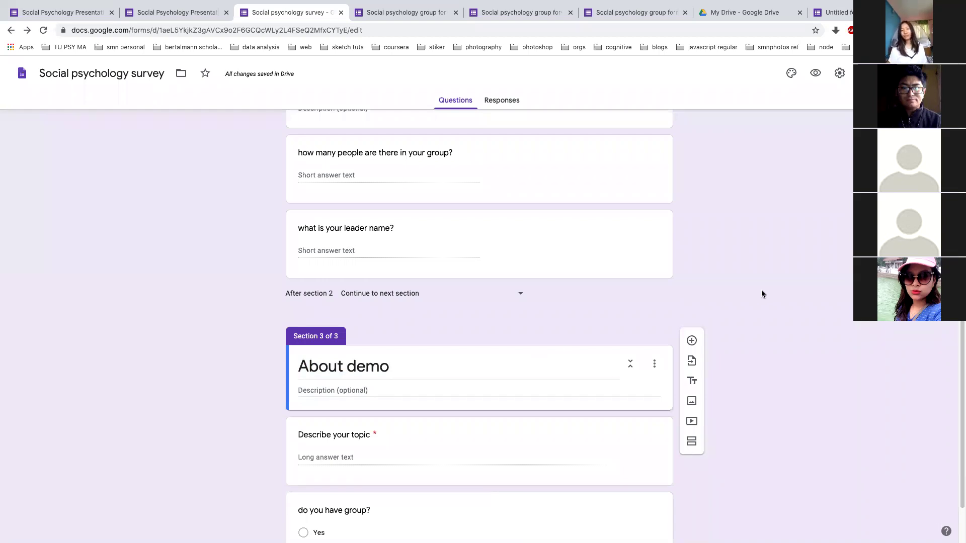
Add a fourth section titled 'add new section'
{"action": "left_click", "coordinate": [692, 441]}
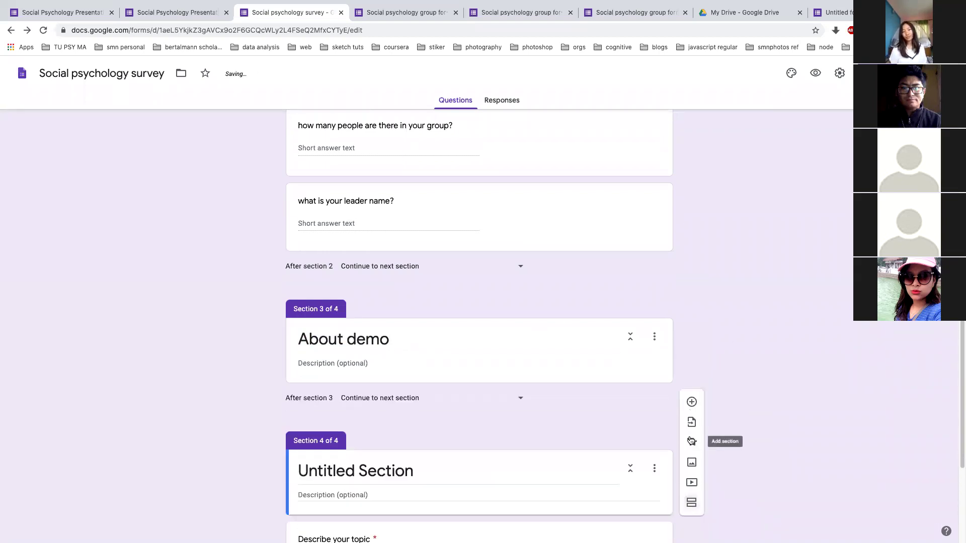
{"action": "left_click", "coordinate": [474, 306]}
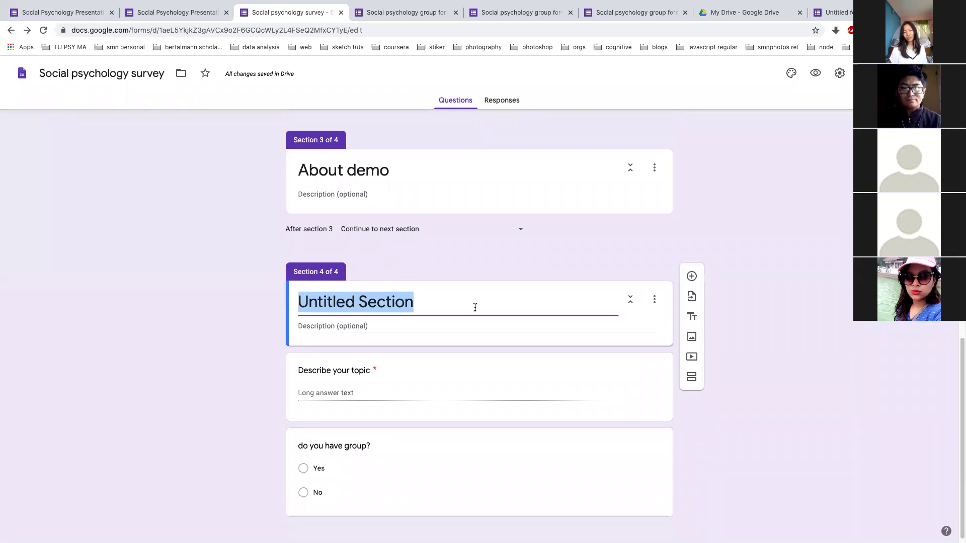
{"action": "type", "text": "add"}
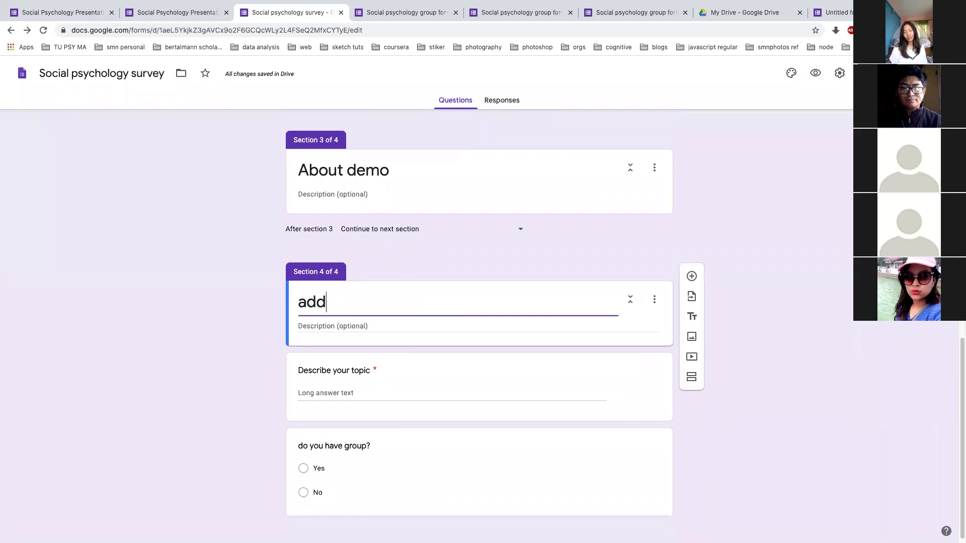
{"action": "type", "text": " new section"}
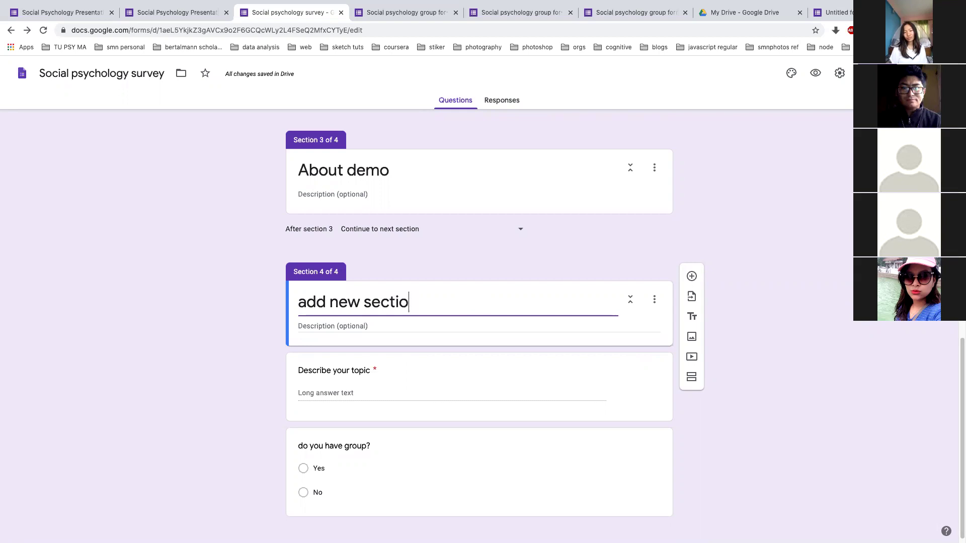
{"action": "left_click", "coordinate": [731, 248]}
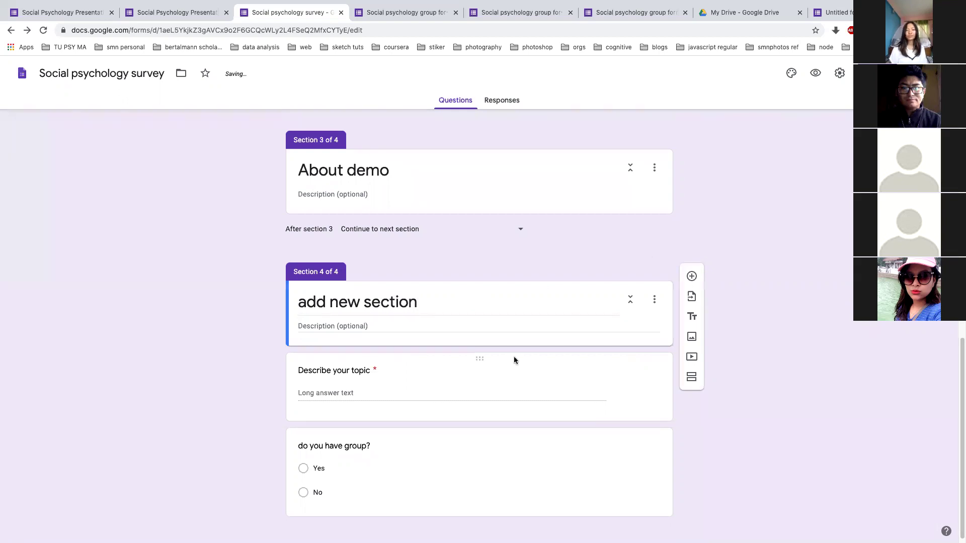
Move the Describe your topic question up into section 3 below the About demo title
{"action": "left_click", "coordinate": [397, 393]}
{"action": "left_click_drag", "start_coordinate": [399, 360], "coordinate": [394, 228]}
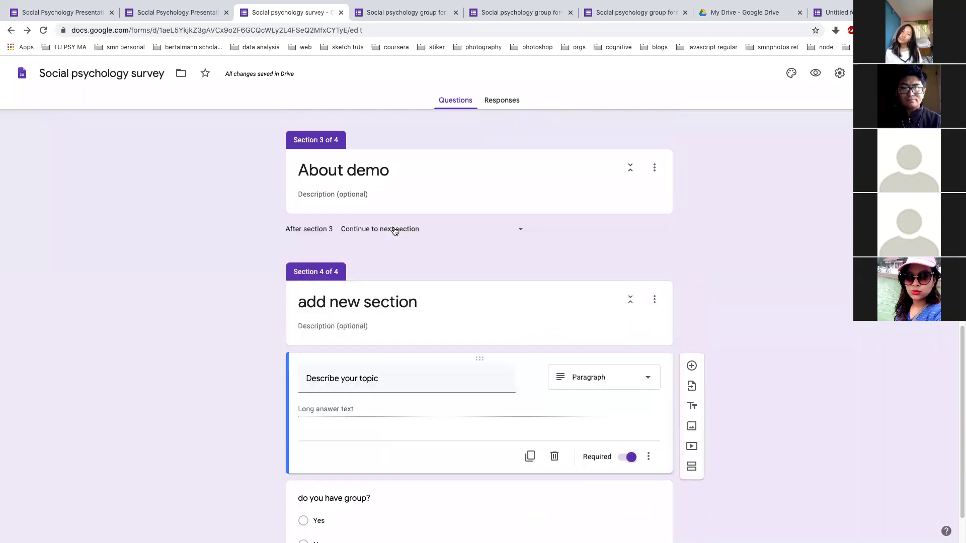
{"action": "left_click_drag", "start_coordinate": [422, 359], "coordinate": [414, 217]}
{"action": "left_click_drag", "start_coordinate": [416, 347], "coordinate": [400, 179]}
{"action": "scroll", "coordinate": [427, 295], "scroll_direction": "down", "scroll_amount": 1}
{"action": "left_click_drag", "start_coordinate": [481, 301], "coordinate": [479, 139]}
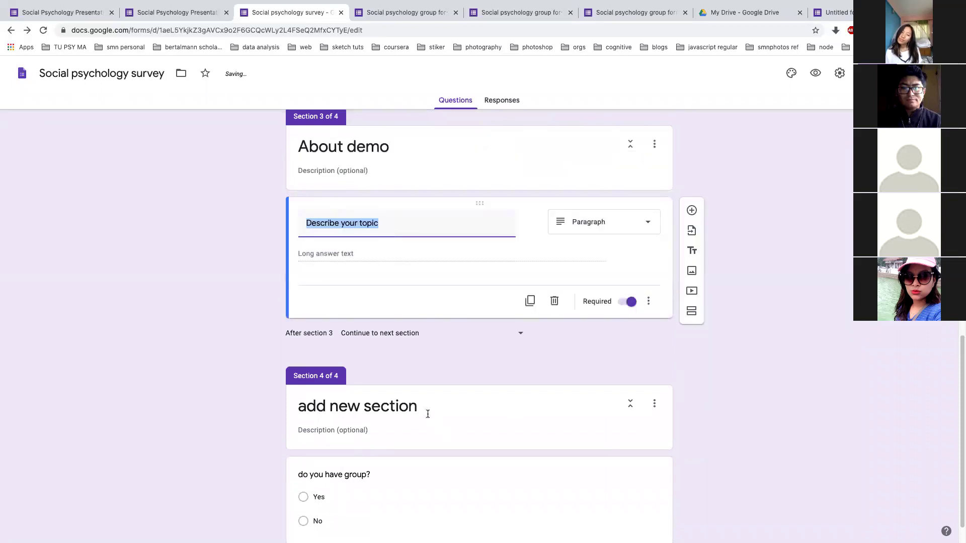
{"action": "left_click", "coordinate": [409, 406]}
Title section 4 'Economic' and section 3 'Health'
{"action": "type", "text": "Ec"}
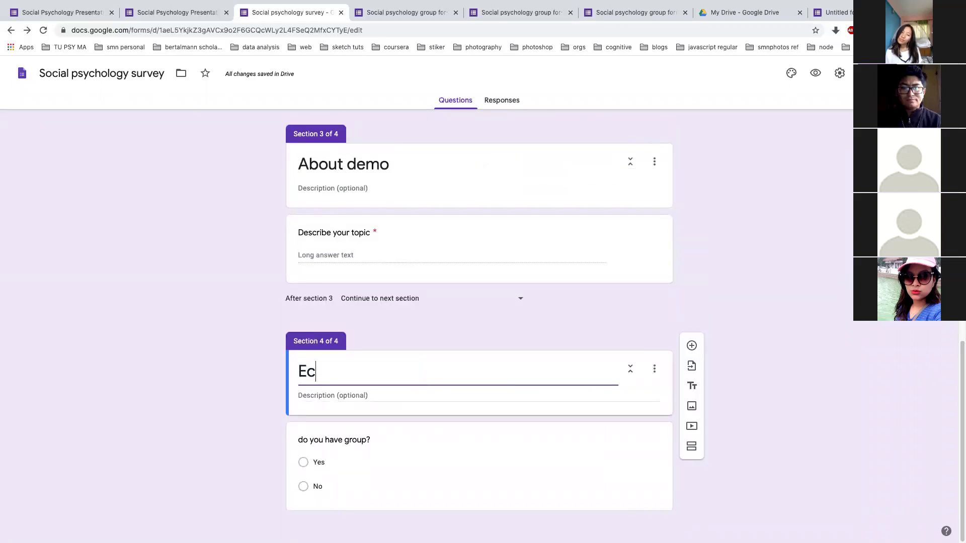
{"action": "type", "text": "onomic"}
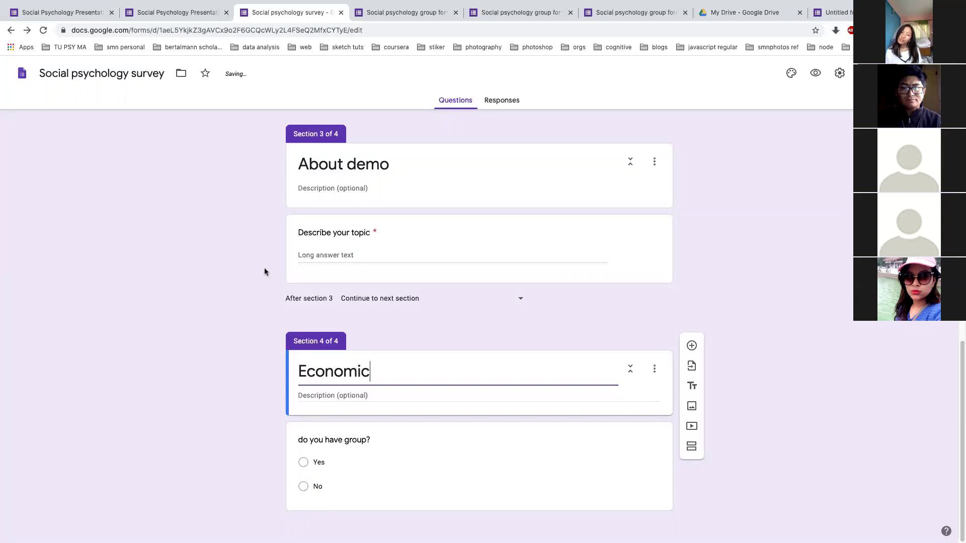
{"action": "left_click", "coordinate": [338, 165]}
{"action": "type", "text": "Health"}
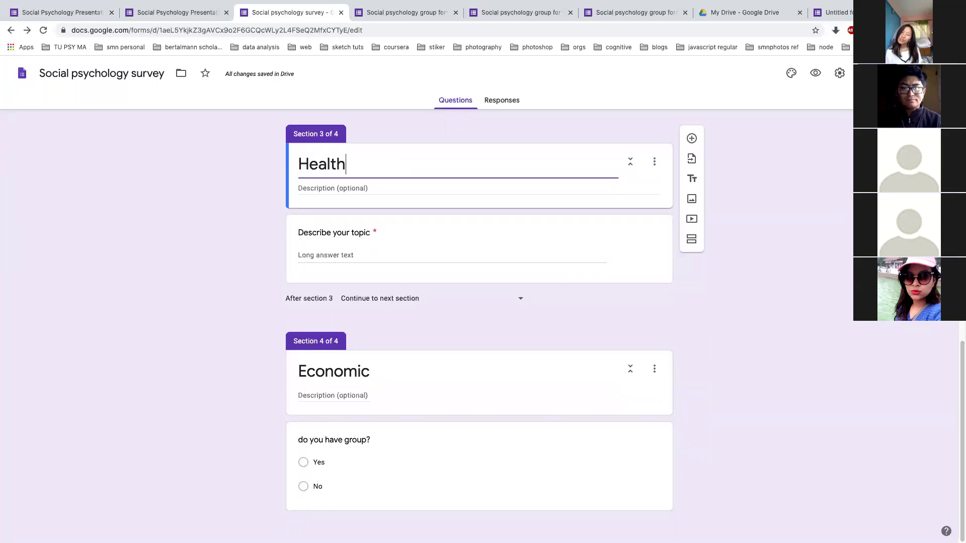
{"action": "left_click", "coordinate": [192, 276]}
Retitle the YES group section as 'Technical' with a capital T
{"action": "scroll", "coordinate": [192, 276], "scroll_direction": "up", "scroll_amount": 7}
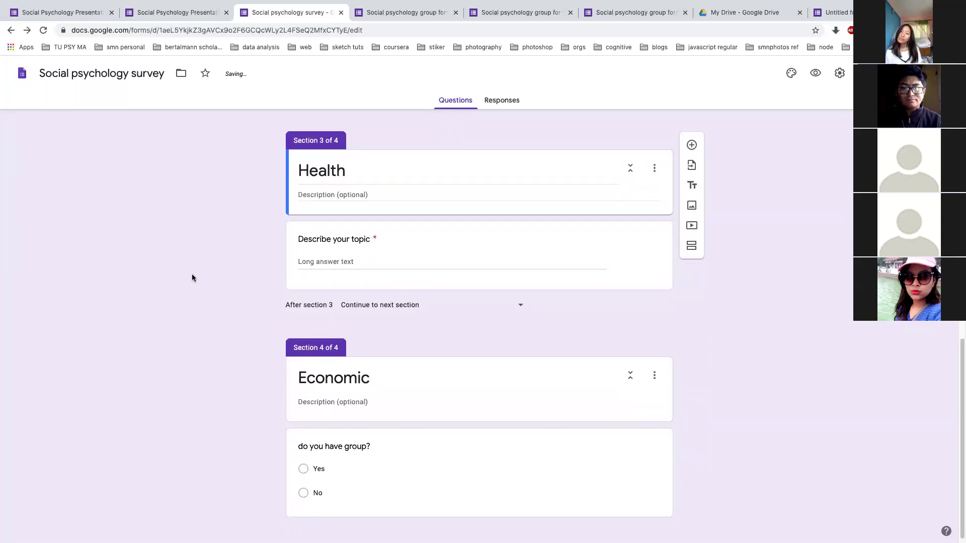
{"action": "left_click", "coordinate": [374, 231]}
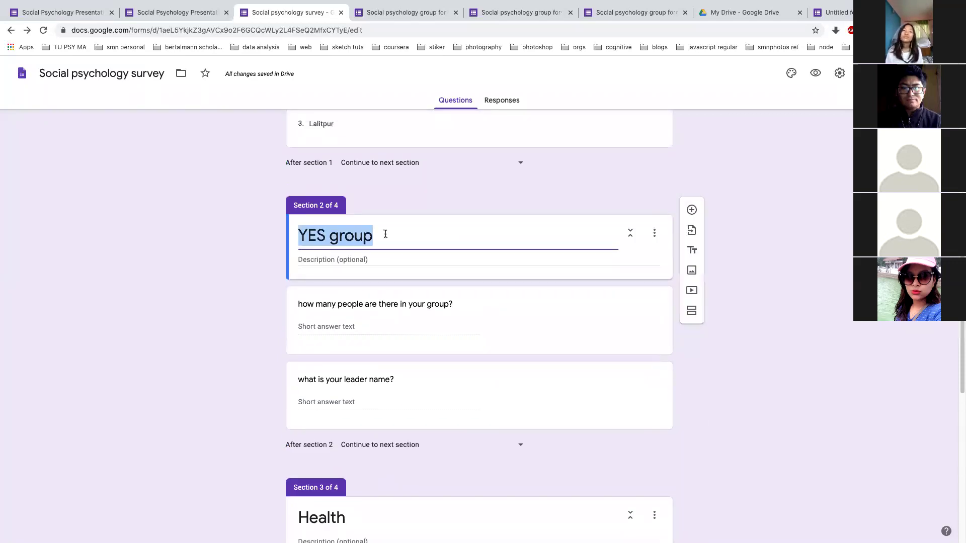
{"action": "type", "text": "technical"}
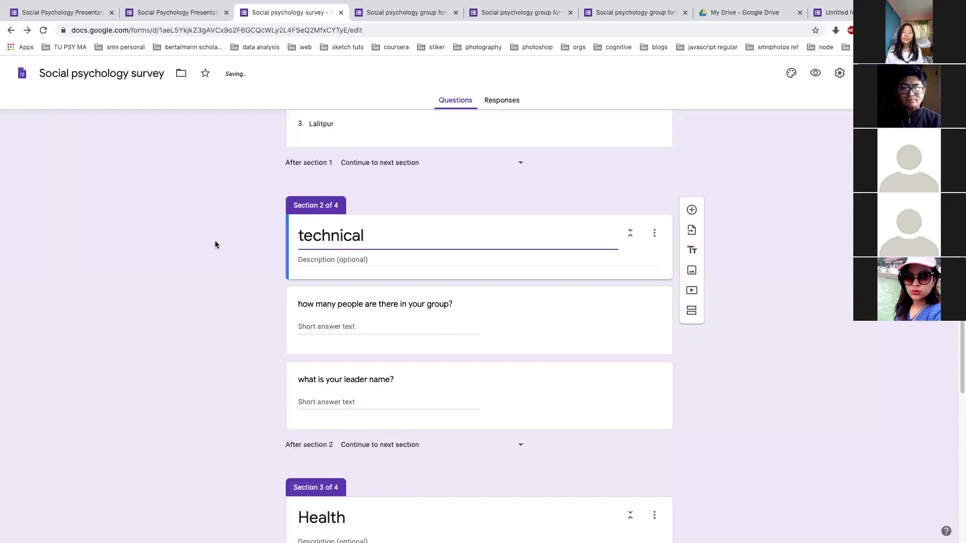
{"action": "key", "text": "Home"}
{"action": "key", "text": "Delete"}
{"action": "type", "text": "T"}
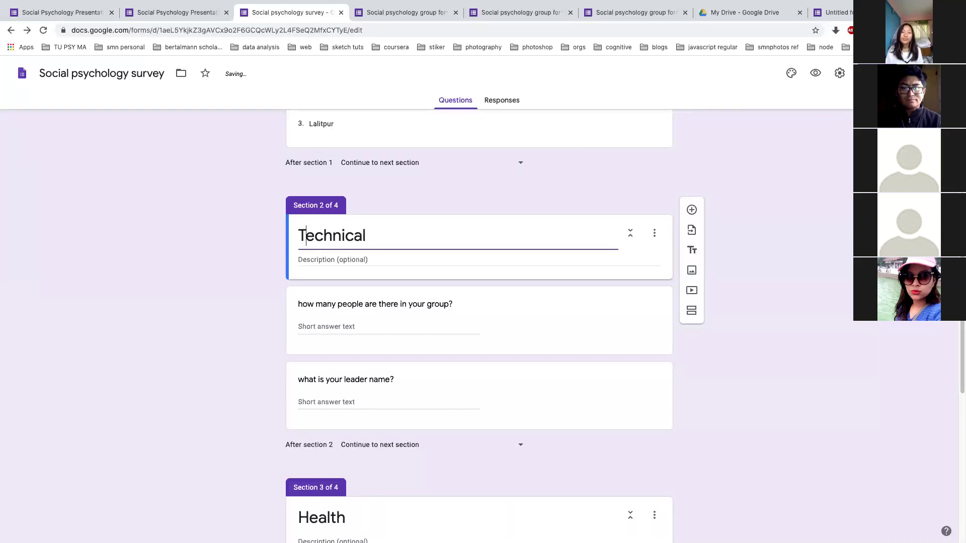
{"action": "left_click", "coordinate": [240, 244]}
Change the question 'Describe your topic' to 'Describe your Soap'
{"action": "scroll", "coordinate": [240, 243], "scroll_direction": "down", "scroll_amount": 6}
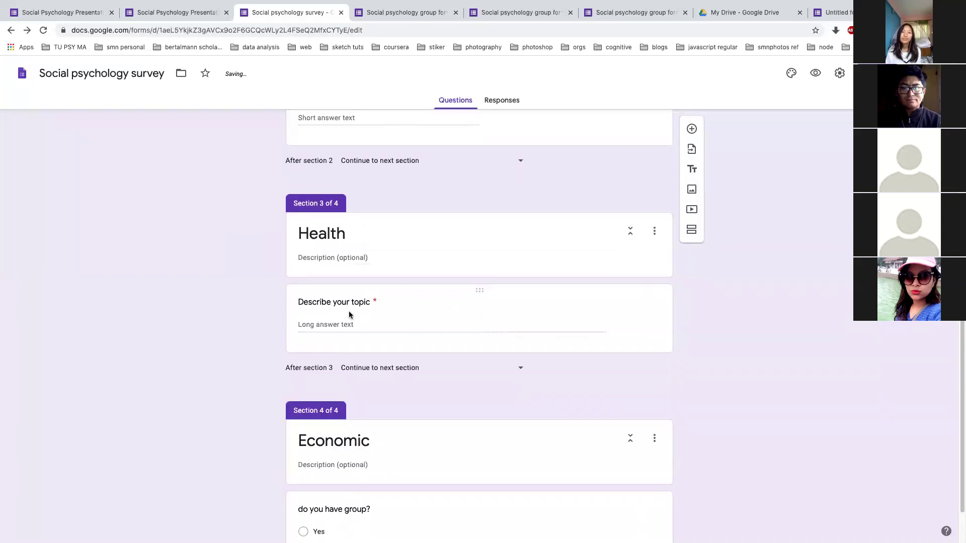
{"action": "left_click", "coordinate": [359, 303]}
{"action": "left_click", "coordinate": [358, 304]}
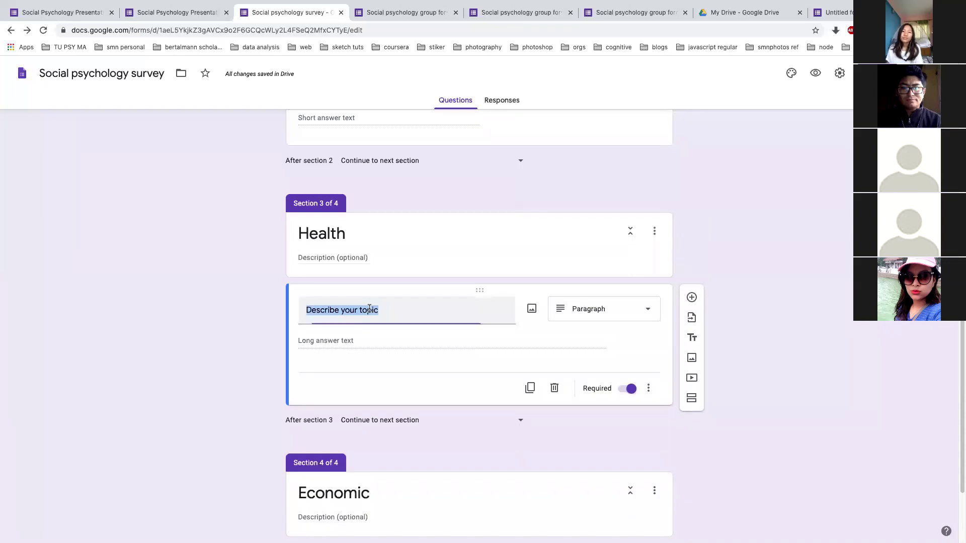
{"action": "double_click", "coordinate": [371, 306]}
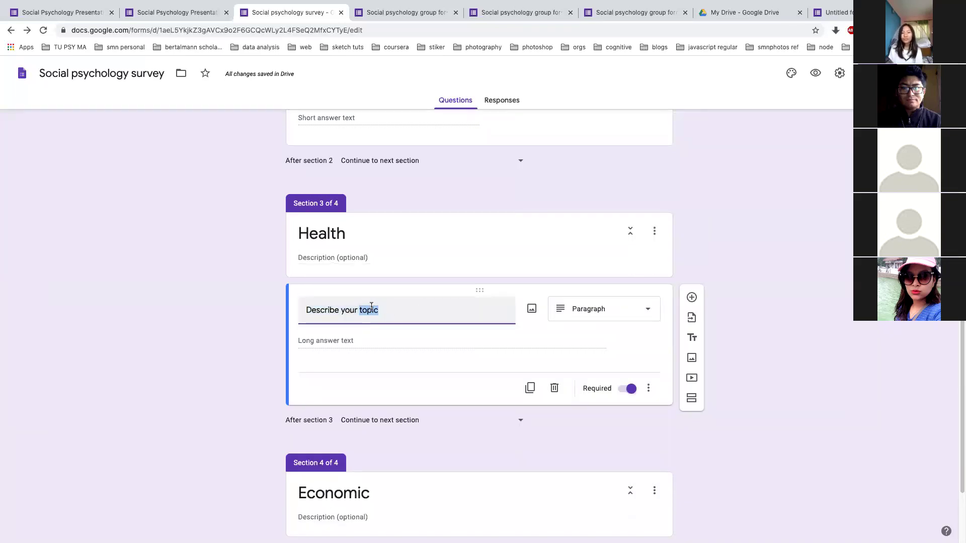
{"action": "type", "text": "Sa"}
{"action": "key", "text": "BackSpace"}
{"action": "type", "text": "oap"}
{"action": "left_click", "coordinate": [796, 309]}
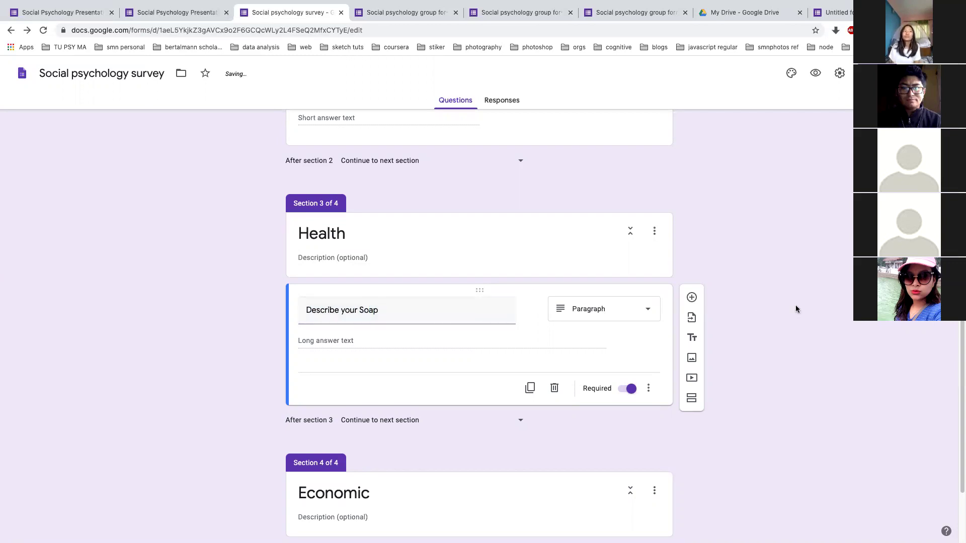
{"action": "left_click", "coordinate": [692, 298]}
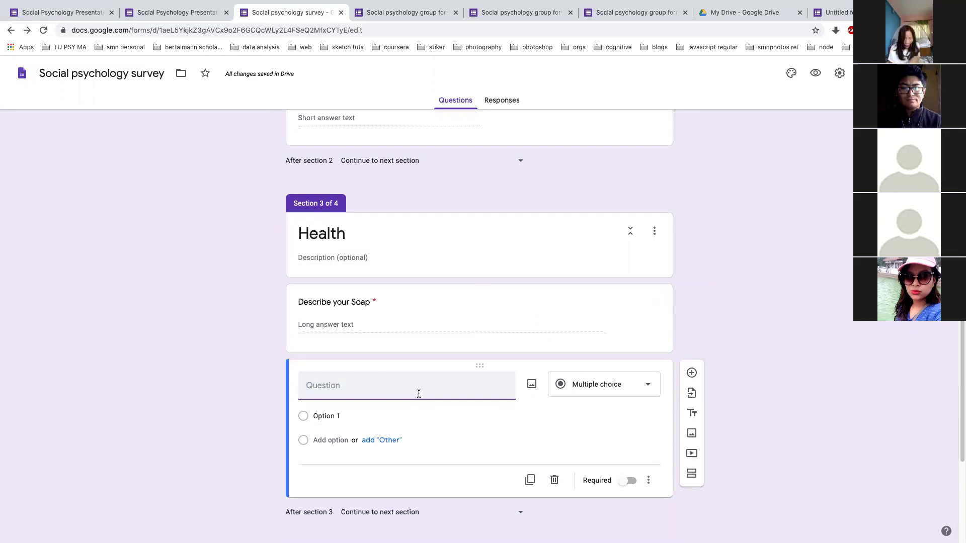
Enter 'have you visited hospital in last 6 months?' as a multiple-choice question with Yes and No
{"action": "type", "text": "have you visited h"}
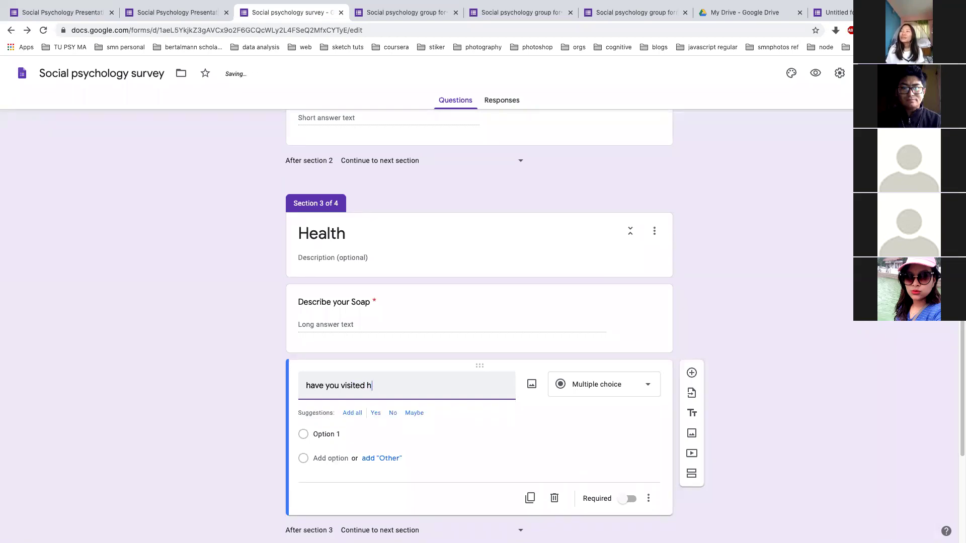
{"action": "type", "text": "ospital in"}
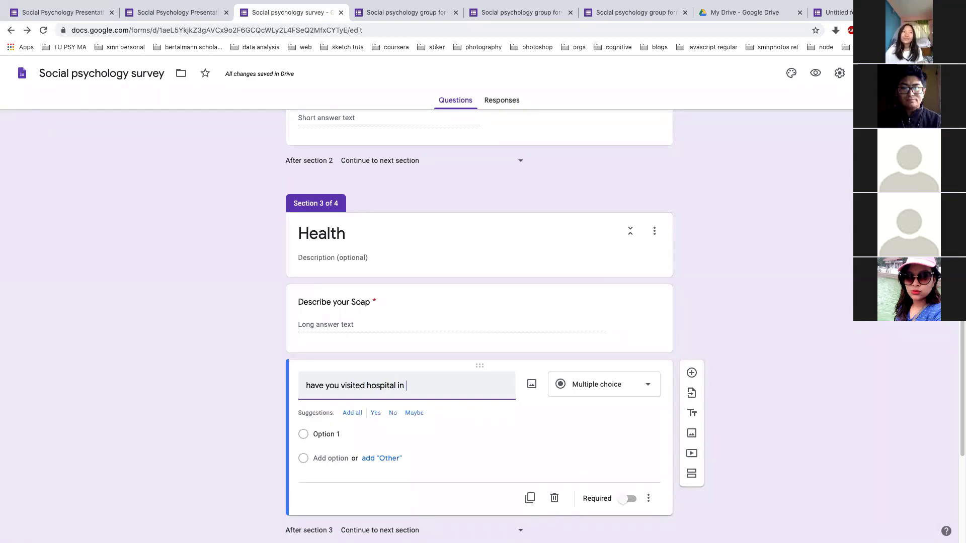
{"action": "type", "text": " last "}
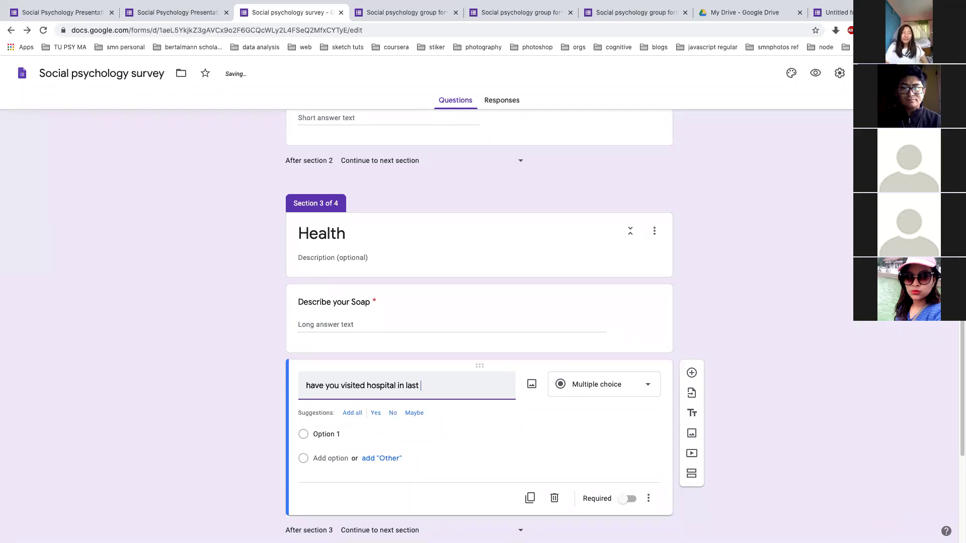
{"action": "type", "text": "6 months?"}
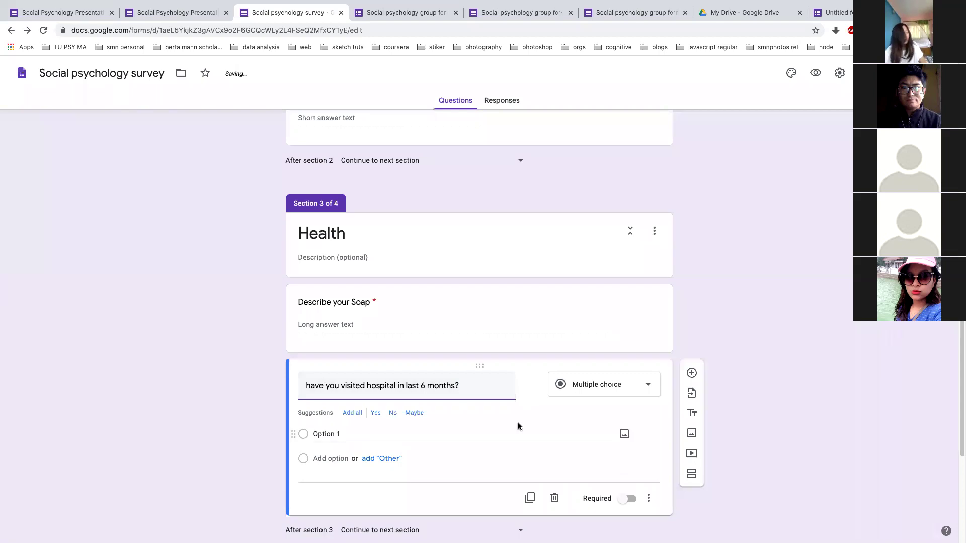
{"action": "left_click", "coordinate": [630, 385]}
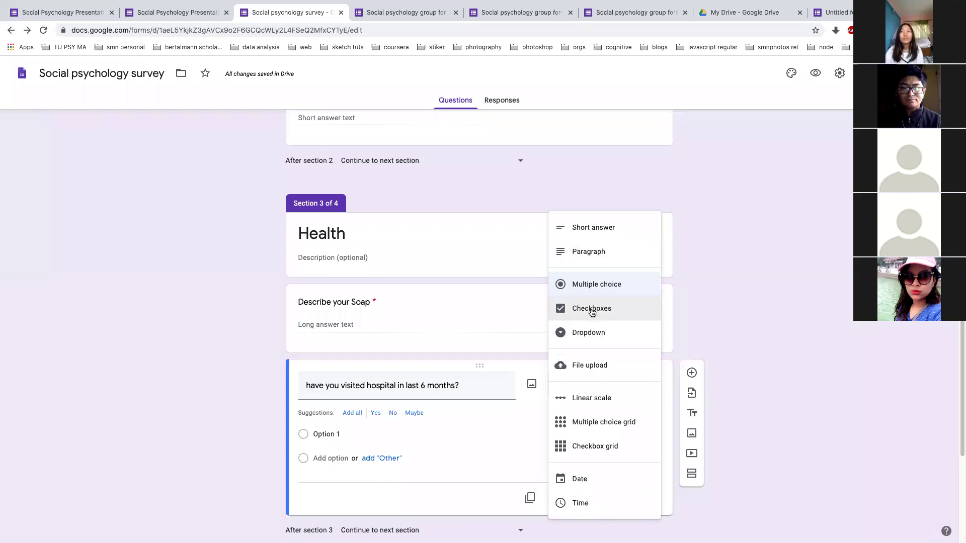
{"action": "left_click", "coordinate": [592, 291]}
{"action": "left_click", "coordinate": [375, 413]}
{"action": "left_click", "coordinate": [374, 413]}
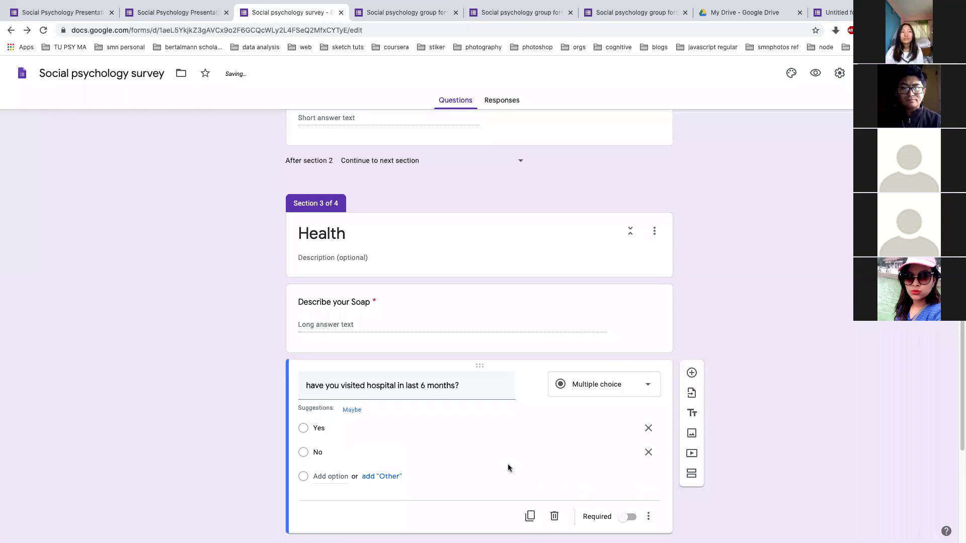
{"action": "scroll", "coordinate": [508, 463], "scroll_direction": "down", "scroll_amount": 2}
{"action": "scroll", "coordinate": [760, 294], "scroll_direction": "up", "scroll_amount": 15}
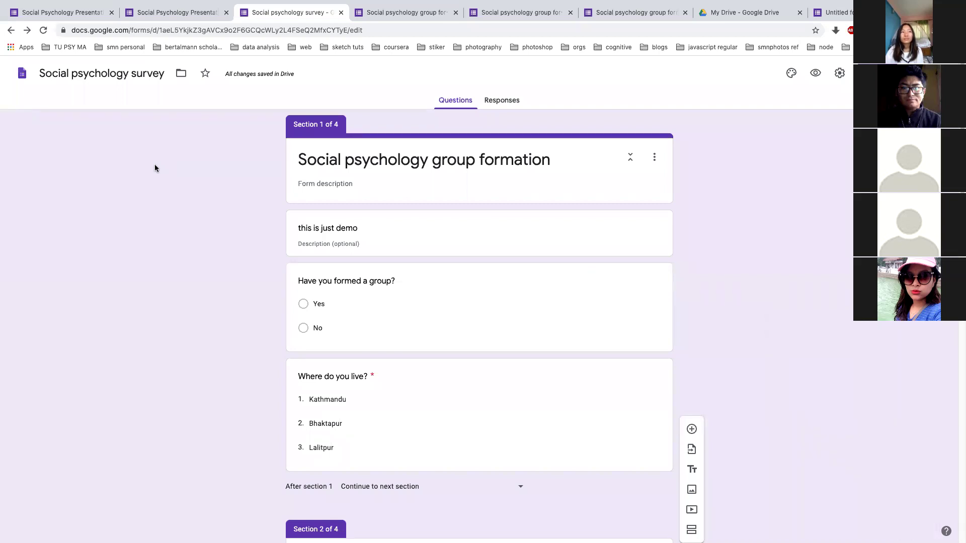
Enter 'this is based on your financial information' as the Economic section's description
{"action": "key", "text": "super+Tab"}
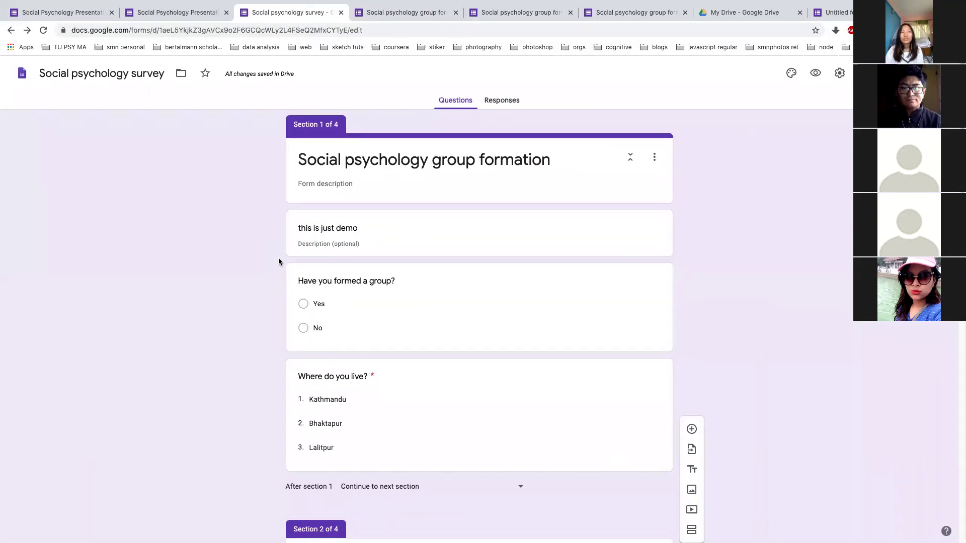
{"action": "scroll", "coordinate": [279, 259], "scroll_direction": "down", "scroll_amount": 10}
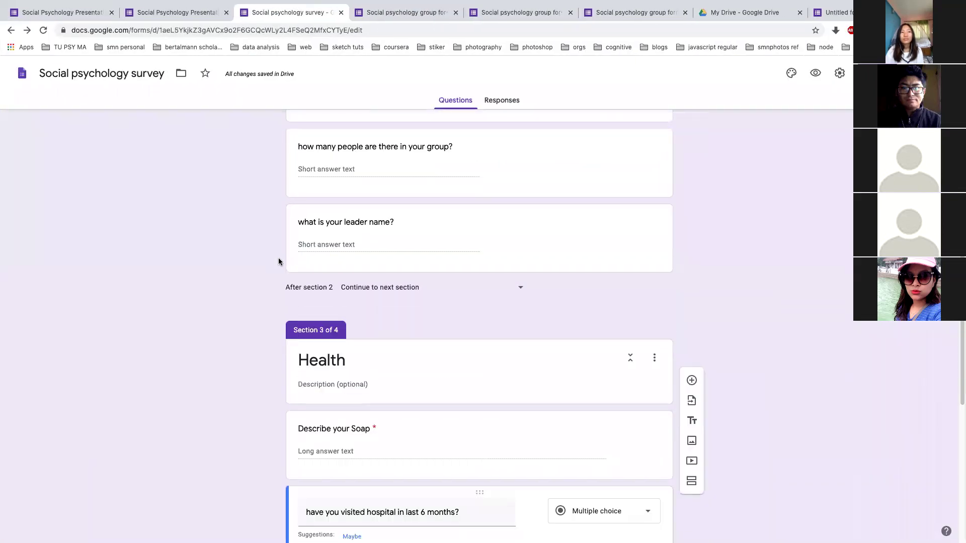
{"action": "scroll", "coordinate": [279, 259], "scroll_direction": "up", "scroll_amount": 3}
{"action": "scroll", "coordinate": [278, 261], "scroll_direction": "down", "scroll_amount": 8}
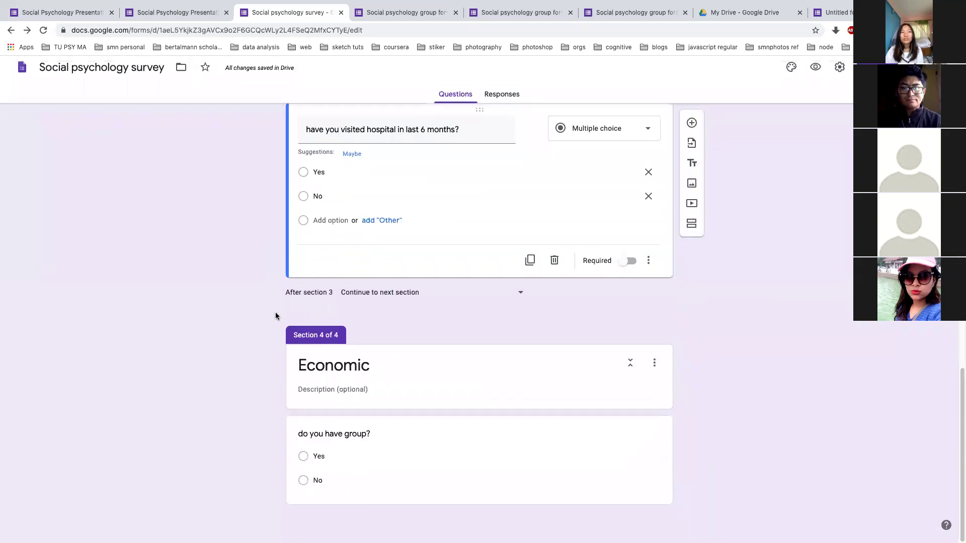
{"action": "left_click", "coordinate": [346, 397]}
{"action": "type", "text": "this is based on your financia"}
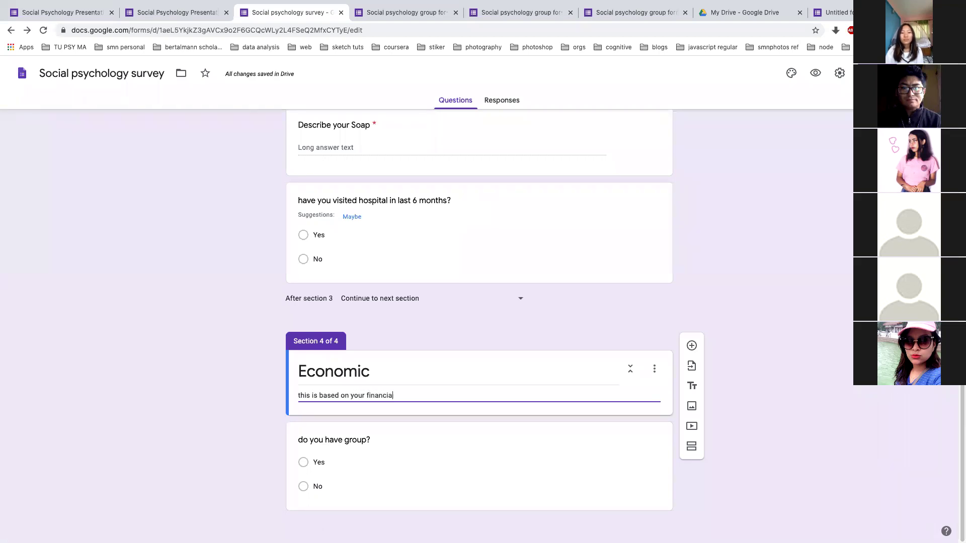
{"action": "type", "text": "l information"}
{"action": "left_click", "coordinate": [222, 380]}
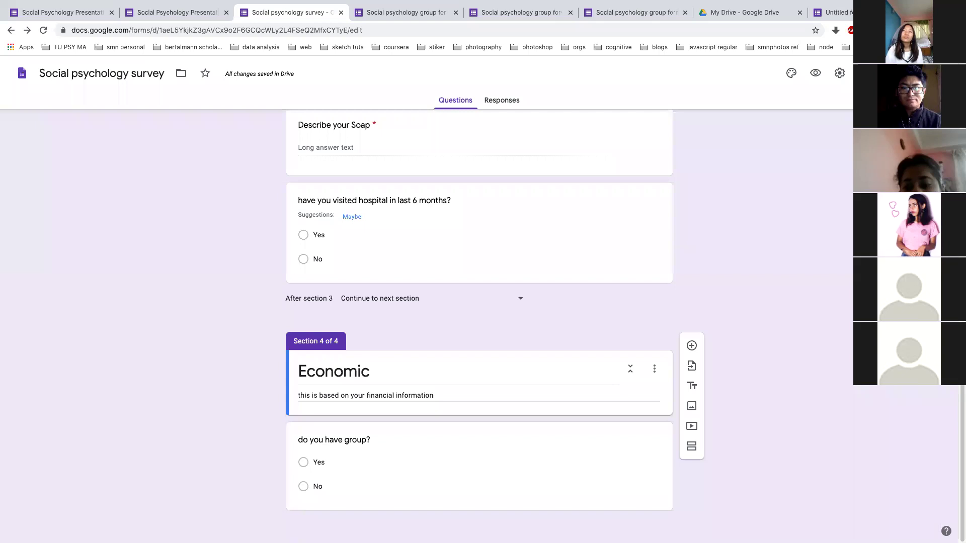
{"action": "scroll", "coordinate": [766, 295], "scroll_direction": "up", "scroll_amount": 15}
{"action": "scroll", "coordinate": [766, 295], "scroll_direction": "down", "scroll_amount": 10}
{"action": "scroll", "coordinate": [766, 295], "scroll_direction": "up", "scroll_amount": 3}
{"action": "scroll", "coordinate": [766, 295], "scroll_direction": "up", "scroll_amount": 1}
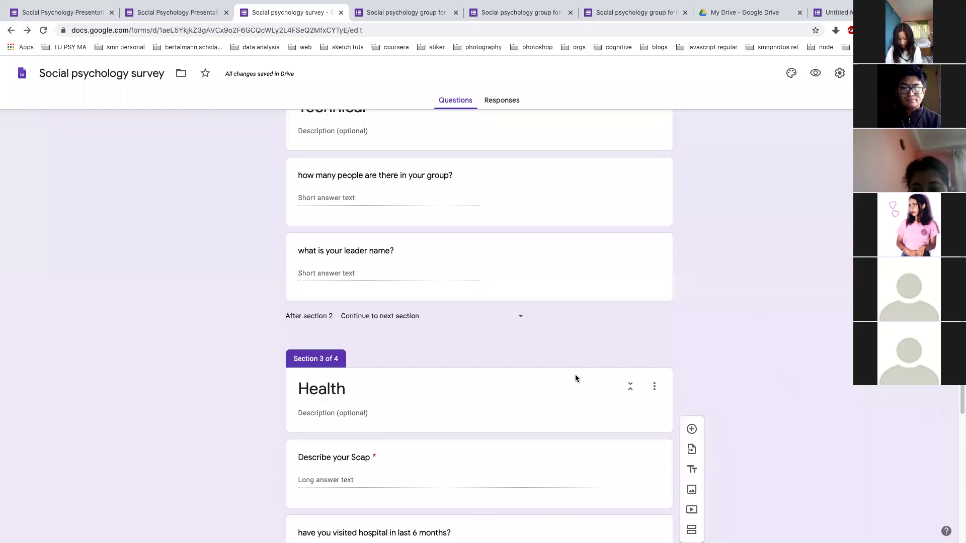
{"action": "scroll", "coordinate": [575, 376], "scroll_direction": "up", "scroll_amount": 10}
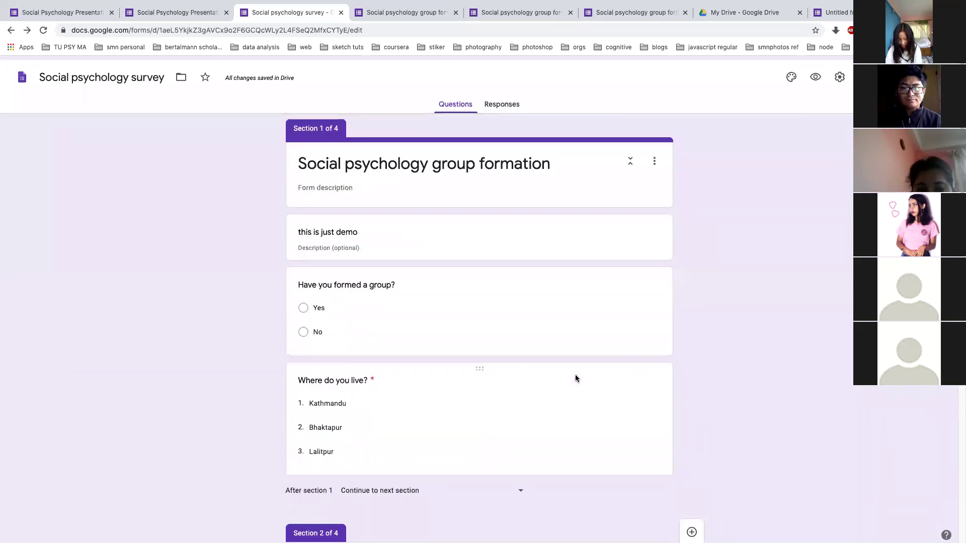
{"action": "triple_click", "coordinate": [431, 164]}
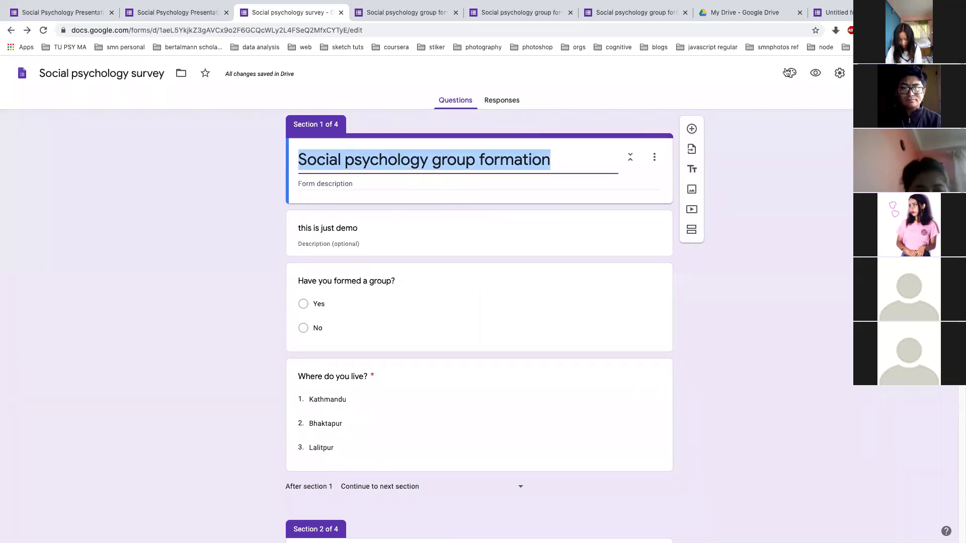
{"action": "left_click", "coordinate": [759, 329]}
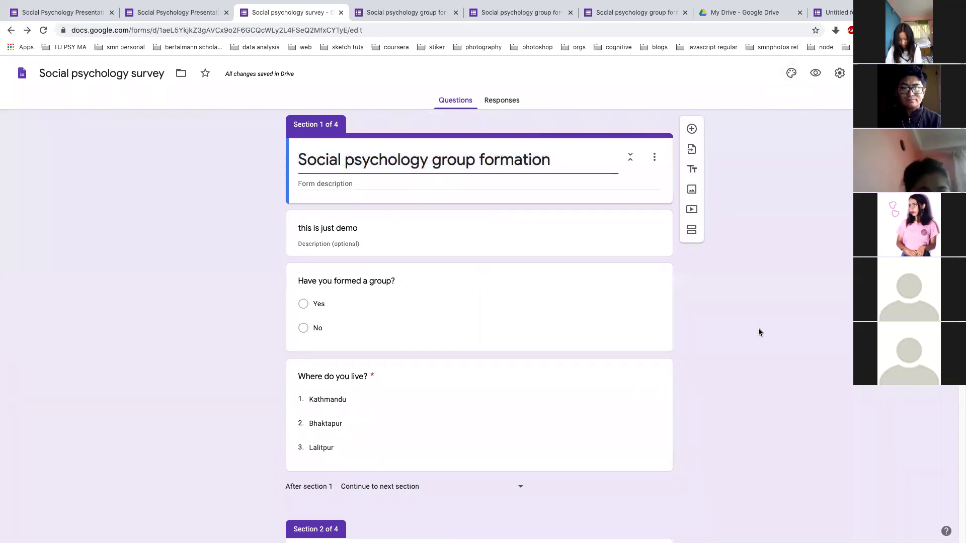
{"action": "scroll", "coordinate": [759, 330], "scroll_direction": "down", "scroll_amount": 5}
{"action": "left_click", "coordinate": [480, 403]}
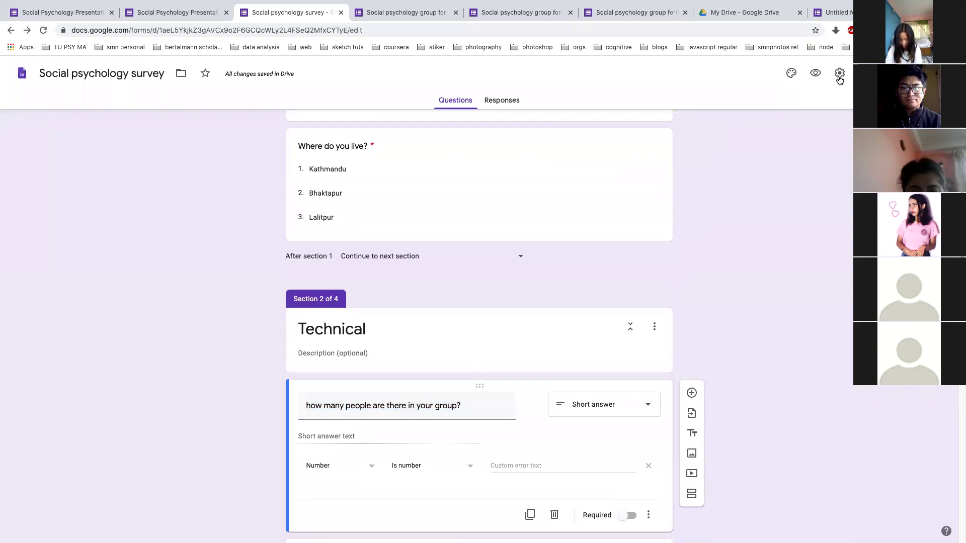
Append 'मिल्छ मिल्छ' to the group-size question via Nepali transliteration, then disable the input tool
{"action": "type", "text": "sagd"}
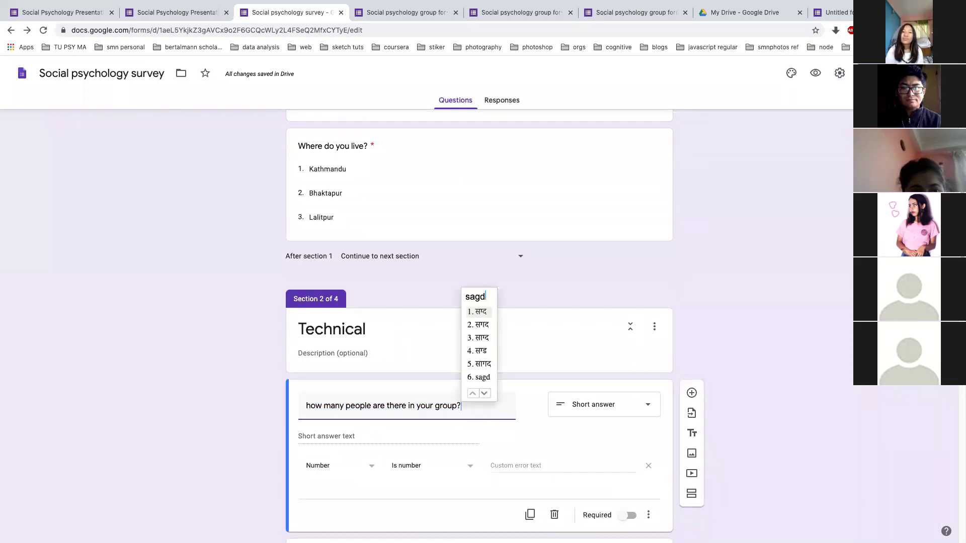
{"action": "key", "text": "BackSpace"}
{"action": "key", "text": "BackSpace"}
{"action": "key", "text": "BackSpace"}
{"action": "key", "text": "BackSpace"}
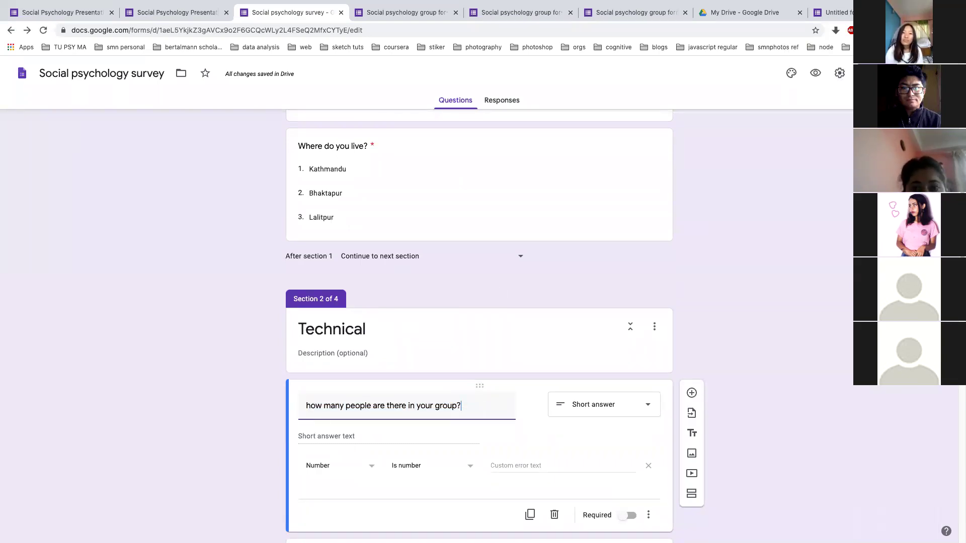
{"action": "type", "text": "milchha "}
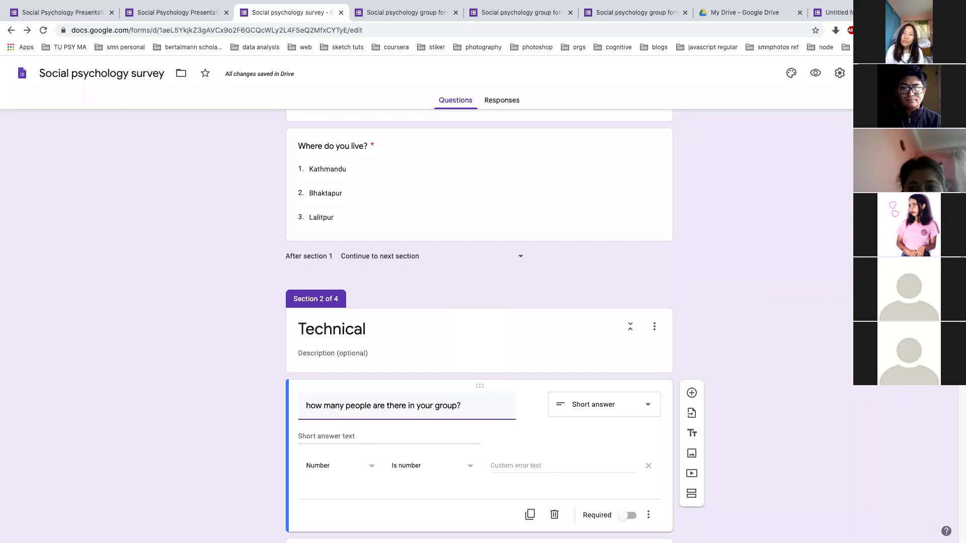
{"action": "type", "text": "milcha"}
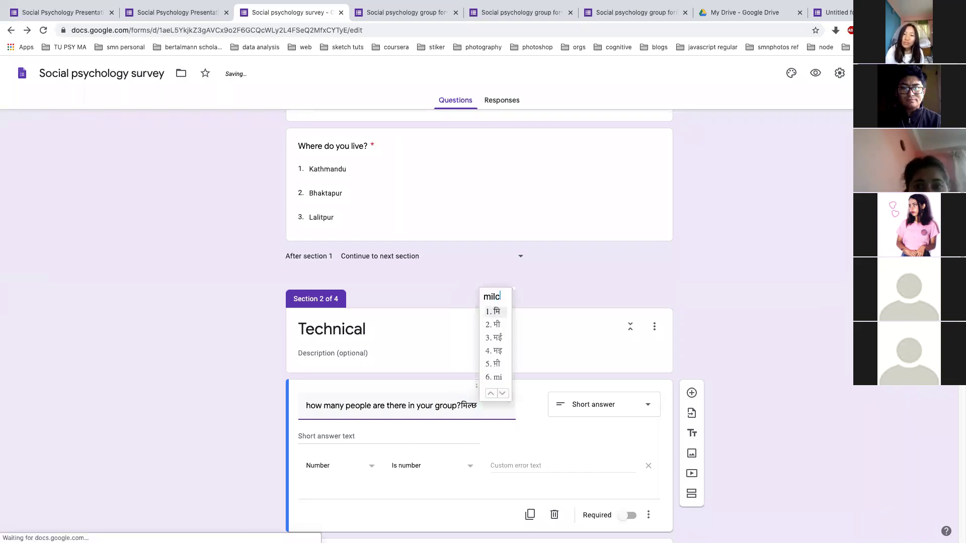
{"action": "key", "text": "space"}
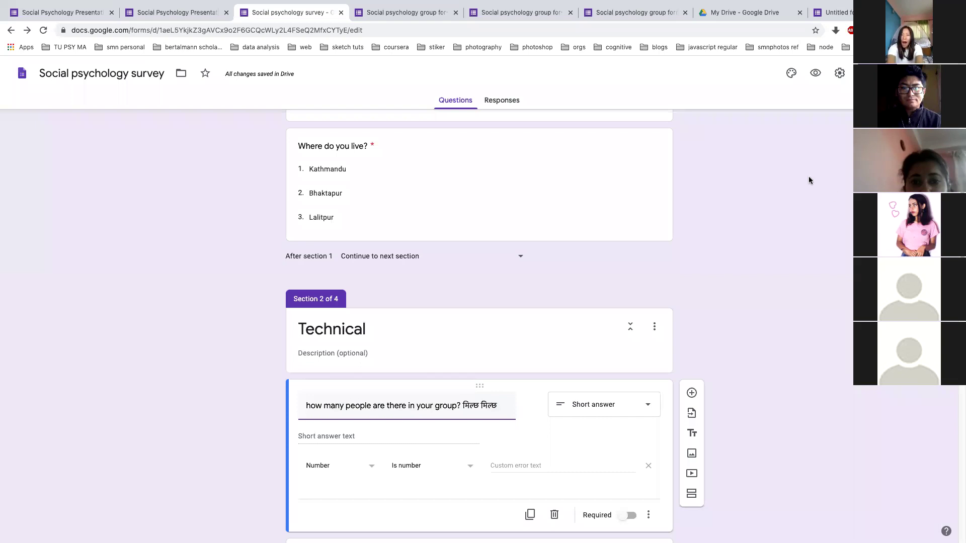
{"action": "left_click", "coordinate": [864, 30]}
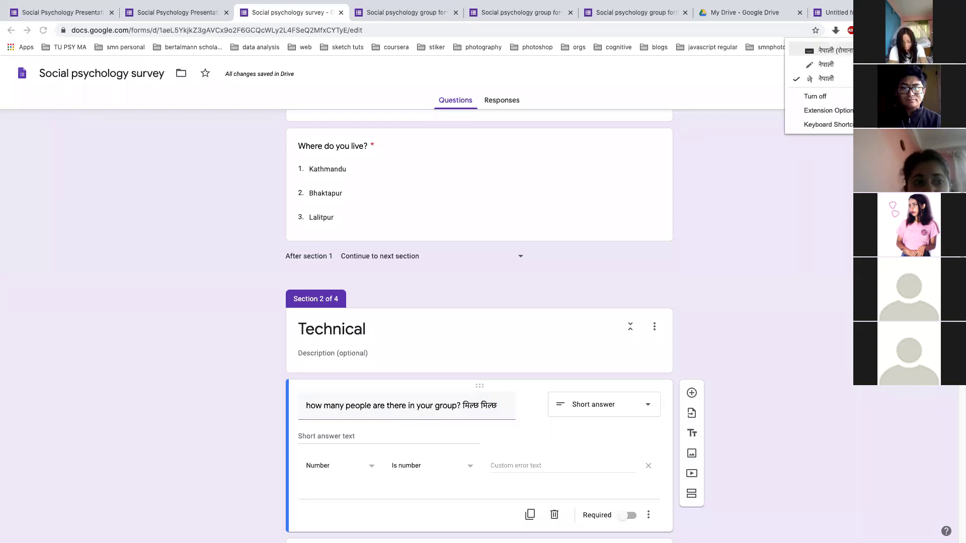
{"action": "left_click", "coordinate": [828, 96]}
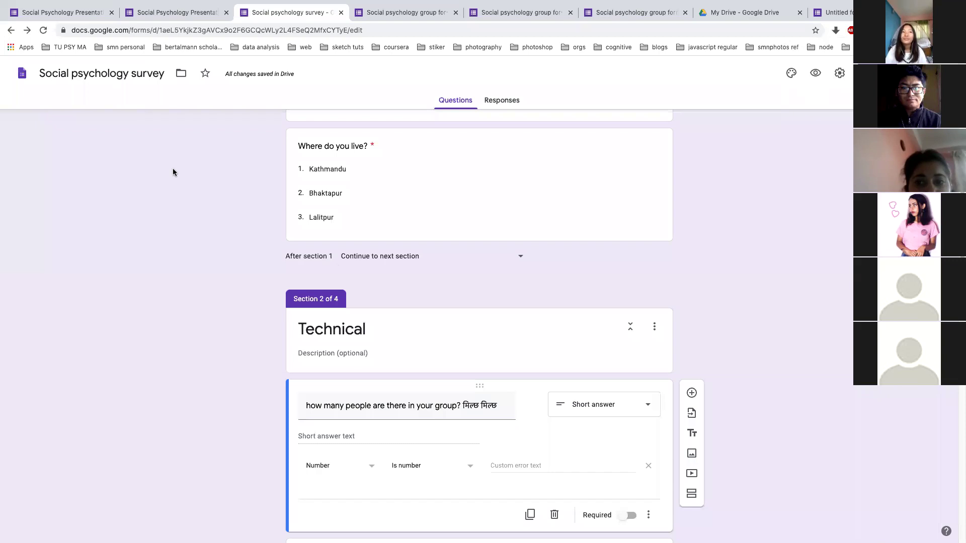
Bring the Social psychology survey form editor forward from among the presentation windows and tabs
{"action": "key", "text": "alt+Tab"}
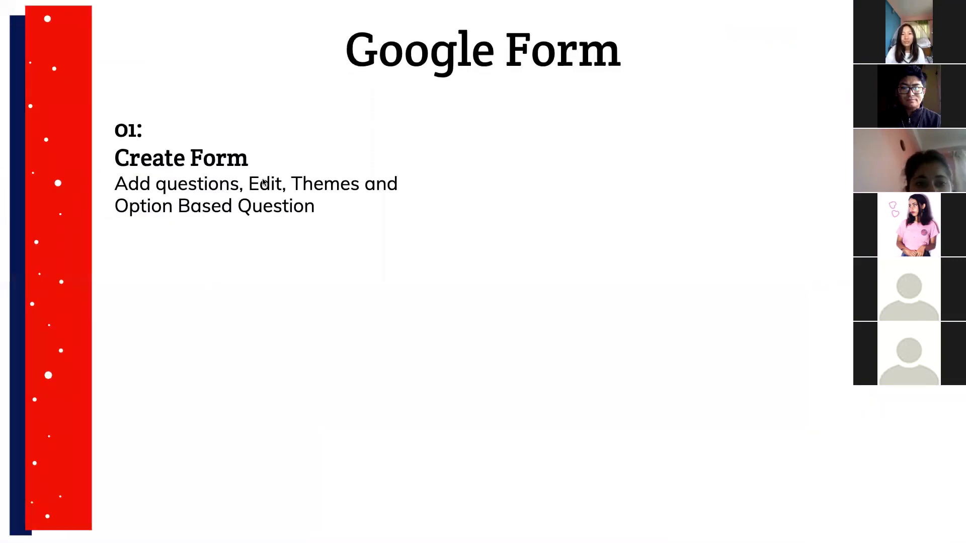
{"action": "key", "text": "ctrl+Right"}
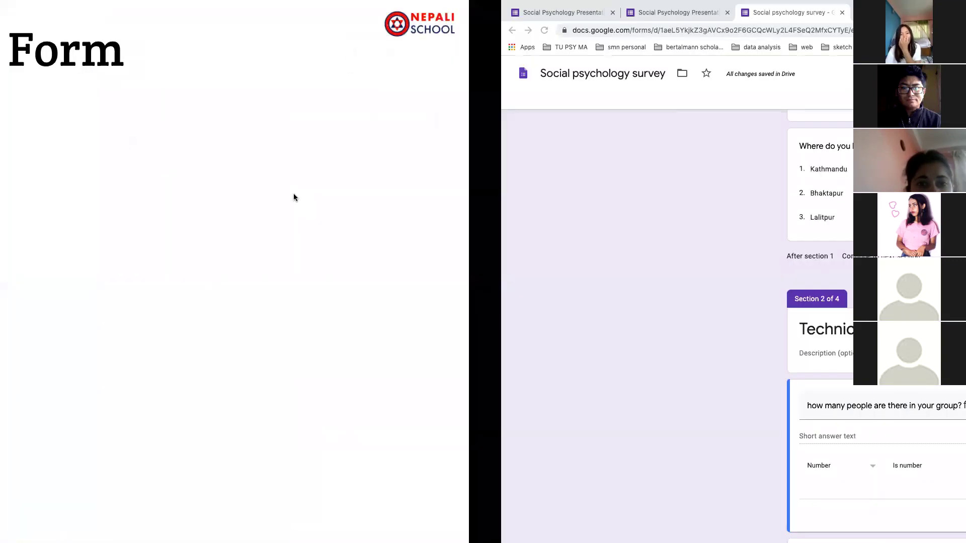
{"action": "scroll", "coordinate": [255, 219], "scroll_direction": "up", "scroll_amount": 5}
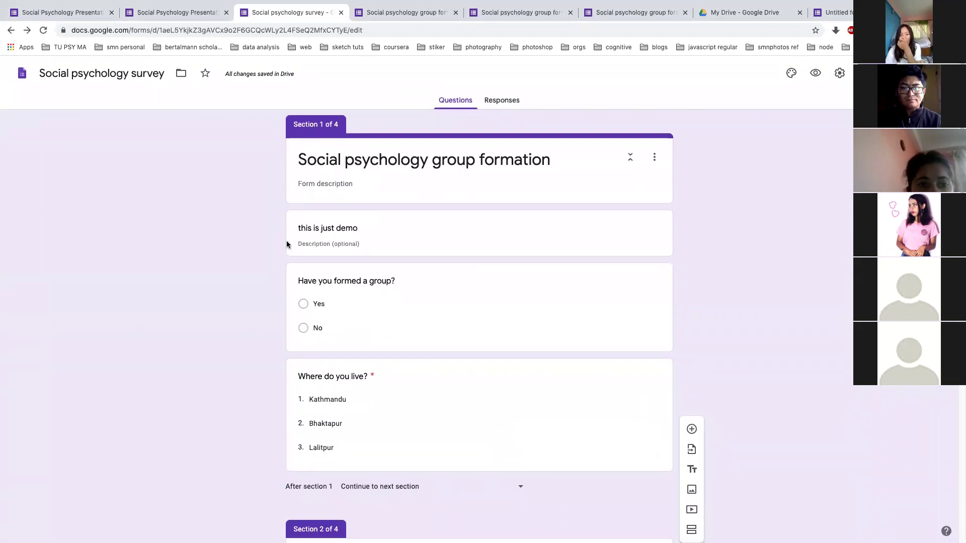
{"action": "left_click", "coordinate": [166, 12]}
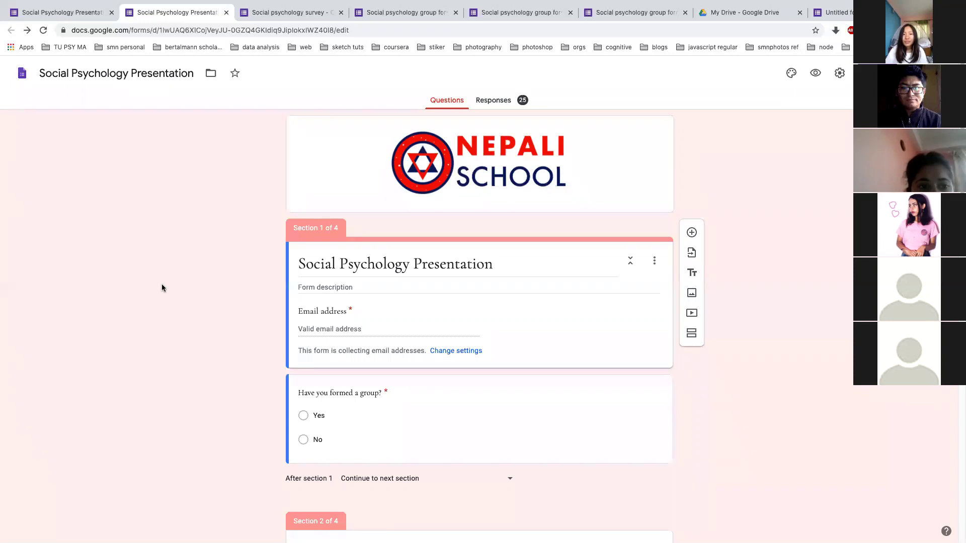
{"action": "left_click", "coordinate": [287, 14]}
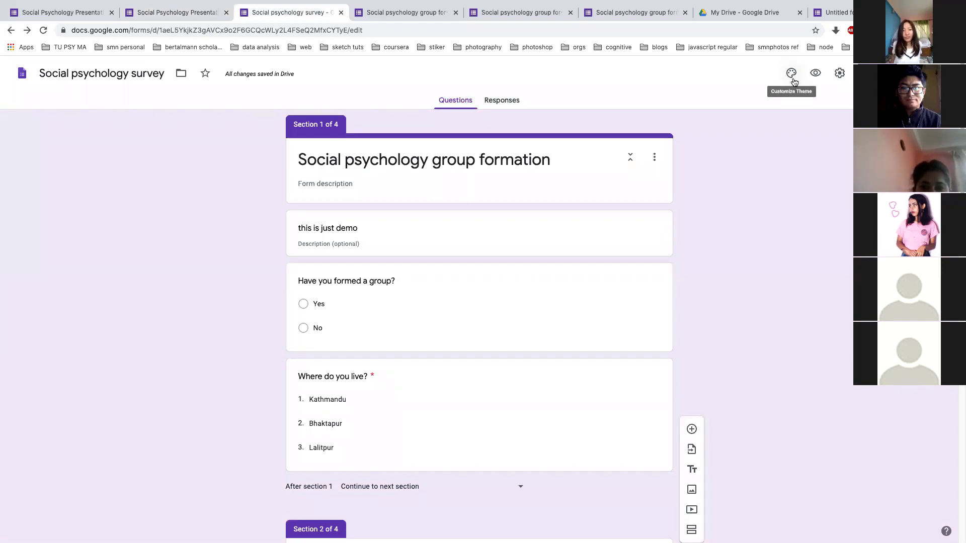
Set the form's theme colour to red after briefly trying purple
{"action": "left_click", "coordinate": [794, 82]}
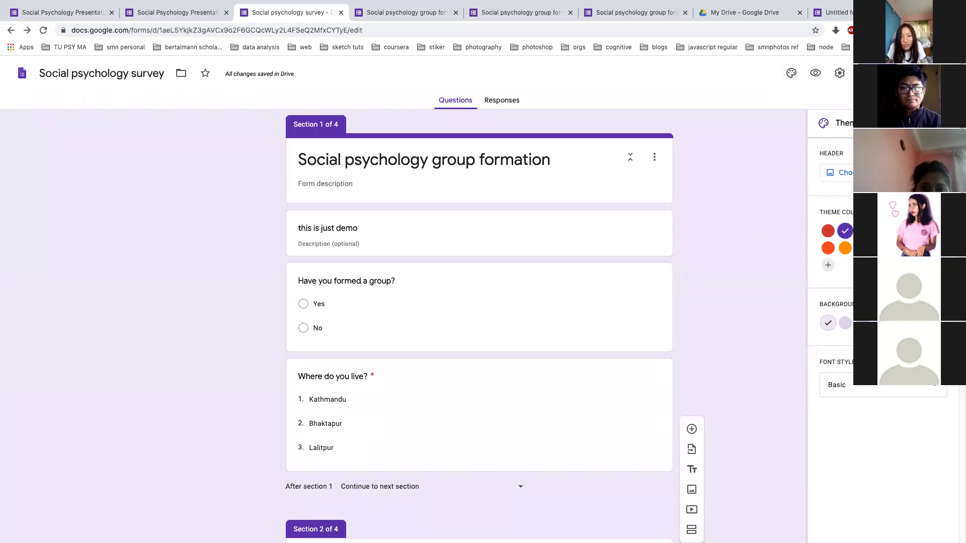
{"action": "left_click", "coordinate": [828, 233]}
{"action": "left_click", "coordinate": [840, 230]}
{"action": "left_click", "coordinate": [834, 231]}
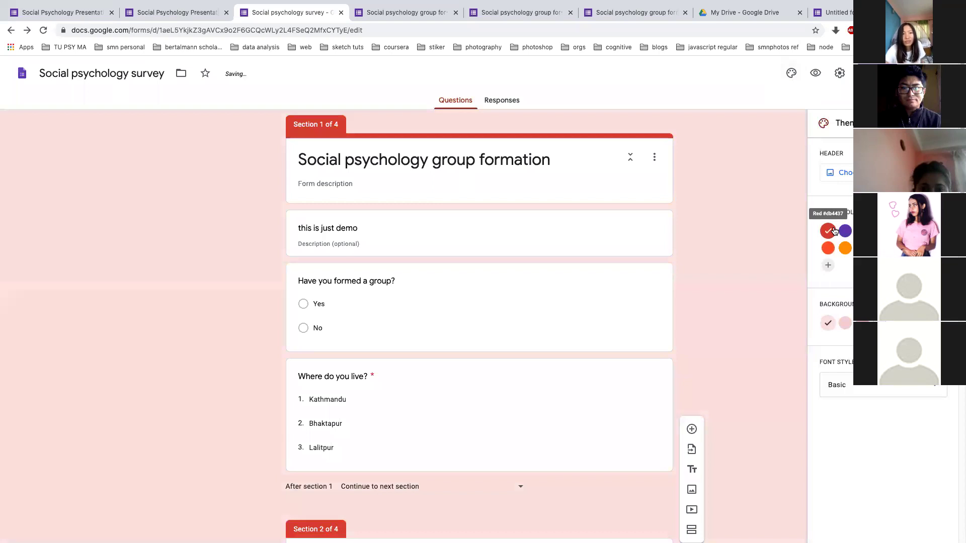
Try Decorative, Formal and Playful fonts, settling on Formal, and start choosing a header image
{"action": "left_click", "coordinate": [845, 397]}
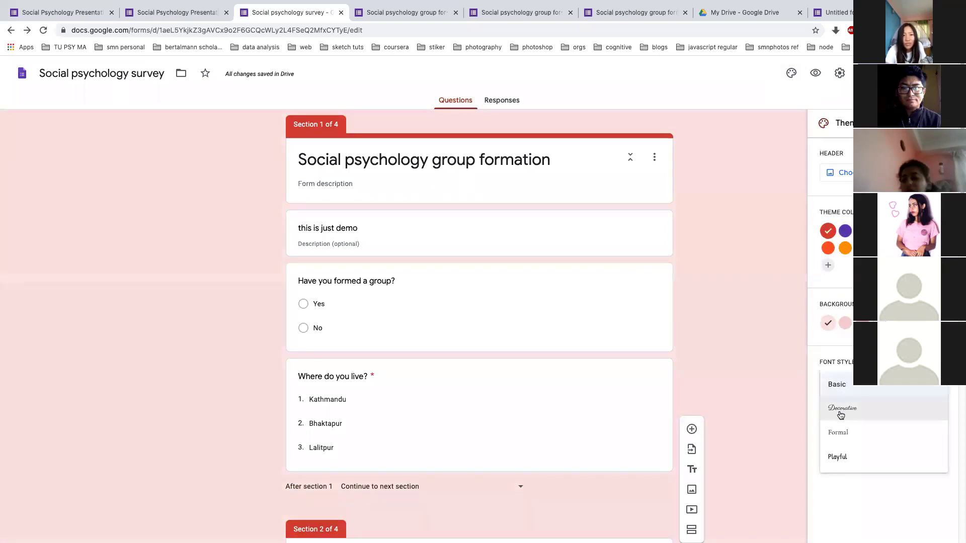
{"action": "left_click", "coordinate": [839, 413]}
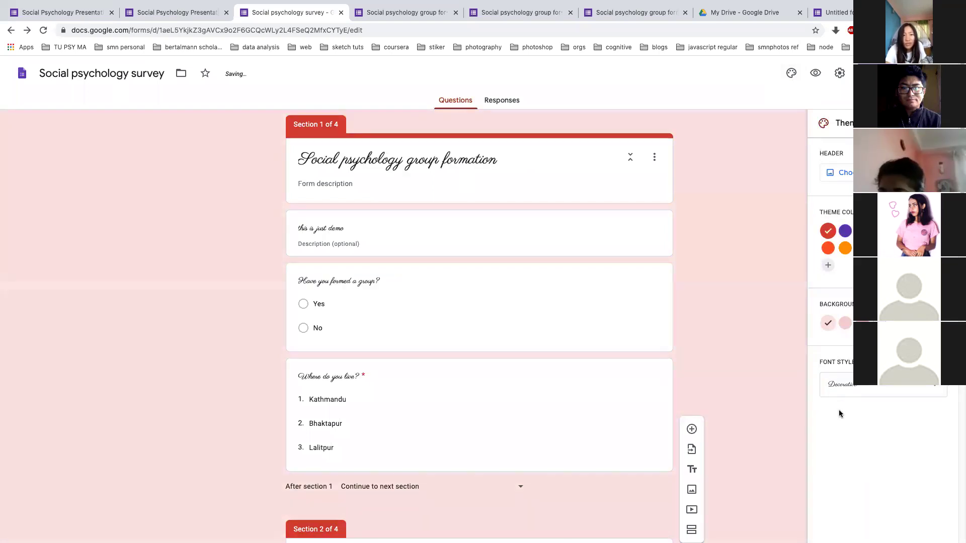
{"action": "left_click", "coordinate": [844, 390]}
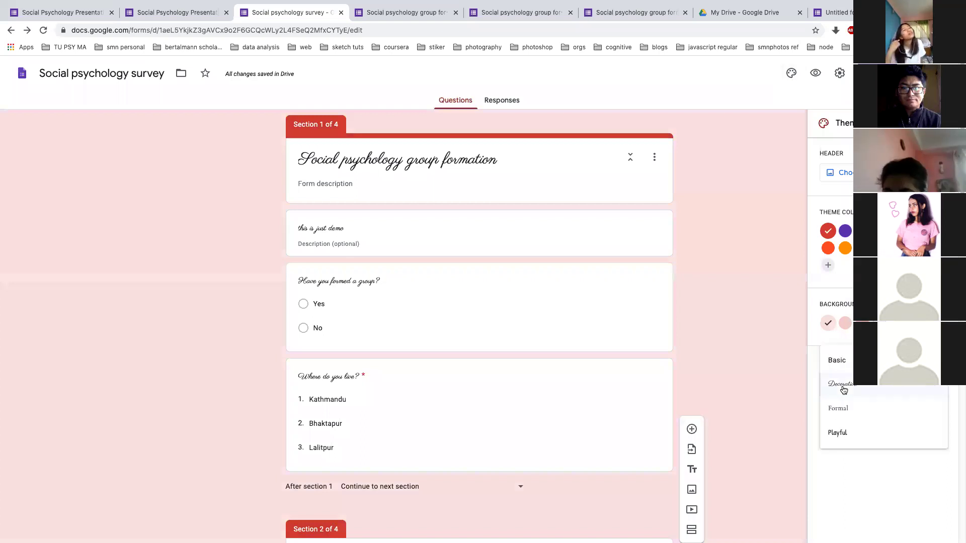
{"action": "left_click", "coordinate": [842, 408]}
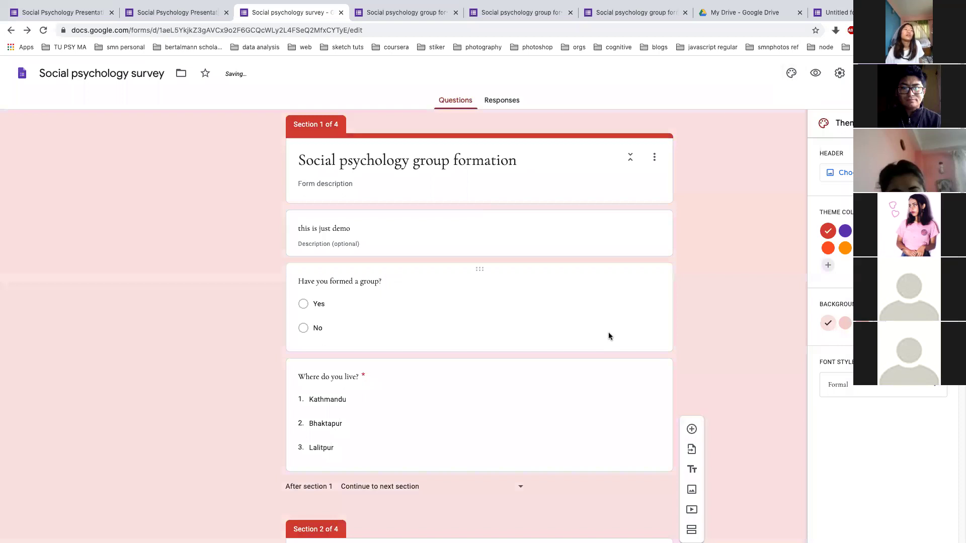
{"action": "left_click", "coordinate": [858, 385]}
{"action": "left_click", "coordinate": [847, 420]}
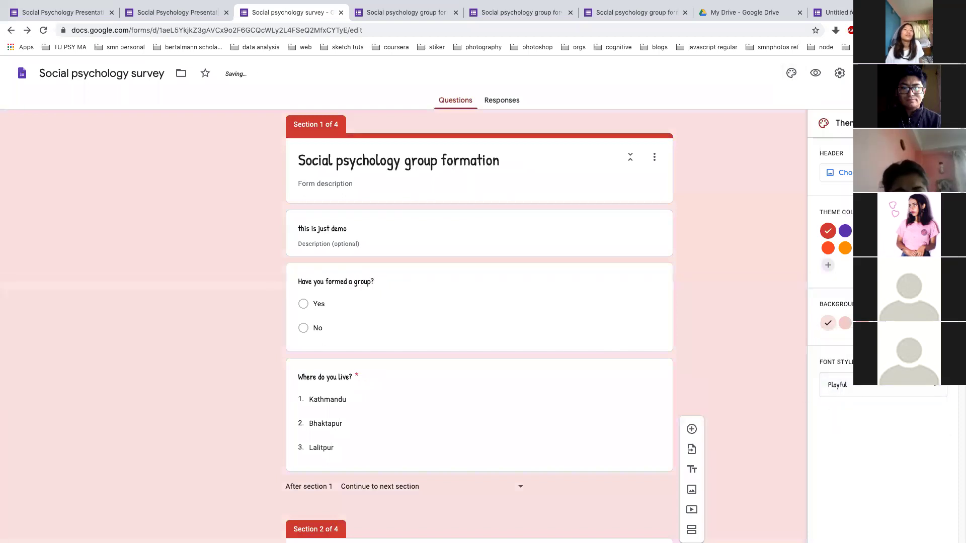
{"action": "left_click", "coordinate": [850, 387]}
{"action": "left_click", "coordinate": [838, 375]}
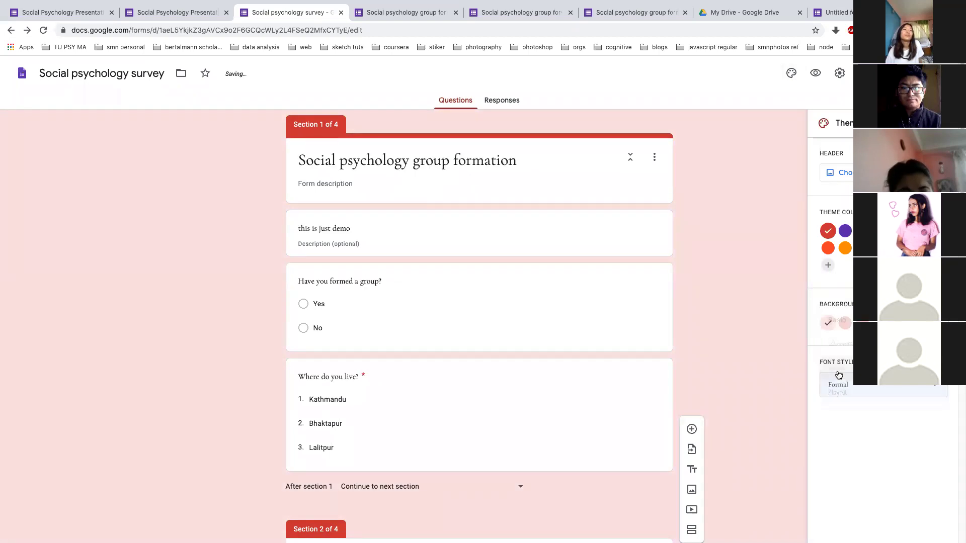
{"action": "left_click", "coordinate": [842, 173]}
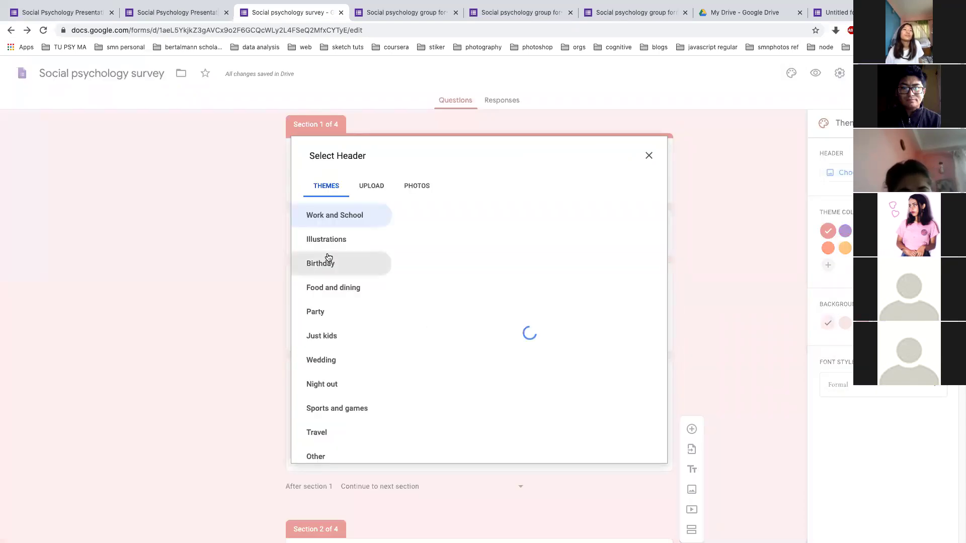
Upload the Nepali School banner image as the survey header, then show the overview slide
{"action": "scroll", "coordinate": [507, 291], "scroll_direction": "down", "scroll_amount": 3}
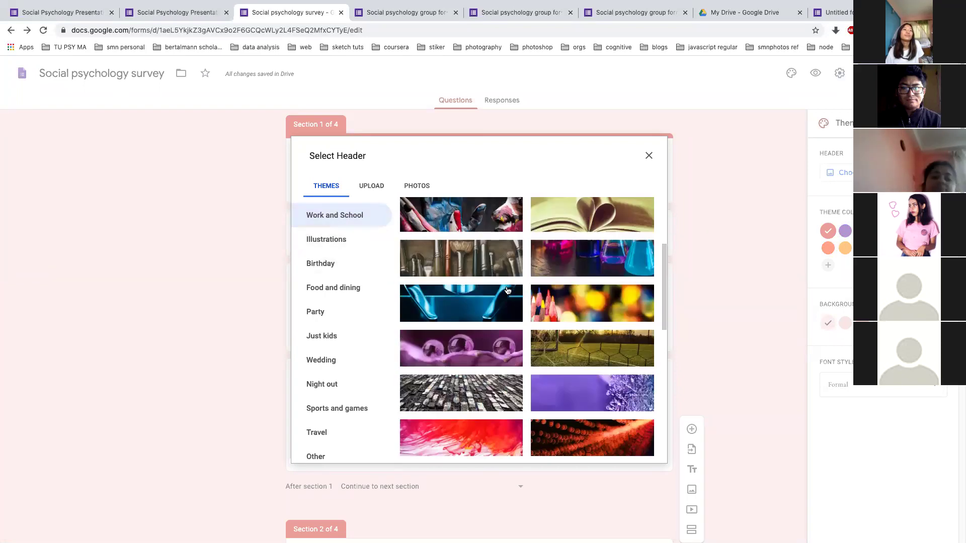
{"action": "scroll", "coordinate": [476, 317], "scroll_direction": "down", "scroll_amount": 10}
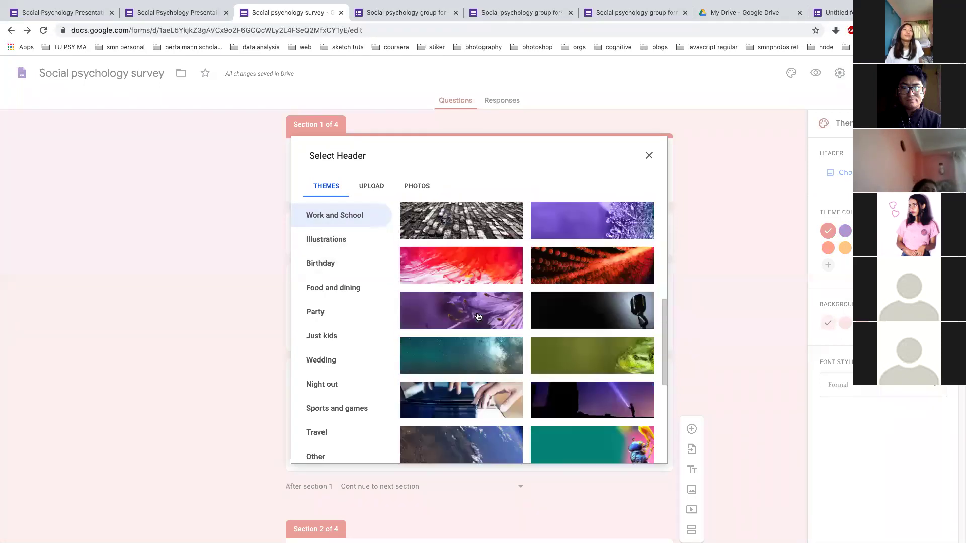
{"action": "left_click", "coordinate": [376, 190]}
{"action": "left_click", "coordinate": [479, 362]}
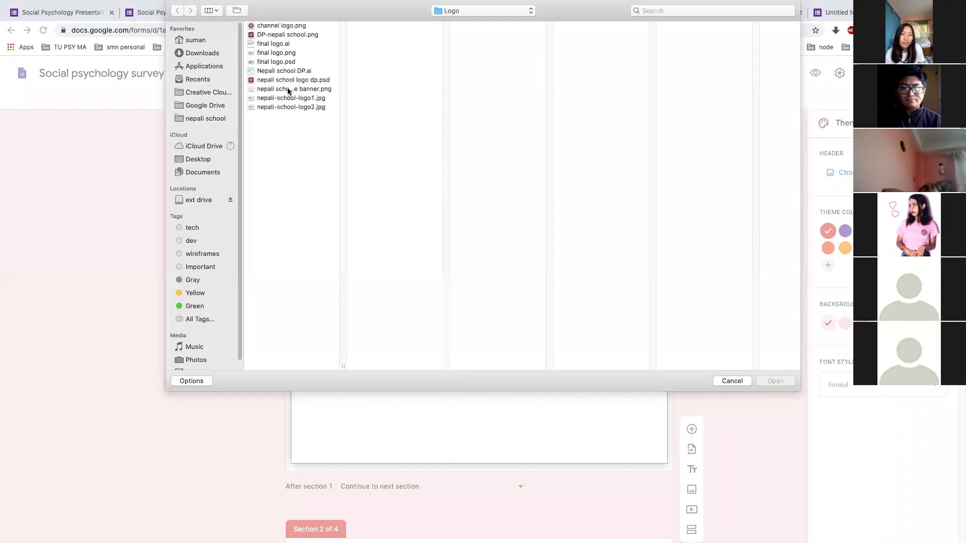
{"action": "left_click", "coordinate": [288, 89]}
{"action": "left_click", "coordinate": [776, 381]}
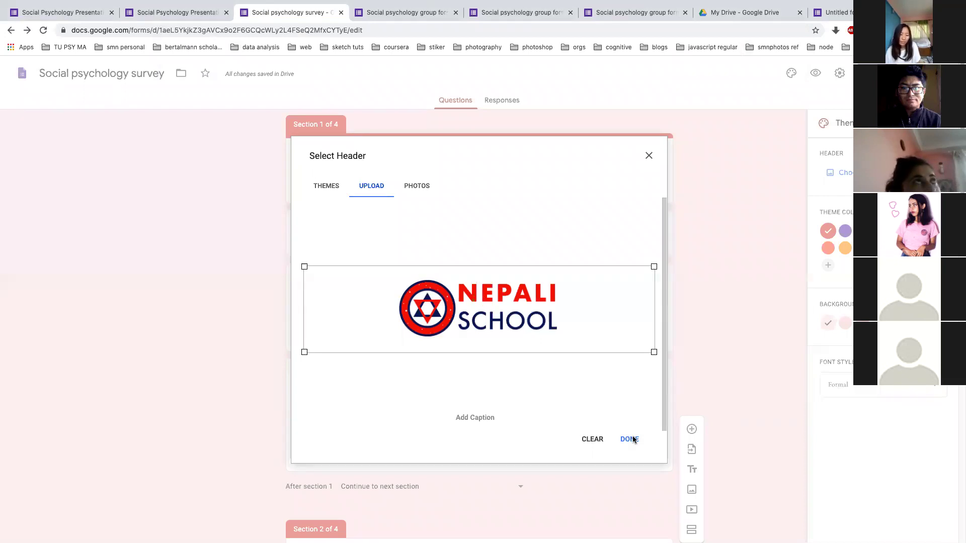
{"action": "left_click", "coordinate": [633, 440]}
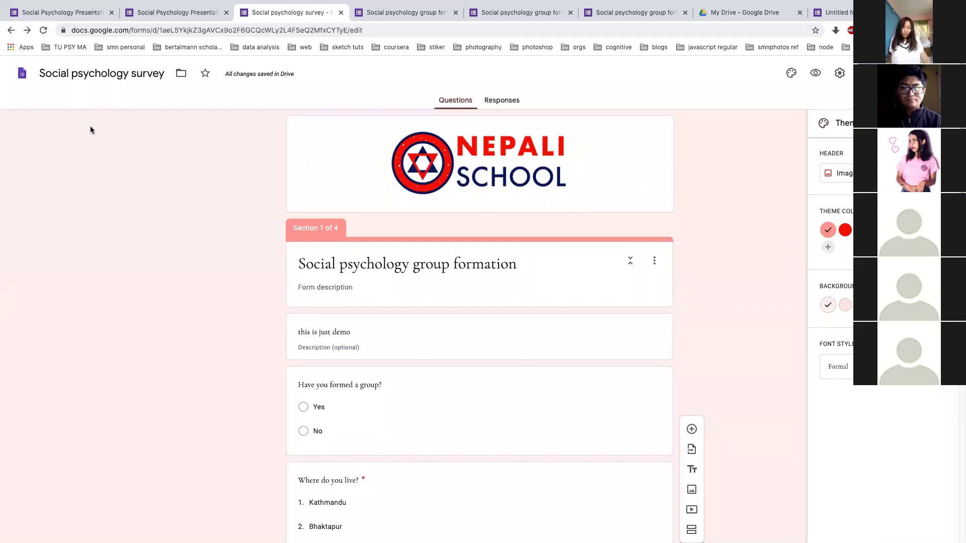
{"action": "left_click", "coordinate": [90, 10]}
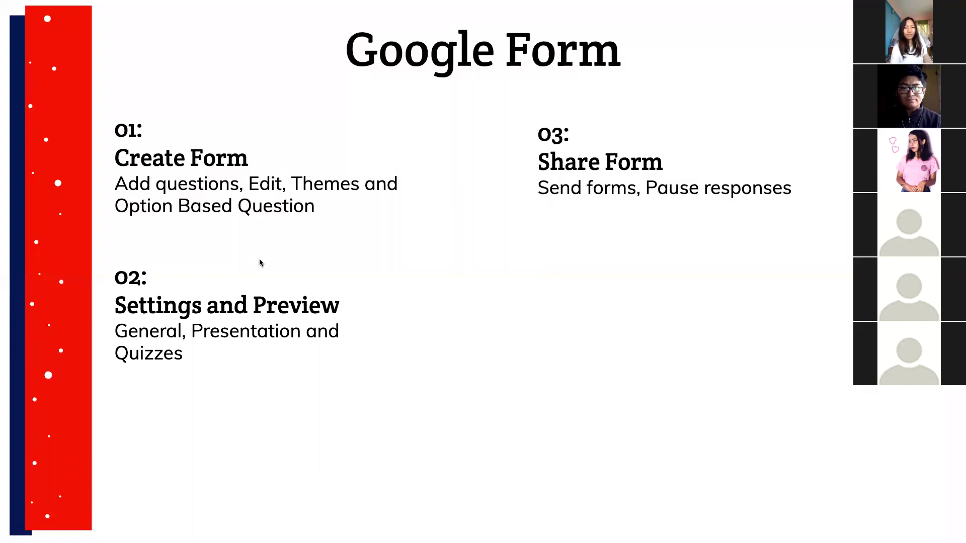
Leave the slideshow to view the bannered form editor, later returning to the slide
{"action": "key", "text": "ctrl+Right"}
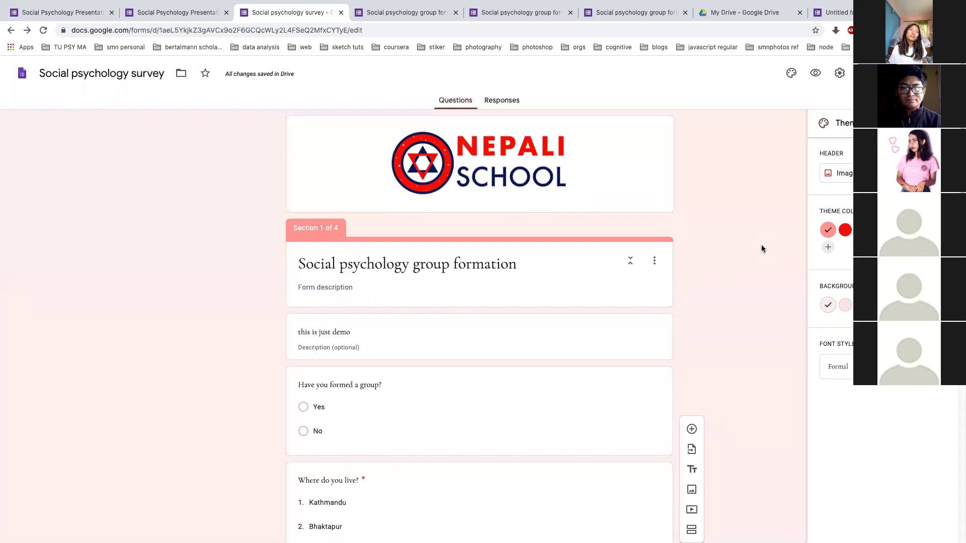
{"action": "key", "text": "alt+Tab"}
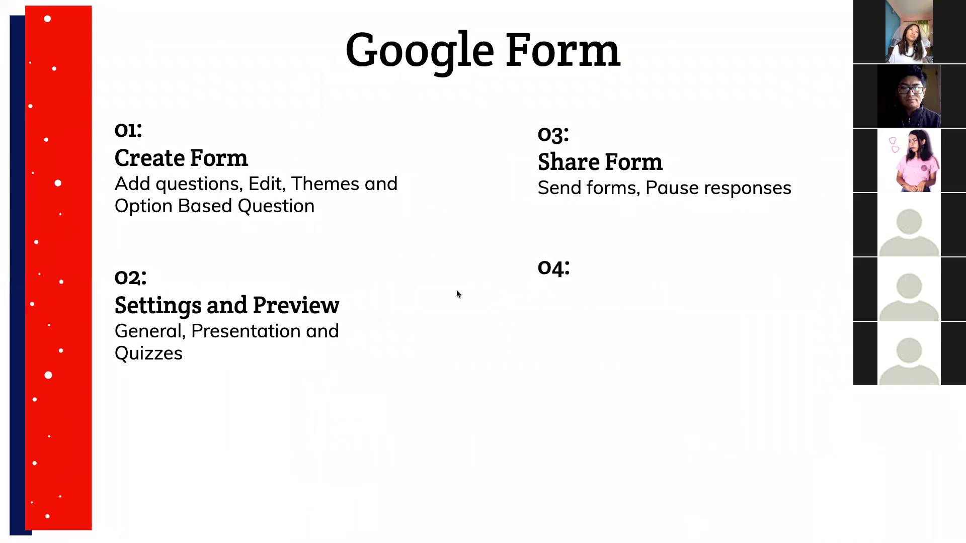
Build point 04, Analyse the reply, on the overview slide, then close the form's Theme panel
{"action": "key", "text": "Right"}
{"action": "key", "text": "Right"}
{"action": "key", "text": "Right"}
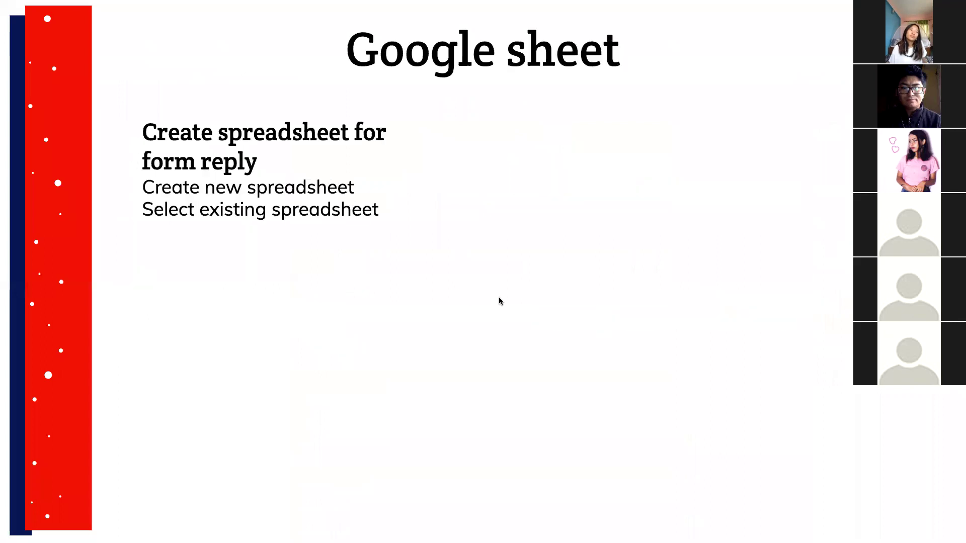
{"action": "key", "text": "Left"}
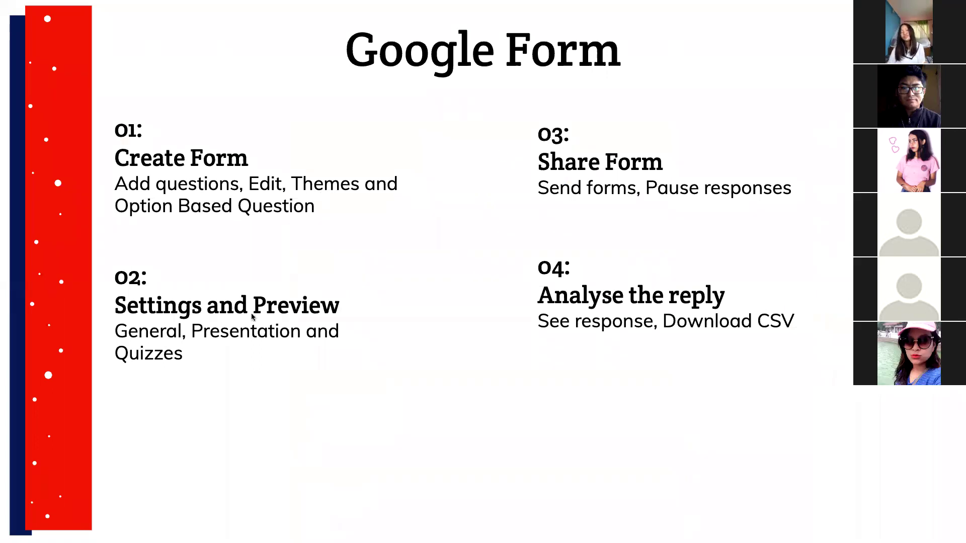
{"action": "key", "text": "alt+Tab"}
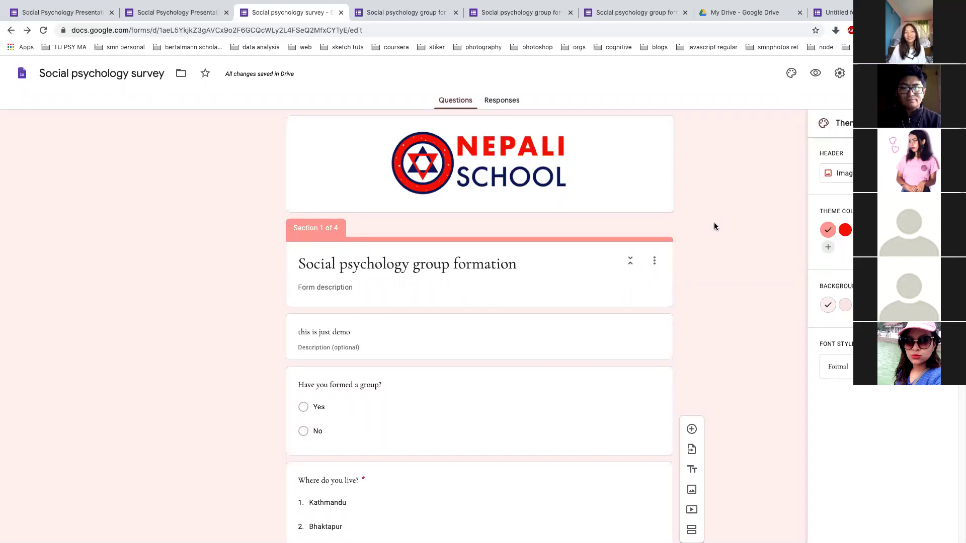
{"action": "key", "text": "super+Tab"}
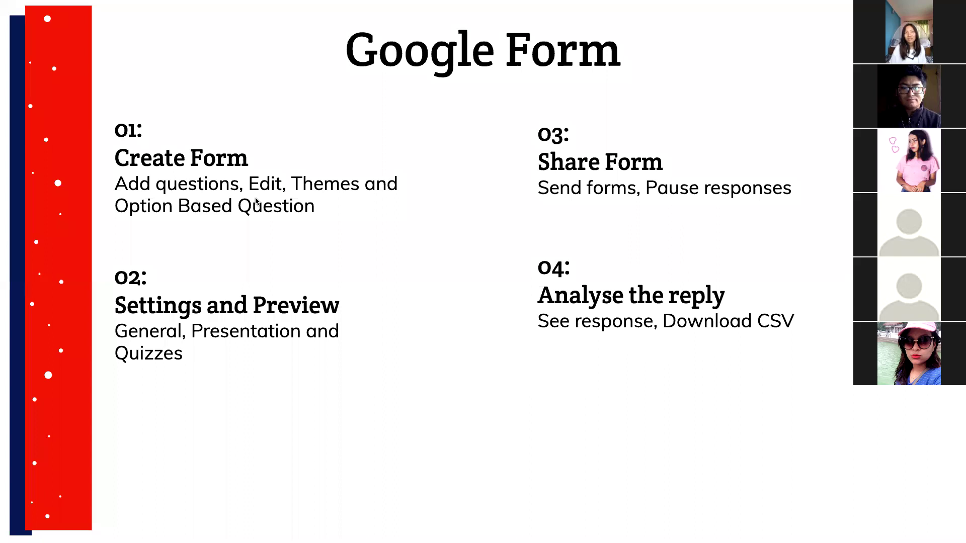
{"action": "key", "text": "ctrl+Right"}
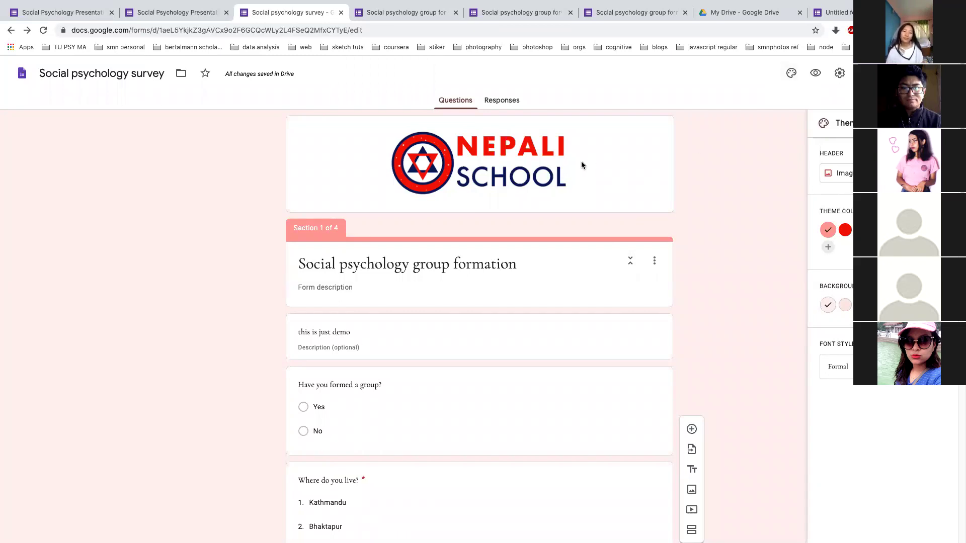
{"action": "key", "text": "Escape"}
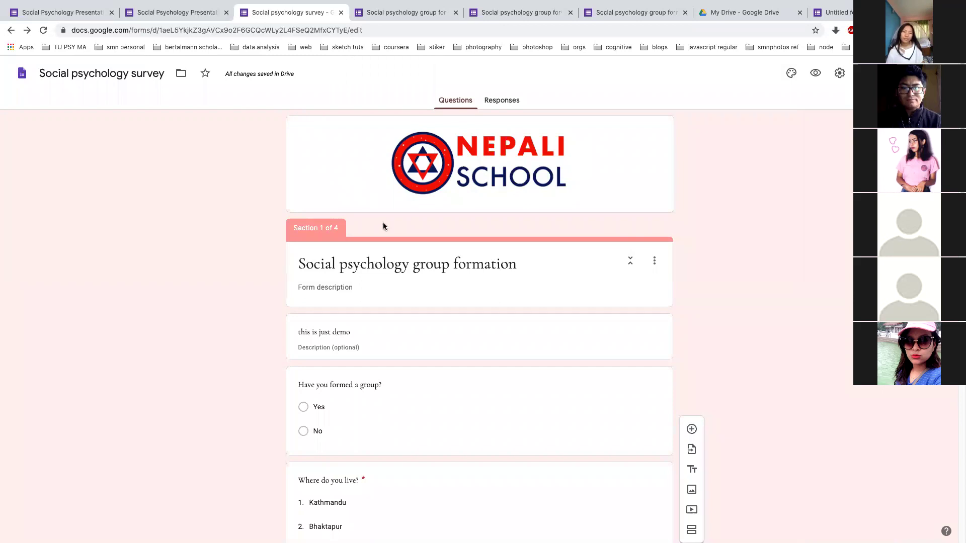
Exit the slideshow with Esc so the Social psychology survey editor is back in view
{"action": "scroll", "coordinate": [405, 501], "scroll_direction": "down", "scroll_amount": 3}
{"action": "scroll", "coordinate": [406, 501], "scroll_direction": "down", "scroll_amount": 15}
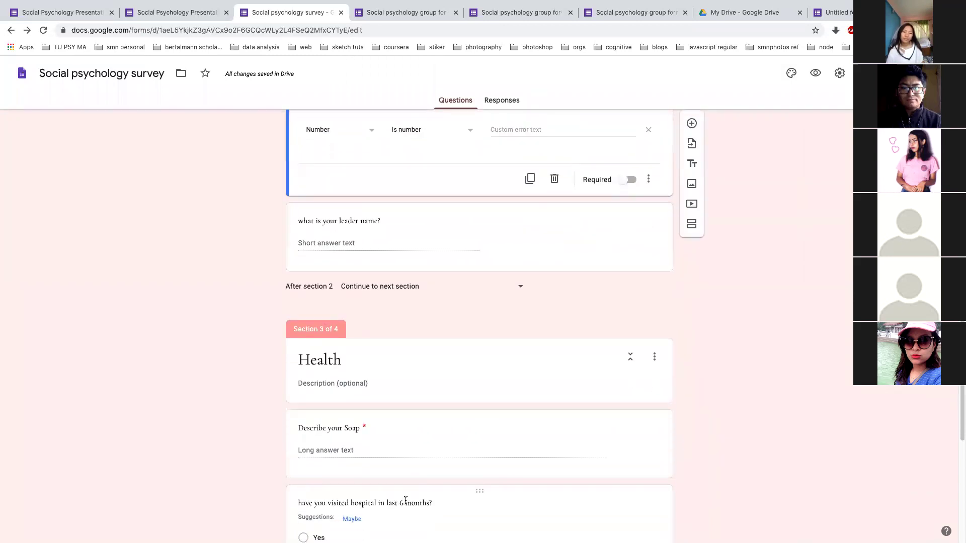
{"action": "scroll", "coordinate": [405, 499], "scroll_direction": "up", "scroll_amount": 20}
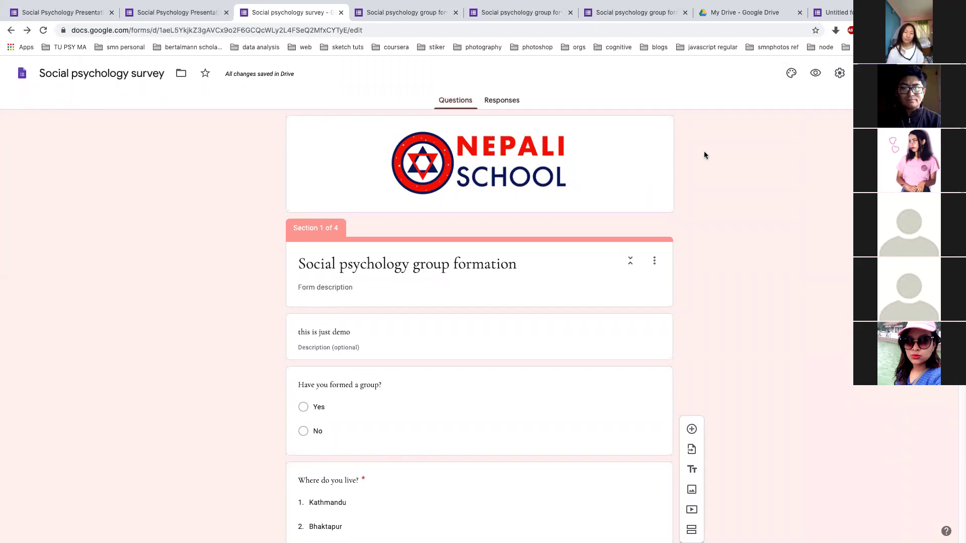
{"action": "left_click", "coordinate": [791, 73]}
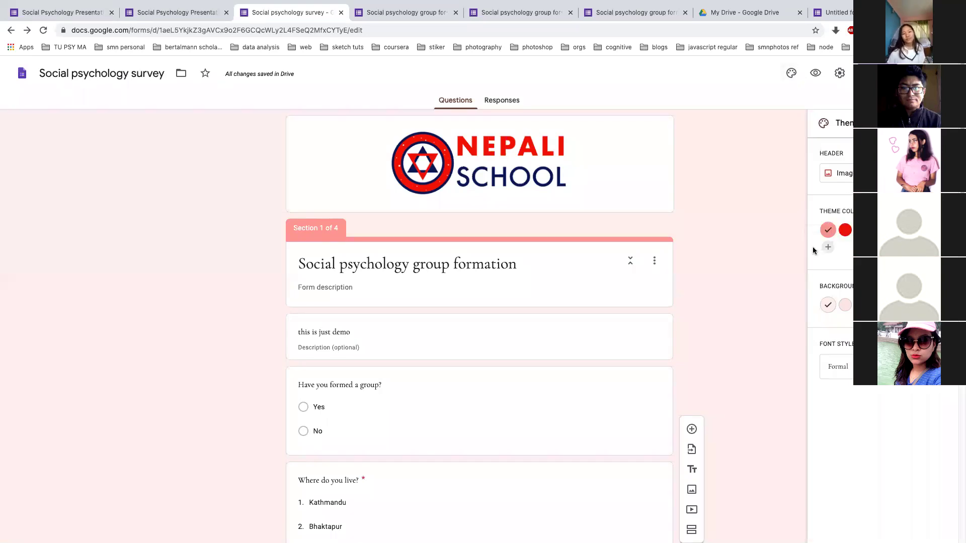
{"action": "key", "text": "alt+Tab"}
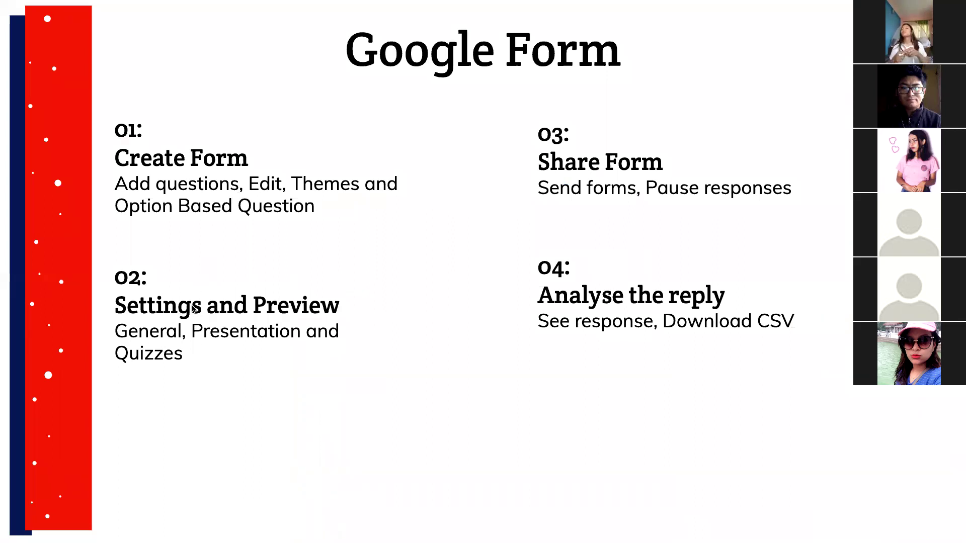
{"action": "key", "text": "Escape"}
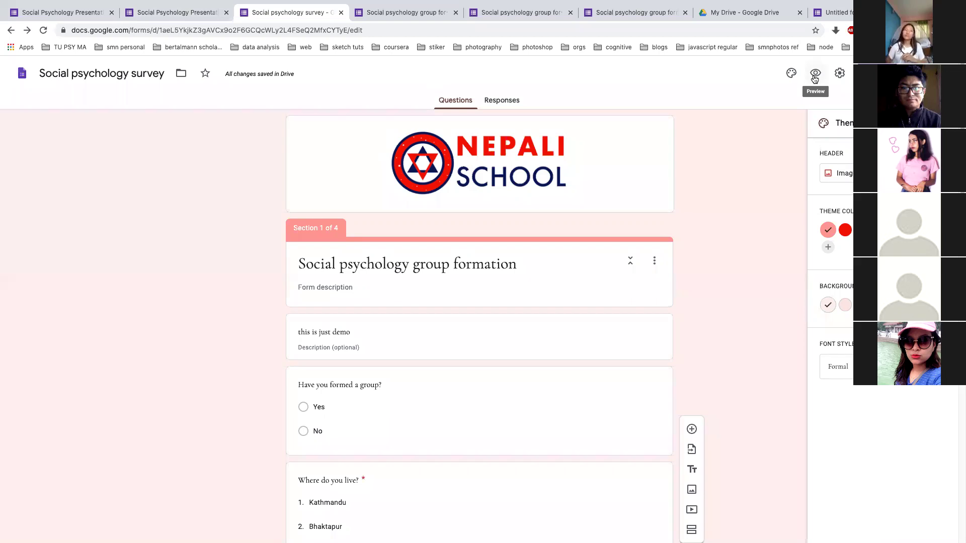
{"action": "left_click", "coordinate": [814, 74]}
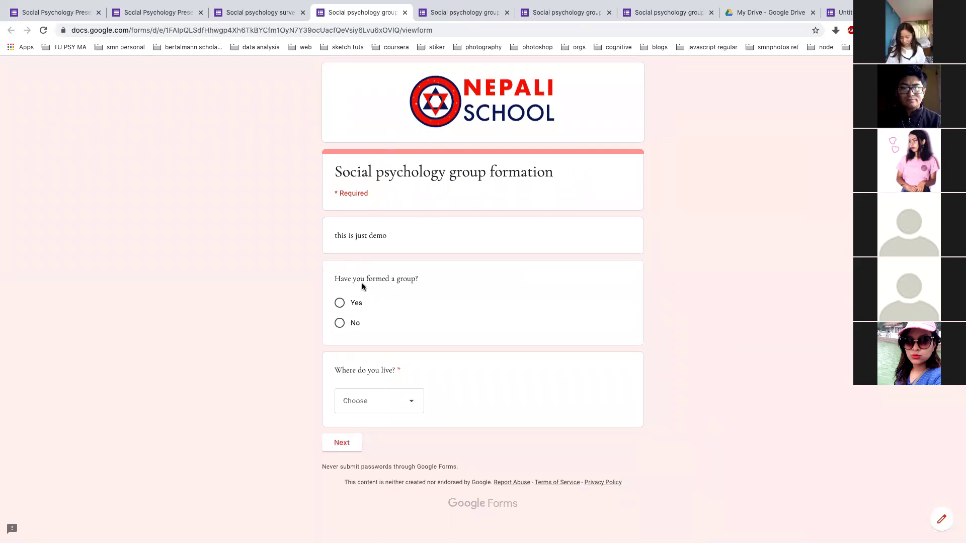
Change 'group' to 'team' so the first question reads 'Have you formed a team?'
{"action": "left_click", "coordinate": [239, 14]}
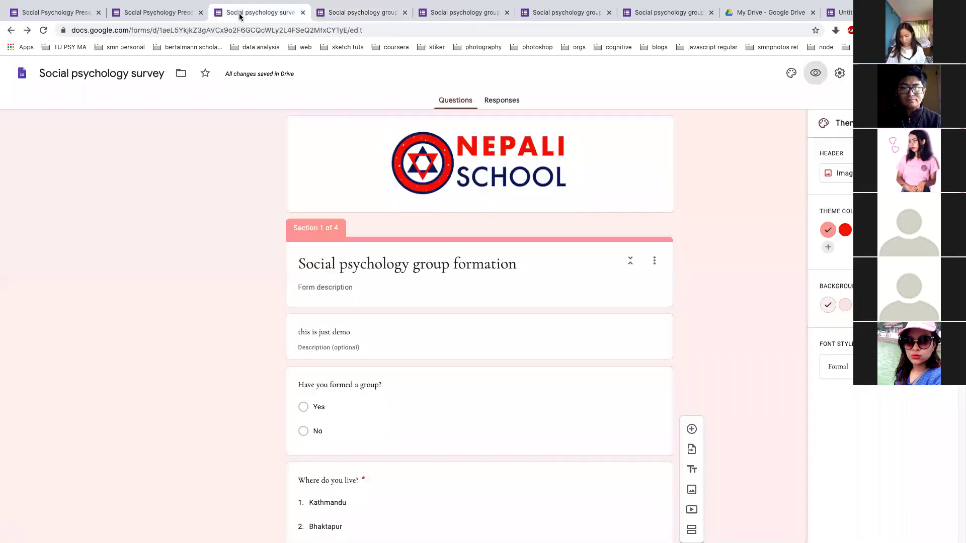
{"action": "scroll", "coordinate": [393, 368], "scroll_direction": "down", "scroll_amount": 1}
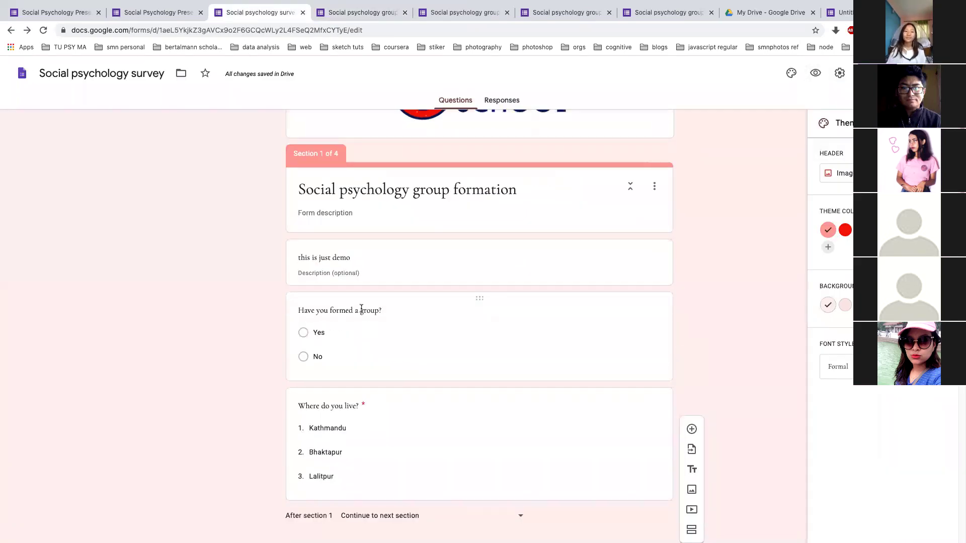
{"action": "left_click", "coordinate": [362, 311]}
{"action": "left_click", "coordinate": [368, 318]}
{"action": "double_click", "coordinate": [381, 318]}
{"action": "type", "text": "team"}
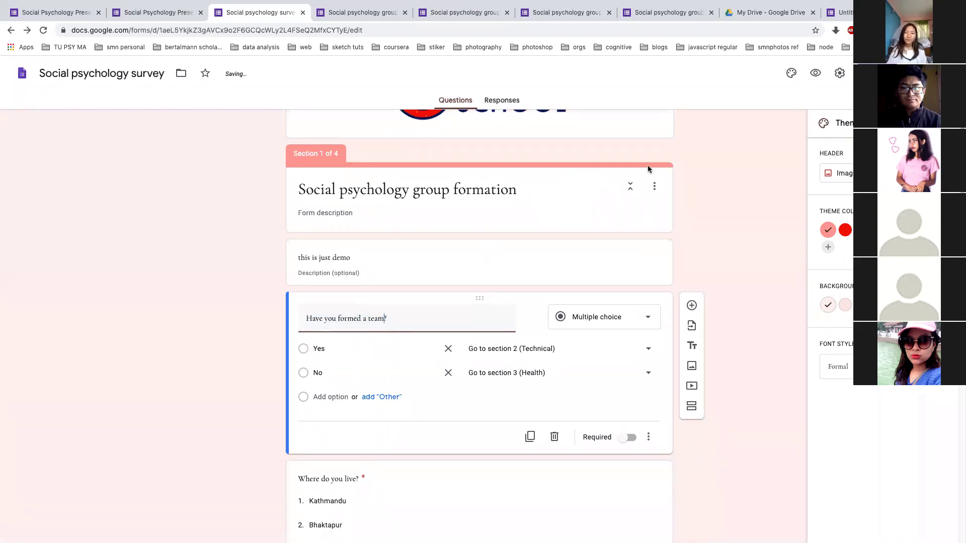
Preview the form with the reworded question
{"action": "left_click", "coordinate": [811, 76]}
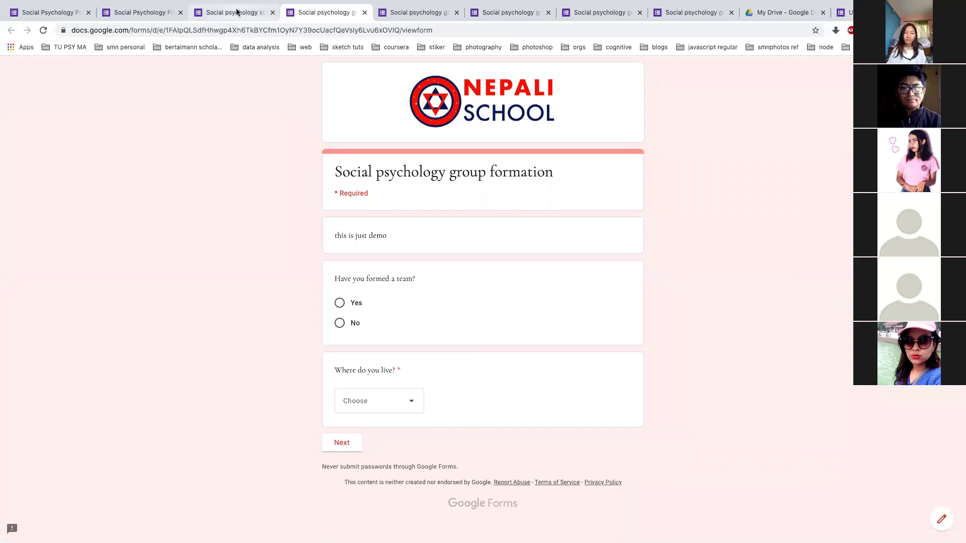
{"action": "key", "text": "super+Tab"}
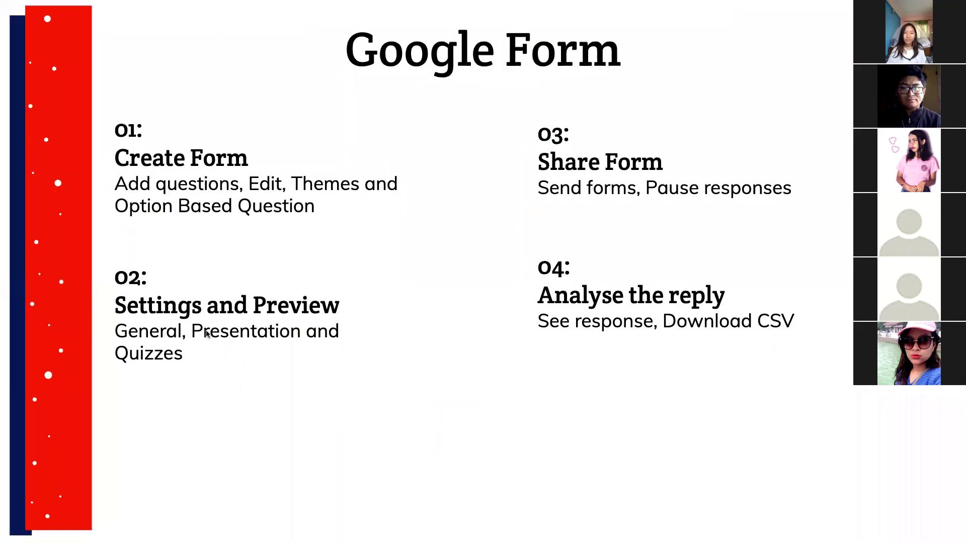
{"action": "key", "text": "super+Tab"}
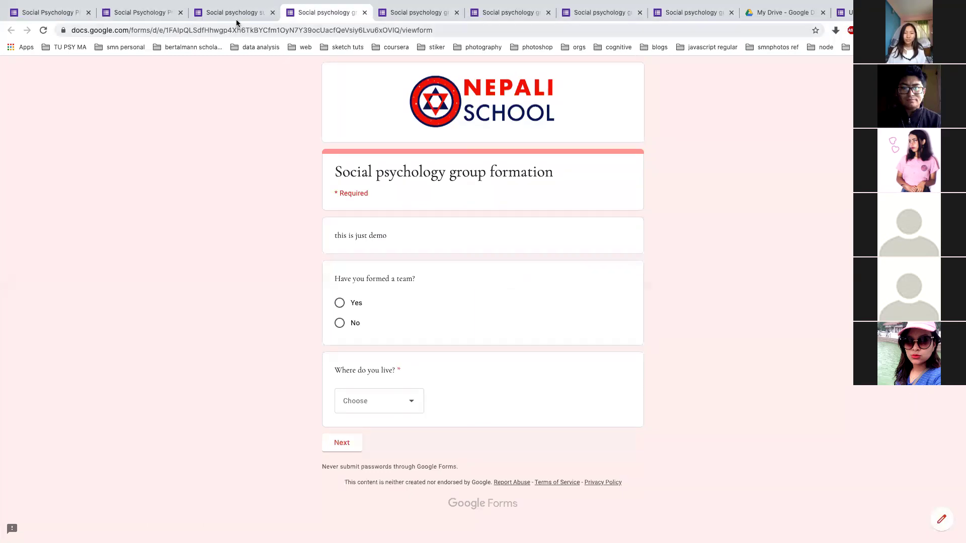
Return to the survey editor tab and open the form's Settings
{"action": "left_click", "coordinate": [237, 21]}
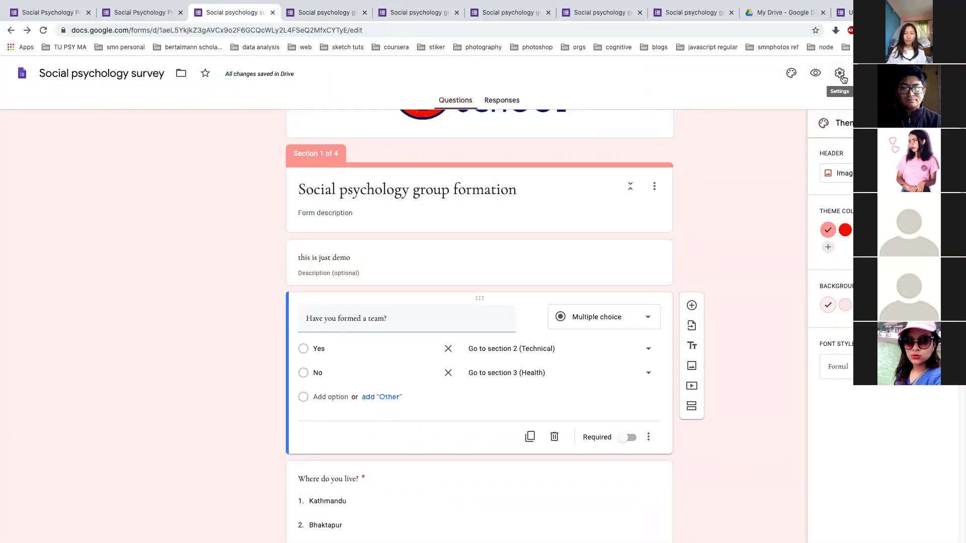
{"action": "left_click", "coordinate": [841, 75]}
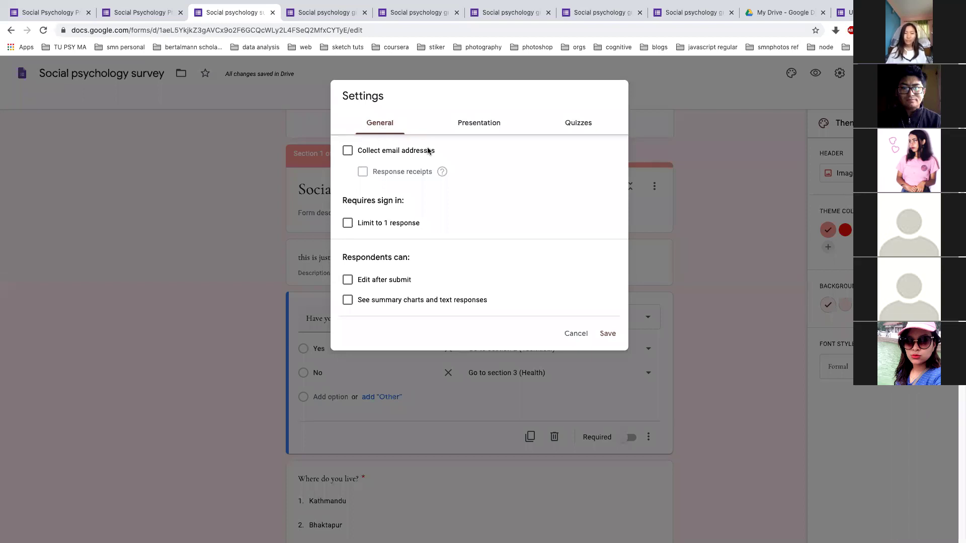
{"action": "left_click", "coordinate": [348, 150]}
{"action": "left_click", "coordinate": [352, 154]}
{"action": "left_click", "coordinate": [349, 152]}
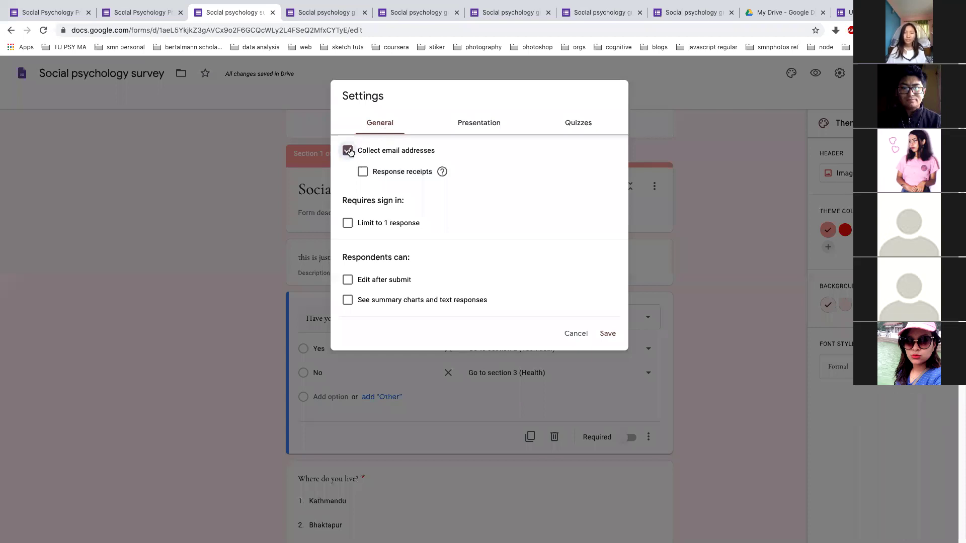
{"action": "left_click", "coordinate": [285, 14]}
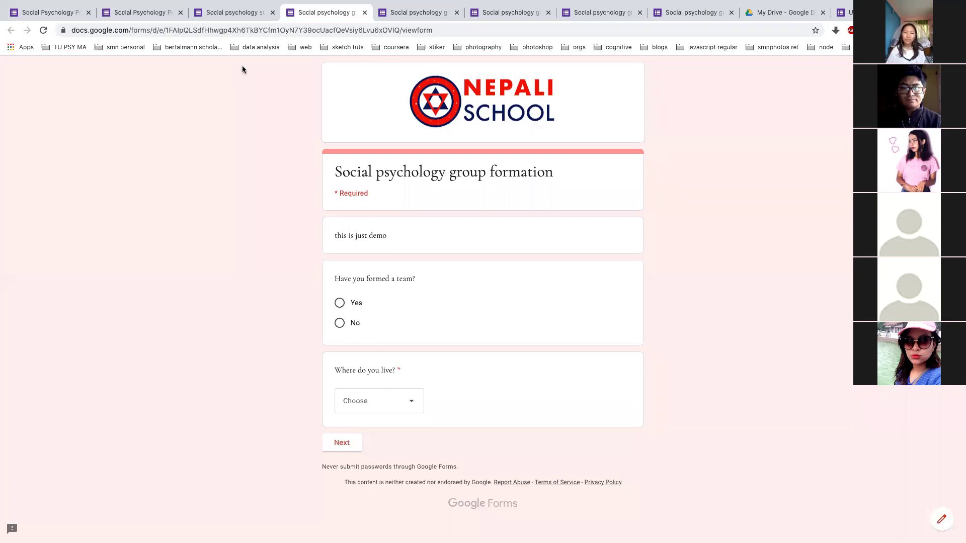
{"action": "left_click", "coordinate": [226, 18]}
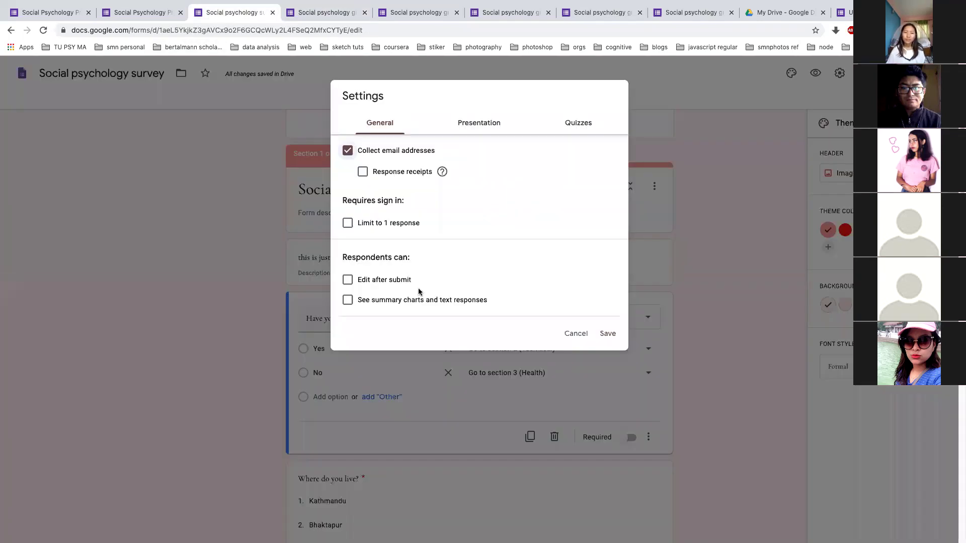
{"action": "left_click", "coordinate": [347, 152]}
{"action": "left_click", "coordinate": [347, 223]}
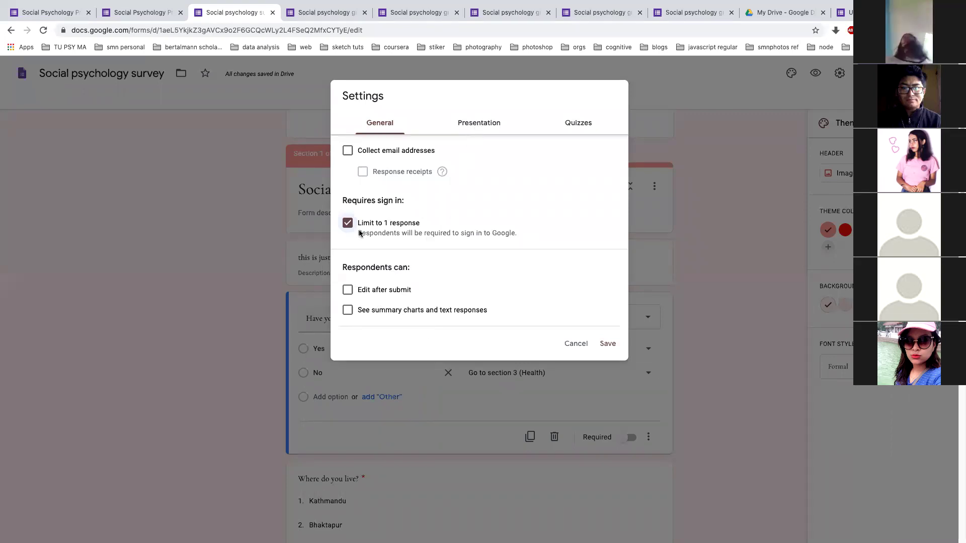
{"action": "left_click", "coordinate": [348, 223]}
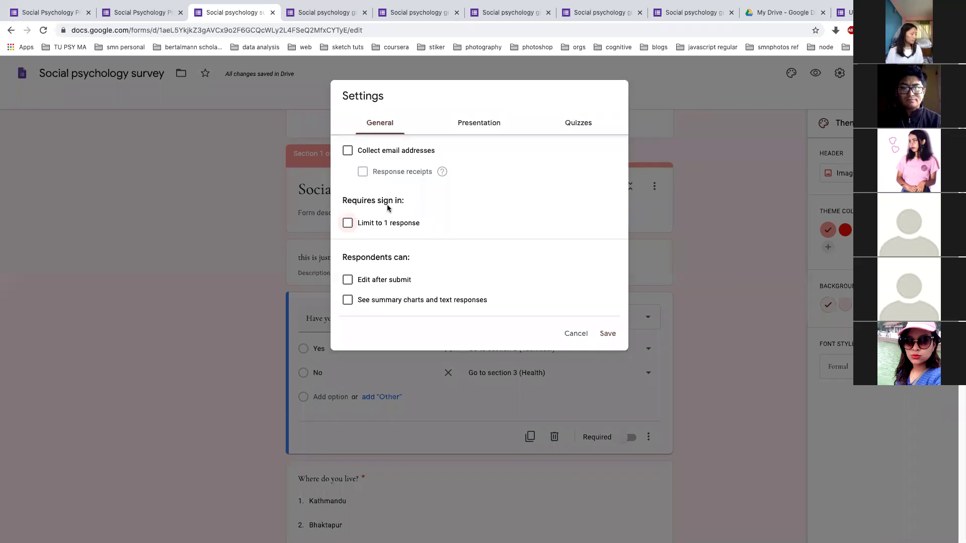
Turn on Show progress bar in Presentation settings and reload the form preview
{"action": "left_click", "coordinate": [478, 129]}
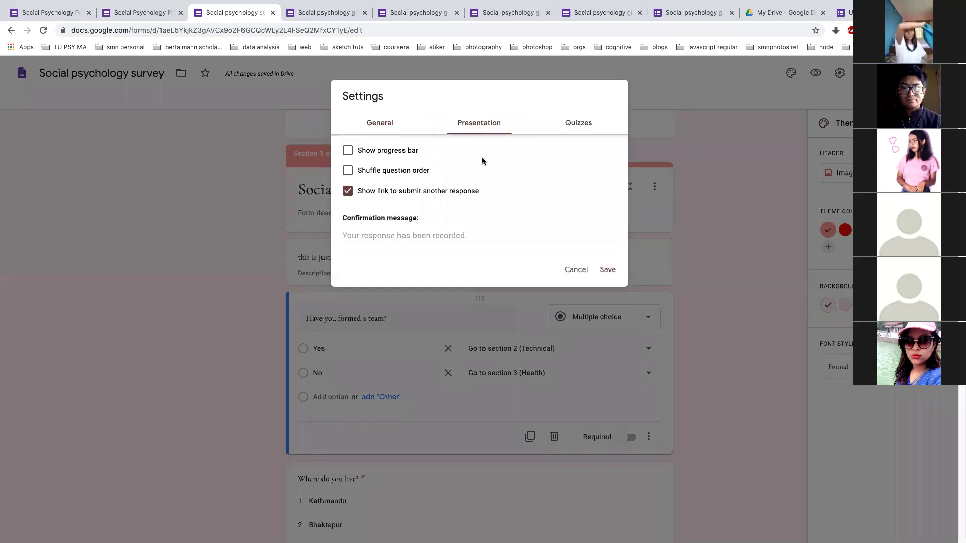
{"action": "left_click", "coordinate": [349, 152]}
{"action": "left_click", "coordinate": [288, 12]}
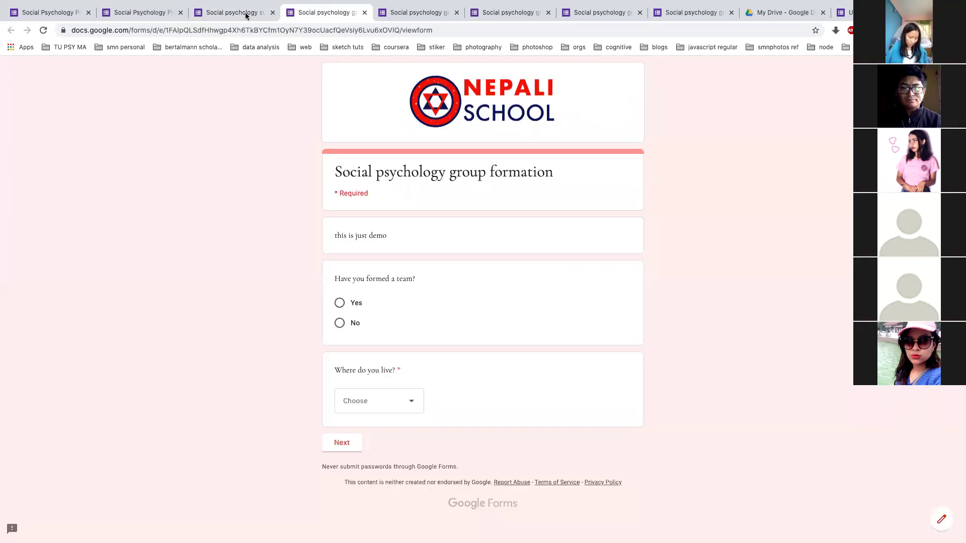
{"action": "left_click", "coordinate": [43, 30]}
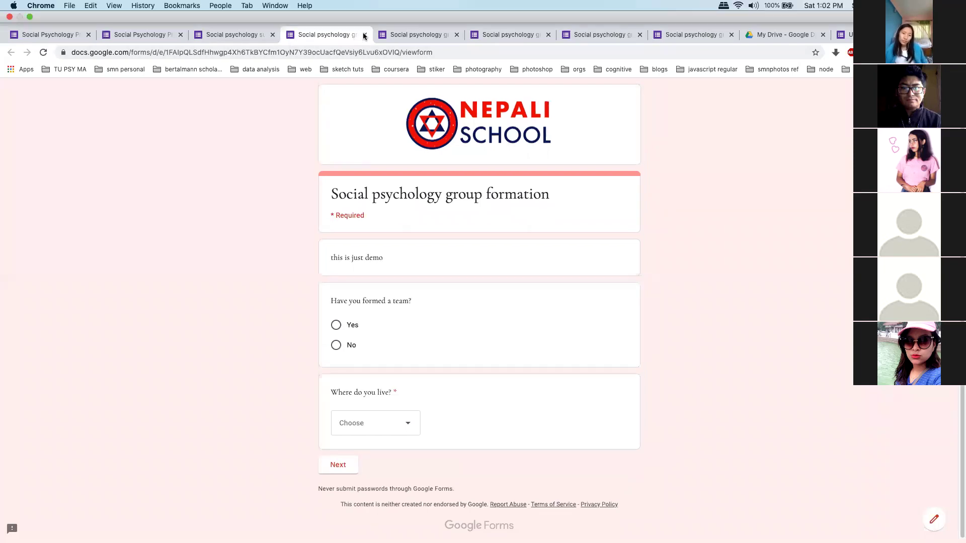
Close the three extra preview tabs, confirming Leave, and go back to the editor
{"action": "left_click", "coordinate": [364, 35]}
{"action": "left_click", "coordinate": [365, 35]}
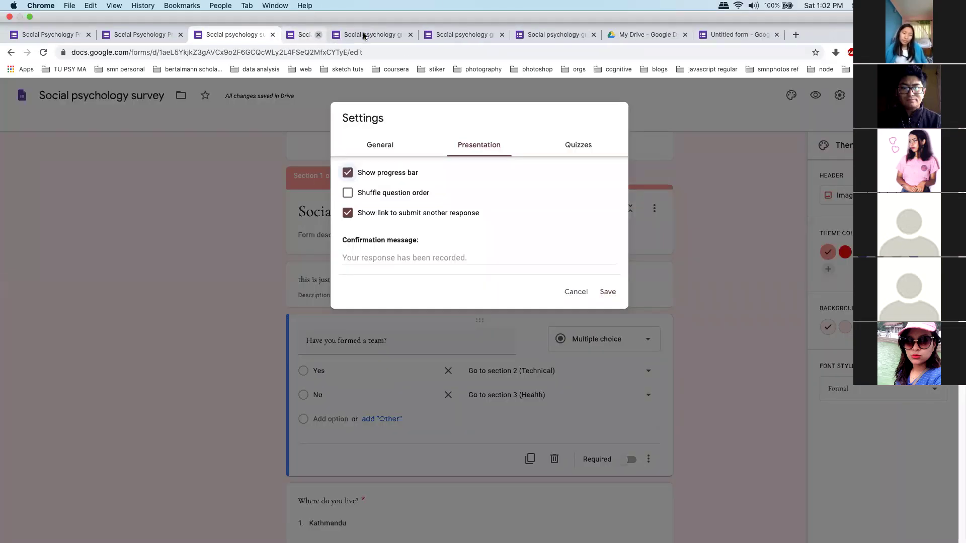
{"action": "left_click", "coordinate": [365, 35]}
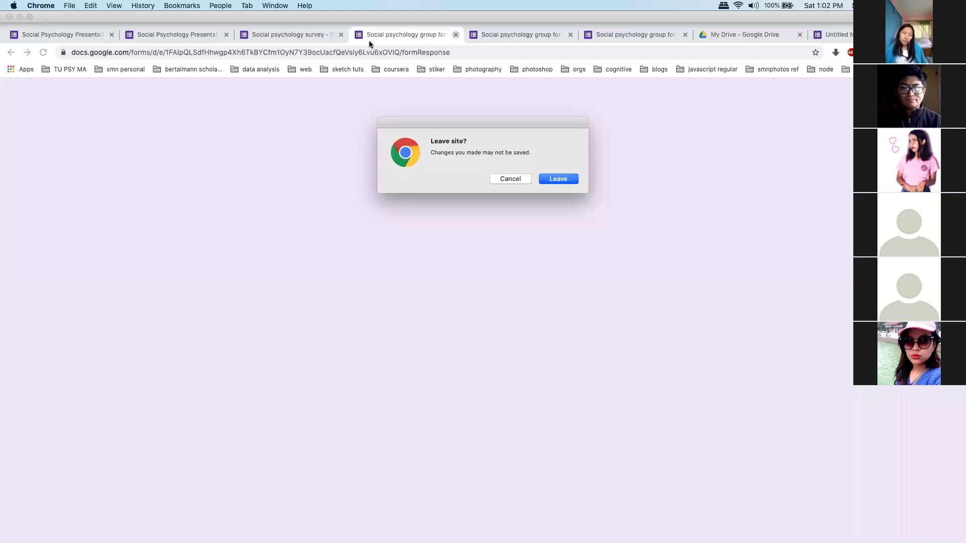
{"action": "left_click", "coordinate": [559, 179]}
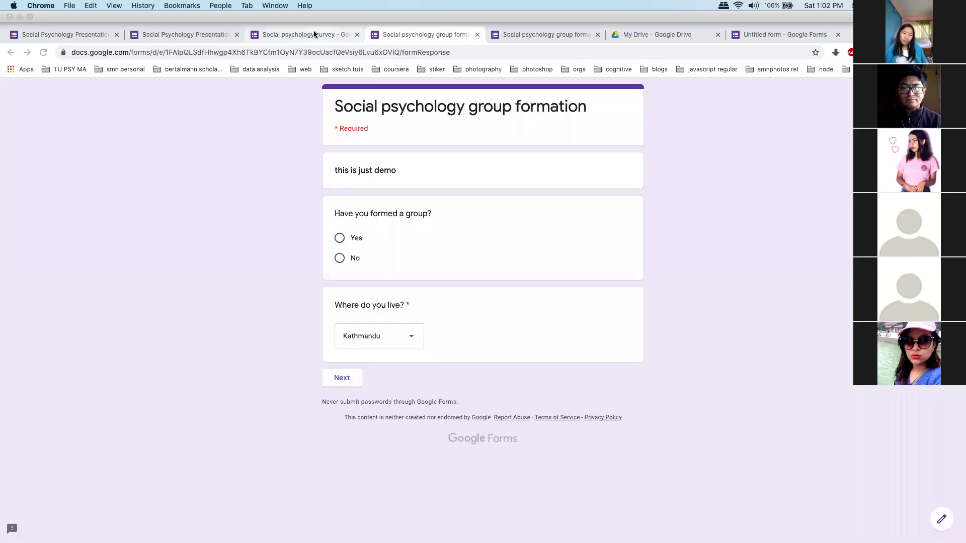
{"action": "left_click", "coordinate": [291, 36]}
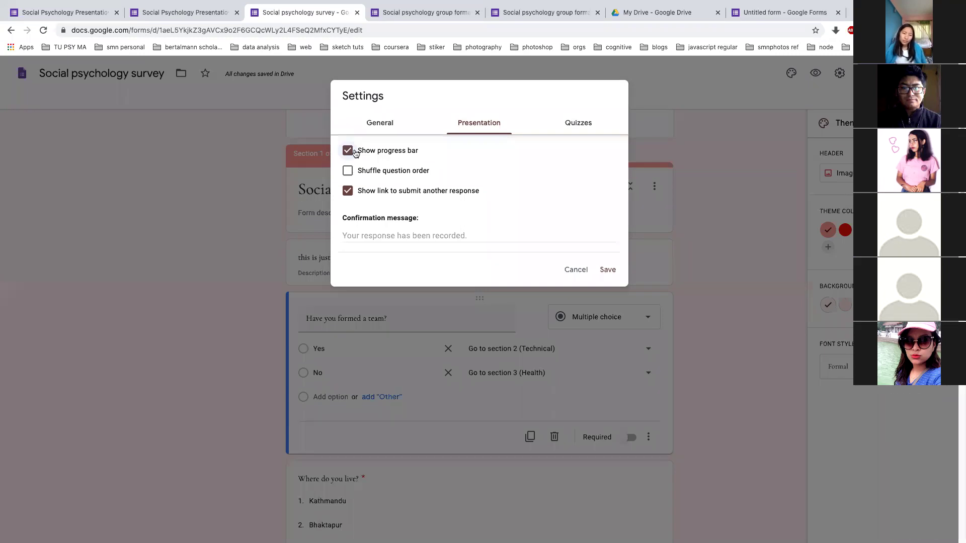
{"action": "left_click", "coordinate": [402, 235]}
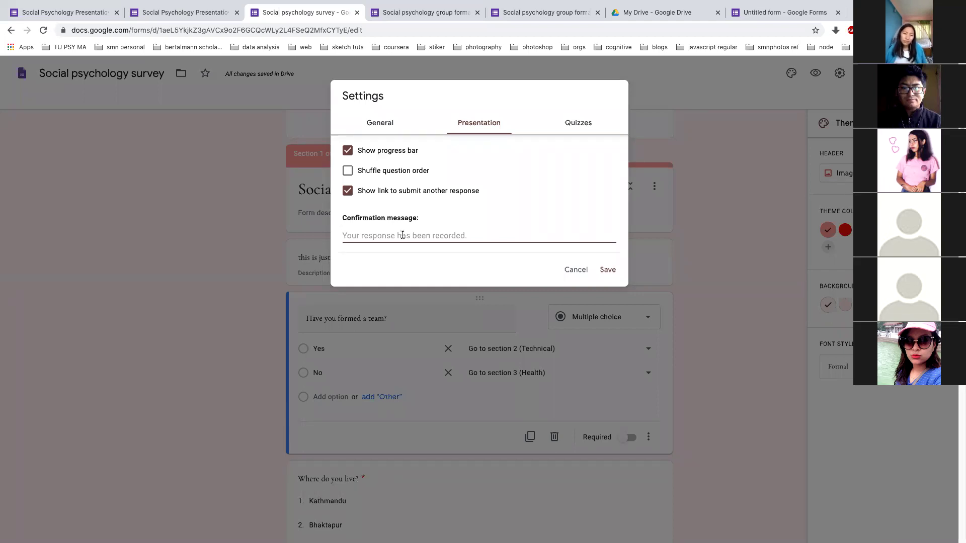
Enter 'Dhanyabad, Thank' as the confirmation message
{"action": "type", "text": "Dhanyaba"}
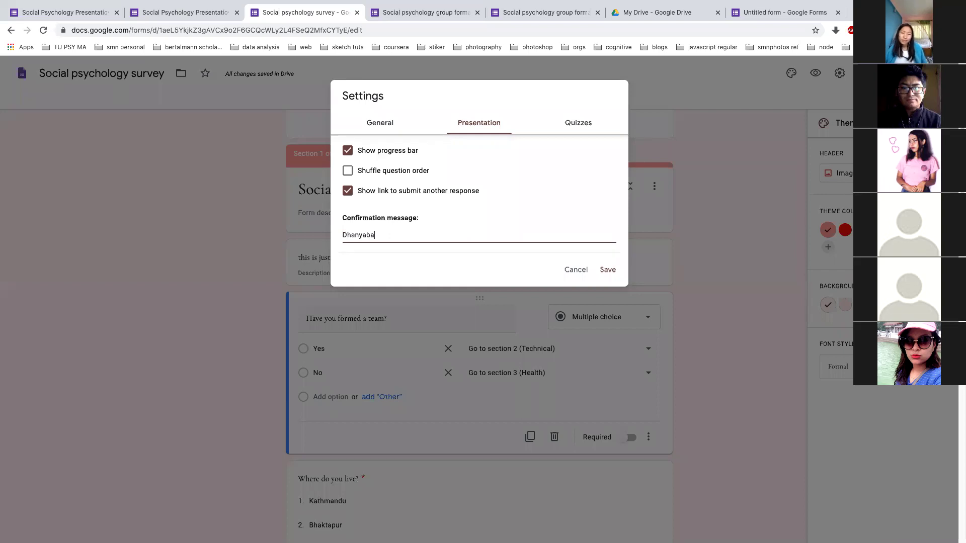
{"action": "type", "text": "d, Thayo"}
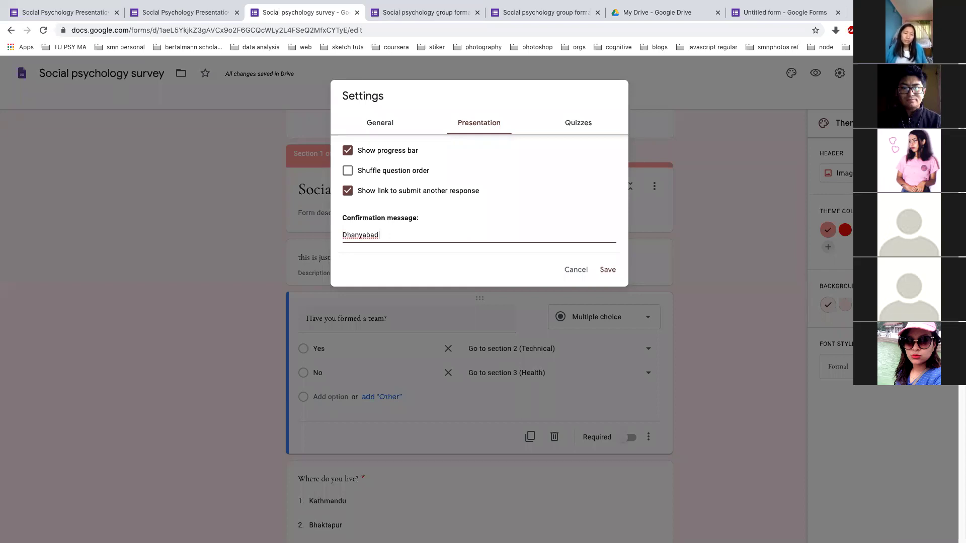
{"action": "type", "text": "u"}
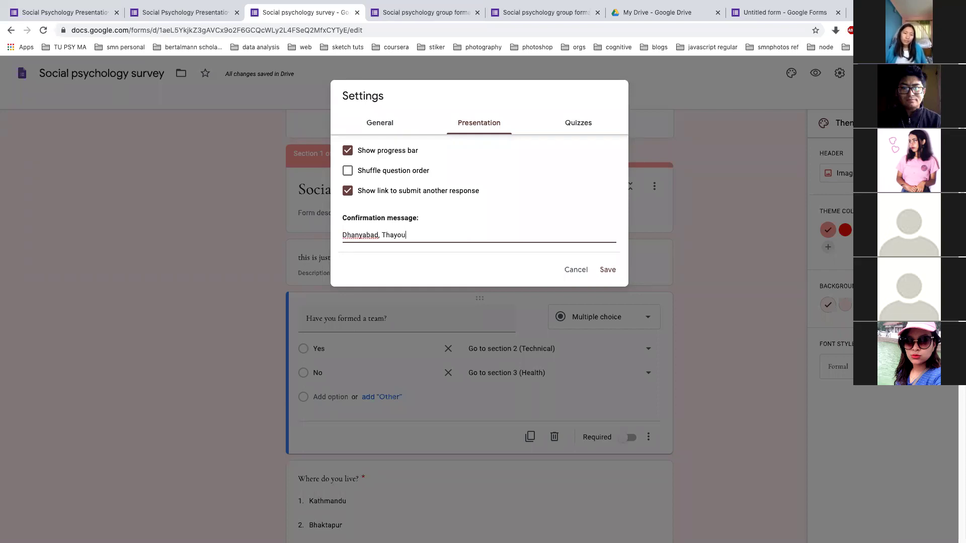
{"action": "key", "text": "BackSpace"}
{"action": "key", "text": "BackSpace"}
{"action": "key", "text": "BackSpace"}
{"action": "type", "text": "nk"}
{"action": "left_click", "coordinate": [409, 248]}
Leave 'Make this a quiz' switched off in Quizzes settings and save
{"action": "left_click", "coordinate": [557, 127]}
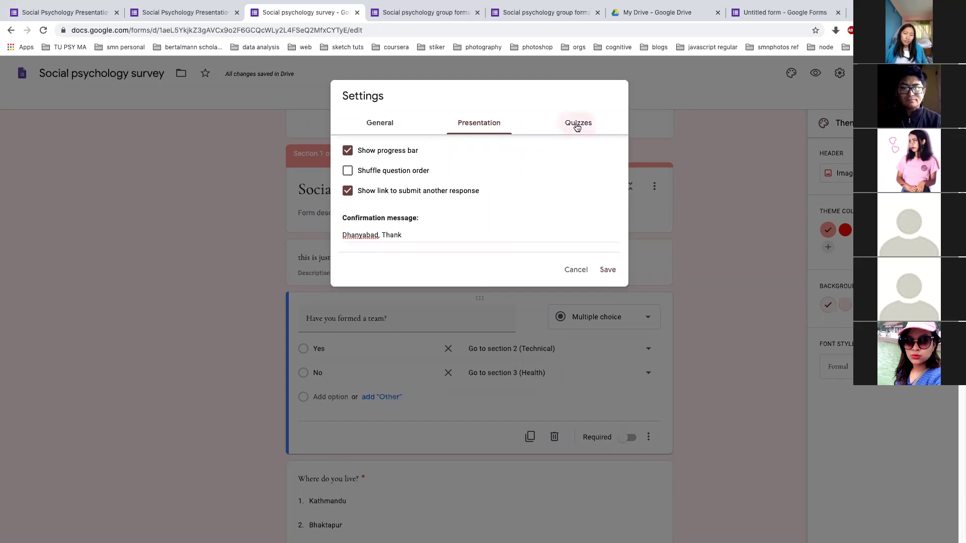
{"action": "left_click", "coordinate": [353, 152]}
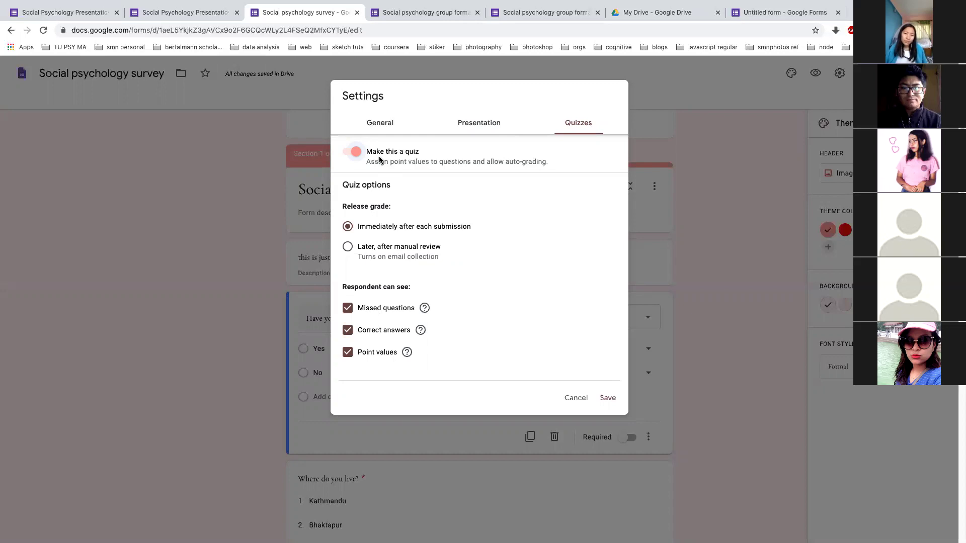
{"action": "left_click", "coordinate": [354, 151]}
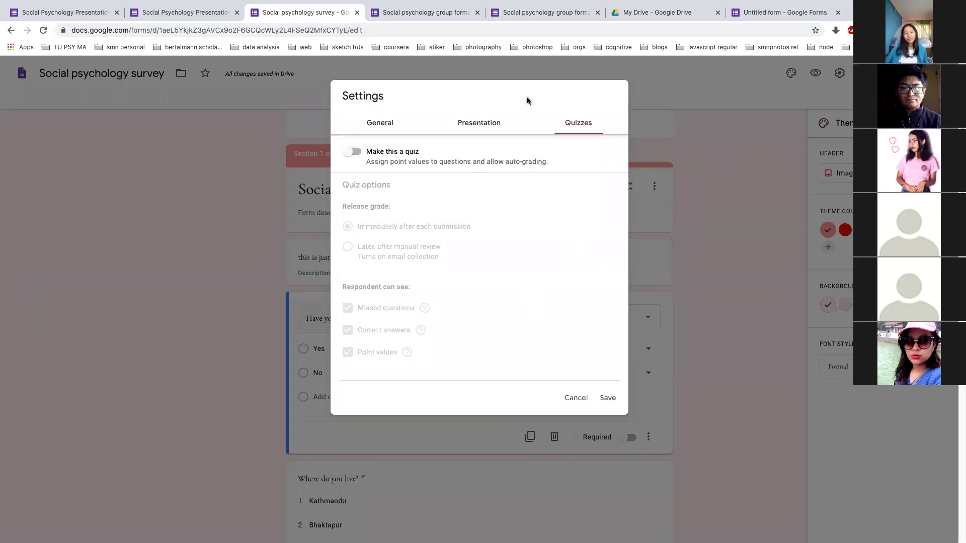
{"action": "left_click", "coordinate": [604, 394]}
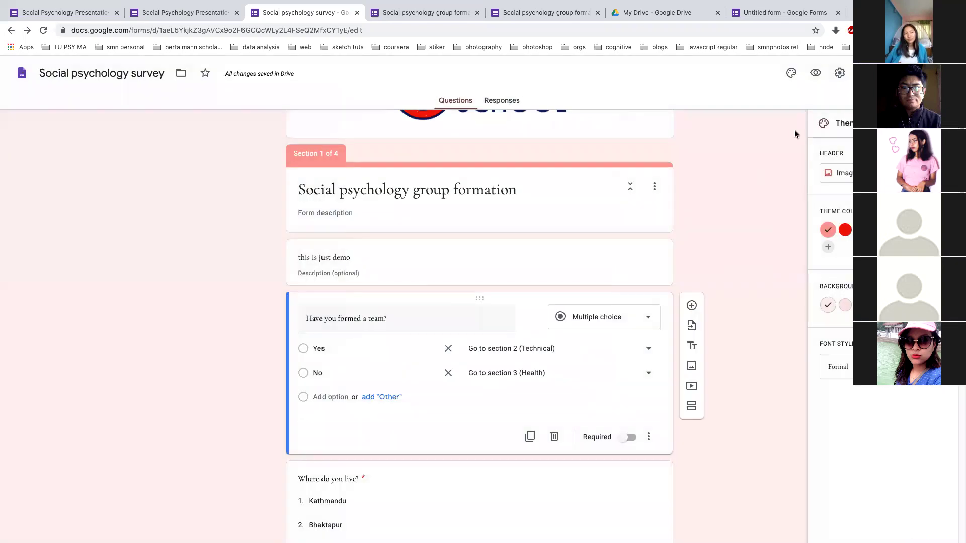
Extend the confirmation message to 'Dhanyabad, Thank your form has been submitted' and save
{"action": "left_click", "coordinate": [838, 79]}
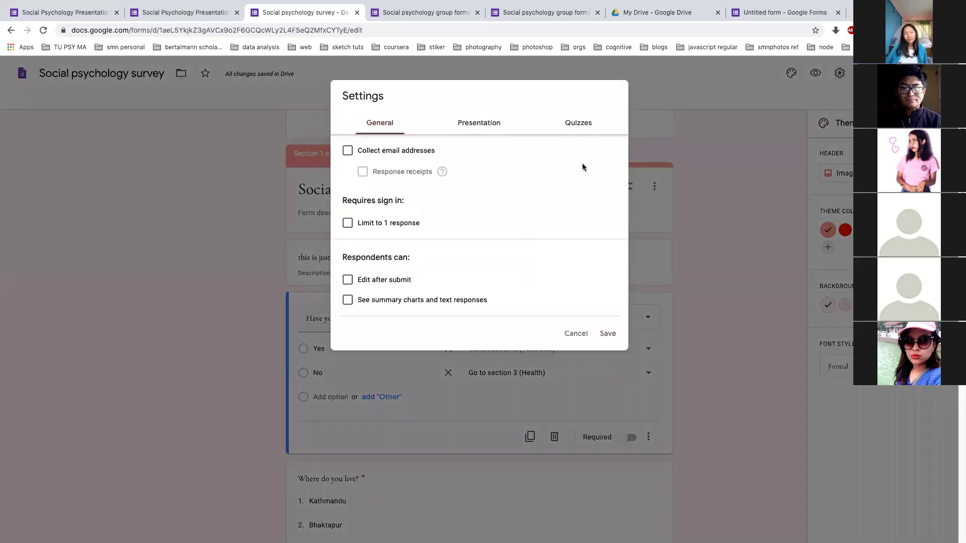
{"action": "left_click", "coordinate": [452, 126]}
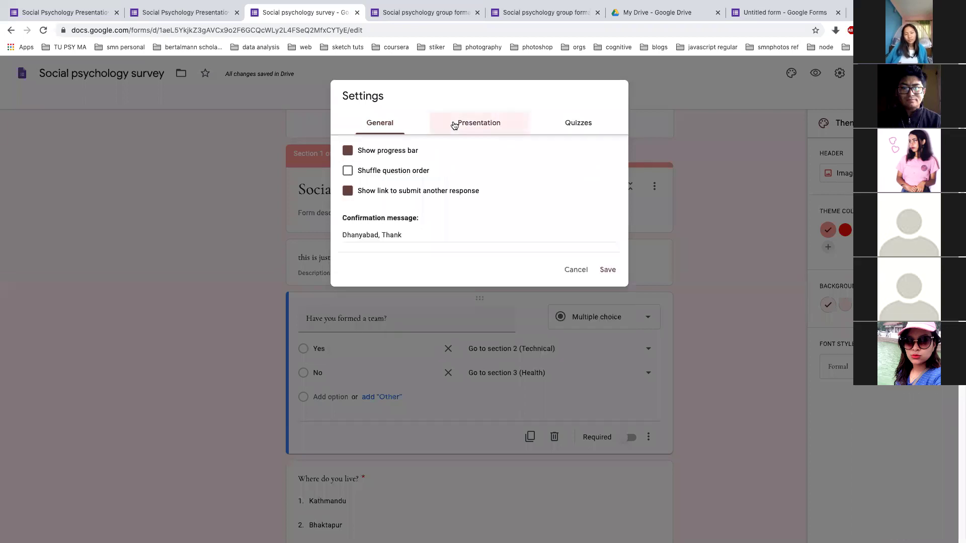
{"action": "left_click", "coordinate": [417, 235]}
{"action": "type", "text": "your"}
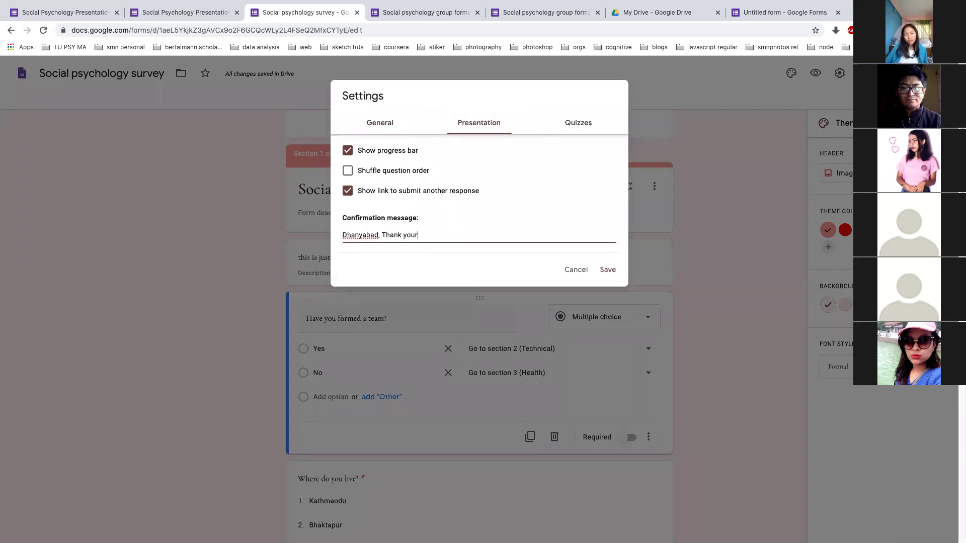
{"action": "type", "text": " form has been submitted."}
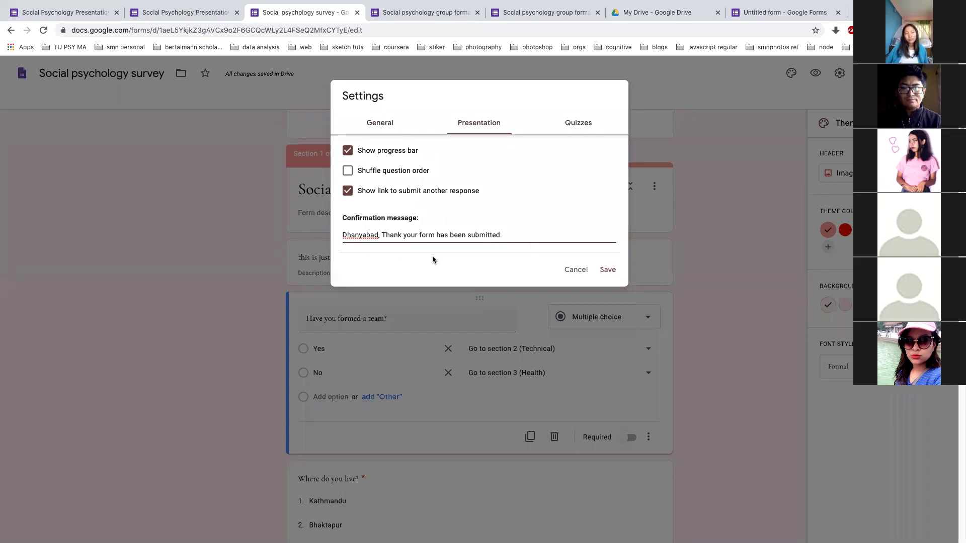
{"action": "left_click", "coordinate": [603, 269]}
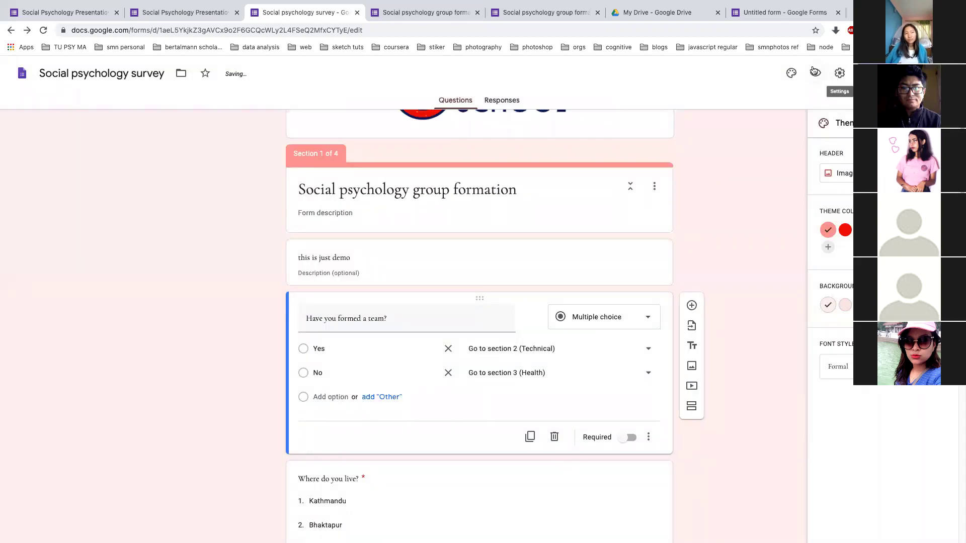
Preview the form and answer page one: team No, residence Kathmandu
{"action": "left_click", "coordinate": [814, 72]}
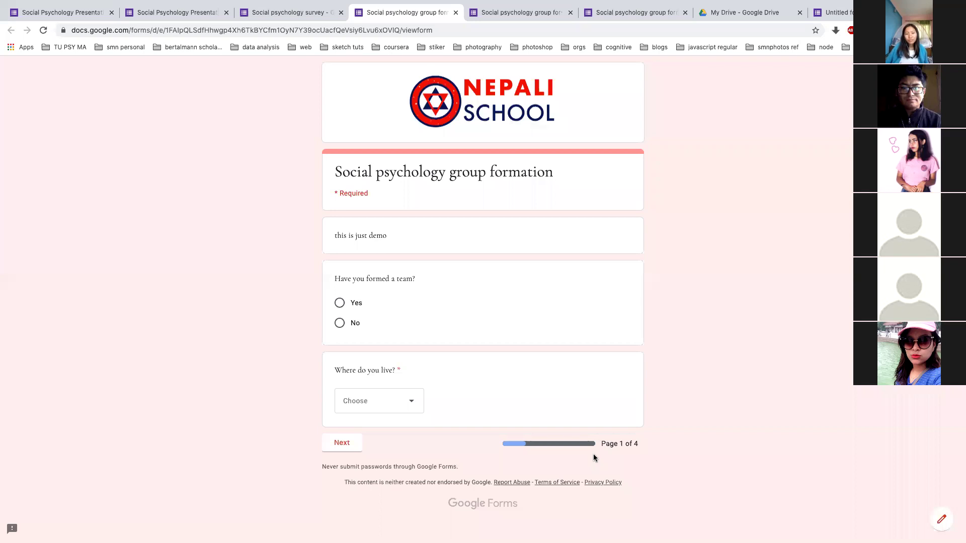
{"action": "left_click", "coordinate": [346, 303]}
{"action": "left_click", "coordinate": [382, 399]}
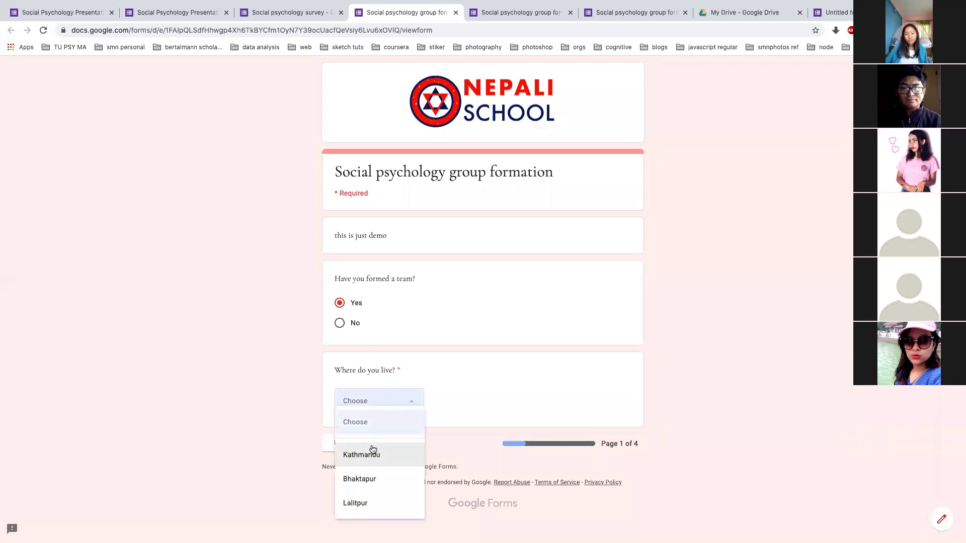
{"action": "left_click", "coordinate": [372, 453]}
{"action": "left_click", "coordinate": [346, 324]}
{"action": "left_click", "coordinate": [354, 442]}
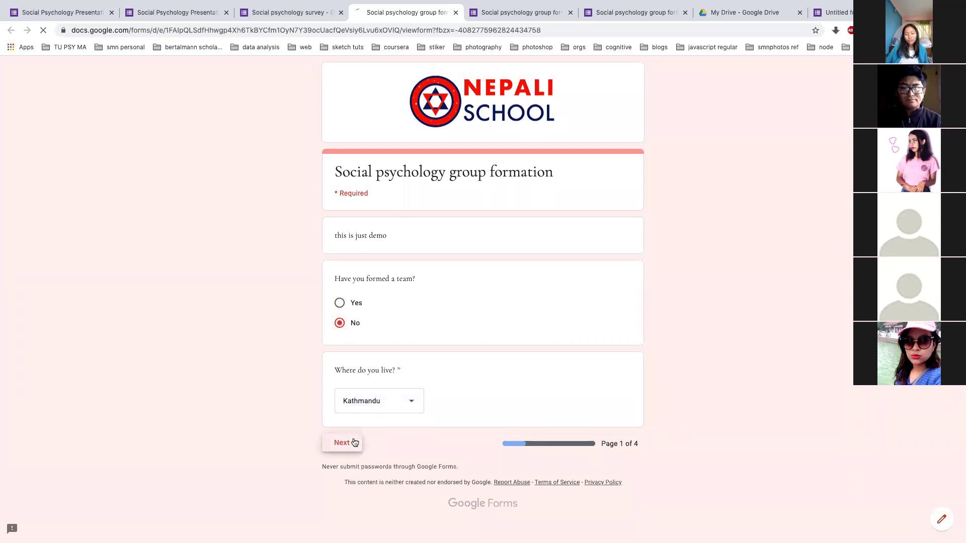
Fill page two with text 'esfsfw', then Yes and No answers
{"action": "left_click", "coordinate": [363, 279]}
{"action": "type", "text": "esfsfw"}
{"action": "left_click", "coordinate": [339, 359]}
{"action": "left_click", "coordinate": [340, 379]}
{"action": "left_click", "coordinate": [382, 414]}
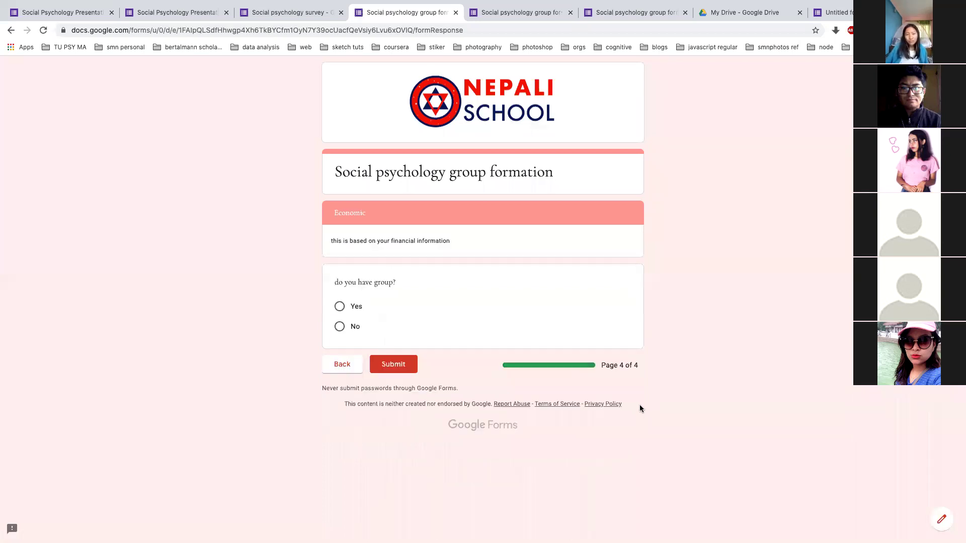
Answer No to 'do you have group?', submit, and start another response
{"action": "left_click", "coordinate": [346, 327]}
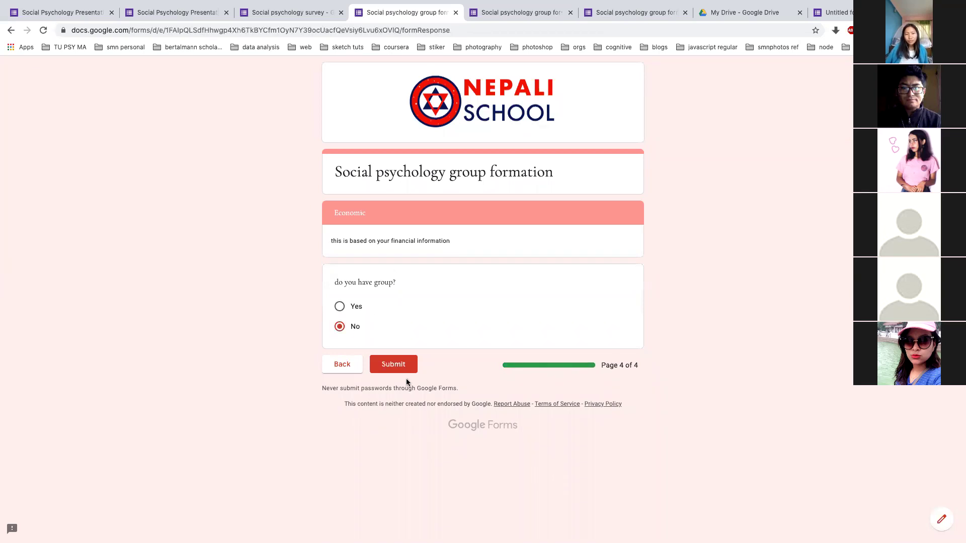
{"action": "left_click", "coordinate": [403, 365]}
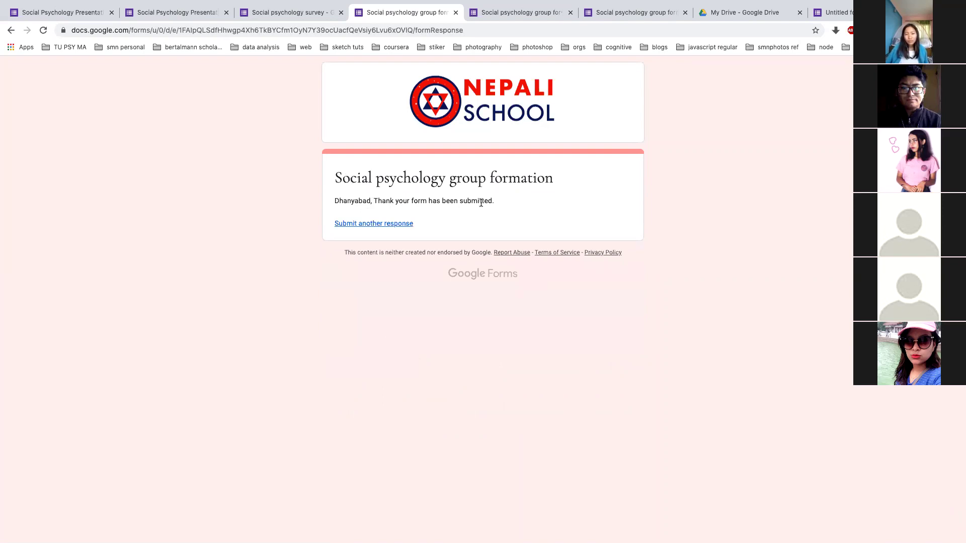
{"action": "left_click", "coordinate": [359, 228]}
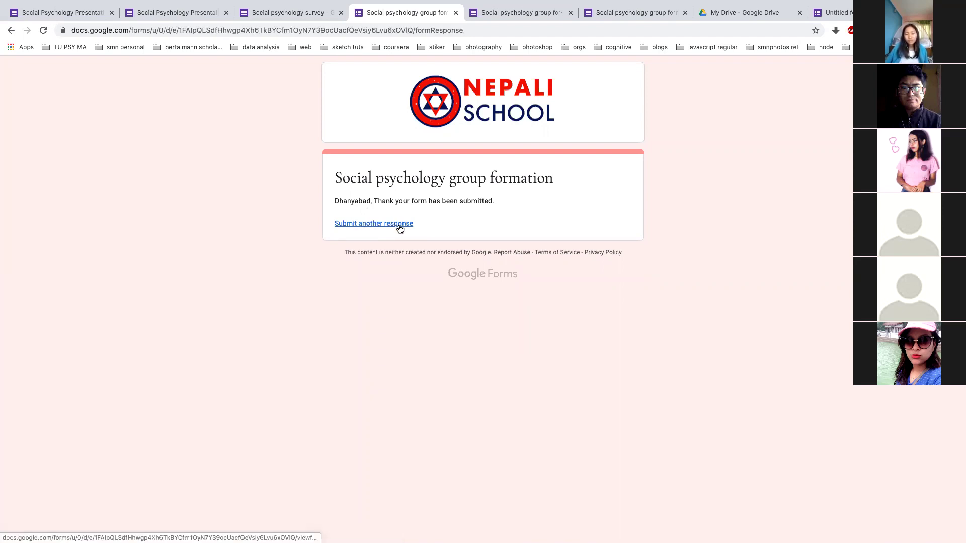
Tick 'Limit to 1 response' in the General settings and save
{"action": "left_click", "coordinate": [254, 13]}
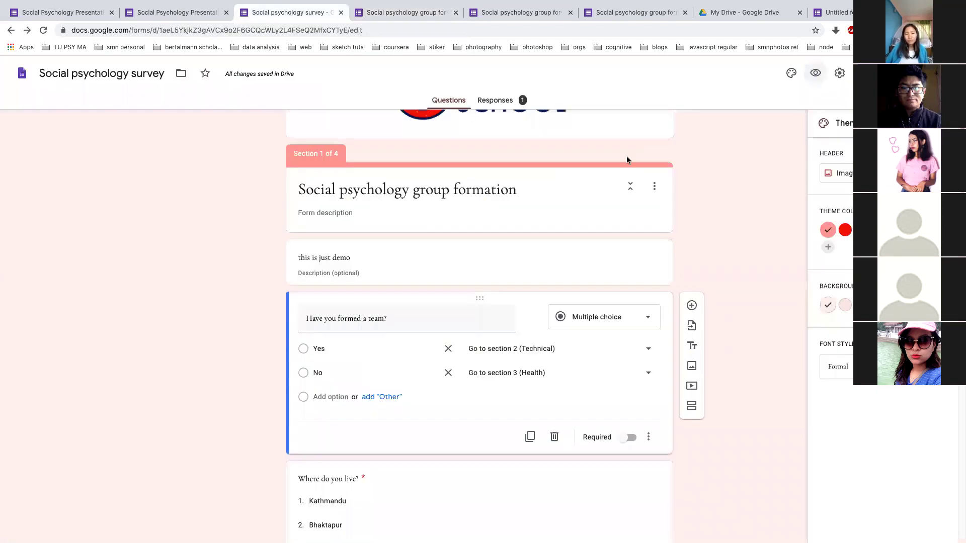
{"action": "left_click", "coordinate": [831, 74]}
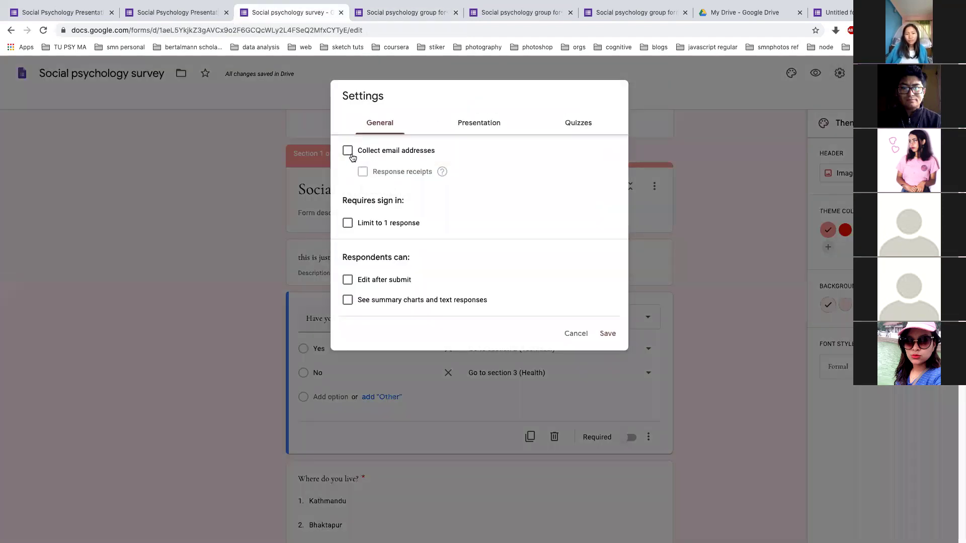
{"action": "left_click", "coordinate": [348, 223]}
{"action": "left_click", "coordinate": [606, 335]}
{"action": "key", "text": "alt+Tab"}
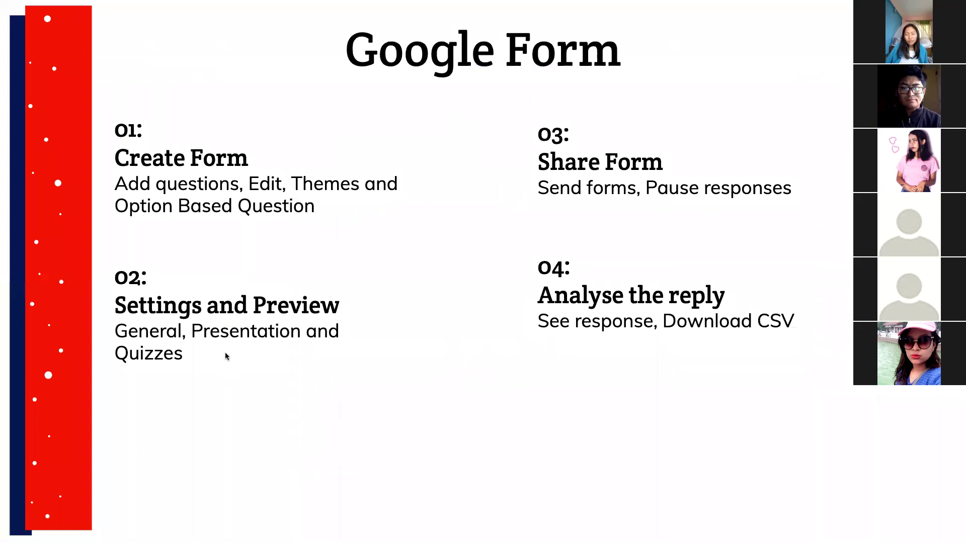
Advance to the Google sheet slide, back to the Google Form slide, then return to the editor
{"action": "mouse_move", "coordinate": [47, 514]}
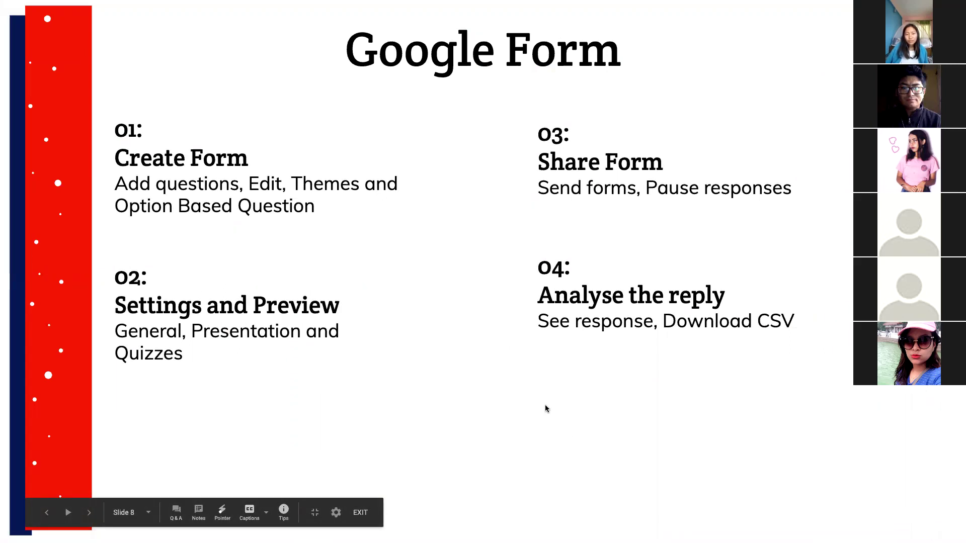
{"action": "key", "text": "Right"}
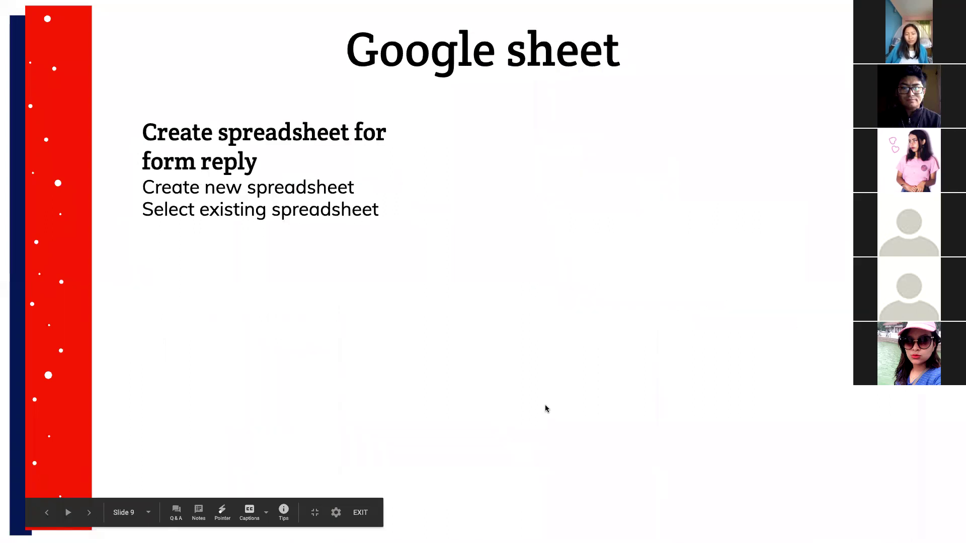
{"action": "key", "text": "Left"}
{"action": "key", "text": "alt+Tab"}
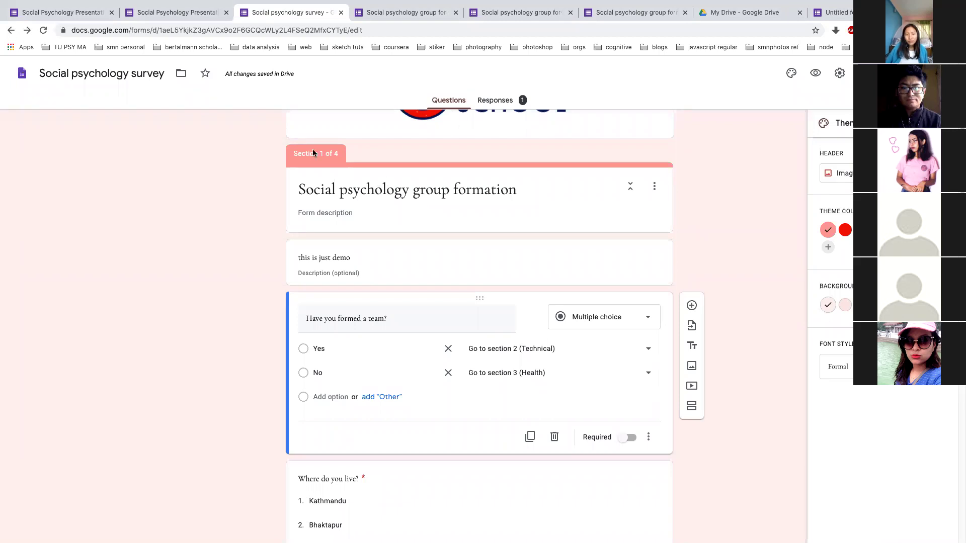
{"action": "left_click", "coordinate": [187, 12]}
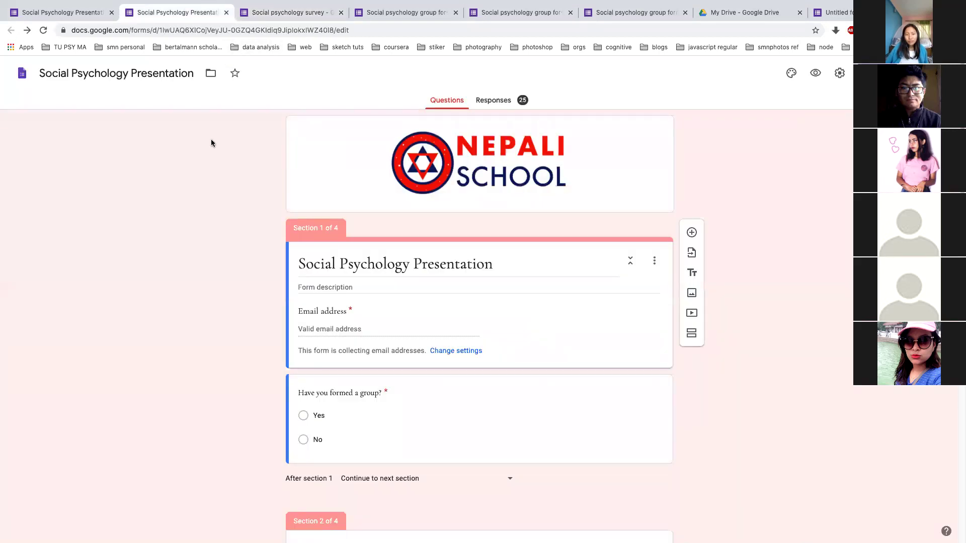
{"action": "key", "text": "ctrl+Left"}
{"action": "key", "text": "ctrl+Right"}
{"action": "left_click", "coordinate": [254, 15]}
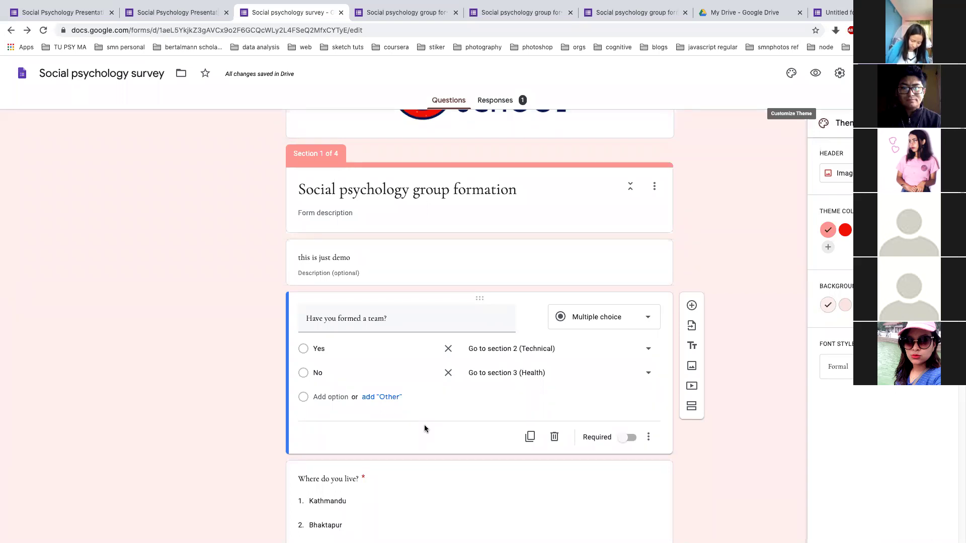
Open the form's settings, glance at Presentation, and remove the one-response limit under General
{"action": "left_click", "coordinate": [839, 73]}
{"action": "left_click", "coordinate": [489, 125]}
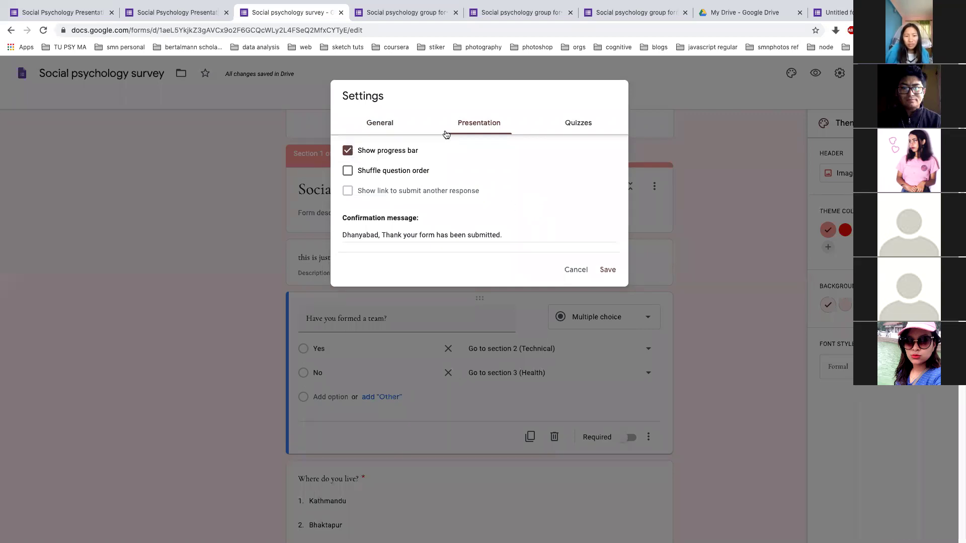
{"action": "left_click", "coordinate": [388, 124]}
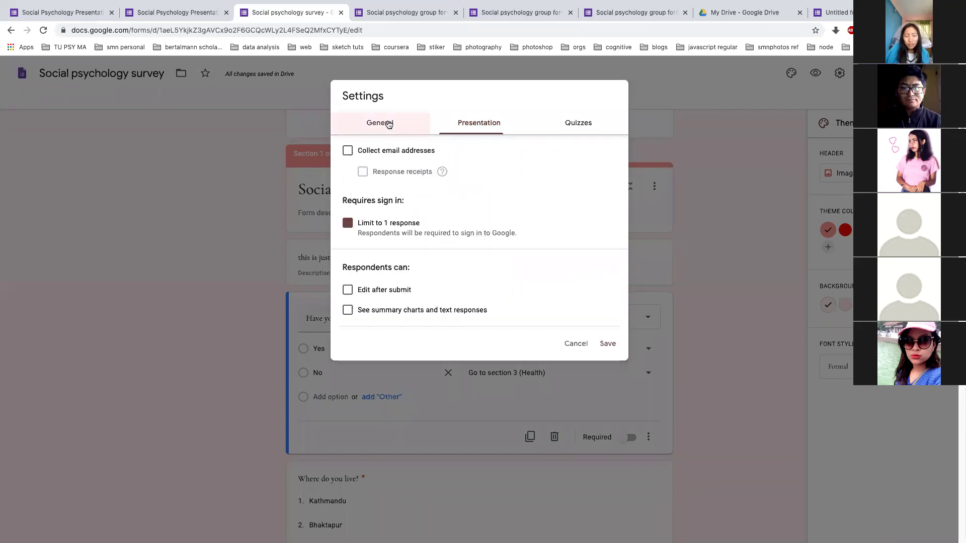
{"action": "left_click", "coordinate": [347, 226]}
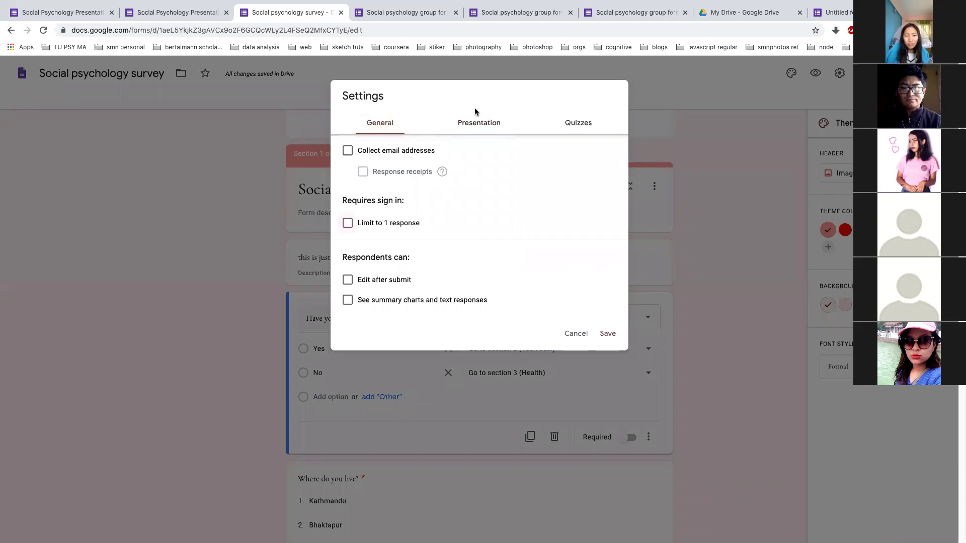
In Presentation settings, leave the submit-another-response link turned off
{"action": "left_click", "coordinate": [492, 126]}
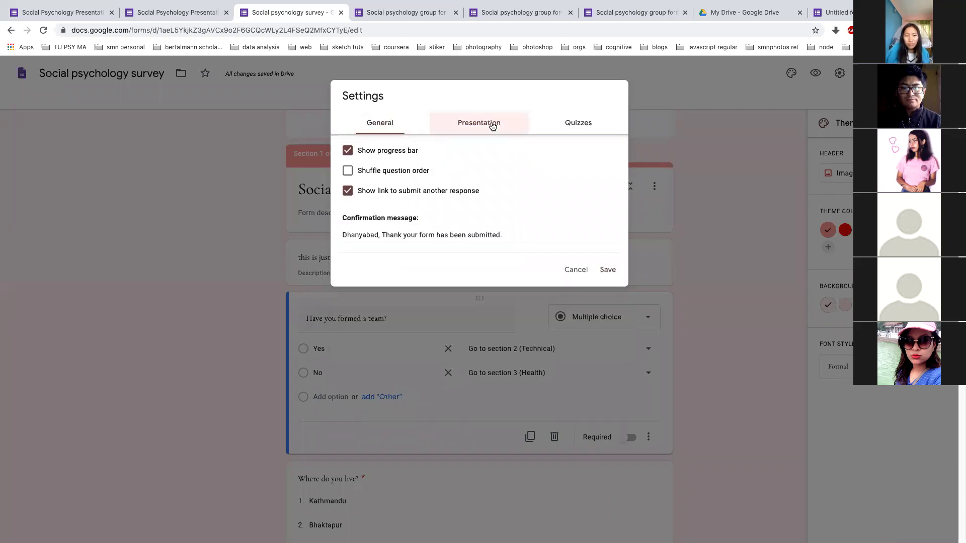
{"action": "left_click", "coordinate": [351, 192]}
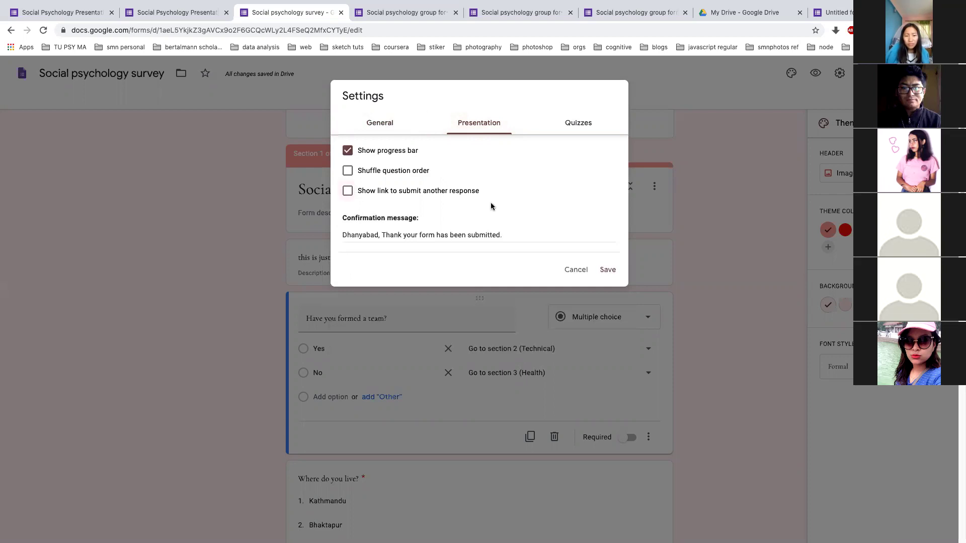
{"action": "left_click", "coordinate": [347, 192]}
{"action": "left_click", "coordinate": [347, 192]}
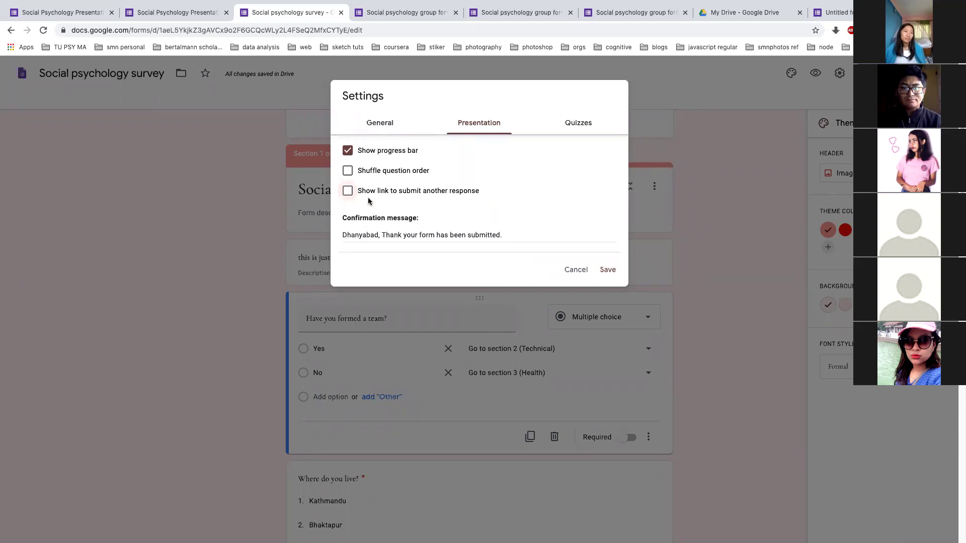
Recheck the General and Presentation settings, then bring the Google Form overview slide on screen
{"action": "left_click", "coordinate": [391, 124]}
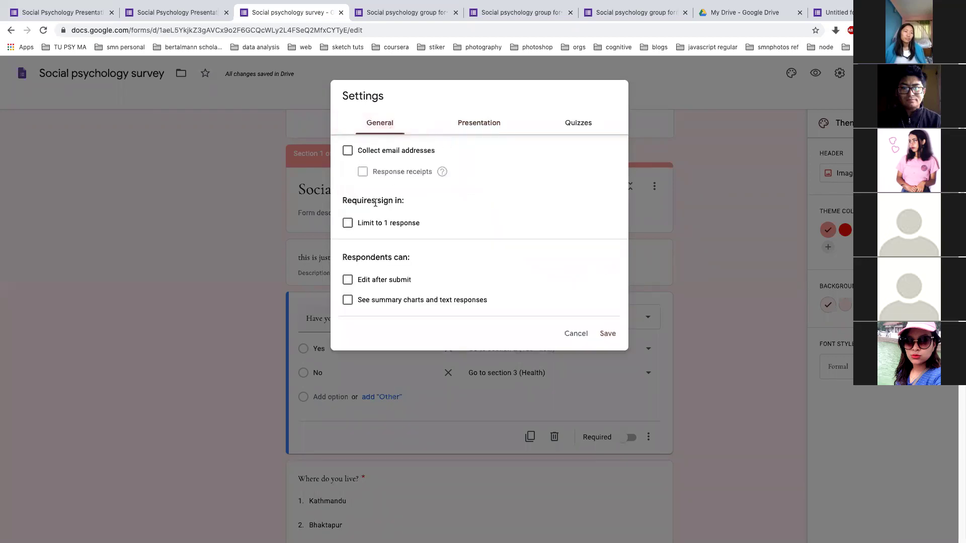
{"action": "left_click", "coordinate": [474, 128]}
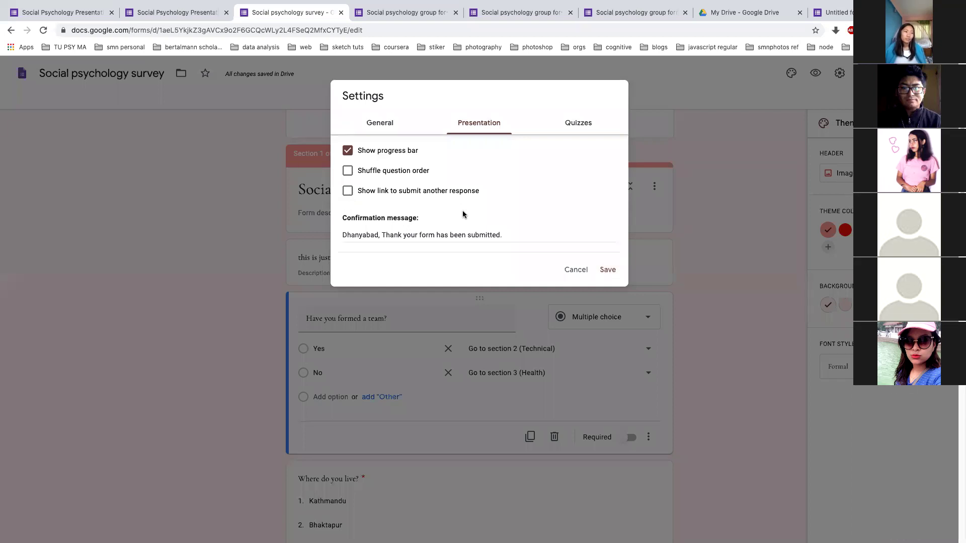
{"action": "left_click", "coordinate": [390, 121]}
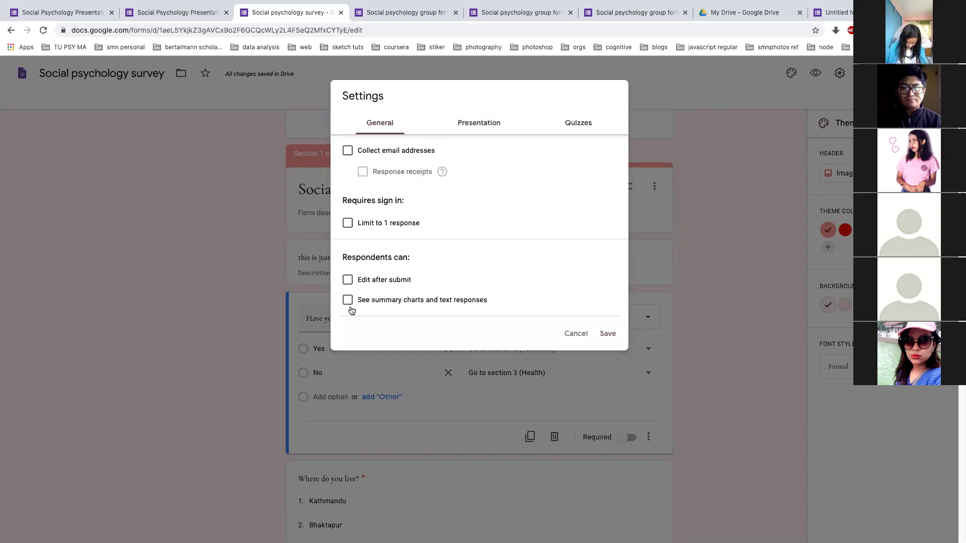
{"action": "key", "text": "alt+Tab"}
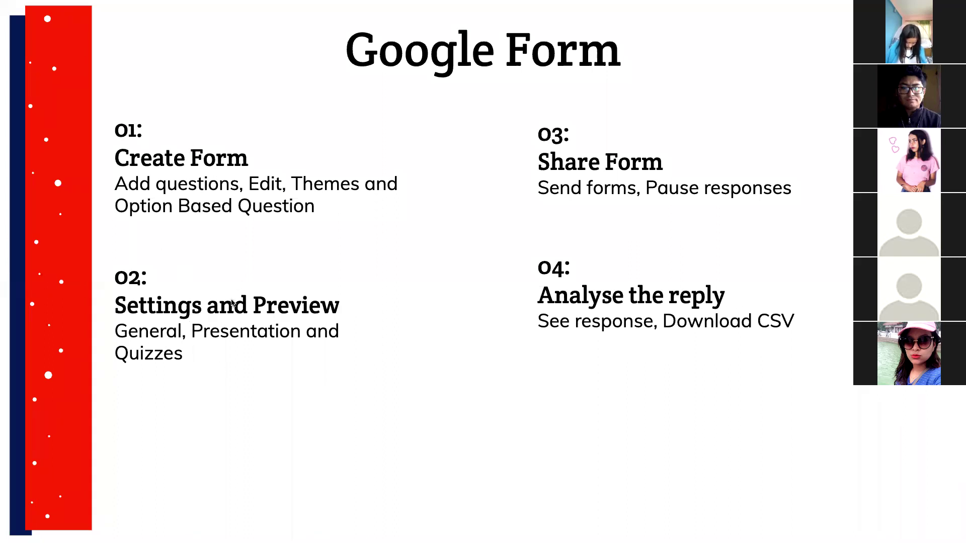
Return to the form in Chrome and cancel the Settings dialog without changes
{"action": "mouse_move", "coordinate": [381, 432]}
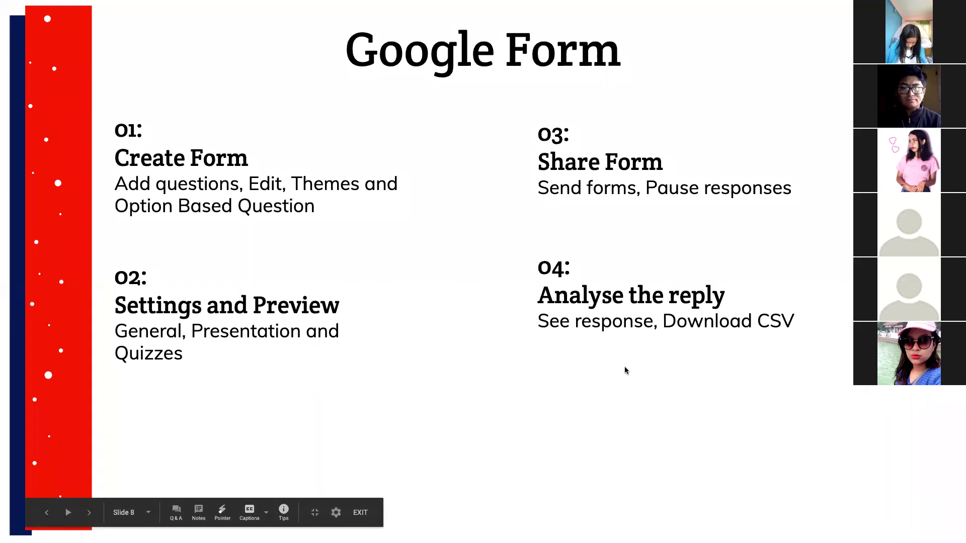
{"action": "key", "text": "alt+Tab"}
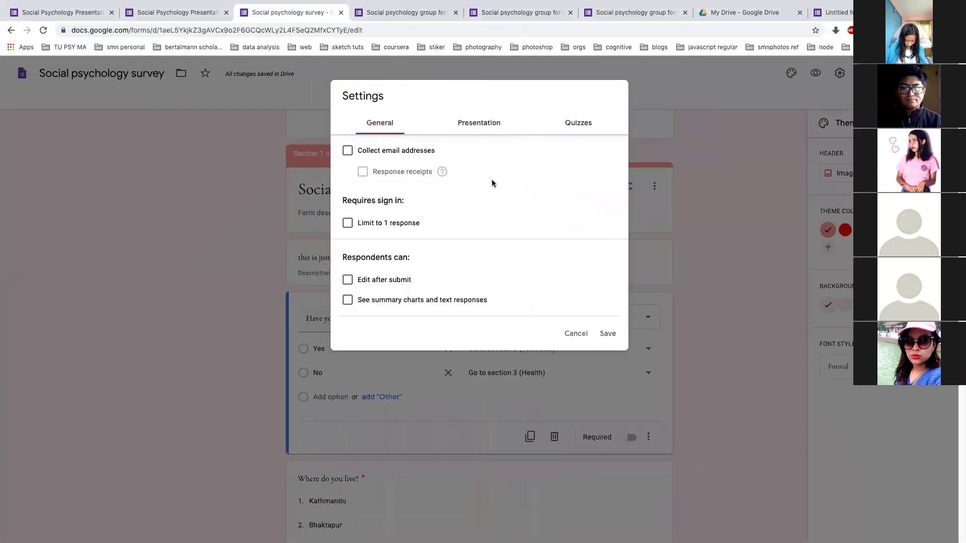
{"action": "left_click", "coordinate": [708, 190]}
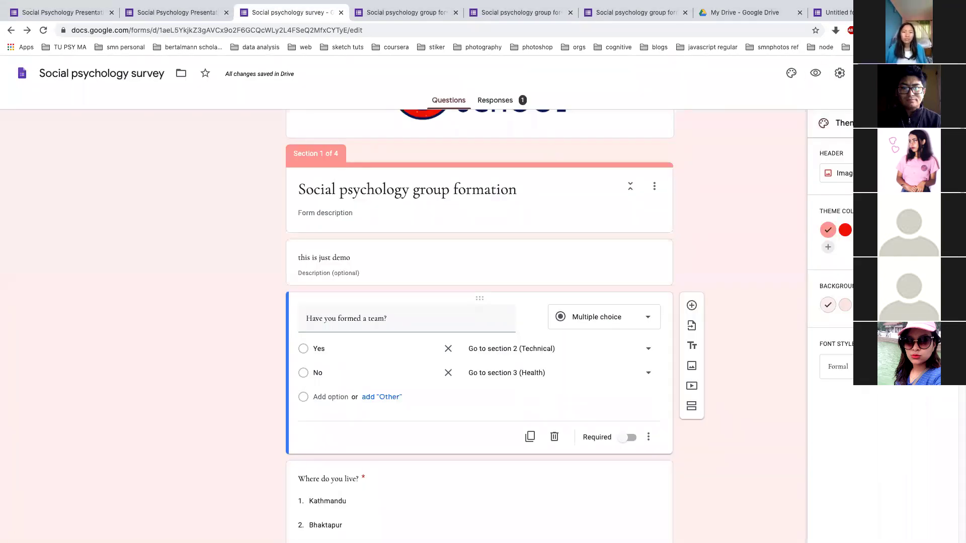
Open the Send form dialog, try a recipient e-mail address, then delete it
{"action": "left_click", "coordinate": [878, 74]}
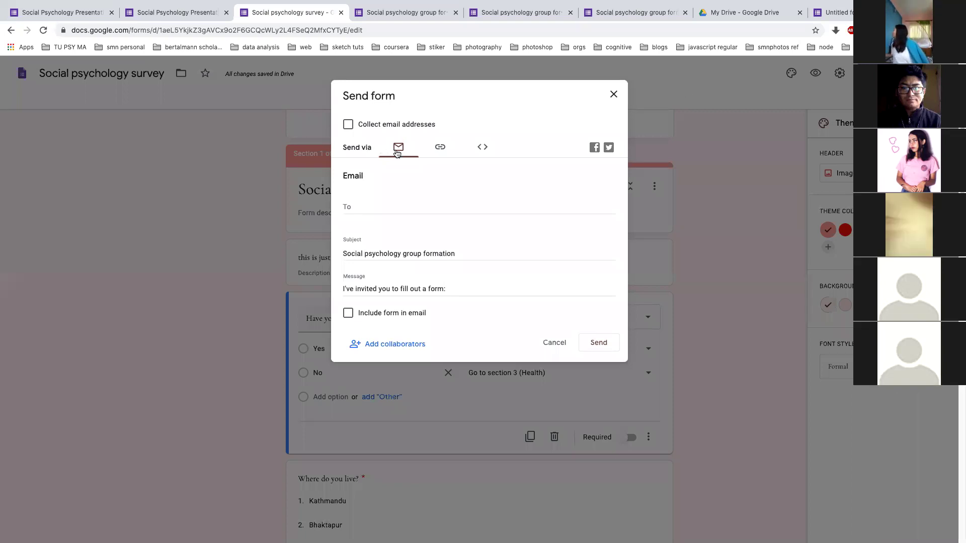
{"action": "left_click", "coordinate": [391, 206]}
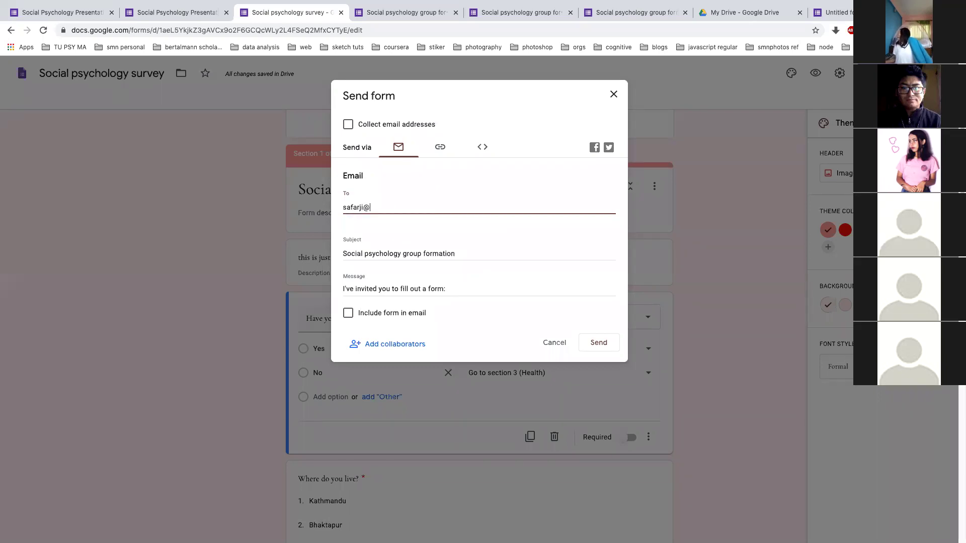
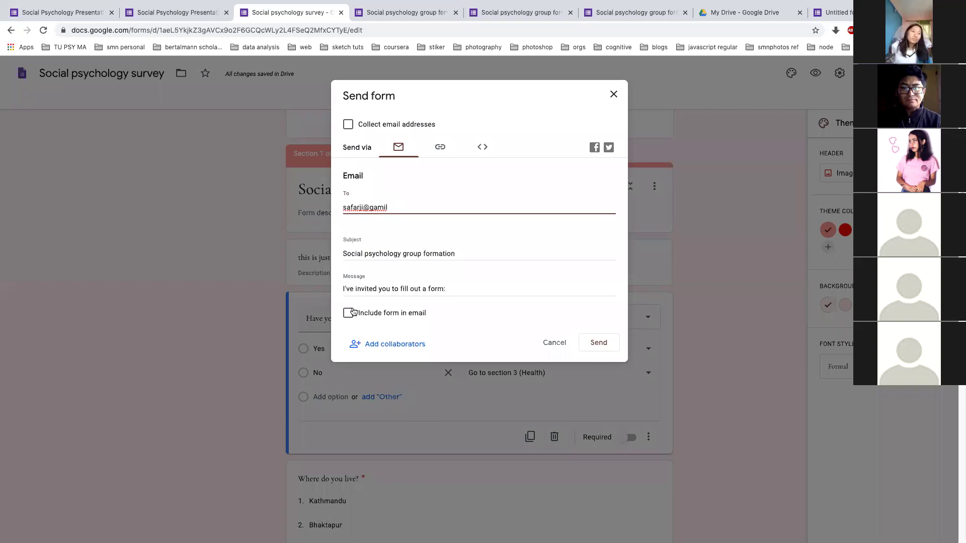
{"action": "triple_click", "coordinate": [393, 201]}
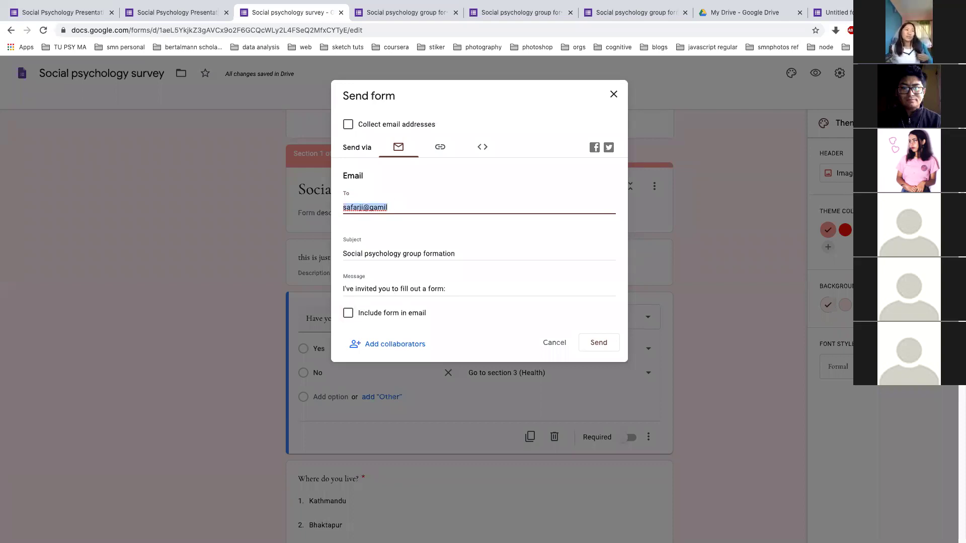
{"action": "key", "text": "BackSpace"}
Get the shortened forms.gle link, then show the 640 × 653 px embed HTML code
{"action": "left_click", "coordinate": [441, 149]}
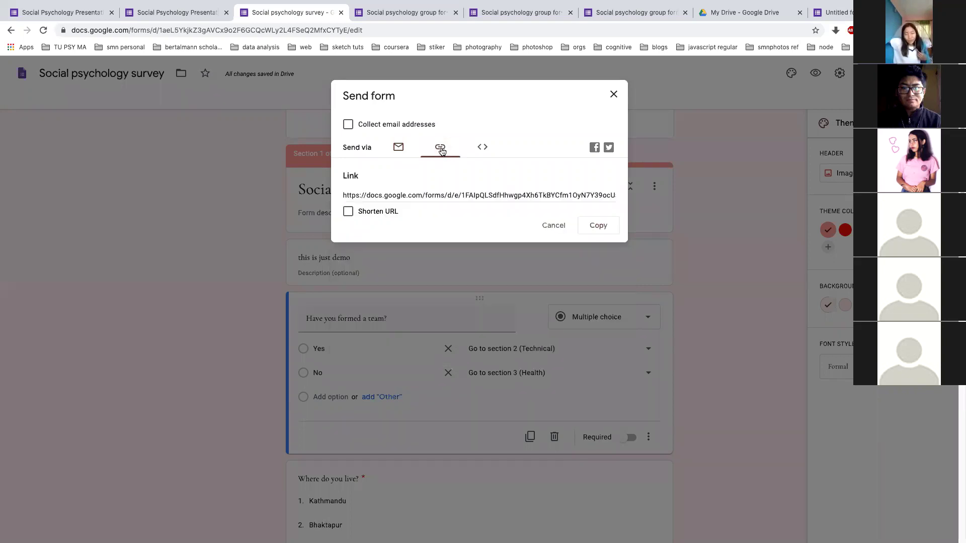
{"action": "left_click", "coordinate": [348, 211]}
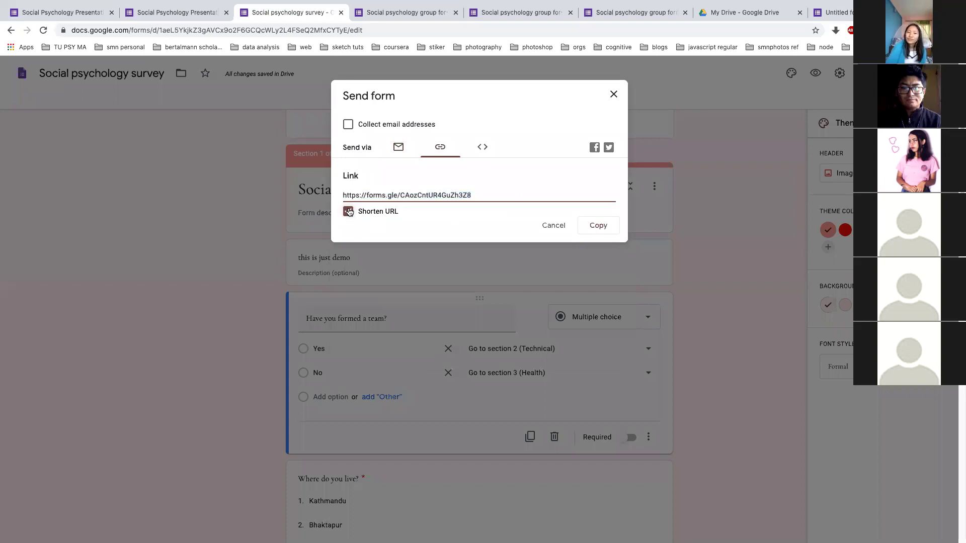
{"action": "left_click", "coordinate": [348, 211]}
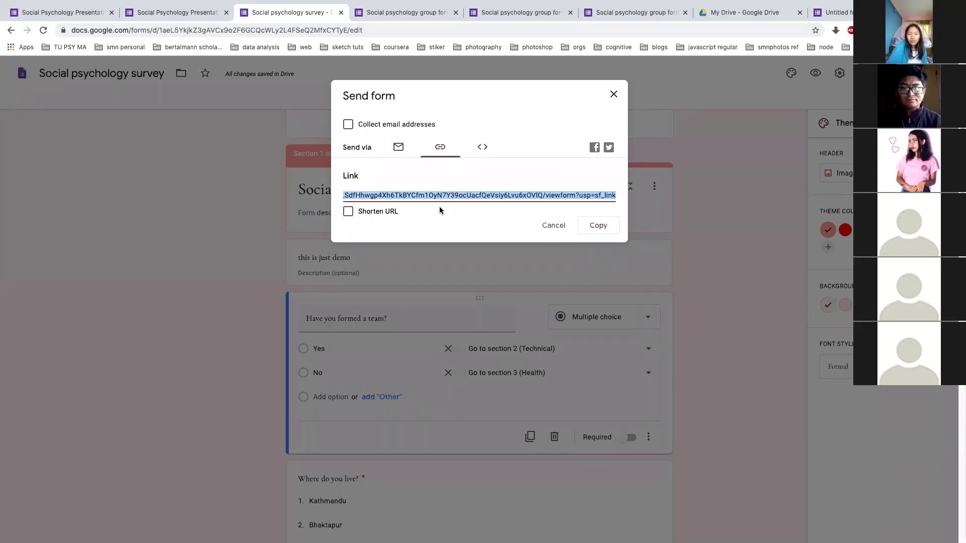
{"action": "left_click", "coordinate": [348, 211]}
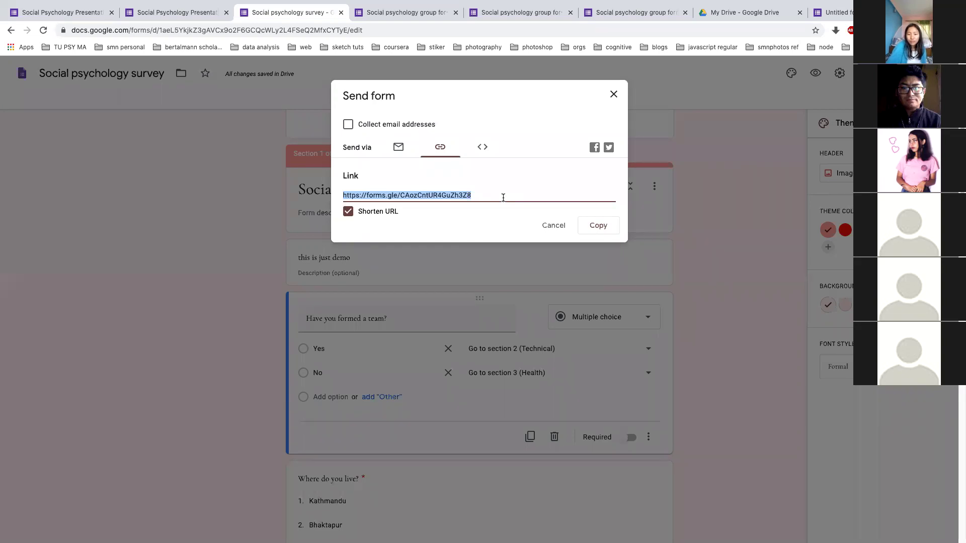
{"action": "left_click", "coordinate": [484, 147]}
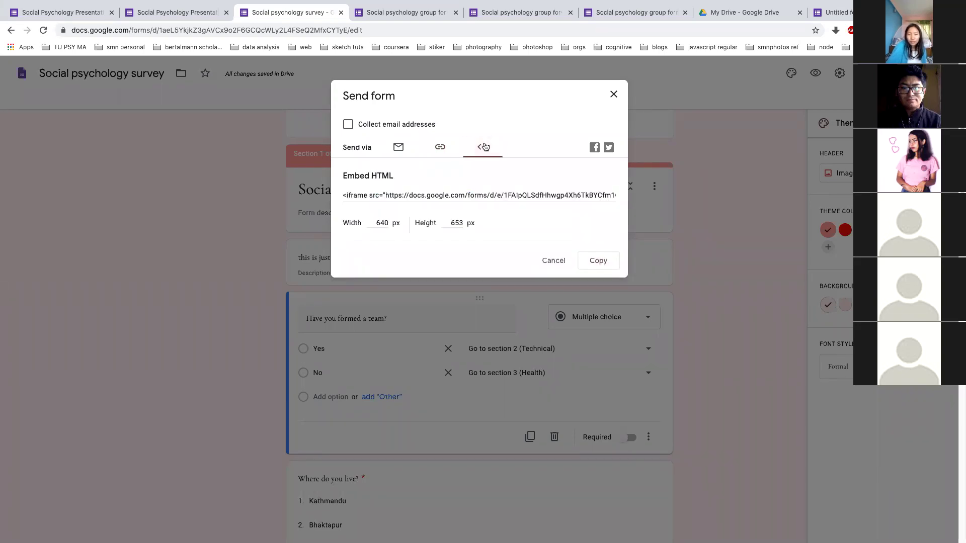
{"action": "left_click", "coordinate": [434, 192]}
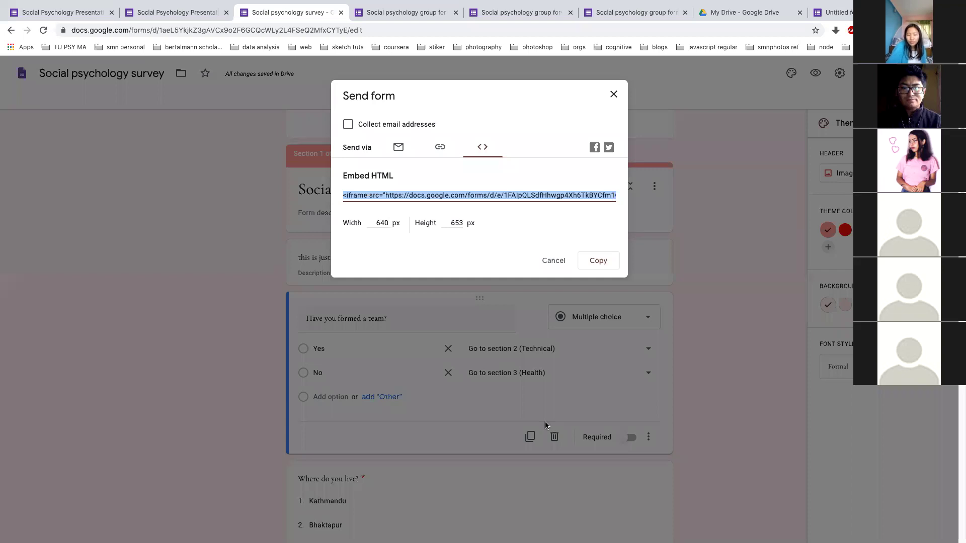
{"action": "left_click", "coordinate": [500, 265]}
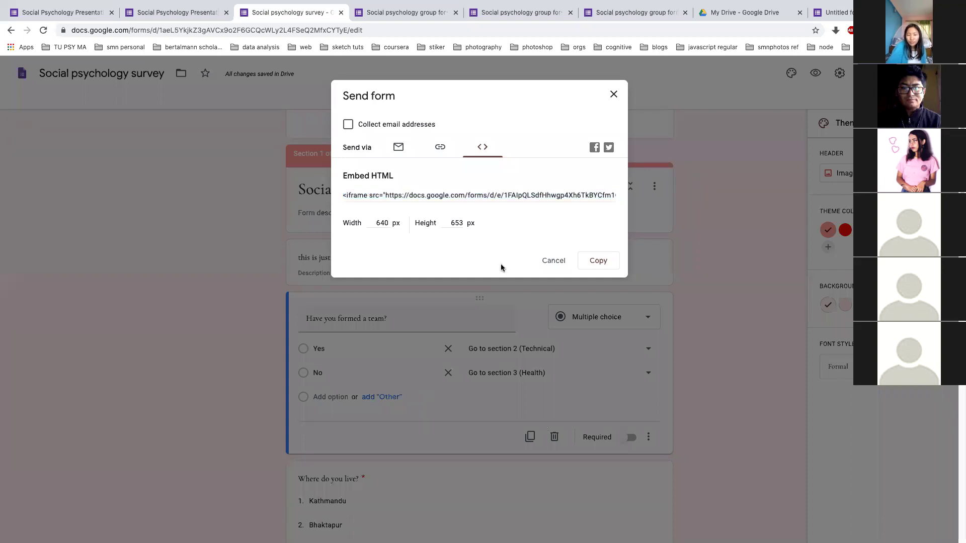
{"action": "key", "text": "alt+Tab"}
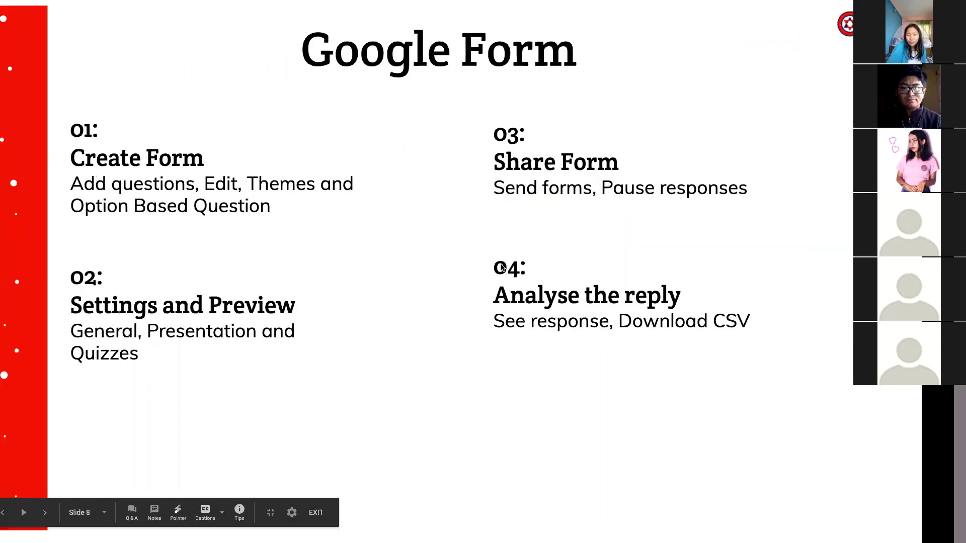
{"action": "key", "text": "alt+Tab"}
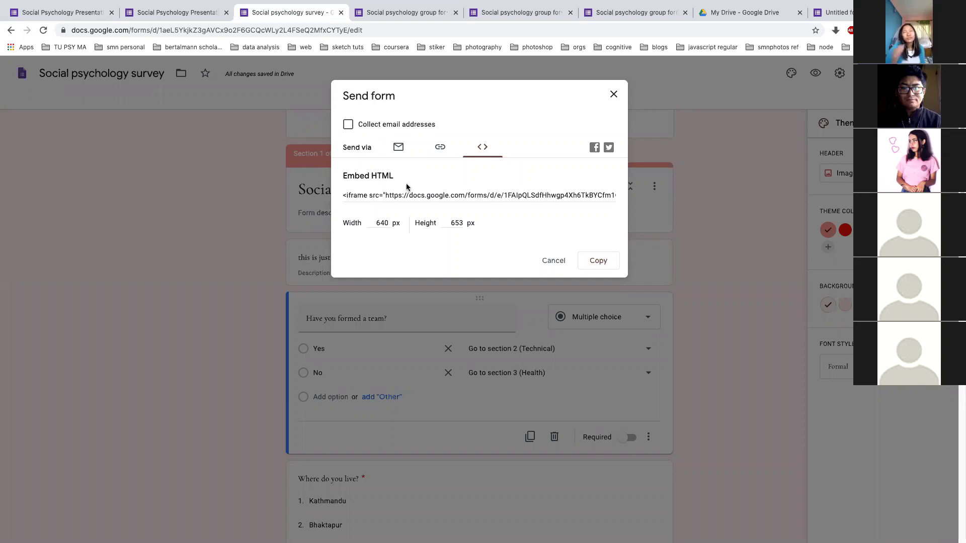
Compare the Email sending fields with the Link tab, ending on the shortened form link
{"action": "left_click", "coordinate": [397, 149]}
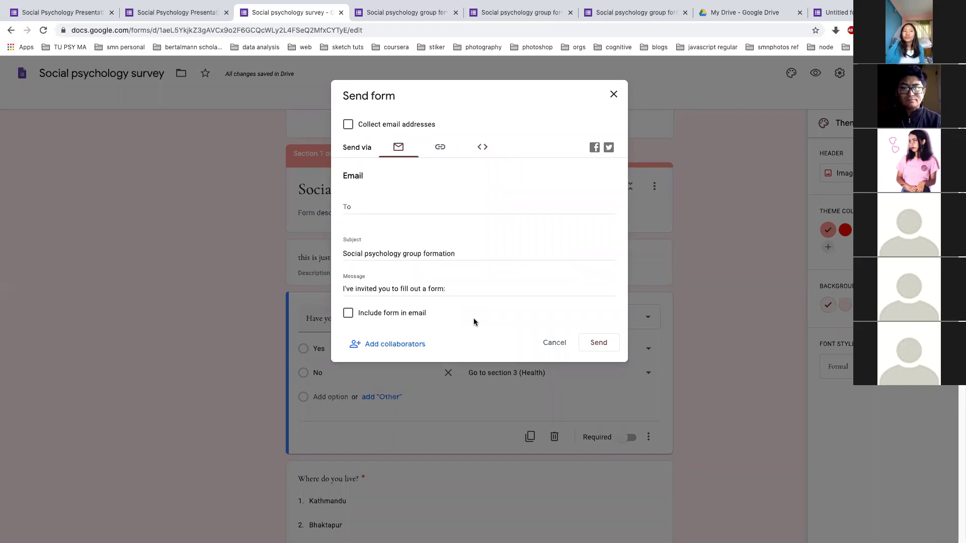
{"action": "left_click", "coordinate": [440, 148]}
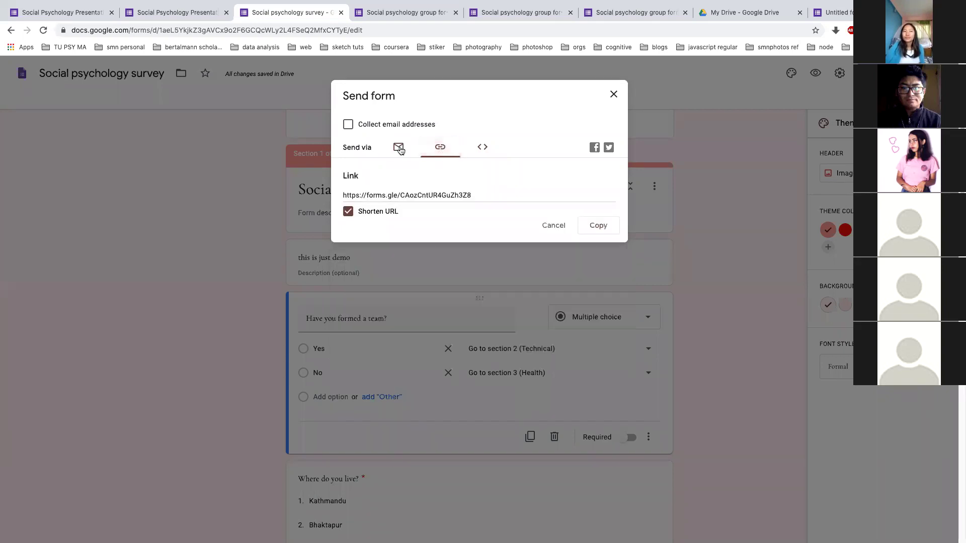
{"action": "left_click", "coordinate": [399, 149]}
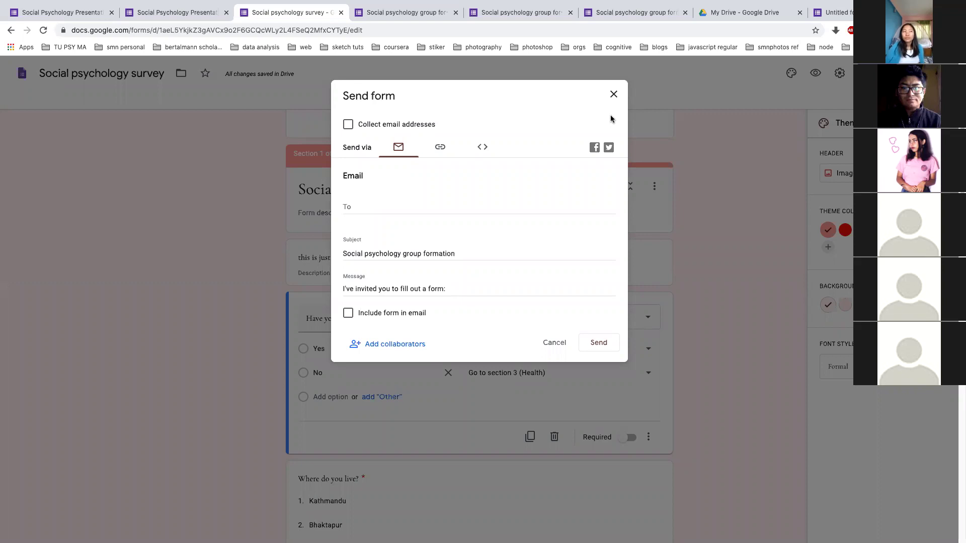
{"action": "left_click", "coordinate": [442, 201]}
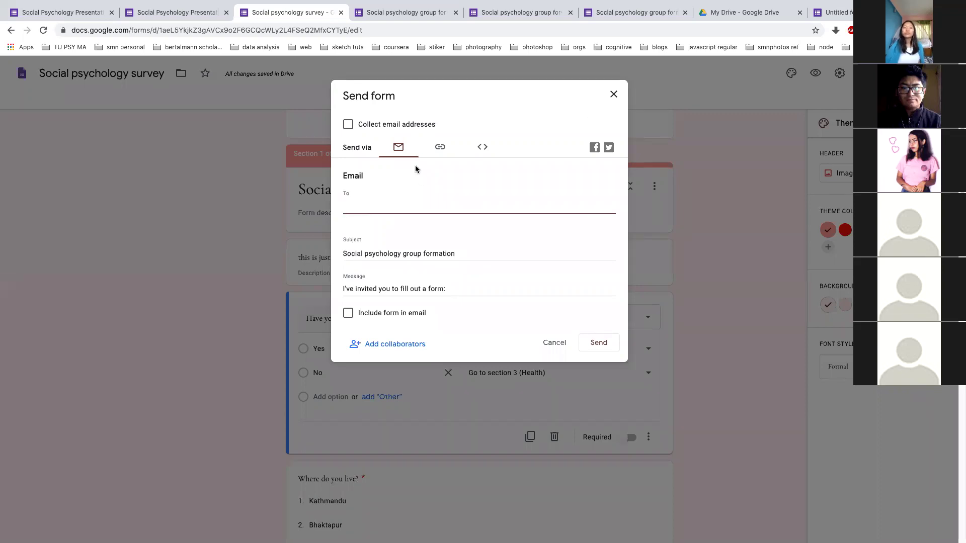
{"action": "left_click", "coordinate": [440, 147]}
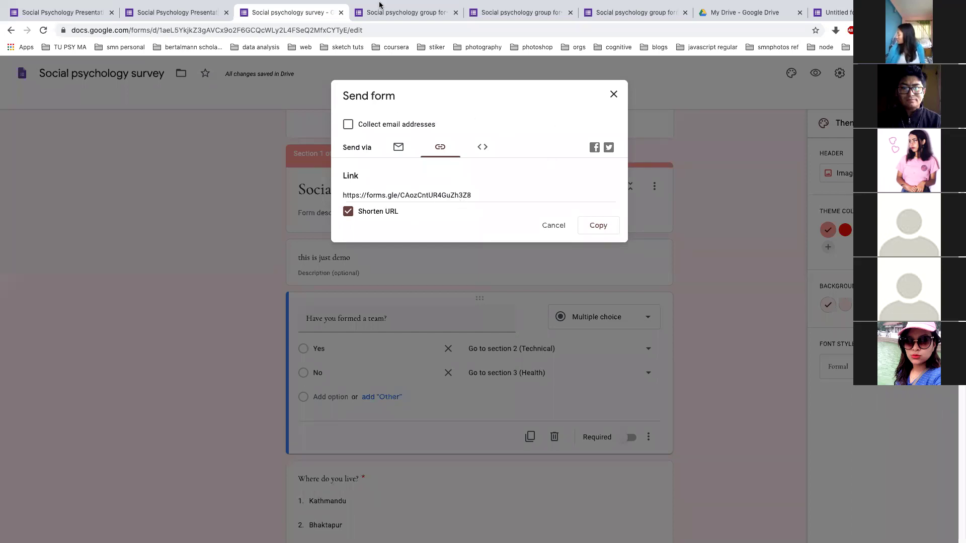
Show the submitted-response confirmation page, then switch back to the overview slide
{"action": "mouse_move", "coordinate": [379, 2]}
{"action": "left_click", "coordinate": [366, 35]}
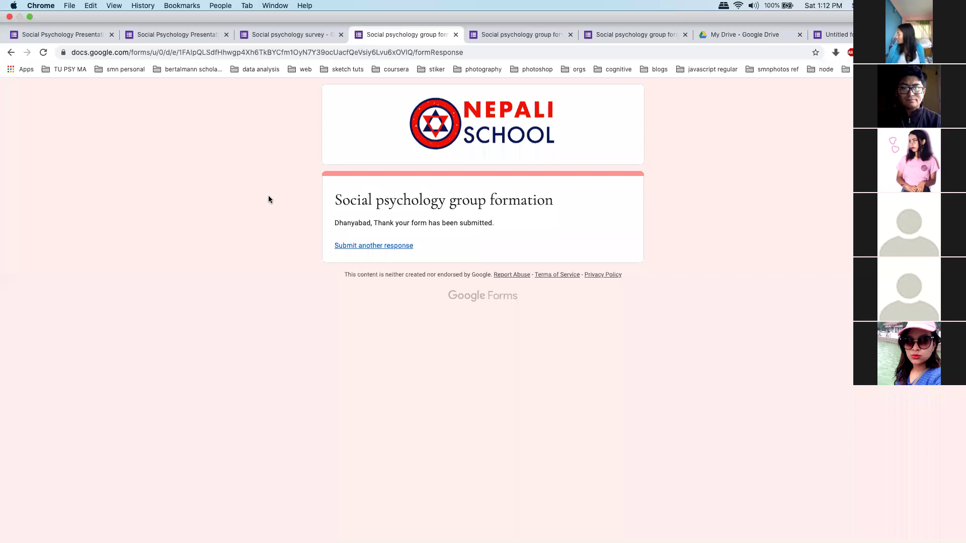
{"action": "key", "text": "super+Tab"}
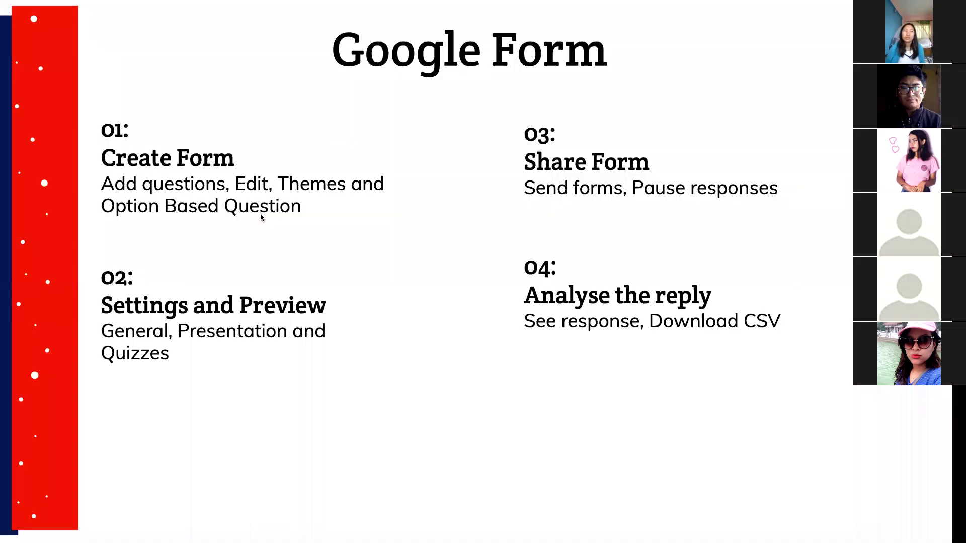
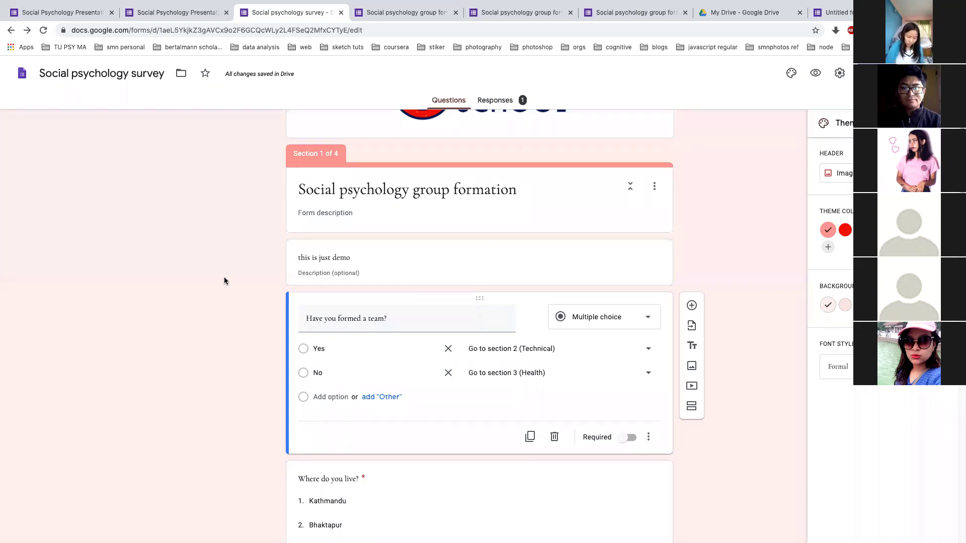
Return from the overview slide to the Social psychology survey editor and open its Send form options
{"action": "key", "text": "ctrl+Left"}
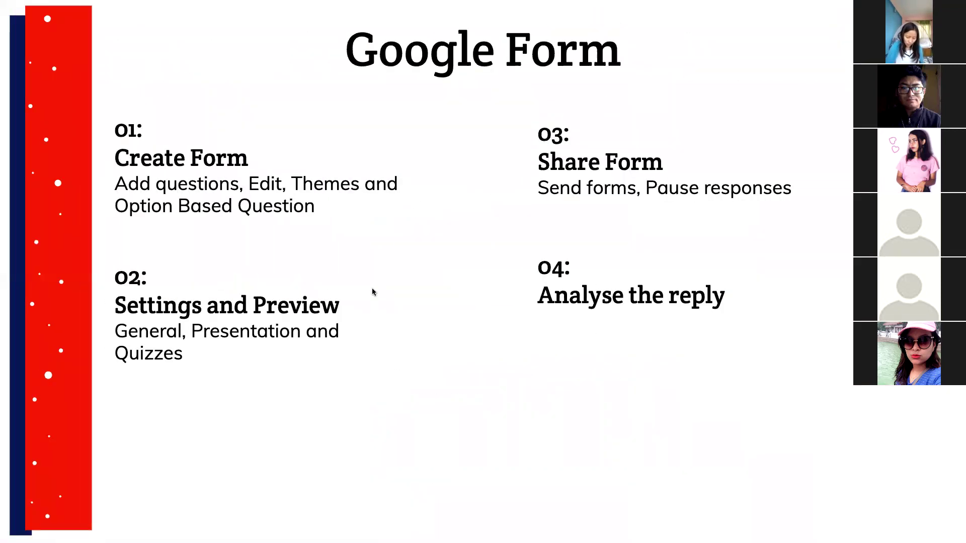
{"action": "key", "text": "ctrl+Right"}
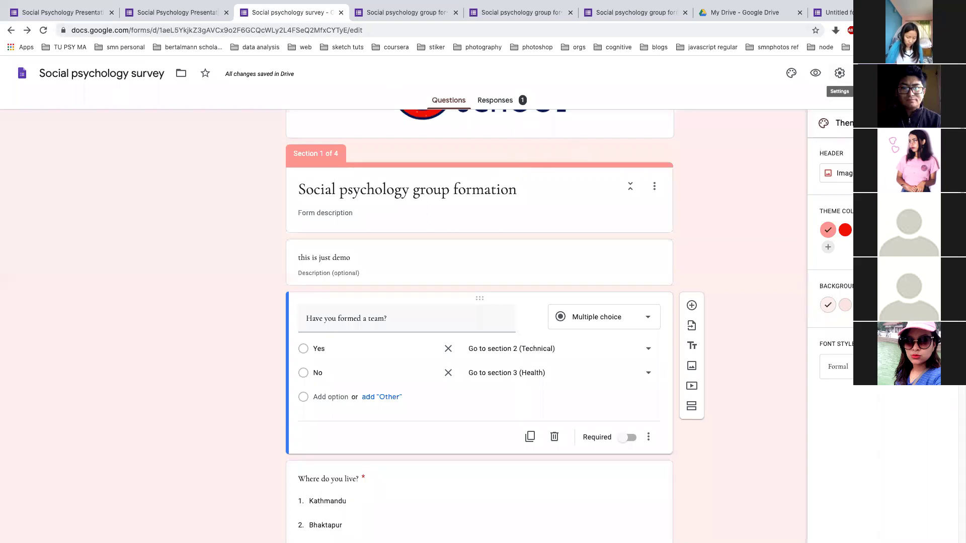
{"action": "left_click", "coordinate": [875, 73]}
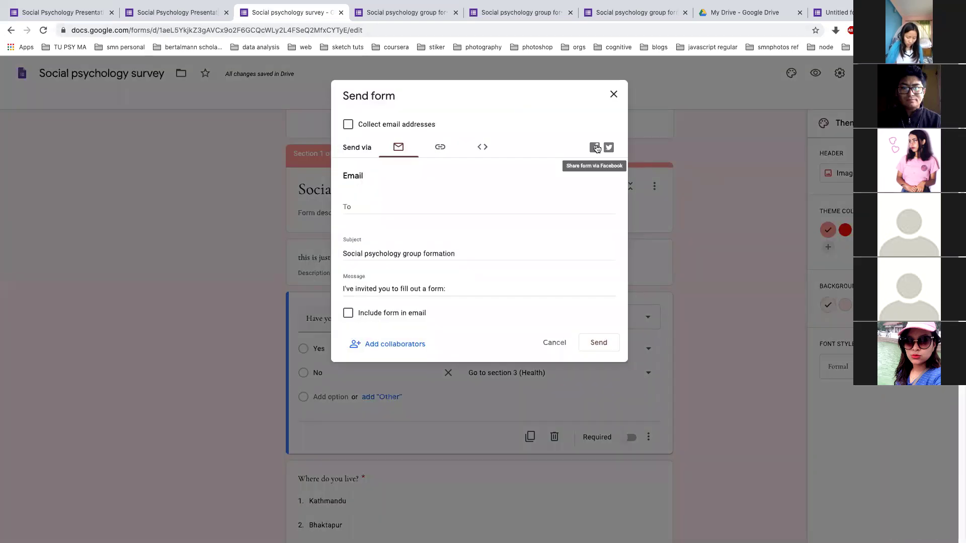
{"action": "left_click", "coordinate": [596, 148]}
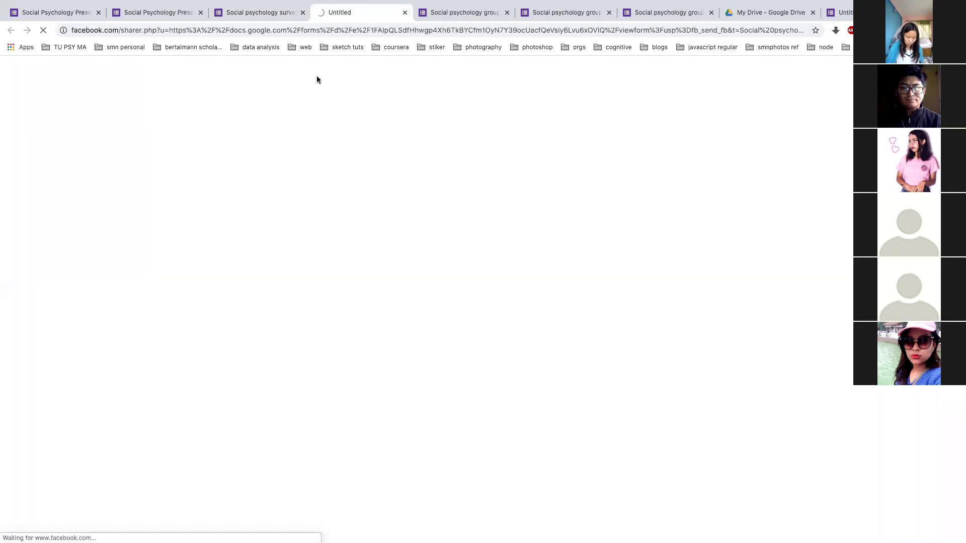
{"action": "mouse_move", "coordinate": [367, 2]}
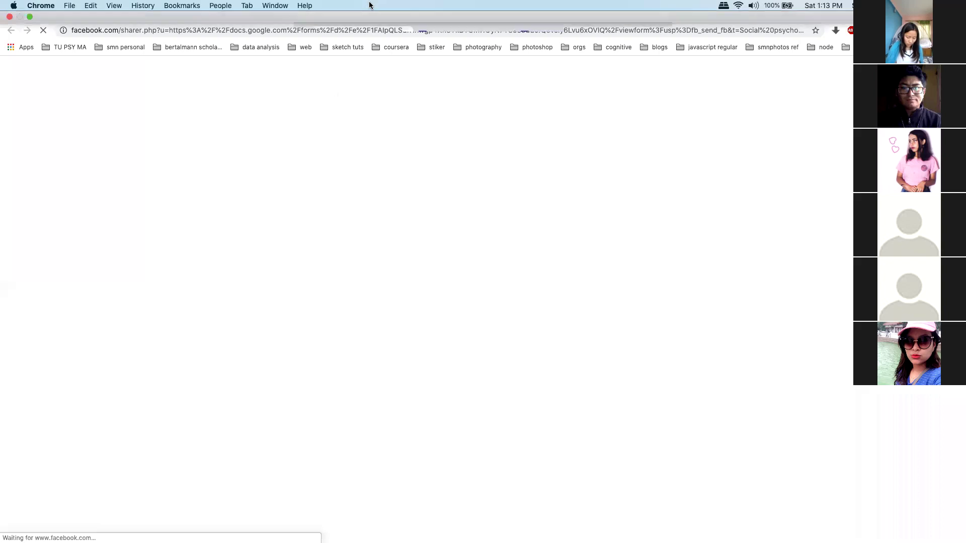
{"action": "left_click", "coordinate": [403, 35]}
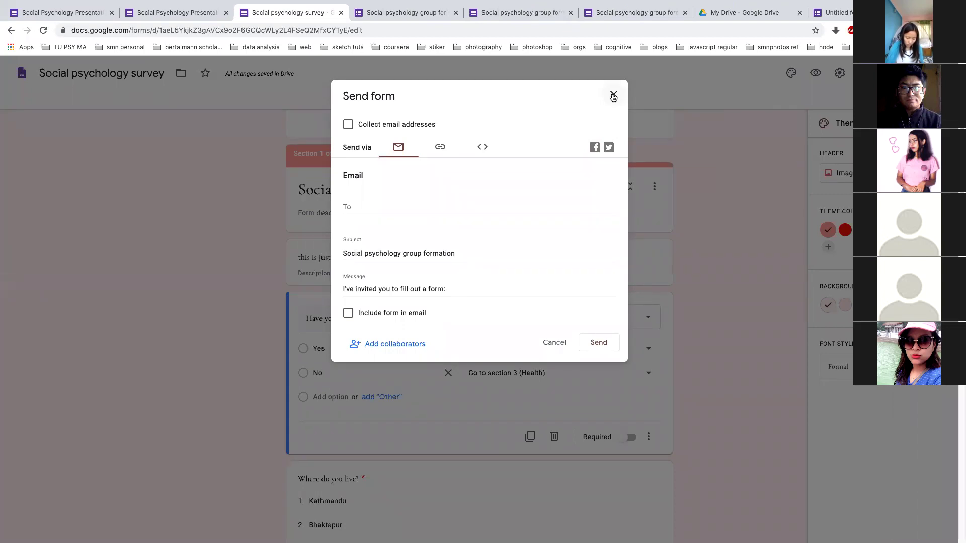
{"action": "left_click", "coordinate": [613, 97]}
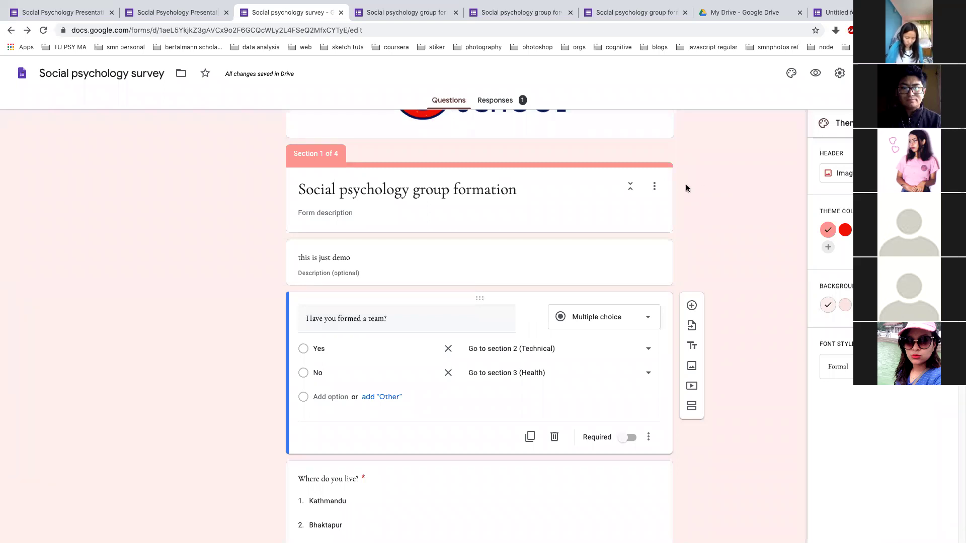
{"action": "left_click", "coordinate": [169, 9]}
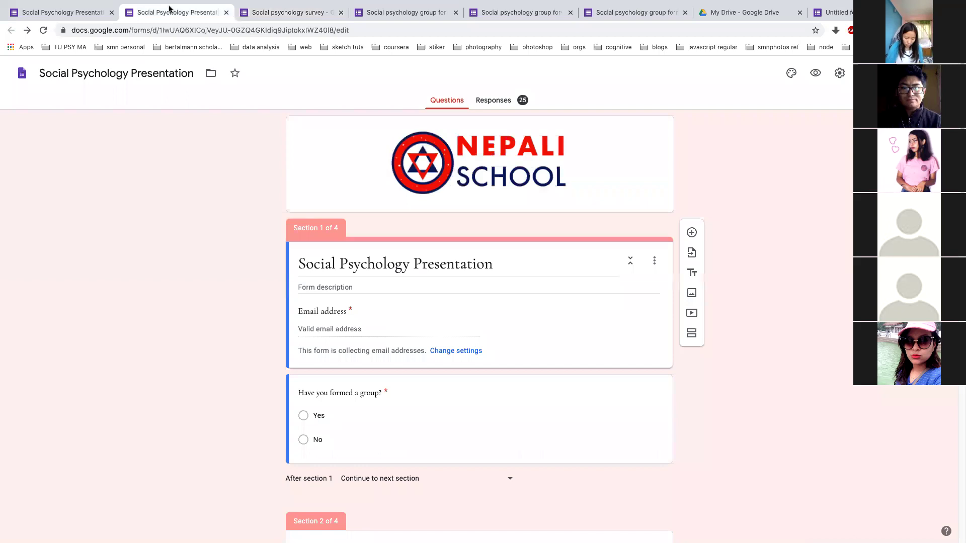
{"action": "left_click", "coordinate": [494, 101]}
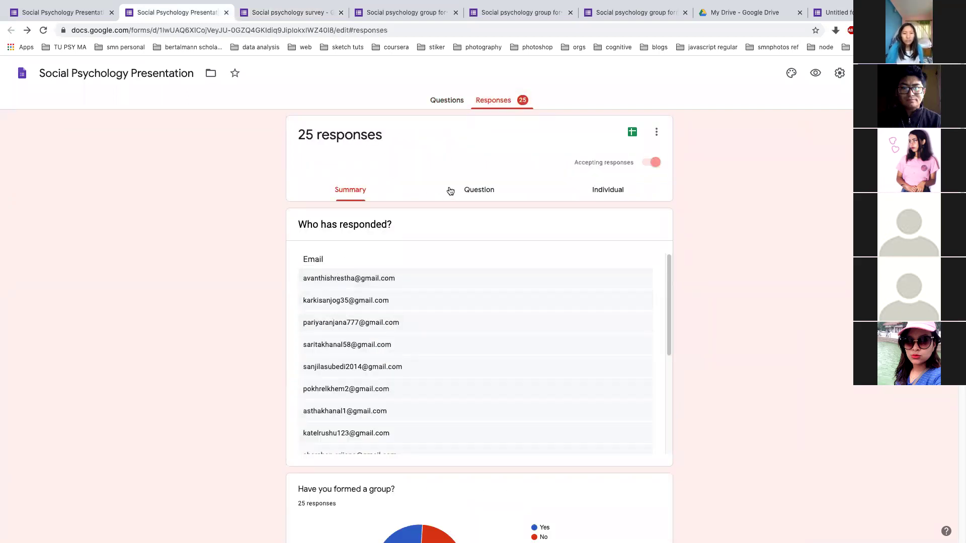
{"action": "left_click", "coordinate": [467, 191]}
{"action": "left_click", "coordinate": [355, 192]}
{"action": "left_click", "coordinate": [613, 194]}
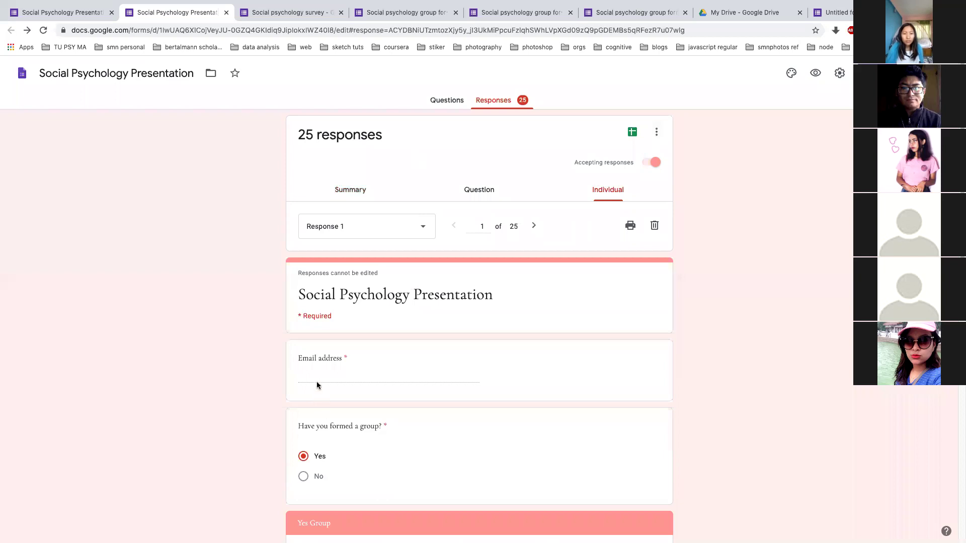
{"action": "scroll", "coordinate": [289, 382], "scroll_direction": "down", "scroll_amount": 3}
{"action": "scroll", "coordinate": [281, 381], "scroll_direction": "up", "scroll_amount": 3}
{"action": "scroll", "coordinate": [274, 337], "scroll_direction": "down", "scroll_amount": 1}
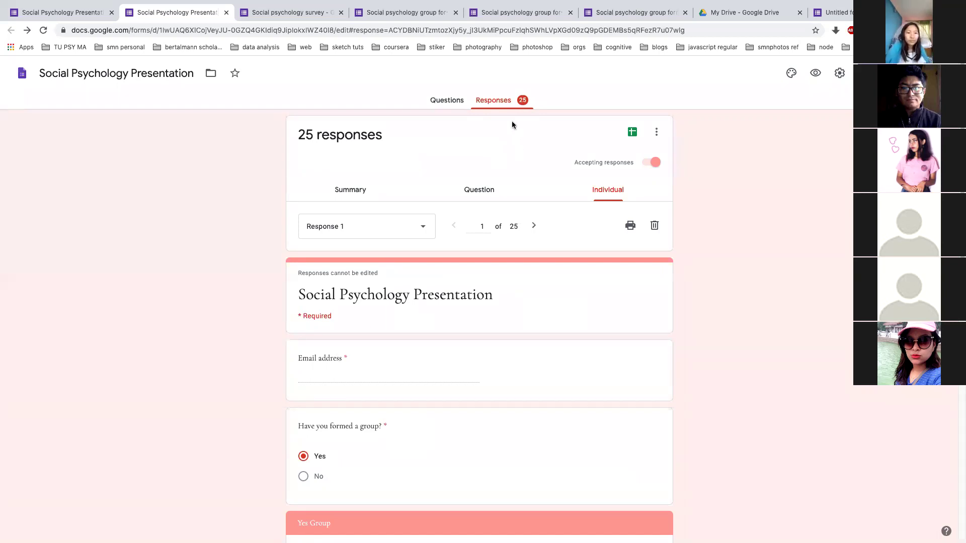
{"action": "left_click", "coordinate": [262, 14]}
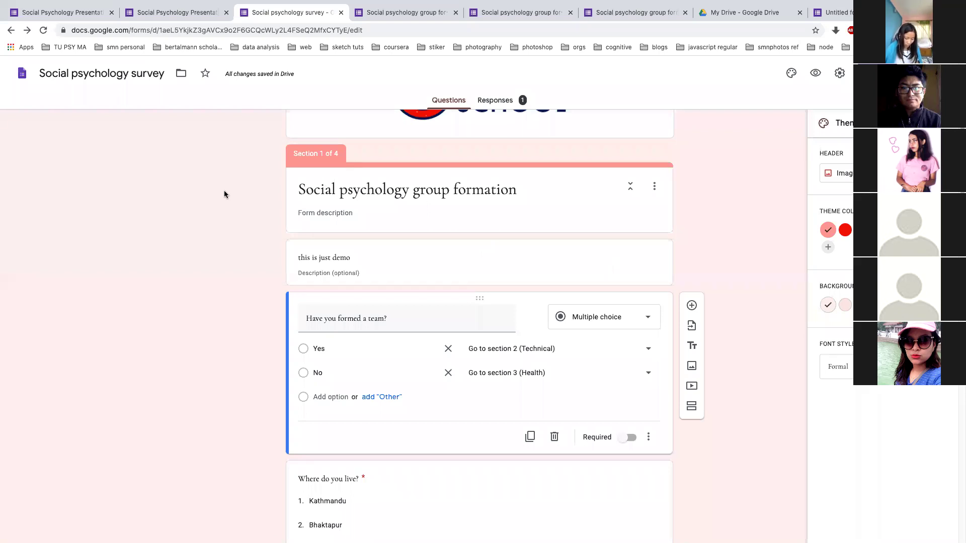
Check the survey's response summary, then switch to the Social Psychology Presentation form's responses
{"action": "scroll", "coordinate": [225, 195], "scroll_direction": "up", "scroll_amount": 3}
{"action": "scroll", "coordinate": [225, 195], "scroll_direction": "down", "scroll_amount": 1}
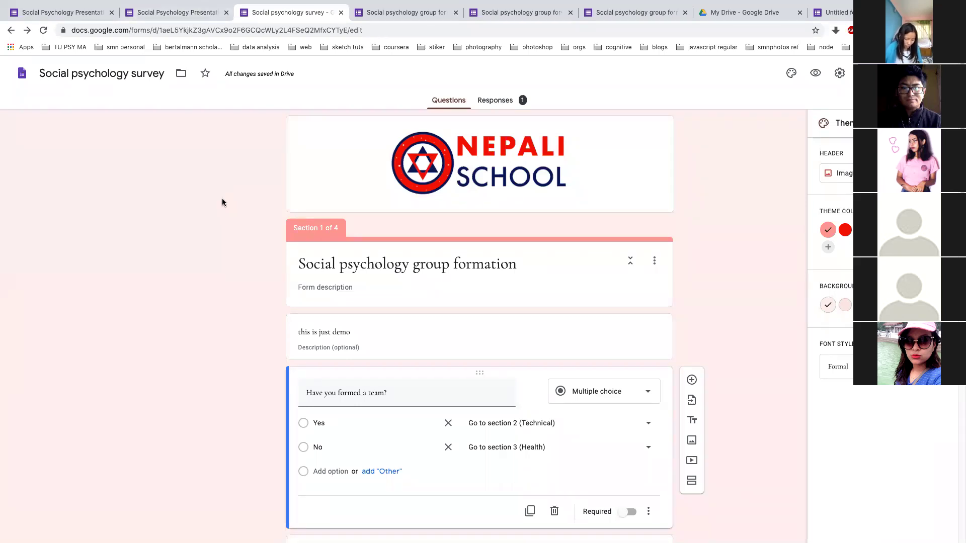
{"action": "key", "text": "alt+Tab"}
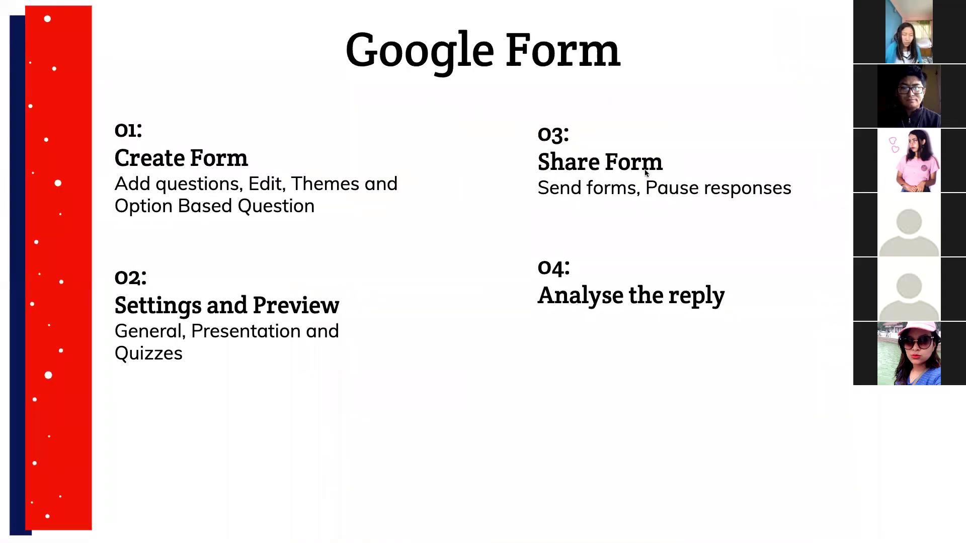
{"action": "key", "text": "alt+Tab"}
{"action": "key", "text": "alt+Tab"}
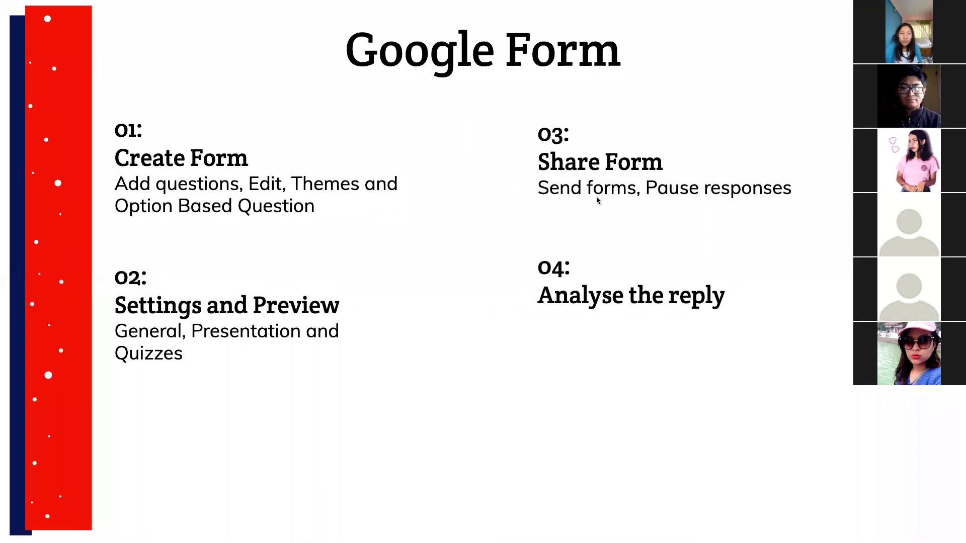
{"action": "key", "text": "alt+Tab"}
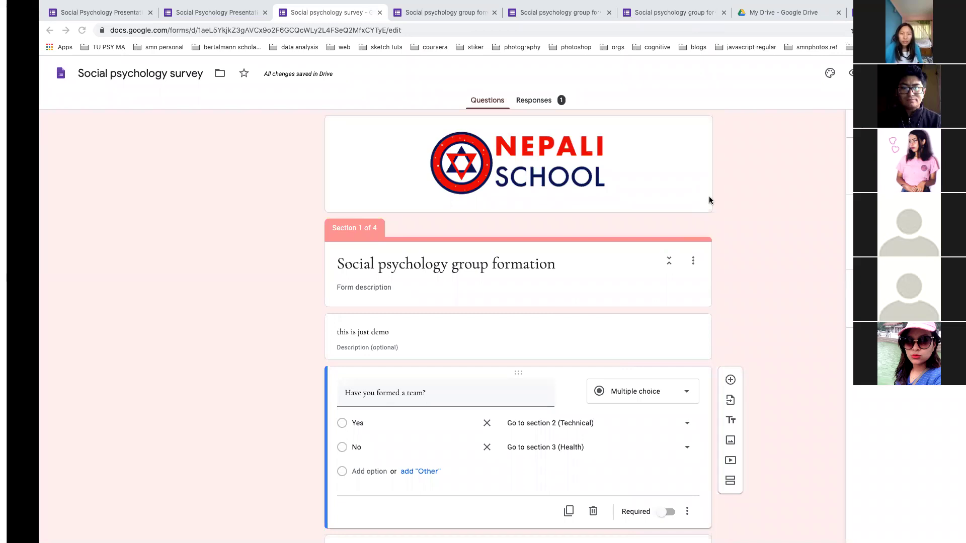
{"action": "left_click", "coordinate": [492, 96]}
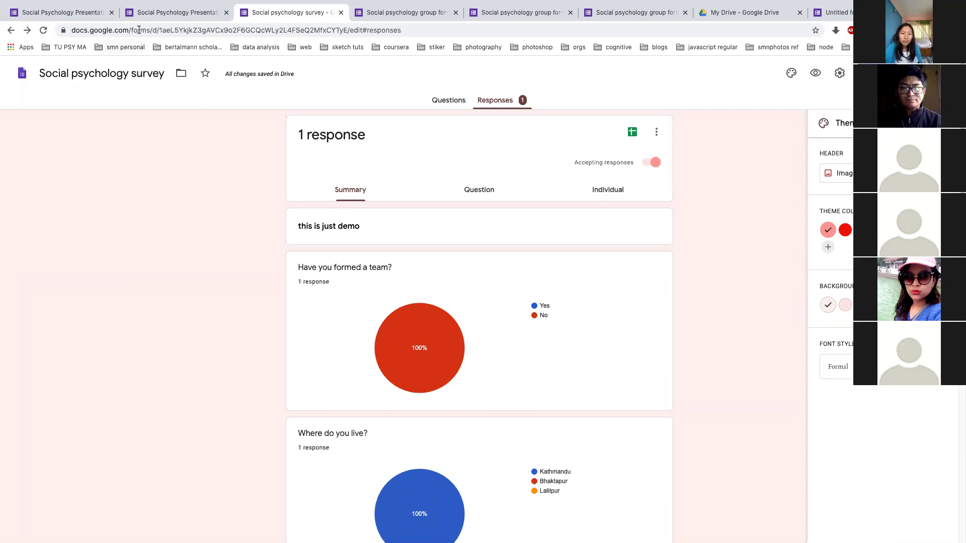
{"action": "left_click", "coordinate": [153, 16]}
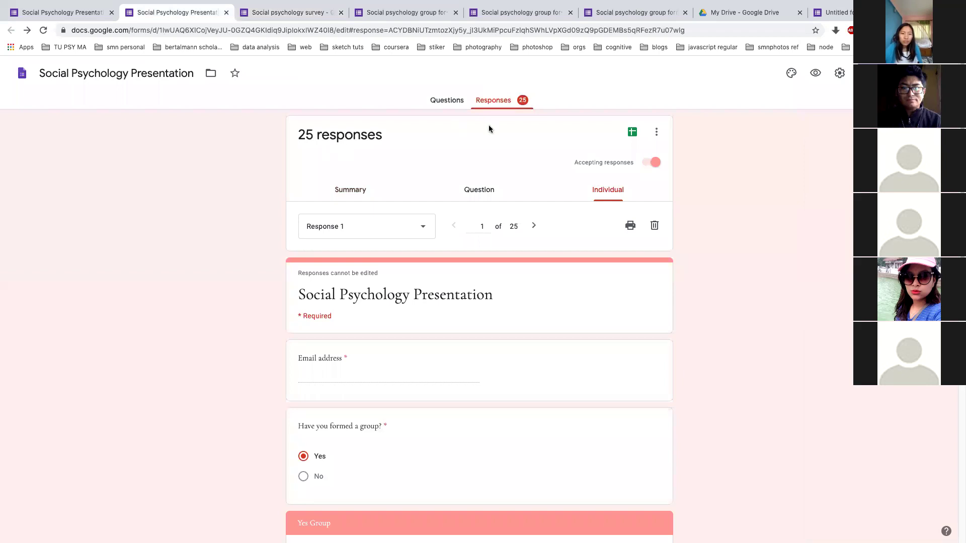
Stop accepting responses and set the respondent message to 'banda bhaisakyo'
{"action": "left_click", "coordinate": [651, 163]}
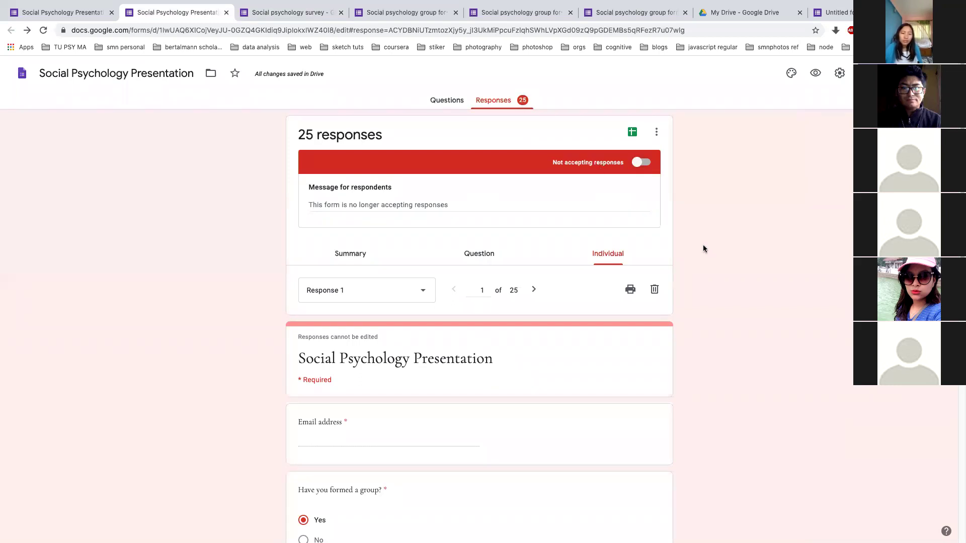
{"action": "left_click", "coordinate": [439, 201]}
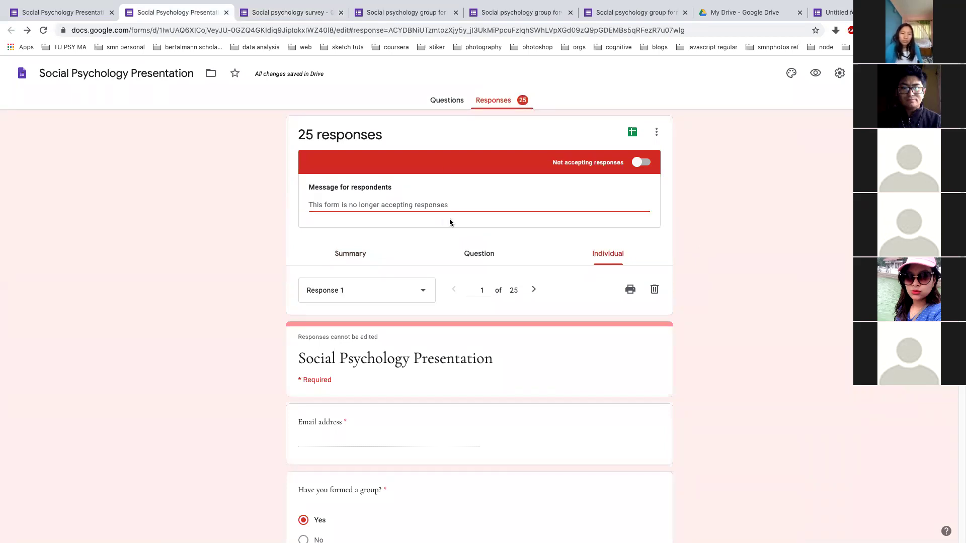
{"action": "type", "text": "band"}
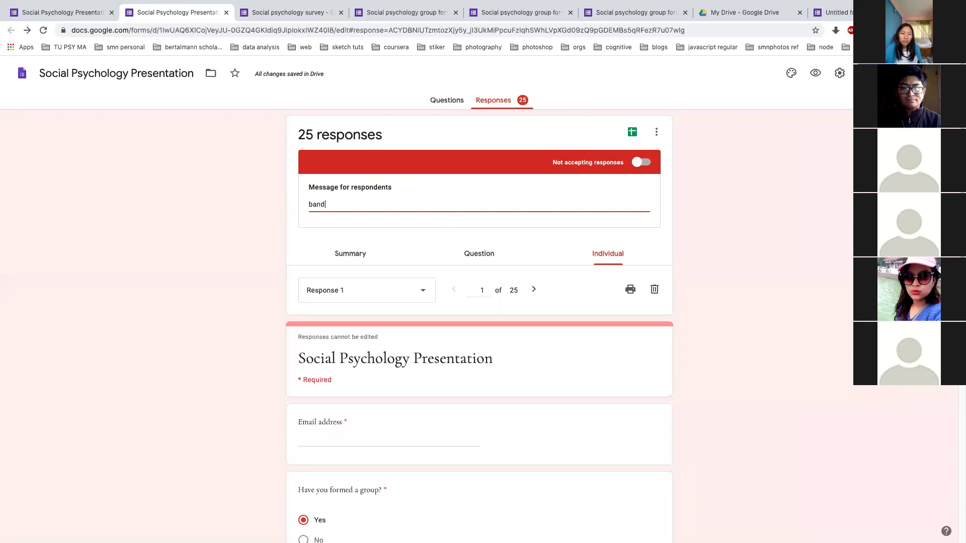
{"action": "type", "text": "a bhaisakyo!"}
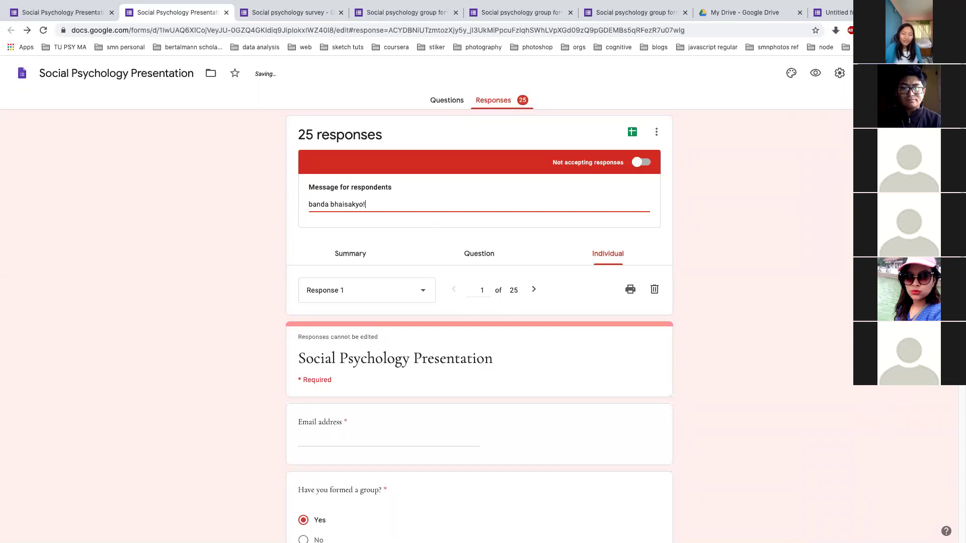
{"action": "left_click", "coordinate": [735, 249]}
{"action": "scroll", "coordinate": [481, 204], "scroll_direction": "down", "scroll_amount": 10}
{"action": "scroll", "coordinate": [482, 205], "scroll_direction": "up", "scroll_amount": 10}
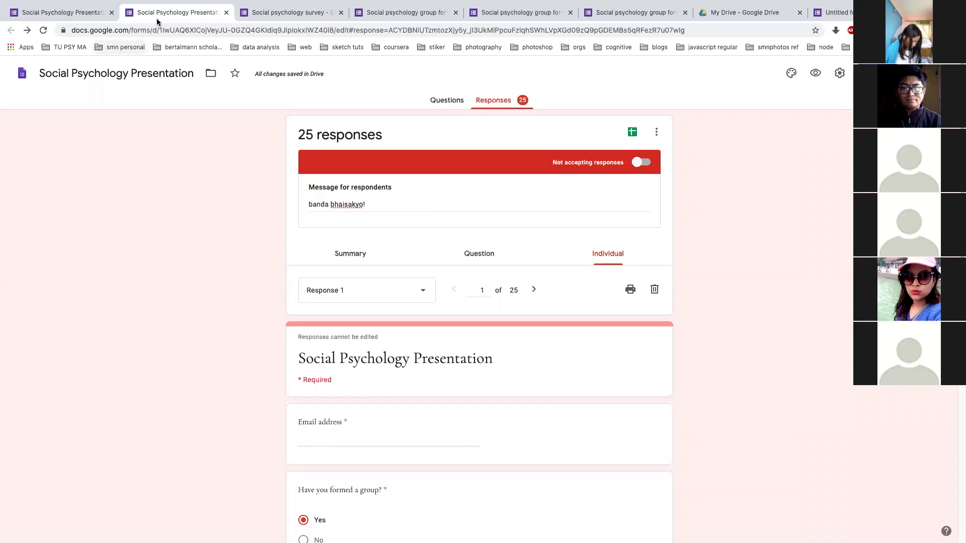
Glance at the overview slide, then return to the form's questions editor
{"action": "key", "text": "ctrl+Left"}
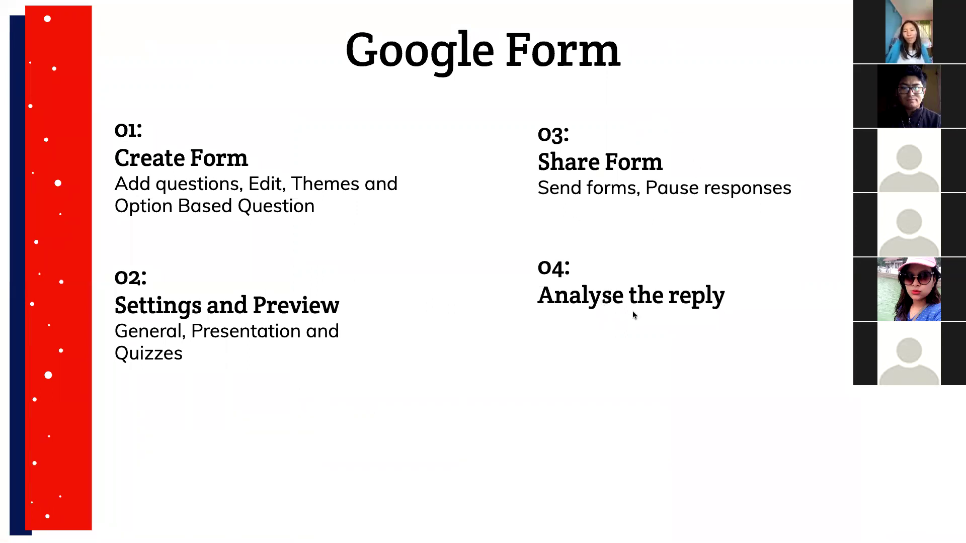
{"action": "key", "text": "ctrl+Right"}
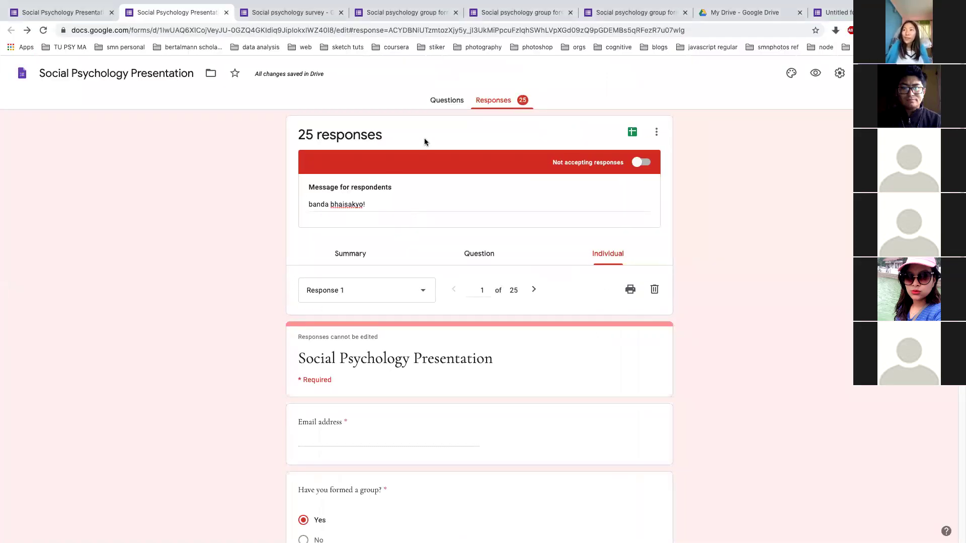
{"action": "left_click", "coordinate": [446, 104]}
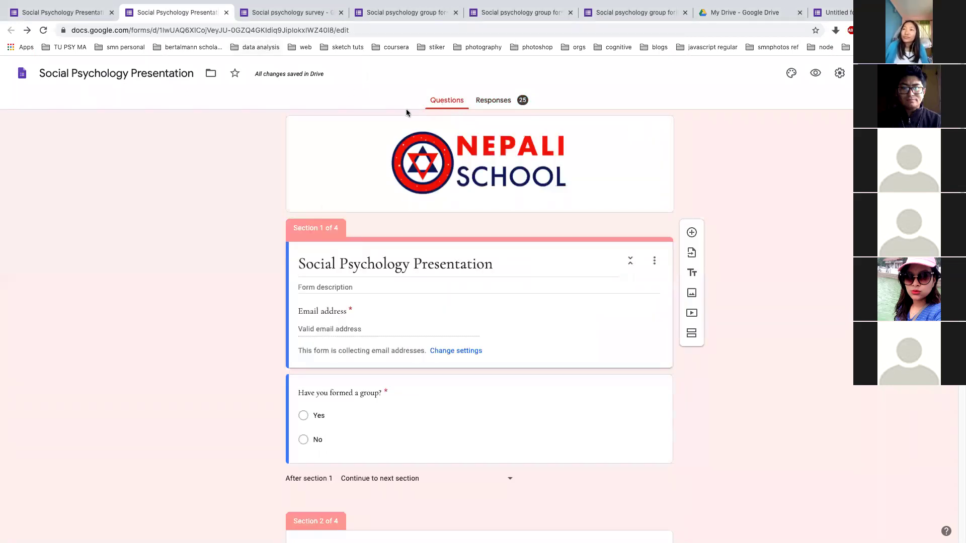
Review the summary of all 25 responses
{"action": "left_click", "coordinate": [495, 101]}
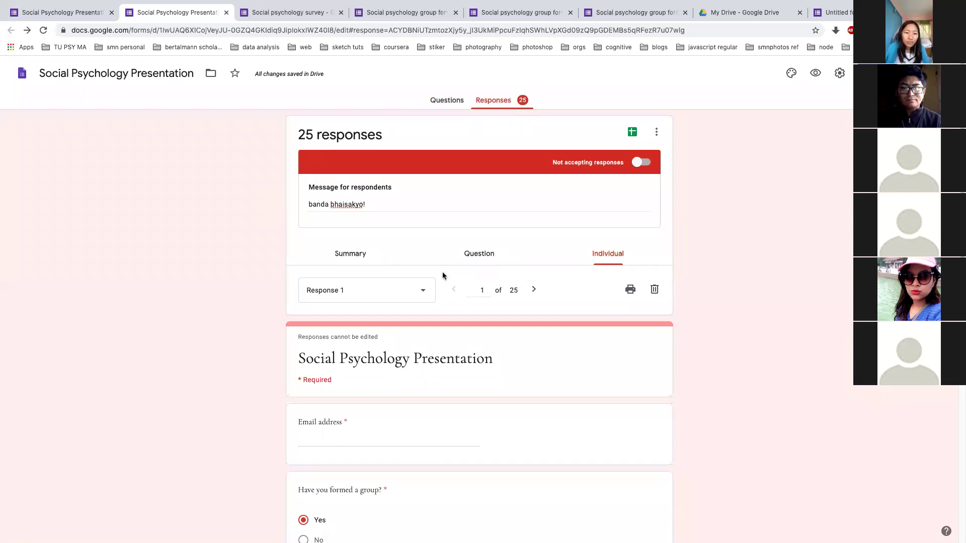
{"action": "scroll", "coordinate": [442, 271], "scroll_direction": "down", "scroll_amount": 2}
{"action": "scroll", "coordinate": [492, 246], "scroll_direction": "up", "scroll_amount": 2}
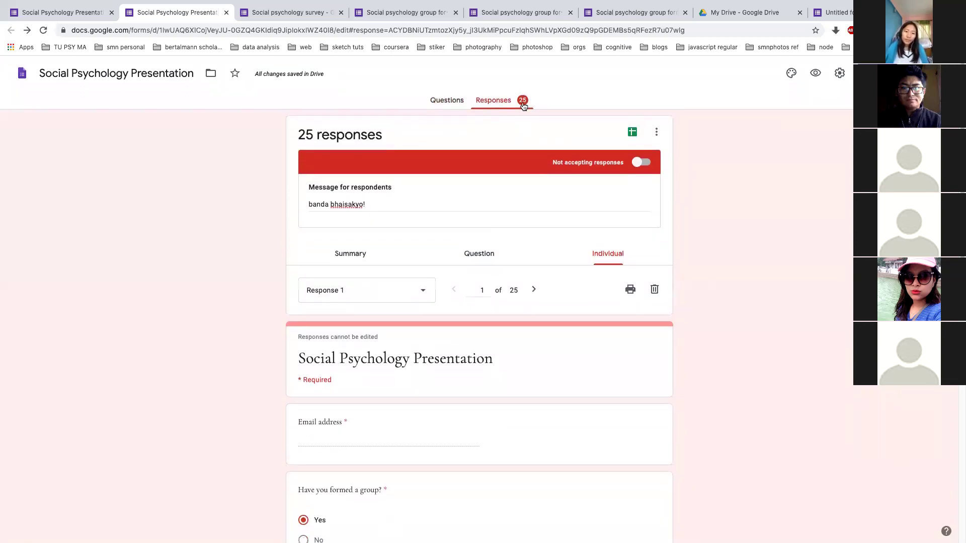
{"action": "scroll", "coordinate": [375, 377], "scroll_direction": "down", "scroll_amount": 4}
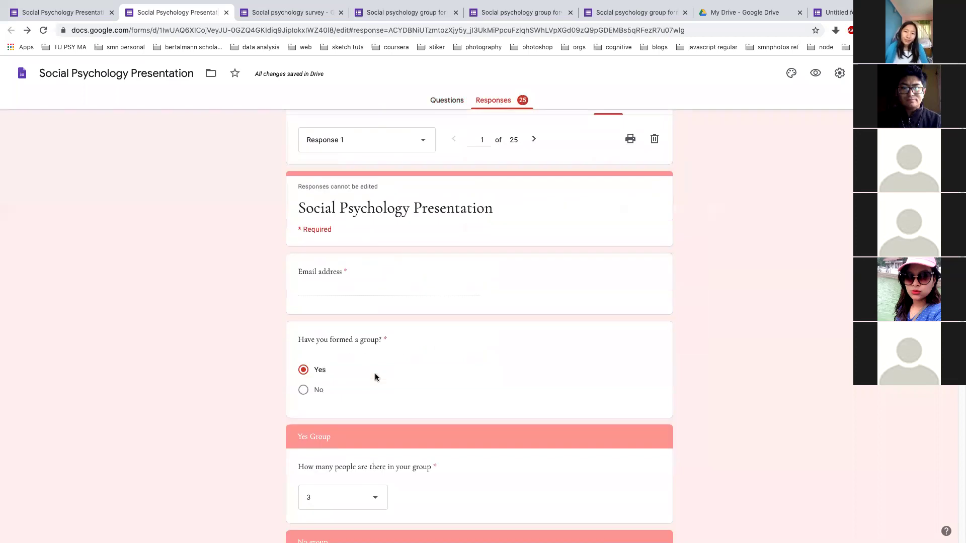
{"action": "scroll", "coordinate": [375, 377], "scroll_direction": "up", "scroll_amount": 1}
{"action": "left_click", "coordinate": [355, 167]}
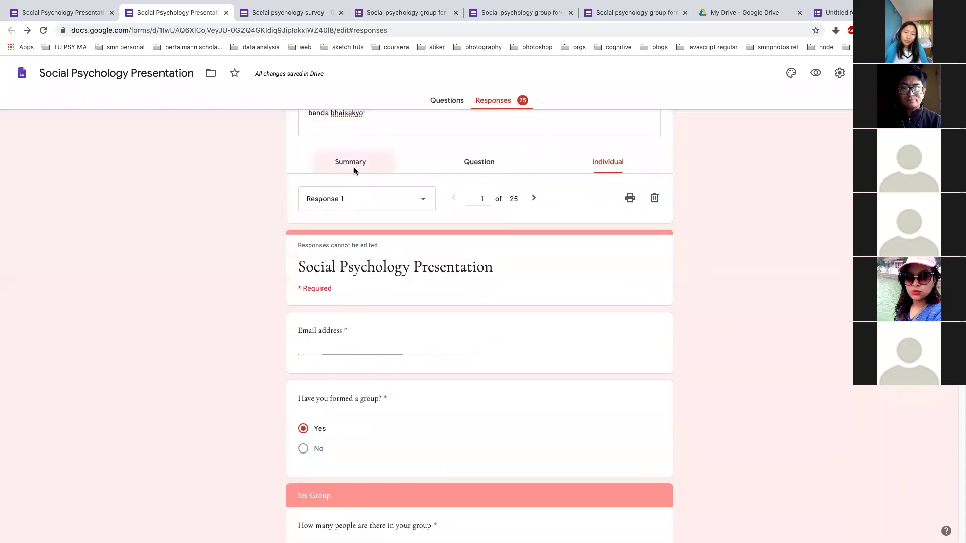
{"action": "scroll", "coordinate": [332, 322], "scroll_direction": "down", "scroll_amount": 5}
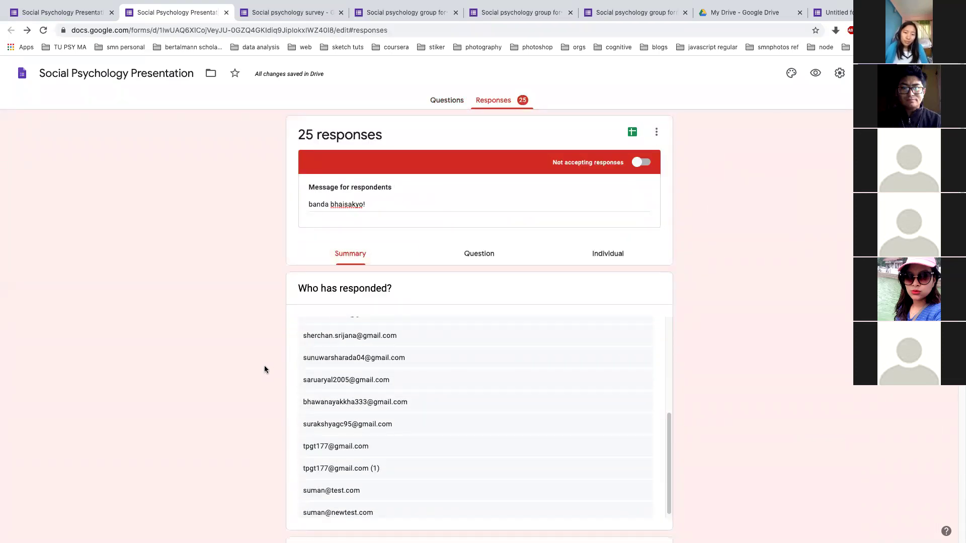
{"action": "scroll", "coordinate": [264, 369], "scroll_direction": "down", "scroll_amount": 4}
{"action": "scroll", "coordinate": [264, 369], "scroll_direction": "up", "scroll_amount": 3}
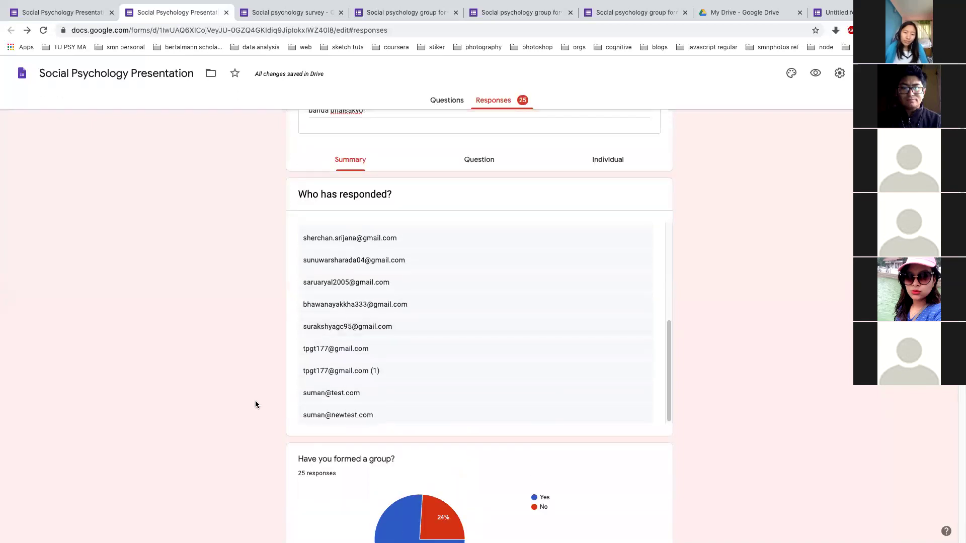
{"action": "scroll", "coordinate": [255, 404], "scroll_direction": "down", "scroll_amount": 7}
{"action": "scroll", "coordinate": [413, 285], "scroll_direction": "down", "scroll_amount": 2}
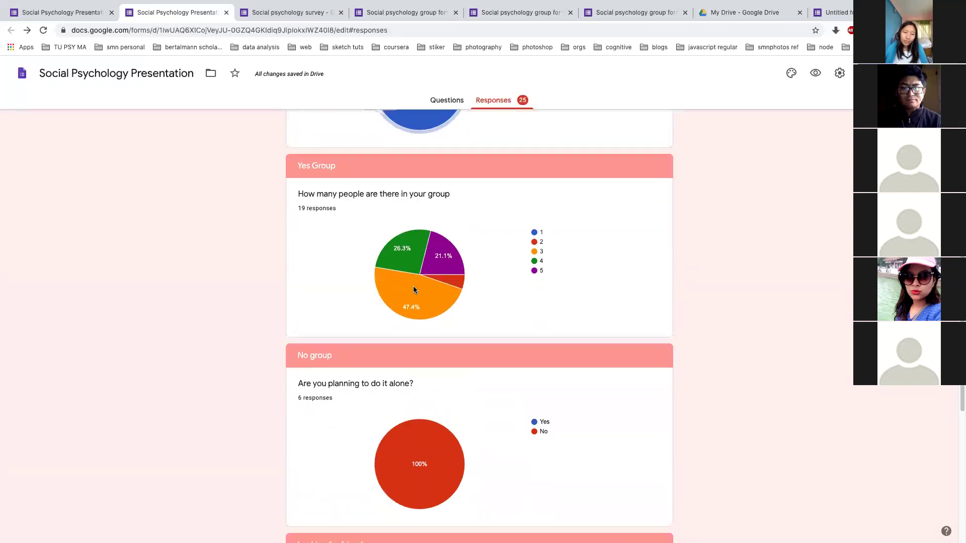
{"action": "scroll", "coordinate": [381, 384], "scroll_direction": "down", "scroll_amount": 7}
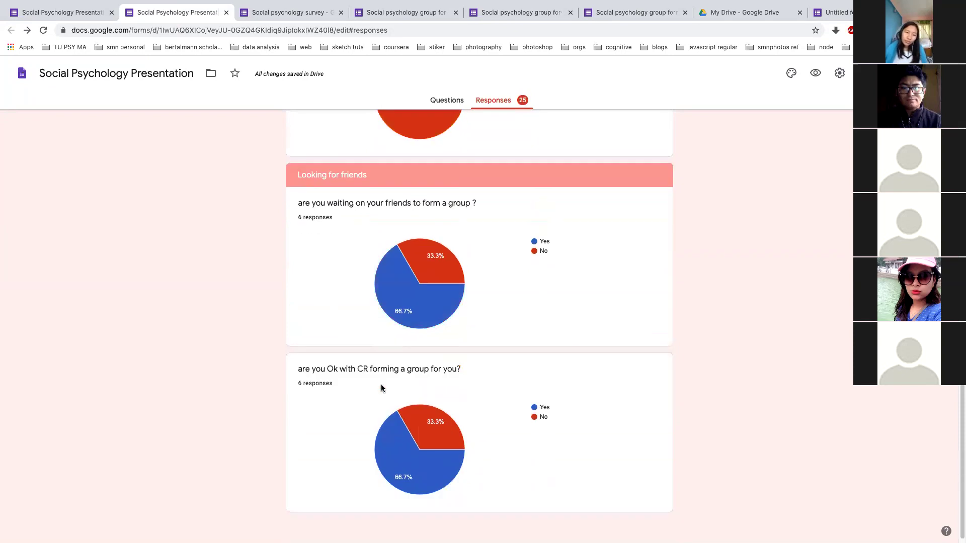
{"action": "scroll", "coordinate": [381, 384], "scroll_direction": "up", "scroll_amount": 7}
{"action": "scroll", "coordinate": [381, 385], "scroll_direction": "up", "scroll_amount": 10}
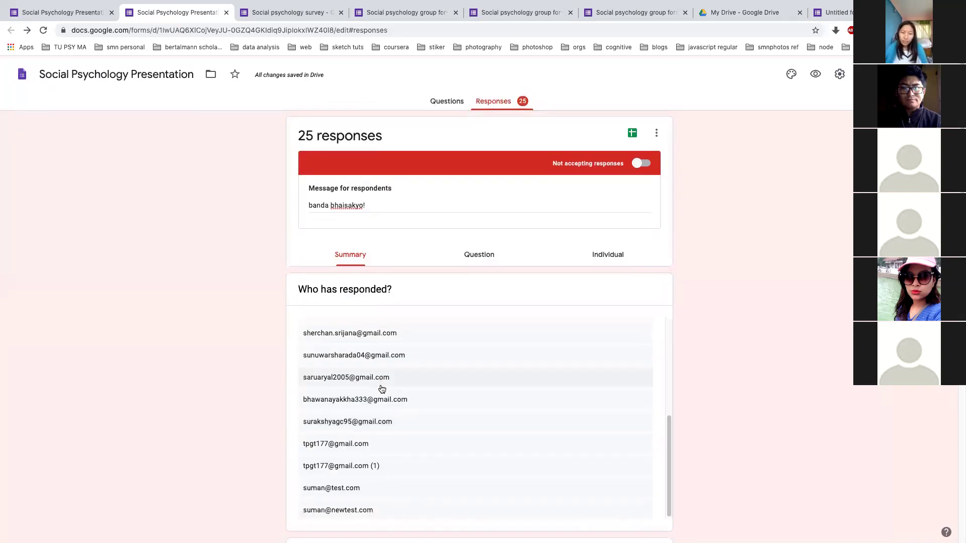
Browse the answers grouped by question, stepping to the next question
{"action": "left_click", "coordinate": [480, 256]}
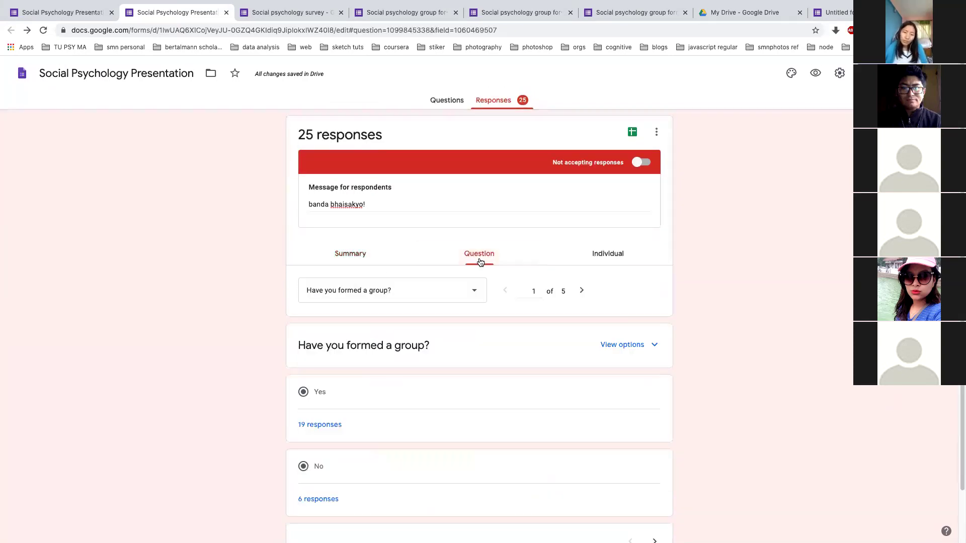
{"action": "scroll", "coordinate": [346, 363], "scroll_direction": "down", "scroll_amount": 1}
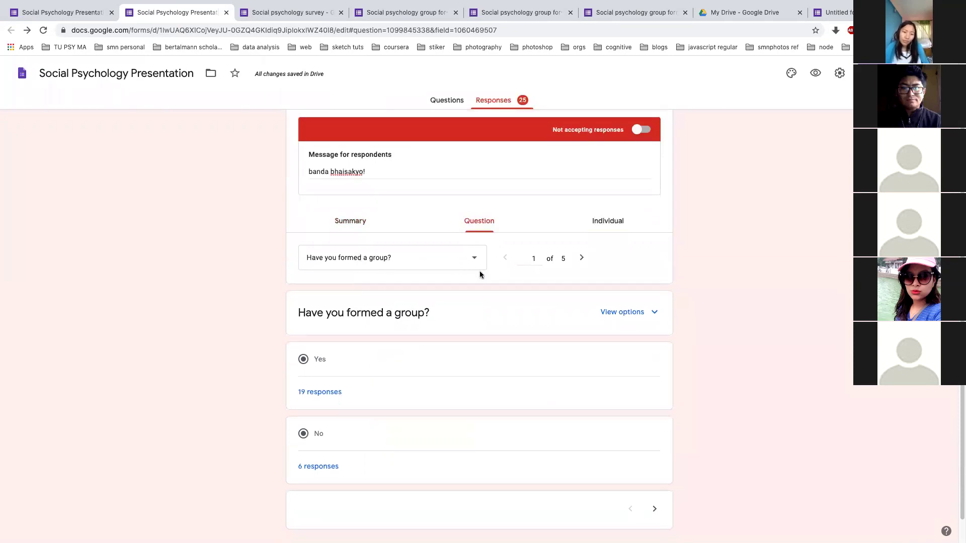
{"action": "scroll", "coordinate": [479, 271], "scroll_direction": "down", "scroll_amount": 1}
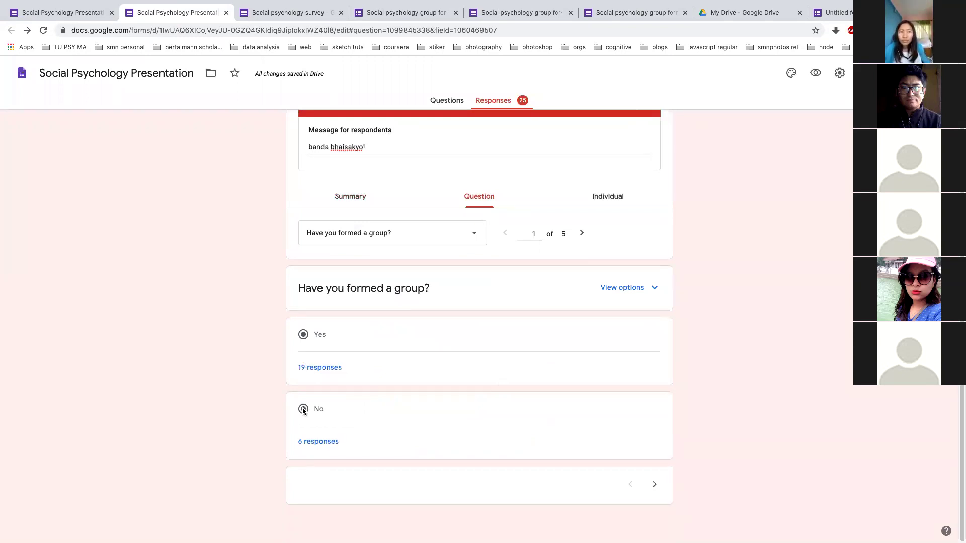
{"action": "left_click", "coordinate": [582, 234]}
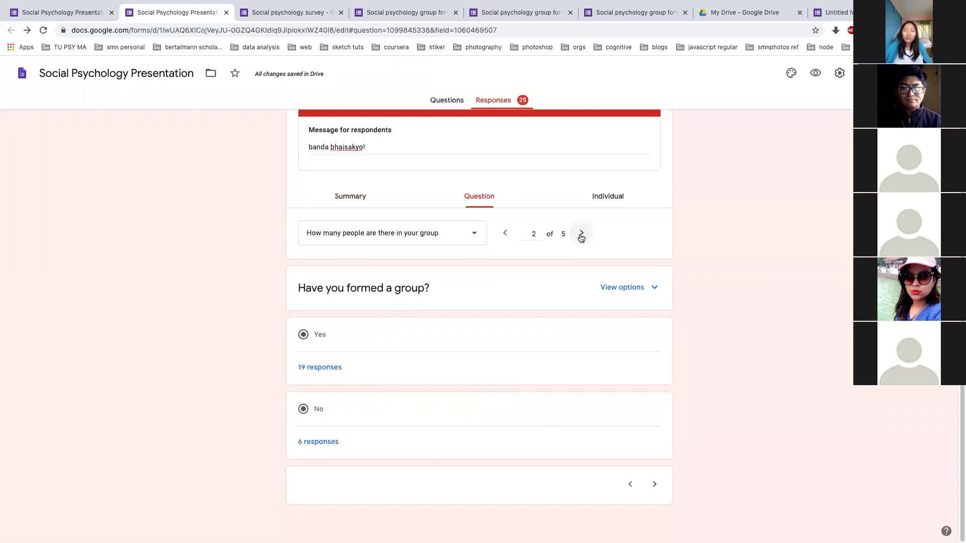
View responses one at a time and open the options menu for all responses
{"action": "left_click", "coordinate": [610, 191]}
{"action": "scroll", "coordinate": [457, 309], "scroll_direction": "down", "scroll_amount": 4}
{"action": "scroll", "coordinate": [427, 351], "scroll_direction": "down", "scroll_amount": 6}
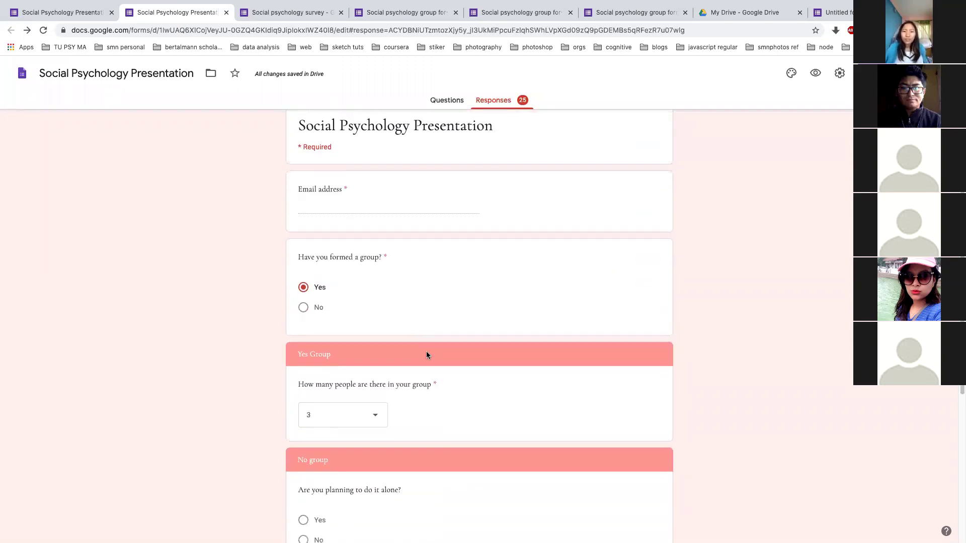
{"action": "scroll", "coordinate": [426, 351], "scroll_direction": "up", "scroll_amount": 5}
{"action": "scroll", "coordinate": [426, 353], "scroll_direction": "up", "scroll_amount": 5}
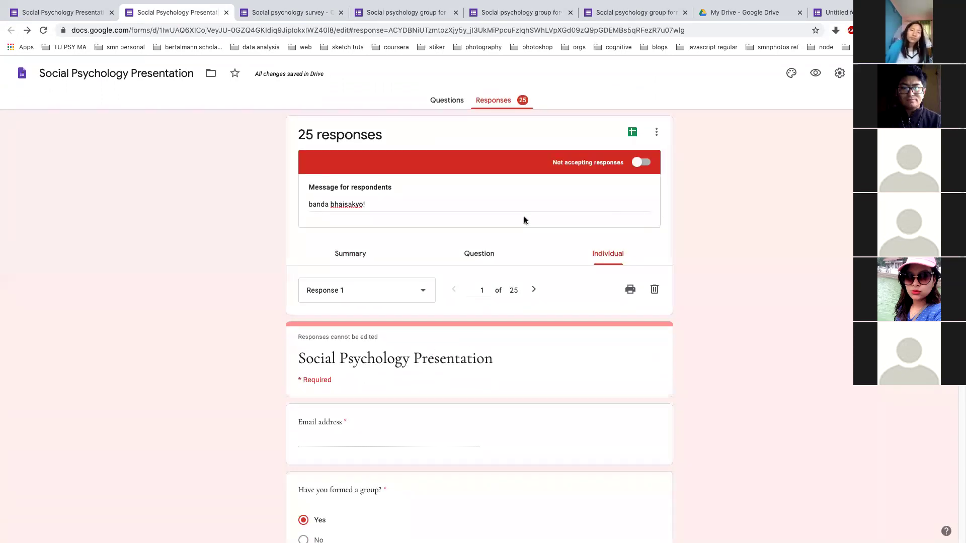
{"action": "left_click", "coordinate": [657, 133]}
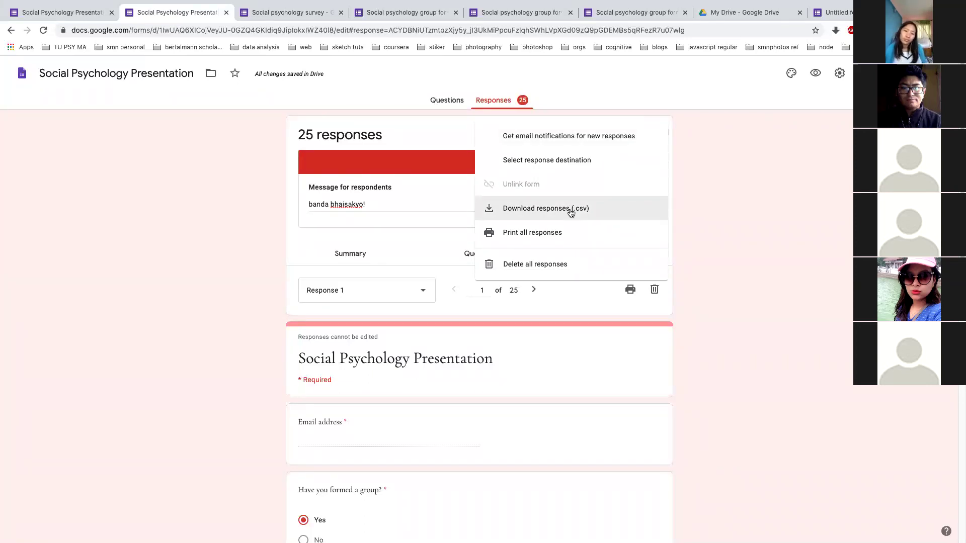
Preview printing all responses, then cancel without printing
{"action": "left_click", "coordinate": [550, 232]}
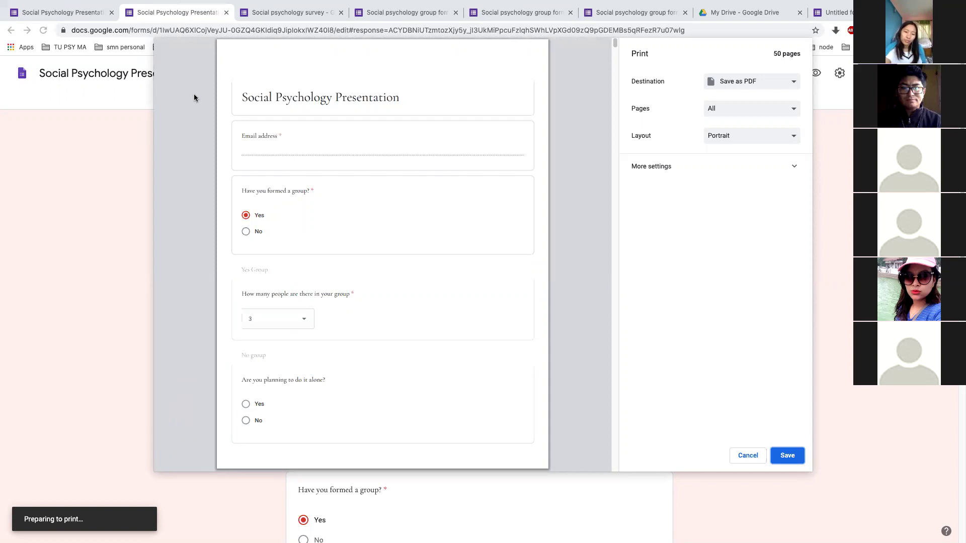
{"action": "scroll", "coordinate": [400, 296], "scroll_direction": "down", "scroll_amount": 20}
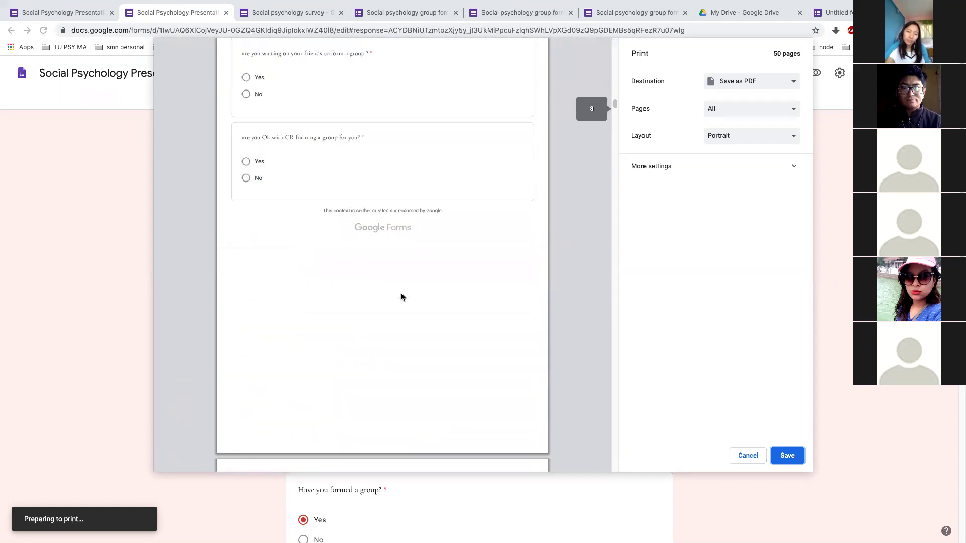
{"action": "left_click", "coordinate": [748, 456]}
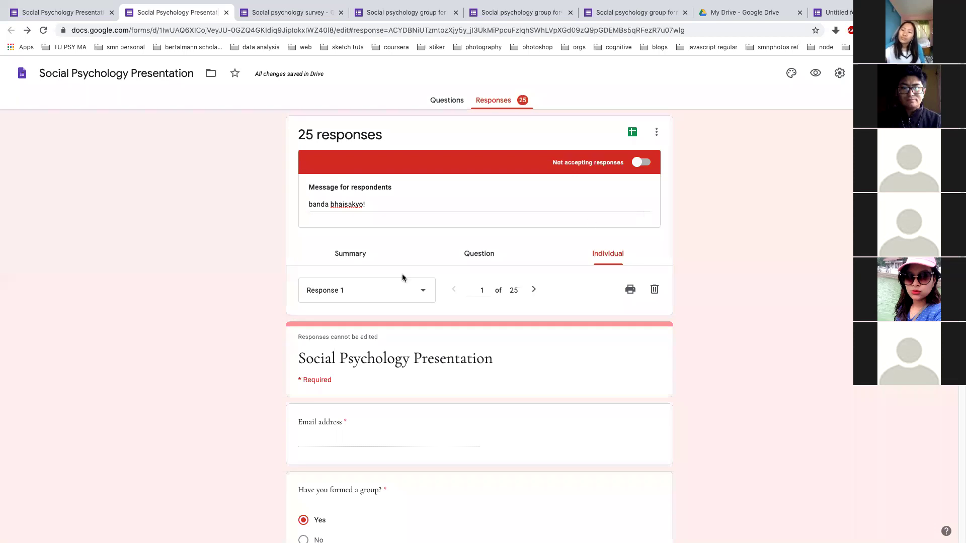
Scroll through the response summary, then return to individual response 1 of 25
{"action": "left_click", "coordinate": [366, 252]}
{"action": "scroll", "coordinate": [533, 282], "scroll_direction": "down", "scroll_amount": 10}
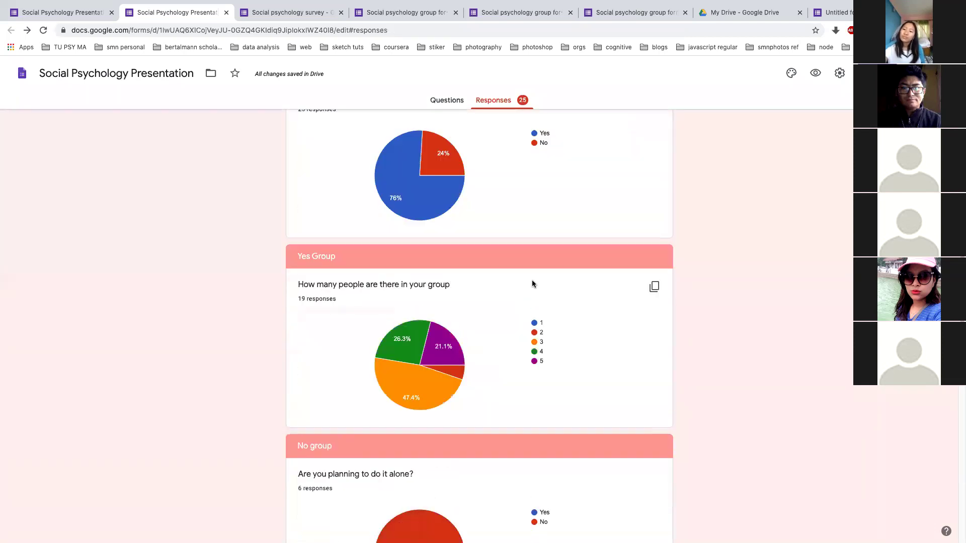
{"action": "scroll", "coordinate": [532, 284], "scroll_direction": "up", "scroll_amount": 5}
{"action": "scroll", "coordinate": [532, 284], "scroll_direction": "down", "scroll_amount": 12}
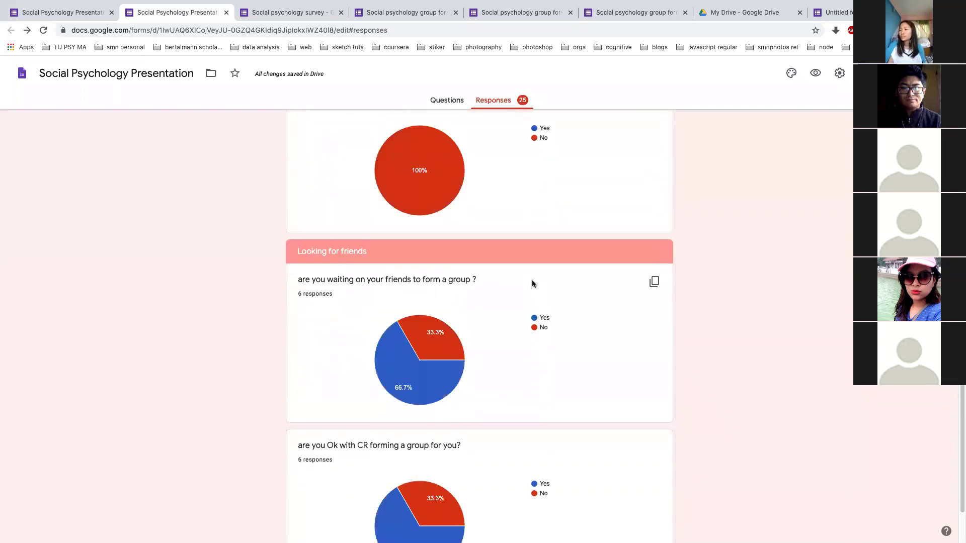
{"action": "scroll", "coordinate": [532, 283], "scroll_direction": "up", "scroll_amount": 2}
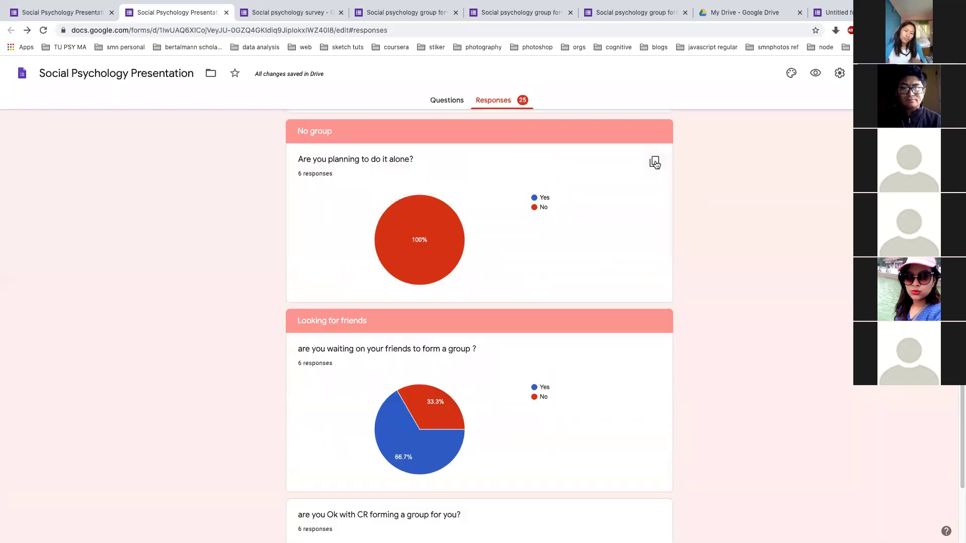
{"action": "scroll", "coordinate": [655, 164], "scroll_direction": "up", "scroll_amount": 15}
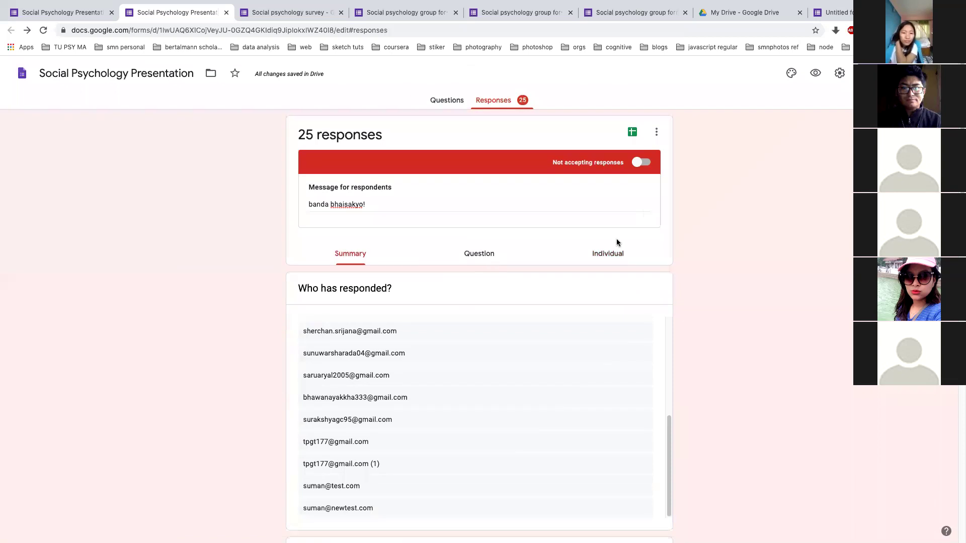
{"action": "left_click", "coordinate": [606, 254]}
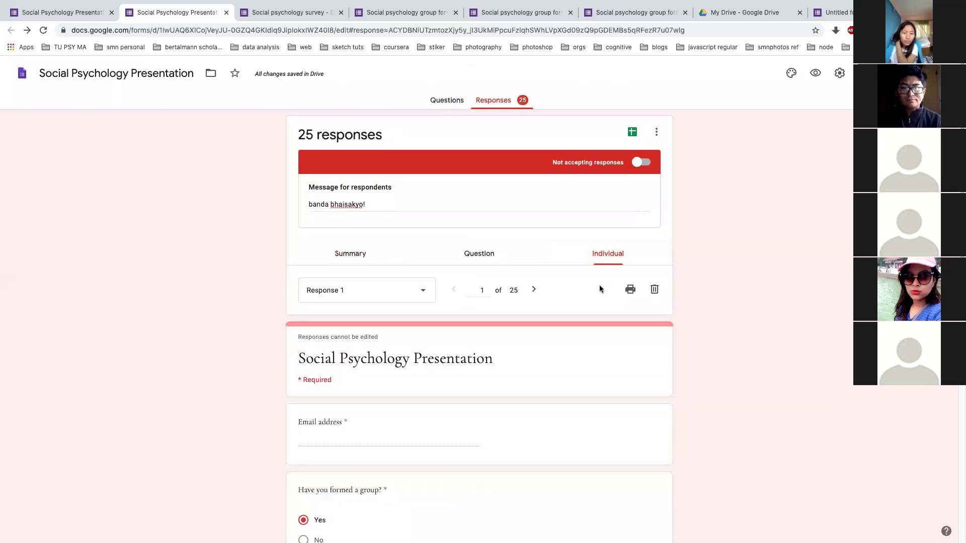
Print this single response, choosing a custom page range of 5-6
{"action": "left_click", "coordinate": [629, 293]}
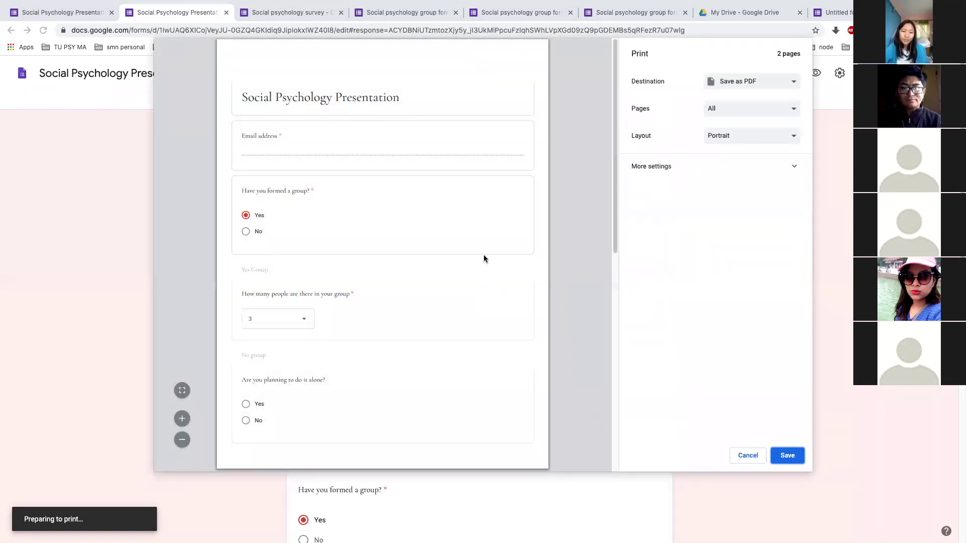
{"action": "scroll", "coordinate": [484, 254], "scroll_direction": "down", "scroll_amount": 4}
{"action": "scroll", "coordinate": [484, 254], "scroll_direction": "up", "scroll_amount": 4}
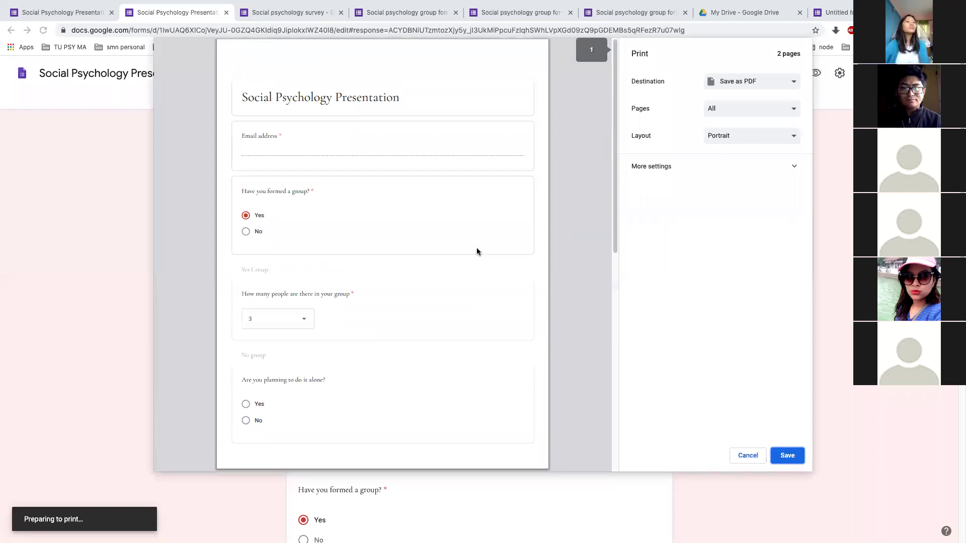
{"action": "scroll", "coordinate": [477, 251], "scroll_direction": "down", "scroll_amount": 10}
{"action": "left_click", "coordinate": [775, 109]}
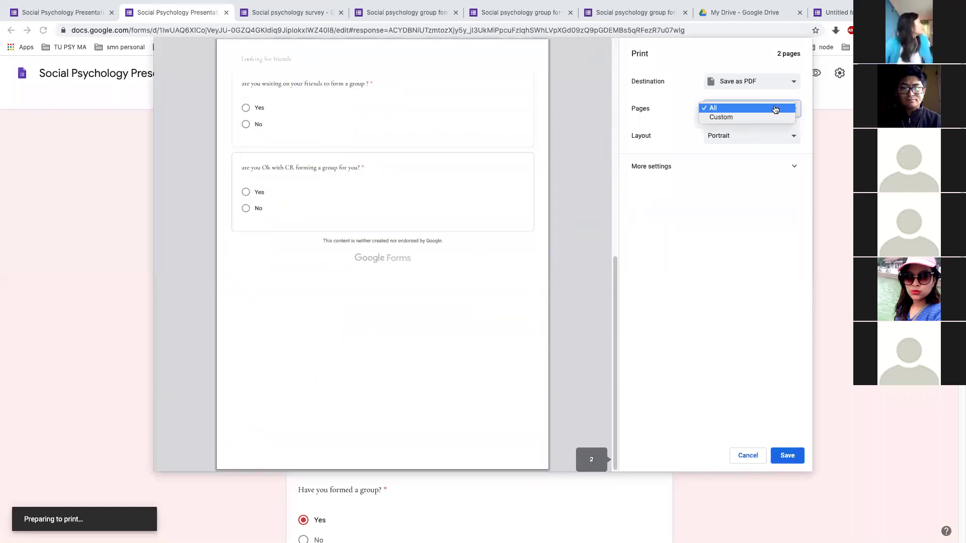
{"action": "left_click", "coordinate": [754, 117]}
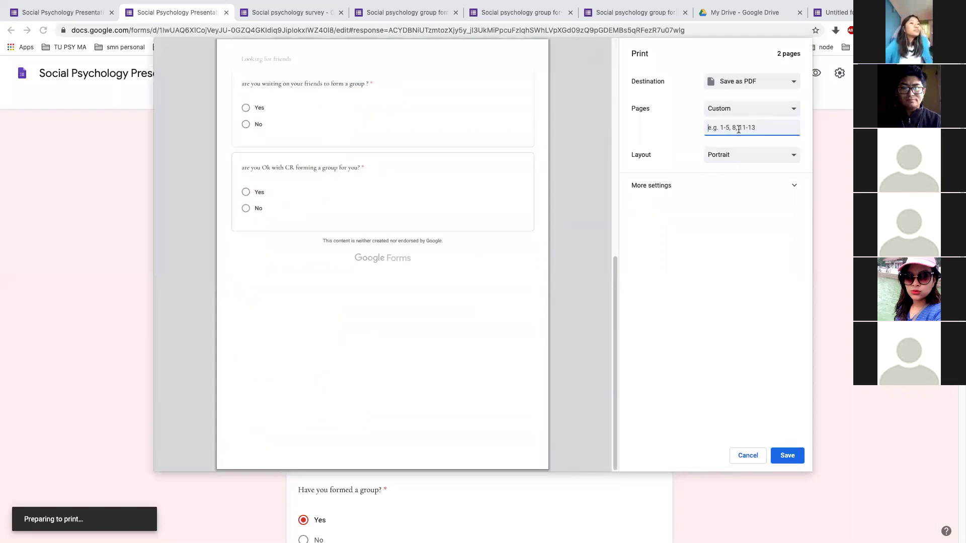
{"action": "type", "text": "5-6"}
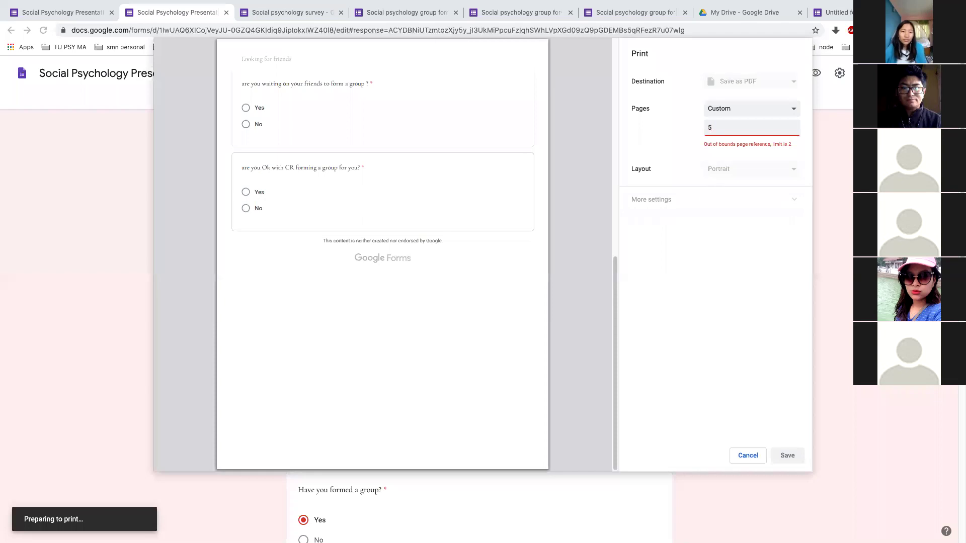
Correct the custom page range to 1-2, then cancel the print dialog
{"action": "left_click", "coordinate": [779, 112]}
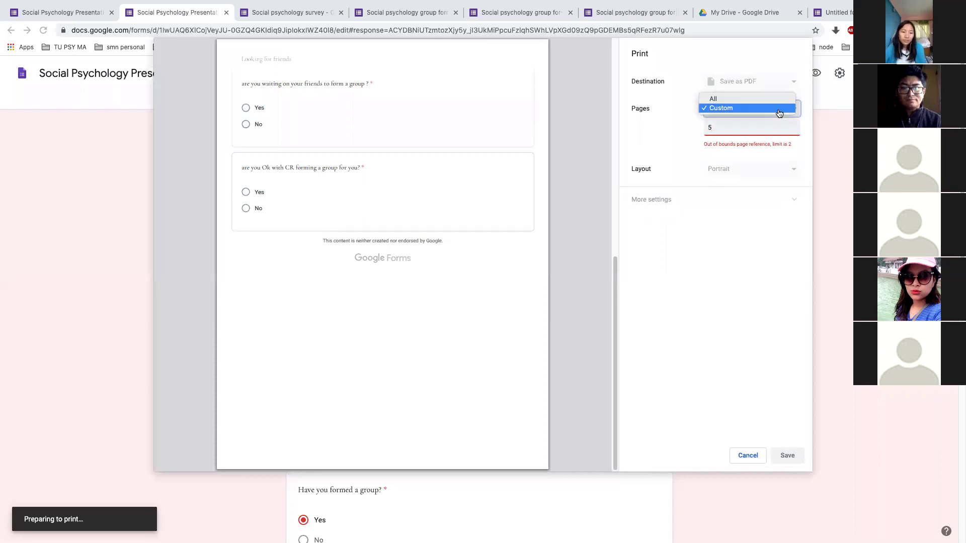
{"action": "left_click", "coordinate": [779, 110]}
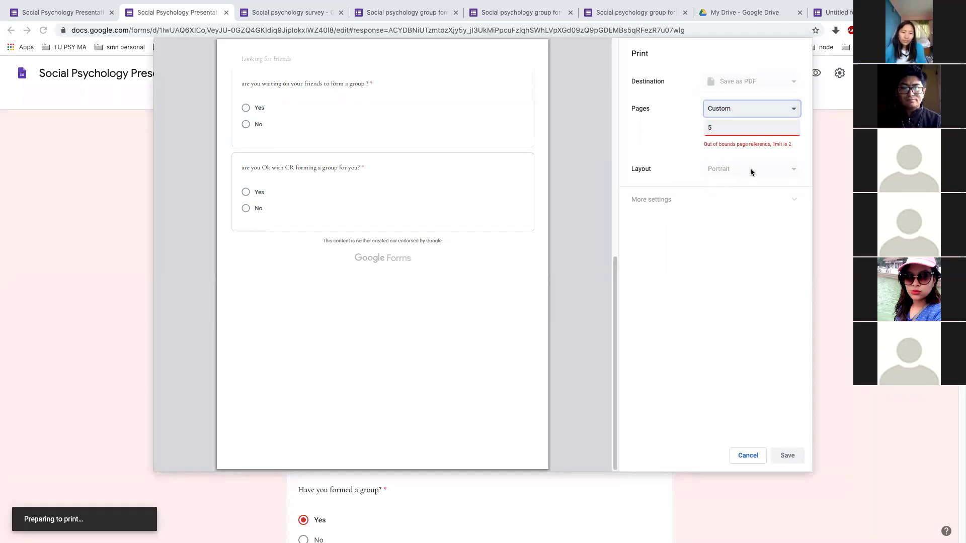
{"action": "left_click", "coordinate": [730, 130]}
{"action": "scroll", "coordinate": [494, 340], "scroll_direction": "up", "scroll_amount": 6}
{"action": "scroll", "coordinate": [494, 340], "scroll_direction": "up", "scroll_amount": 3}
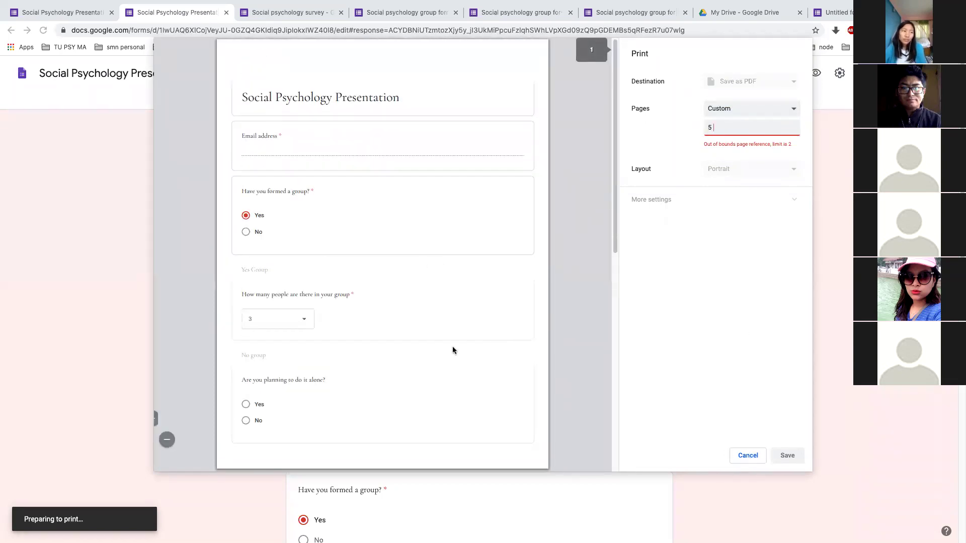
{"action": "key", "text": "BackSpace"}
{"action": "type", "text": "1"}
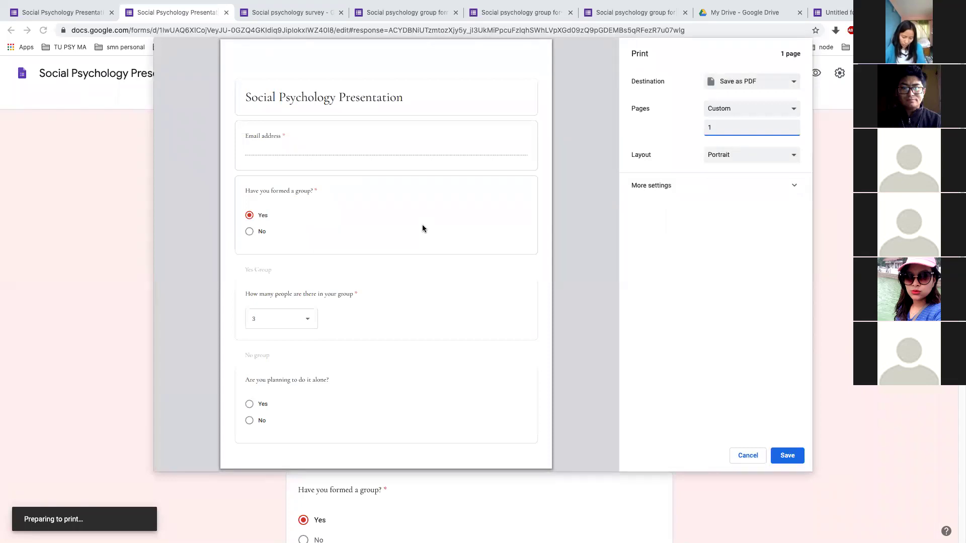
{"action": "key", "text": "BackSpace"}
{"action": "type", "text": "2"}
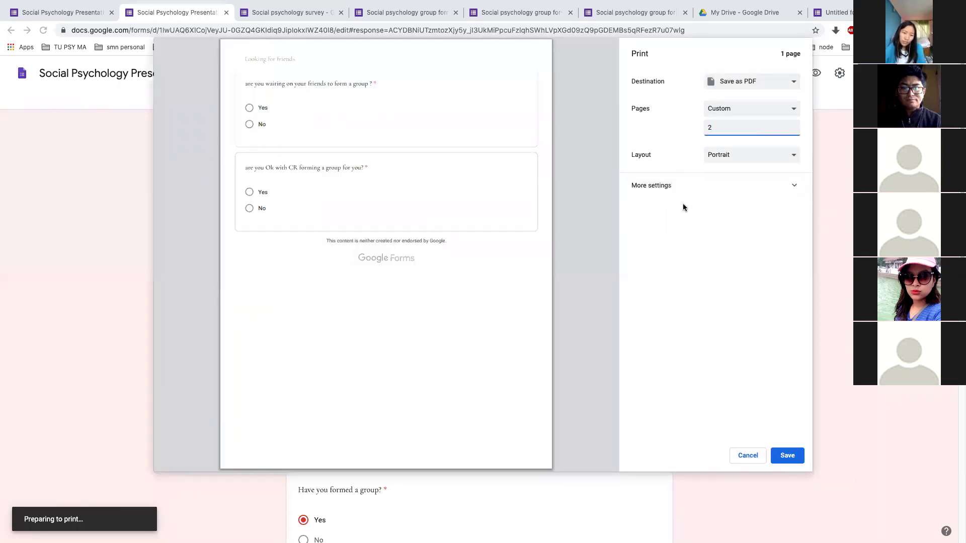
{"action": "left_click", "coordinate": [710, 128]}
{"action": "type", "text": "10"}
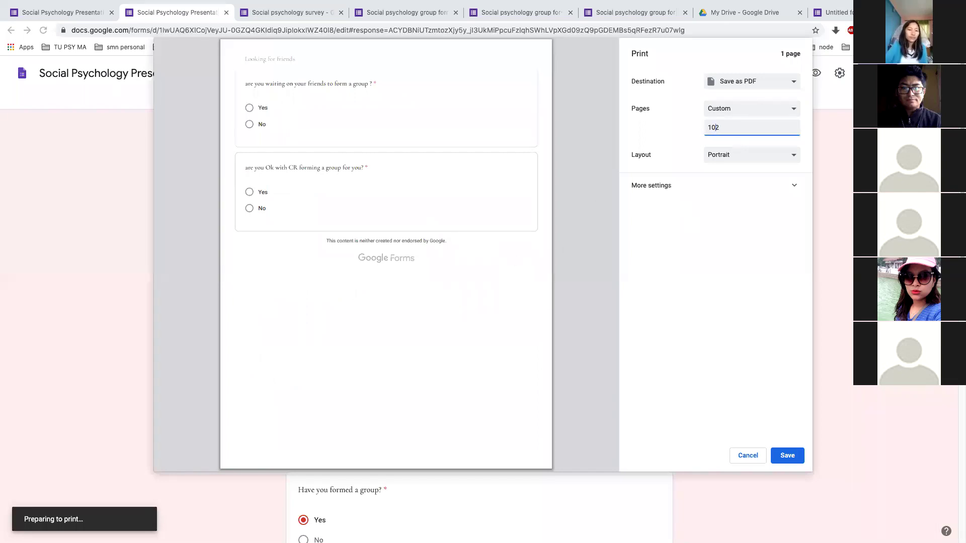
{"action": "key", "text": "BackSpace"}
{"action": "type", "text": "-"}
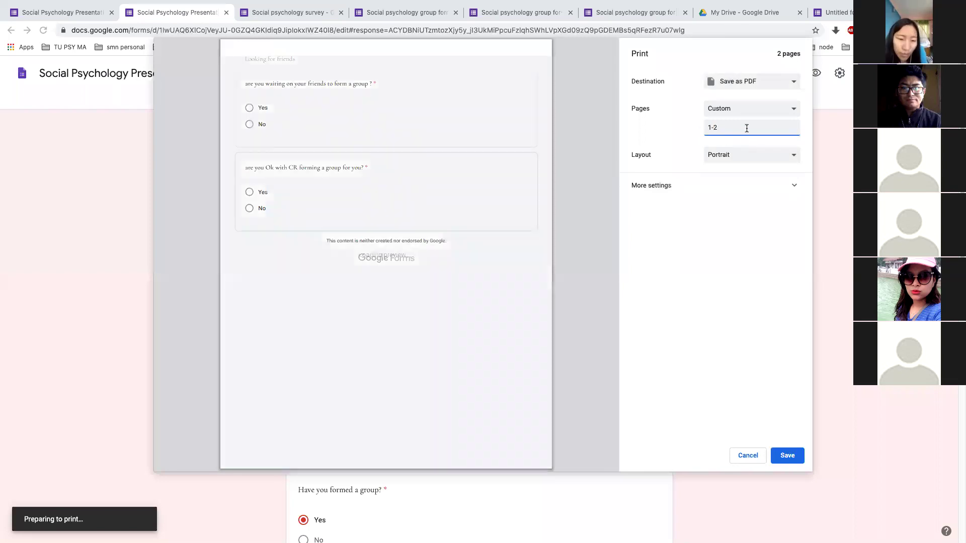
{"action": "scroll", "coordinate": [494, 192], "scroll_direction": "down", "scroll_amount": 10}
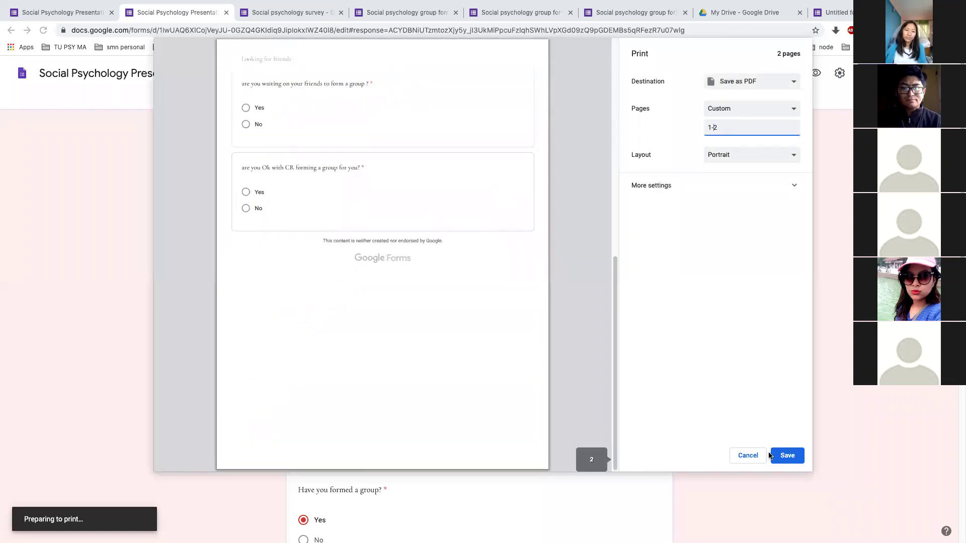
{"action": "left_click", "coordinate": [748, 455]}
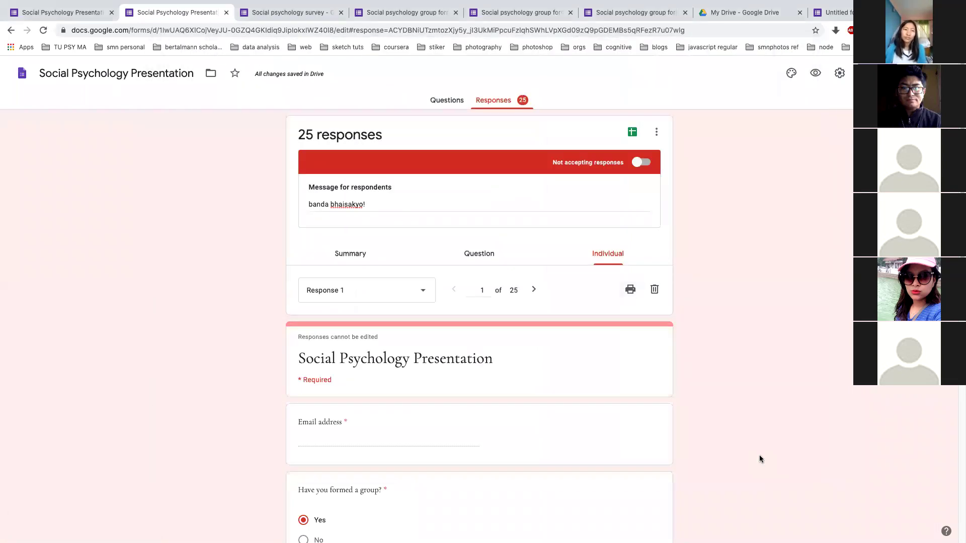
{"action": "left_click", "coordinate": [656, 132]}
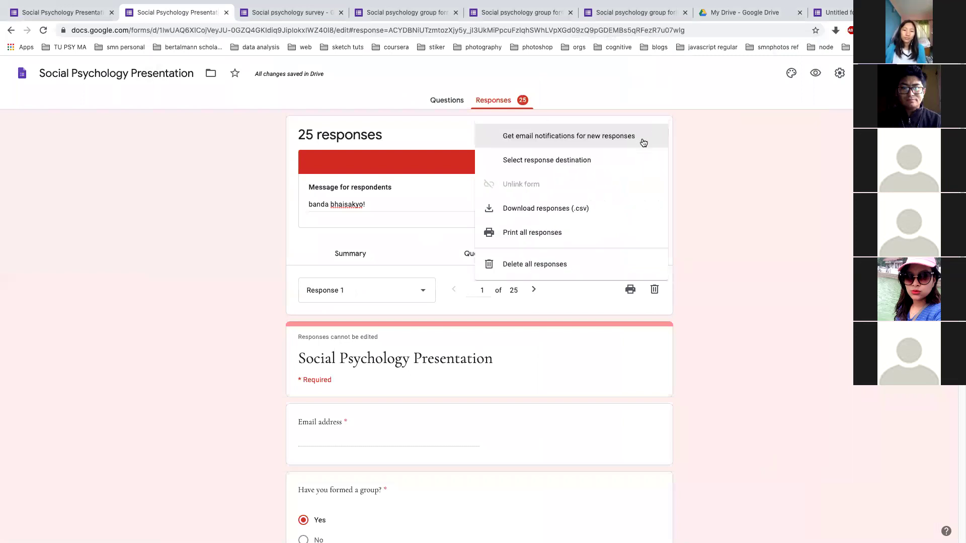
{"action": "left_click", "coordinate": [567, 207]}
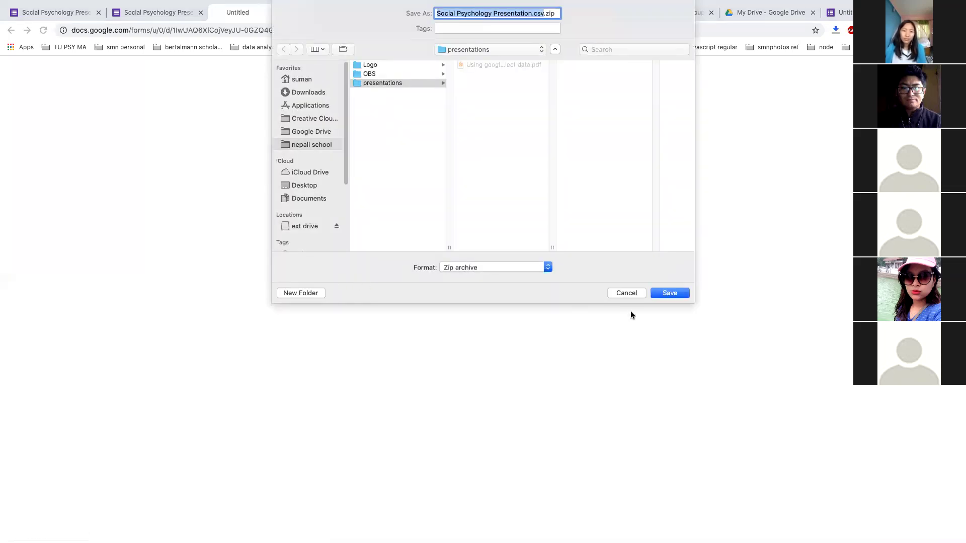
{"action": "left_click", "coordinate": [632, 295]}
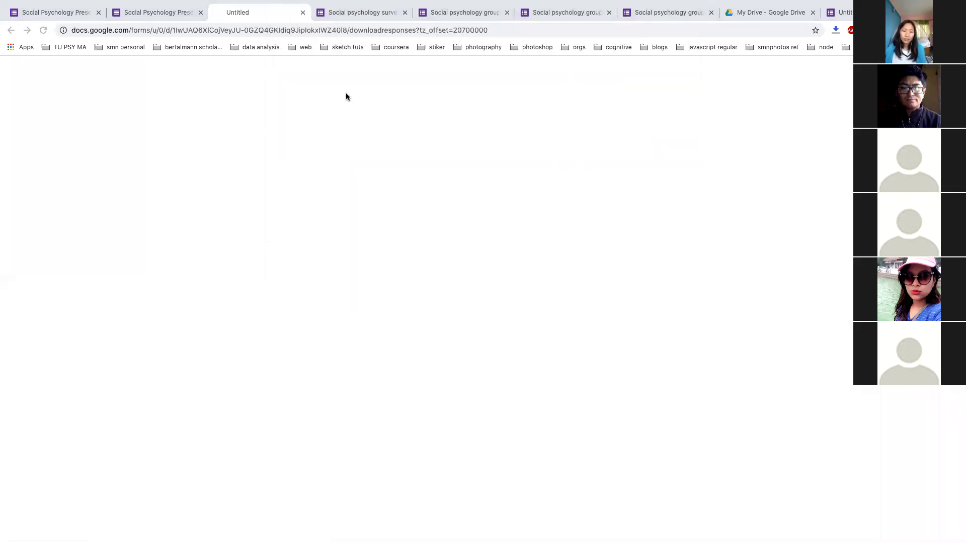
{"action": "left_click", "coordinate": [290, 11]}
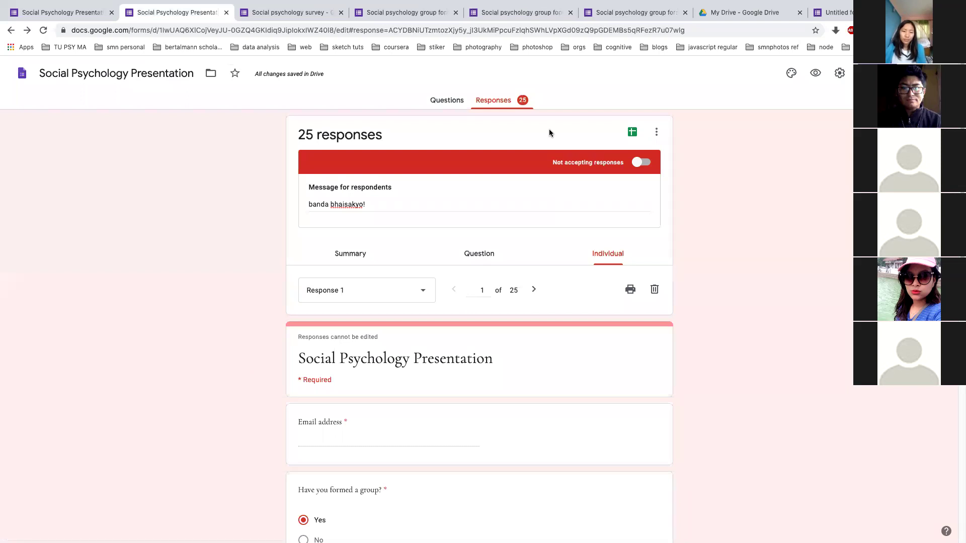
{"action": "scroll", "coordinate": [712, 280], "scroll_direction": "down", "scroll_amount": 6}
{"action": "scroll", "coordinate": [711, 280], "scroll_direction": "up", "scroll_amount": 6}
{"action": "key", "text": "ctrl+Left"}
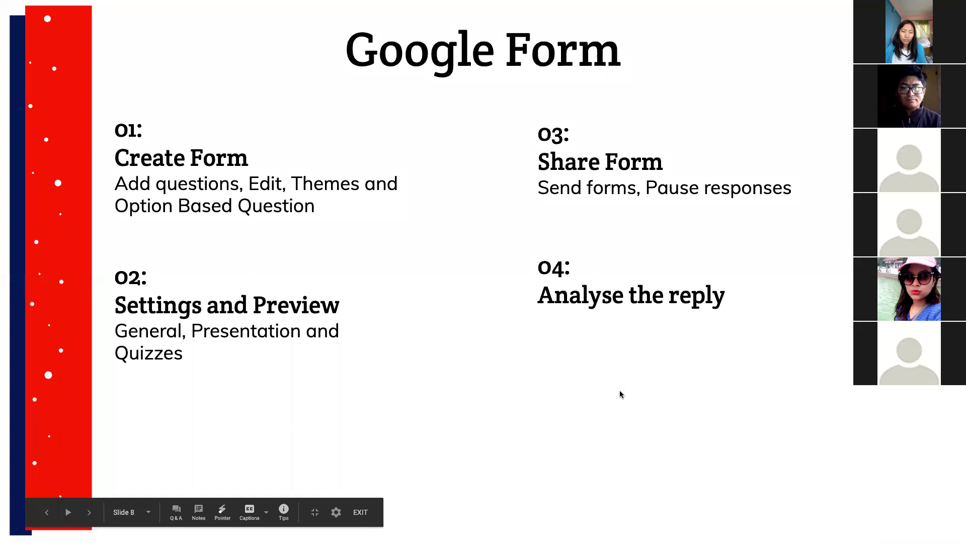
{"action": "key", "text": "ctrl+Right"}
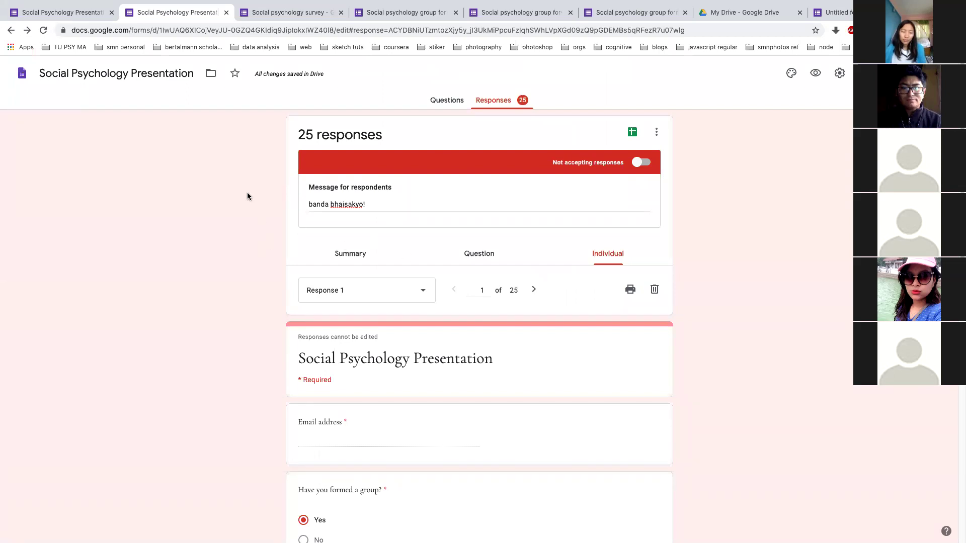
{"action": "key", "text": "ctrl+Left"}
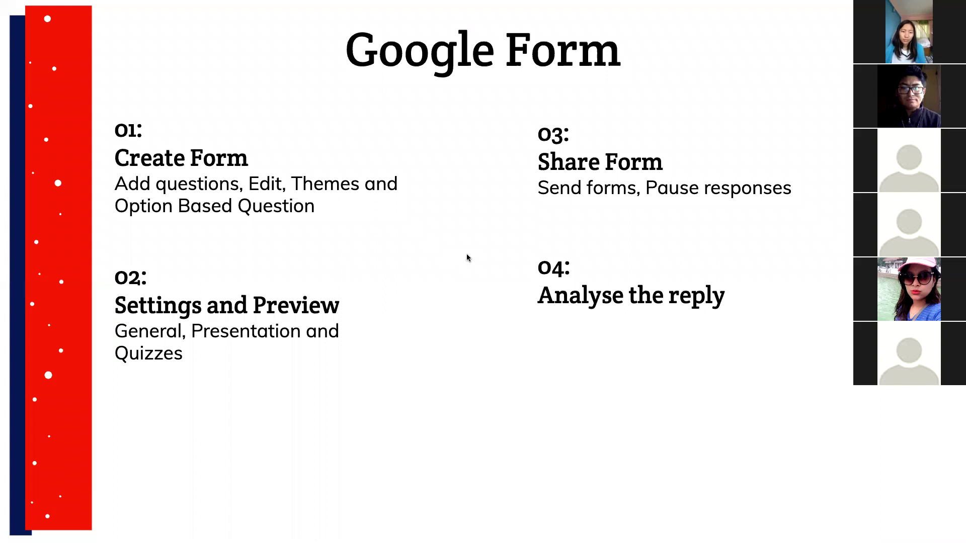
{"action": "key", "text": "ctrl+Right"}
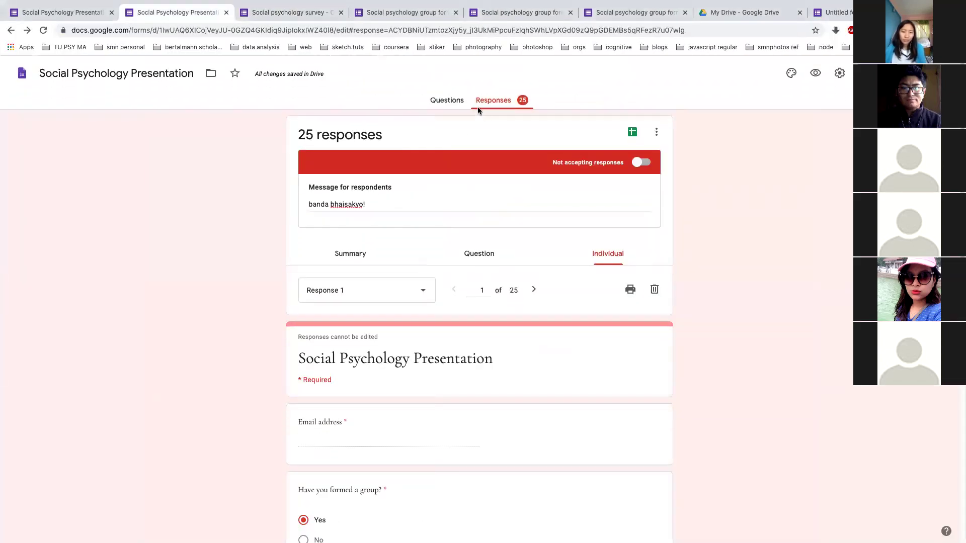
Scroll through the summary pie charts for all 25 responses and back to the respondent list
{"action": "left_click", "coordinate": [363, 259]}
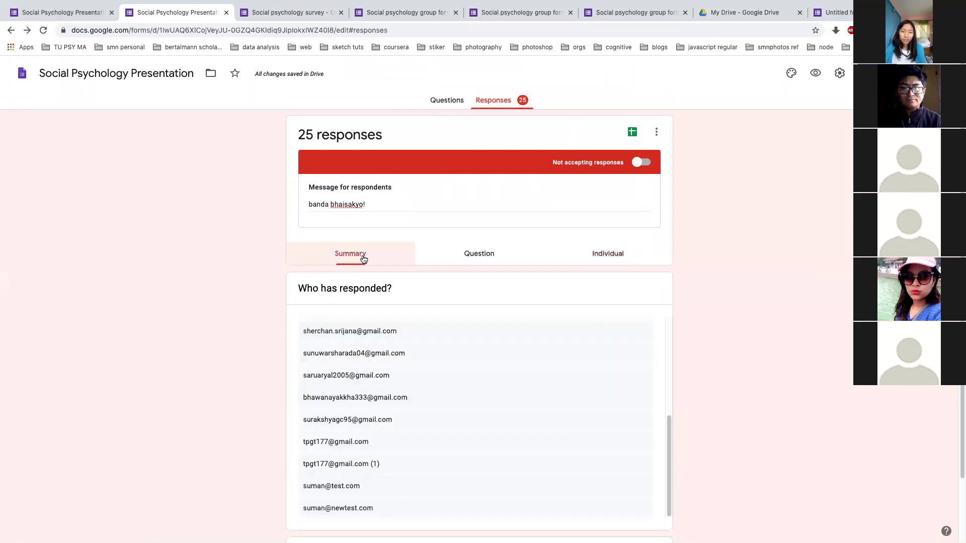
{"action": "scroll", "coordinate": [237, 359], "scroll_direction": "down", "scroll_amount": 10}
{"action": "scroll", "coordinate": [237, 363], "scroll_direction": "up", "scroll_amount": 1}
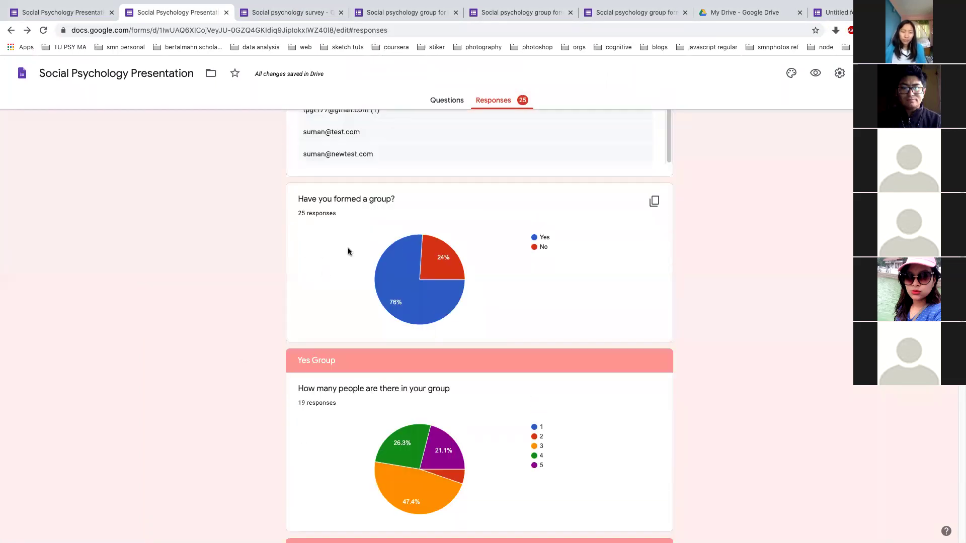
{"action": "scroll", "coordinate": [426, 327], "scroll_direction": "down", "scroll_amount": 3}
{"action": "scroll", "coordinate": [427, 324], "scroll_direction": "down", "scroll_amount": 3}
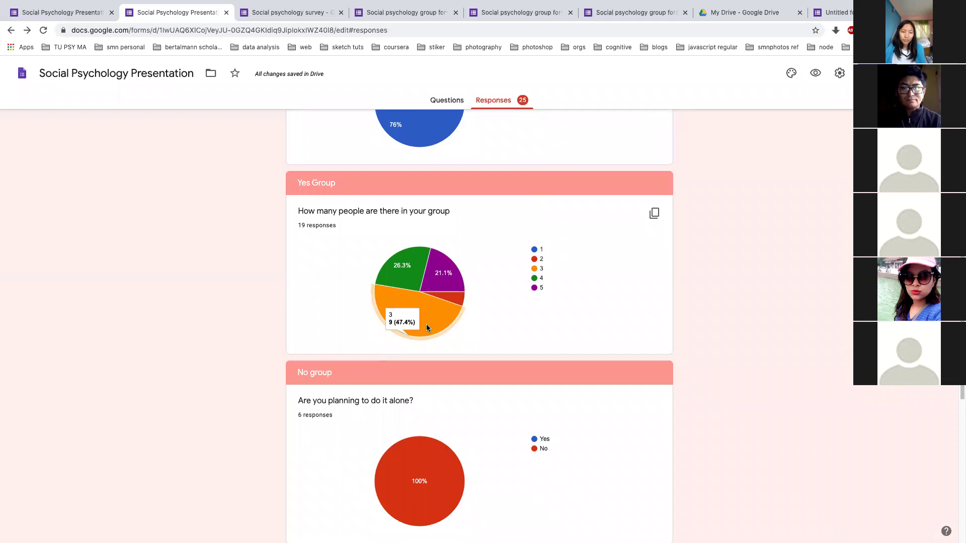
{"action": "scroll", "coordinate": [440, 262], "scroll_direction": "down", "scroll_amount": 5}
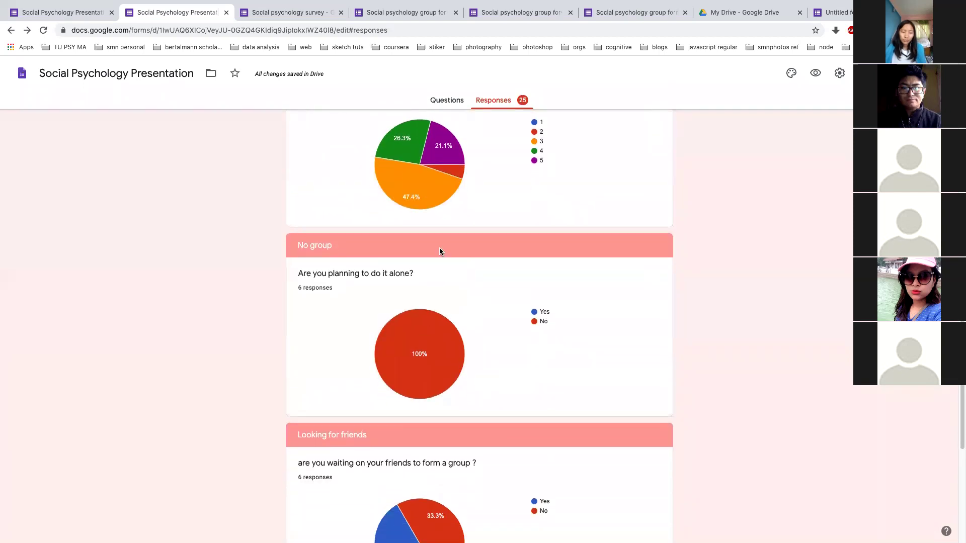
{"action": "scroll", "coordinate": [440, 251], "scroll_direction": "up", "scroll_amount": 1}
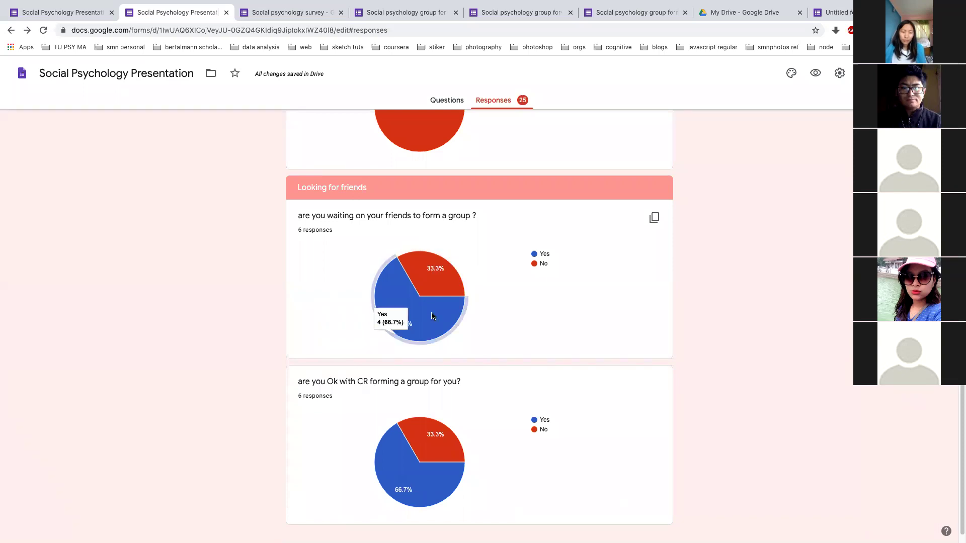
{"action": "scroll", "coordinate": [408, 403], "scroll_direction": "down", "scroll_amount": 10}
{"action": "scroll", "coordinate": [408, 406], "scroll_direction": "up", "scroll_amount": 15}
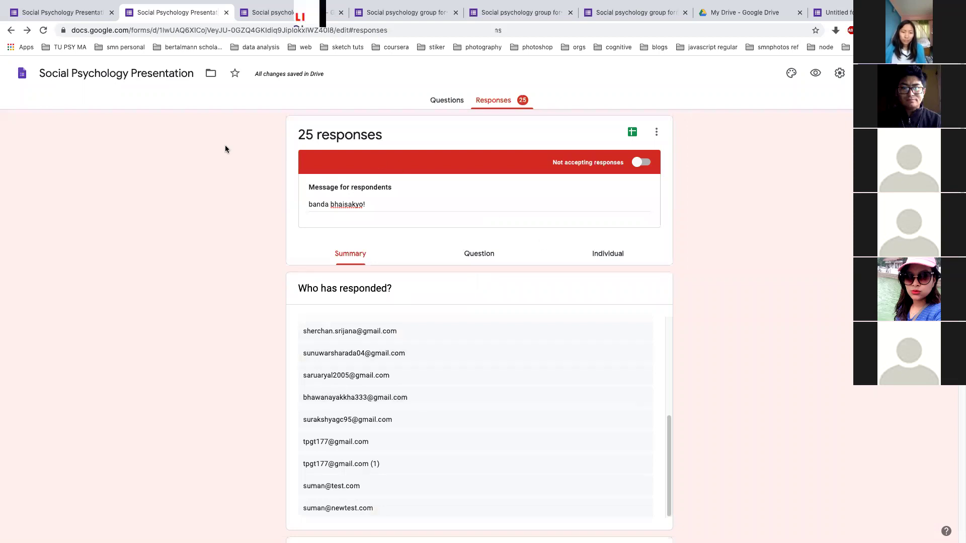
Advance the slideshow past the 'Analyse the reply' point to the Google sheet slide, then return to the form
{"action": "key", "text": "alt+Tab"}
{"action": "key", "text": "Right"}
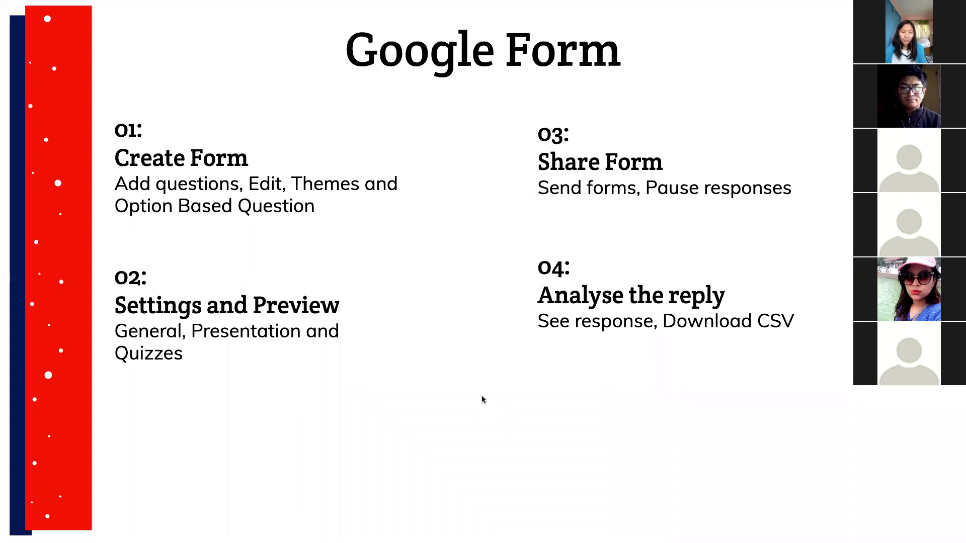
{"action": "left_click", "coordinate": [456, 372]}
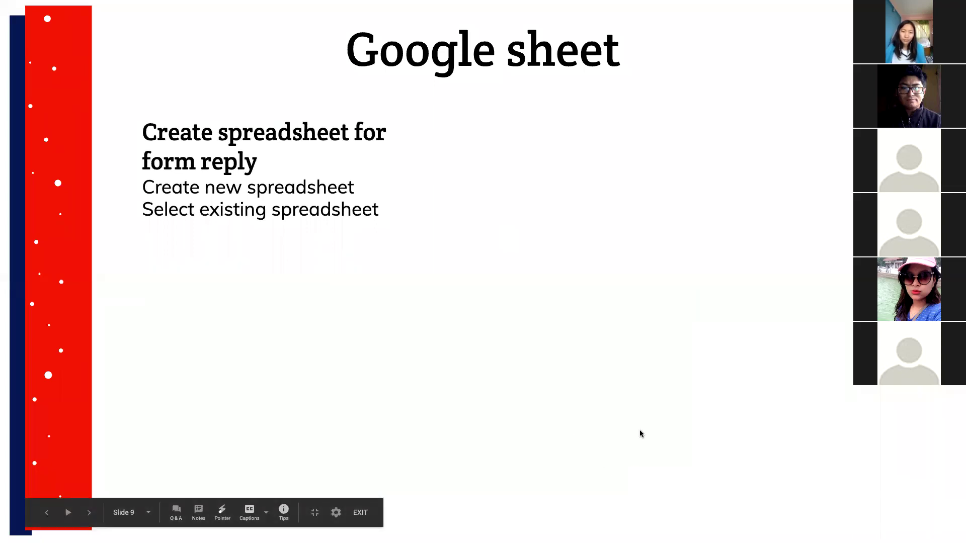
{"action": "key", "text": "alt+Tab"}
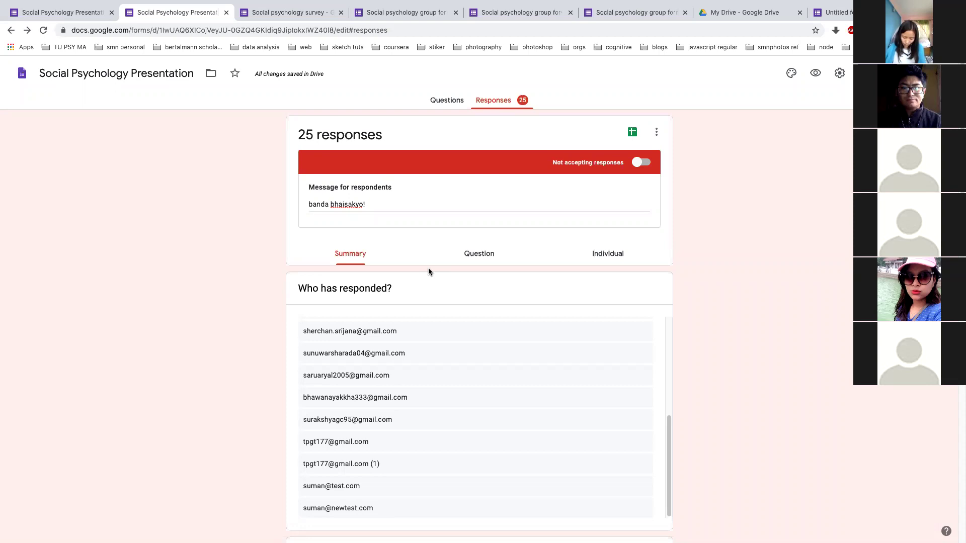
Cycle through the Individual, Question and Summary views, ending on response 1 of 25
{"action": "left_click", "coordinate": [614, 255]}
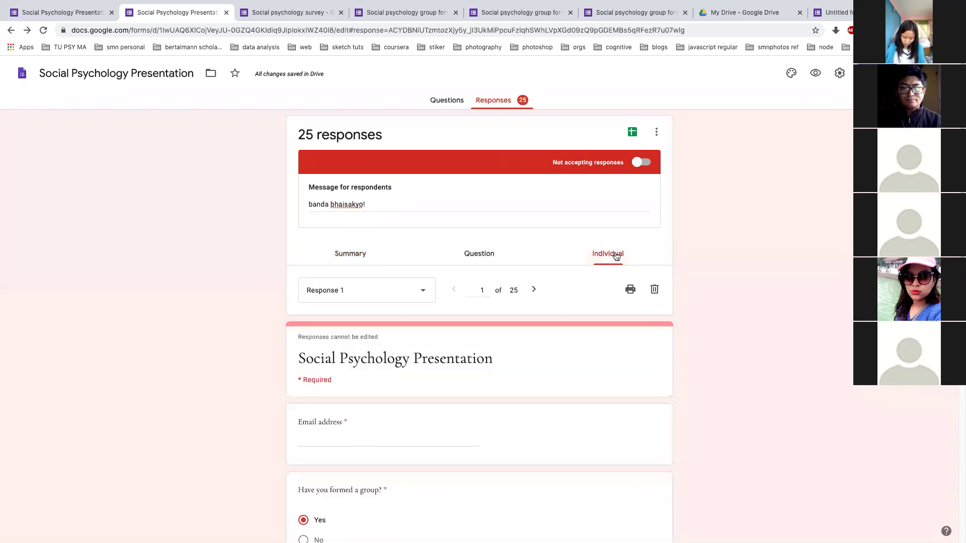
{"action": "scroll", "coordinate": [604, 254], "scroll_direction": "down", "scroll_amount": 2}
{"action": "left_click", "coordinate": [416, 224]}
{"action": "left_click", "coordinate": [506, 194]}
{"action": "left_click", "coordinate": [357, 254]}
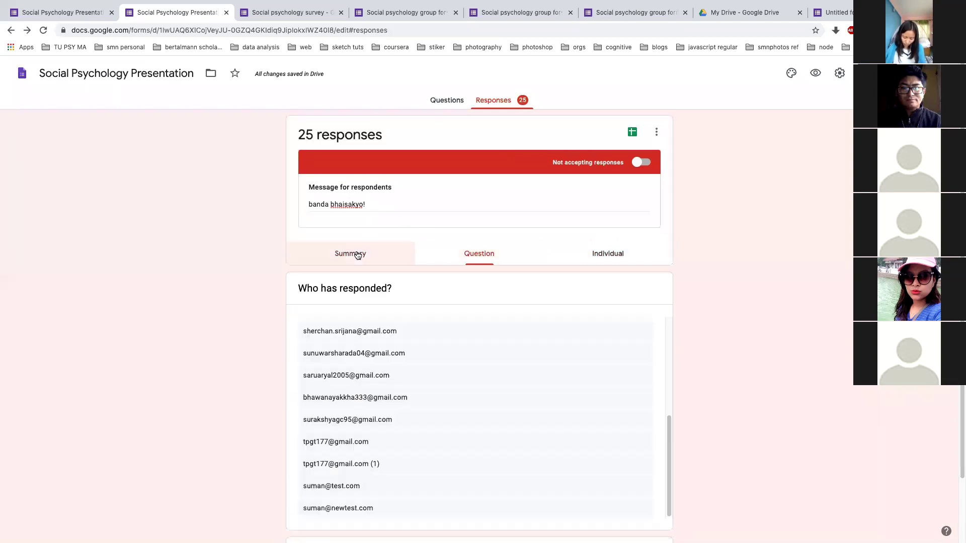
{"action": "left_click", "coordinate": [598, 258]}
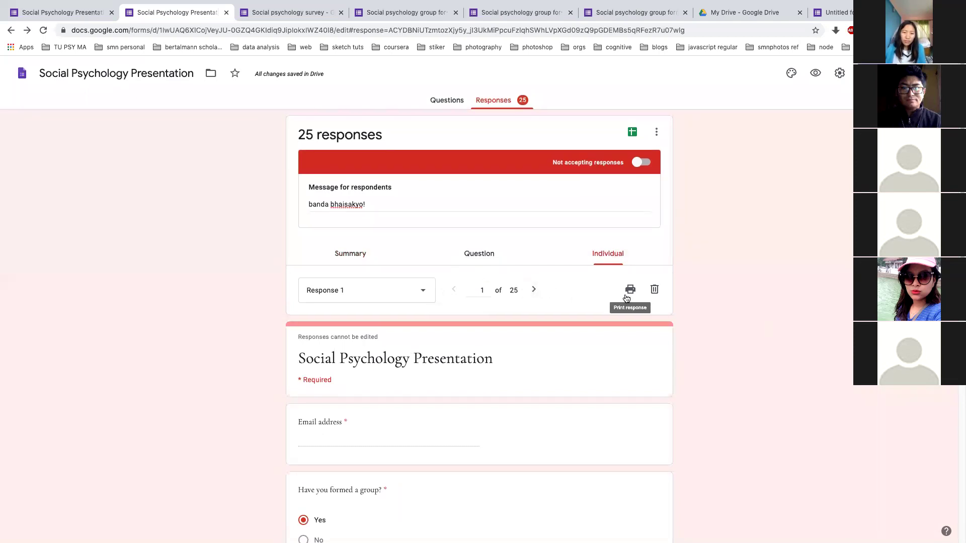
Jump to response 25 and delete it
{"action": "left_click", "coordinate": [480, 288]}
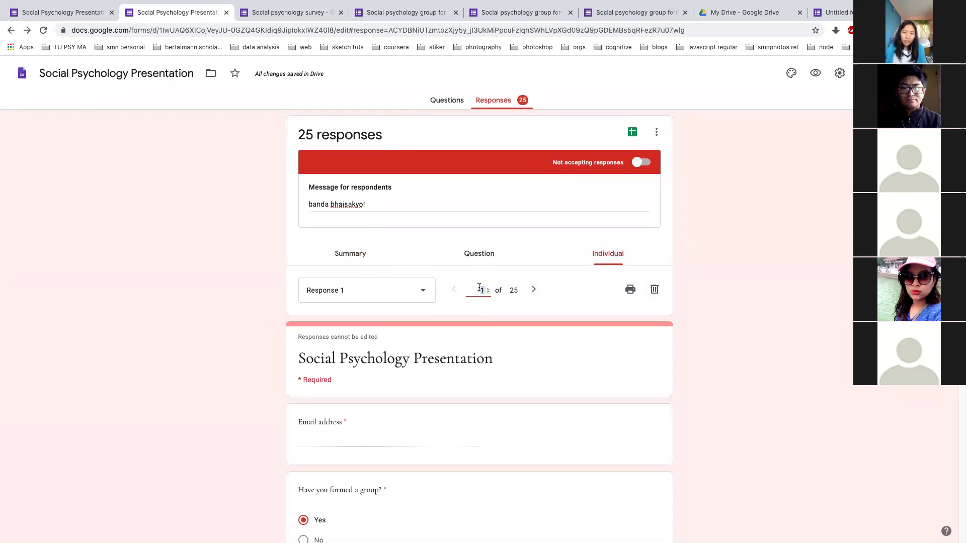
{"action": "type", "text": "25"}
{"action": "key", "text": "Return"}
{"action": "scroll", "coordinate": [674, 386], "scroll_direction": "down", "scroll_amount": 2}
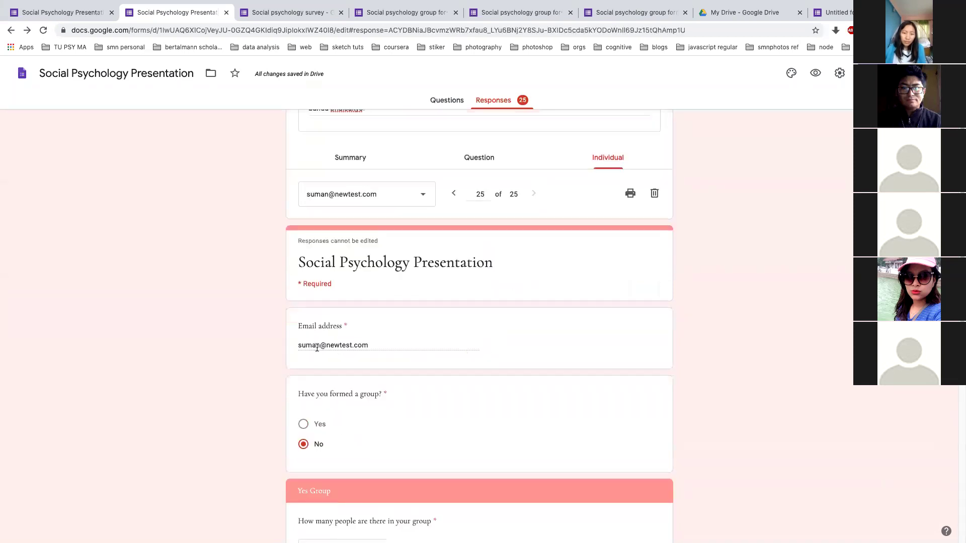
{"action": "left_click", "coordinate": [656, 197]}
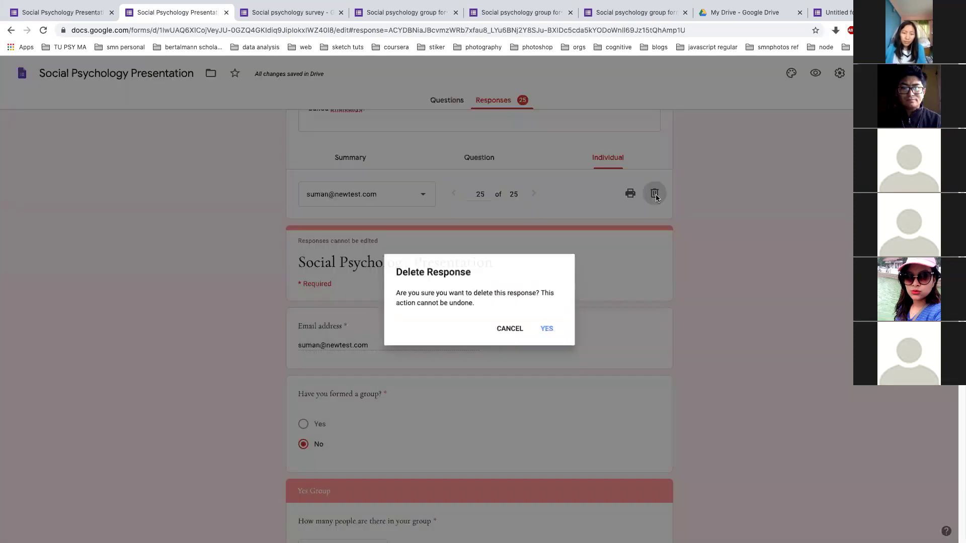
{"action": "left_click", "coordinate": [546, 329]}
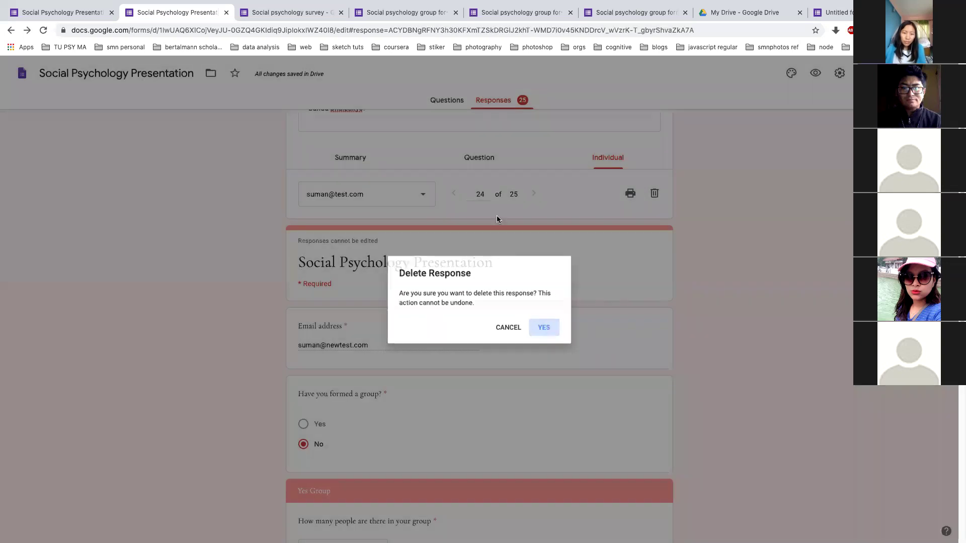
Go to response 23 and call off deleting it
{"action": "double_click", "coordinate": [483, 194]}
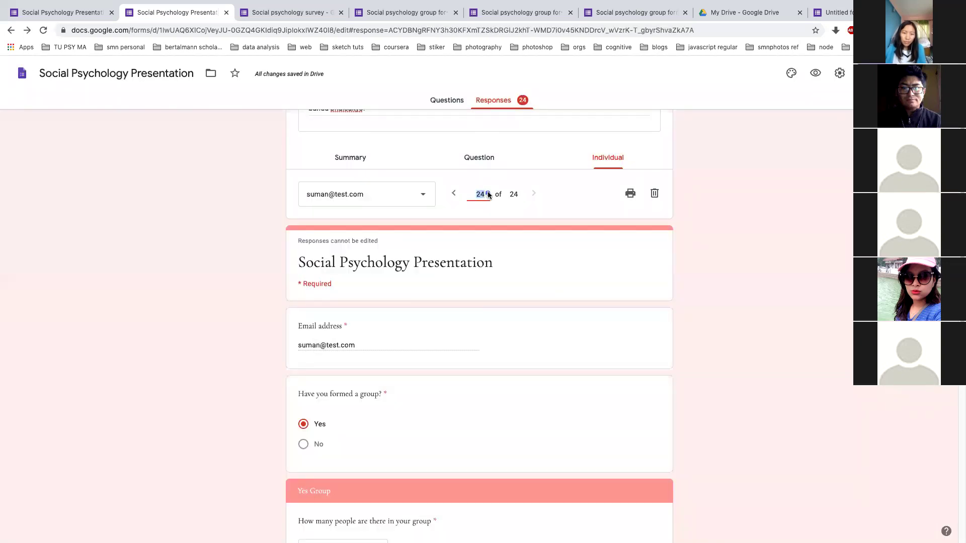
{"action": "type", "text": "2"}
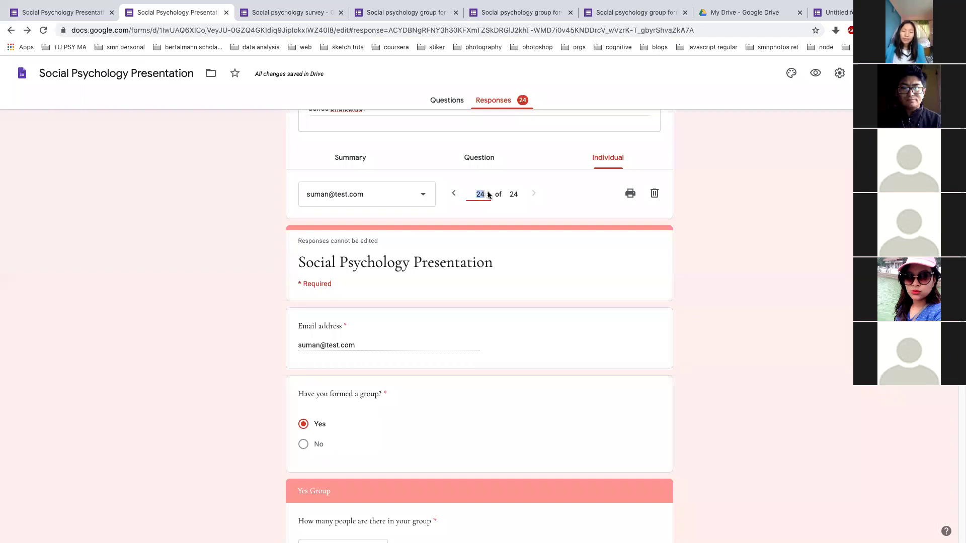
{"action": "type", "text": "3"}
{"action": "key", "text": "Return"}
{"action": "left_click", "coordinate": [655, 194]}
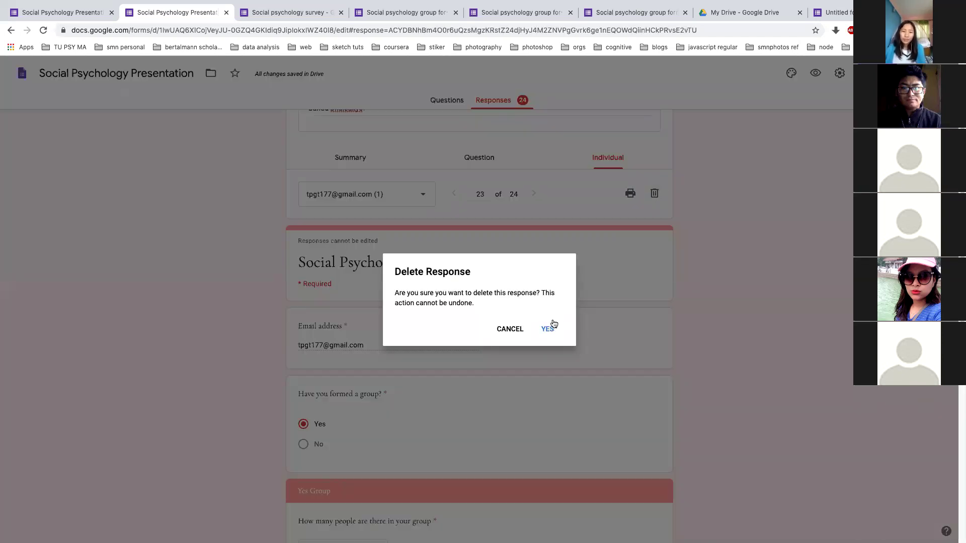
{"action": "left_click", "coordinate": [523, 330]}
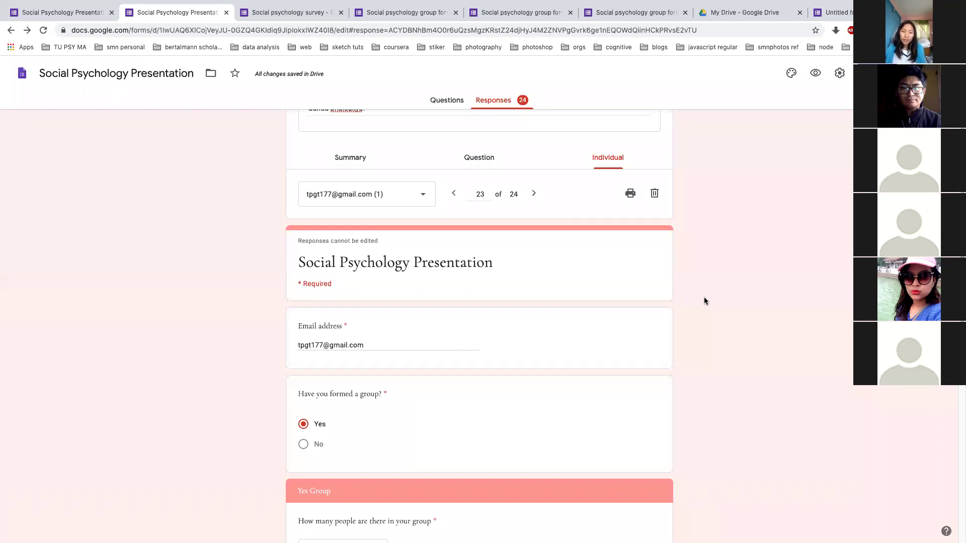
Scroll up to the 24-responses header and open the three-dot options menu beside the Sheets icon
{"action": "scroll", "coordinate": [704, 301], "scroll_direction": "up", "scroll_amount": 2}
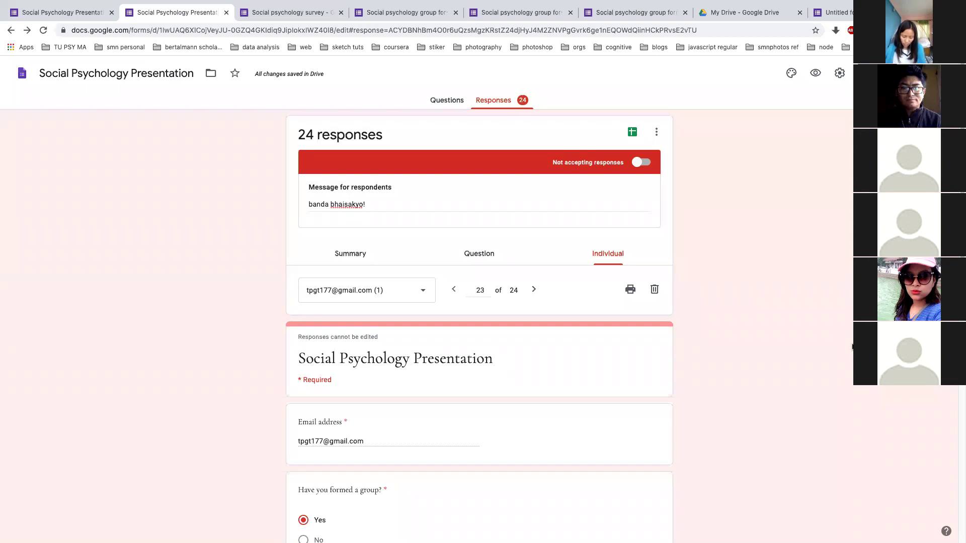
{"action": "left_click", "coordinate": [656, 135]}
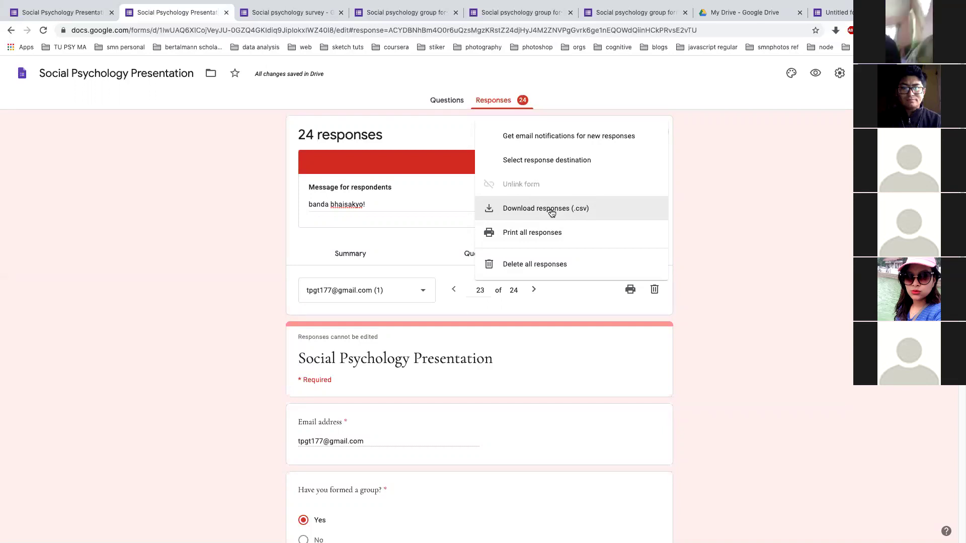
Dismiss the responses options menu, leaving response 23 on screen
{"action": "left_click", "coordinate": [742, 243]}
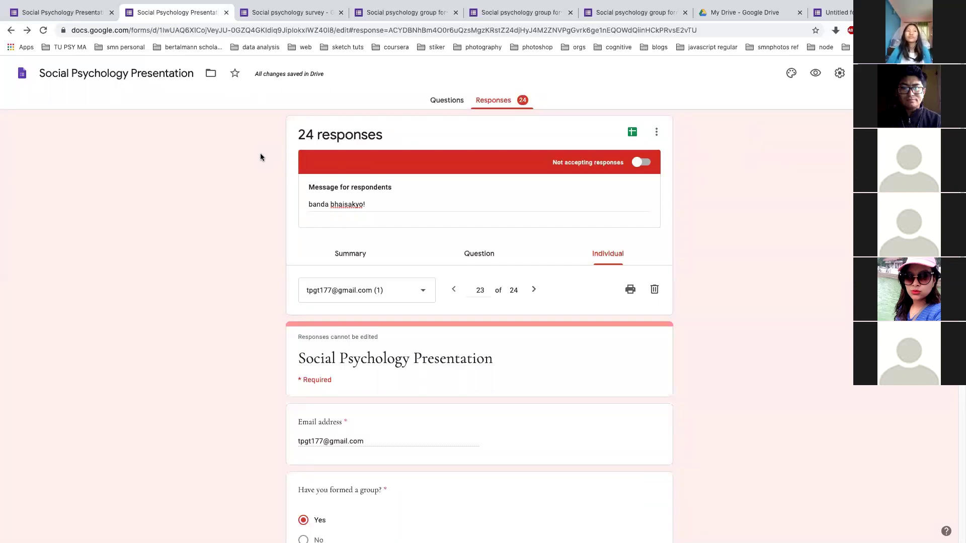
{"action": "key", "text": "alt+Tab"}
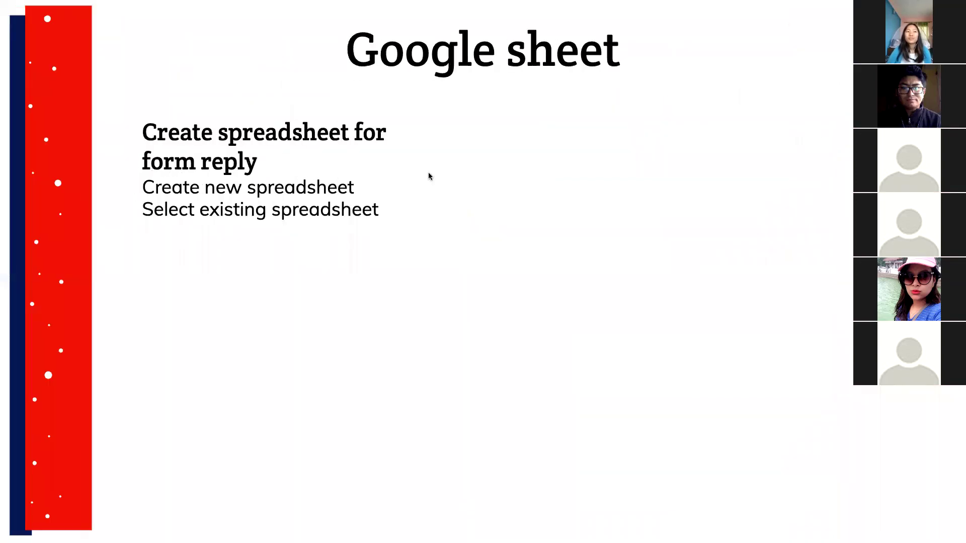
{"action": "key", "text": "Left"}
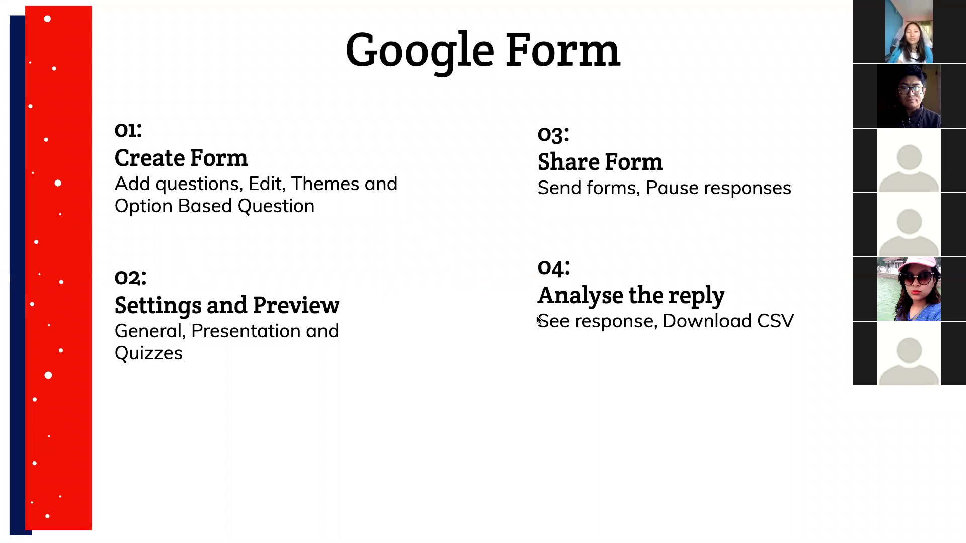
{"action": "key", "text": "Right"}
{"action": "key", "text": "alt+Tab"}
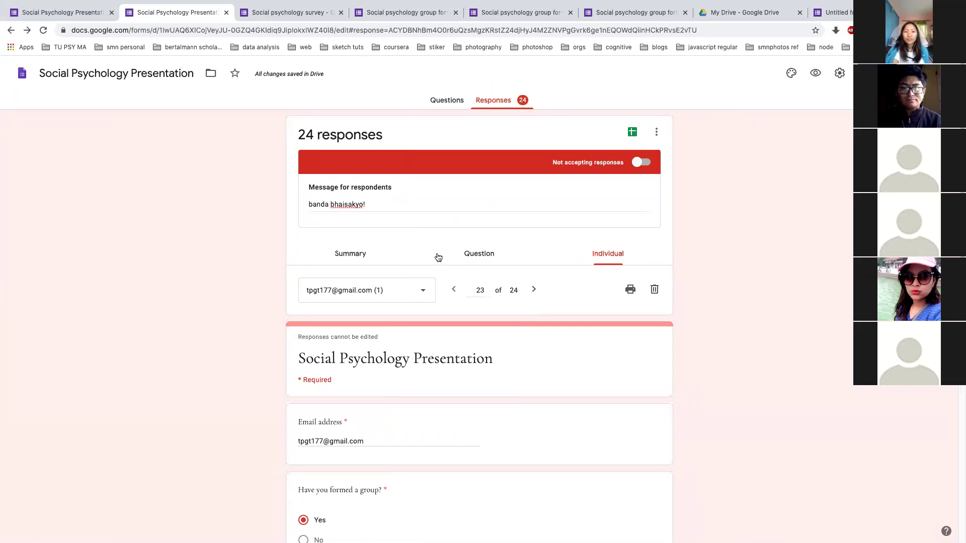
Switch to the Summary view and browse the 'Who has responded?' list of 24 responses
{"action": "left_click", "coordinate": [351, 254]}
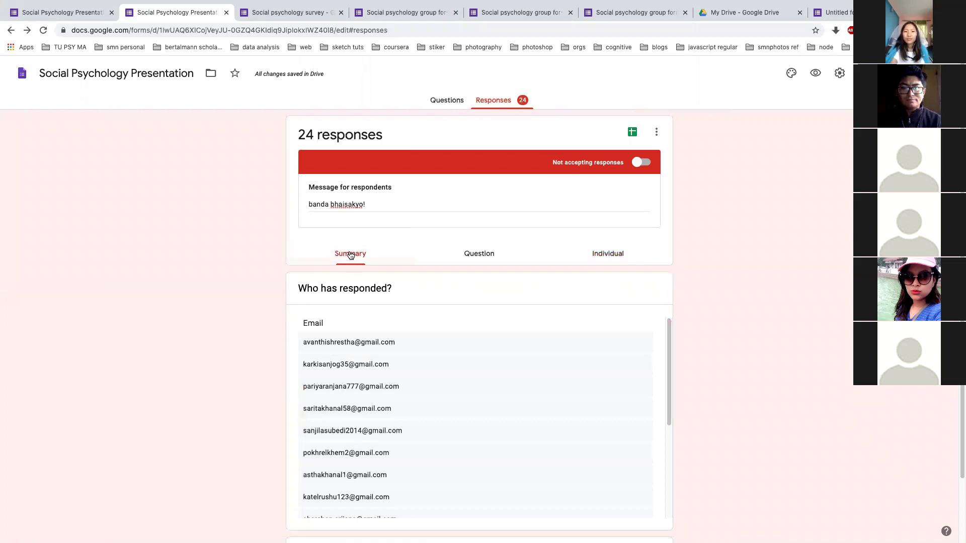
{"action": "scroll", "coordinate": [385, 322], "scroll_direction": "down", "scroll_amount": 5}
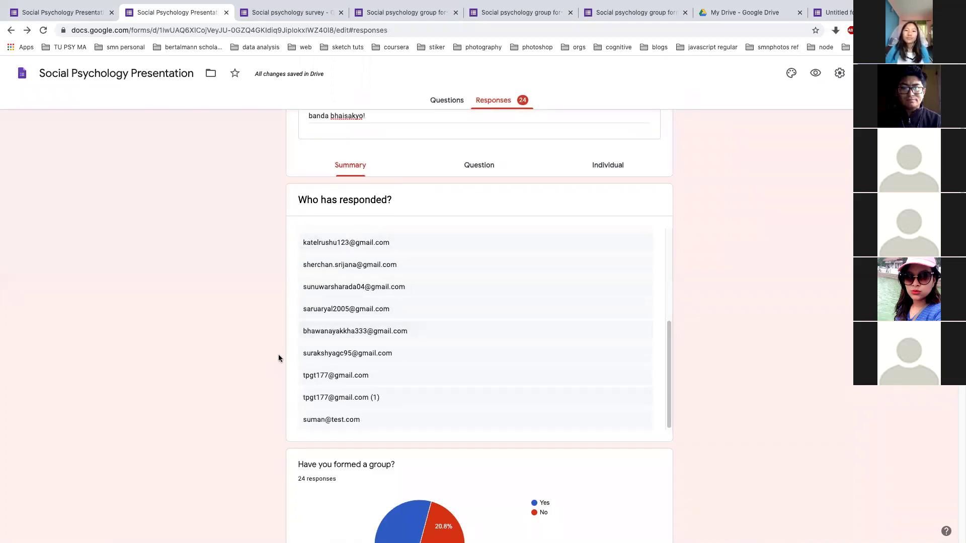
{"action": "scroll", "coordinate": [279, 358], "scroll_direction": "down", "scroll_amount": 10}
{"action": "scroll", "coordinate": [279, 358], "scroll_direction": "up", "scroll_amount": 20}
{"action": "scroll", "coordinate": [279, 357], "scroll_direction": "down", "scroll_amount": 1}
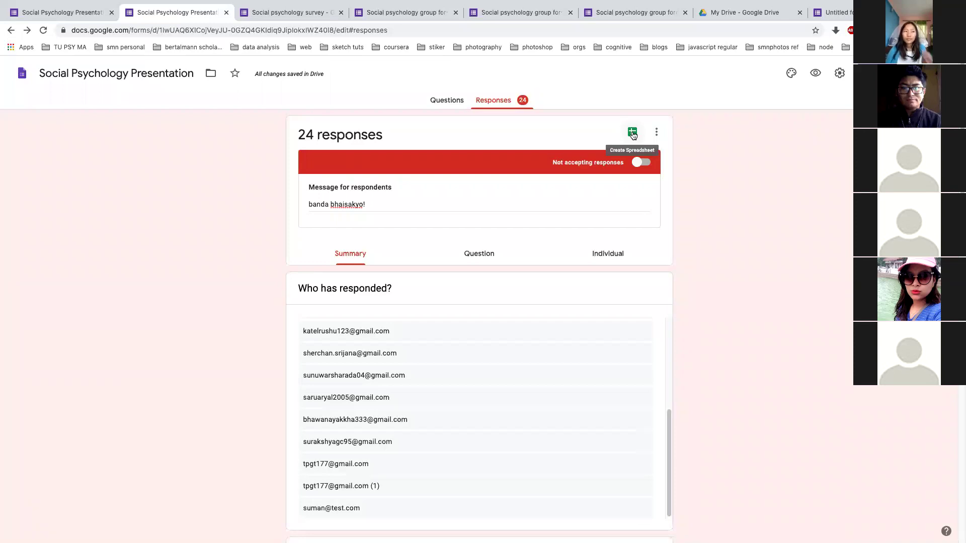
Link the responses to a new spreadsheet named Social Psychology Presentation (Responses)
{"action": "left_click", "coordinate": [633, 135]}
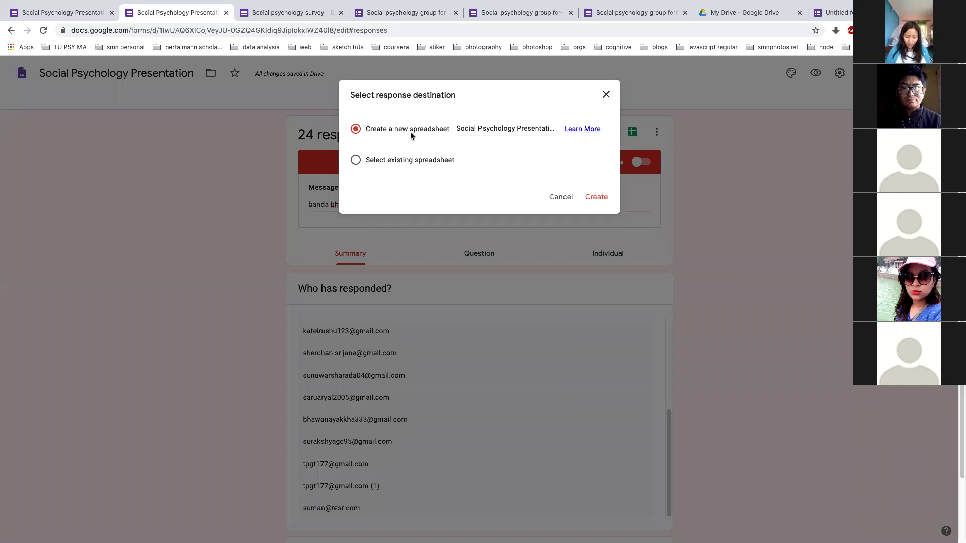
{"action": "left_click", "coordinate": [603, 200]}
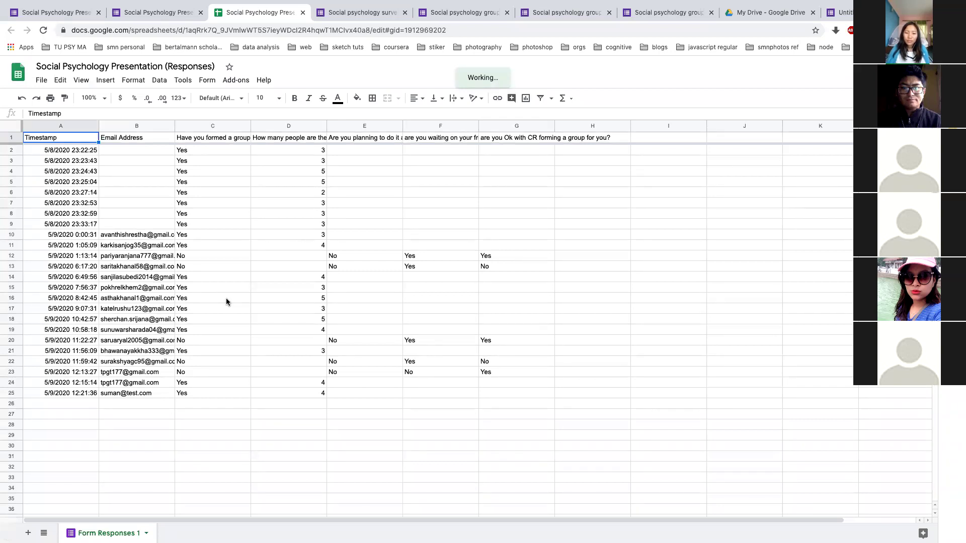
Delete rows 23–24 from Form Responses 1 and return to the form's responses page
{"action": "left_click", "coordinate": [11, 384]}
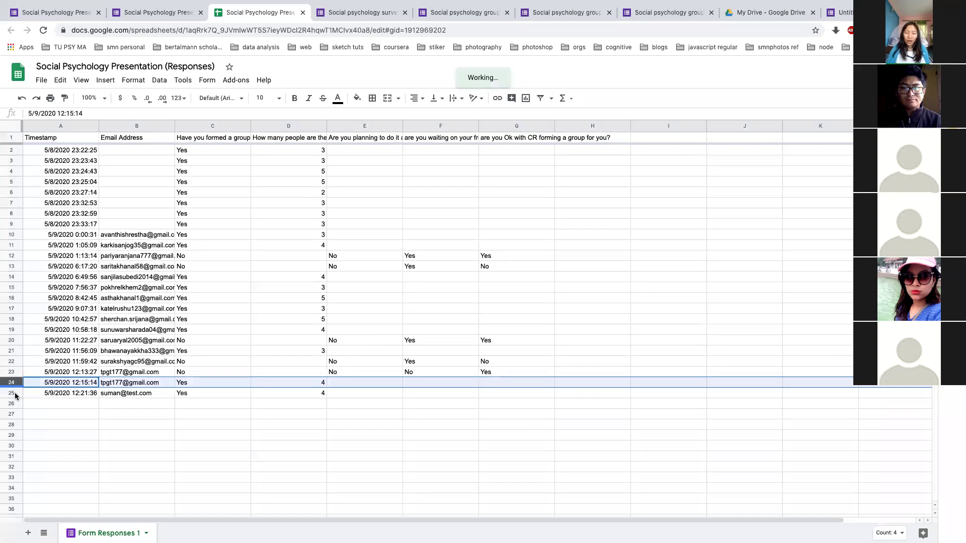
{"action": "left_click", "coordinate": [14, 393], "text": "shift"}
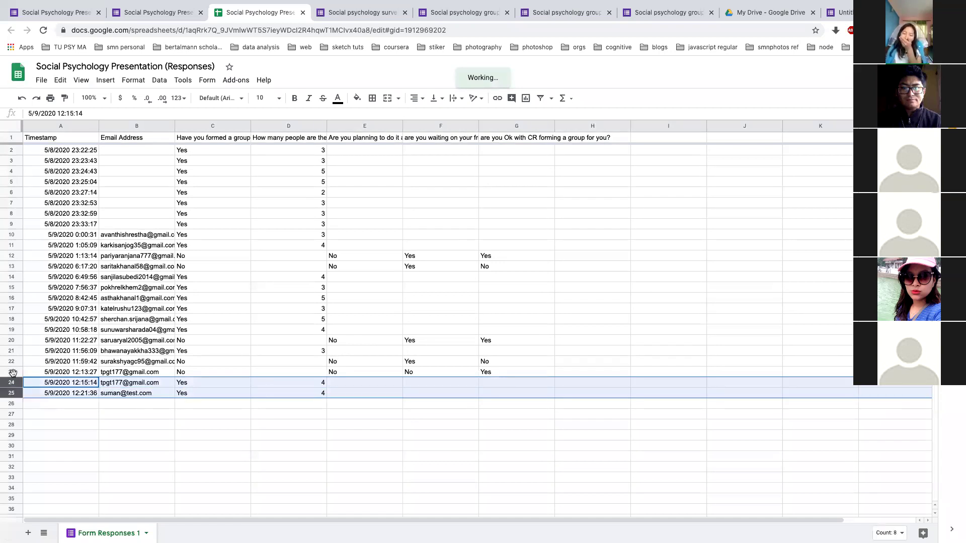
{"action": "left_click", "coordinate": [12, 372], "text": "shift"}
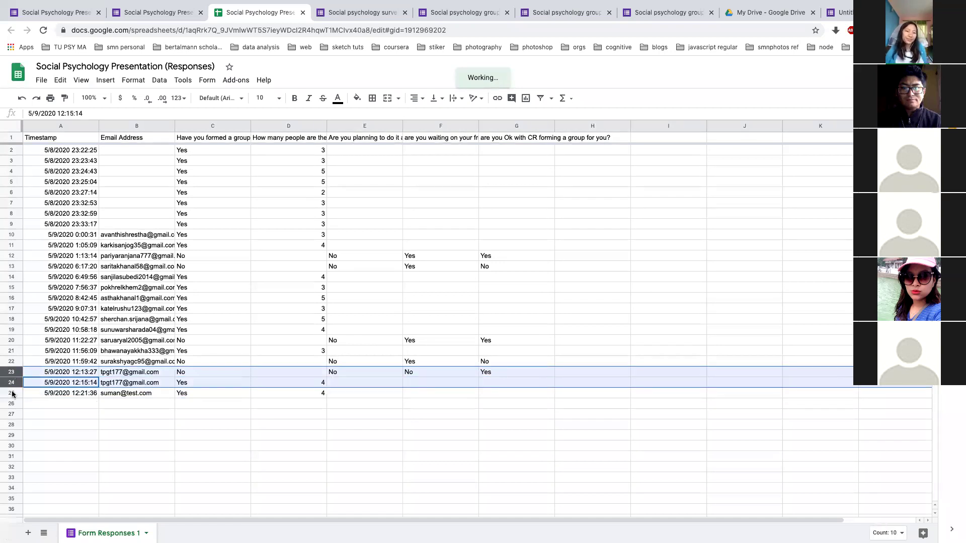
{"action": "right_click", "coordinate": [14, 382]}
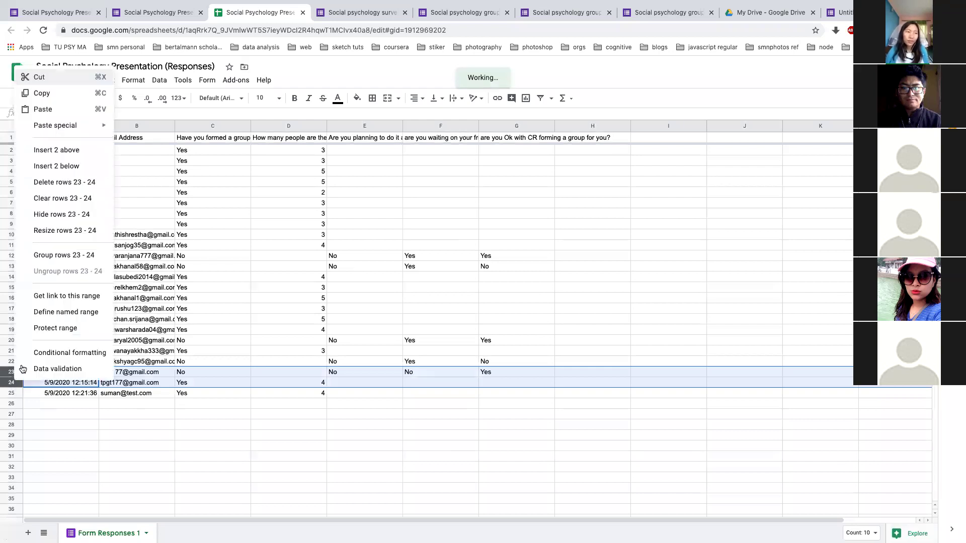
{"action": "left_click", "coordinate": [57, 182]}
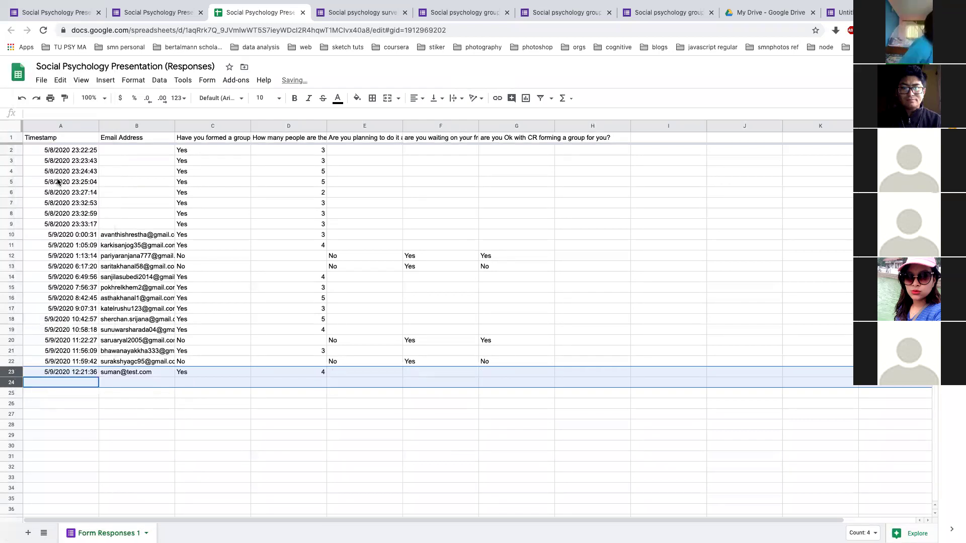
{"action": "left_click", "coordinate": [175, 11]}
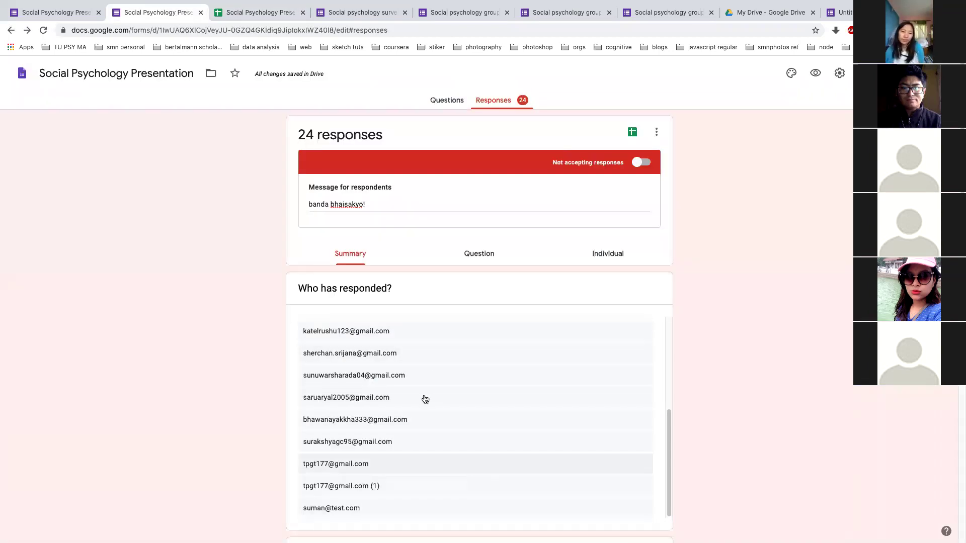
Compare the responses spreadsheet with the form, then turn Accepting responses back on
{"action": "scroll", "coordinate": [425, 397], "scroll_direction": "down", "scroll_amount": 3}
{"action": "scroll", "coordinate": [423, 397], "scroll_direction": "up", "scroll_amount": 3}
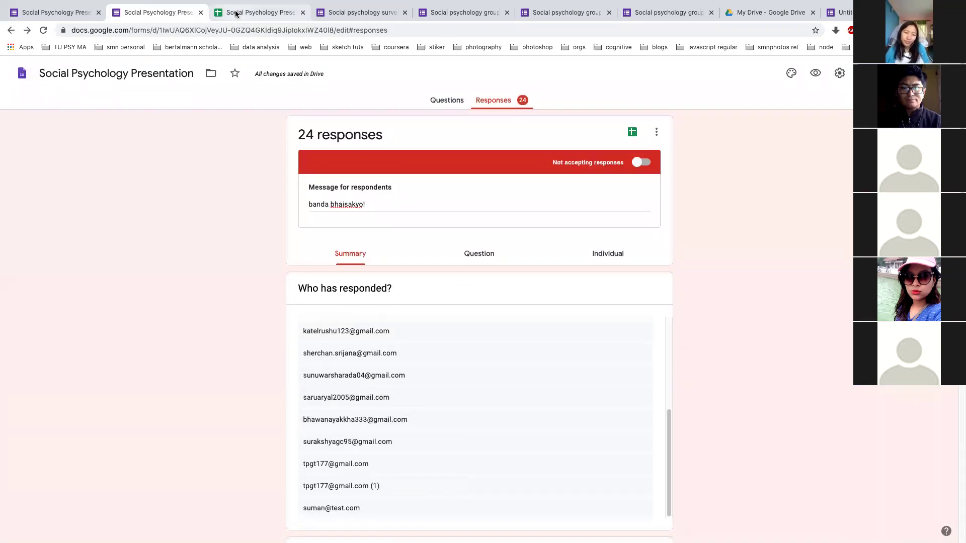
{"action": "left_click", "coordinate": [236, 13]}
{"action": "left_click", "coordinate": [140, 12]}
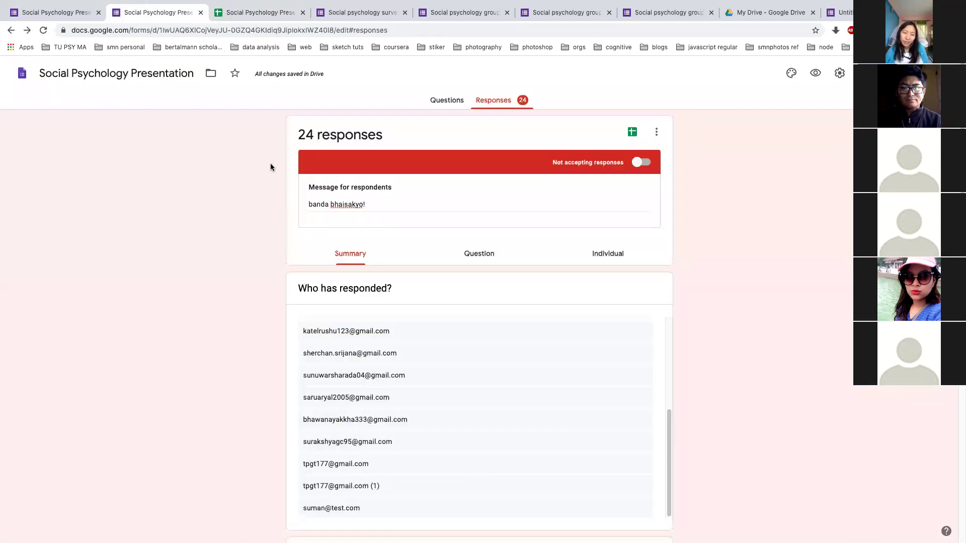
{"action": "left_click", "coordinate": [250, 35]}
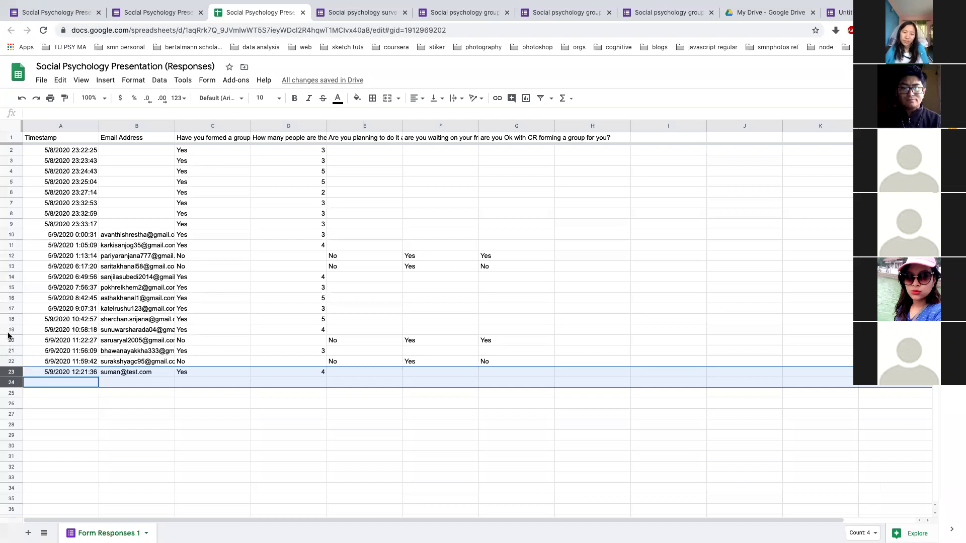
{"action": "left_click", "coordinate": [148, 14]}
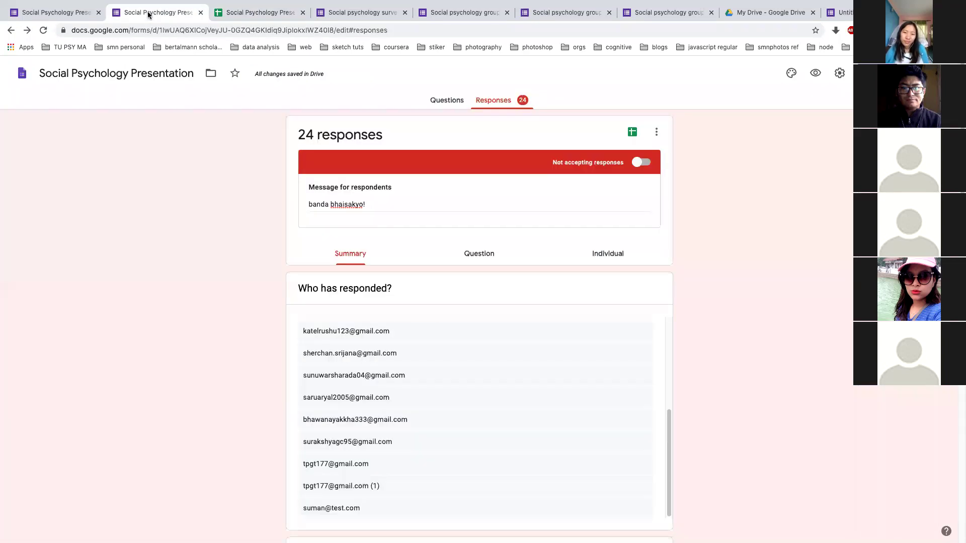
{"action": "left_click", "coordinate": [235, 16]}
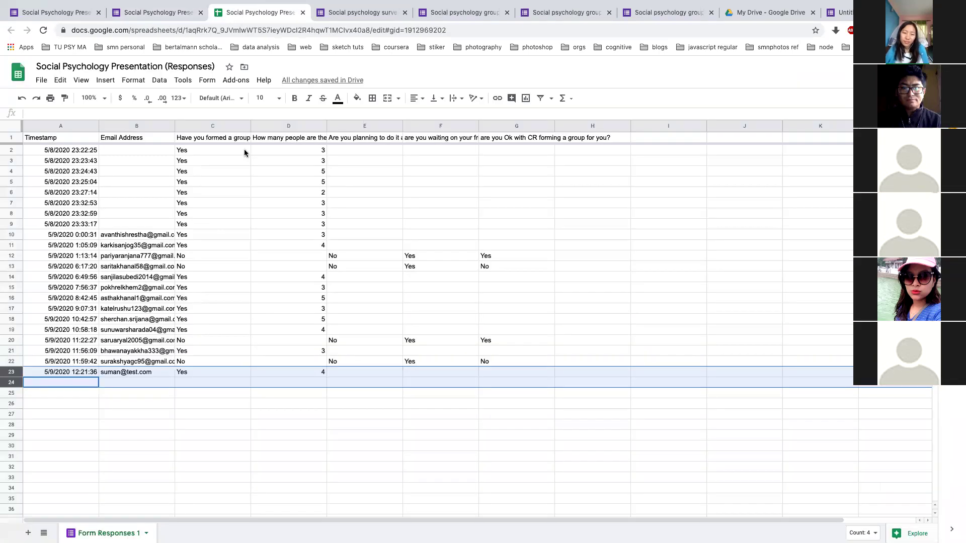
{"action": "left_click", "coordinate": [171, 14]}
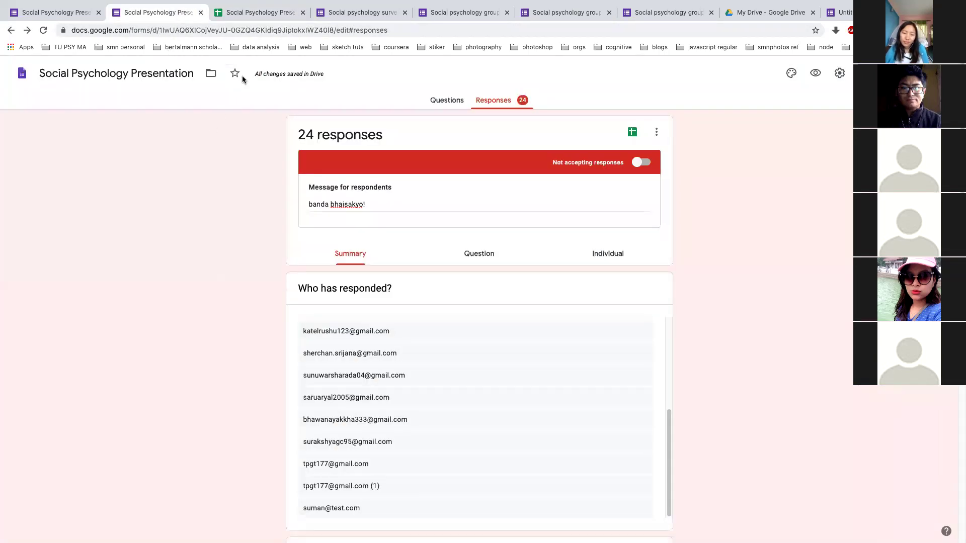
{"action": "left_click", "coordinate": [649, 162]}
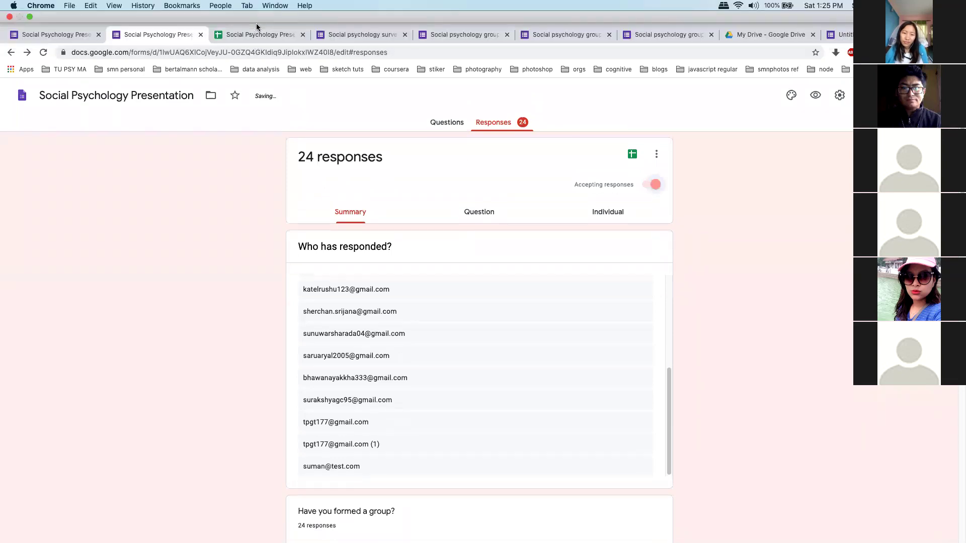
Check the responses spreadsheet, then bring up the Locus of Control form window
{"action": "left_click", "coordinate": [256, 30]}
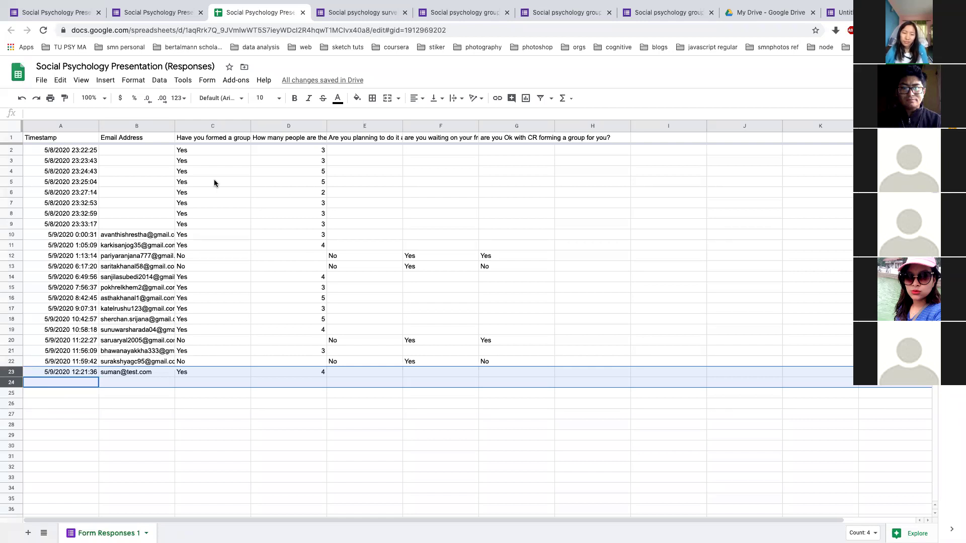
{"action": "scroll", "coordinate": [303, 219], "scroll_direction": "right", "scroll_amount": 3}
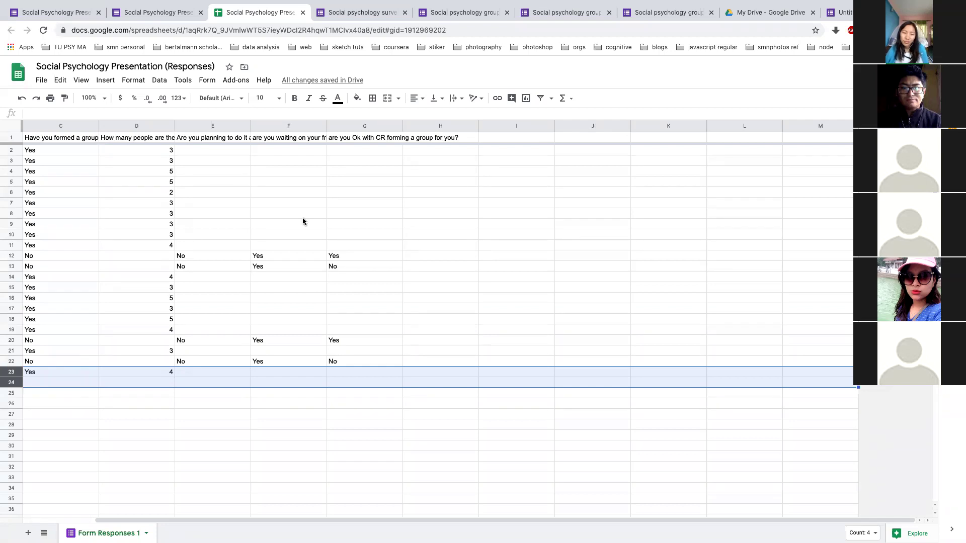
{"action": "key", "text": "alt+Tab"}
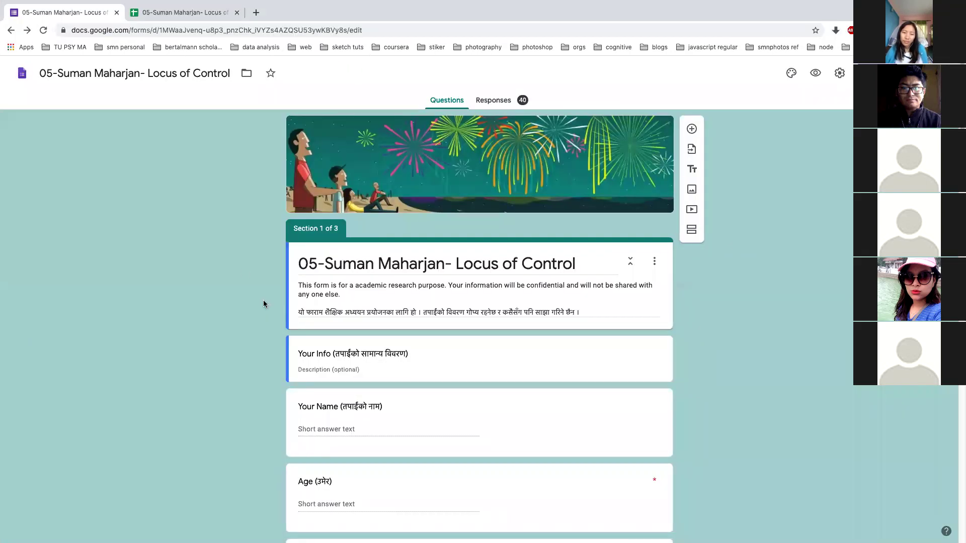
Open the Locus of Control form's 40 responses, shown one answer at a time
{"action": "left_click", "coordinate": [503, 102]}
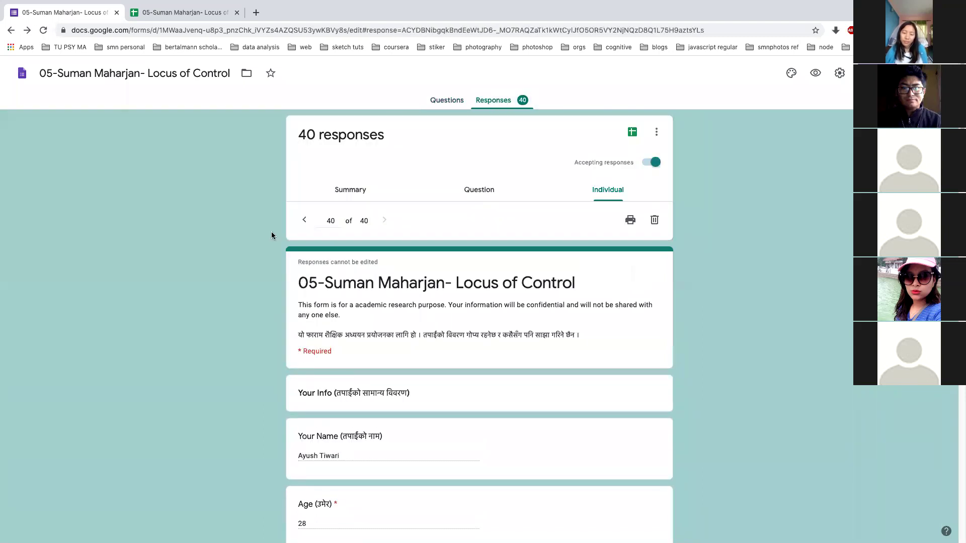
{"action": "scroll", "coordinate": [237, 290], "scroll_direction": "down", "scroll_amount": 5}
{"action": "scroll", "coordinate": [237, 290], "scroll_direction": "up", "scroll_amount": 5}
Browse the summary charts of all 40 responses, then bring up the linked responses spreadsheet
{"action": "left_click", "coordinate": [338, 190]}
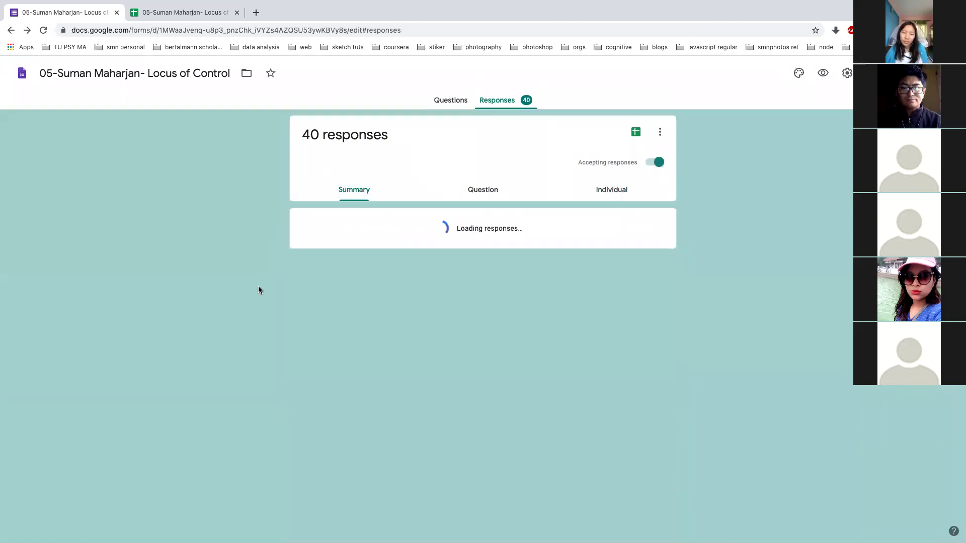
{"action": "scroll", "coordinate": [258, 290], "scroll_direction": "down", "scroll_amount": 10}
{"action": "scroll", "coordinate": [258, 290], "scroll_direction": "up", "scroll_amount": 7}
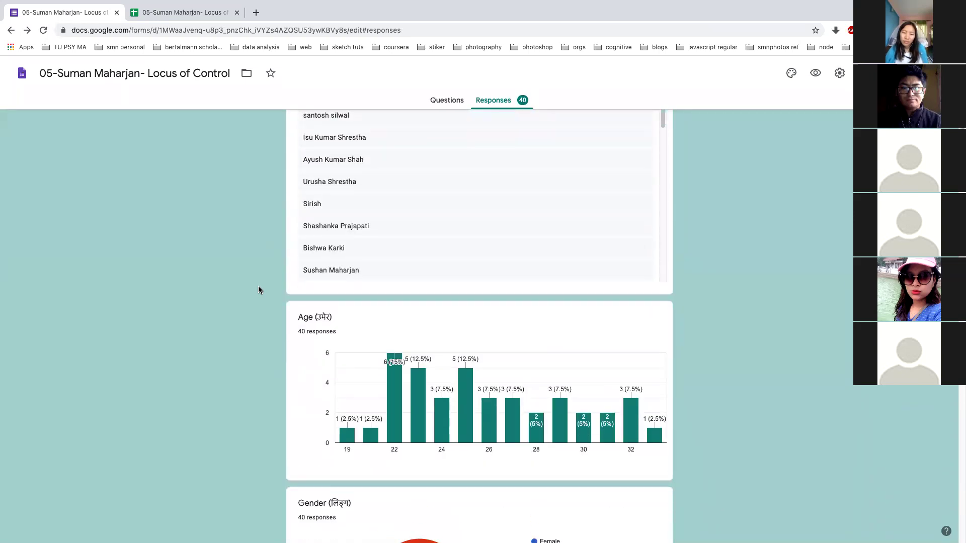
{"action": "scroll", "coordinate": [258, 289], "scroll_direction": "up", "scroll_amount": 1}
{"action": "scroll", "coordinate": [320, 351], "scroll_direction": "down", "scroll_amount": 5}
{"action": "scroll", "coordinate": [320, 351], "scroll_direction": "down", "scroll_amount": 9}
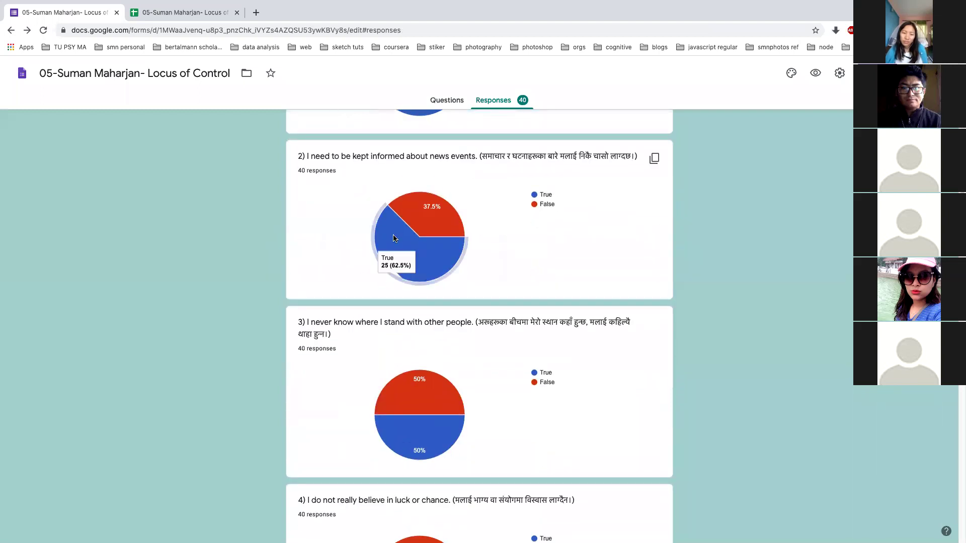
{"action": "scroll", "coordinate": [394, 242], "scroll_direction": "down", "scroll_amount": 2}
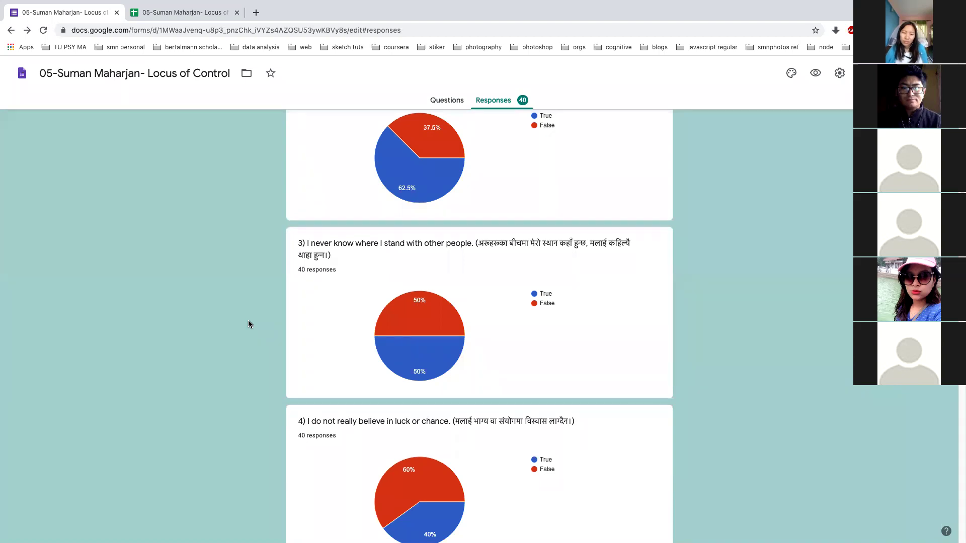
{"action": "scroll", "coordinate": [248, 320], "scroll_direction": "up", "scroll_amount": 20}
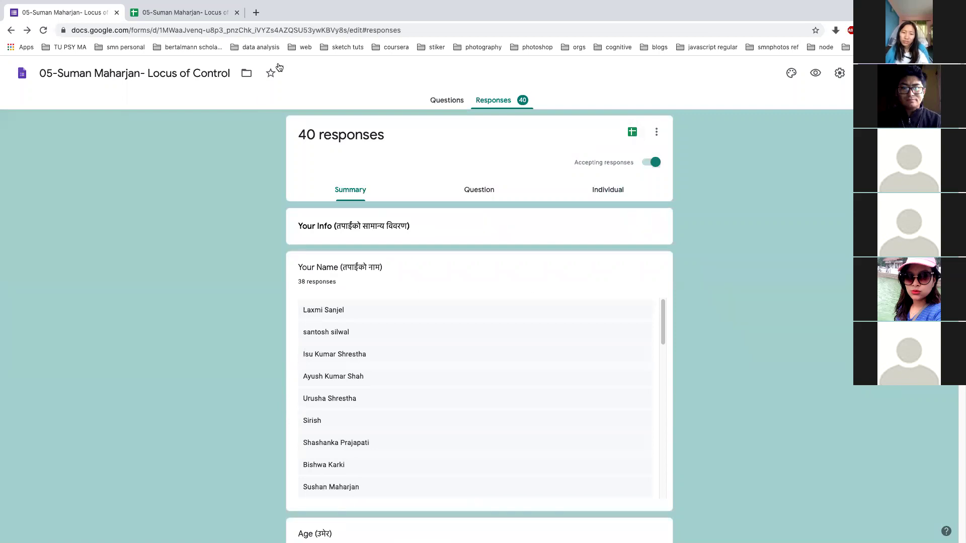
{"action": "left_click", "coordinate": [211, 14]}
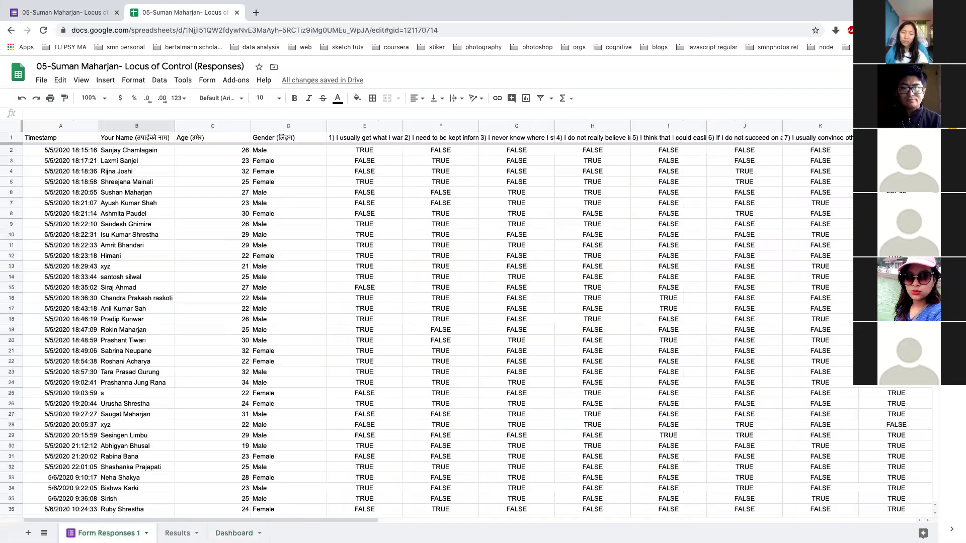
Review the locus-of-control outcomes on the Results sheet, then return to the form's 40-response summary
{"action": "scroll", "coordinate": [197, 360], "scroll_direction": "down", "scroll_amount": 15}
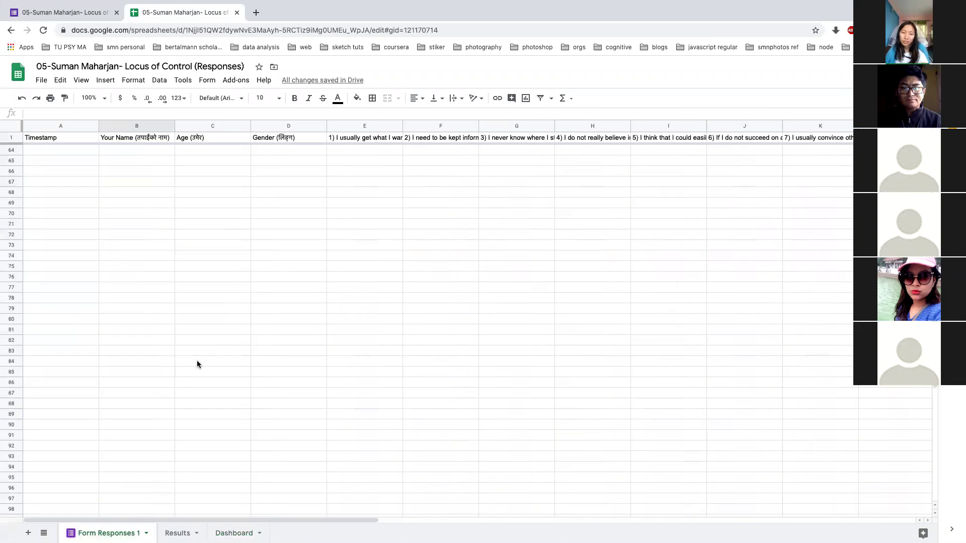
{"action": "scroll", "coordinate": [197, 360], "scroll_direction": "up", "scroll_amount": 15}
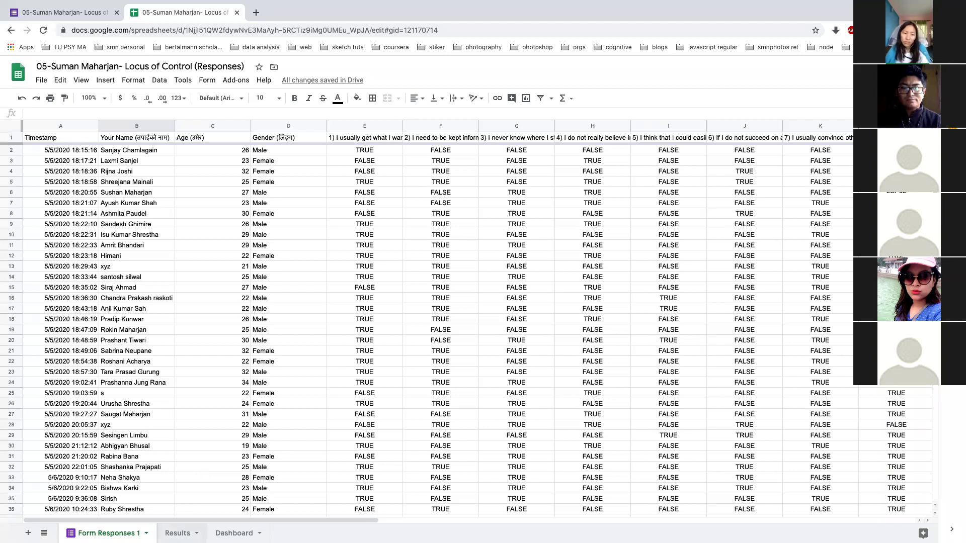
{"action": "left_click", "coordinate": [178, 532]}
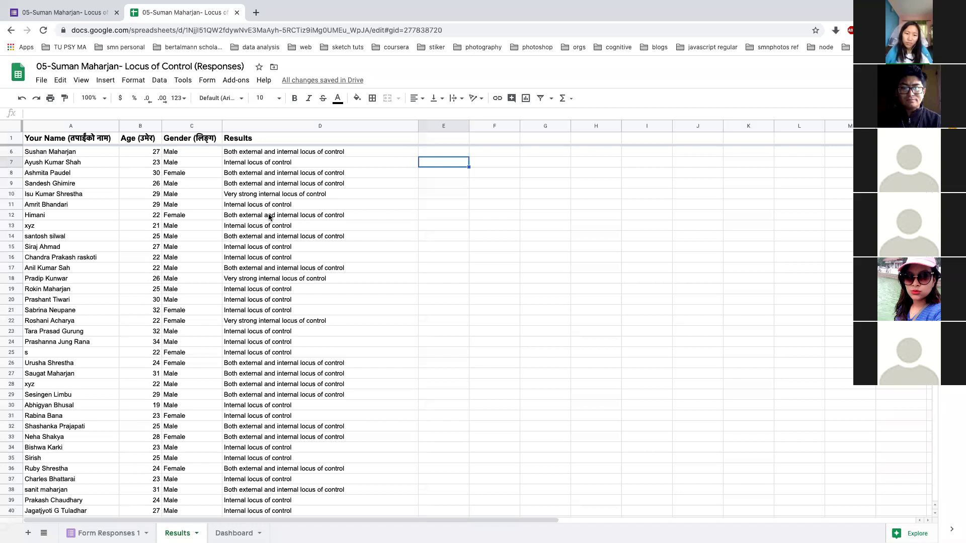
{"action": "scroll", "coordinate": [273, 322], "scroll_direction": "down", "scroll_amount": 1}
{"action": "scroll", "coordinate": [273, 322], "scroll_direction": "down", "scroll_amount": 2}
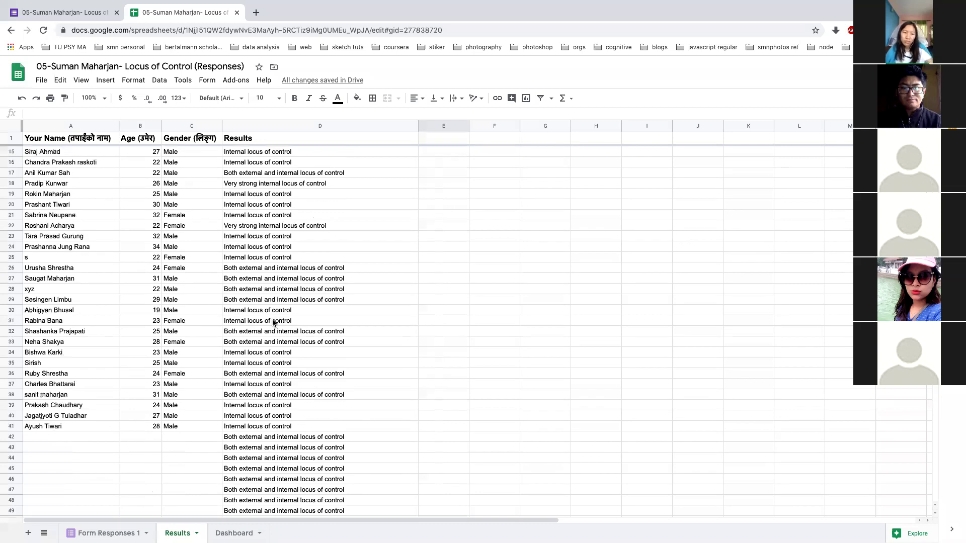
{"action": "scroll", "coordinate": [273, 322], "scroll_direction": "up", "scroll_amount": 2}
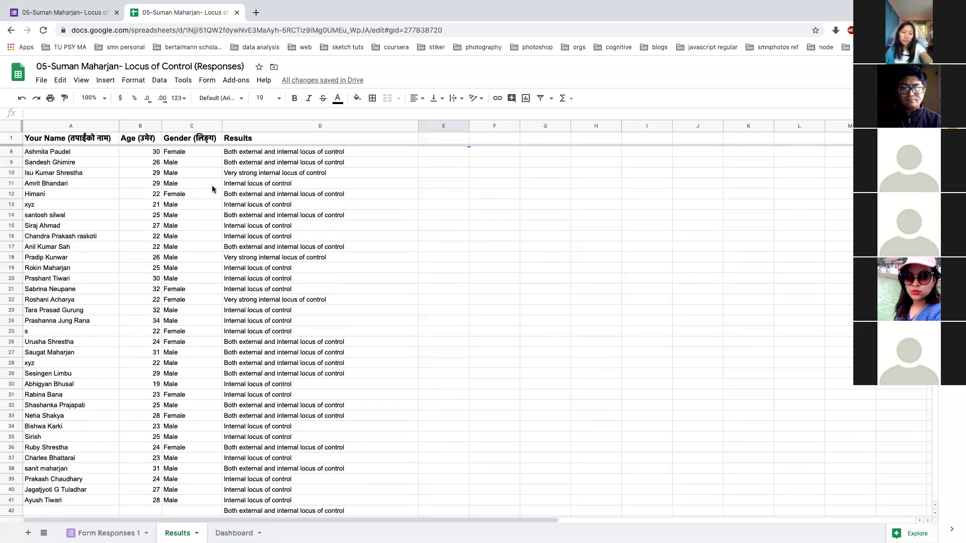
{"action": "left_click", "coordinate": [78, 13]}
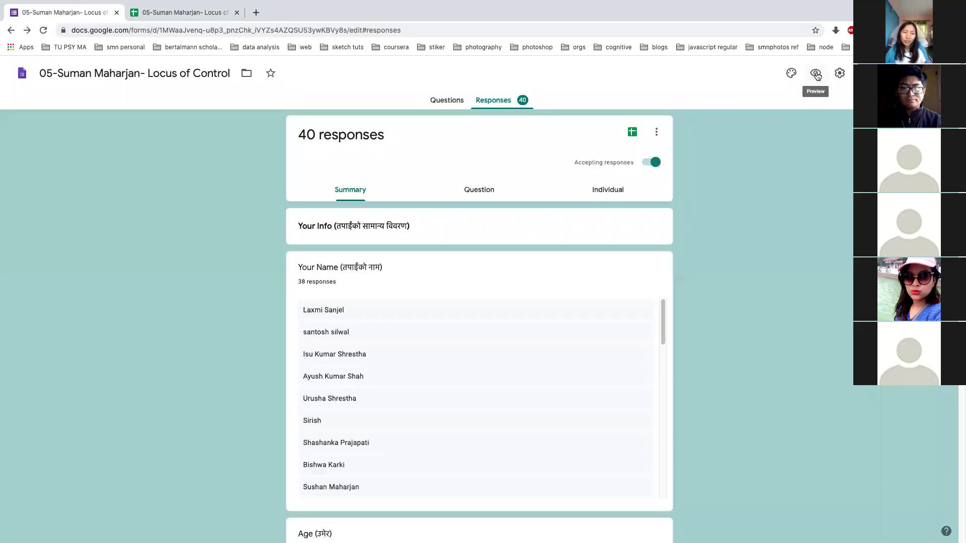
{"action": "left_click", "coordinate": [885, 73]}
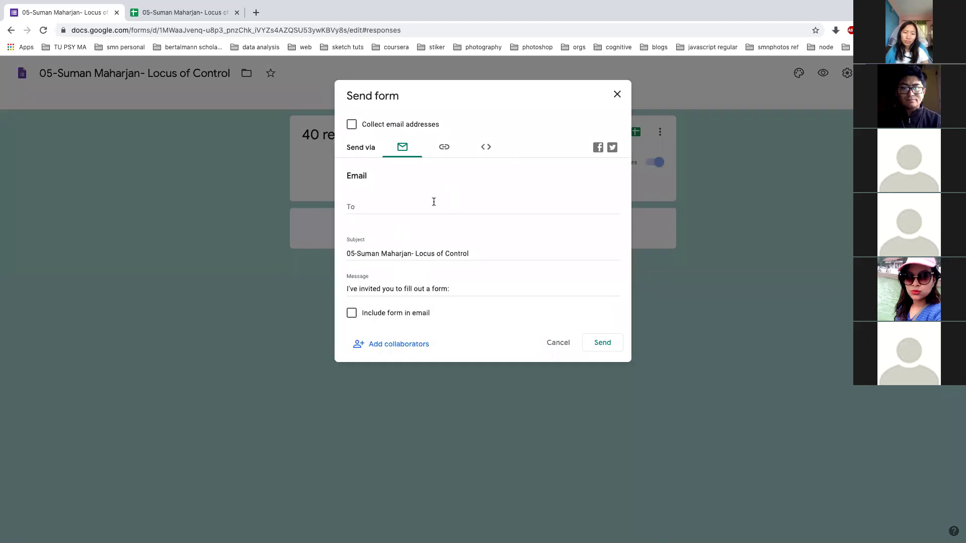
{"action": "left_click", "coordinate": [443, 147]}
{"action": "left_click", "coordinate": [371, 212]}
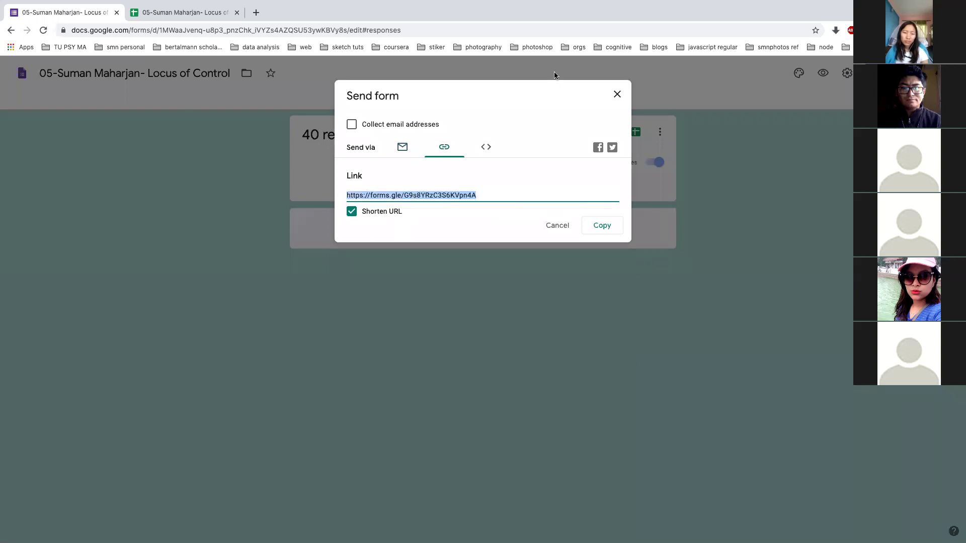
{"action": "left_click", "coordinate": [617, 96]}
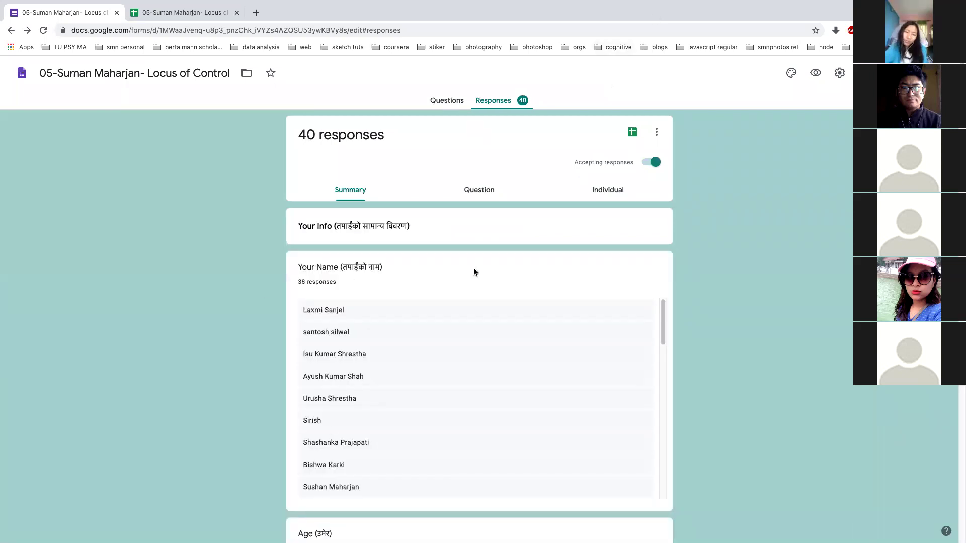
Check the result text in Results cell D8, then view the Form Responses 1 and Dashboard sheets
{"action": "left_click", "coordinate": [186, 15]}
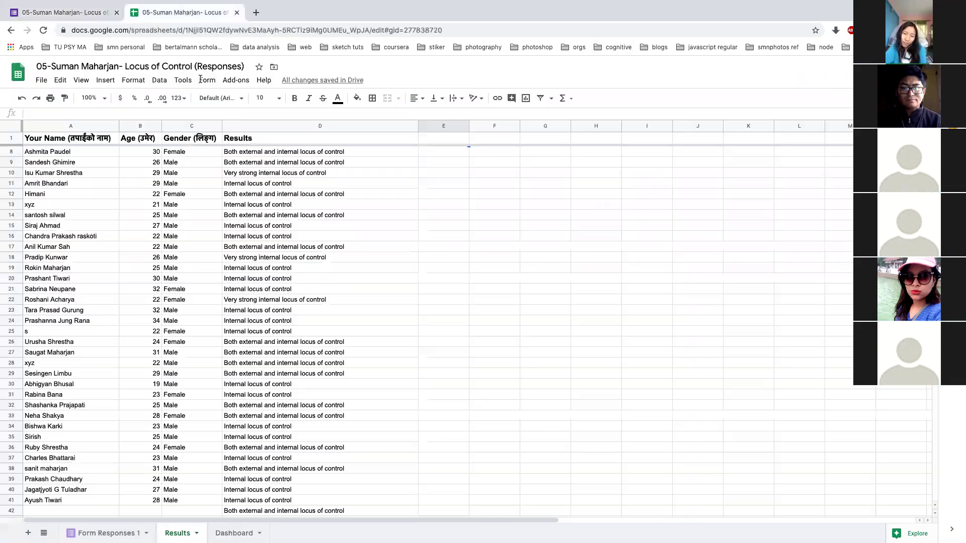
{"action": "left_click", "coordinate": [90, 14]}
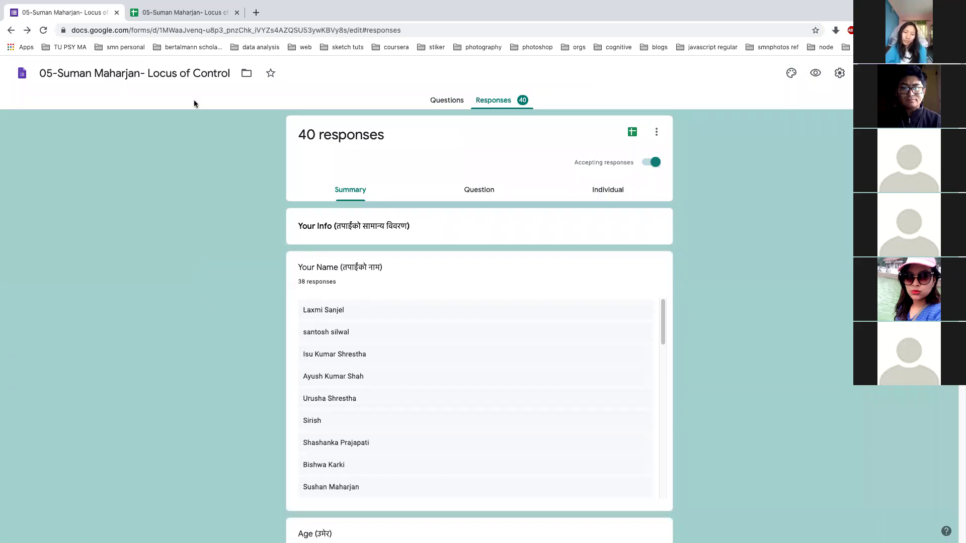
{"action": "left_click", "coordinate": [185, 13]}
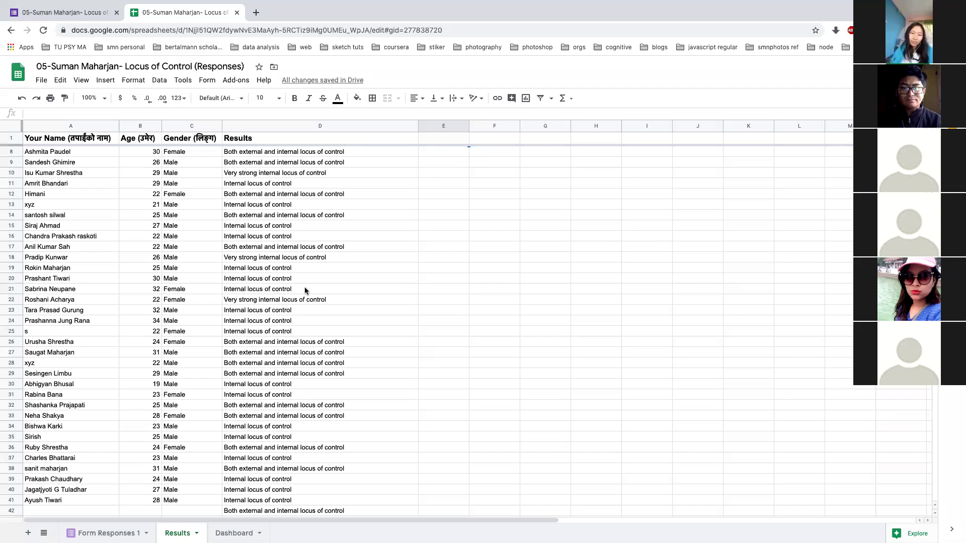
{"action": "left_click", "coordinate": [286, 154]}
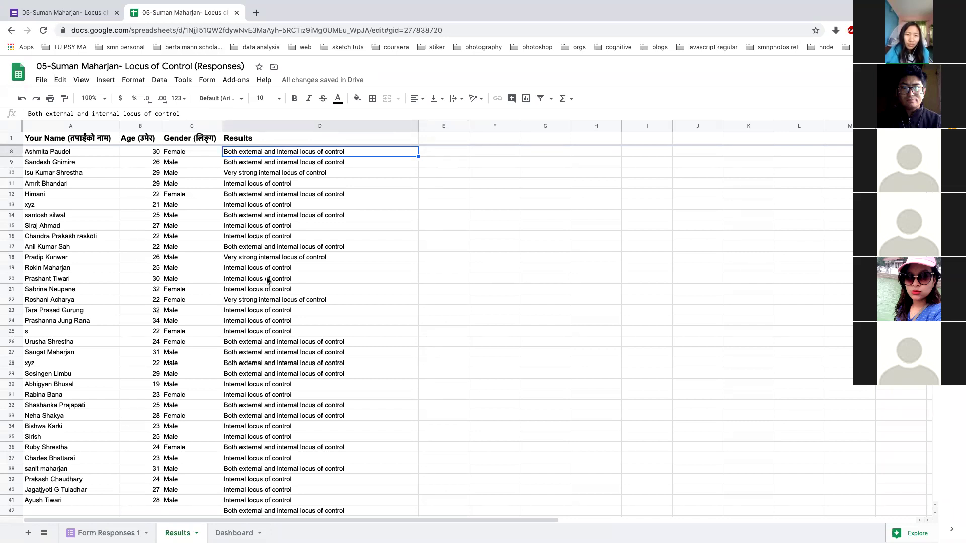
{"action": "scroll", "coordinate": [266, 277], "scroll_direction": "down", "scroll_amount": 1}
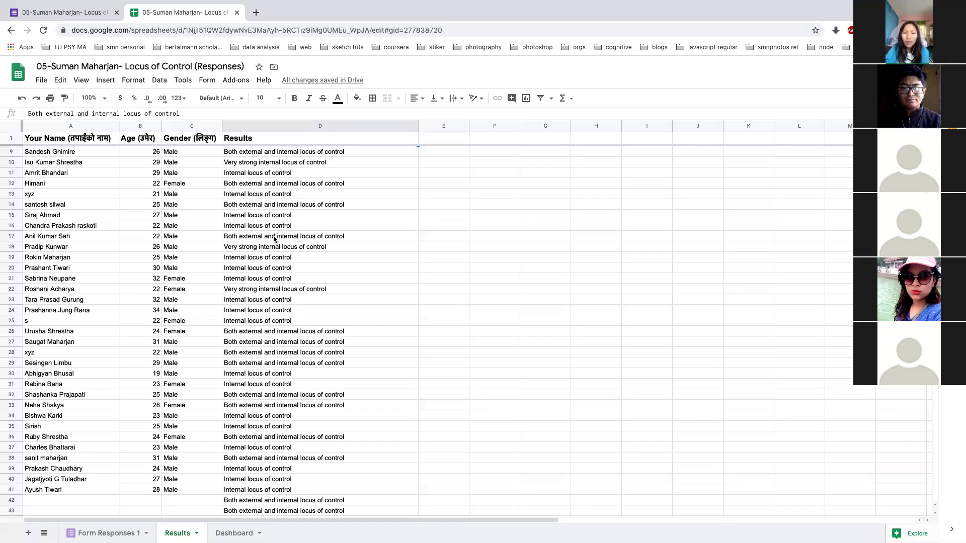
{"action": "left_click", "coordinate": [123, 533]}
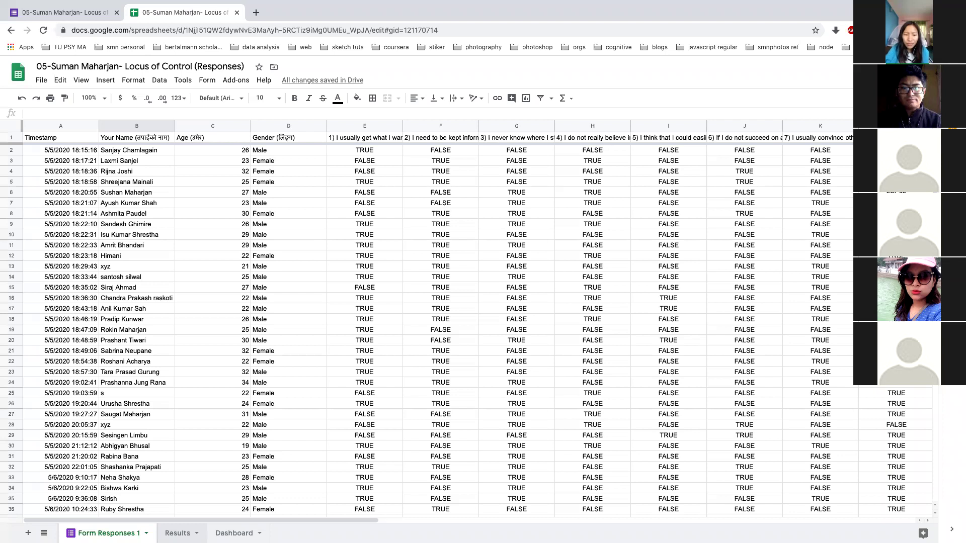
{"action": "left_click", "coordinate": [234, 533]}
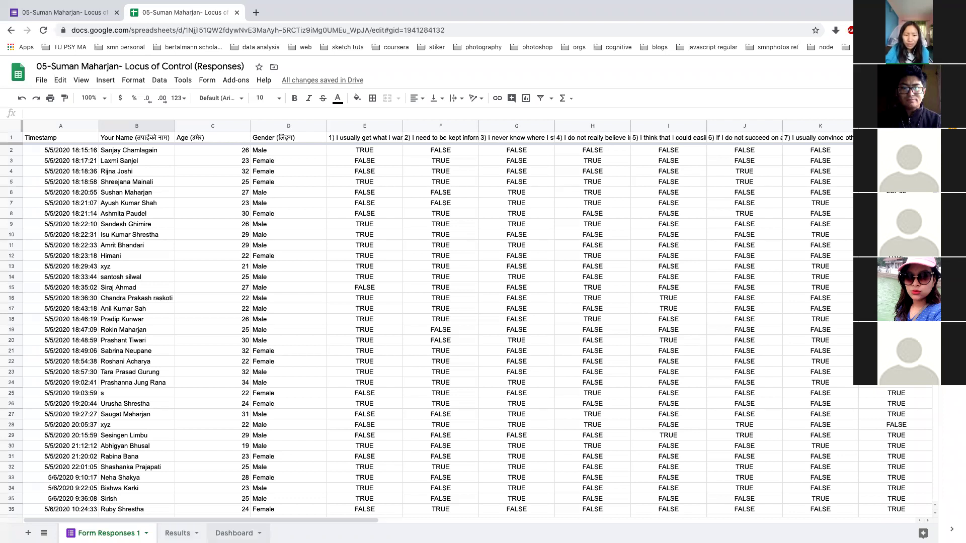
Review the Dashboard's participant distributions, gender and age charts, then return to Form Responses 1
{"action": "scroll", "coordinate": [321, 325], "scroll_direction": "up", "scroll_amount": 5}
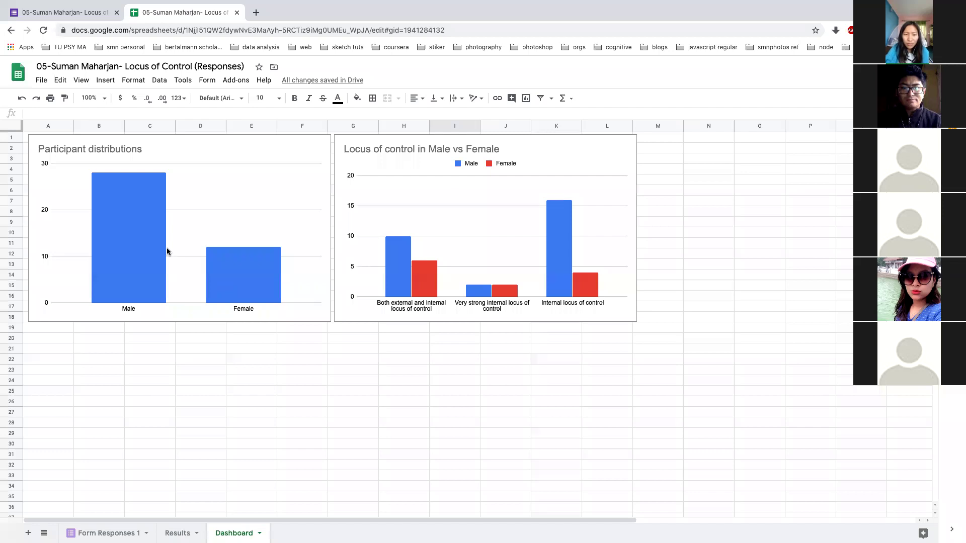
{"action": "left_click", "coordinate": [144, 232]}
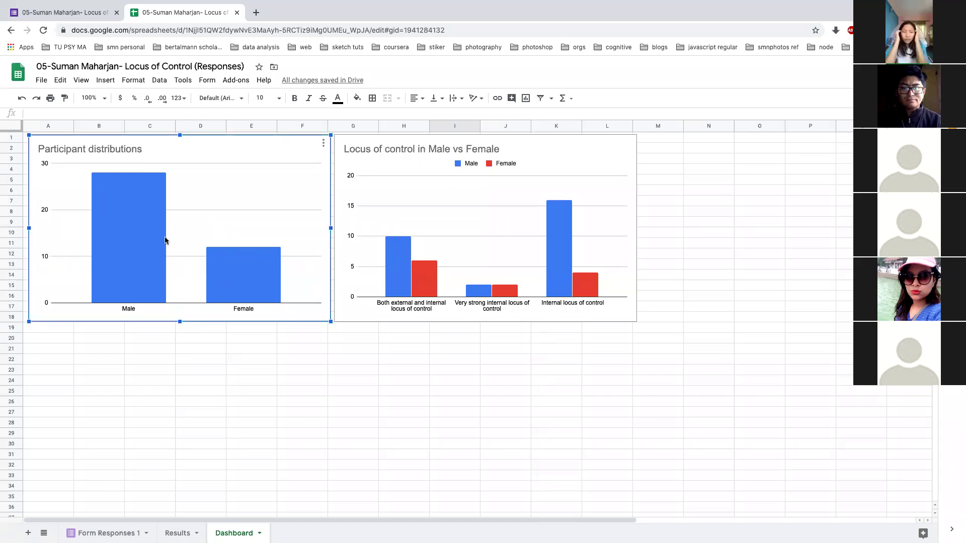
{"action": "mouse_move", "coordinate": [248, 285]}
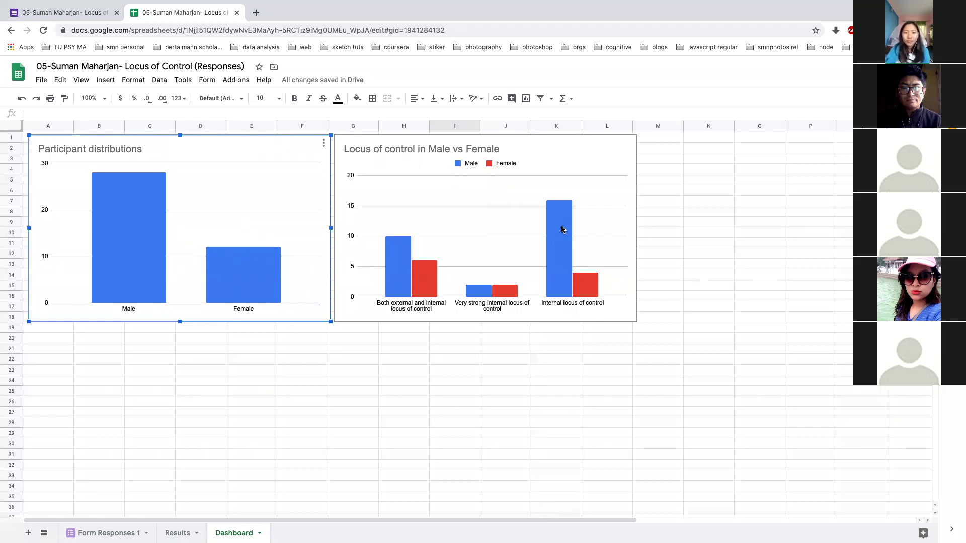
{"action": "scroll", "coordinate": [561, 229], "scroll_direction": "down", "scroll_amount": 5}
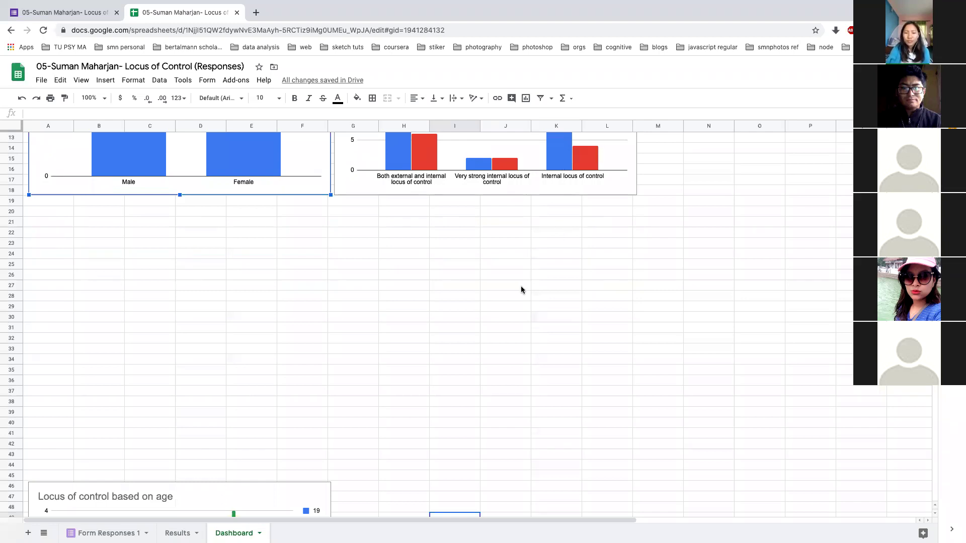
{"action": "scroll", "coordinate": [521, 286], "scroll_direction": "down", "scroll_amount": 8}
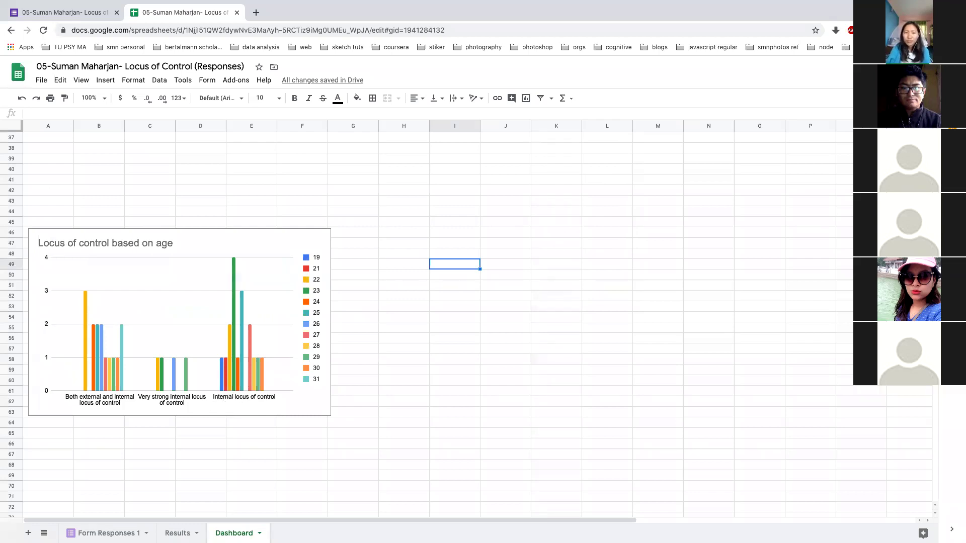
{"action": "scroll", "coordinate": [411, 430], "scroll_direction": "up", "scroll_amount": 12}
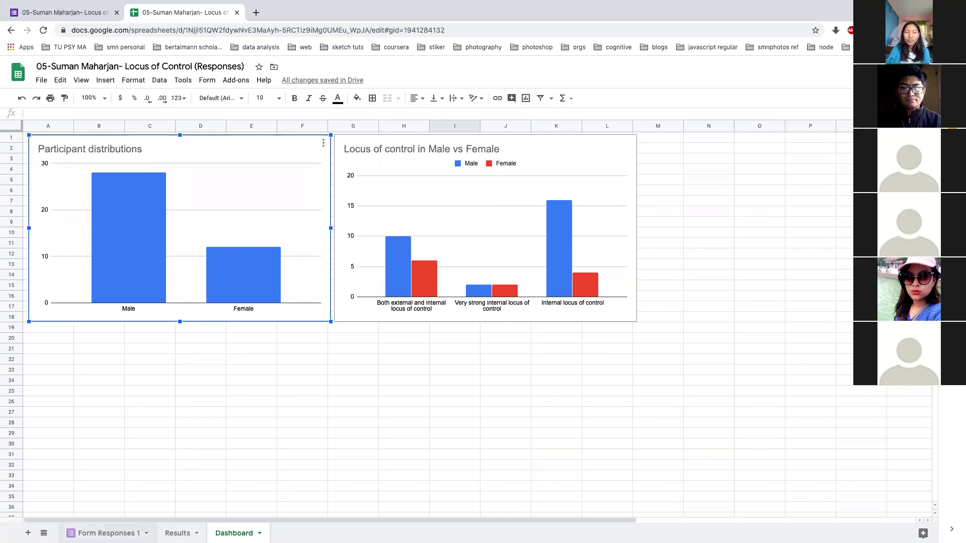
{"action": "left_click", "coordinate": [105, 533]}
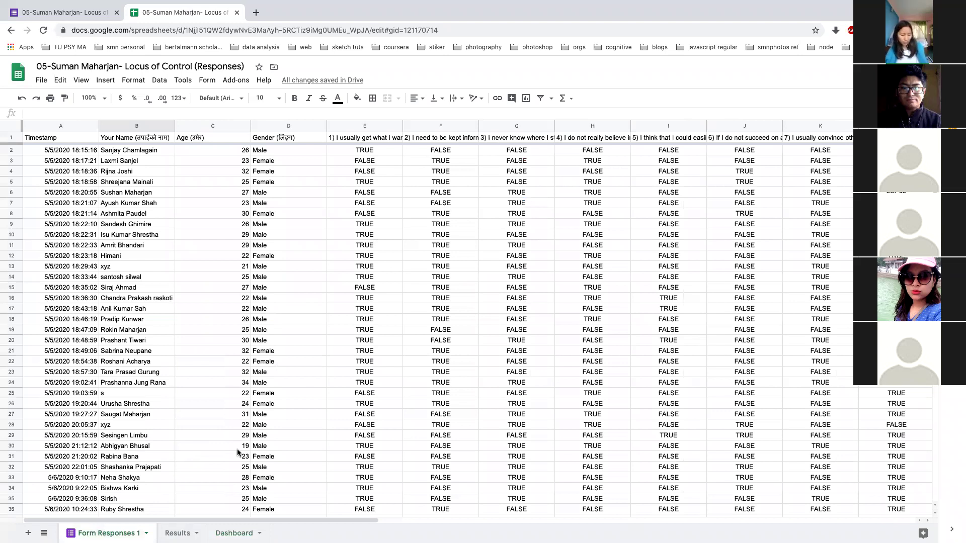
Enter the placeholder name 'Xyz' in the blank name cell B42 of Form Responses 1
{"action": "left_click", "coordinate": [234, 533]}
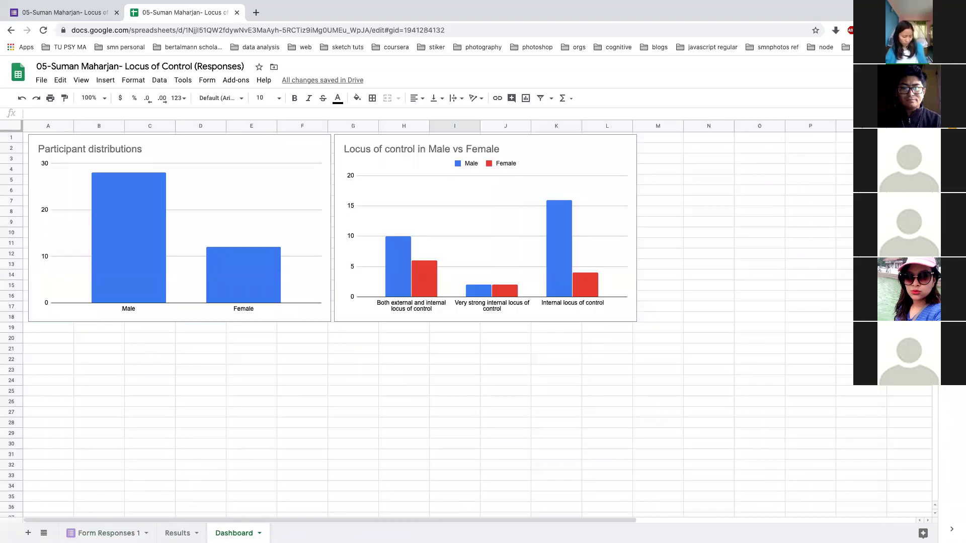
{"action": "left_click", "coordinate": [177, 534]}
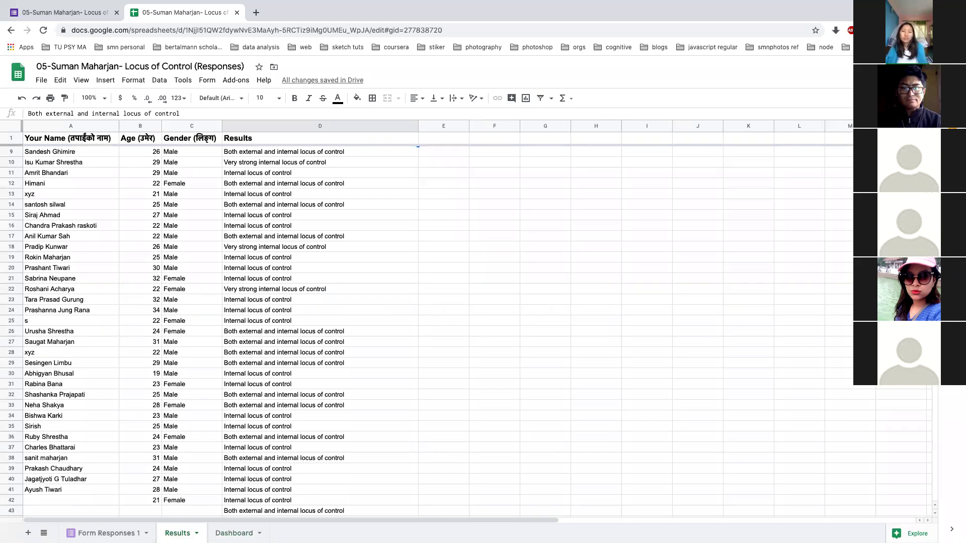
{"action": "left_click", "coordinate": [117, 532]}
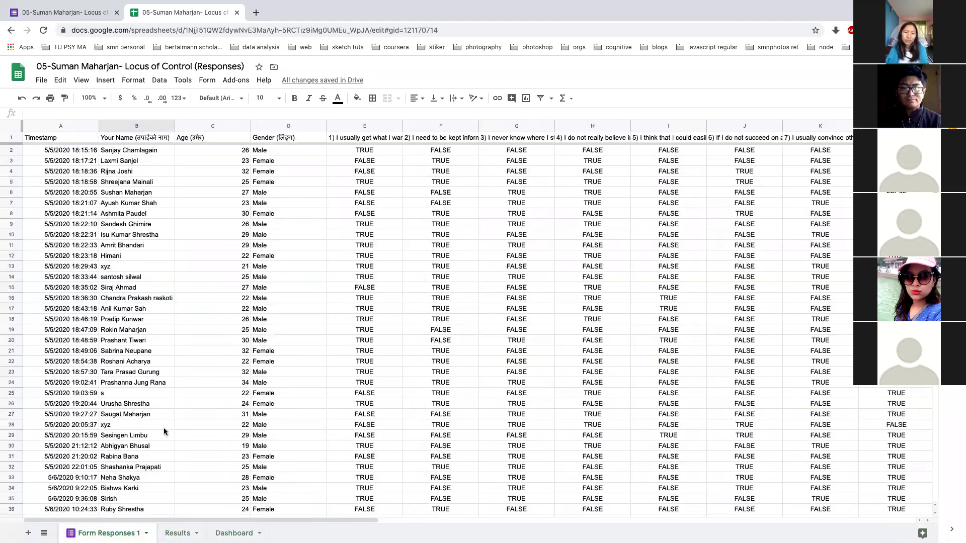
{"action": "scroll", "coordinate": [162, 437], "scroll_direction": "down", "scroll_amount": 4}
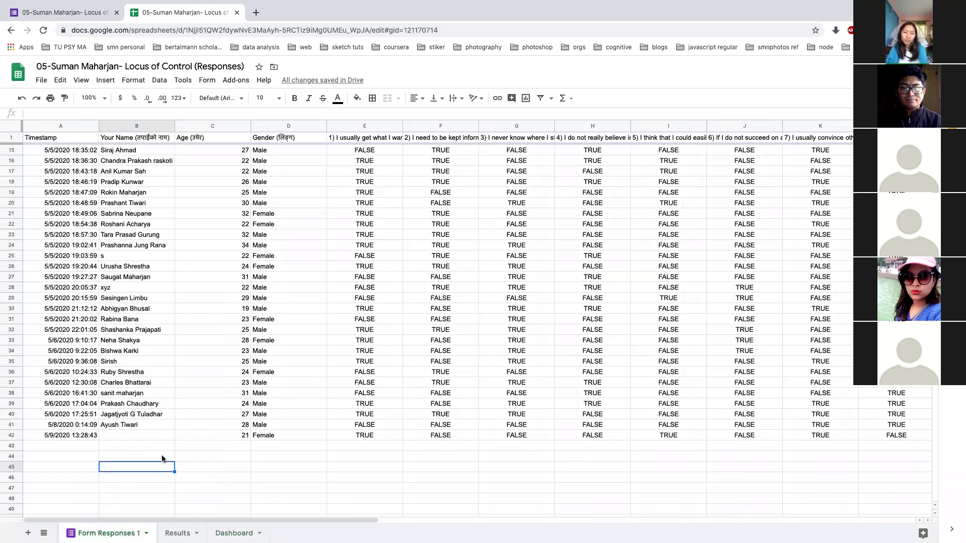
{"action": "left_click", "coordinate": [156, 435]}
{"action": "type", "text": "Xyz"}
{"action": "key", "text": "Return"}
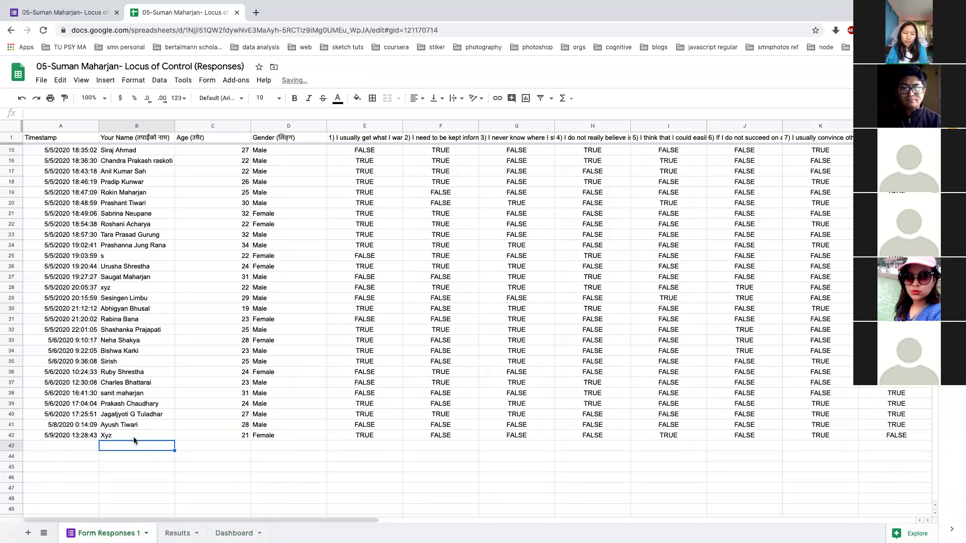
Replace B42's placeholder with the respondent's name and check it on the Results sheet
{"action": "double_click", "coordinate": [107, 436]}
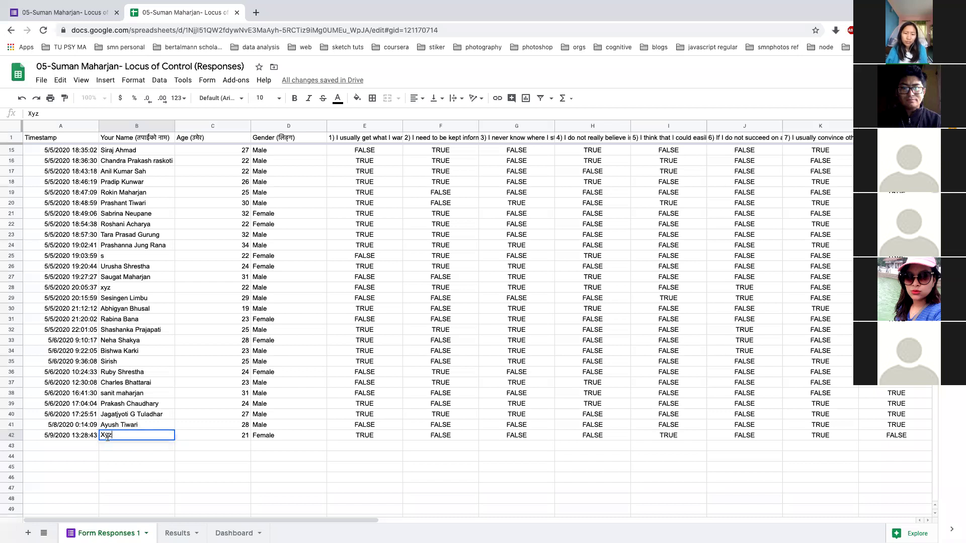
{"action": "double_click", "coordinate": [105, 435]}
{"action": "type", "text": "Aastha"}
{"action": "left_click", "coordinate": [108, 466]}
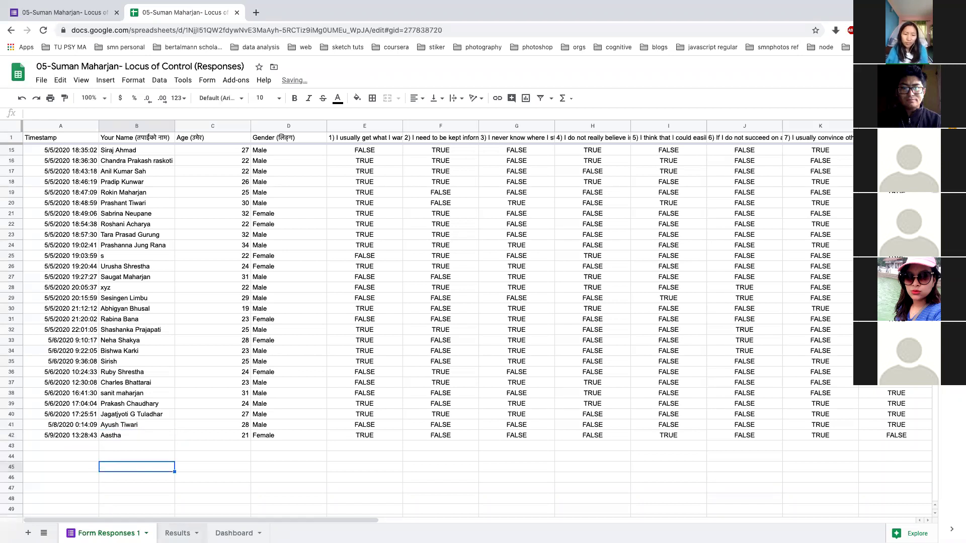
{"action": "key", "text": "ctrl+shift+Page_Down"}
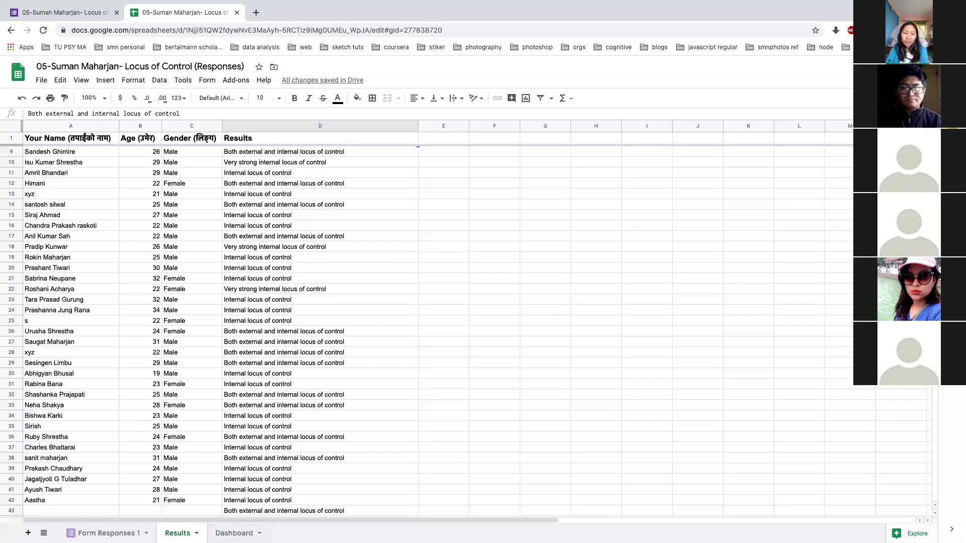
Compare the Form Responses 1 and Results sheets for the latest responses
{"action": "left_click", "coordinate": [44, 533]}
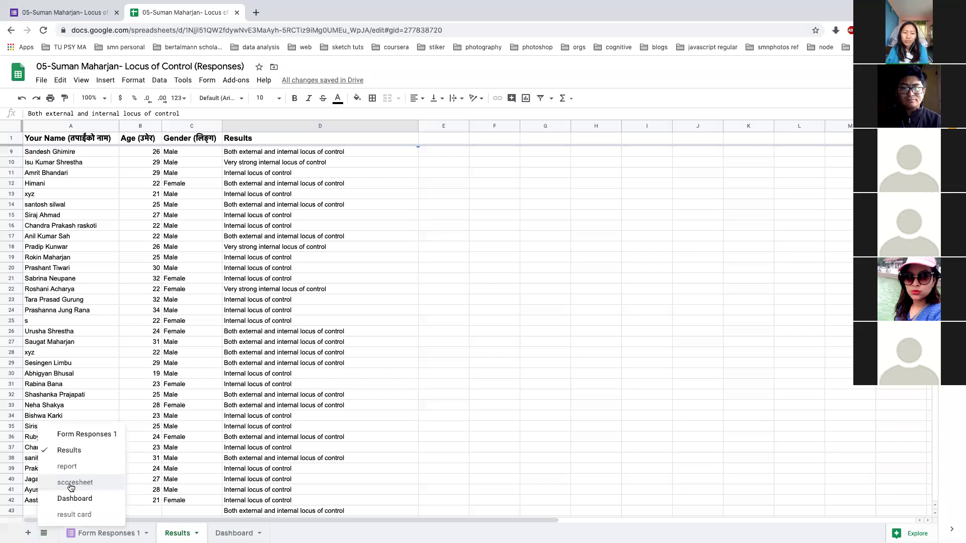
{"action": "key", "text": "Escape"}
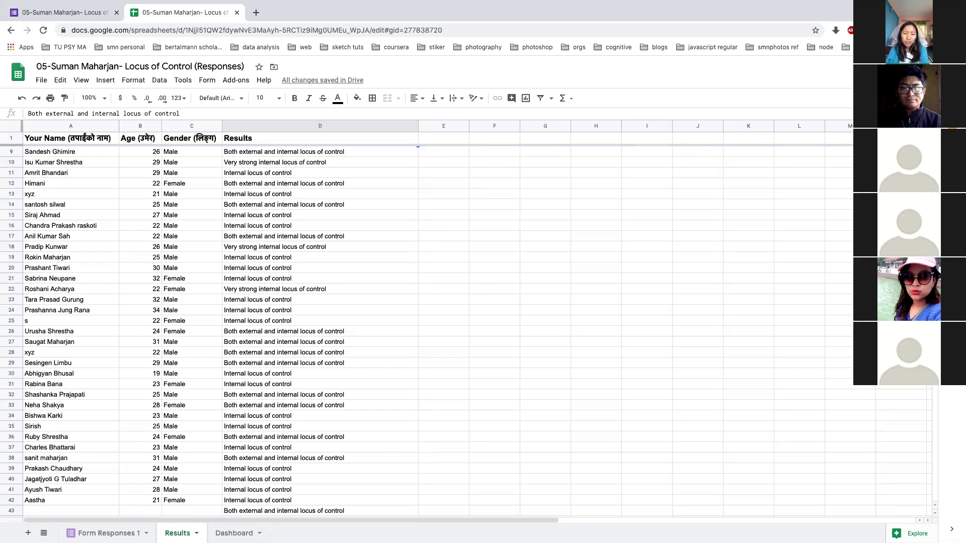
{"action": "scroll", "coordinate": [453, 347], "scroll_direction": "down", "scroll_amount": 2}
{"action": "scroll", "coordinate": [453, 347], "scroll_direction": "up", "scroll_amount": 2}
{"action": "left_click", "coordinate": [128, 531]}
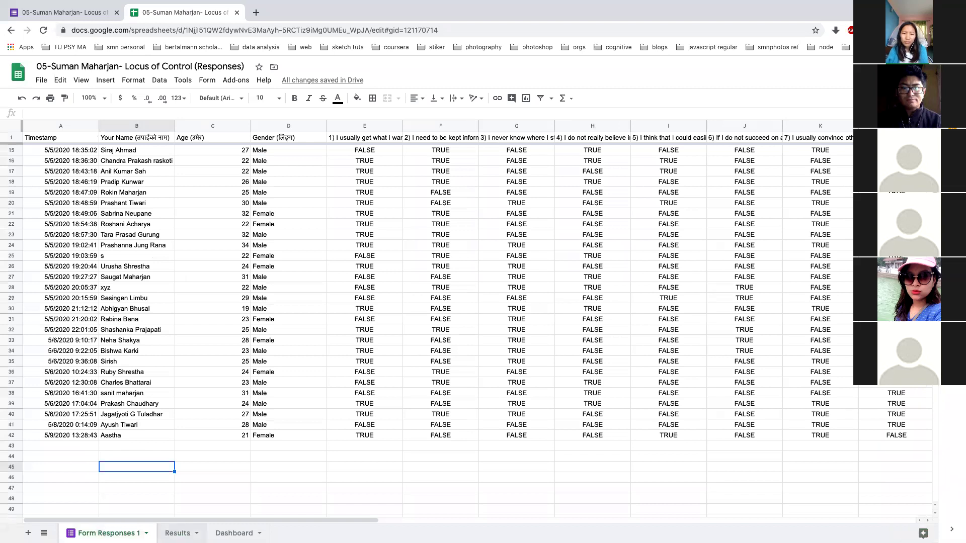
{"action": "left_click", "coordinate": [178, 533]}
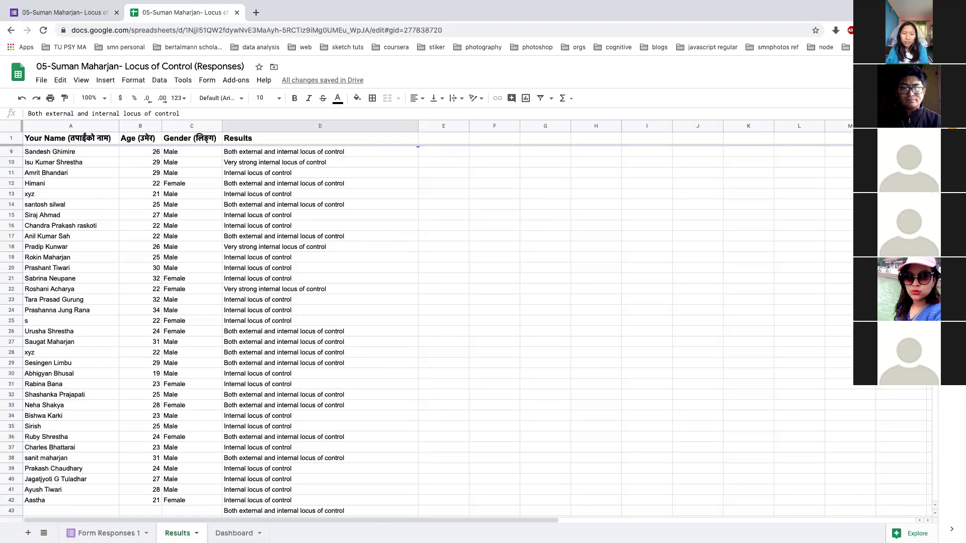
{"action": "left_click", "coordinate": [105, 533]}
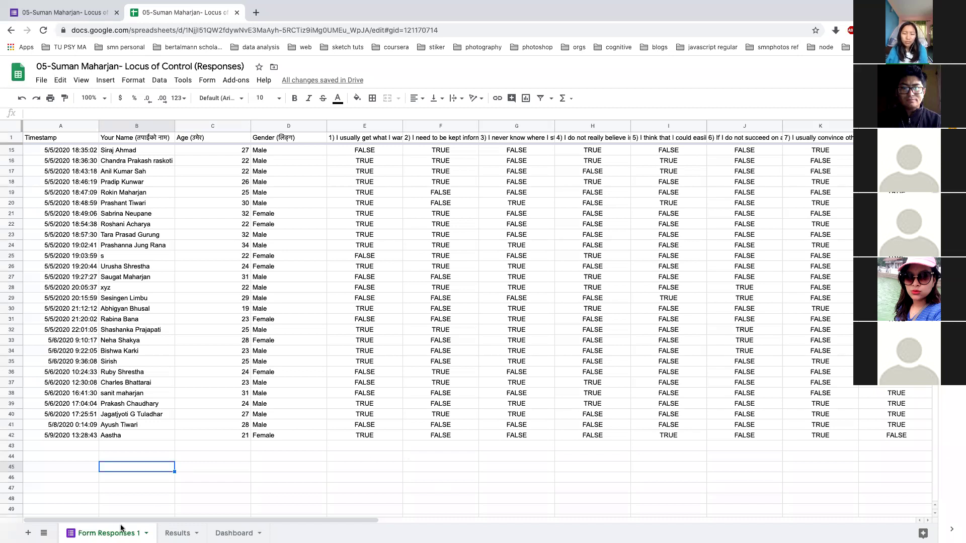
{"action": "left_click", "coordinate": [177, 534]}
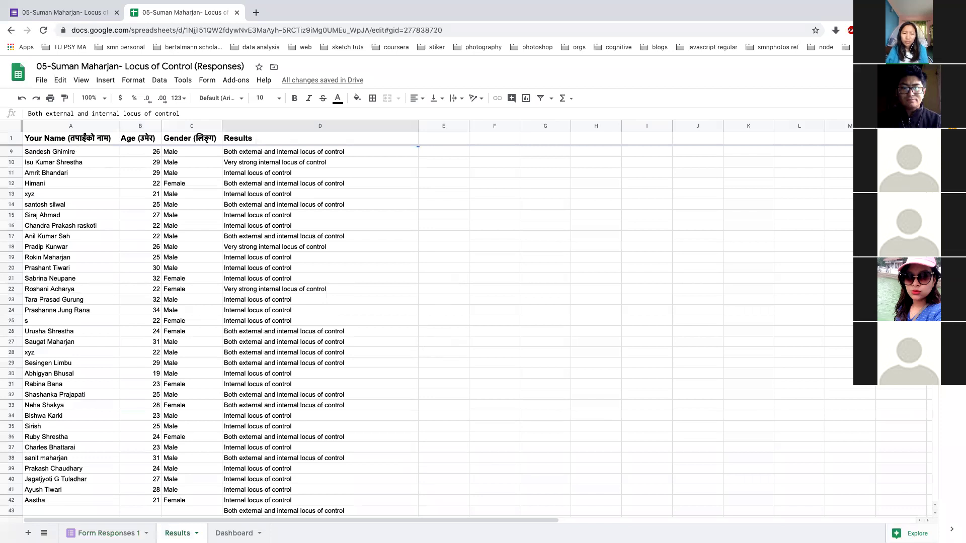
Unhide the scoresheet sheet from the All Sheets list and inspect Y2's IFS Results formula
{"action": "left_click", "coordinate": [44, 533]}
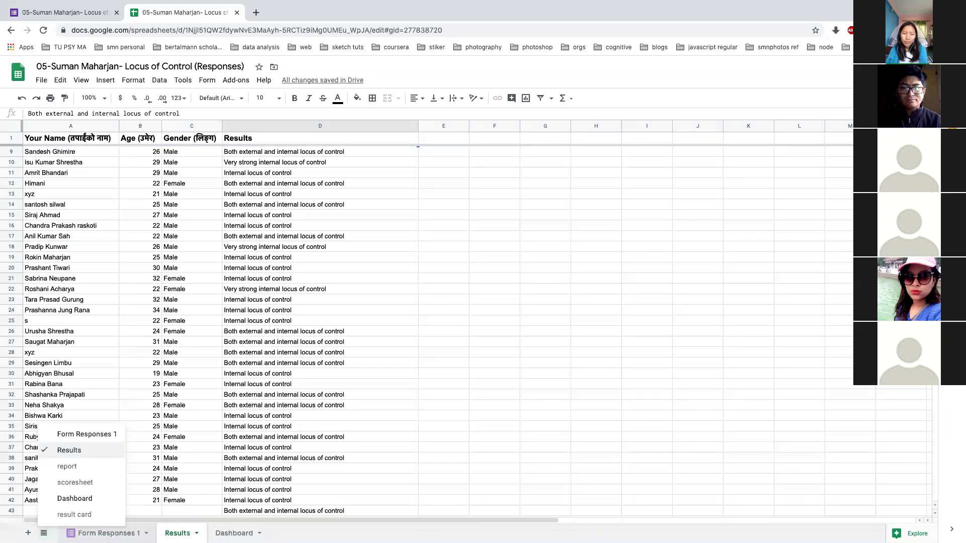
{"action": "left_click", "coordinate": [106, 533]}
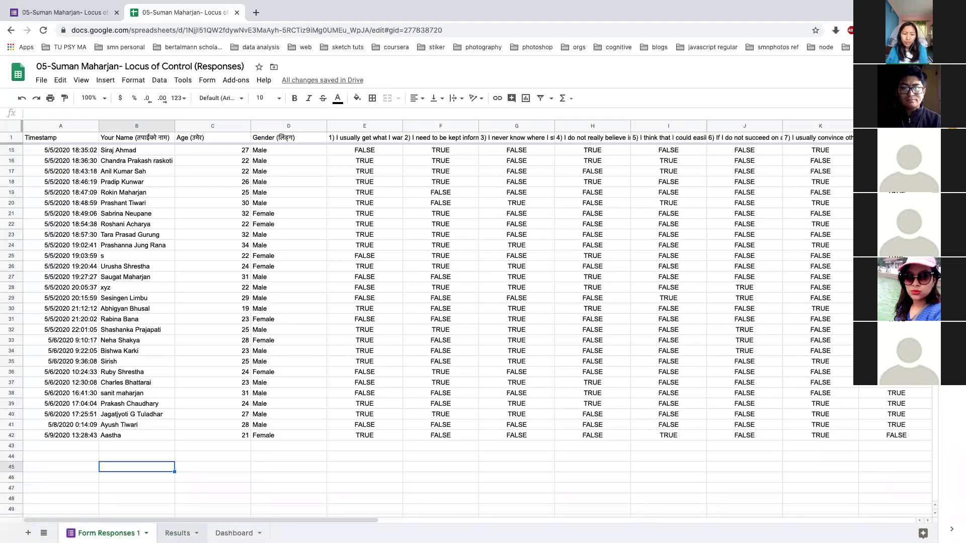
{"action": "left_click", "coordinate": [177, 533]}
{"action": "left_click", "coordinate": [44, 534]}
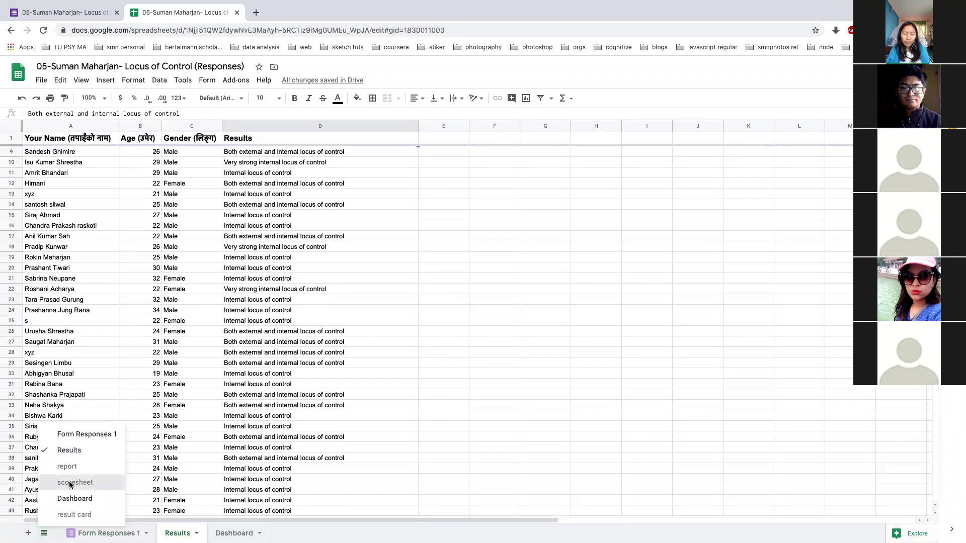
{"action": "left_click", "coordinate": [70, 484]}
{"action": "scroll", "coordinate": [609, 285], "scroll_direction": "up", "scroll_amount": 3}
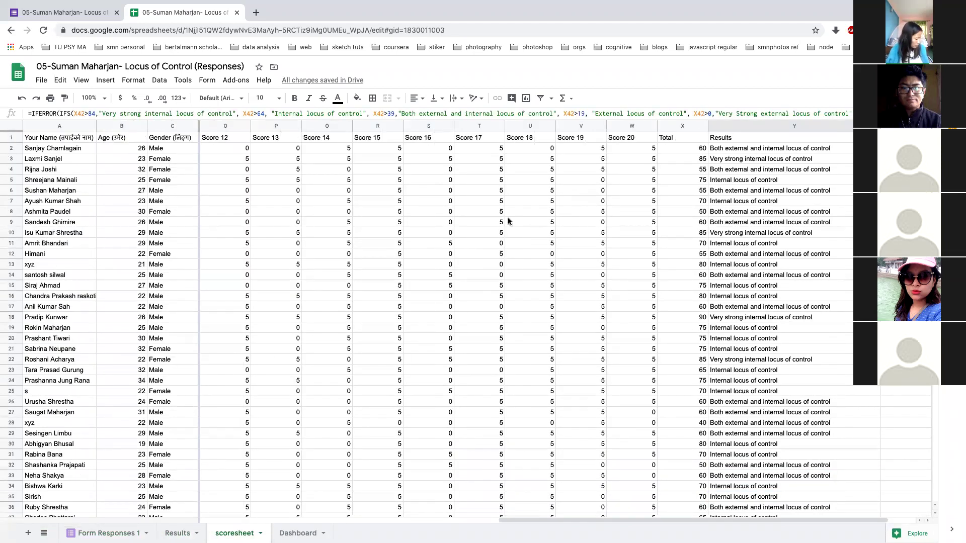
{"action": "left_click", "coordinate": [719, 150]}
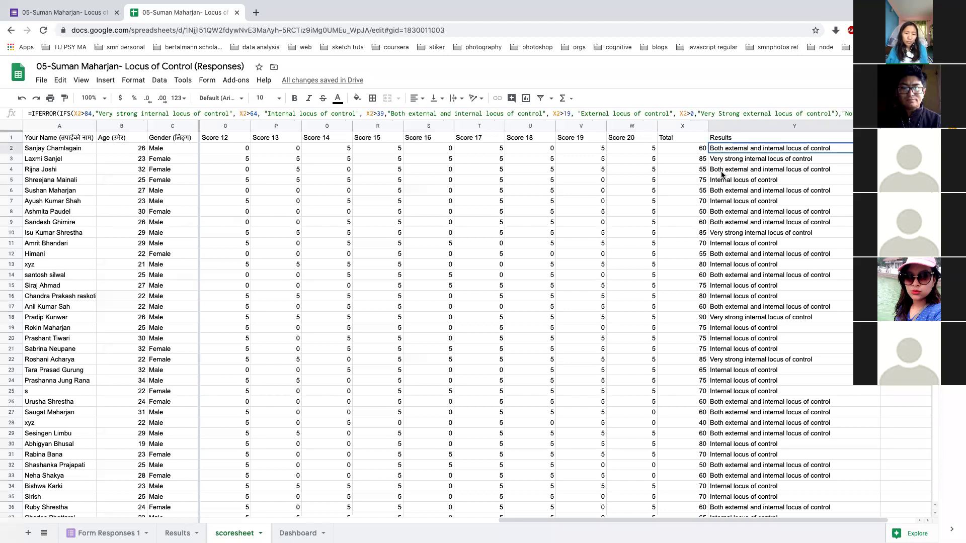
Verify the new 23-year-old female response across Dashboard, Form Responses 1, Results and scoresheet
{"action": "left_click", "coordinate": [297, 533]}
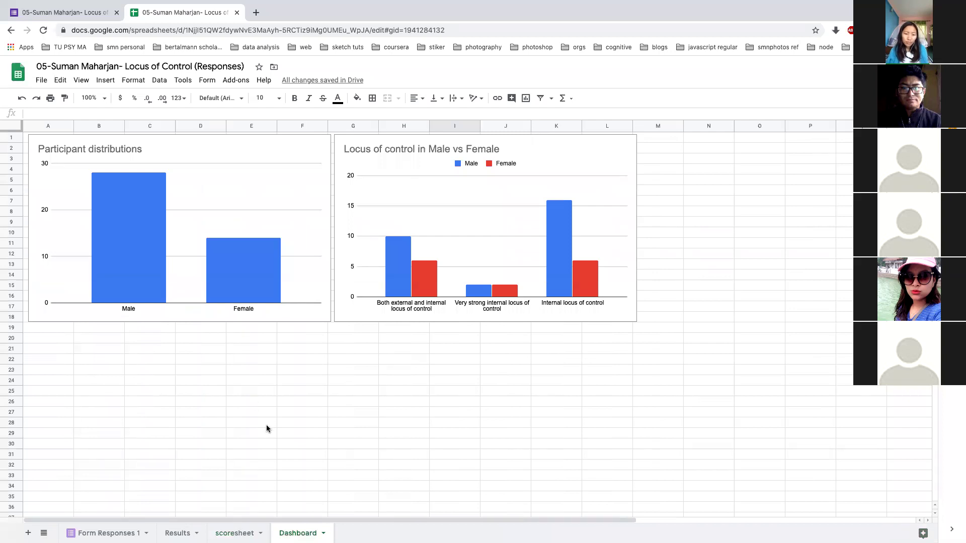
{"action": "scroll", "coordinate": [267, 428], "scroll_direction": "down", "scroll_amount": 2}
{"action": "scroll", "coordinate": [156, 490], "scroll_direction": "up", "scroll_amount": 2}
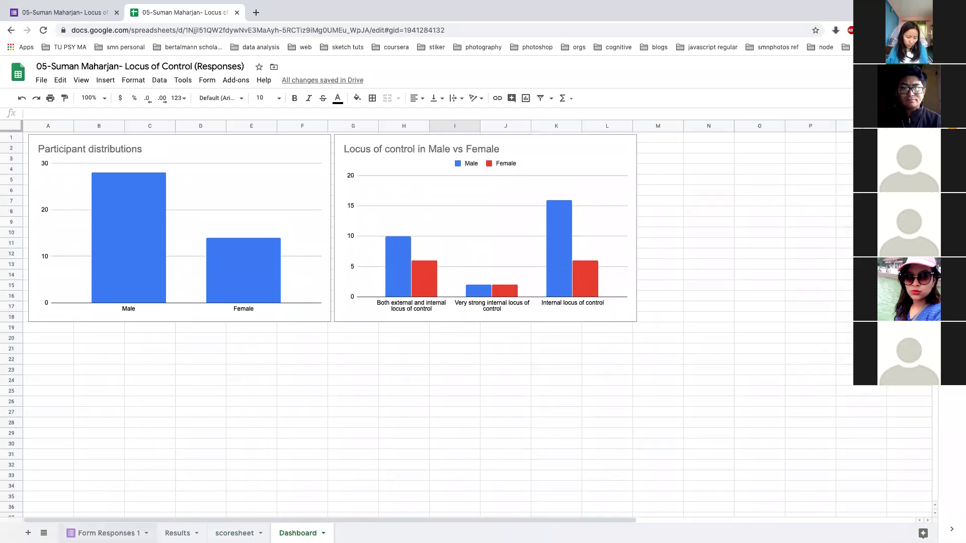
{"action": "left_click", "coordinate": [106, 533]}
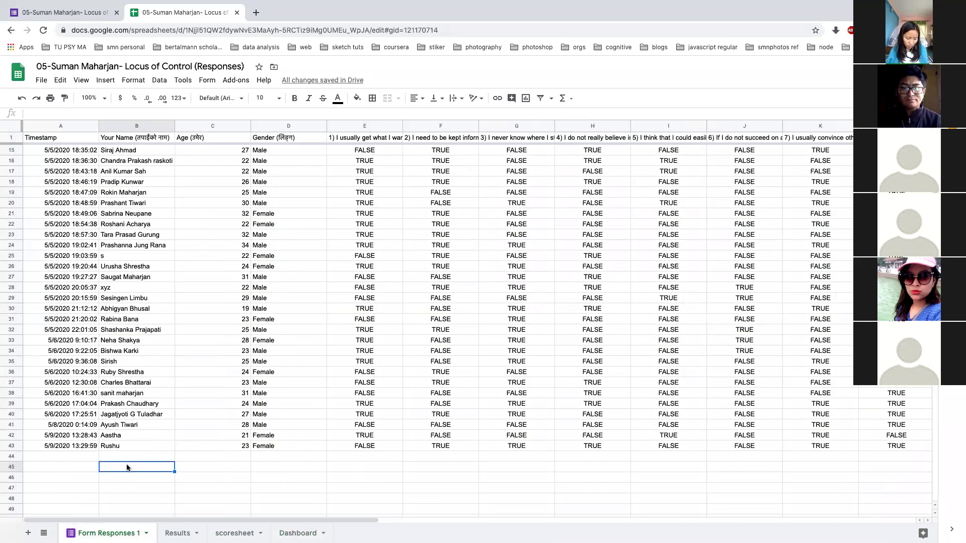
{"action": "left_click", "coordinate": [177, 533]}
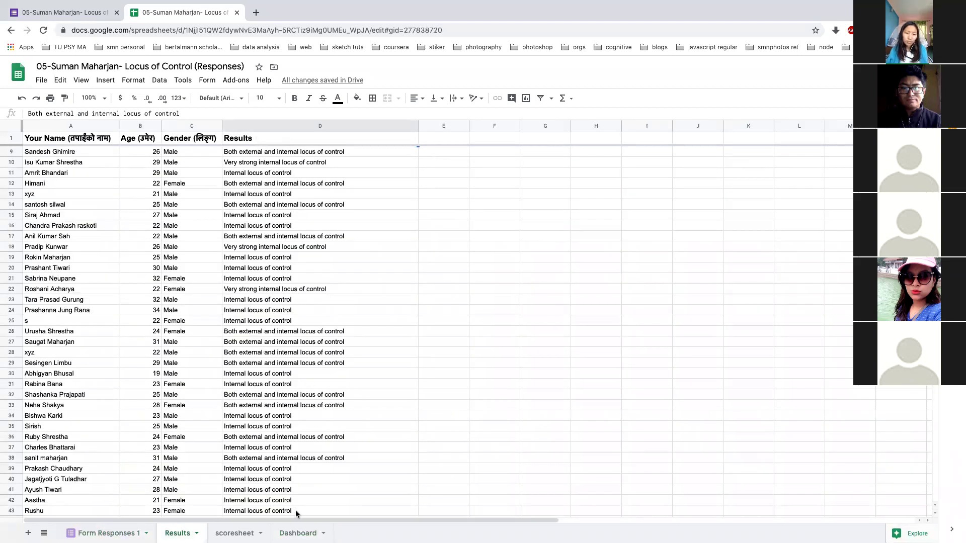
{"action": "left_click", "coordinate": [229, 532]}
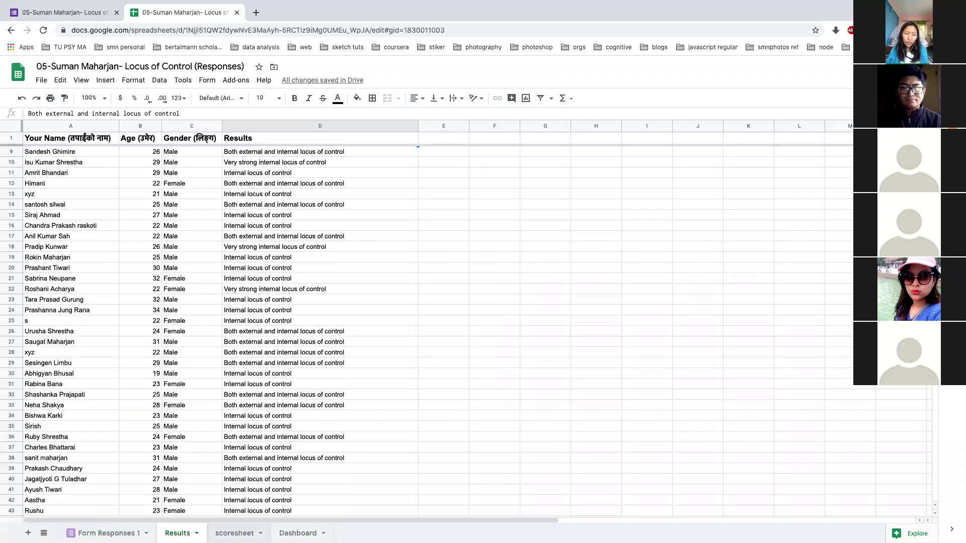
{"action": "scroll", "coordinate": [460, 339], "scroll_direction": "down", "scroll_amount": 10}
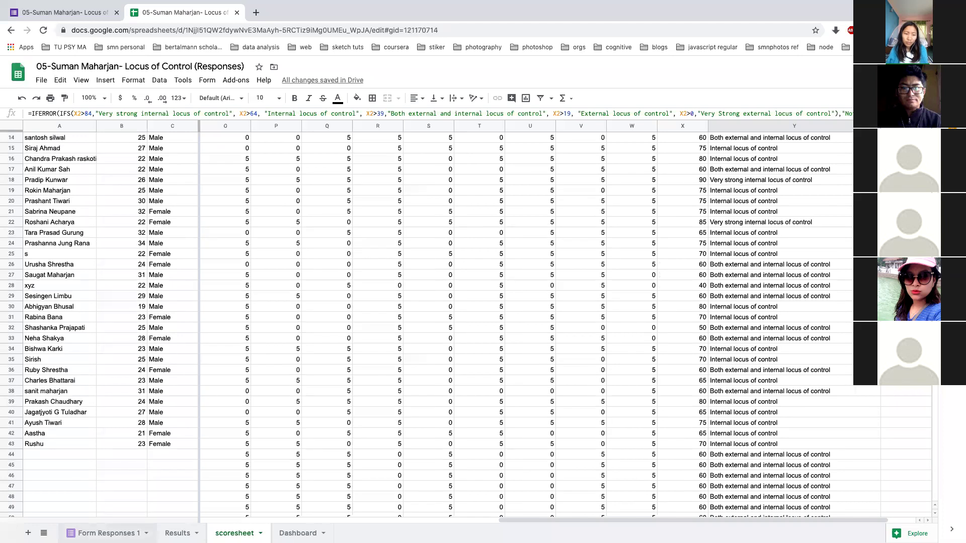
{"action": "left_click", "coordinate": [105, 533]}
{"action": "left_click", "coordinate": [177, 534]}
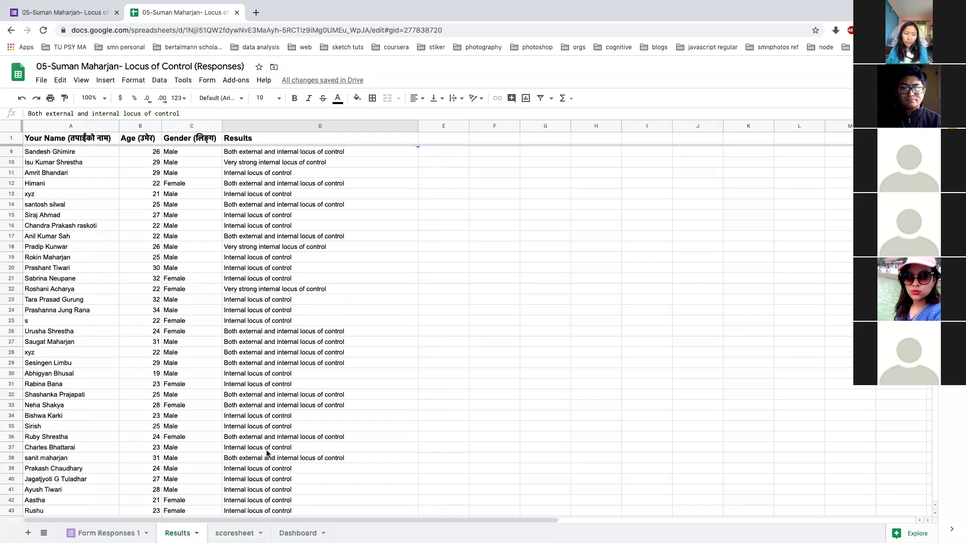
Show the form's Responses summary in the other window, then return to the Google sheet slide
{"action": "key", "text": "ctrl+Left"}
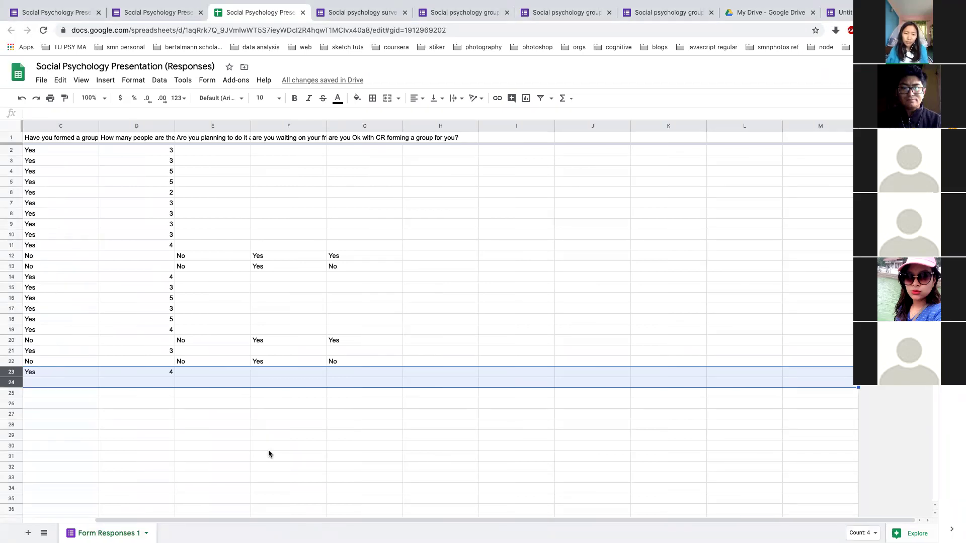
{"action": "left_click", "coordinate": [149, 17]}
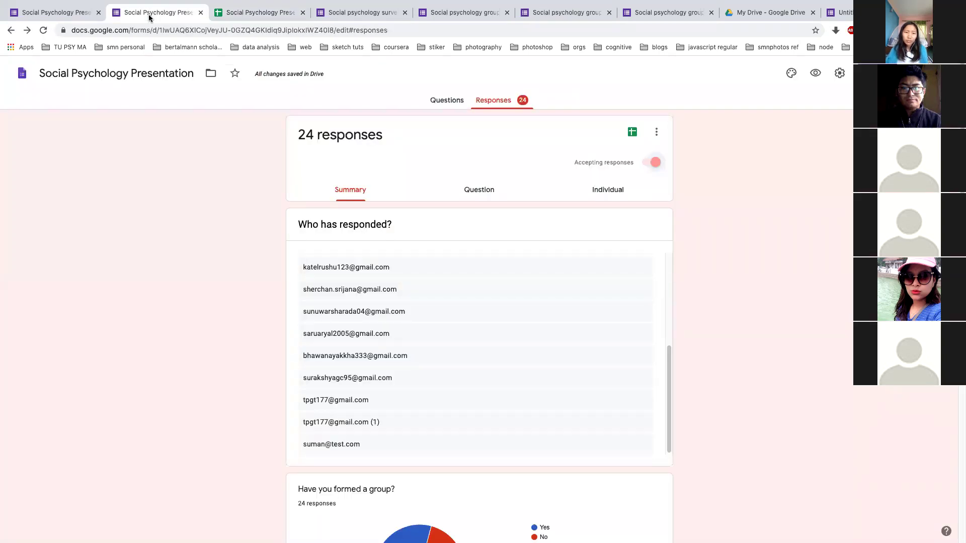
{"action": "key", "text": "ctrl+Left"}
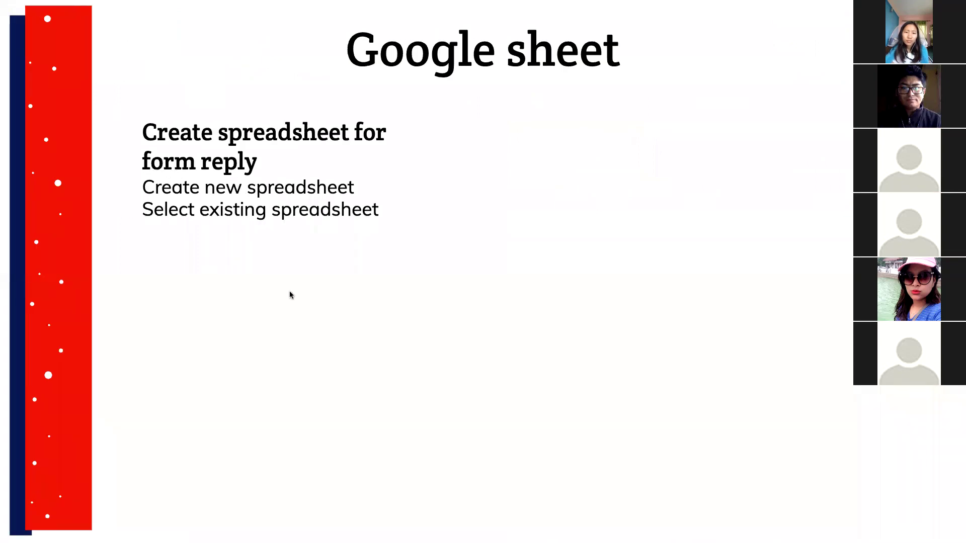
Return to the Google sheet slide, then bring up the form's 24-response summary
{"action": "left_click", "coordinate": [290, 295]}
{"action": "key", "text": "Left"}
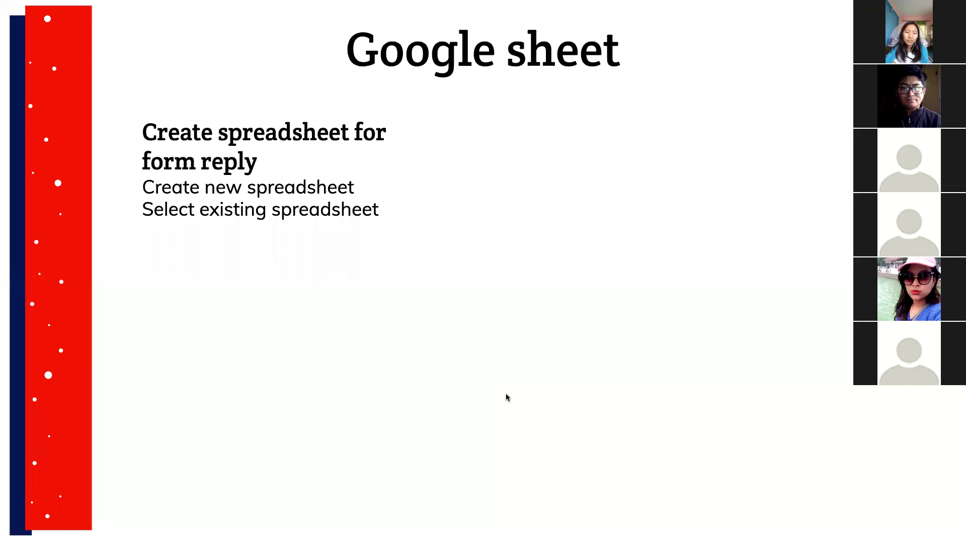
{"action": "key", "text": "ctrl+Right"}
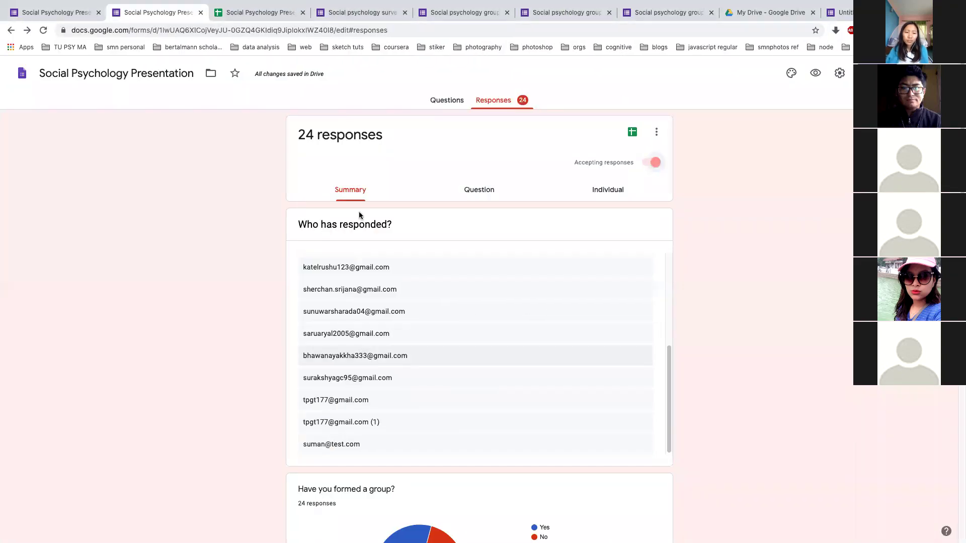
Open the linked Locus of Control workbook and review the Form Responses 1 answers
{"action": "left_click", "coordinate": [260, 14]}
{"action": "key", "text": "ctrl+Right"}
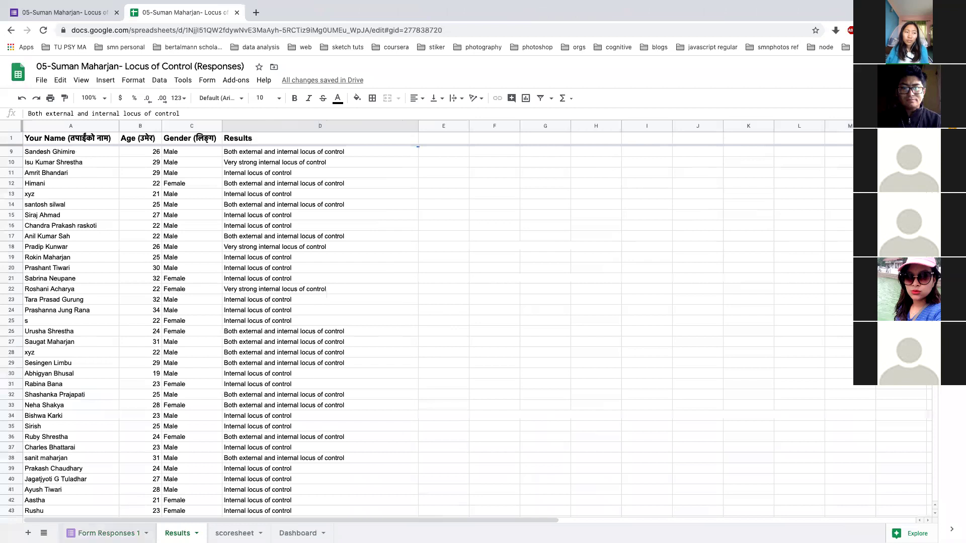
{"action": "left_click", "coordinate": [107, 533]}
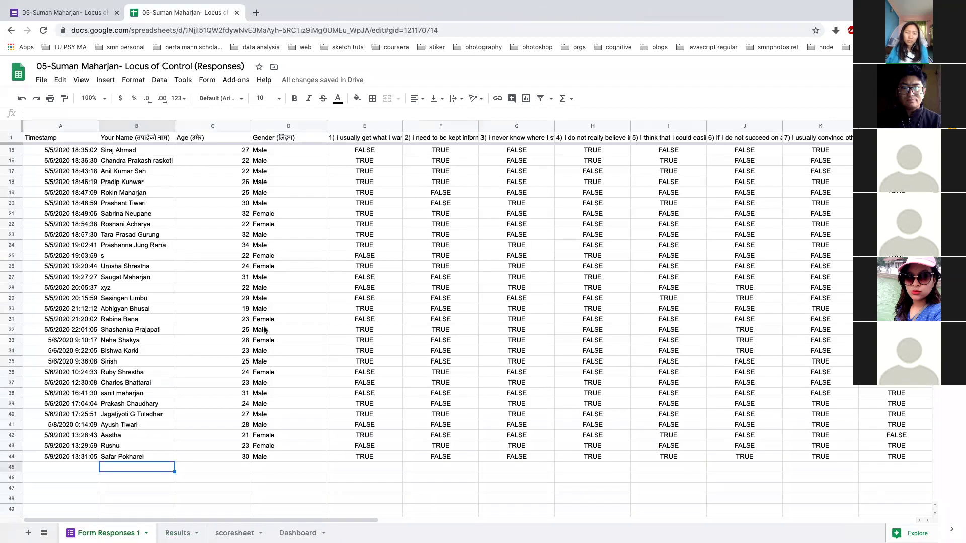
{"action": "scroll", "coordinate": [263, 329], "scroll_direction": "up", "scroll_amount": 3}
{"action": "scroll", "coordinate": [264, 329], "scroll_direction": "down", "scroll_amount": 3}
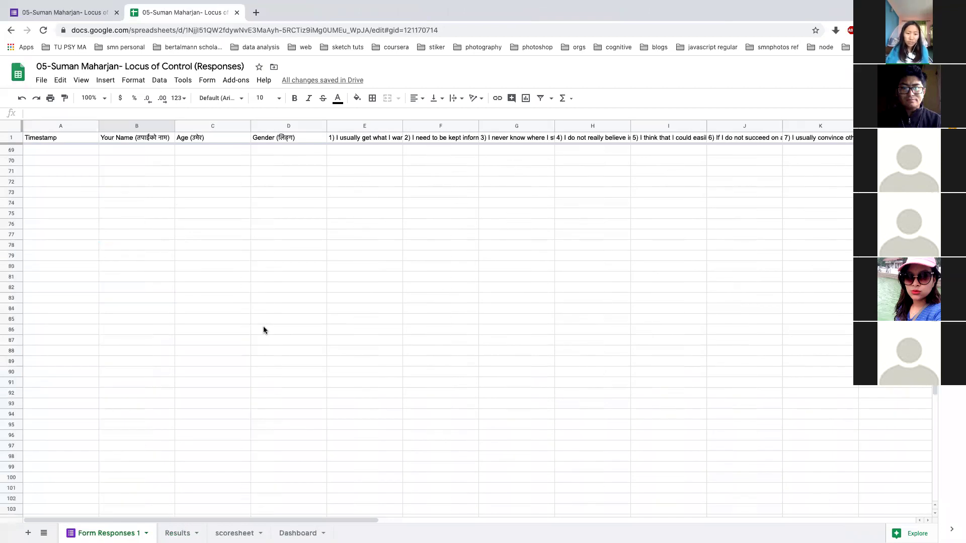
{"action": "scroll", "coordinate": [135, 468], "scroll_direction": "up", "scroll_amount": 1}
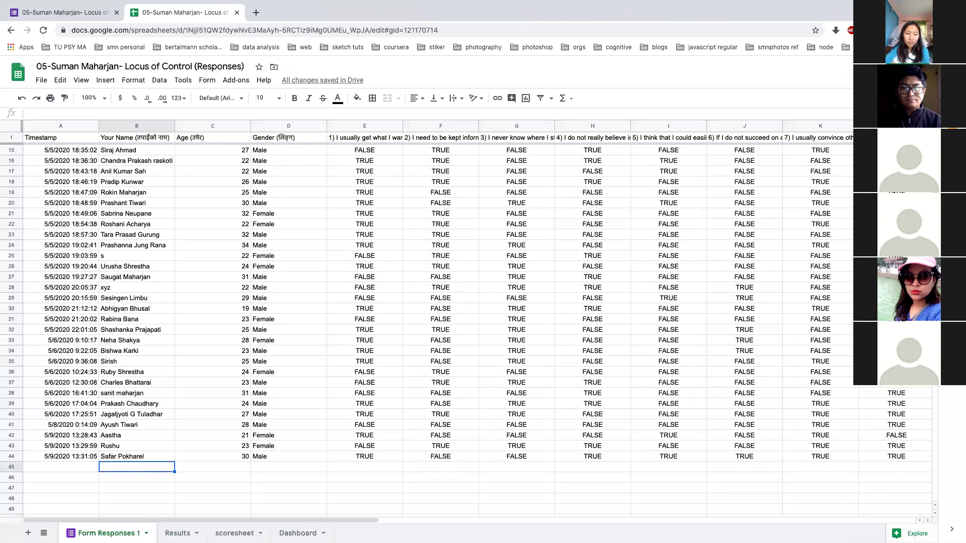
Inspect the scoresheet's Score 1 column and the ArrayFormula in D2
{"action": "left_click", "coordinate": [234, 533]}
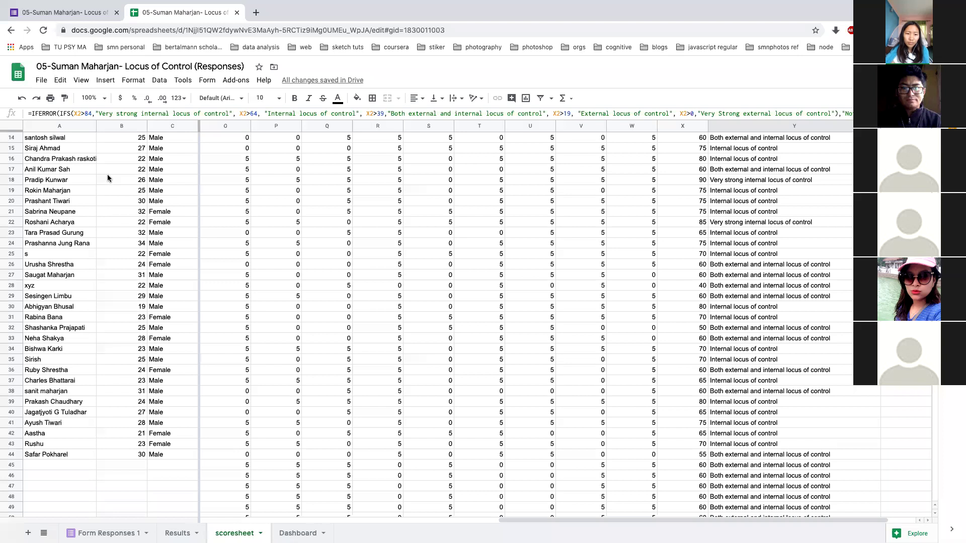
{"action": "scroll", "coordinate": [107, 177], "scroll_direction": "left", "scroll_amount": 5}
{"action": "left_click", "coordinate": [238, 137]}
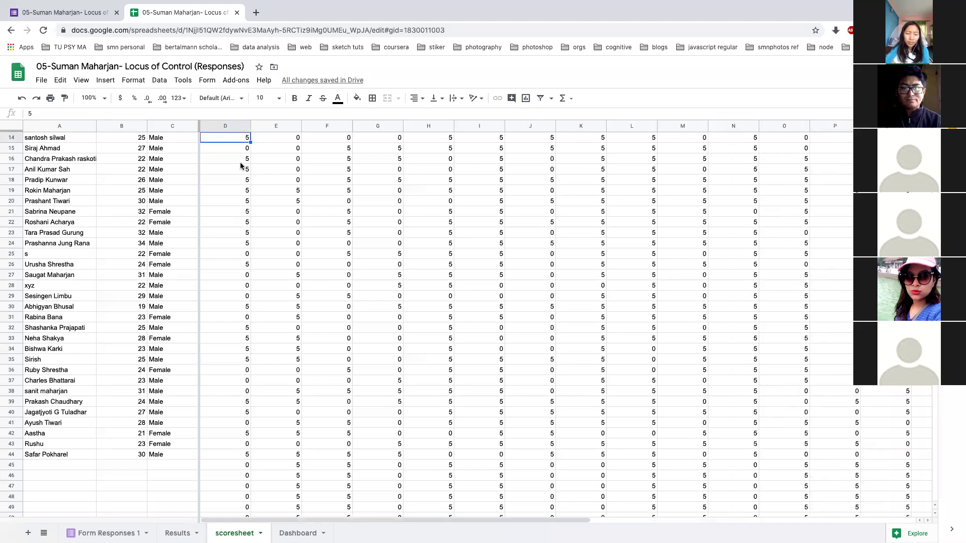
{"action": "scroll", "coordinate": [241, 166], "scroll_direction": "up", "scroll_amount": 4}
{"action": "left_click", "coordinate": [228, 139]}
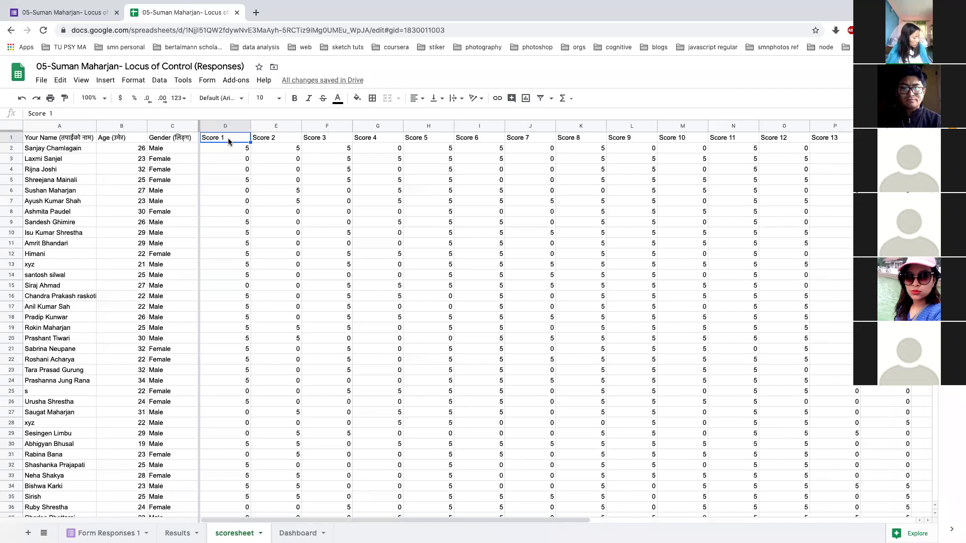
{"action": "left_click", "coordinate": [233, 146]}
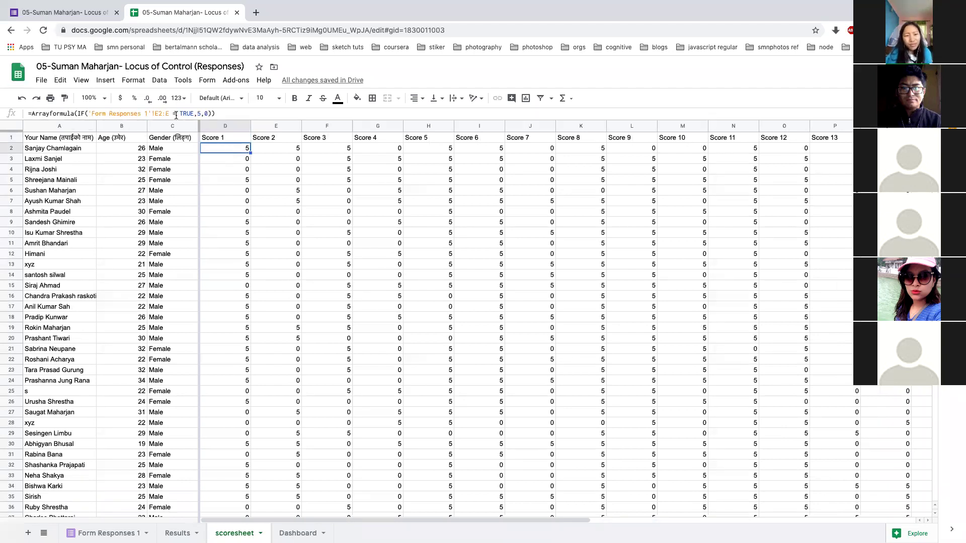
Check Results and the new response in row 47, then return to the scoresheet
{"action": "left_click", "coordinate": [178, 533]}
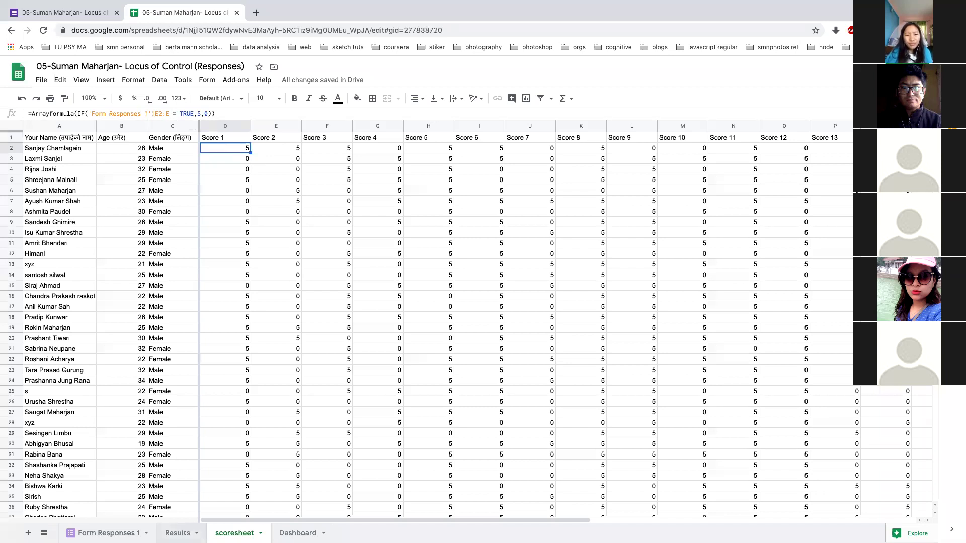
{"action": "key", "text": "ctrl+shift+Page_Up"}
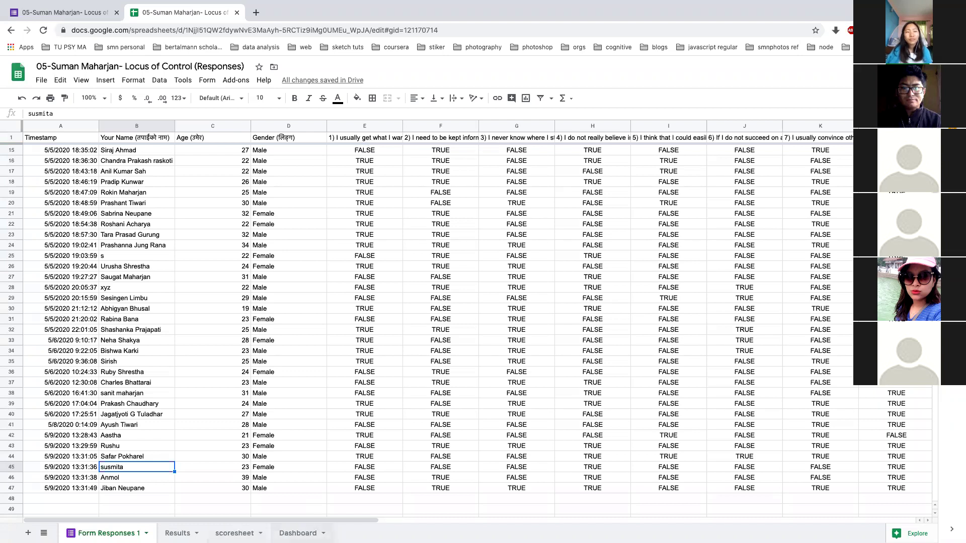
{"action": "left_click", "coordinate": [234, 533]}
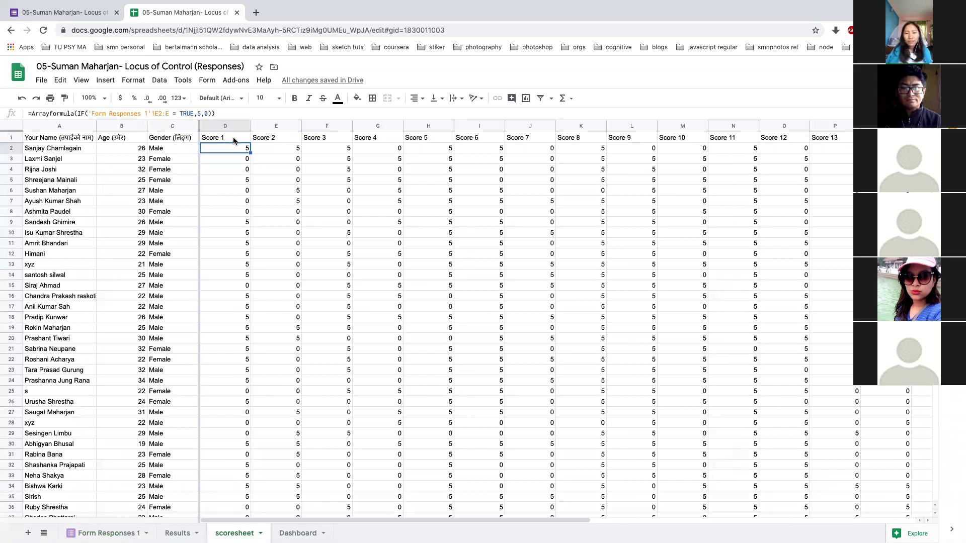
{"action": "left_click", "coordinate": [280, 139]}
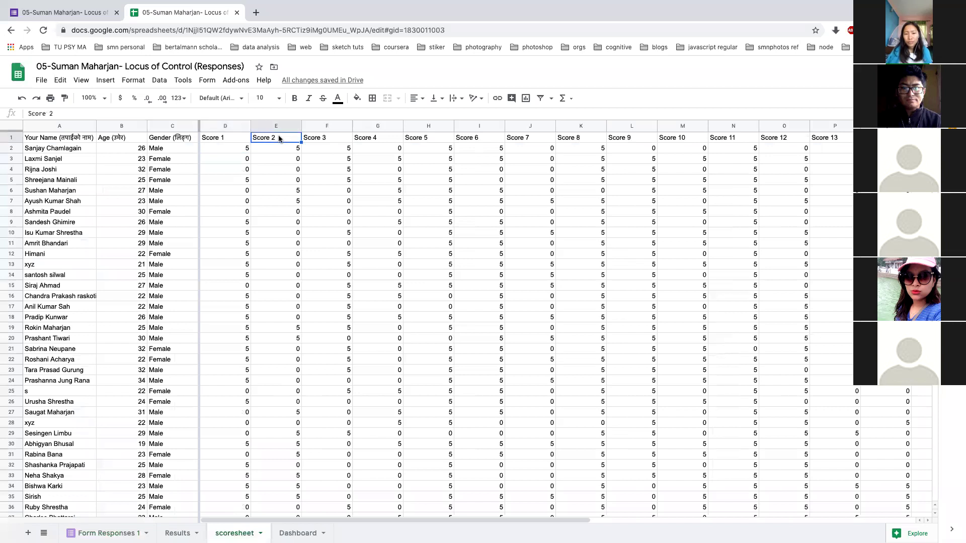
{"action": "left_click", "coordinate": [283, 148]}
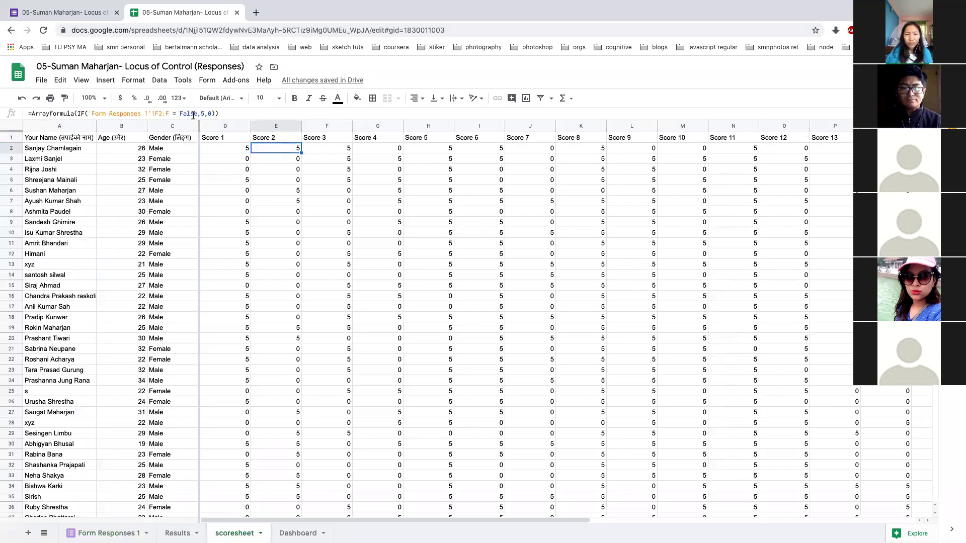
{"action": "left_click", "coordinate": [257, 113]}
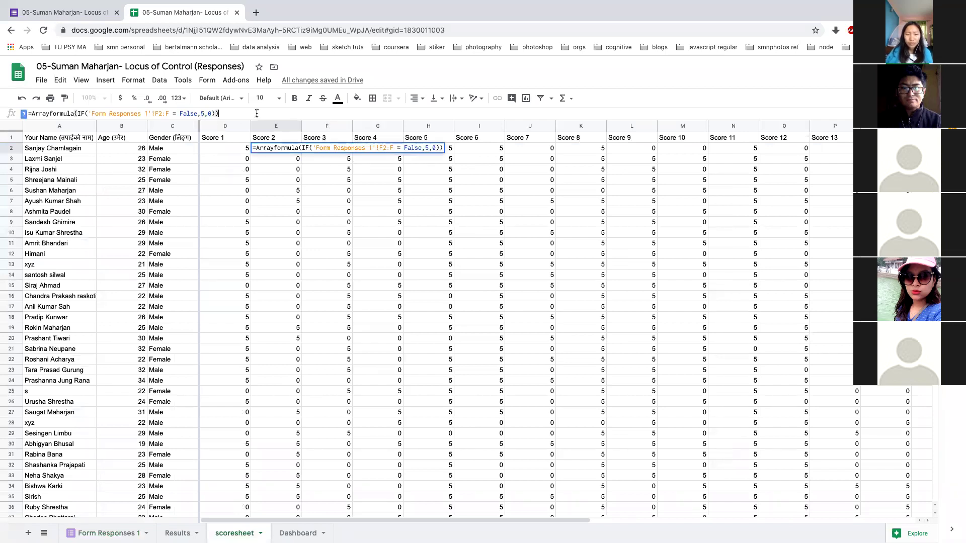
{"action": "left_click", "coordinate": [351, 179]}
{"action": "left_click", "coordinate": [339, 148]}
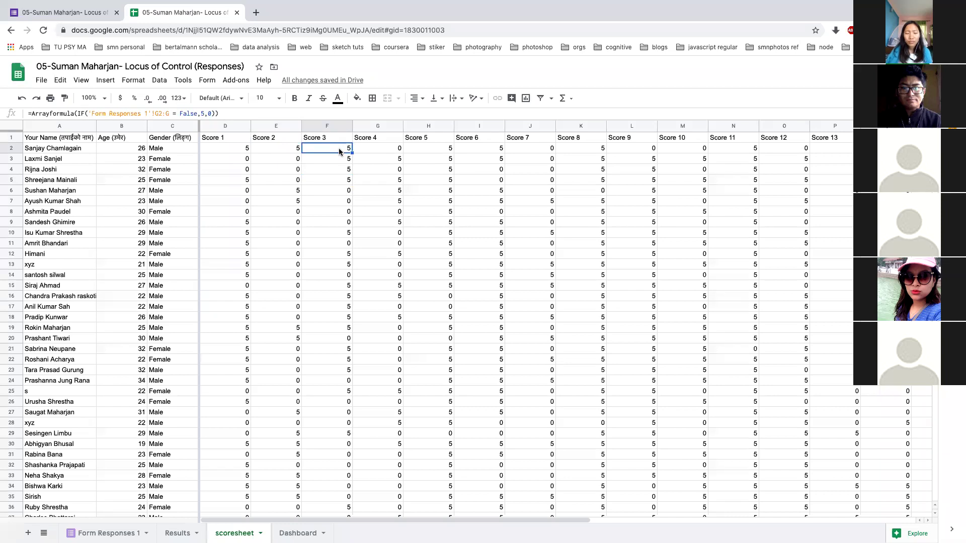
{"action": "scroll", "coordinate": [528, 201], "scroll_direction": "right", "scroll_amount": 4}
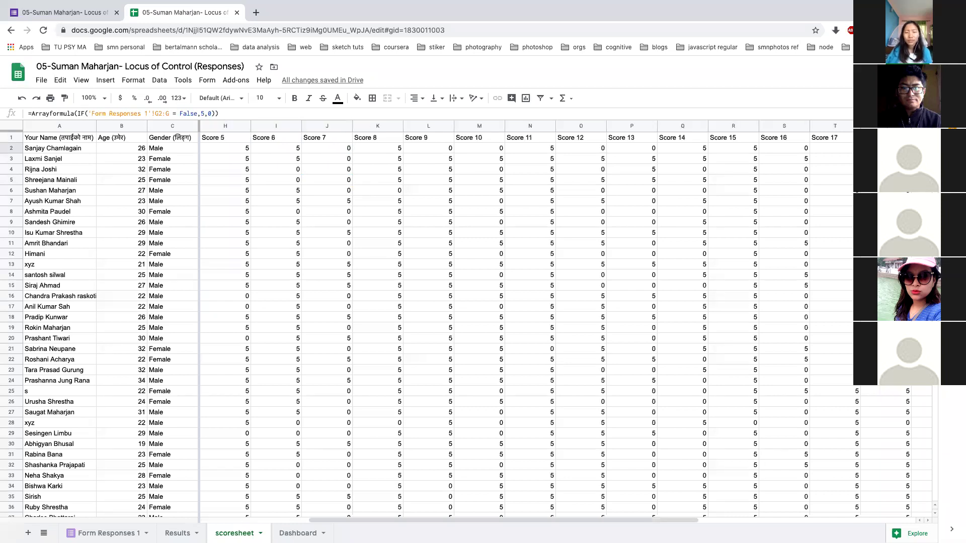
{"action": "scroll", "coordinate": [528, 327], "scroll_direction": "right", "scroll_amount": 3}
{"action": "scroll", "coordinate": [749, 171], "scroll_direction": "right", "scroll_amount": 4}
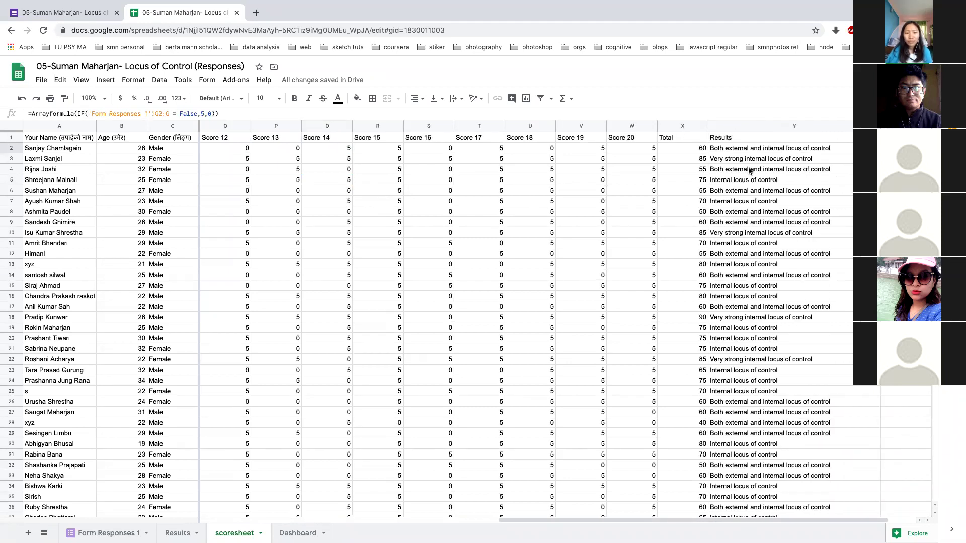
{"action": "left_click", "coordinate": [696, 151]}
{"action": "left_click", "coordinate": [775, 148]}
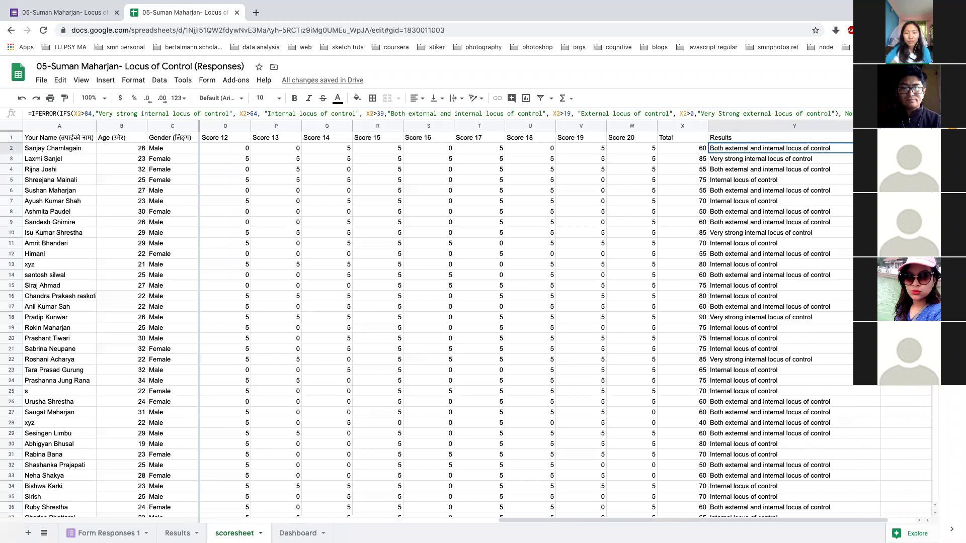
Review Y2's Results thresholds and the Dashboard charts, then return to the Google sheet slide
{"action": "left_click", "coordinate": [49, 111]}
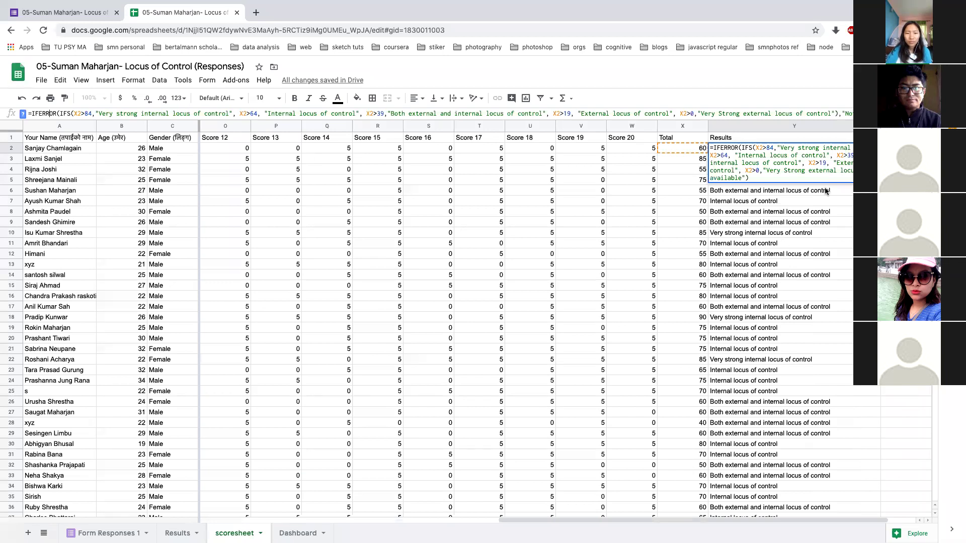
{"action": "left_click", "coordinate": [838, 205]}
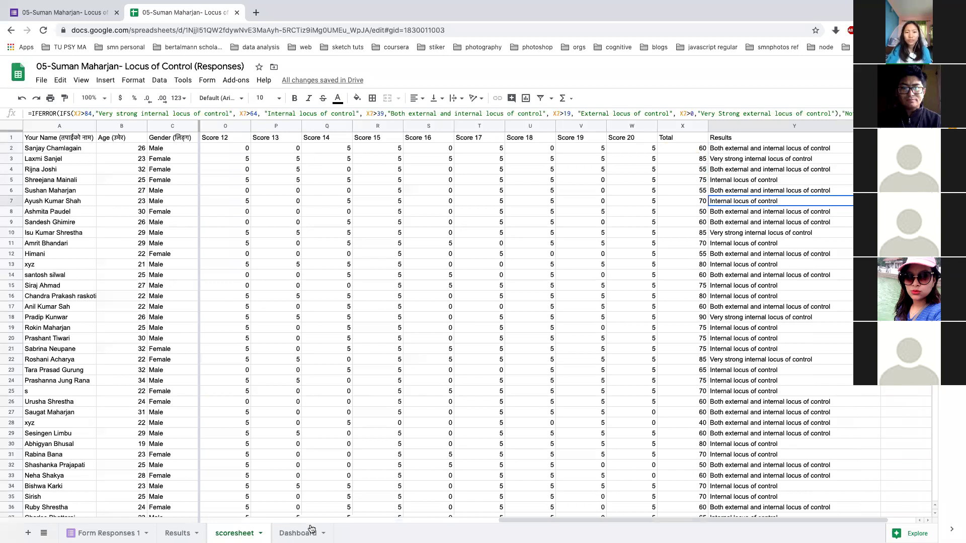
{"action": "left_click", "coordinate": [298, 533]}
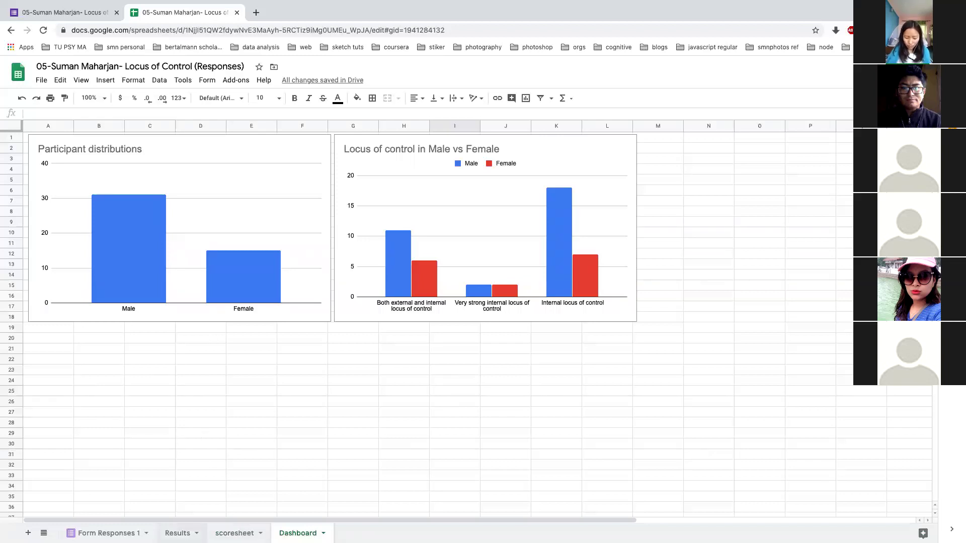
{"action": "left_click", "coordinate": [106, 534]}
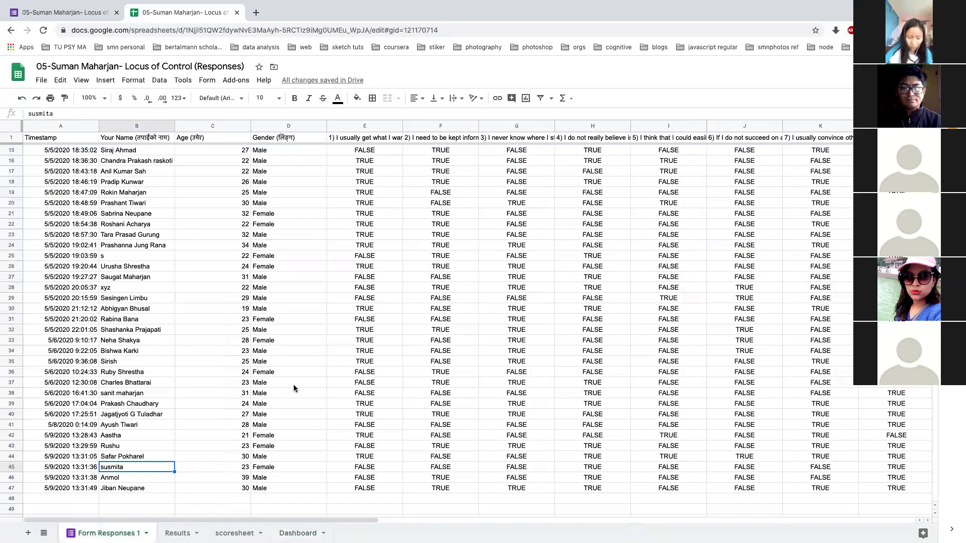
{"action": "key", "text": "super+grave"}
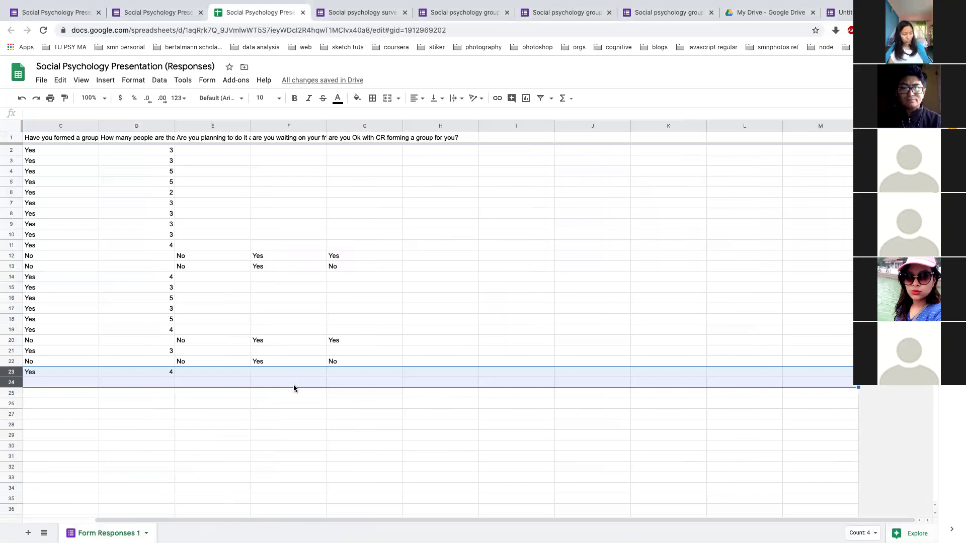
{"action": "key", "text": "super+Tab"}
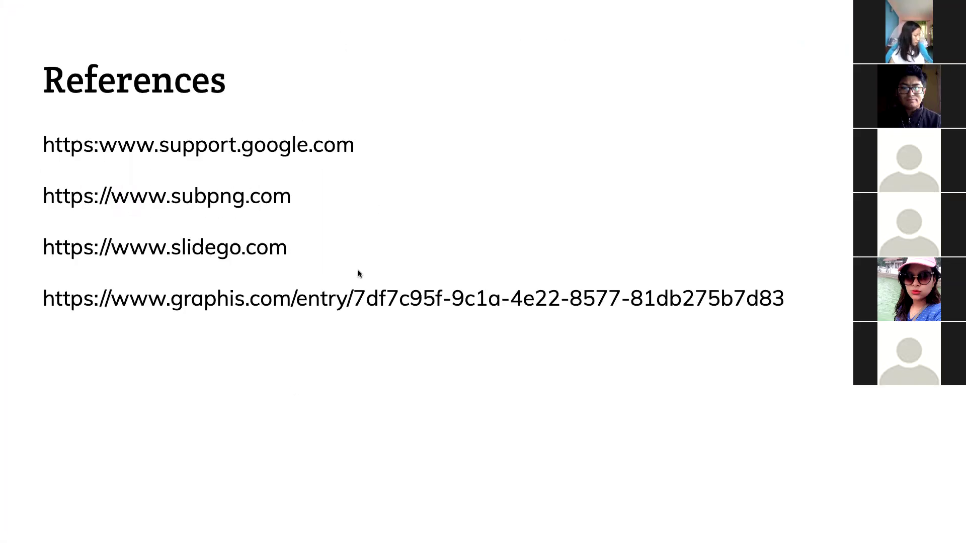
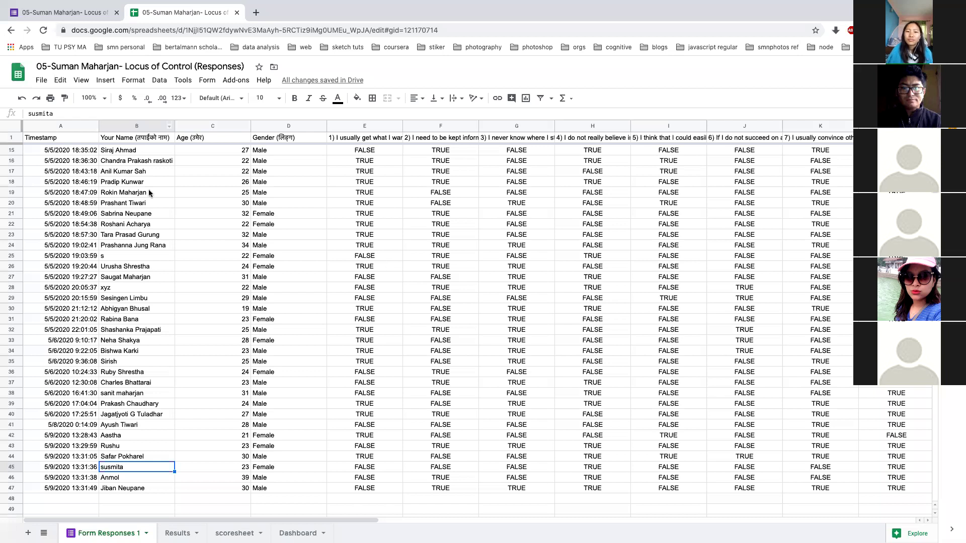
Scroll the Locus of Control responses sheet to the top, then bring up the Social Psychology form's responses
{"action": "scroll", "coordinate": [219, 330], "scroll_direction": "down", "scroll_amount": 4}
{"action": "scroll", "coordinate": [216, 327], "scroll_direction": "up", "scroll_amount": 9}
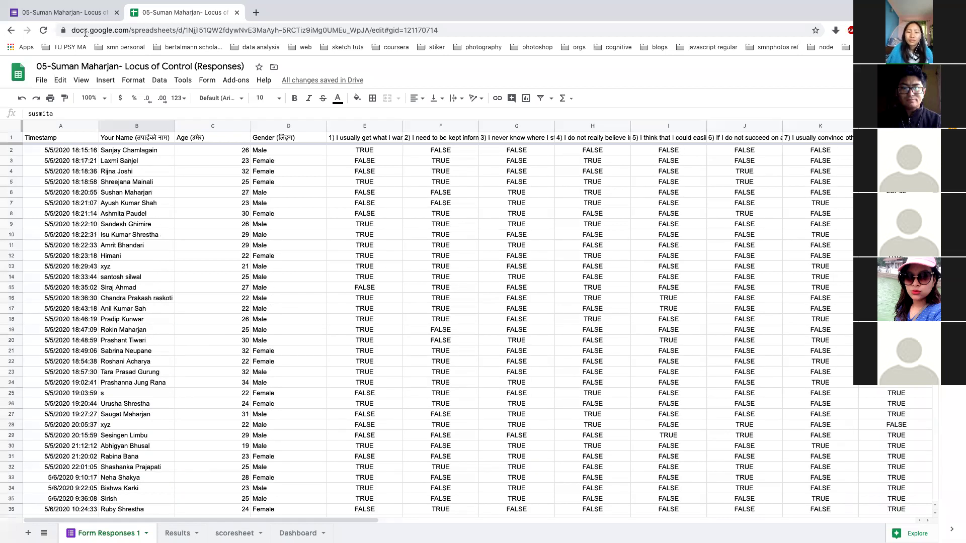
{"action": "left_click", "coordinate": [83, 14]}
{"action": "key", "text": "ctrl+Left"}
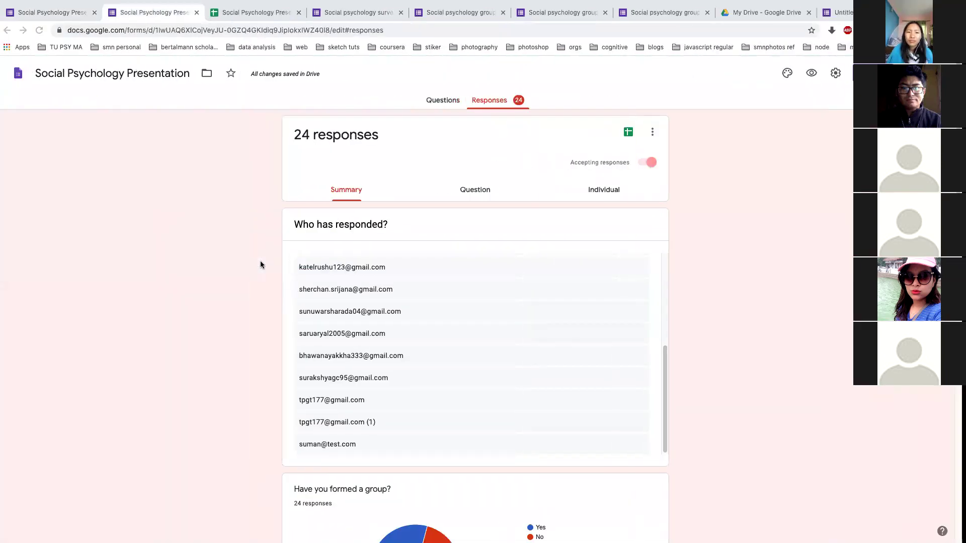
Compare the Locus of Control and Social Psychology (24 responses) summaries, ending on the Google sheet slide
{"action": "key", "text": "ctrl+Right"}
{"action": "key", "text": "ctrl+Left"}
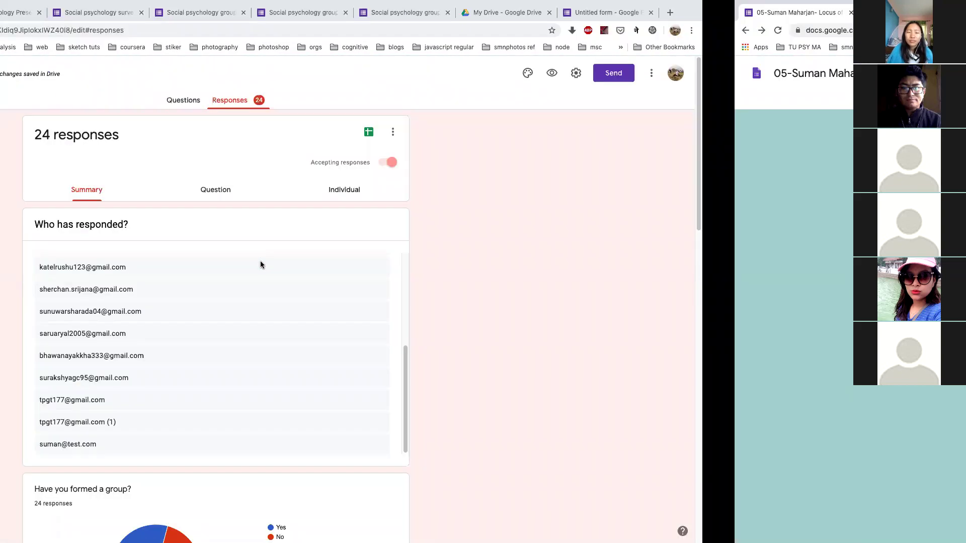
{"action": "key", "text": "ctrl+Right"}
{"action": "key", "text": "ctrl+Right"}
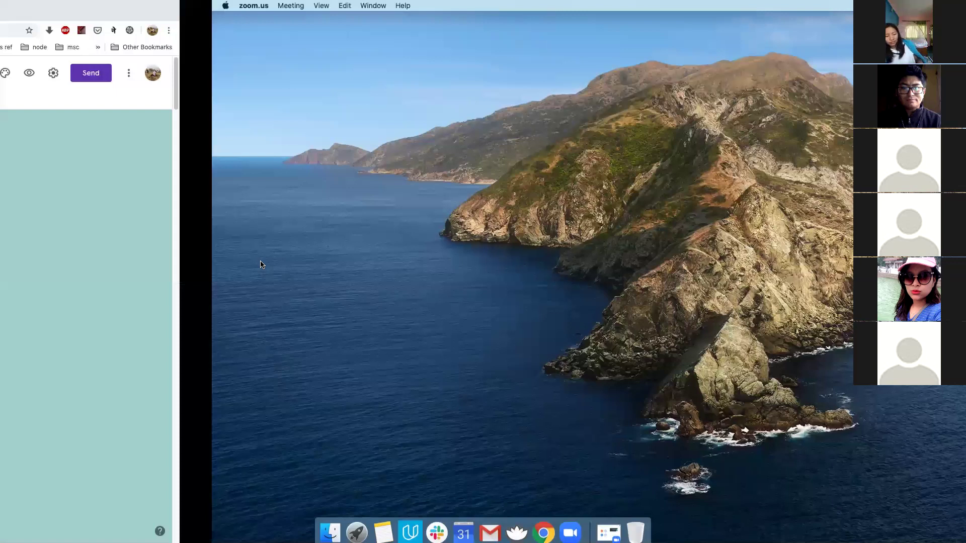
{"action": "key", "text": "ctrl+Left"}
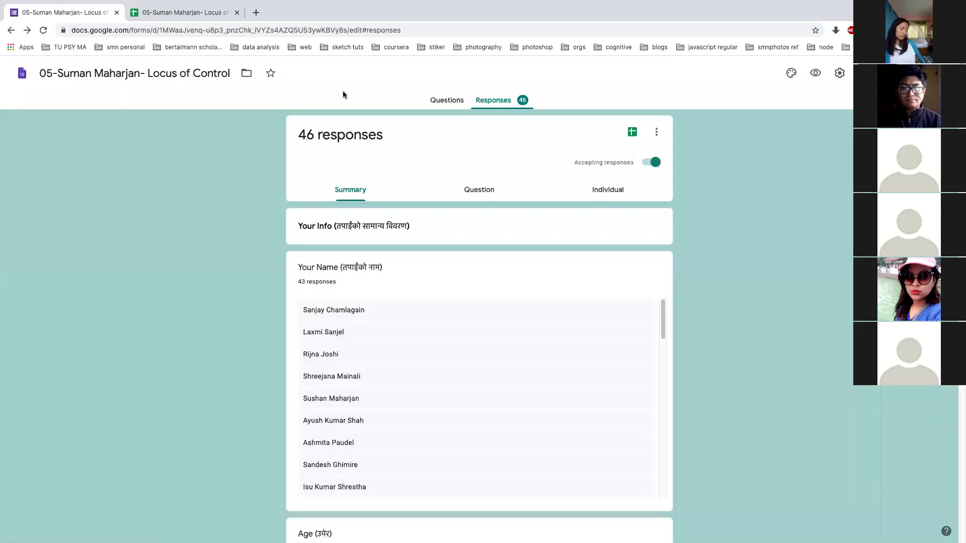
{"action": "key", "text": "ctrl+Left"}
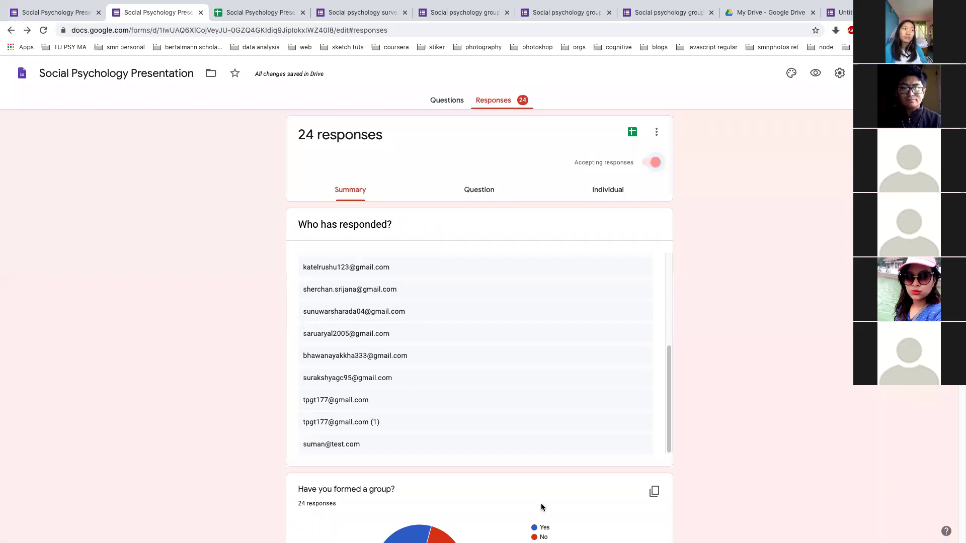
{"action": "key", "text": "ctrl+Right"}
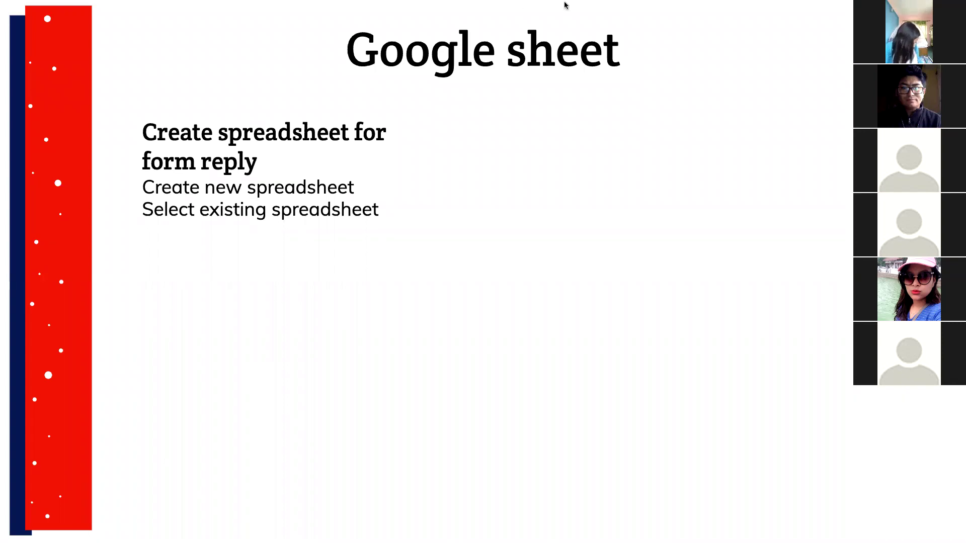
Present slide 9 'Google sheet', then return to the Social Psychology form's responses
{"action": "mouse_move", "coordinate": [564, 4]}
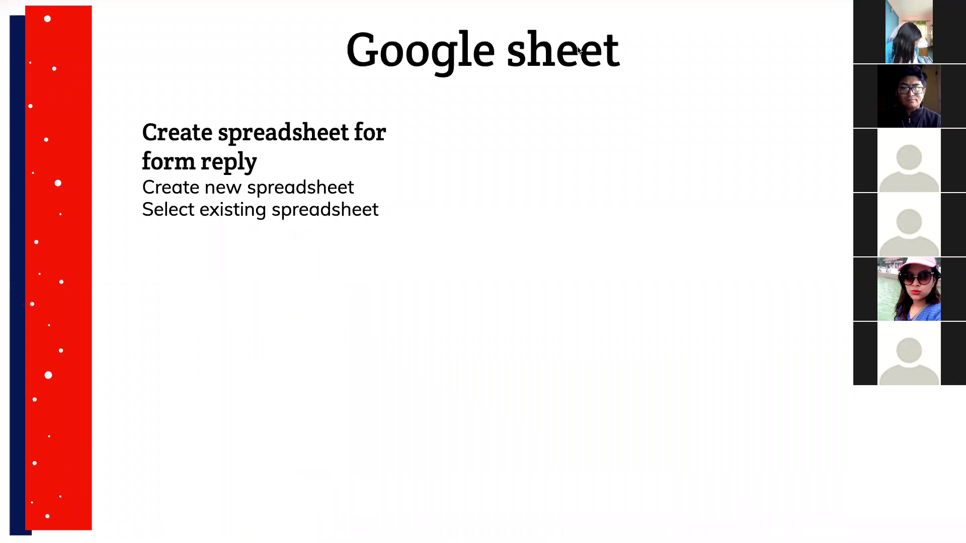
{"action": "mouse_move", "coordinate": [667, 5]}
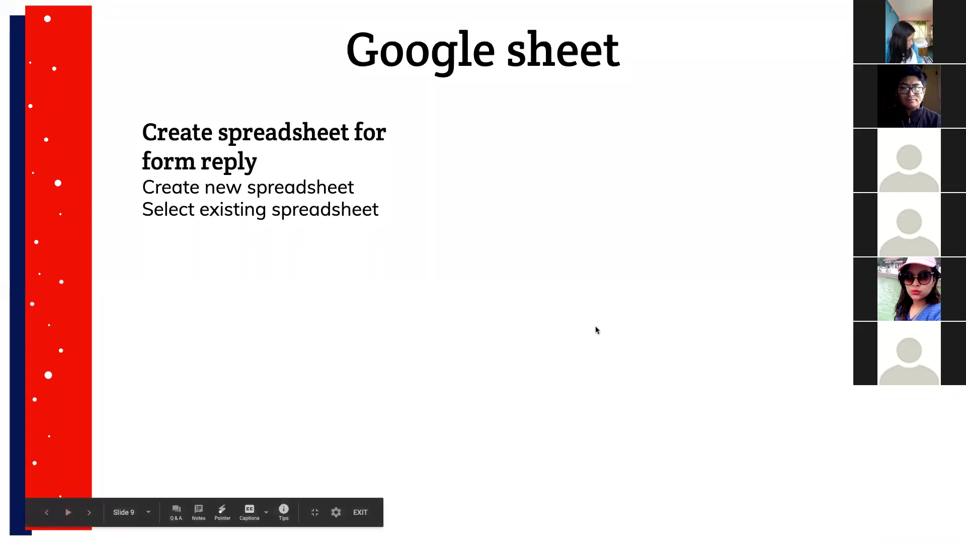
{"action": "key", "text": "super+Tab"}
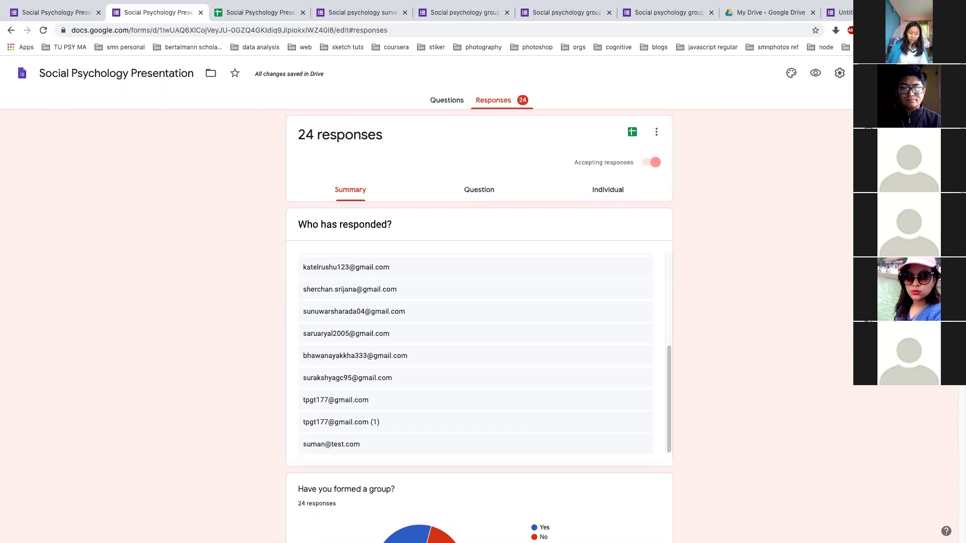
Copy the Social Psychology Presentation form's address and load it in a new tab
{"action": "left_click", "coordinate": [392, 31]}
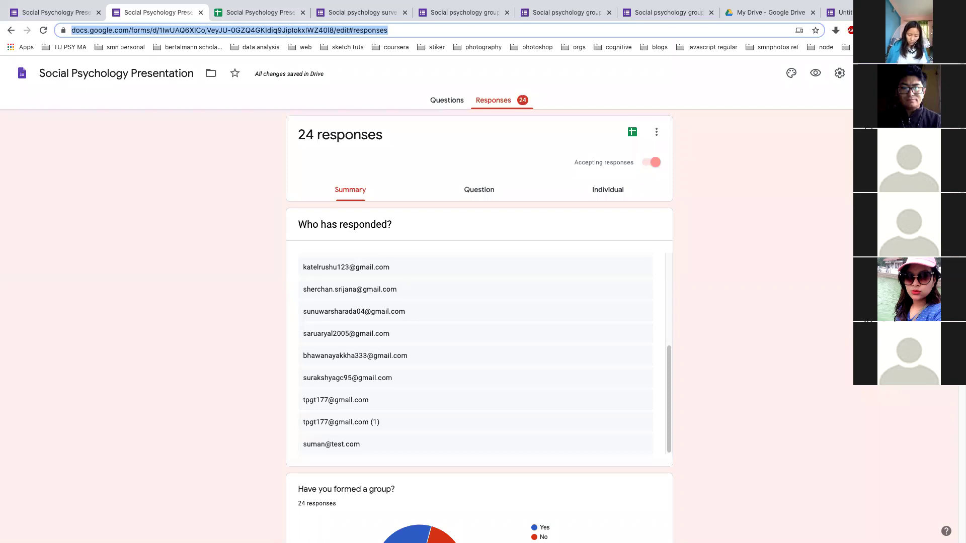
{"action": "key", "text": "super+t"}
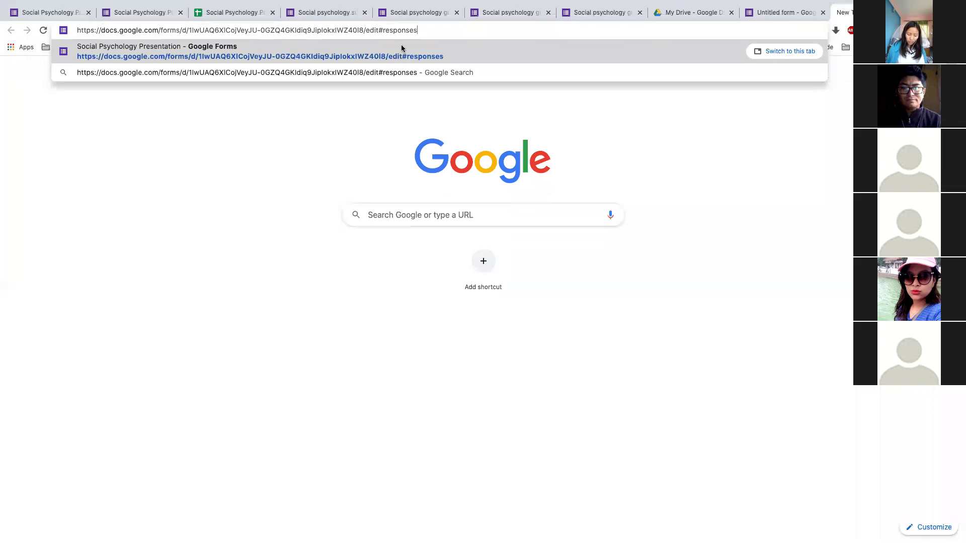
{"action": "left_click", "coordinate": [413, 55]}
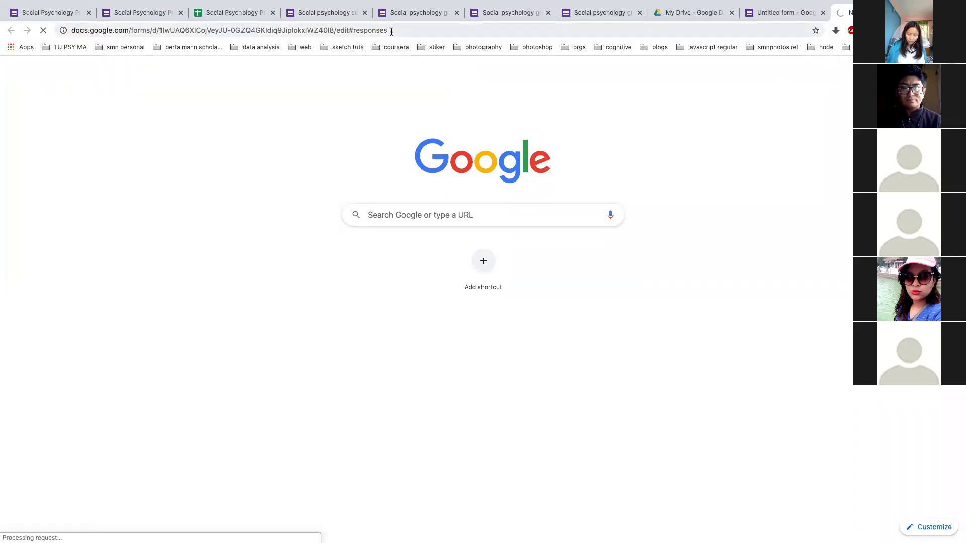
Replace the address ending 'edit#responses' with 'copy' to open the Make-a-copy page
{"action": "left_click_drag", "start_coordinate": [389, 30], "coordinate": [334, 31]}
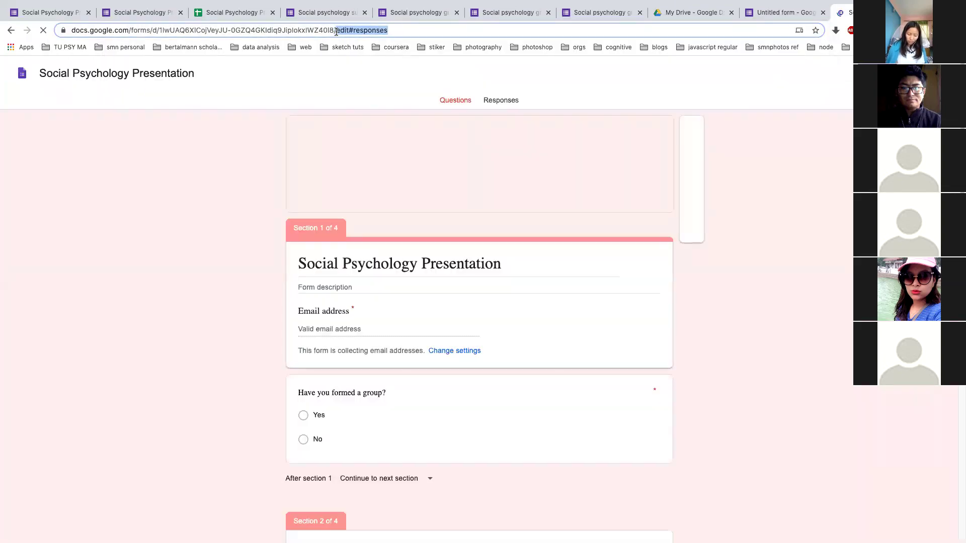
{"action": "type", "text": "cop"}
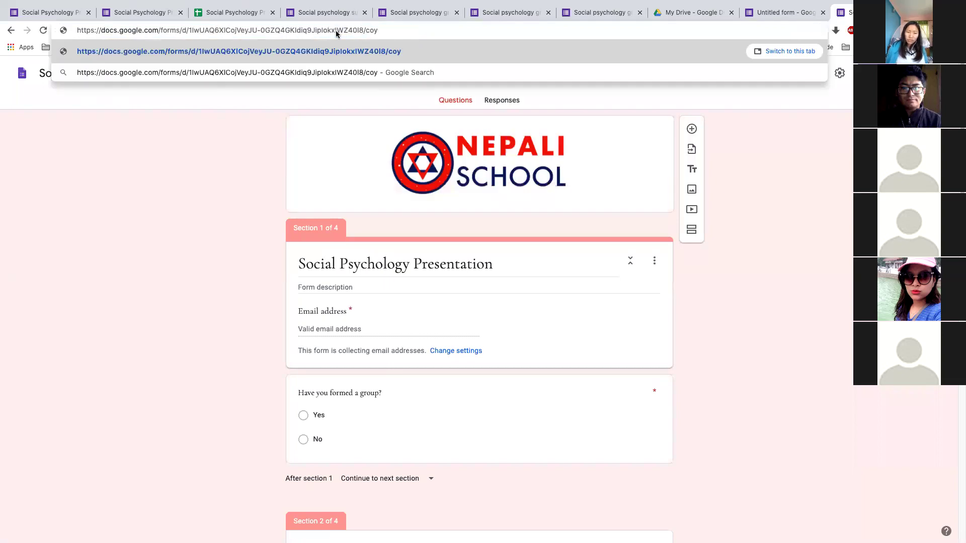
{"action": "type", "text": "y"}
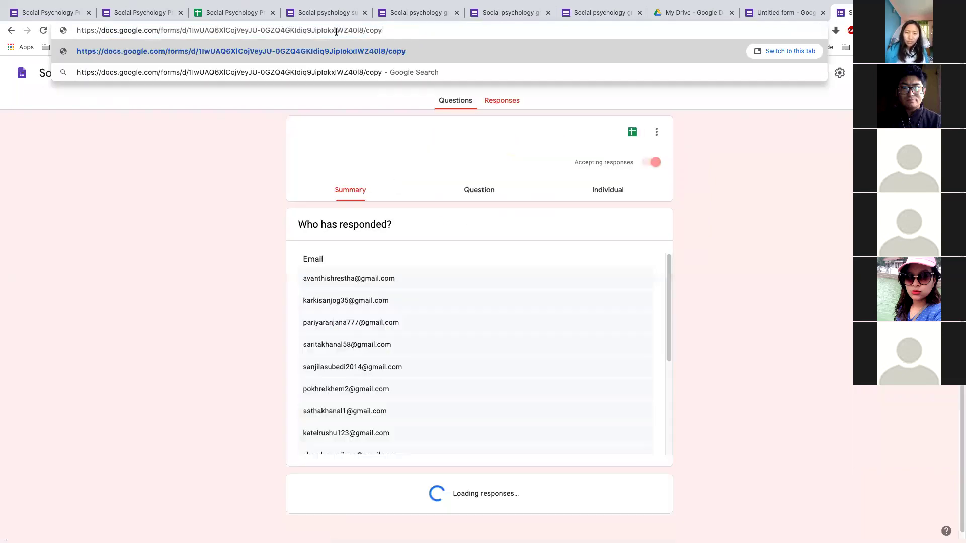
{"action": "key", "text": "Return"}
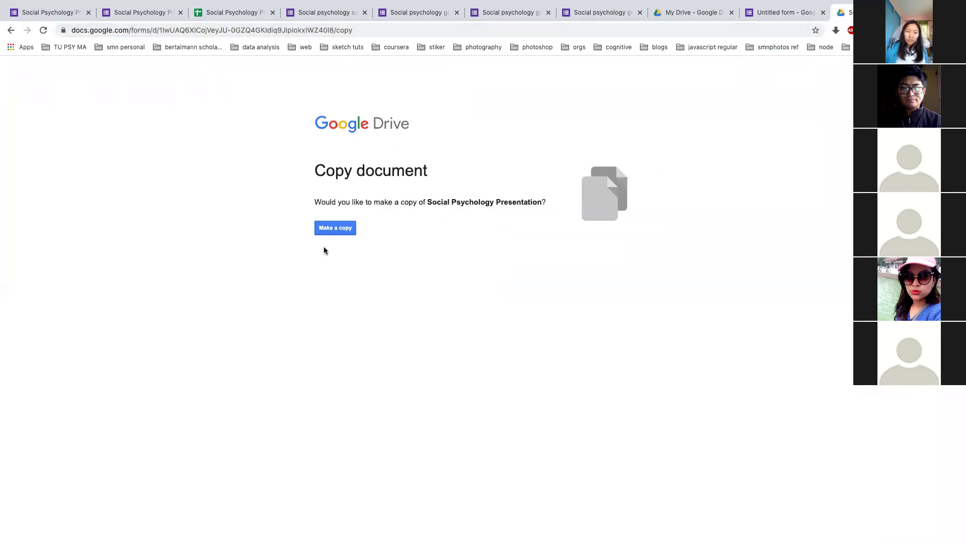
Take the Social psychology survey form's web address and return to the Copy document page
{"action": "left_click", "coordinate": [372, 31]}
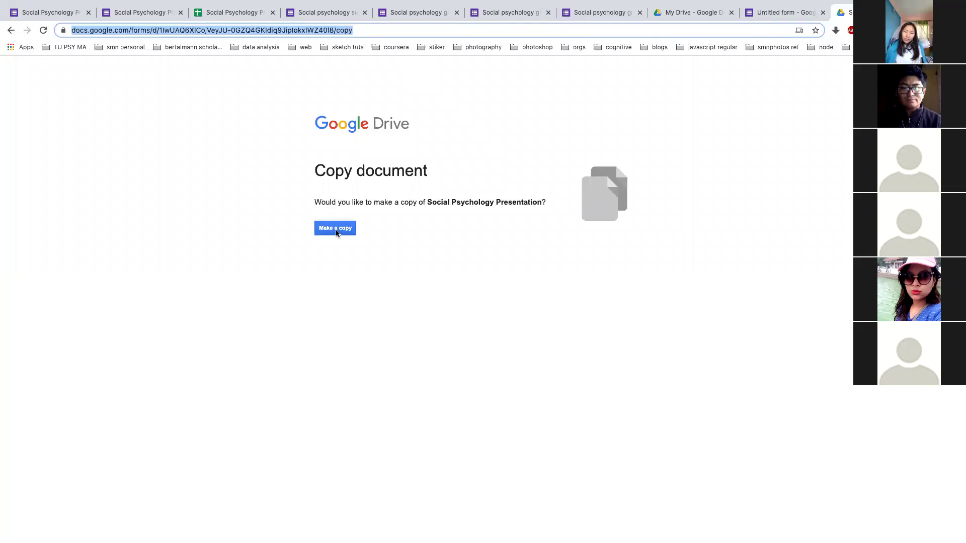
{"action": "key", "text": "ctrl+Left"}
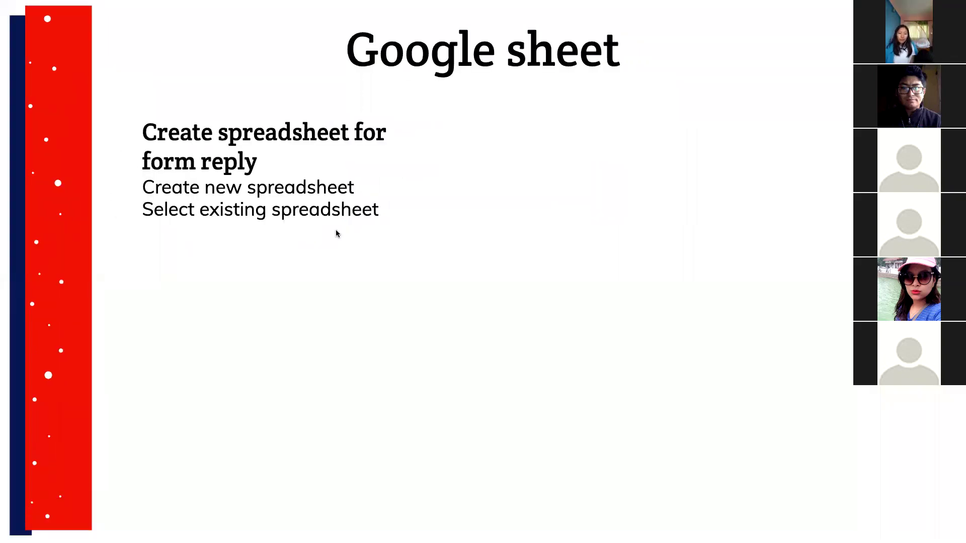
{"action": "key", "text": "ctrl+Right"}
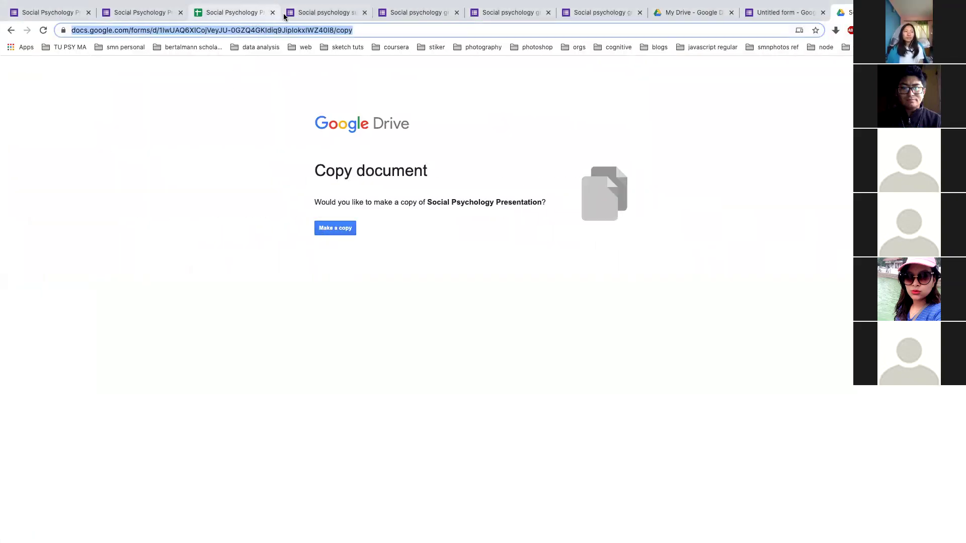
{"action": "left_click", "coordinate": [284, 15]}
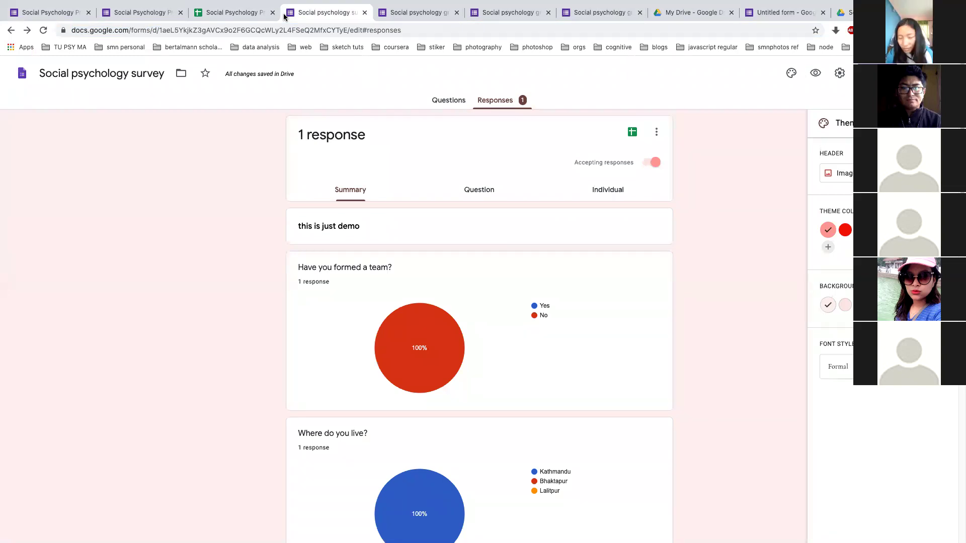
{"action": "left_click", "coordinate": [292, 31]}
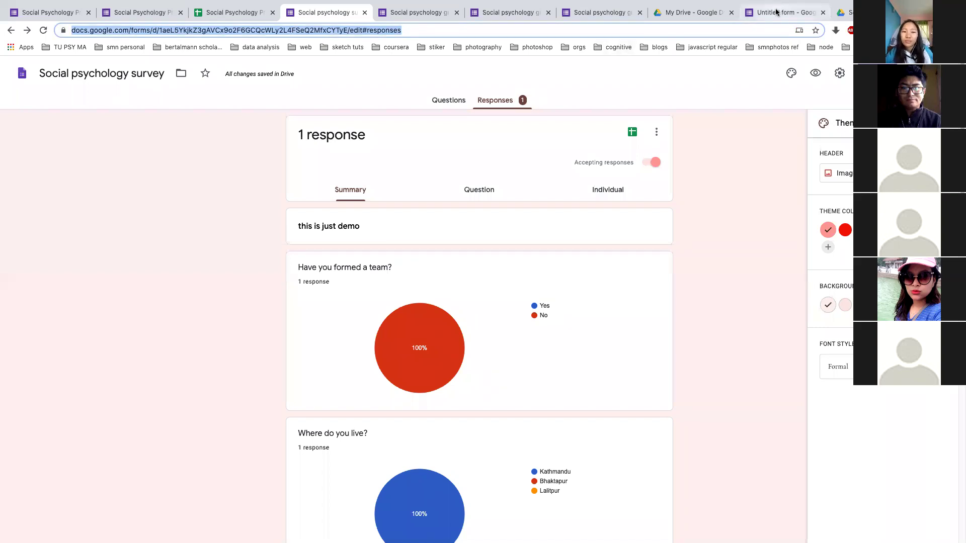
{"action": "left_click", "coordinate": [765, 20]}
{"action": "left_click", "coordinate": [845, 12]}
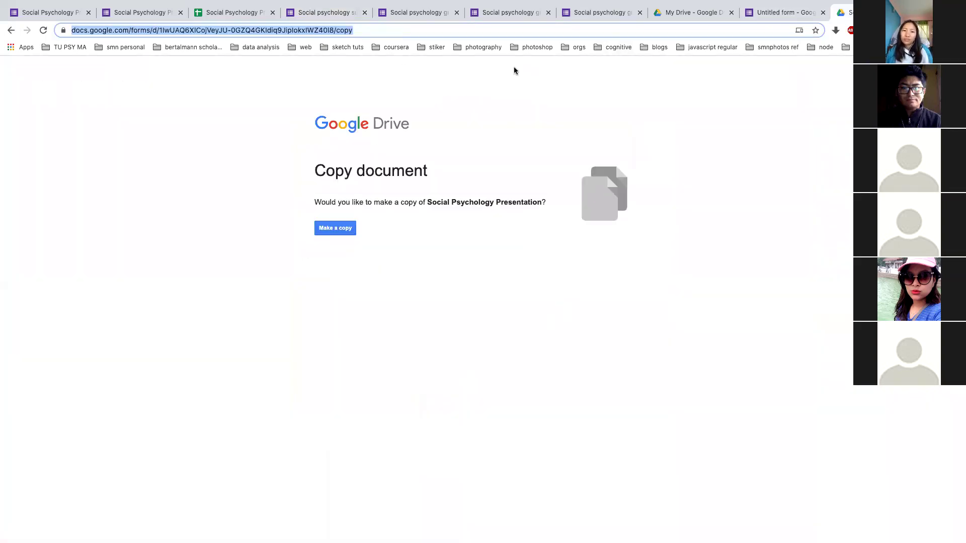
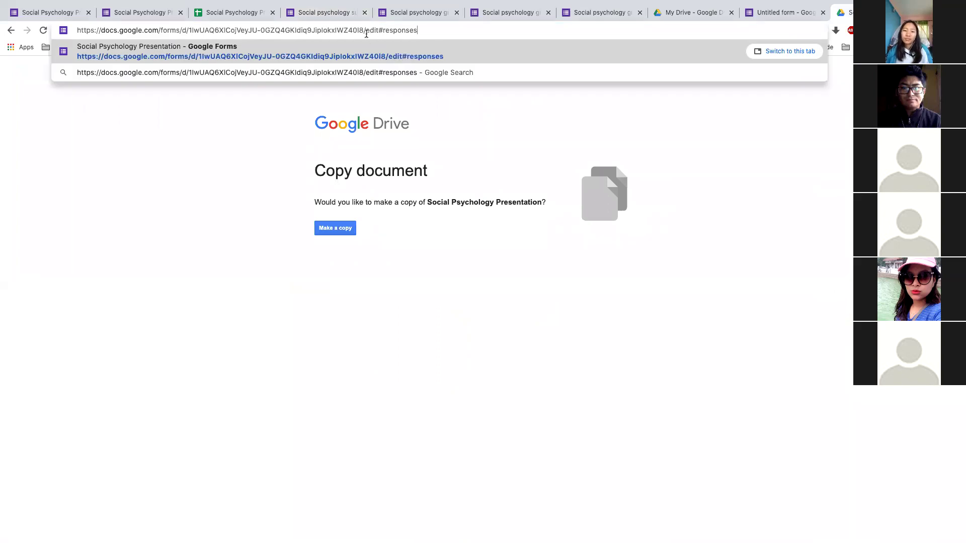
Paste the edit address, change 'edit#responses' to 'copy', then close the Copy document tab
{"action": "left_click_drag", "start_coordinate": [365, 31], "coordinate": [429, 45]}
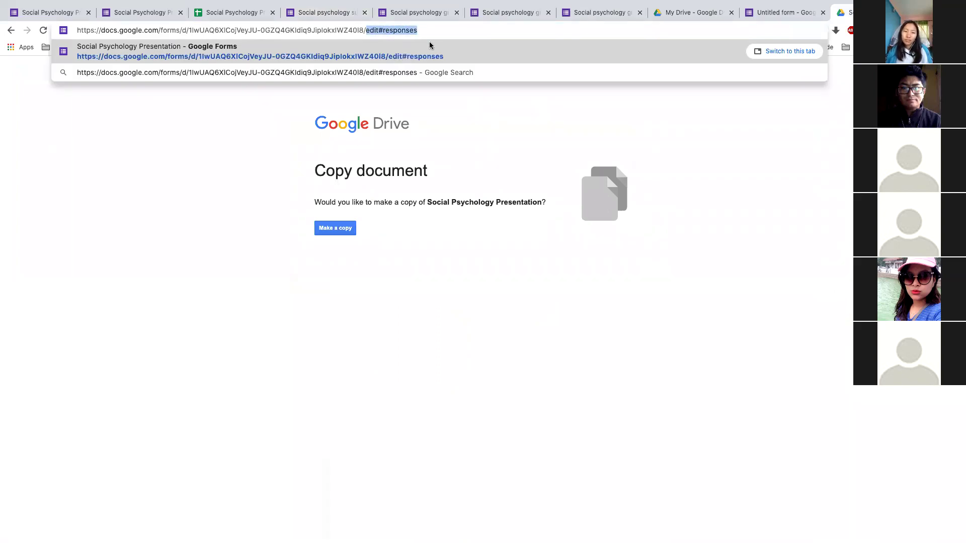
{"action": "key", "text": "BackSpace"}
{"action": "type", "text": "copy"}
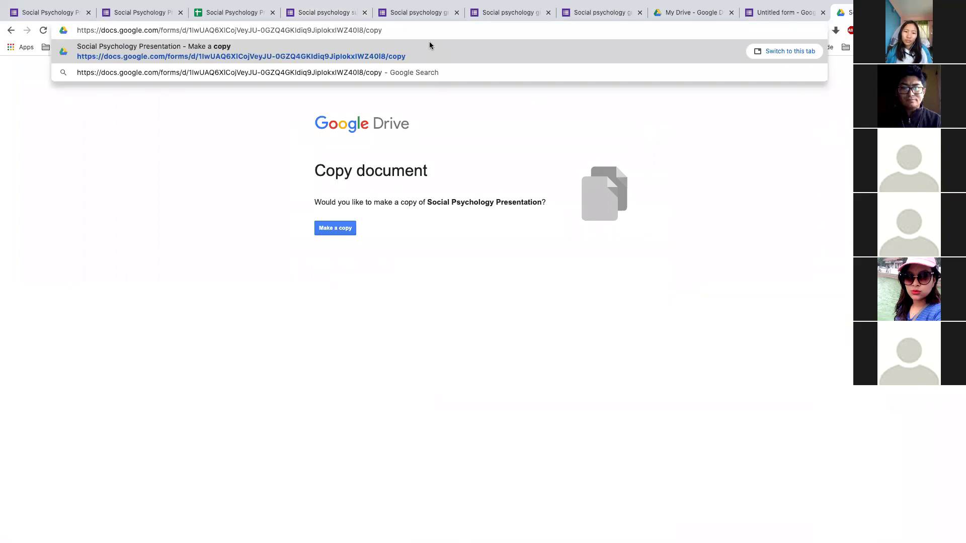
{"action": "key", "text": "super+a"}
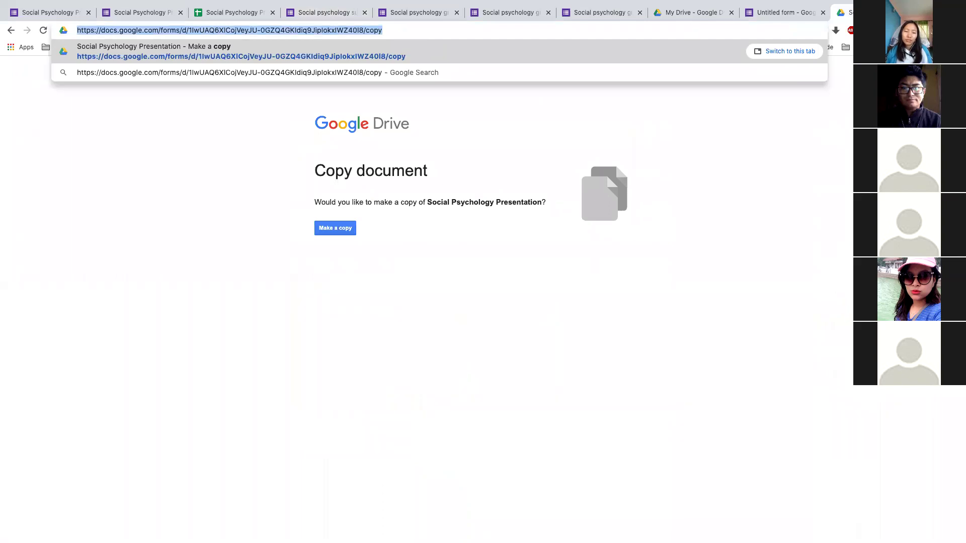
{"action": "key", "text": "super+w"}
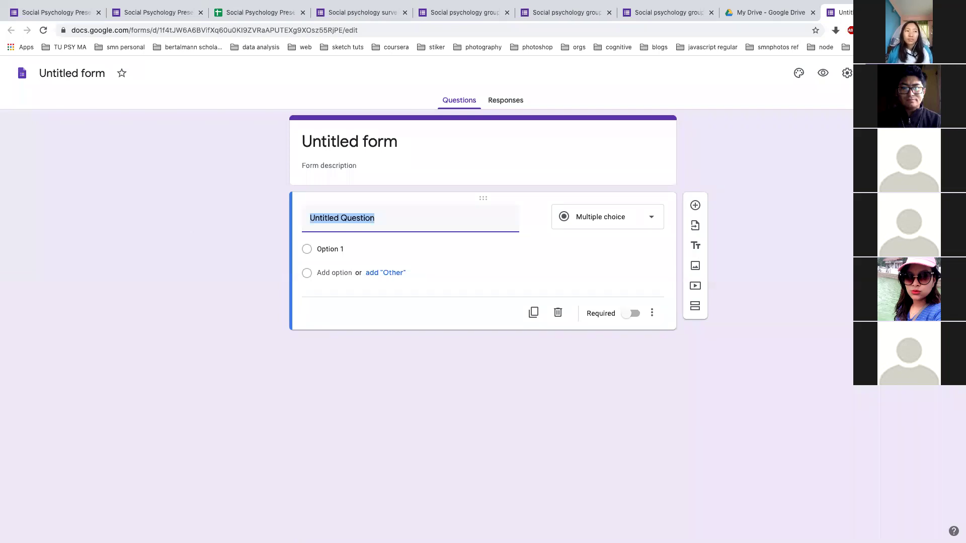
Switch desktops from the Untitled form back to the Google sheet slide 9
{"action": "key", "text": "ctrl+Left"}
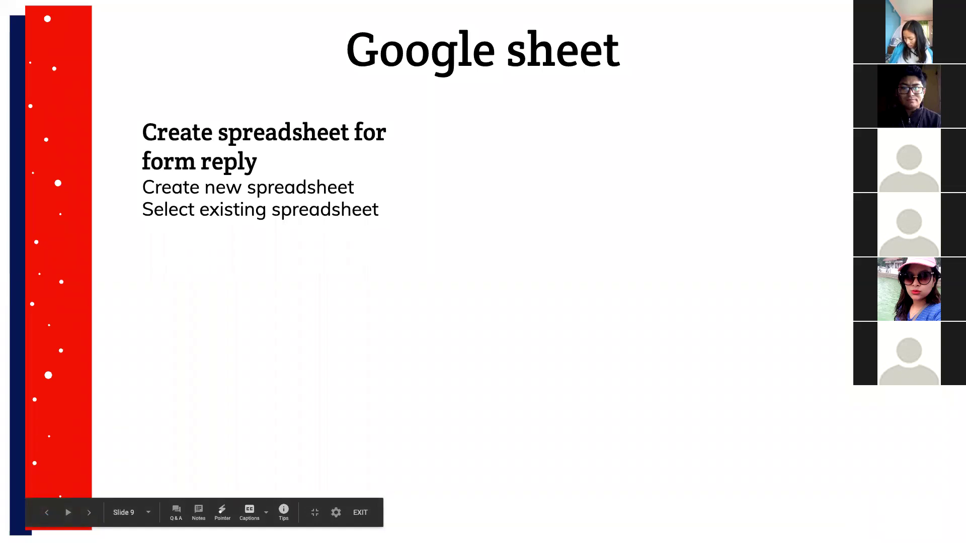
{"action": "key", "text": "ctrl+Right"}
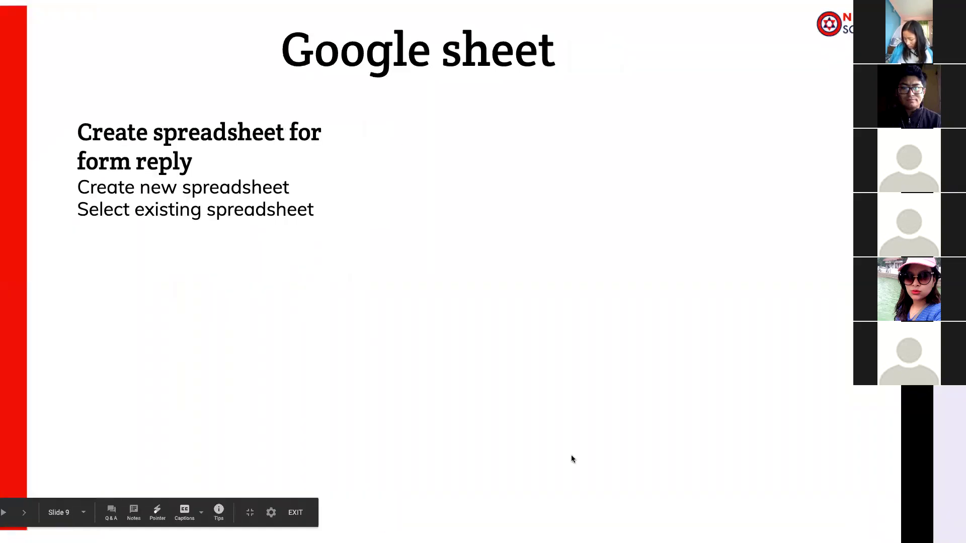
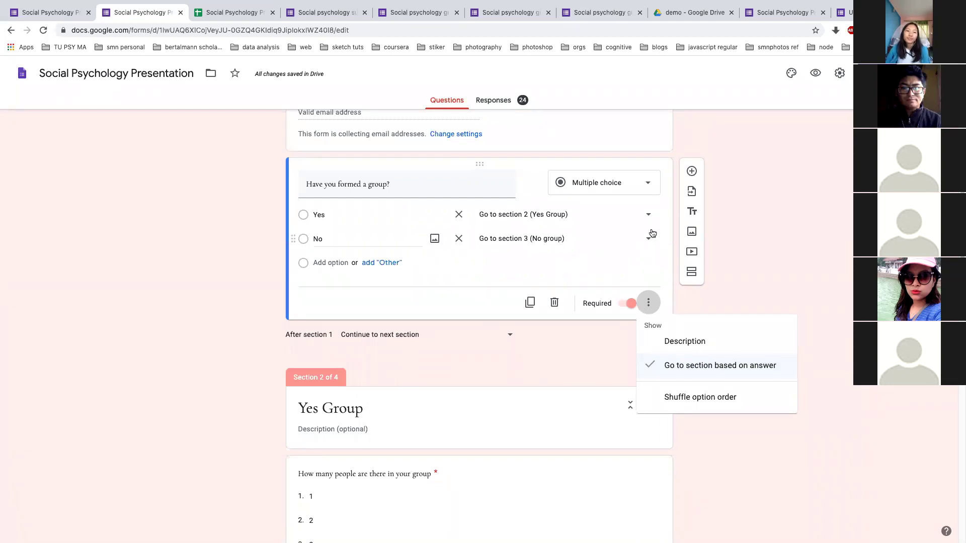
{"action": "left_click", "coordinate": [647, 216]}
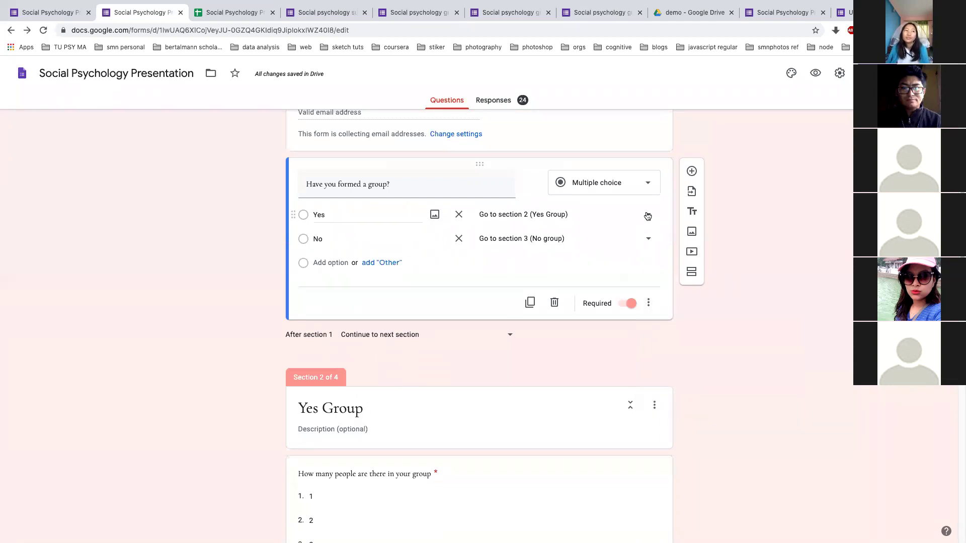
{"action": "left_click", "coordinate": [647, 216]}
{"action": "left_click", "coordinate": [551, 227]}
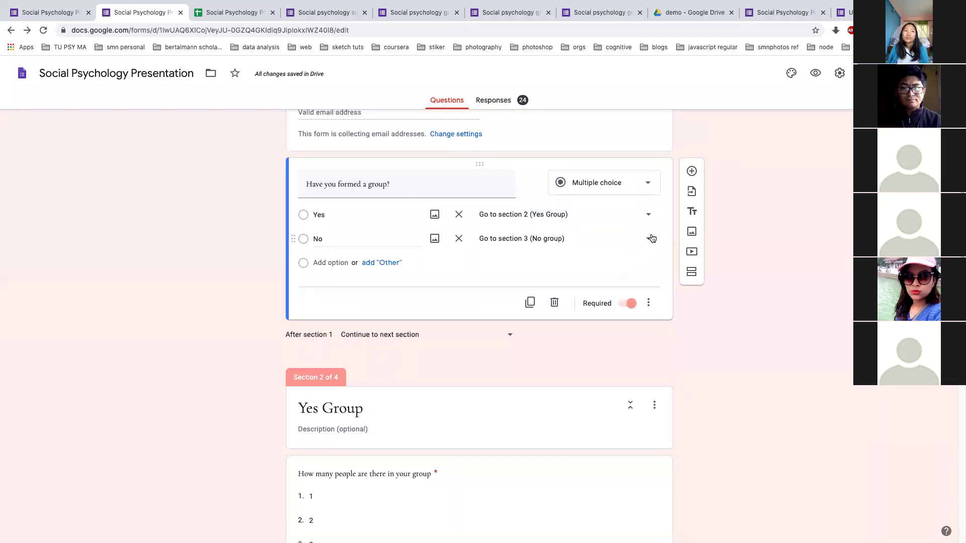
{"action": "left_click", "coordinate": [650, 238]}
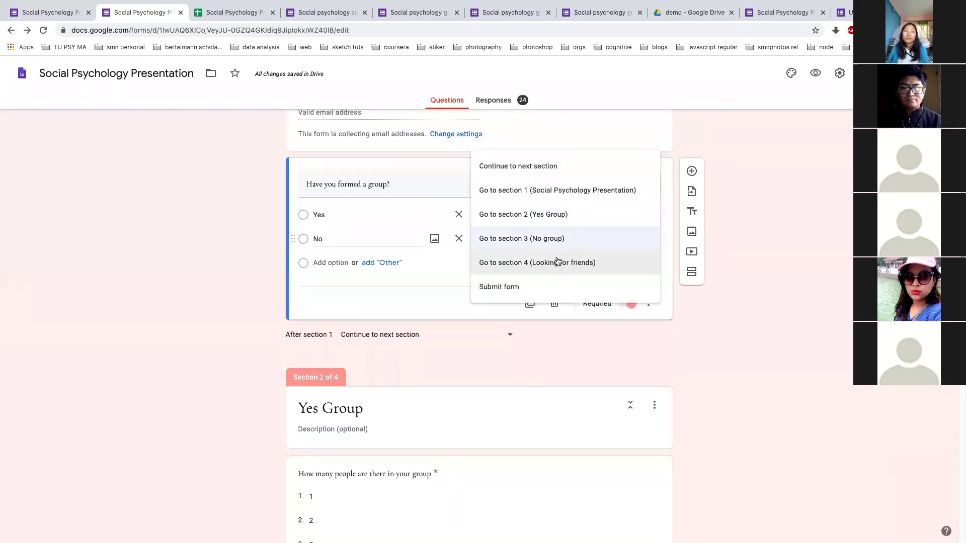
{"action": "left_click", "coordinate": [557, 241]}
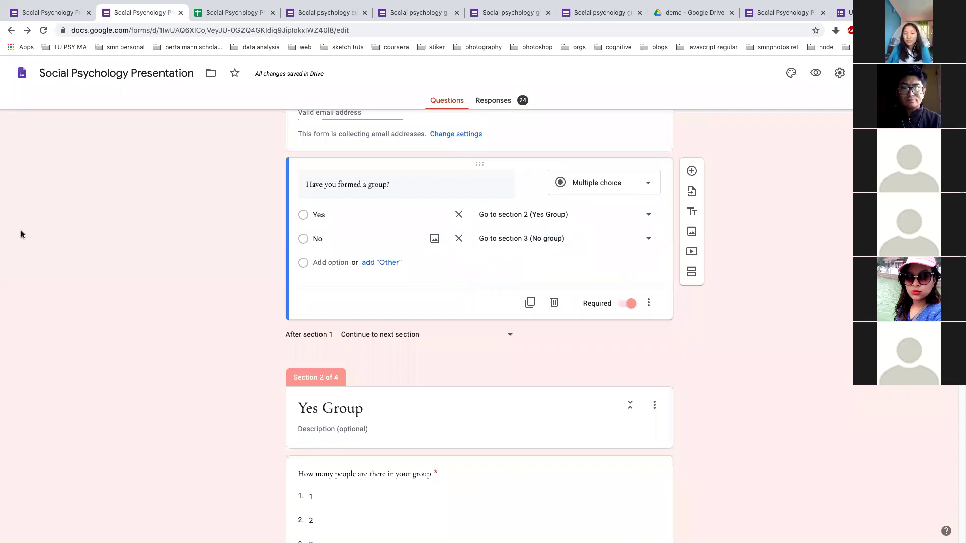
{"action": "key", "text": "ctrl+Left"}
{"action": "key", "text": "ctrl+Right"}
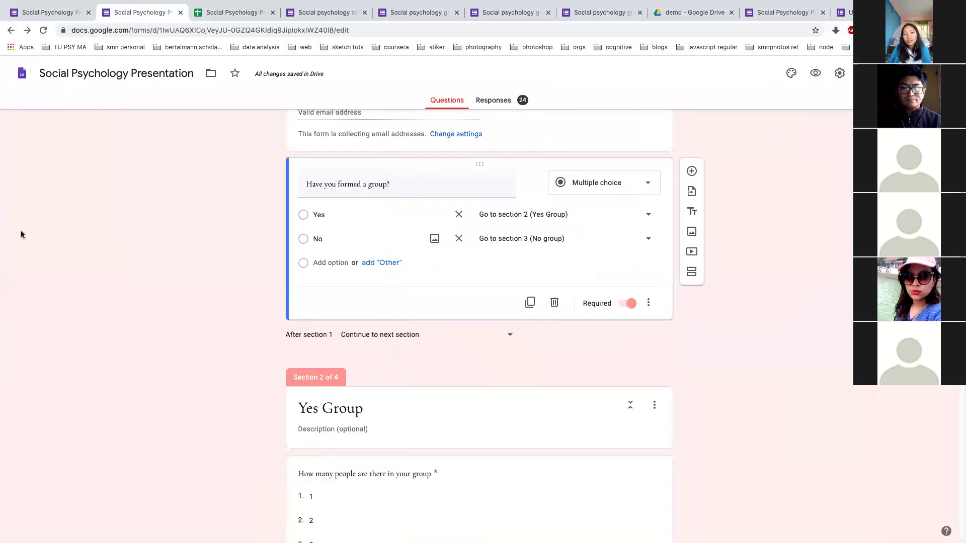
{"action": "key", "text": "ctrl+Left"}
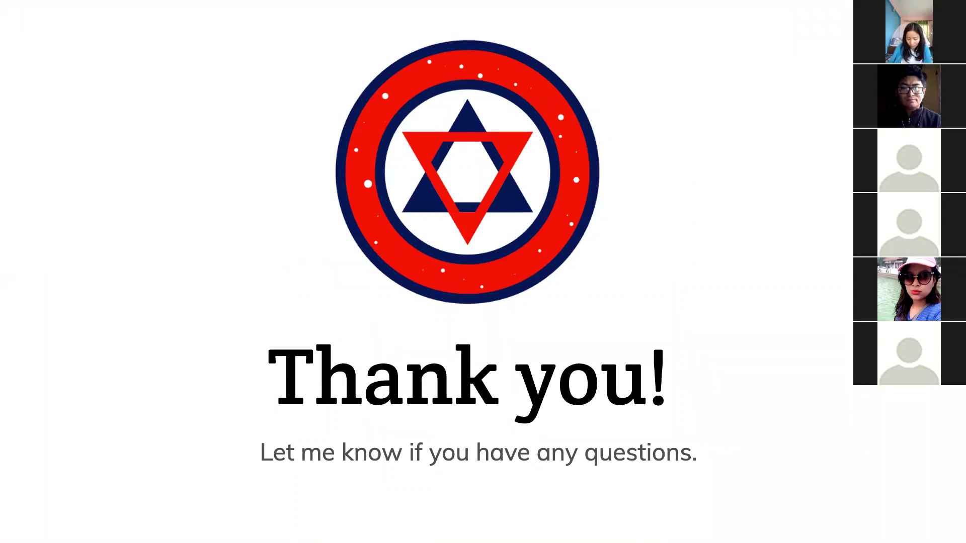
{"action": "key", "text": "ctrl+Right"}
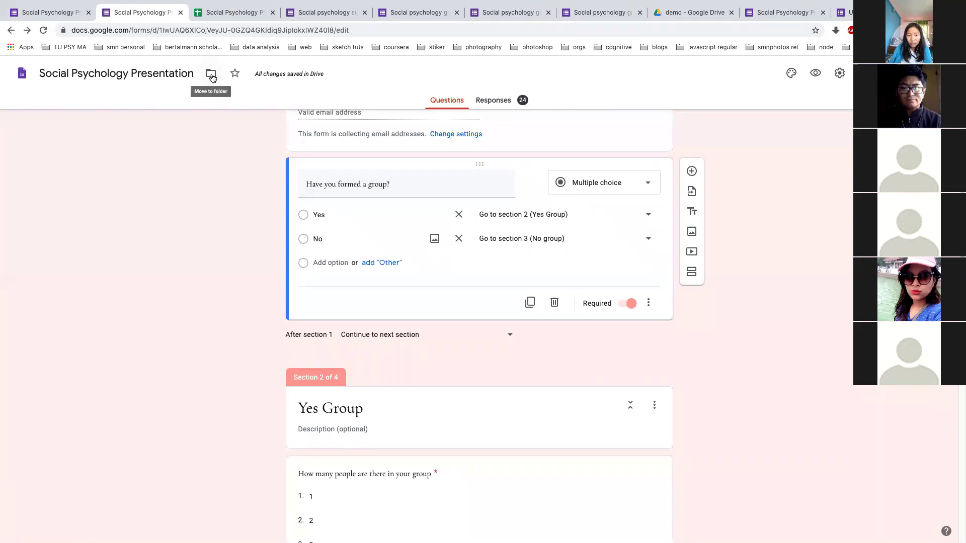
{"action": "left_click", "coordinate": [210, 75]}
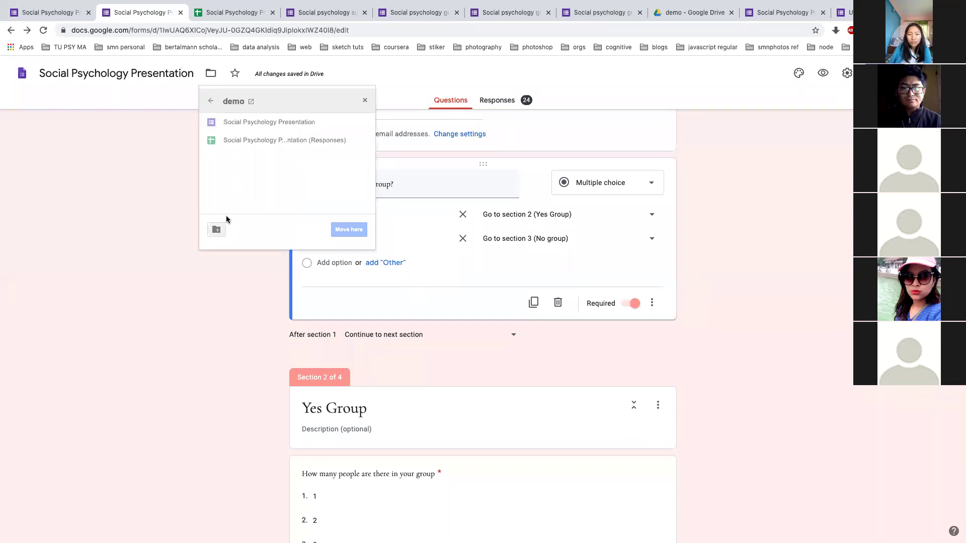
{"action": "left_click", "coordinate": [129, 167]}
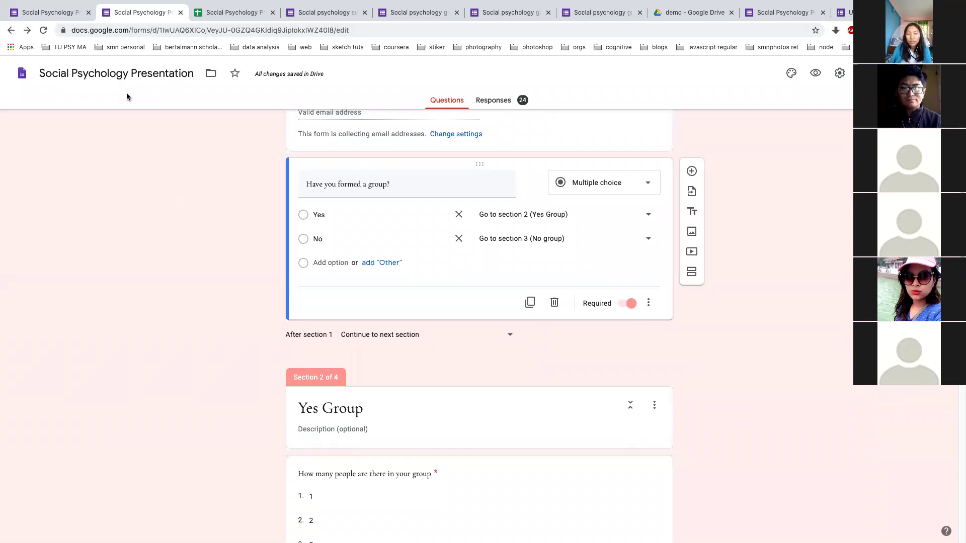
Load Google Drive's My Drive page in a new browser tab
{"action": "key", "text": "ctrl+t"}
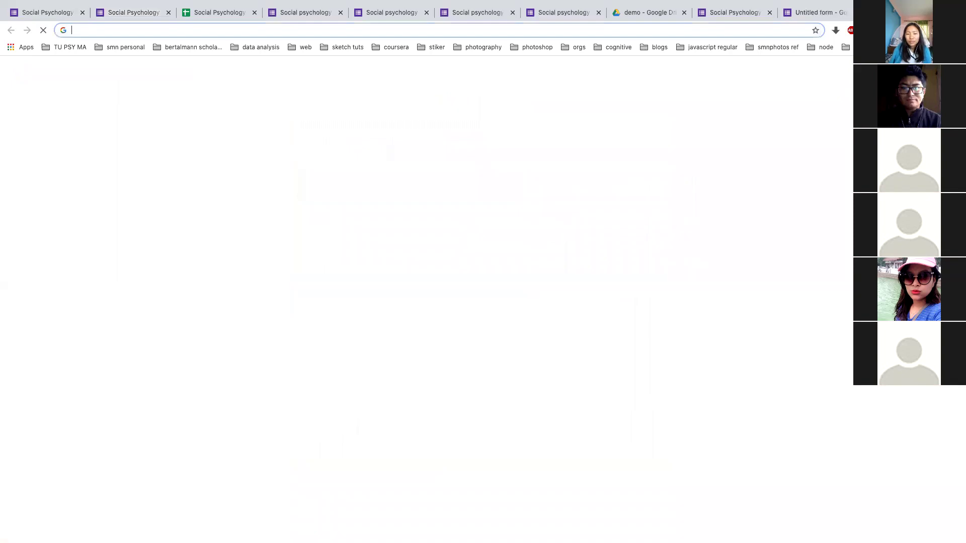
{"action": "type", "text": "drive.google.com/drive/my-drive"}
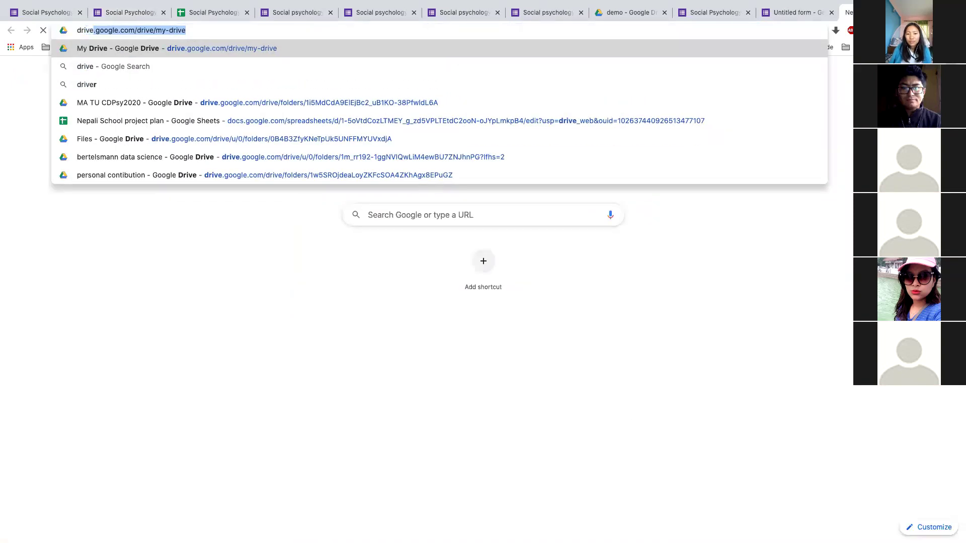
{"action": "key", "text": "Right"}
{"action": "key", "text": "Return"}
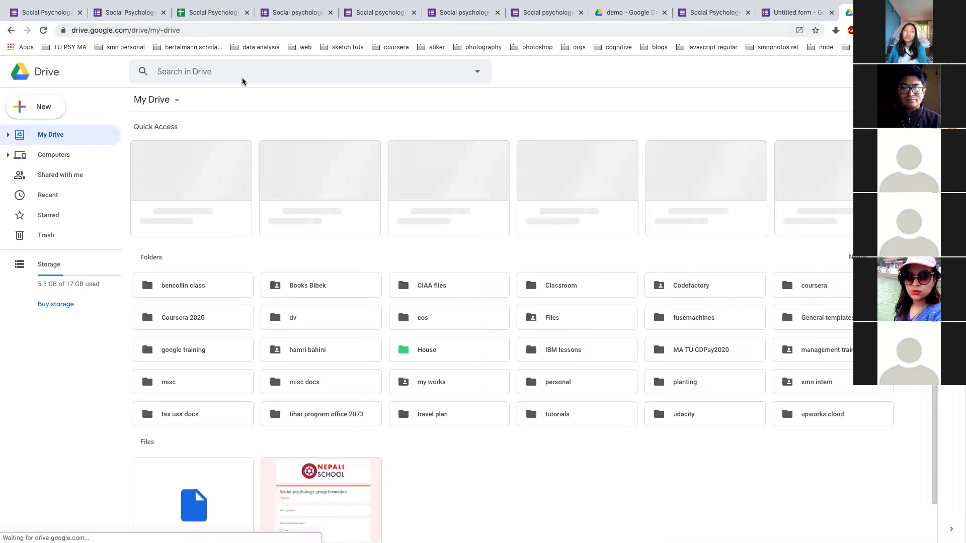
{"action": "scroll", "coordinate": [319, 317], "scroll_direction": "down", "scroll_amount": 1}
{"action": "scroll", "coordinate": [320, 353], "scroll_direction": "up", "scroll_amount": 1}
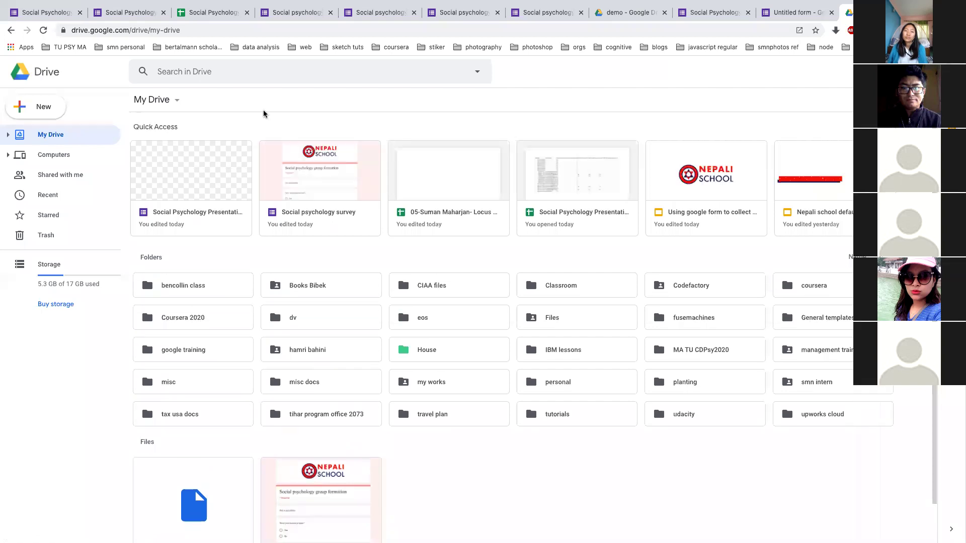
Search Drive for the locus of control experiment folder, open it, then go up to the lab folder
{"action": "left_click", "coordinate": [269, 75]}
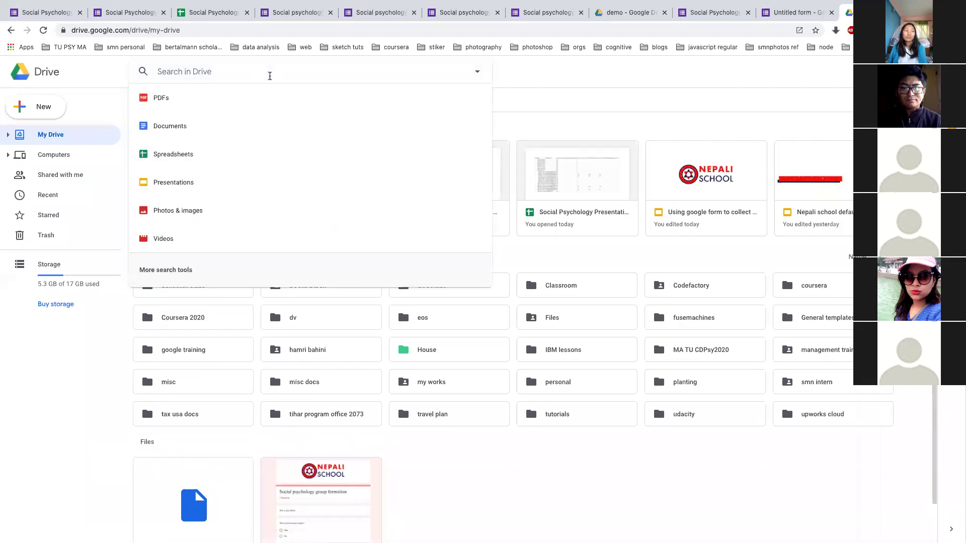
{"action": "type", "text": "suman "}
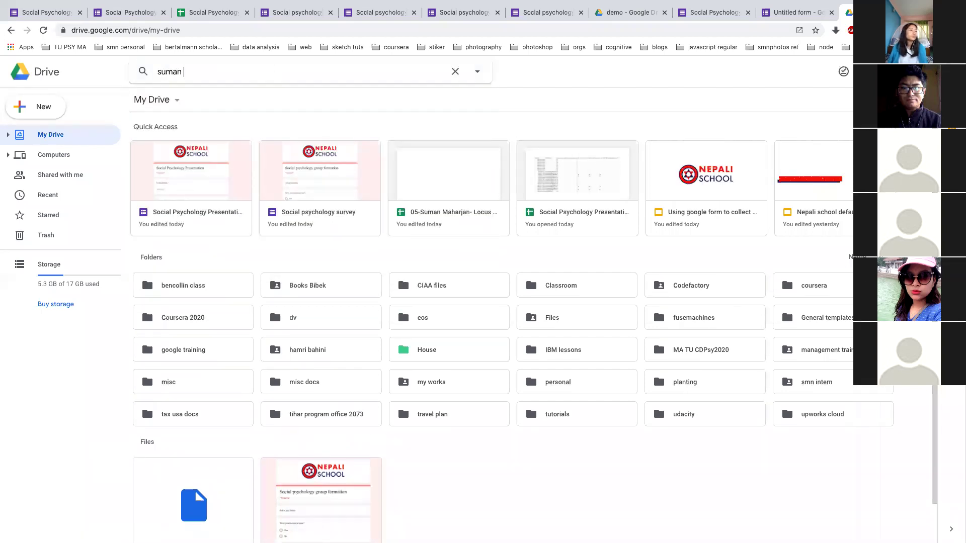
{"action": "type", "text": "locus"}
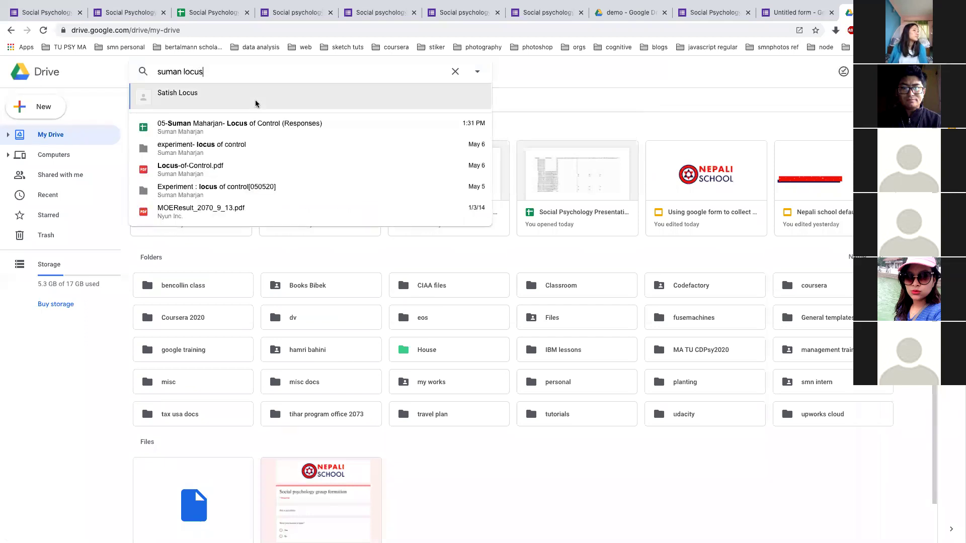
{"action": "left_click", "coordinate": [204, 148]}
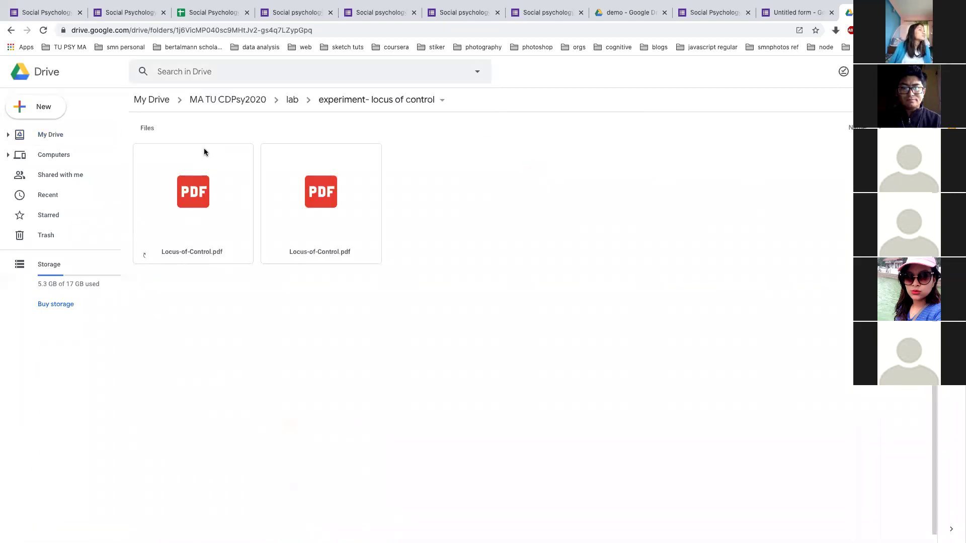
{"action": "left_click", "coordinate": [293, 99]}
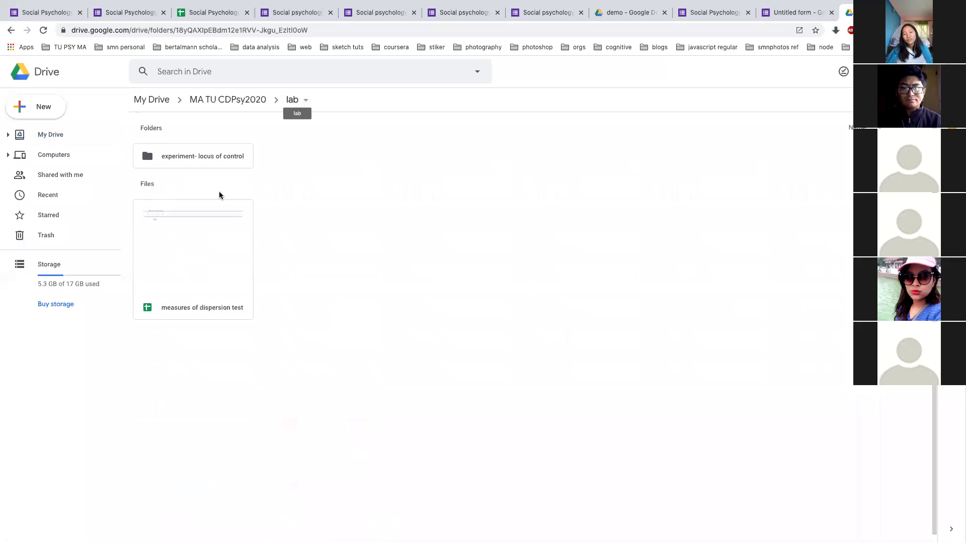
Search Drive again for 'locus of', then return to the live Social Psychology Presentation form
{"action": "left_click", "coordinate": [237, 70]}
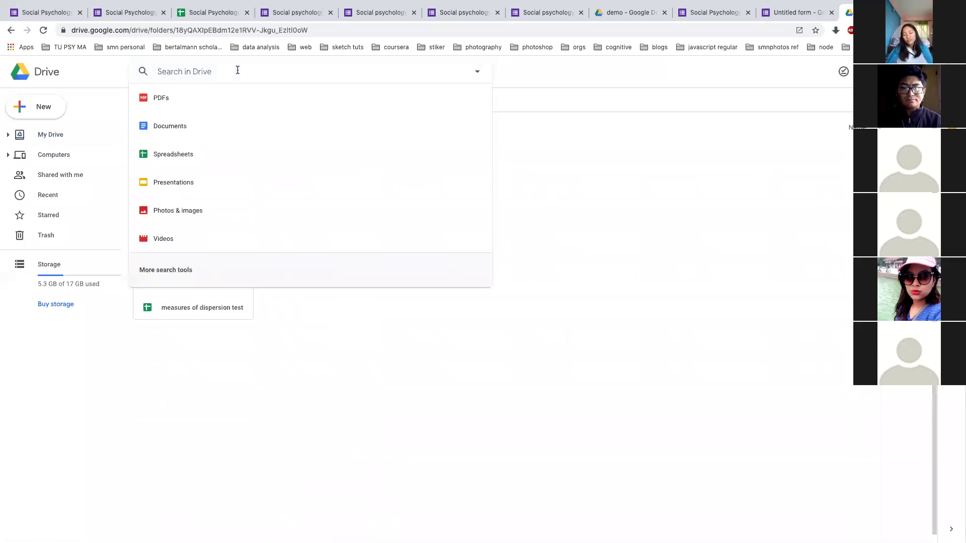
{"action": "type", "text": "locus of"}
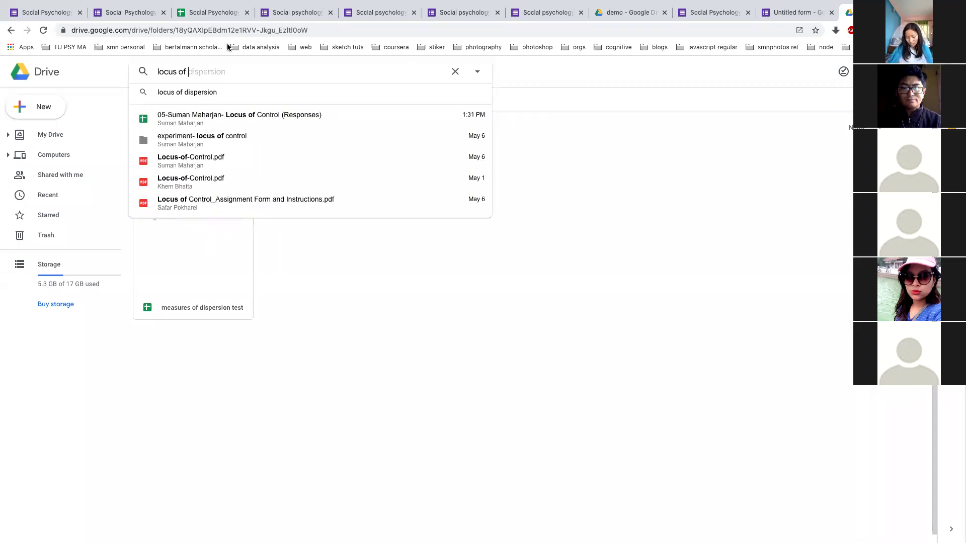
{"action": "left_click", "coordinate": [45, 12]}
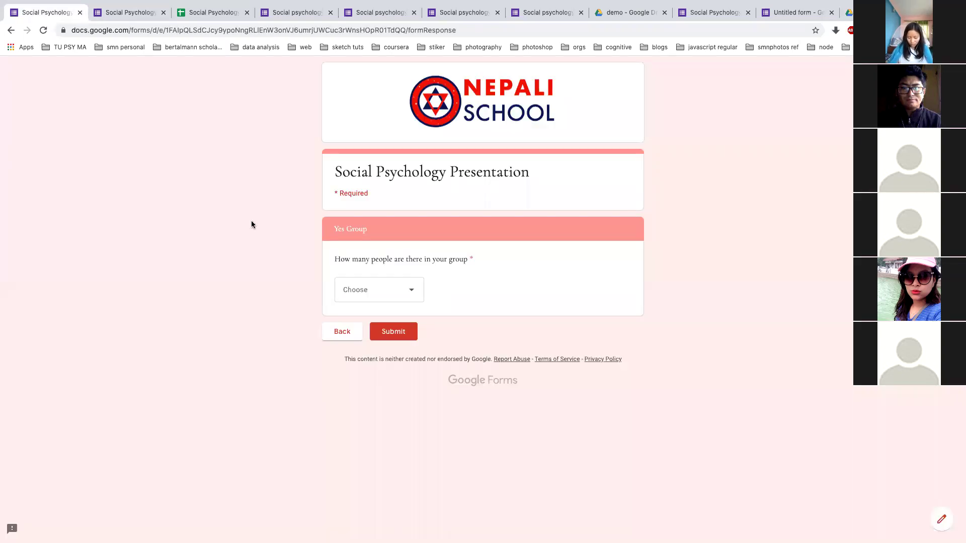
Briefly show the Thank you slide, then bring up the Social Psychology Presentation (Responses) sheet with 22 submissions
{"action": "key", "text": "super+Tab"}
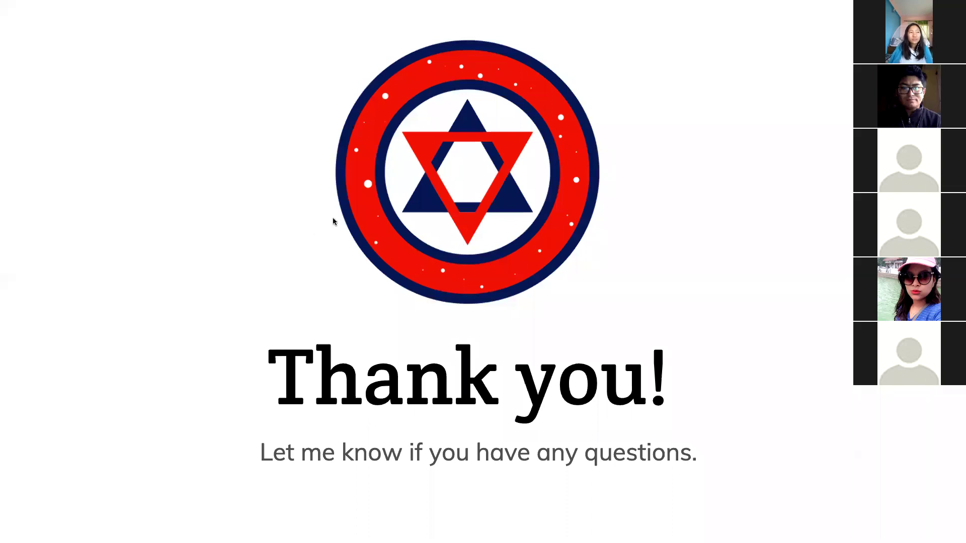
{"action": "key", "text": "ctrl+Right"}
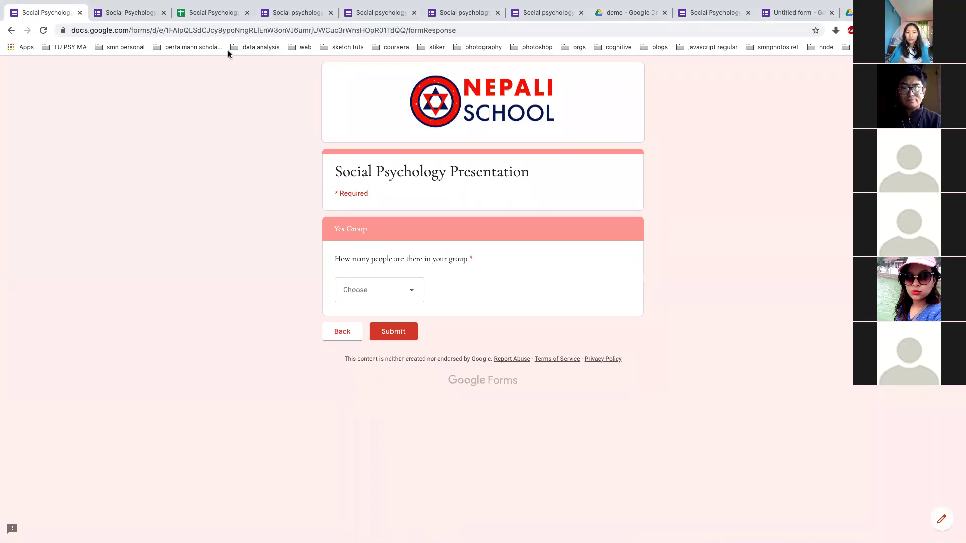
{"action": "left_click", "coordinate": [202, 17]}
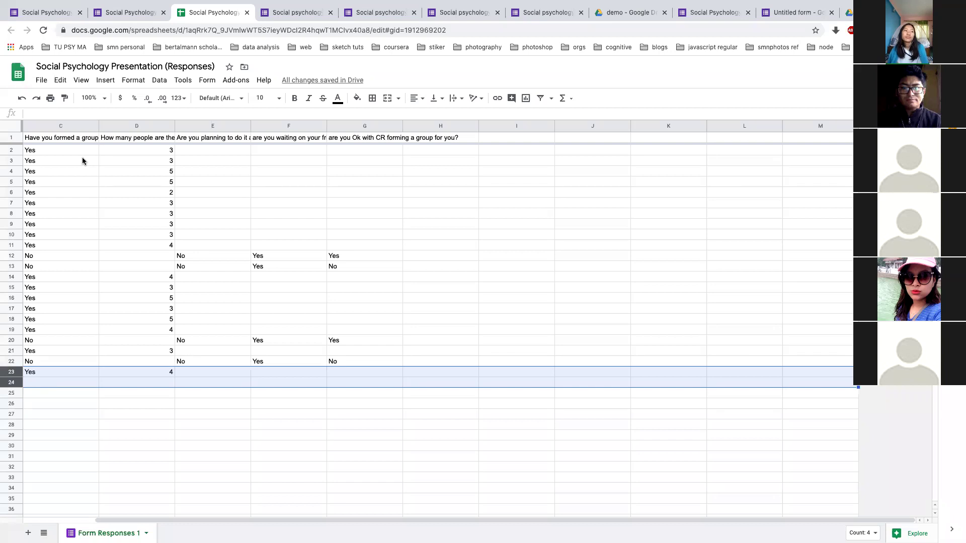
Leave the responses sheet for the form editor and go to the Google Forms home page
{"action": "left_click", "coordinate": [108, 11]}
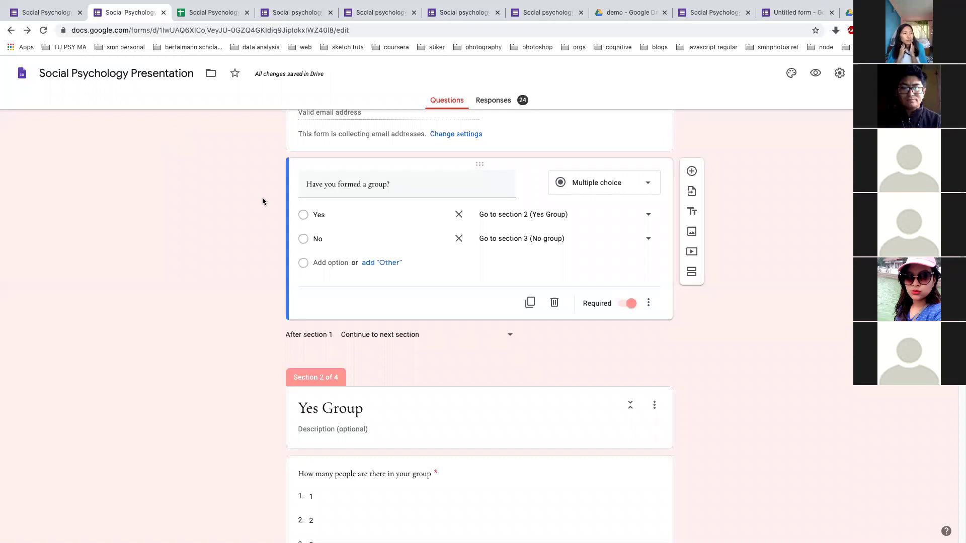
{"action": "scroll", "coordinate": [261, 199], "scroll_direction": "up", "scroll_amount": 5}
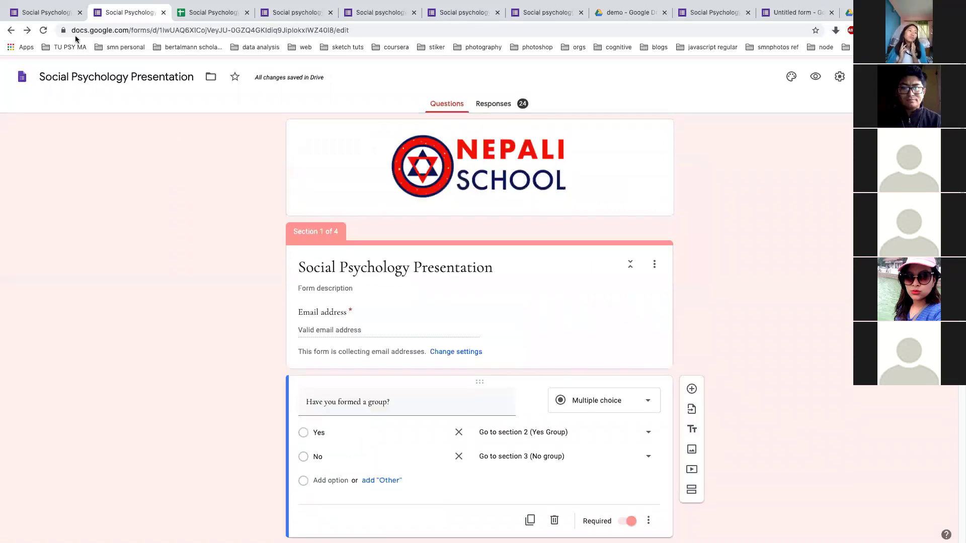
{"action": "left_click", "coordinate": [44, 73]}
{"action": "left_click", "coordinate": [23, 74]}
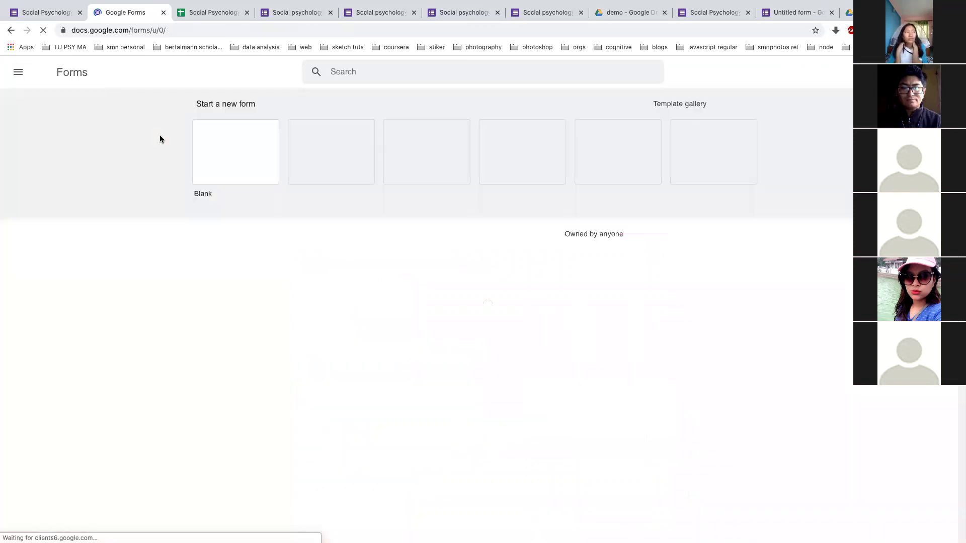
Create a new blank form and title it 'Attendance tracker'
{"action": "left_click", "coordinate": [225, 148]}
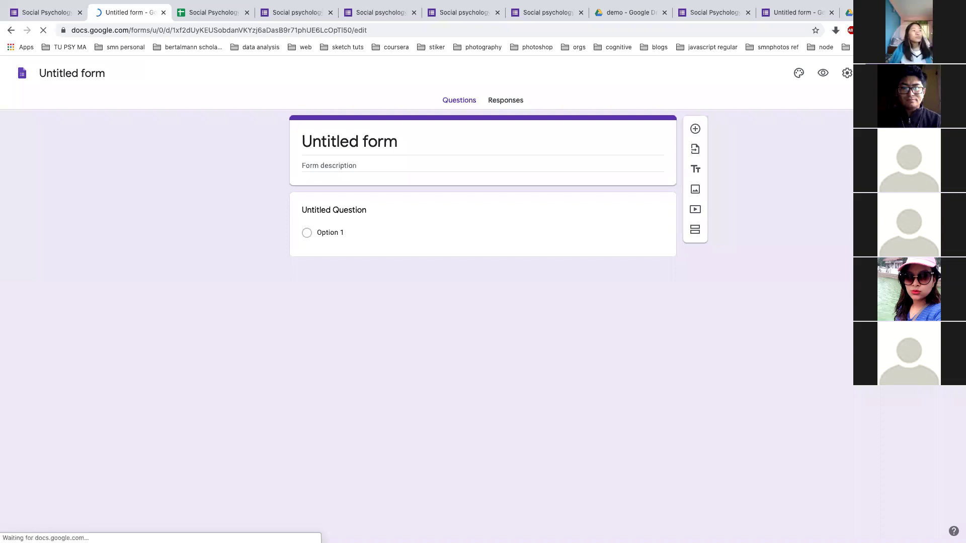
{"action": "type", "text": "A"}
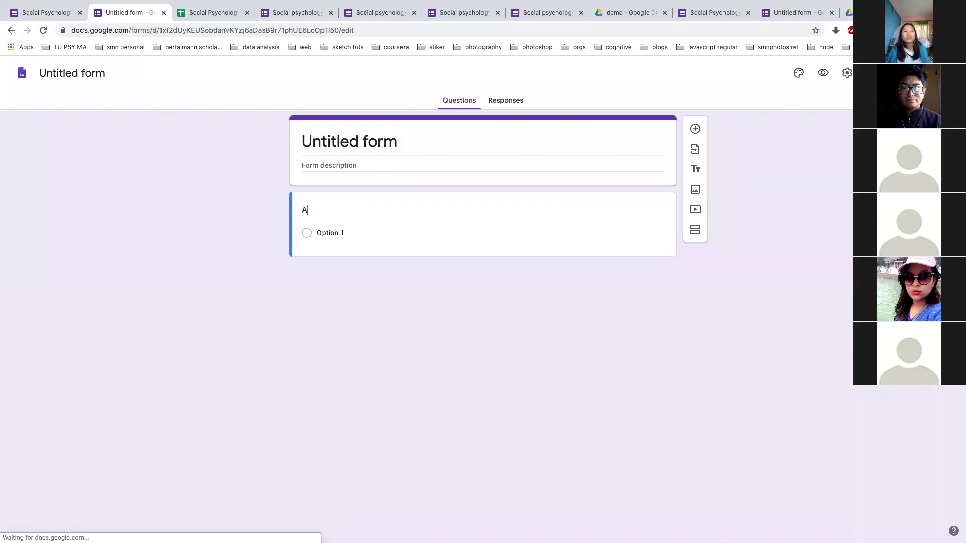
{"action": "left_click", "coordinate": [433, 144]}
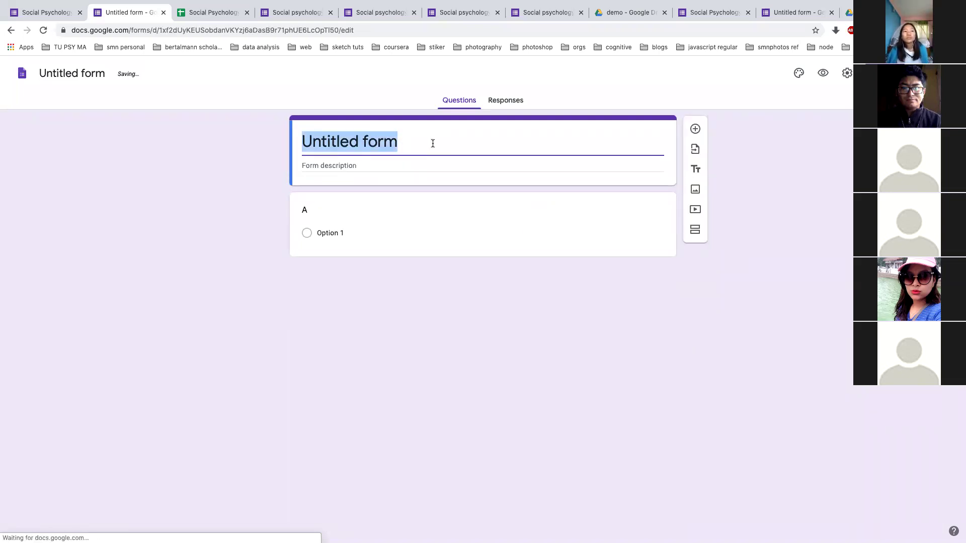
{"action": "type", "text": "Attendance"}
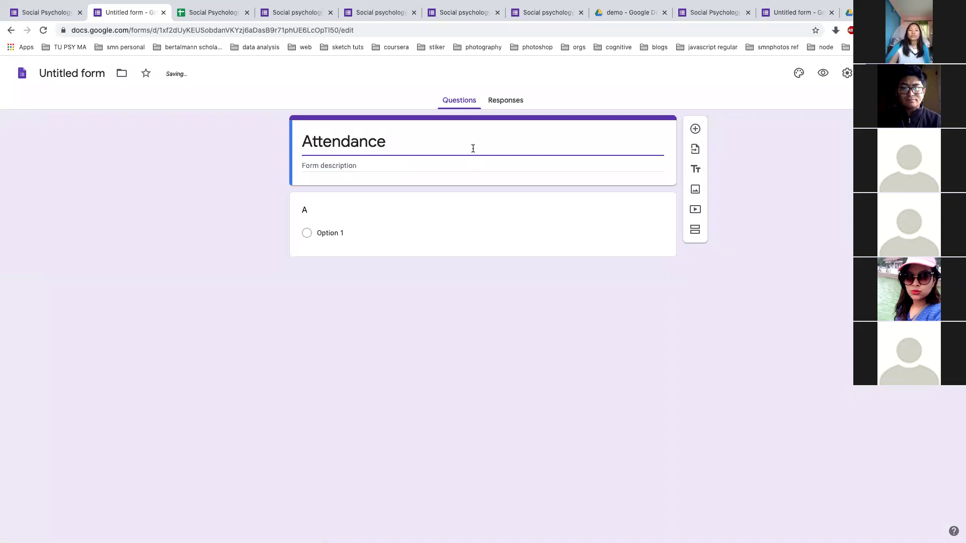
{"action": "key", "text": "BackSpace"}
{"action": "type", "text": "e shee"}
{"action": "key", "text": "BackSpace"}
{"action": "key", "text": "BackSpace"}
{"action": "key", "text": "BackSpace"}
{"action": "key", "text": "BackSpace"}
{"action": "key", "text": "BackSpace"}
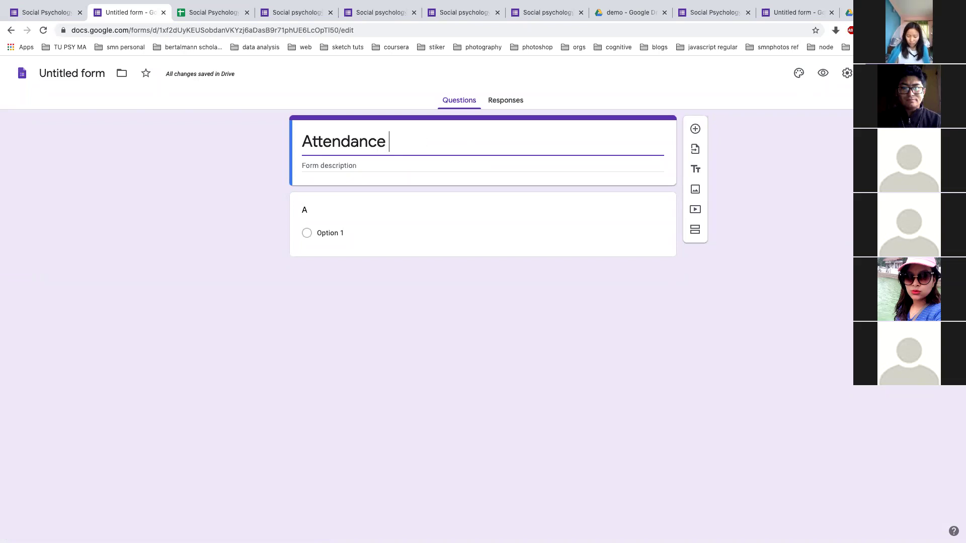
{"action": "type", "text": "tracker"}
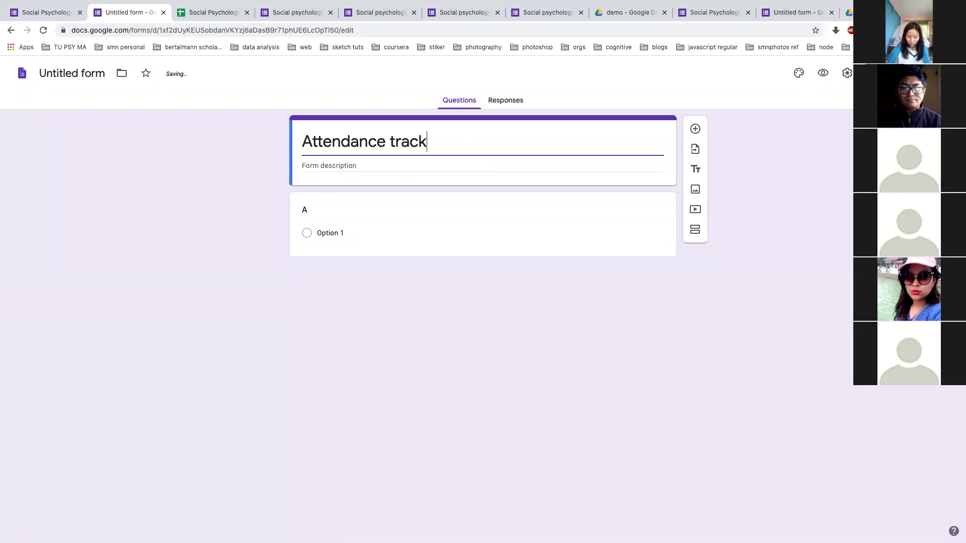
Clear the first question's placeholder title and make it a Checkboxes question
{"action": "left_click", "coordinate": [462, 214]}
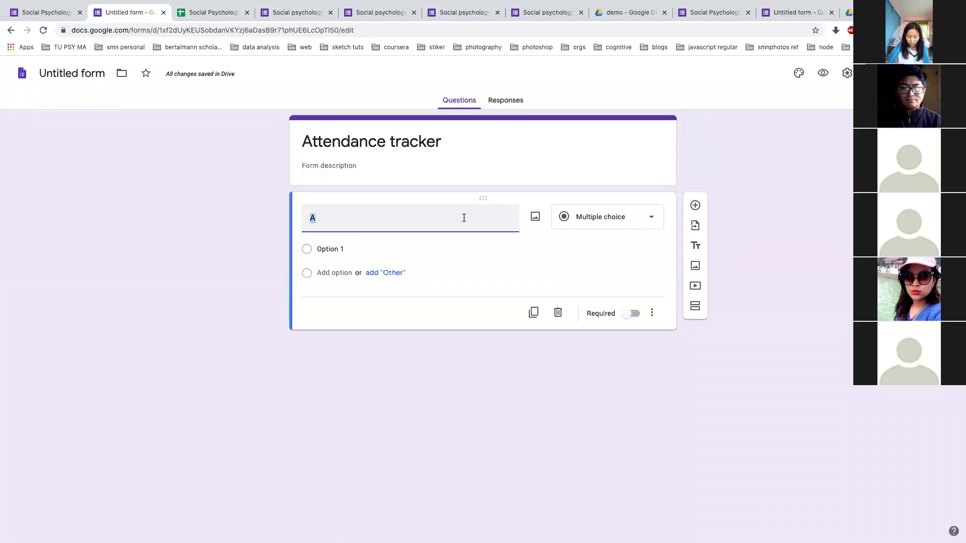
{"action": "left_click", "coordinate": [647, 218]}
{"action": "left_click", "coordinate": [579, 410]}
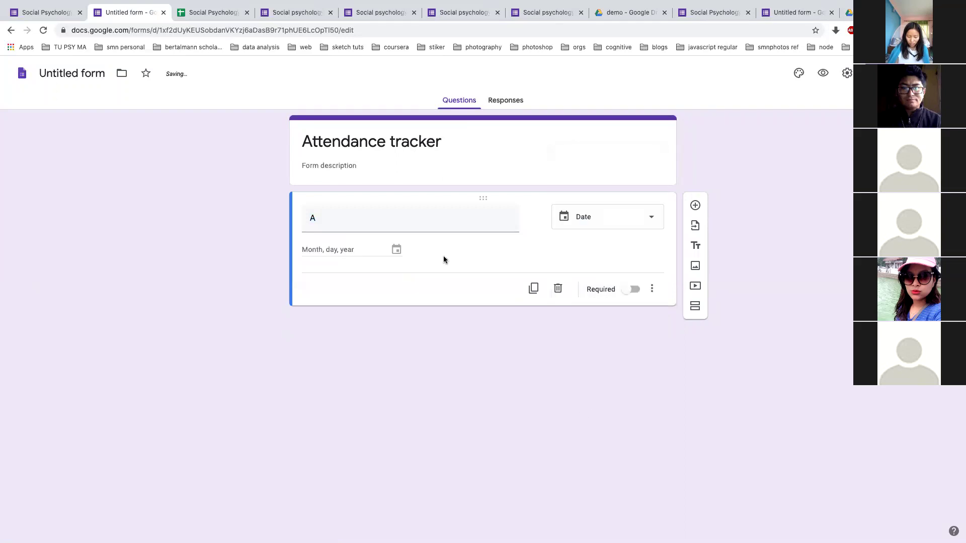
{"action": "left_click", "coordinate": [413, 222]}
{"action": "key", "text": "BackSpace"}
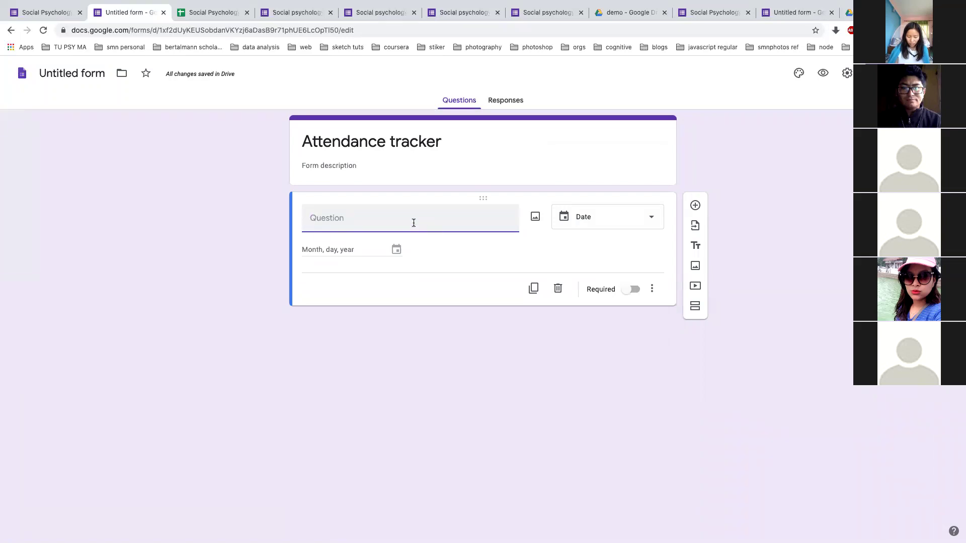
{"action": "left_click", "coordinate": [635, 218]}
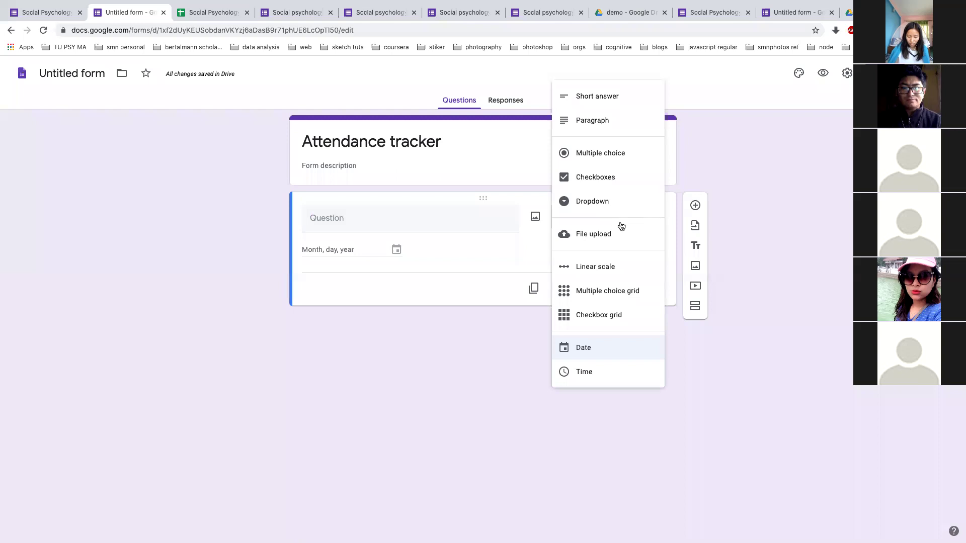
{"action": "left_click", "coordinate": [604, 176]}
Give the question options 'present' and 'Absent' and the text 'are you present today?'
{"action": "left_click", "coordinate": [331, 248]}
{"action": "type", "text": "present"}
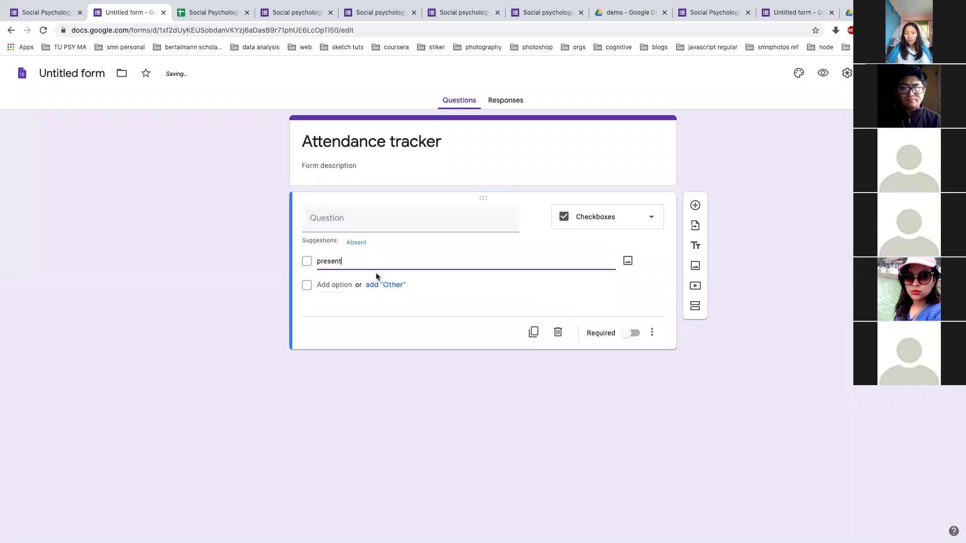
{"action": "left_click", "coordinate": [377, 285]}
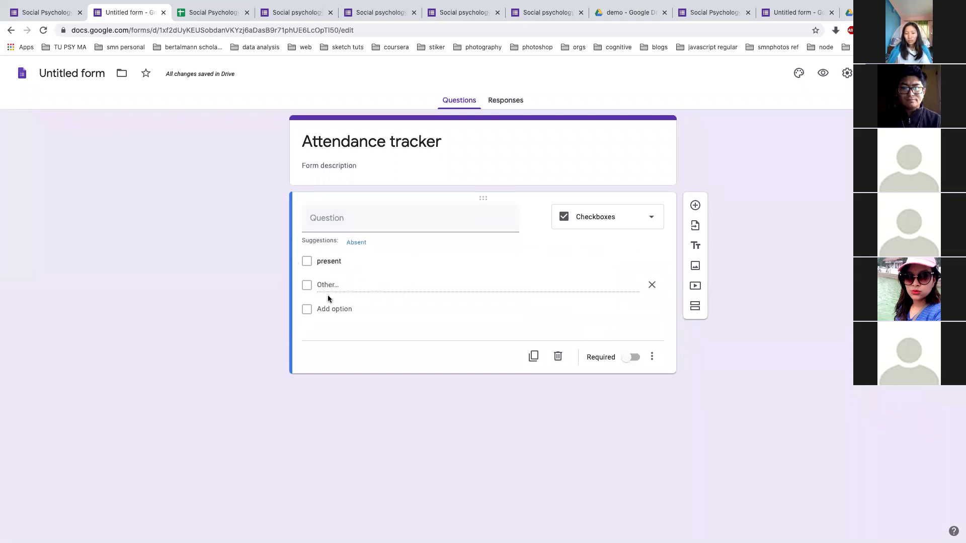
{"action": "left_click", "coordinate": [325, 309]}
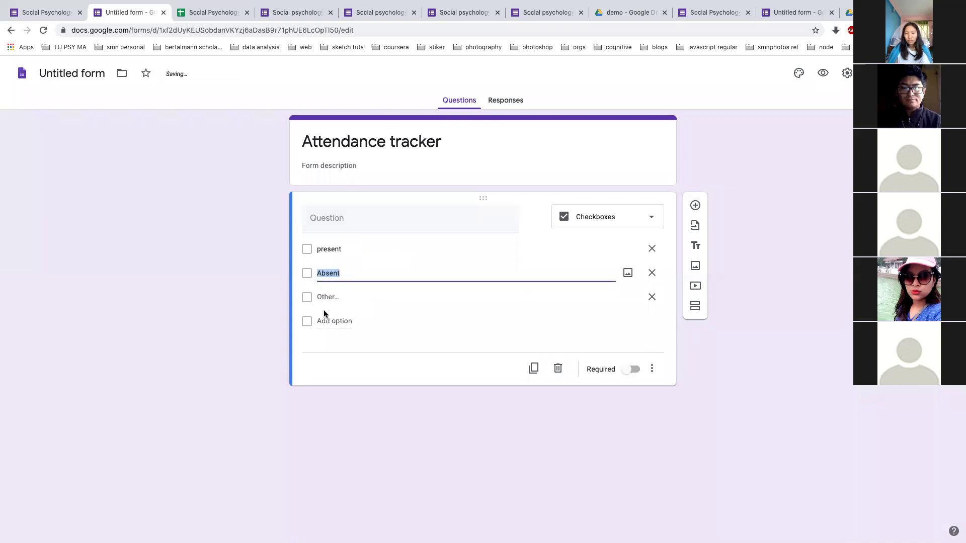
{"action": "left_click", "coordinate": [651, 297]}
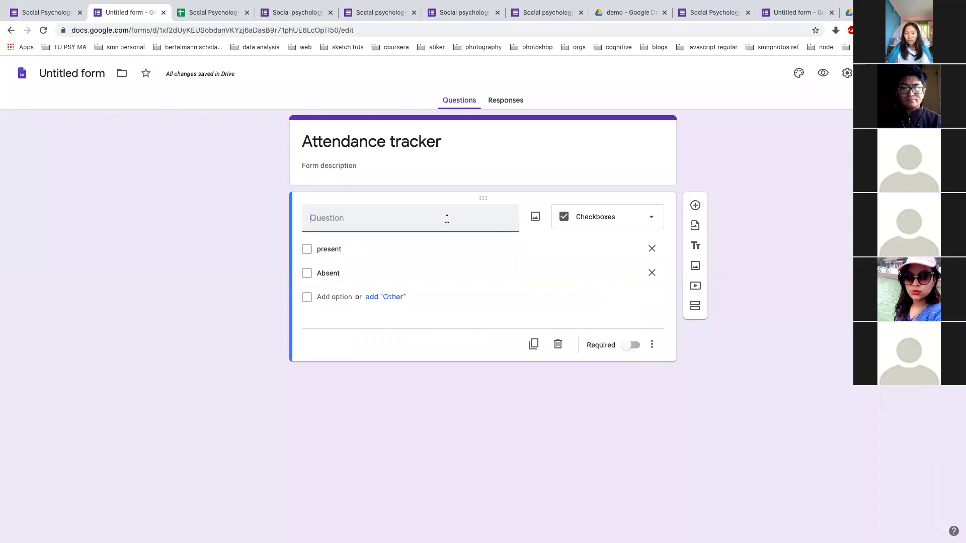
{"action": "type", "text": "are you present today?"}
{"action": "left_click", "coordinate": [451, 294]}
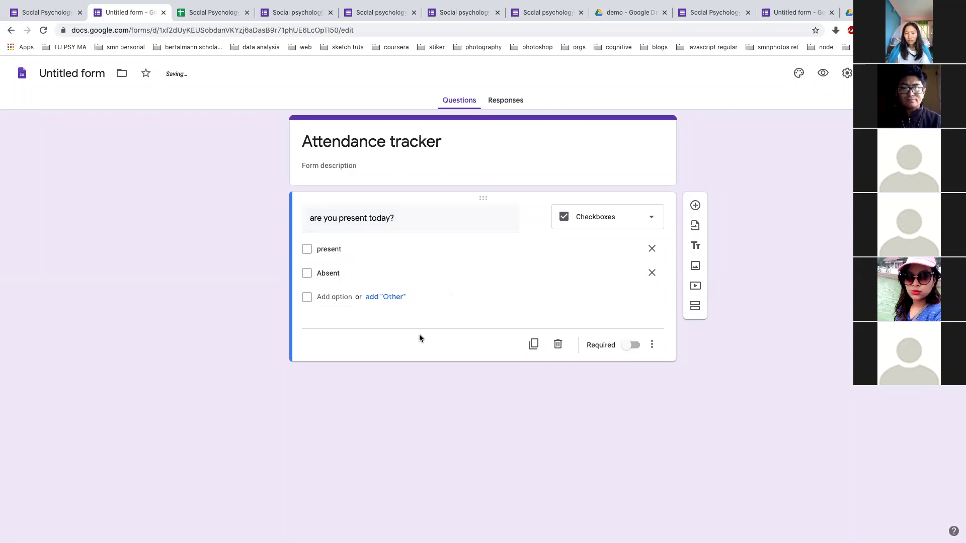
{"action": "left_click", "coordinate": [822, 74]}
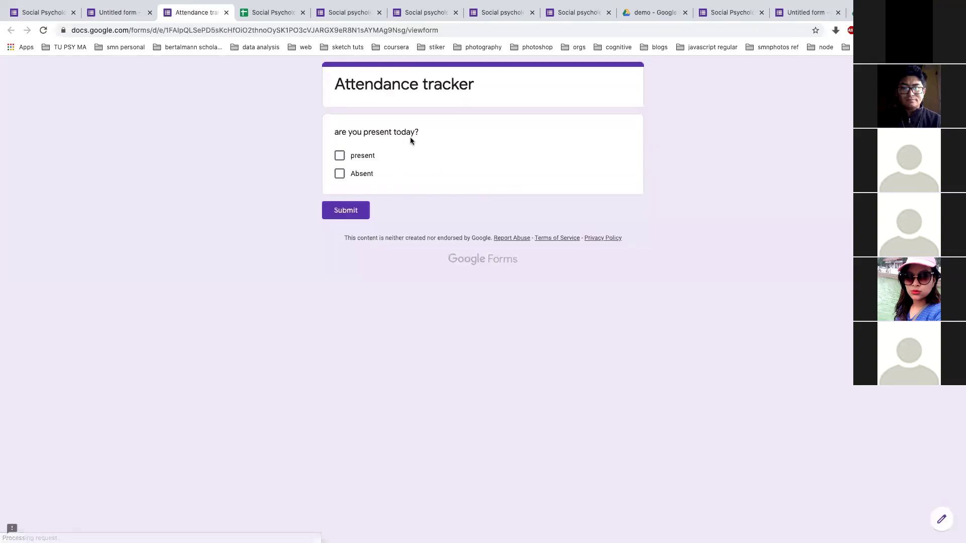
Submit a test response with only 'present' ticked in the preview, then return to the editor
{"action": "left_click", "coordinate": [340, 158]}
{"action": "left_click", "coordinate": [340, 175]}
{"action": "left_click", "coordinate": [342, 174]}
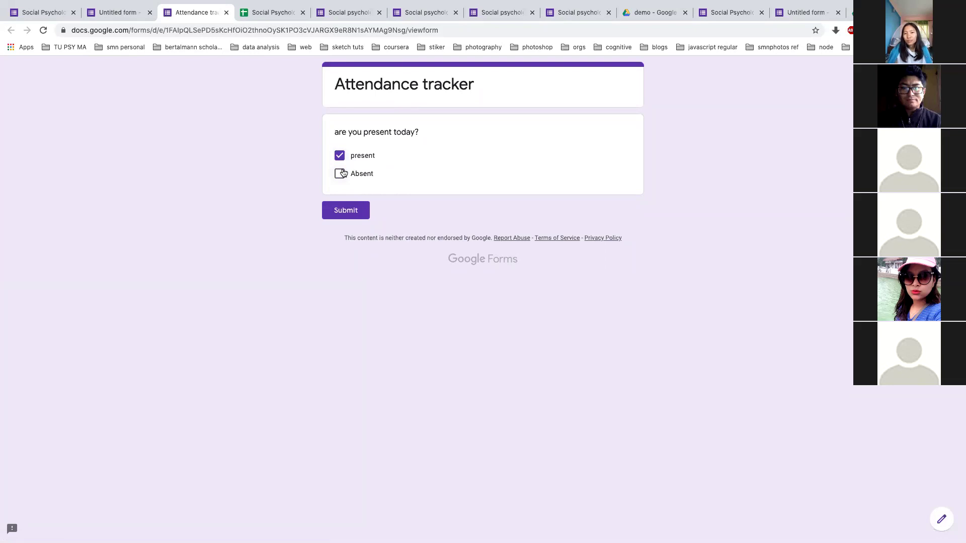
{"action": "left_click", "coordinate": [132, 15]}
{"action": "left_click", "coordinate": [169, 15]}
{"action": "left_click", "coordinate": [352, 210]}
{"action": "left_click", "coordinate": [142, 15]}
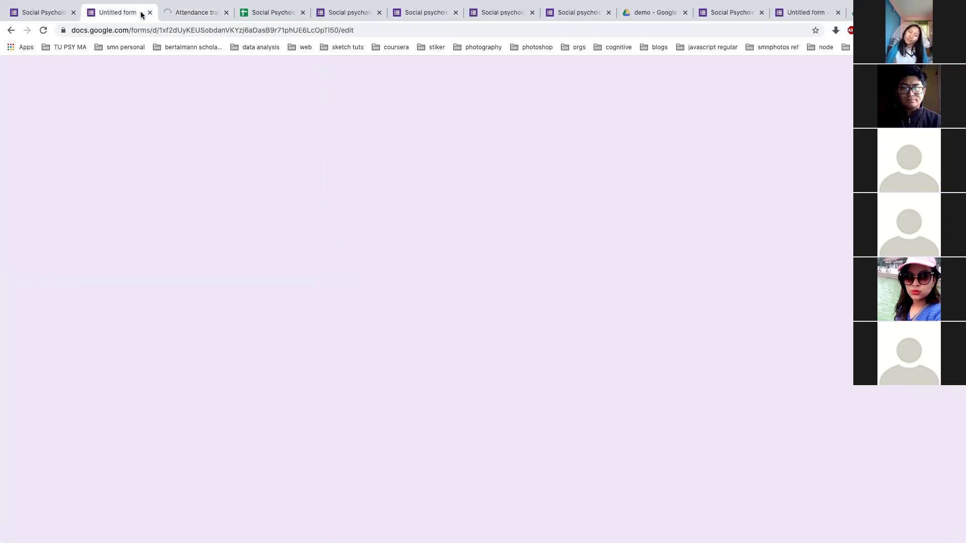
From the Responses tab, link the form to a new spreadsheet, Untitled form (Responses)
{"action": "left_click", "coordinate": [499, 101]}
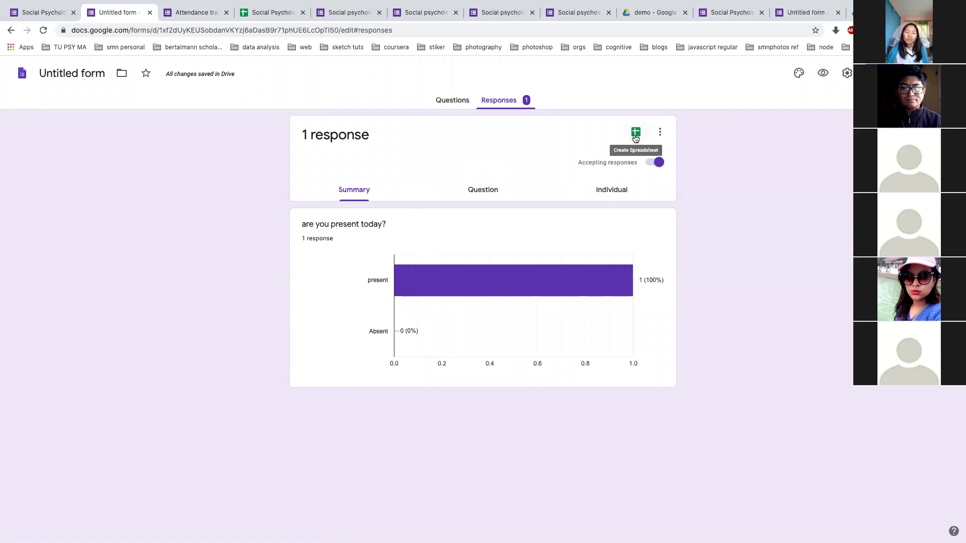
{"action": "left_click", "coordinate": [635, 137]}
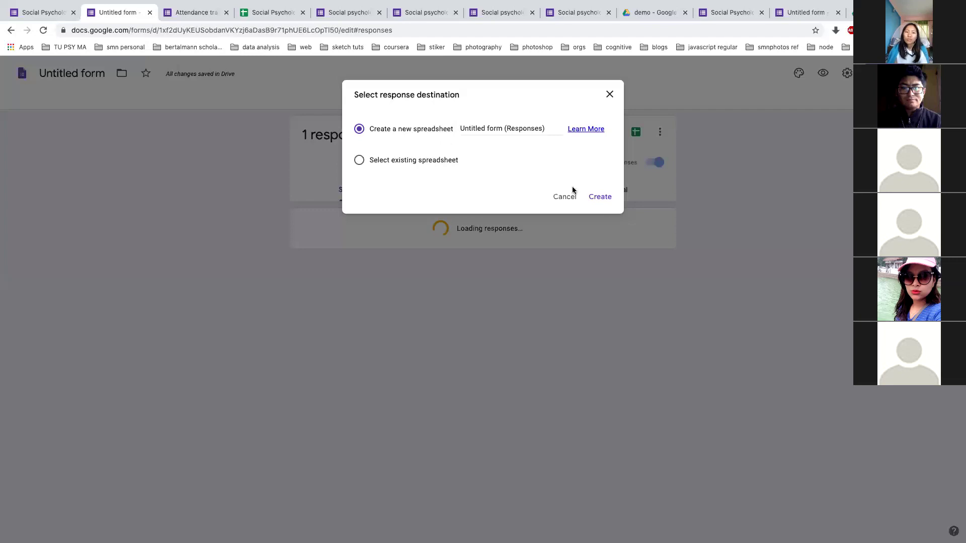
{"action": "left_click", "coordinate": [601, 197]}
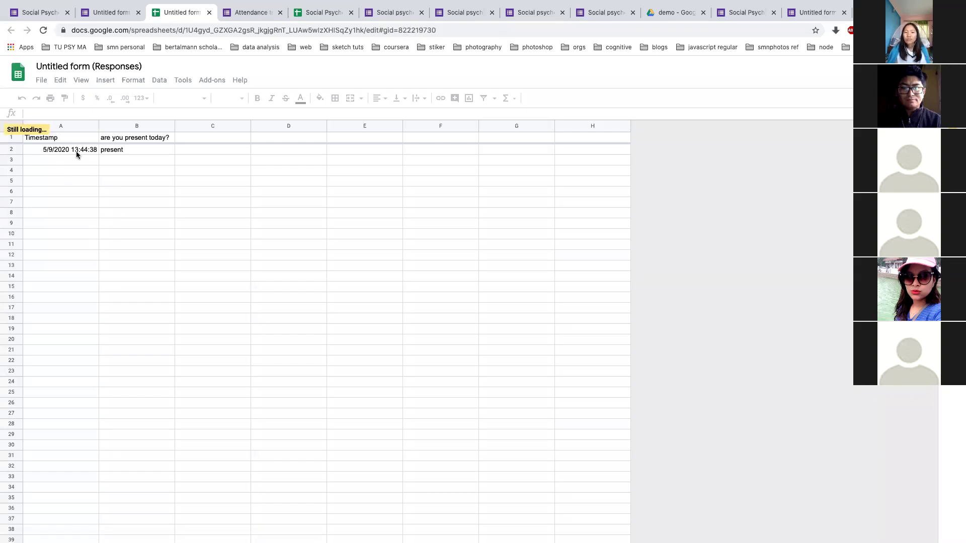
Check the 'present' answer in cell B2 of Form Responses 1, then return to the responses summary
{"action": "left_click", "coordinate": [125, 151]}
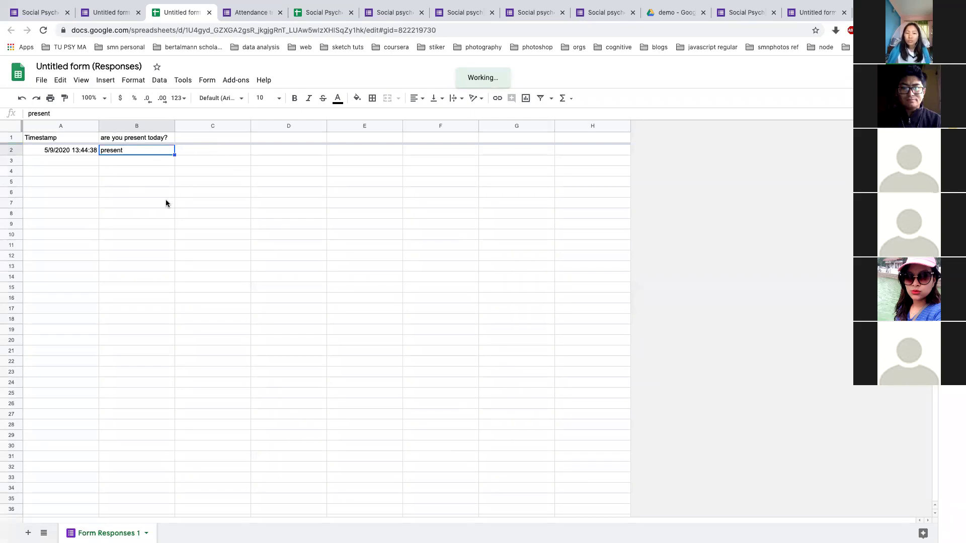
{"action": "left_click", "coordinate": [116, 12]}
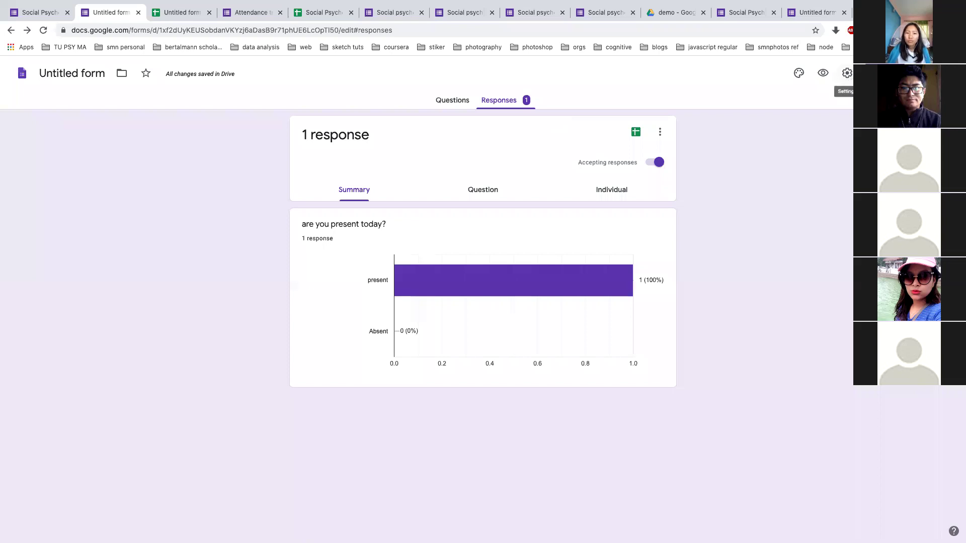
Generate a shortened share link for the form, then switch to the responses spreadsheet
{"action": "left_click", "coordinate": [880, 73]}
{"action": "left_click", "coordinate": [444, 147]}
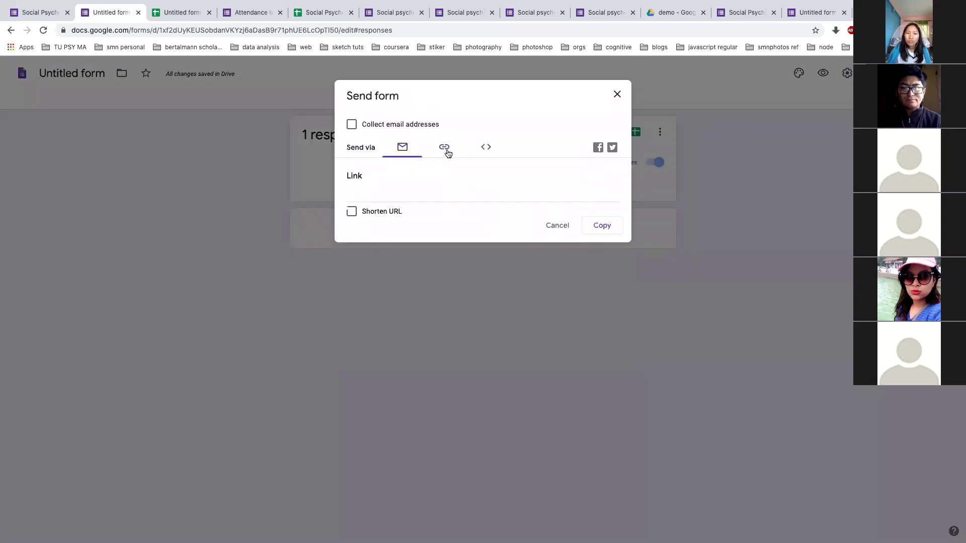
{"action": "left_click", "coordinate": [352, 211]}
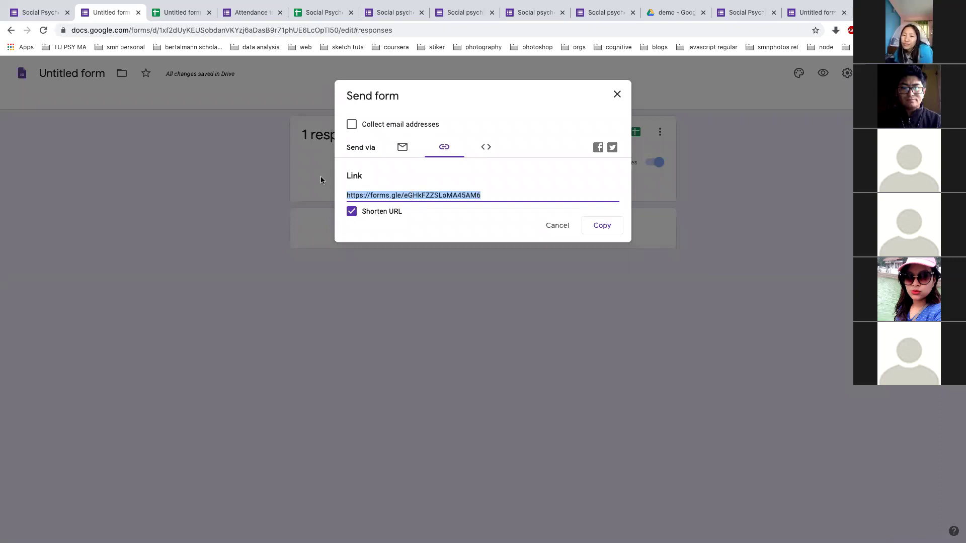
{"action": "left_click", "coordinate": [617, 94]}
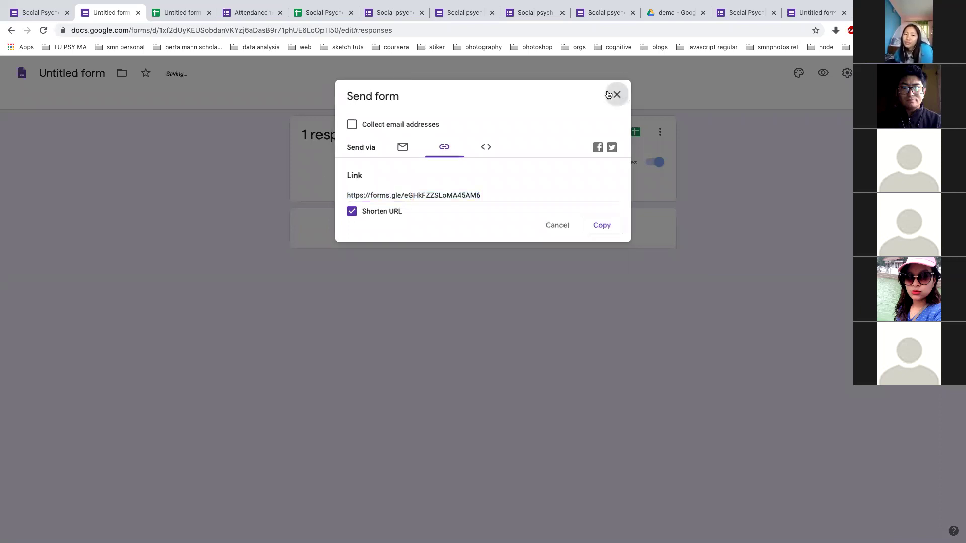
{"action": "left_click", "coordinate": [183, 12]}
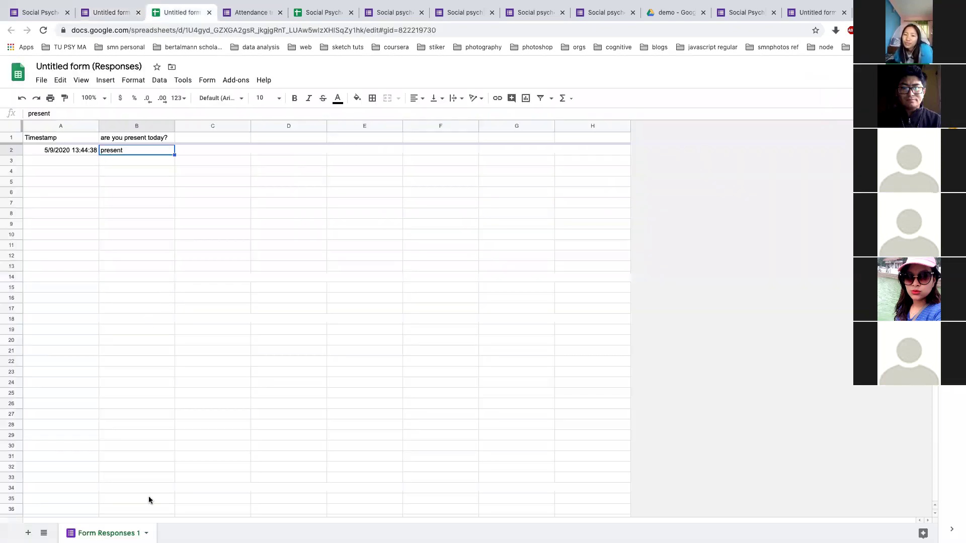
Add a blank Sheet2, return to Form Responses 1, then switch to the Thank you! slide
{"action": "left_click", "coordinate": [28, 532]}
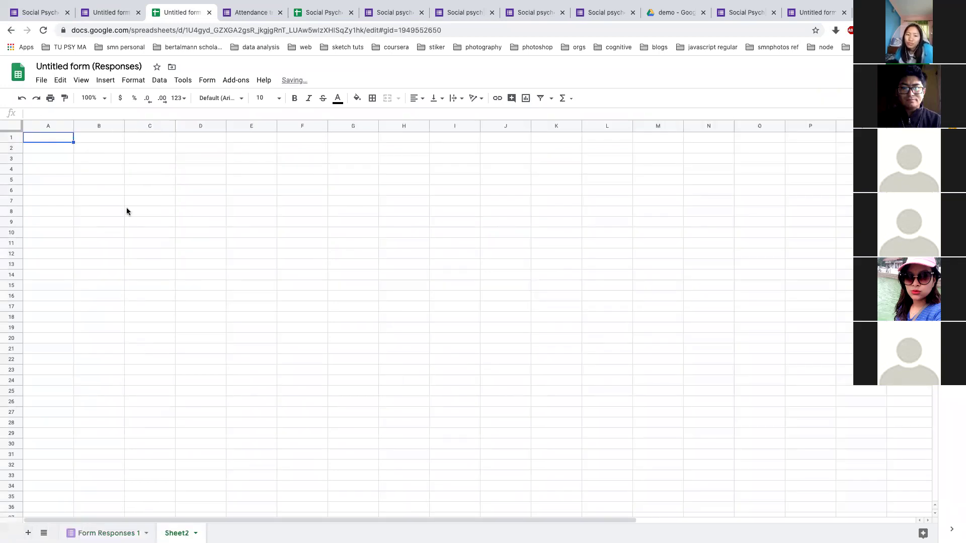
{"action": "left_click", "coordinate": [94, 137]}
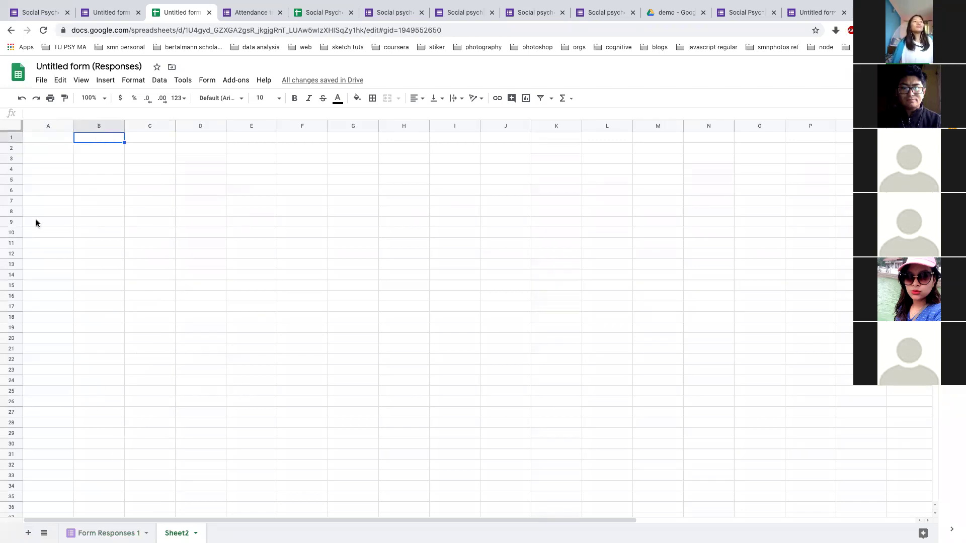
{"action": "left_click", "coordinate": [40, 13]}
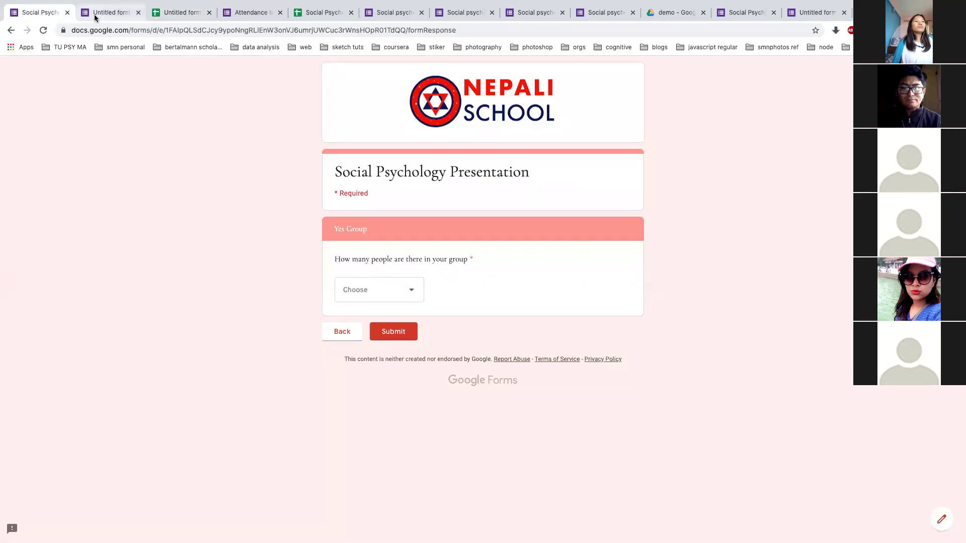
{"action": "left_click", "coordinate": [95, 14]}
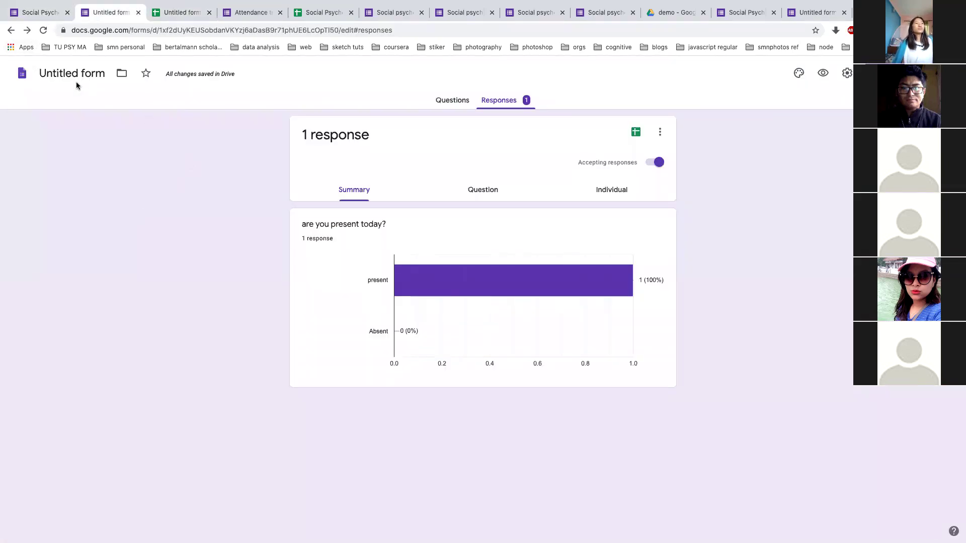
{"action": "left_click", "coordinate": [171, 15]}
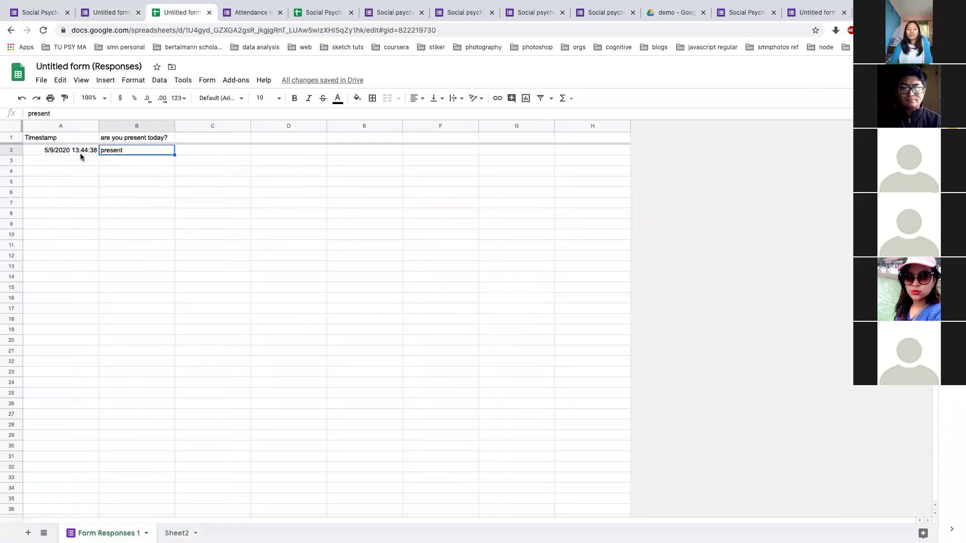
{"action": "left_click", "coordinate": [83, 151]}
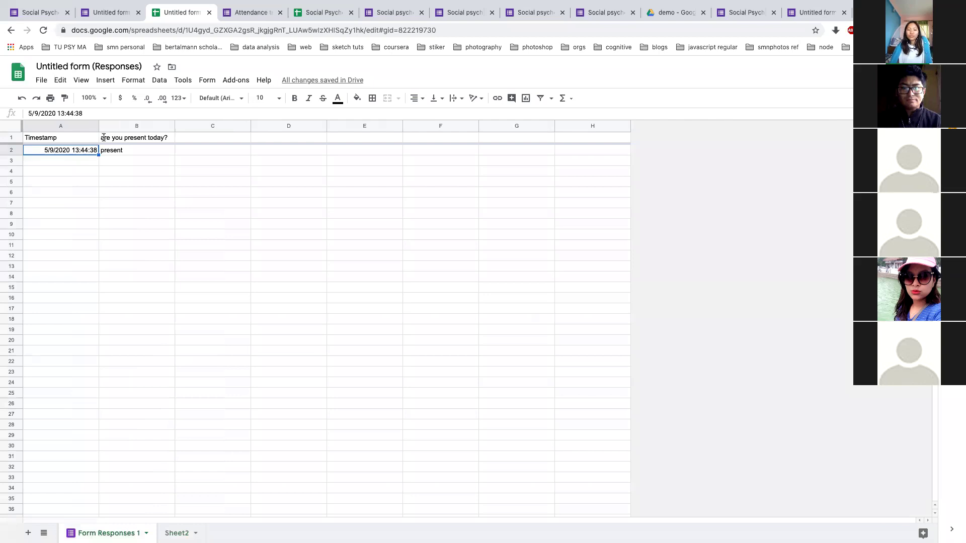
{"action": "key", "text": "alt+Tab"}
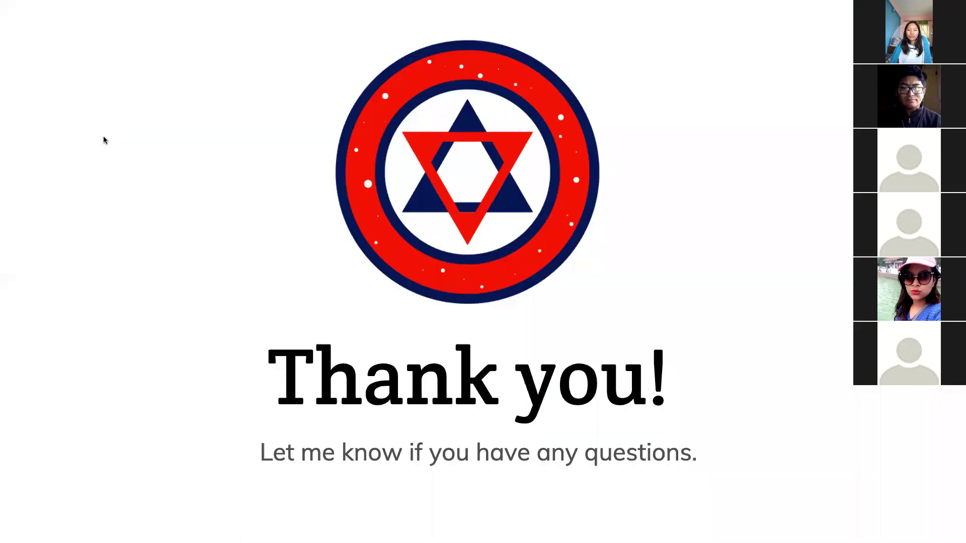